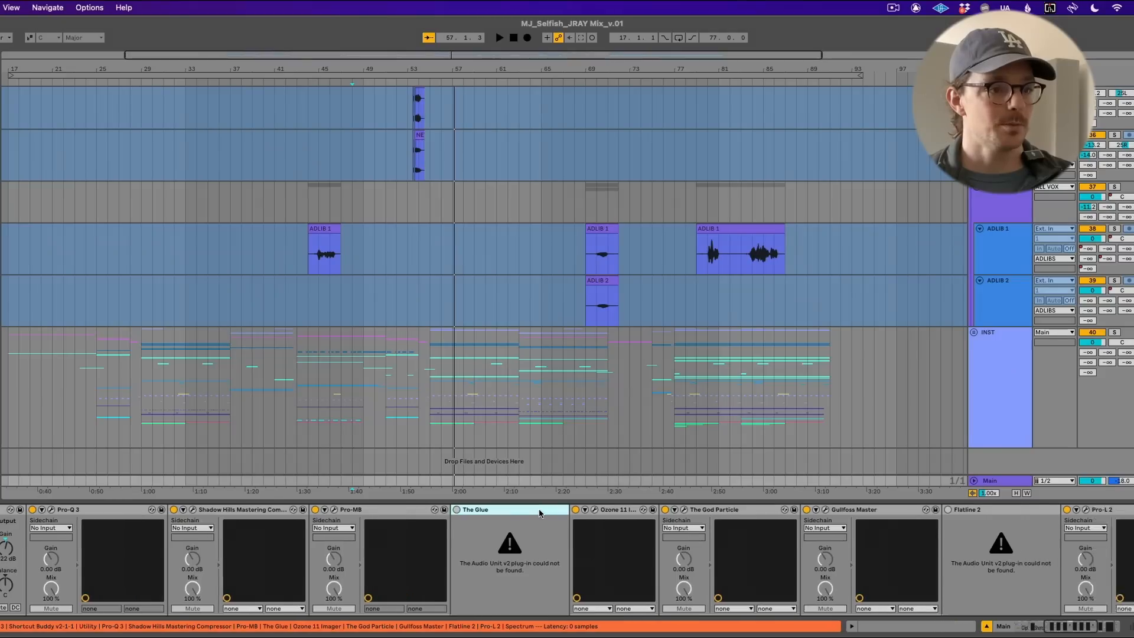
# - Examine the Main track's device chain from end to end, including the missing The Glue and Flatline 2 plug-ins
pyautogui.click(522, 508)
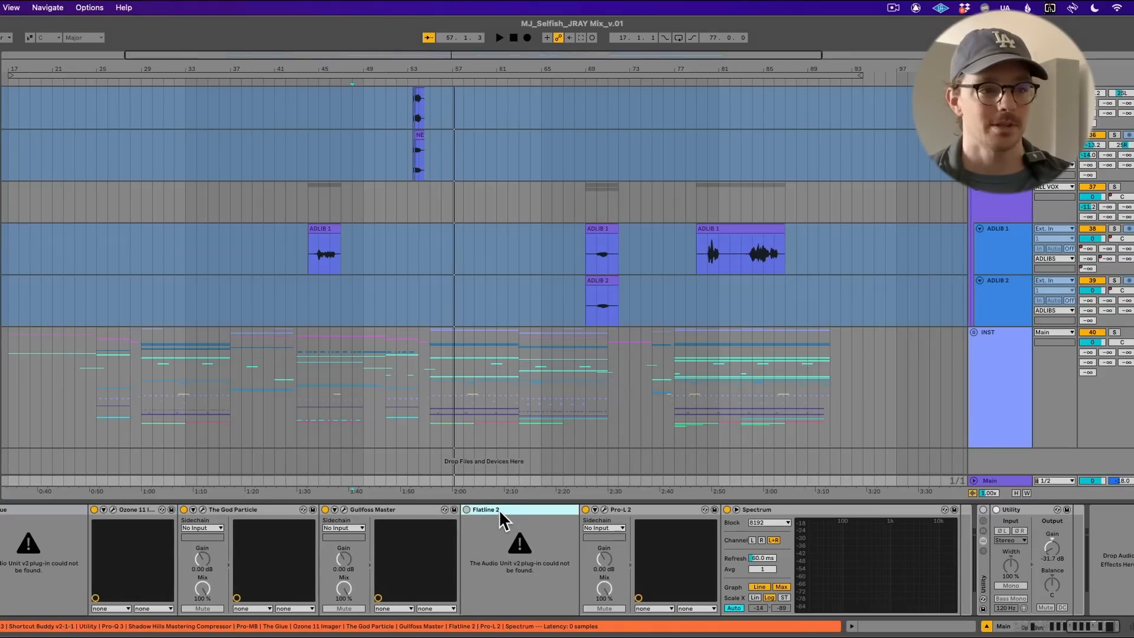
pyautogui.hscroll(-20, 500, 512)
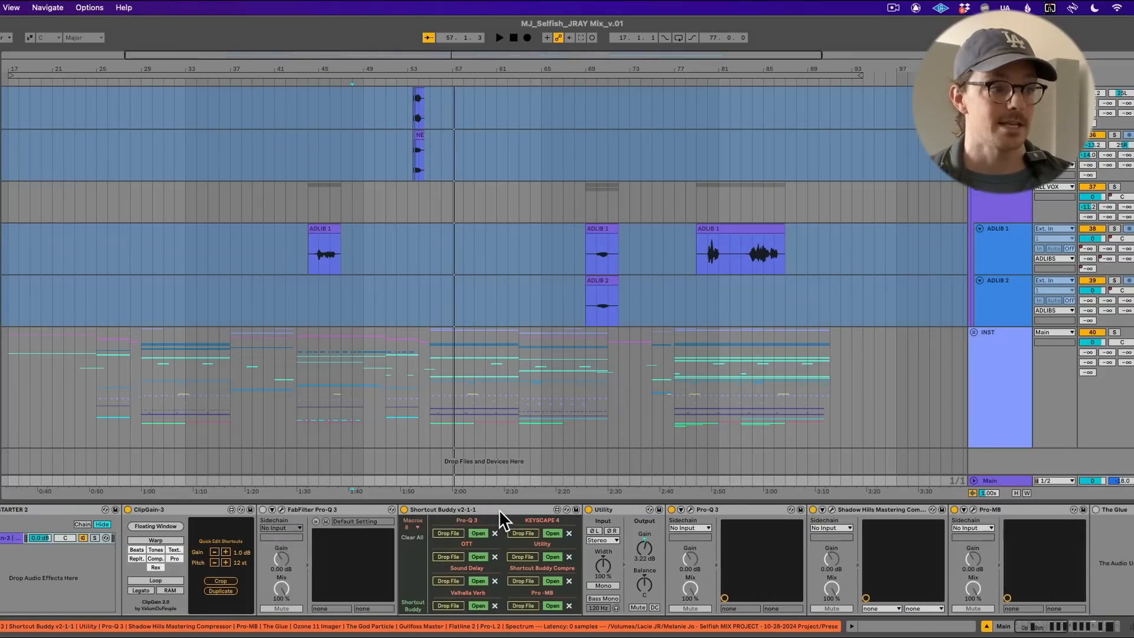
pyautogui.hscroll(20, 500, 511)
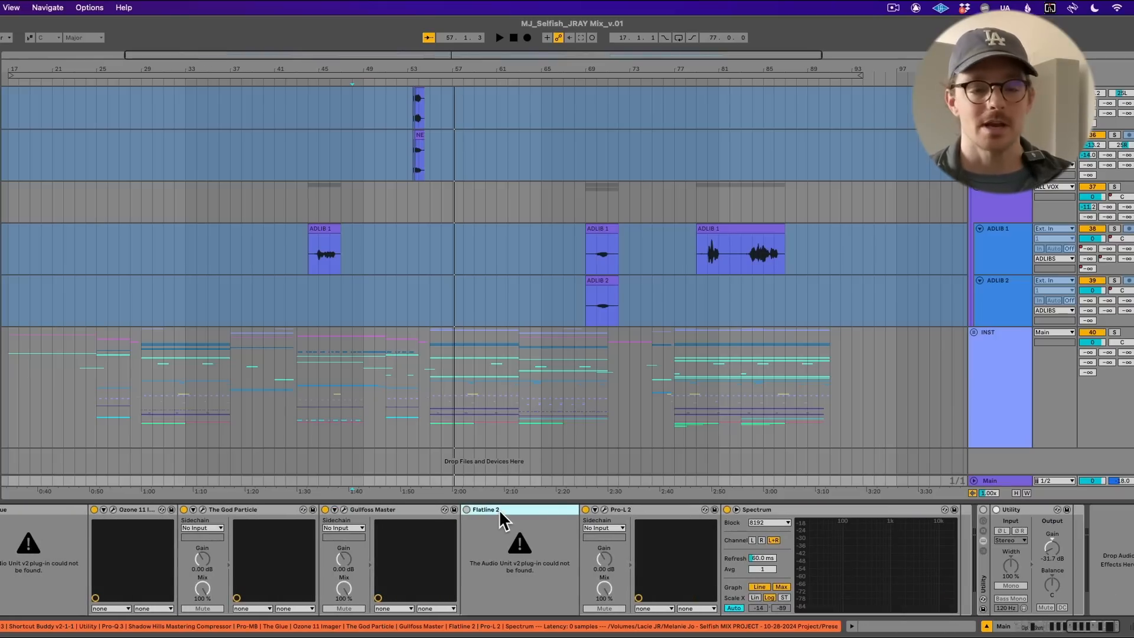
pyautogui.click(1122, 555)
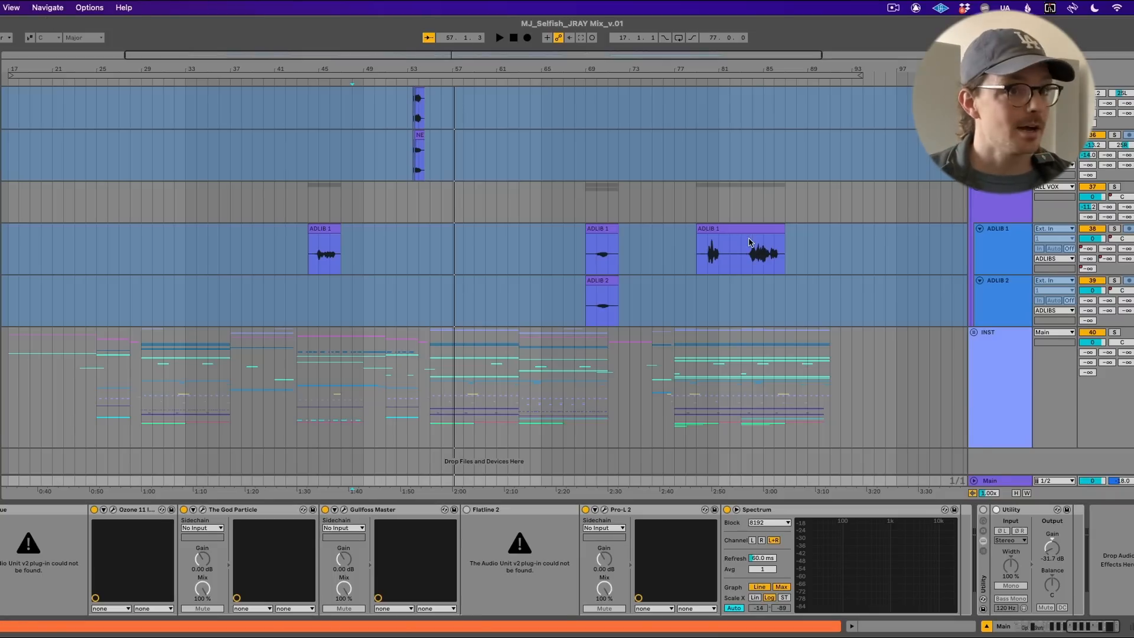
# - Look through the vocal tracks from the lead vocals and doubles down to the adlibs and the INST group
pyautogui.scroll(20, 749, 242)
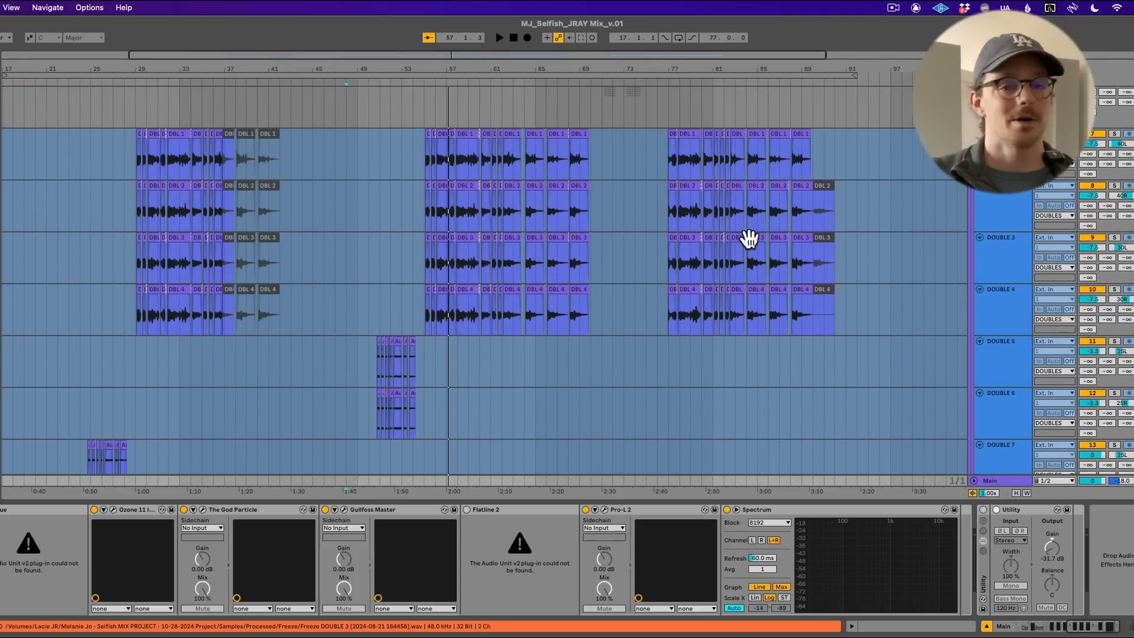
pyautogui.scroll(8, 749, 239)
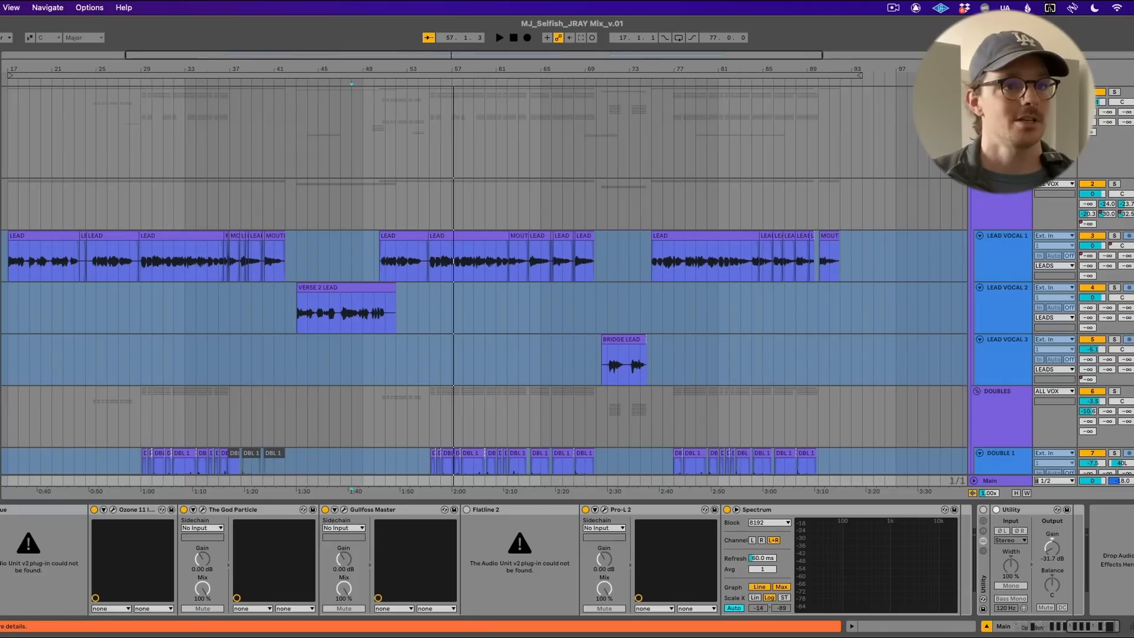
pyautogui.press('Down')
pyautogui.press('Down')
pyautogui.press('Down')
pyautogui.press('Down')
pyautogui.press('Down')
pyautogui.press('Down')
pyautogui.press('Down')
pyautogui.press('Down')
pyautogui.press('Down')
pyautogui.press('Down')
pyautogui.press('Down')
pyautogui.press('Down')
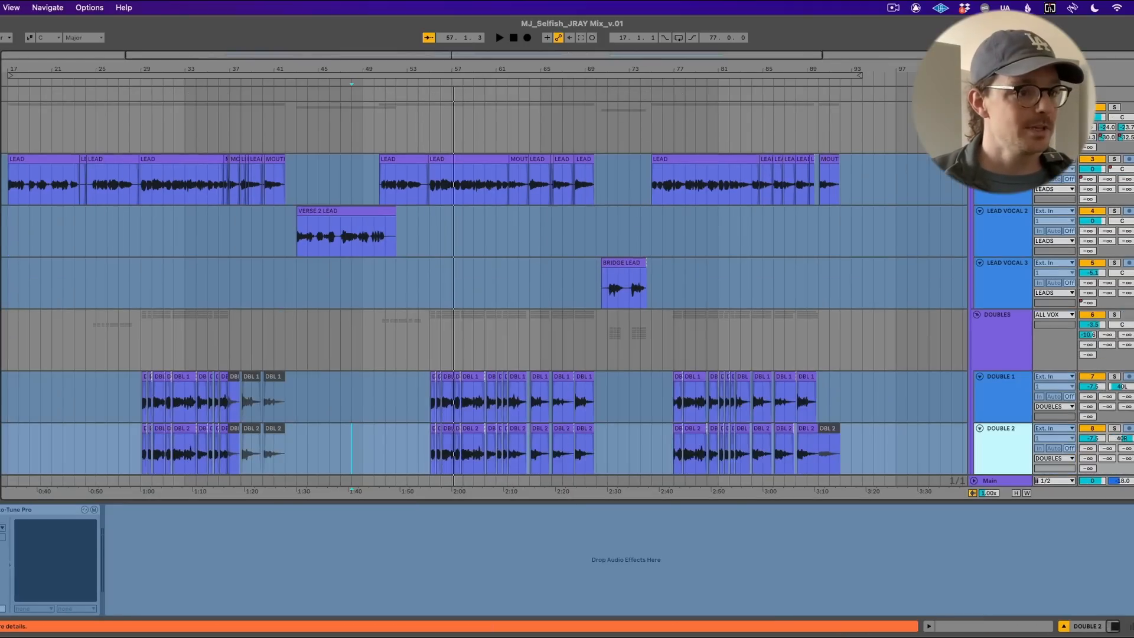
pyautogui.press('Down')
pyautogui.press('Down')
pyautogui.press('Down')
pyautogui.press('Down')
pyautogui.press('Down')
pyautogui.press('Down')
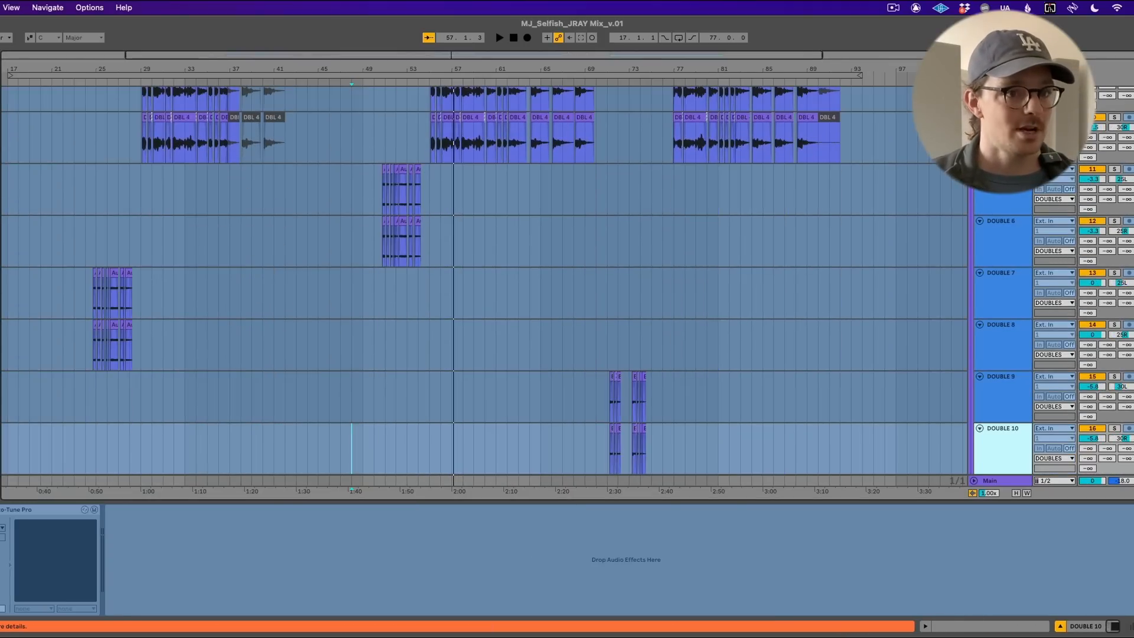
pyautogui.scroll(-8, 485, 281)
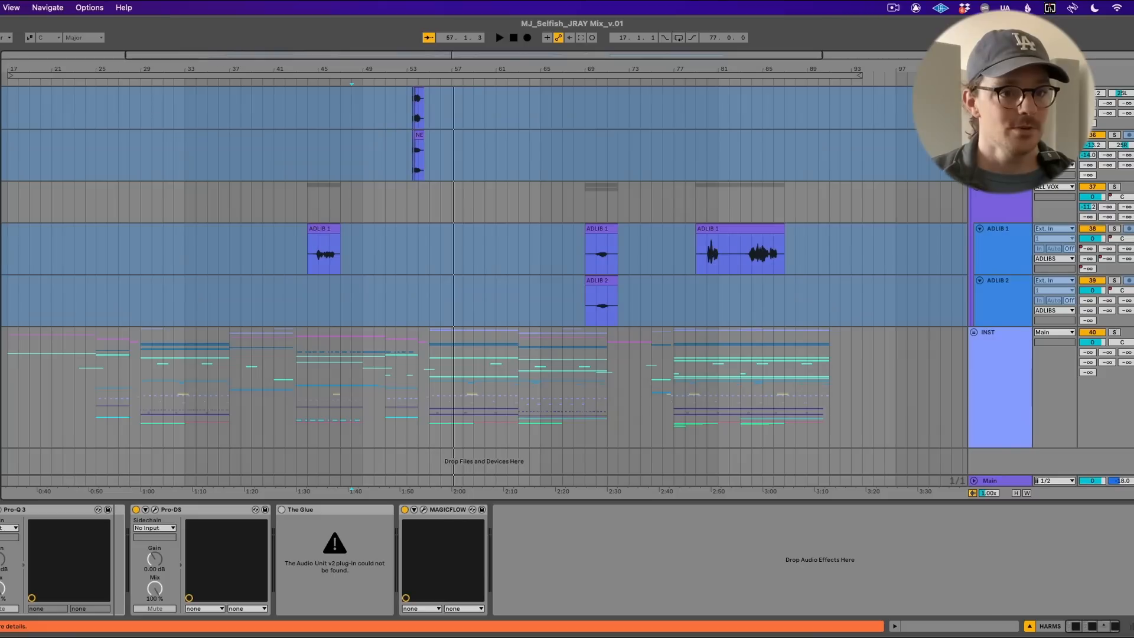
# - Open the ADPTR MetricAB plug-in on the Main track, start playback and move the plug-in window fully into view
pyautogui.click(1001, 484)
pyautogui.click(1094, 563)
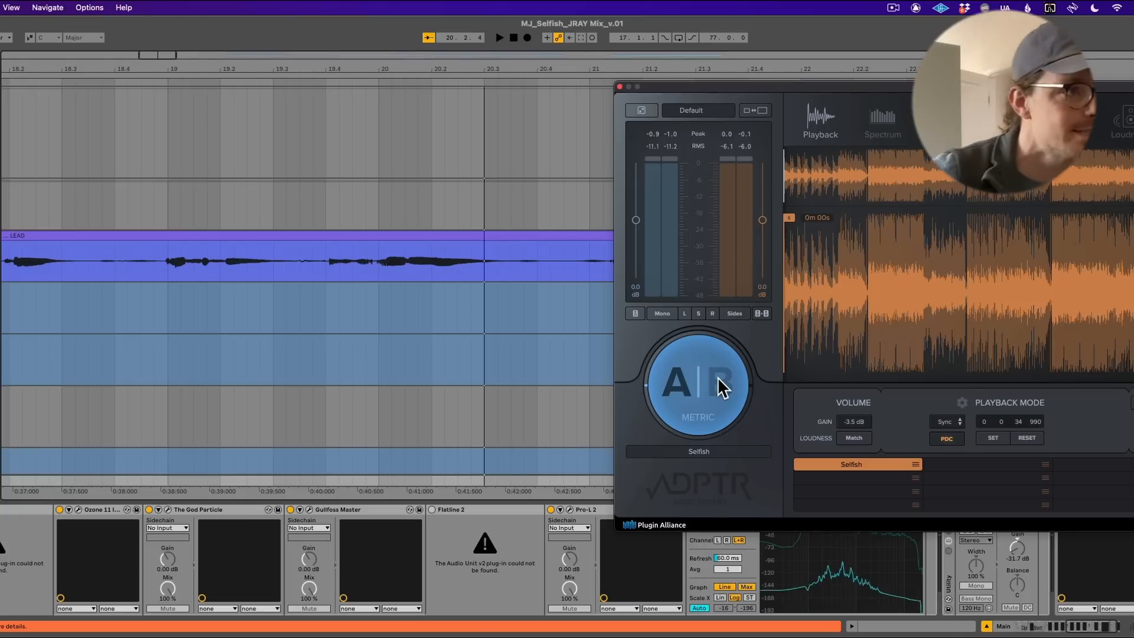
pyautogui.press('space')
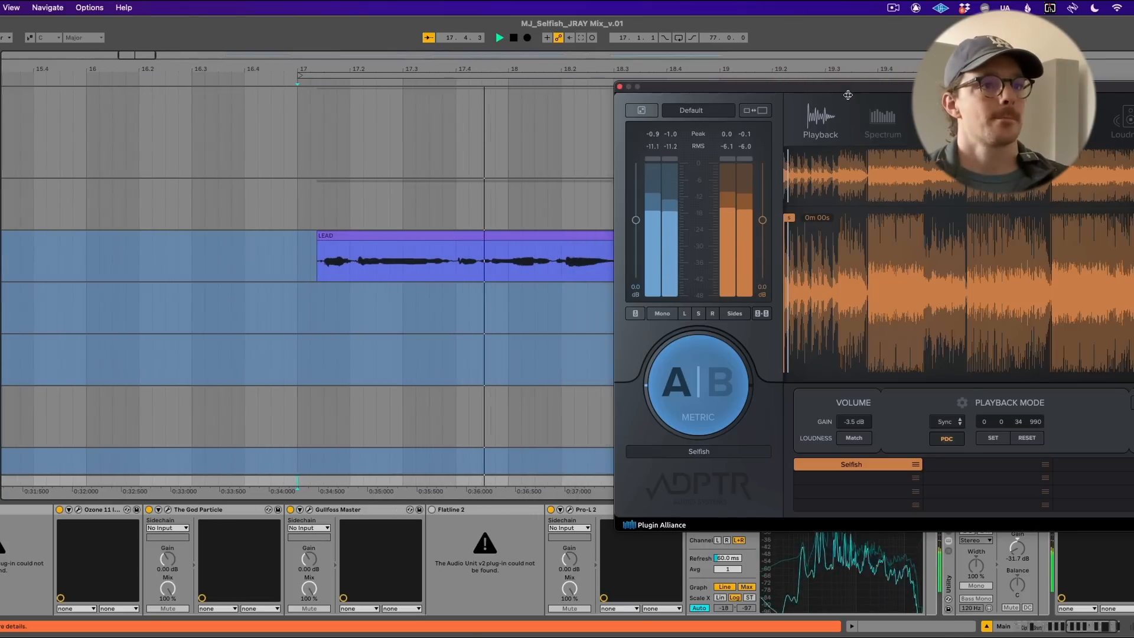
pyautogui.moveTo(855, 86); pyautogui.dragTo(358, 81)
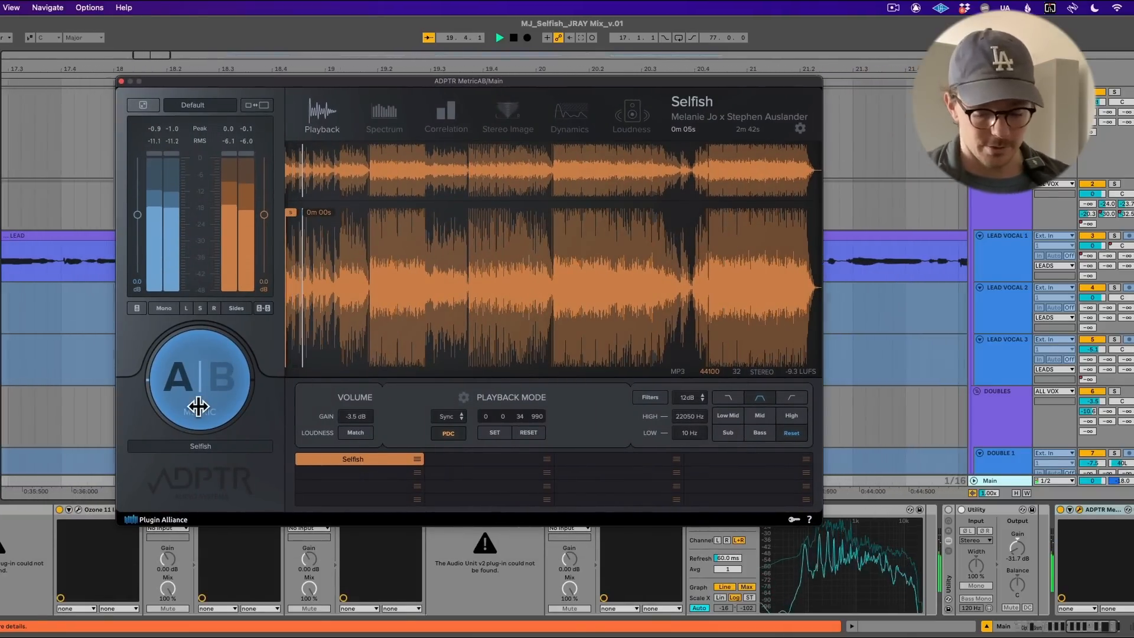
# - Lower the system volume, compare the mix with the Selfish reference by alternating A and B during playback, and close MetricAB
pyautogui.press('XF86AudioLowerVolume')
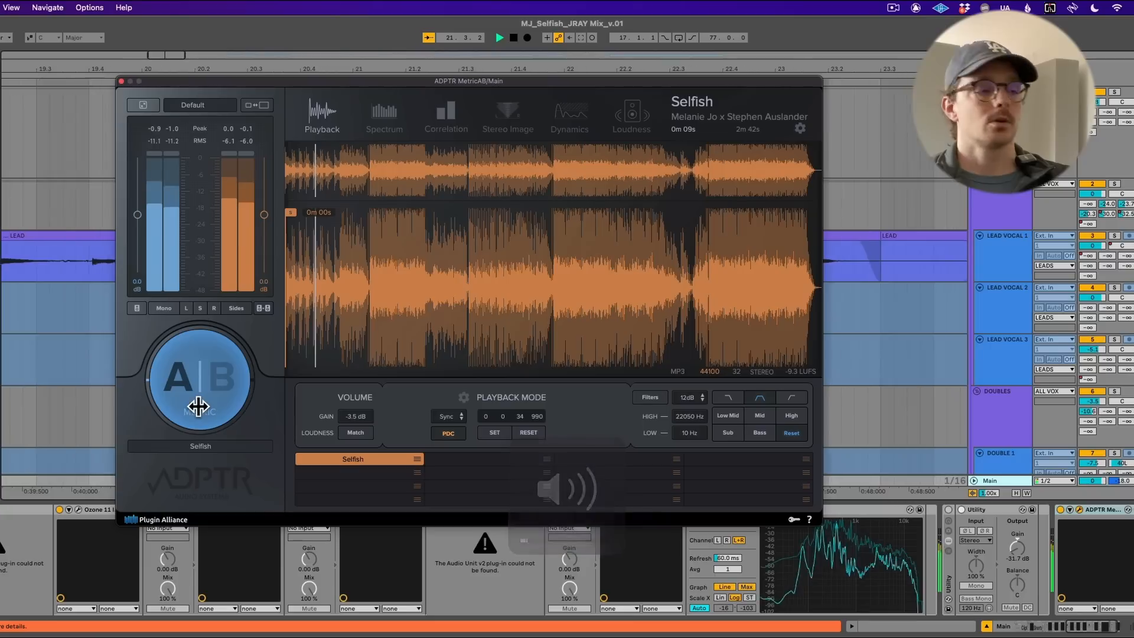
pyautogui.click(198, 406)
pyautogui.click(198, 406)
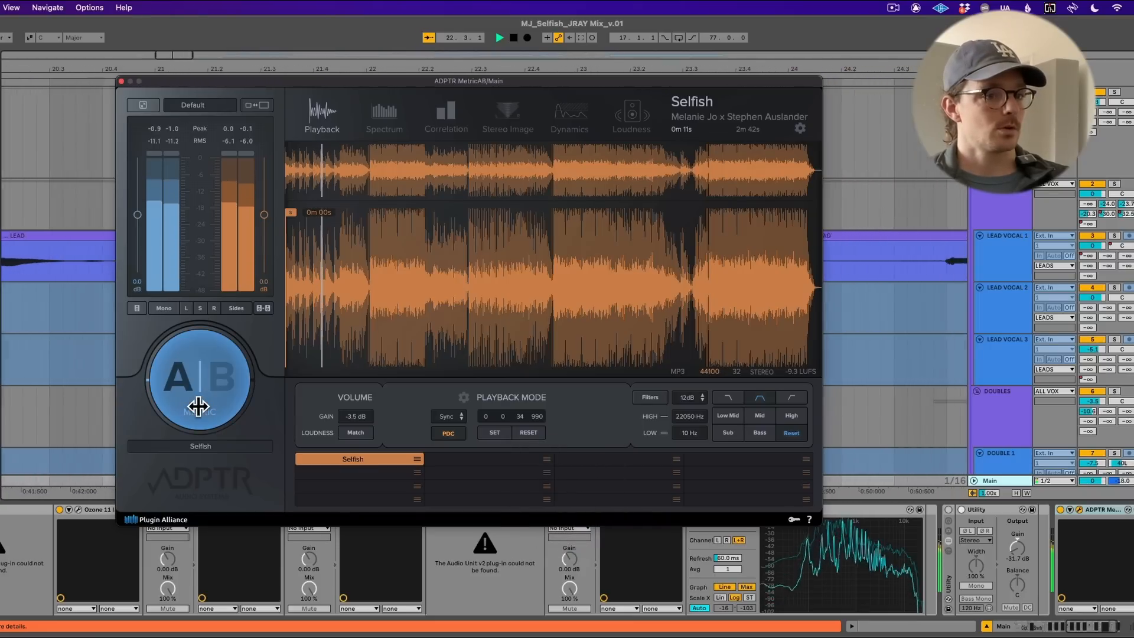
pyautogui.click(198, 407)
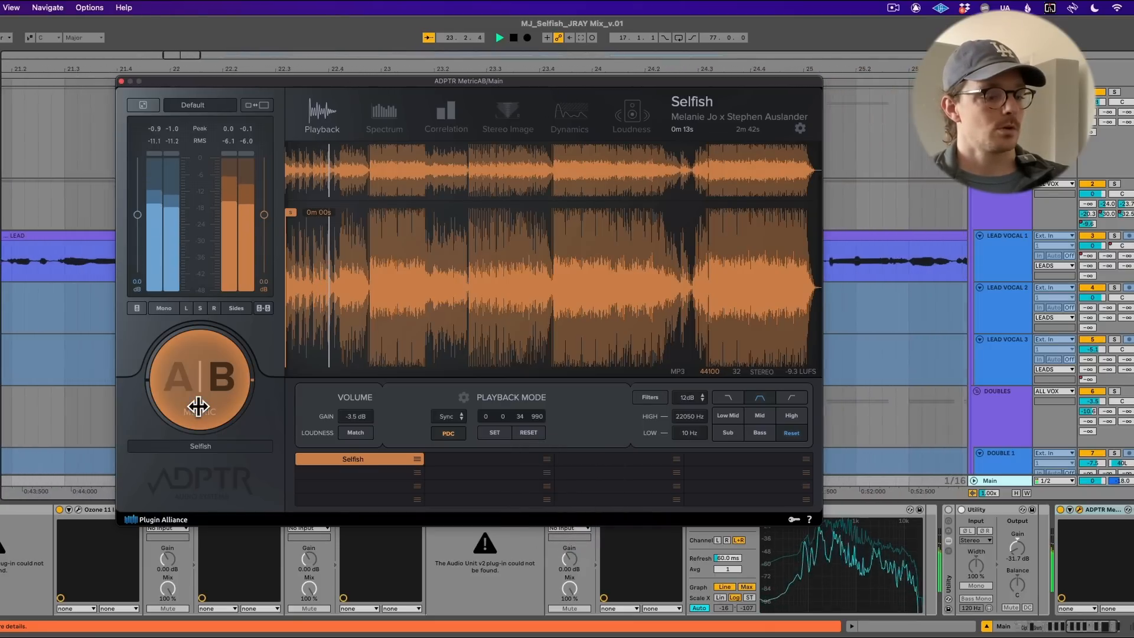
pyautogui.click(197, 407)
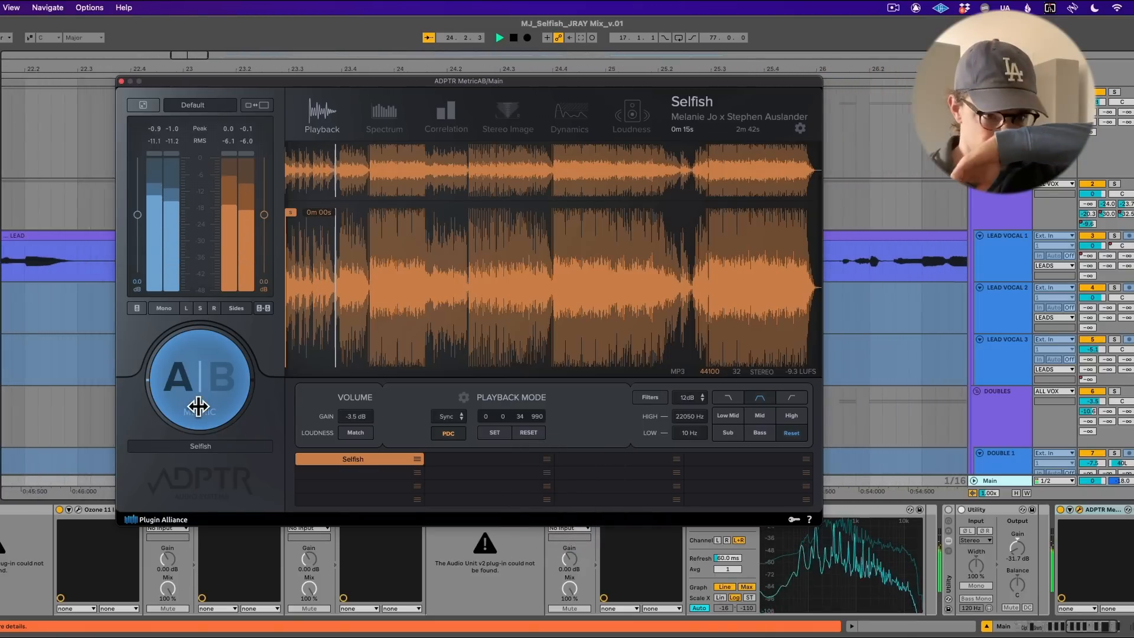
pyautogui.click(197, 407)
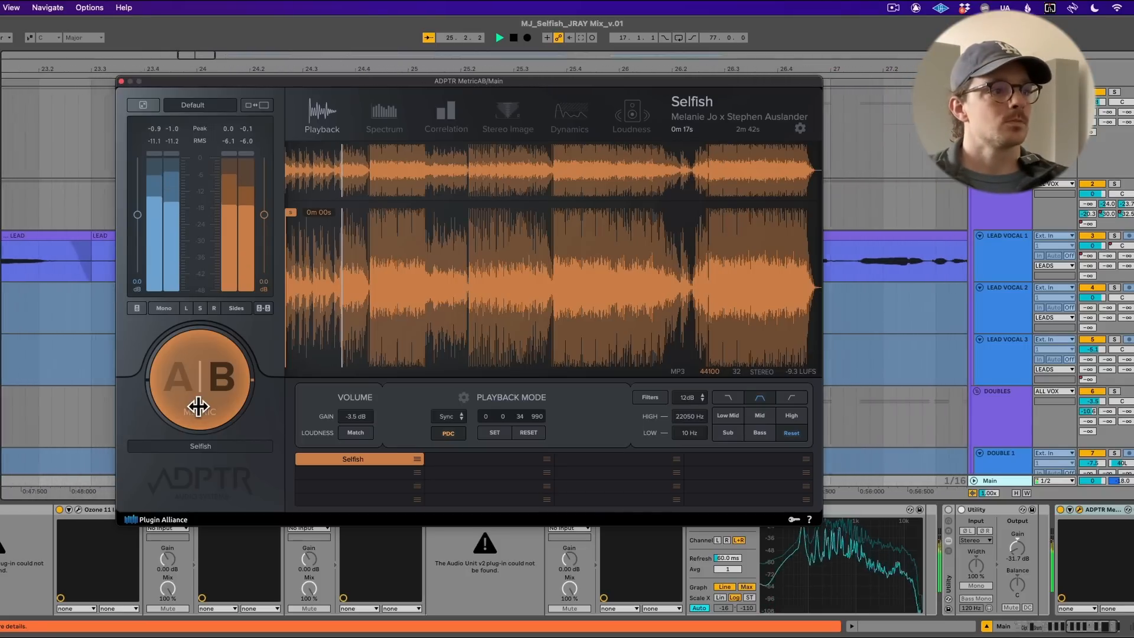
pyautogui.click(197, 406)
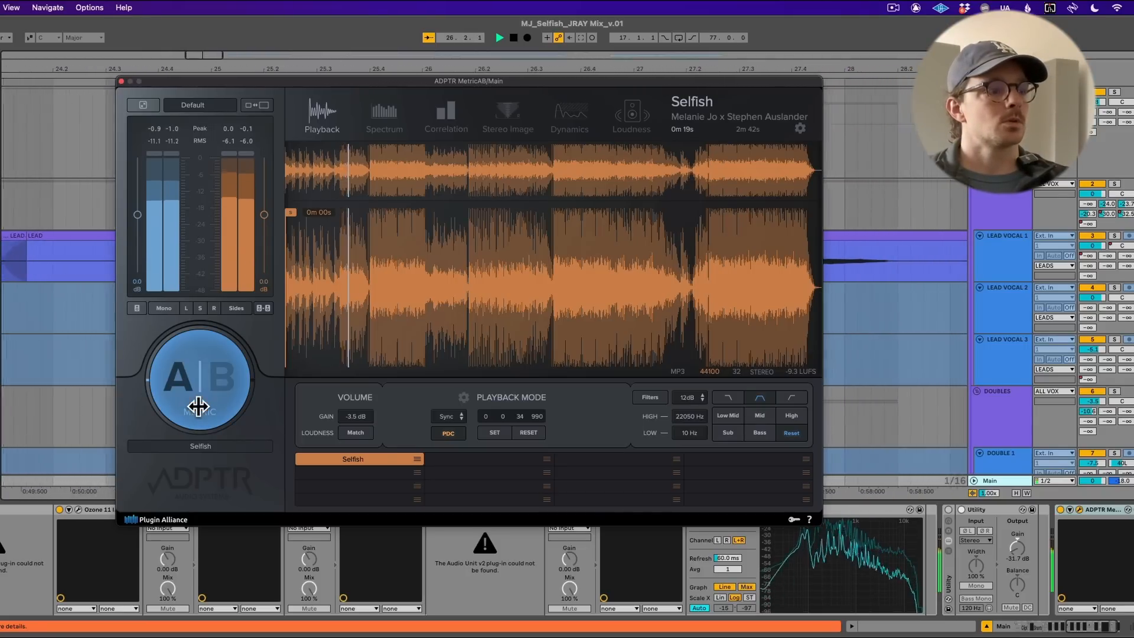
pyautogui.click(198, 407)
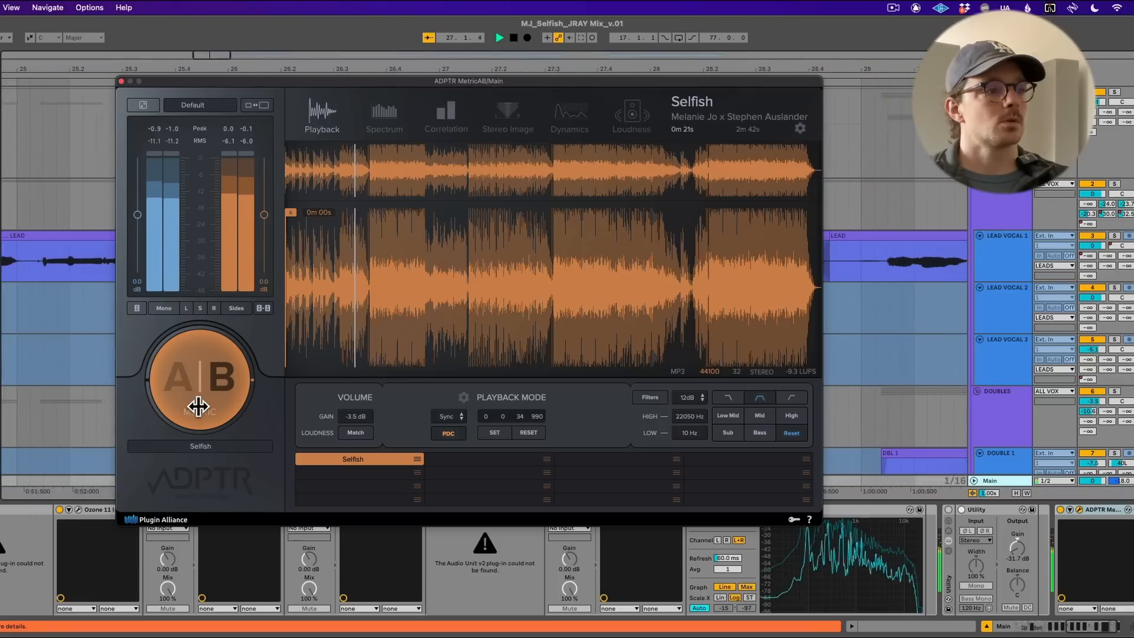
pyautogui.click(198, 407)
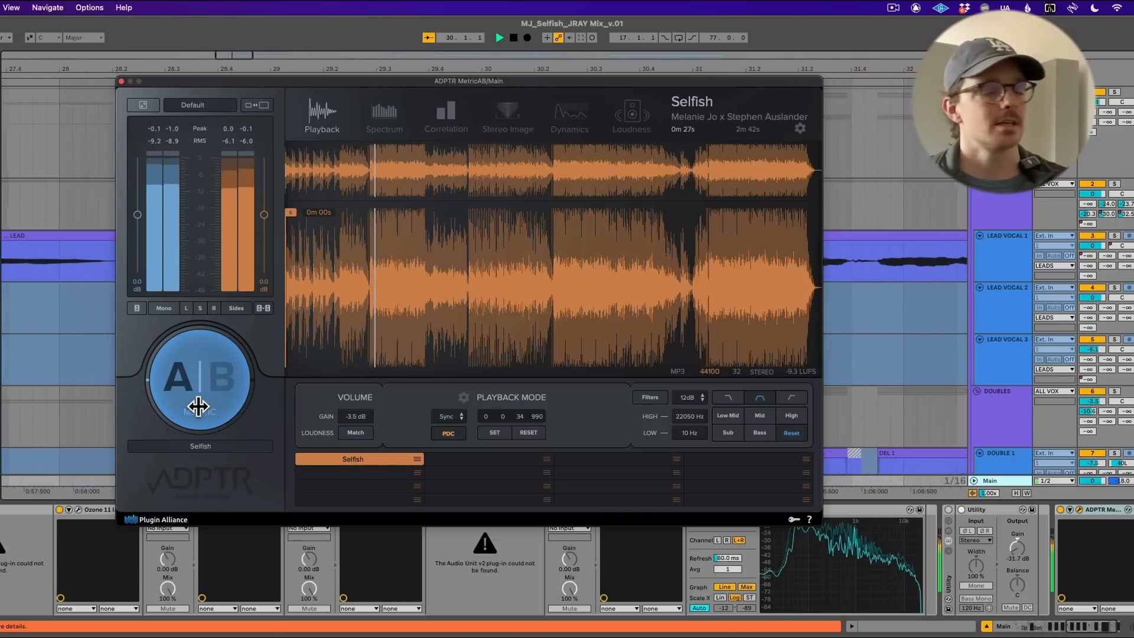
pyautogui.click(198, 406)
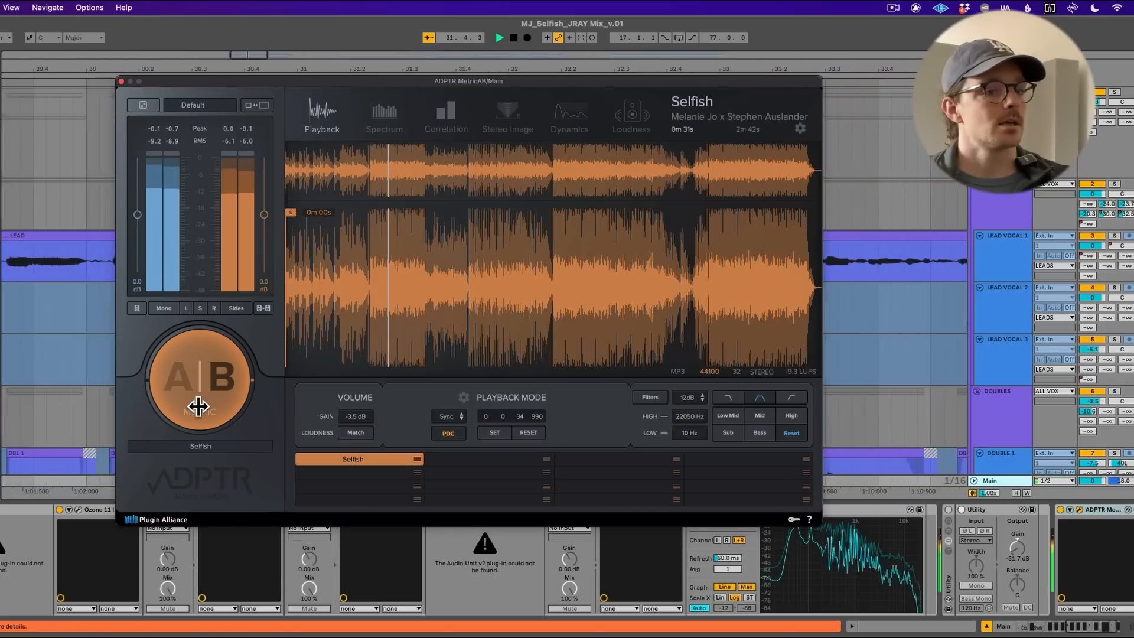
pyautogui.click(198, 406)
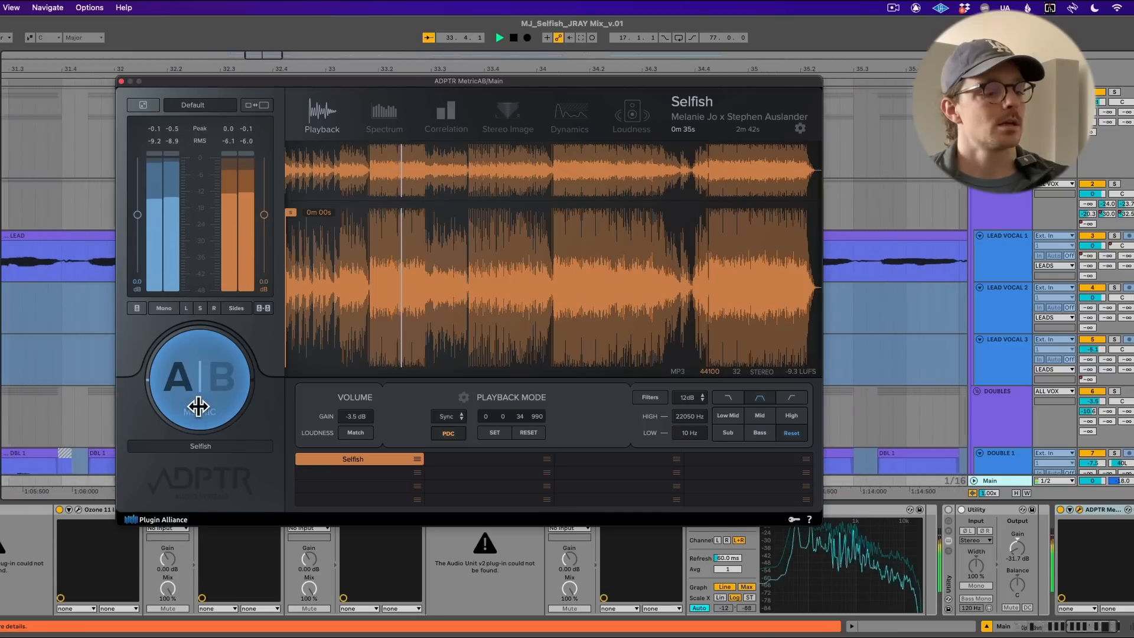
pyautogui.click(198, 406)
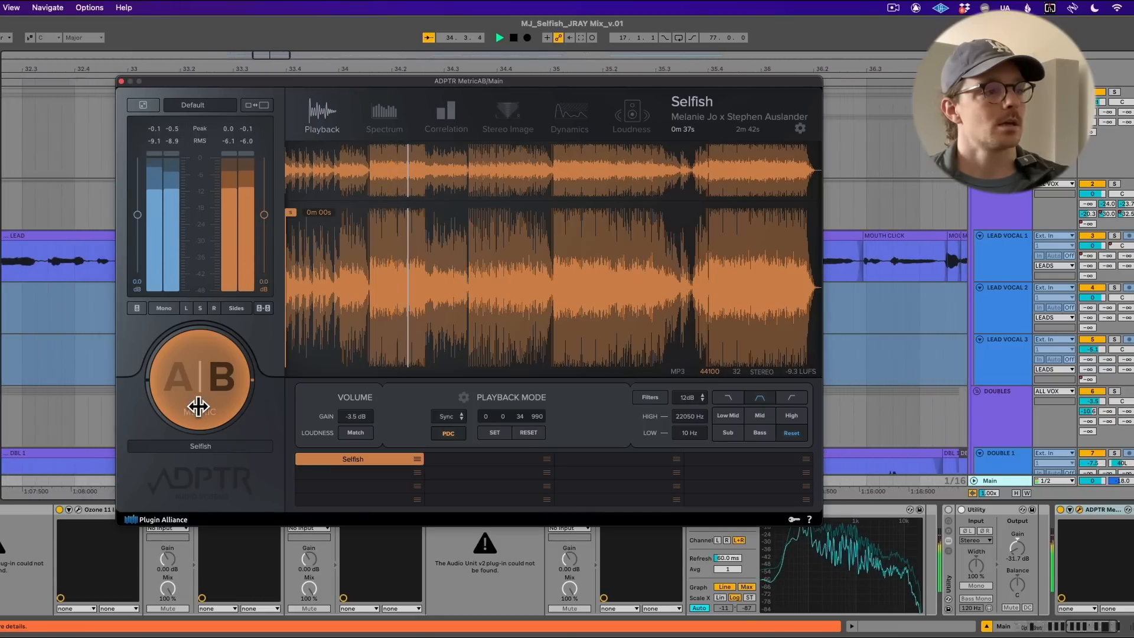
pyautogui.click(198, 406)
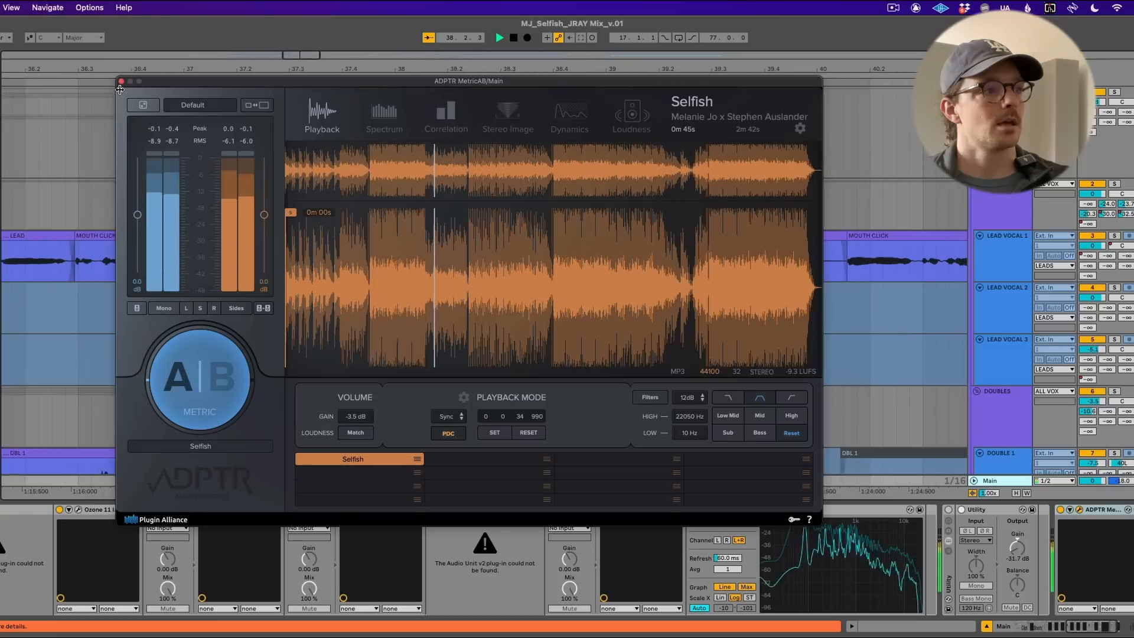
pyautogui.click(223, 379)
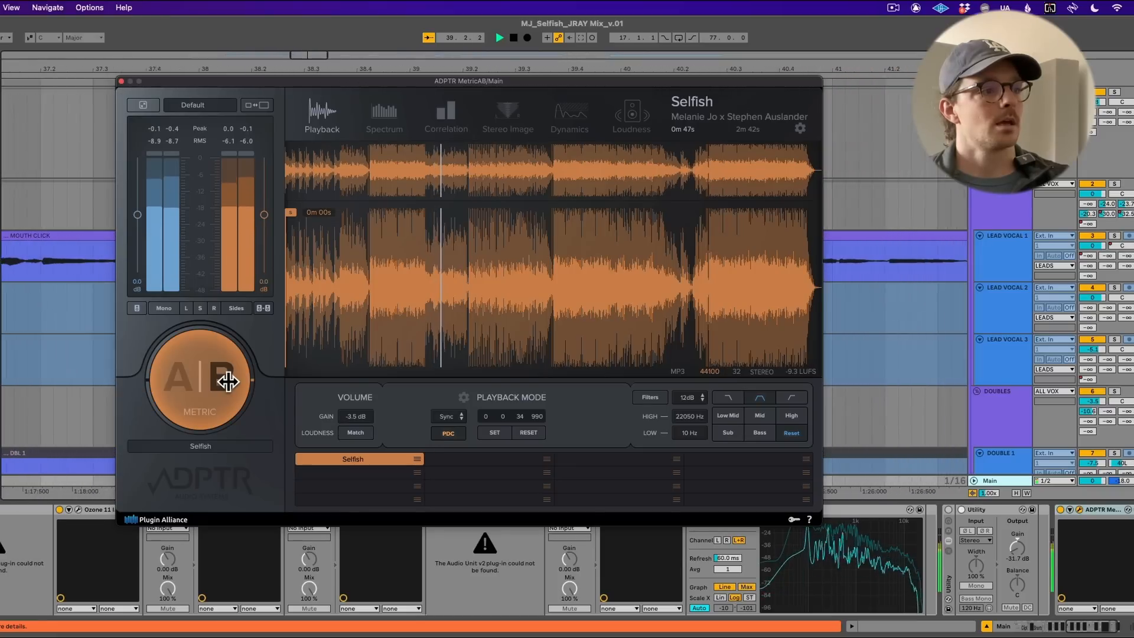
pyautogui.click(228, 381)
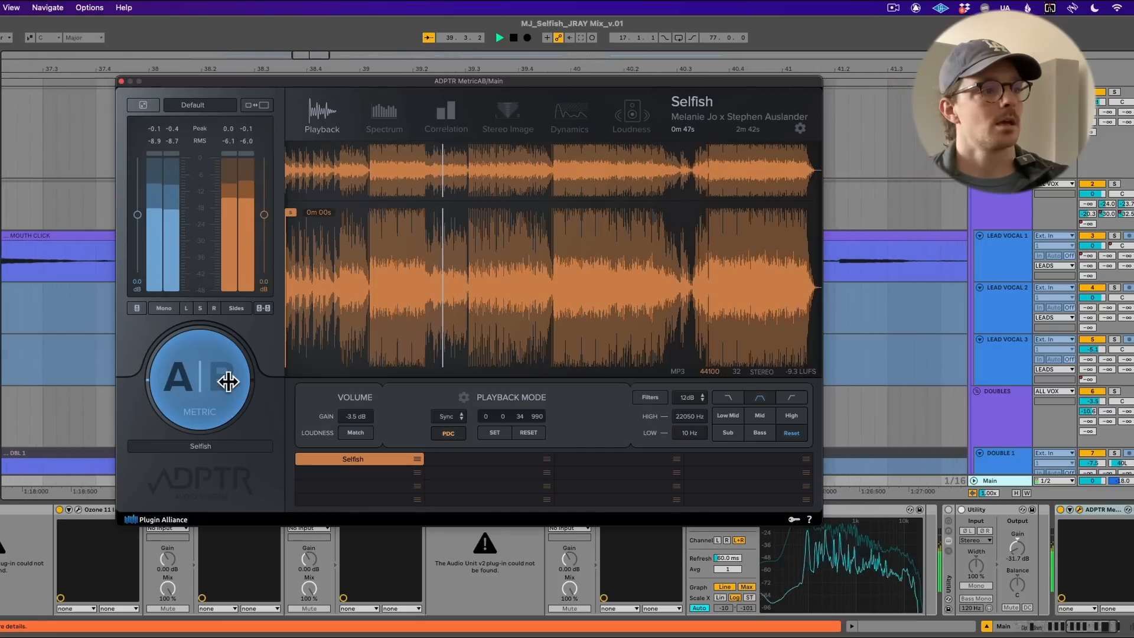
pyautogui.click(121, 82)
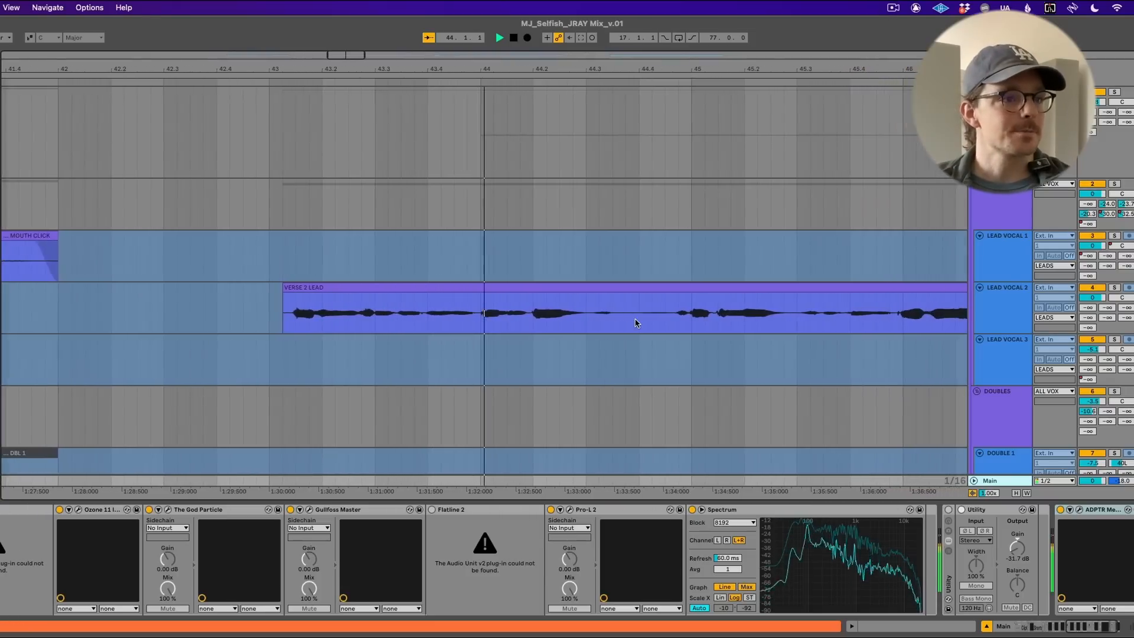
# - Show the automation lanes and examine the automation on the vocal tracks across the whole song
pyautogui.press('w')
pyautogui.press('+')
pyautogui.press('+')
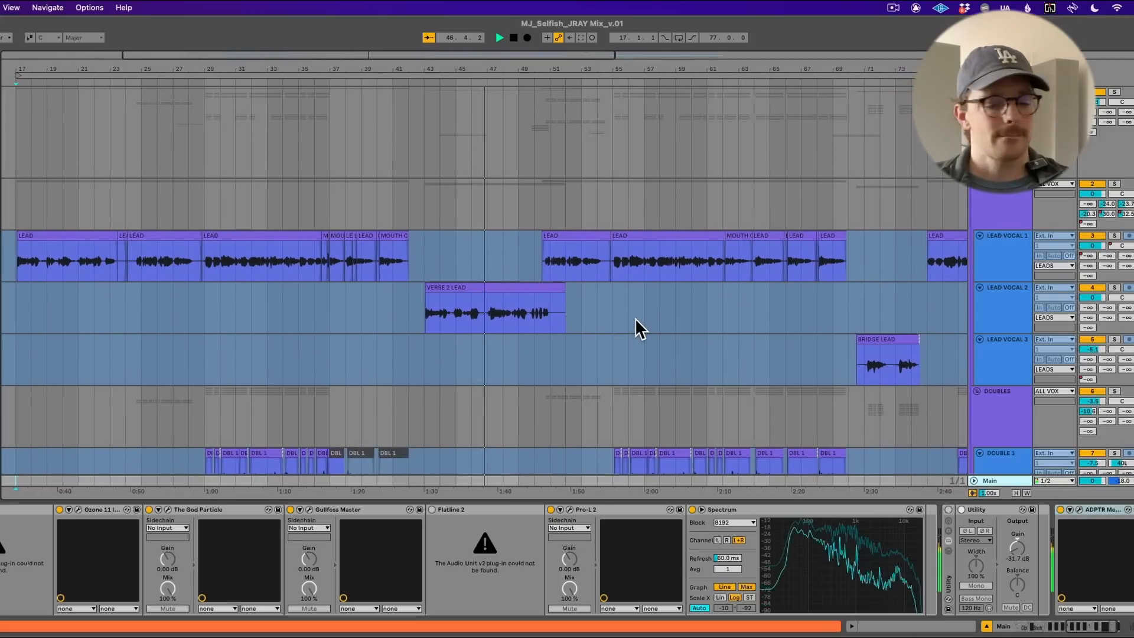
pyautogui.press('a')
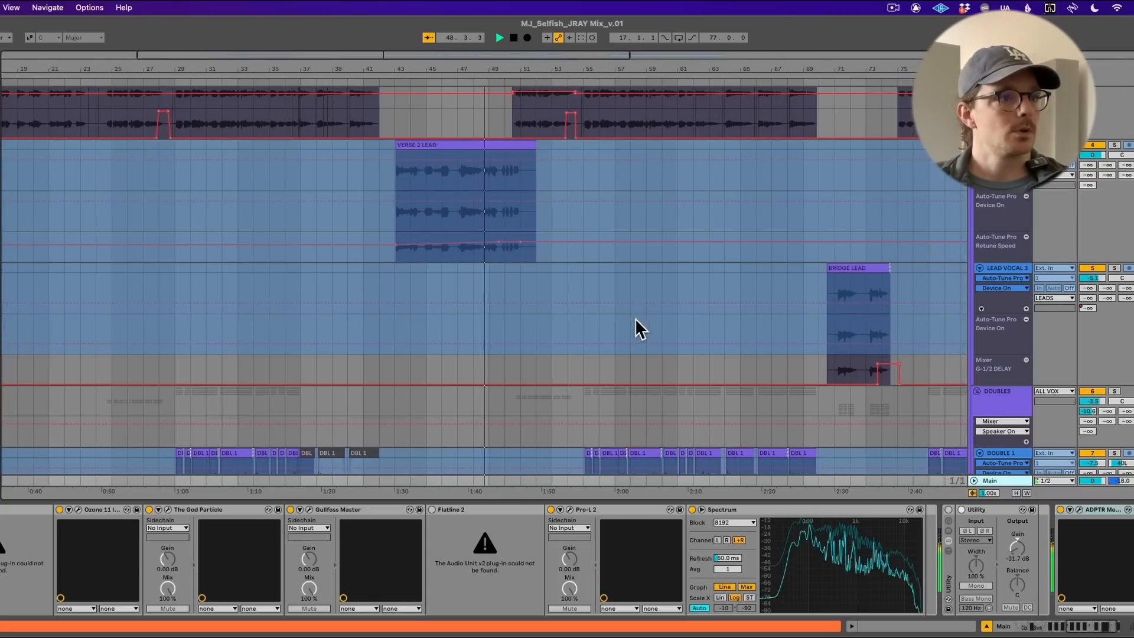
pyautogui.scroll(5, 636, 322)
pyautogui.scroll(-5, 636, 319)
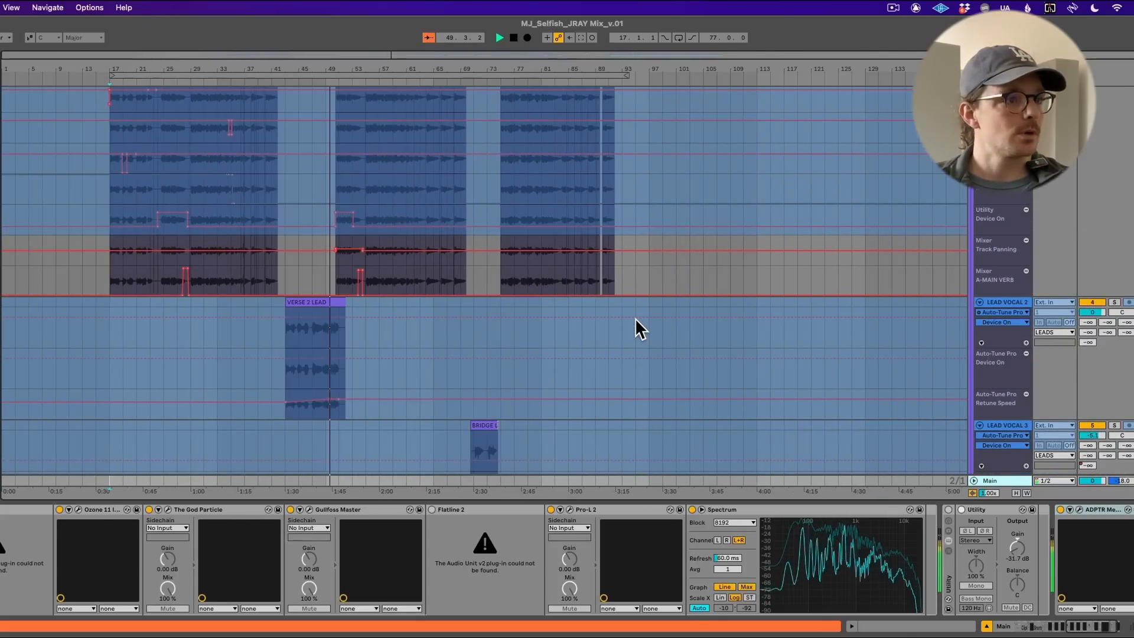
pyautogui.scroll(-20, 636, 318)
pyautogui.scroll(20, 636, 319)
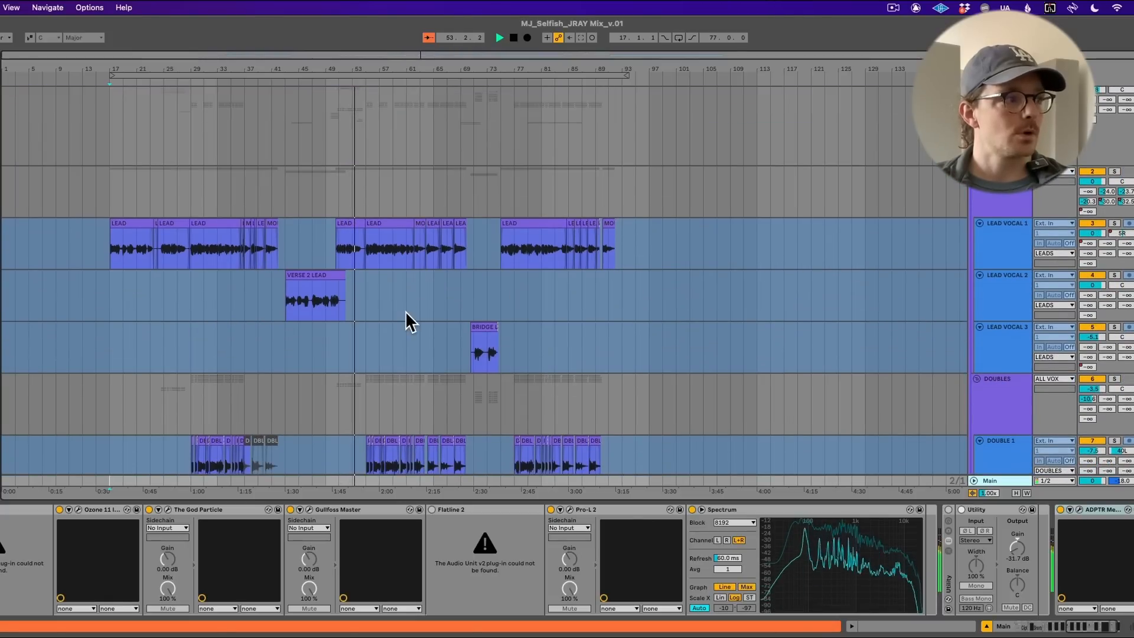
# - Inspect the Pro-MB plug-in on the ALL VOX group, close it, and open the group's Ozone 11 plug-in
pyautogui.click(999, 92)
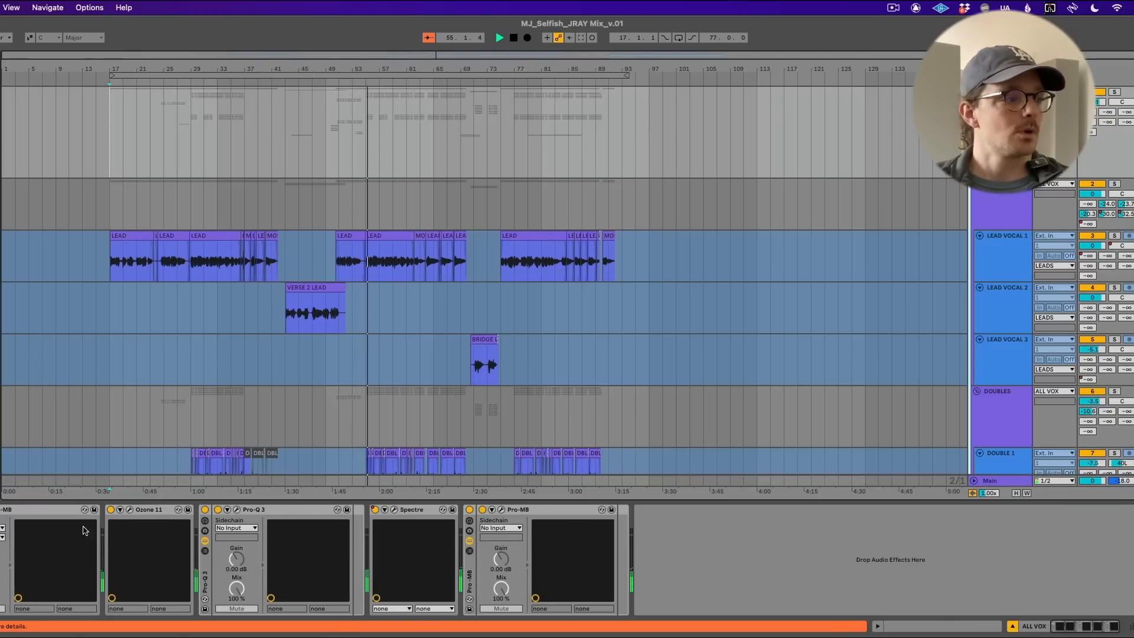
pyautogui.click(0, 509)
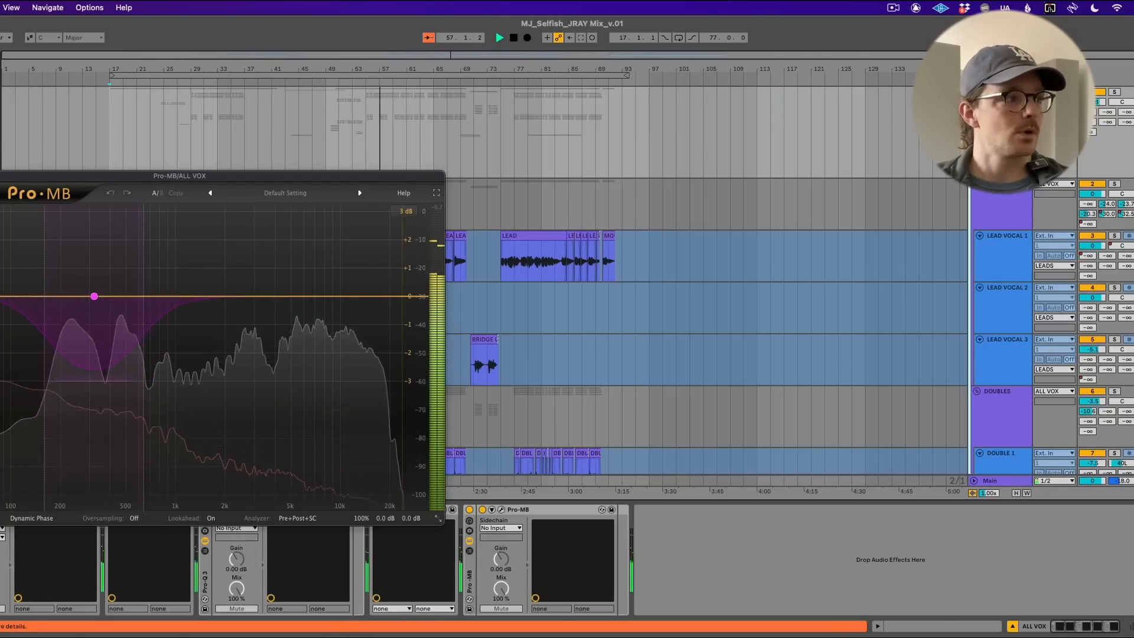
pyautogui.click(0, 175)
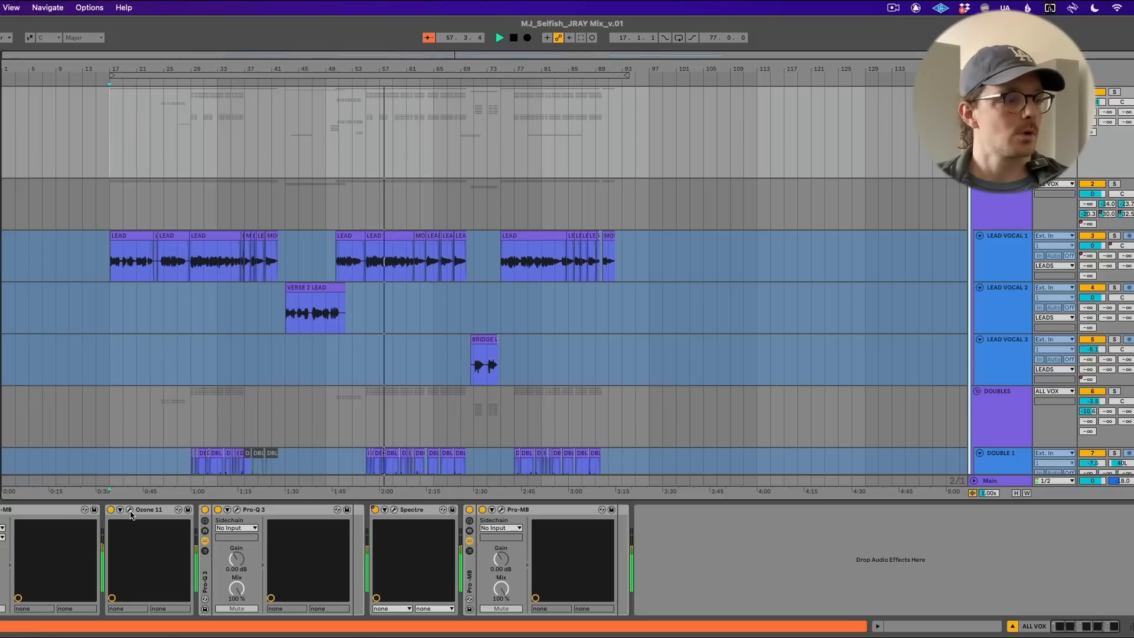
pyautogui.click(130, 511)
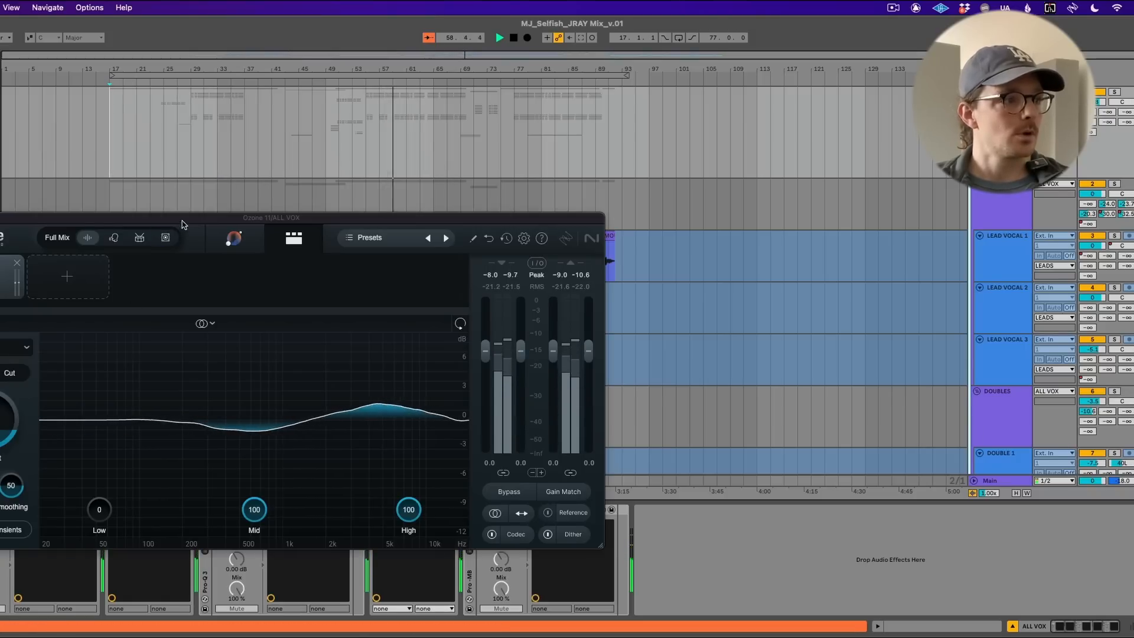
# - Move the ALL VOX group's Ozone 11 window fully into view, inspect its Stabilizer settings, then close and reopen the window
pyautogui.moveTo(182, 224); pyautogui.dragTo(341, 111)
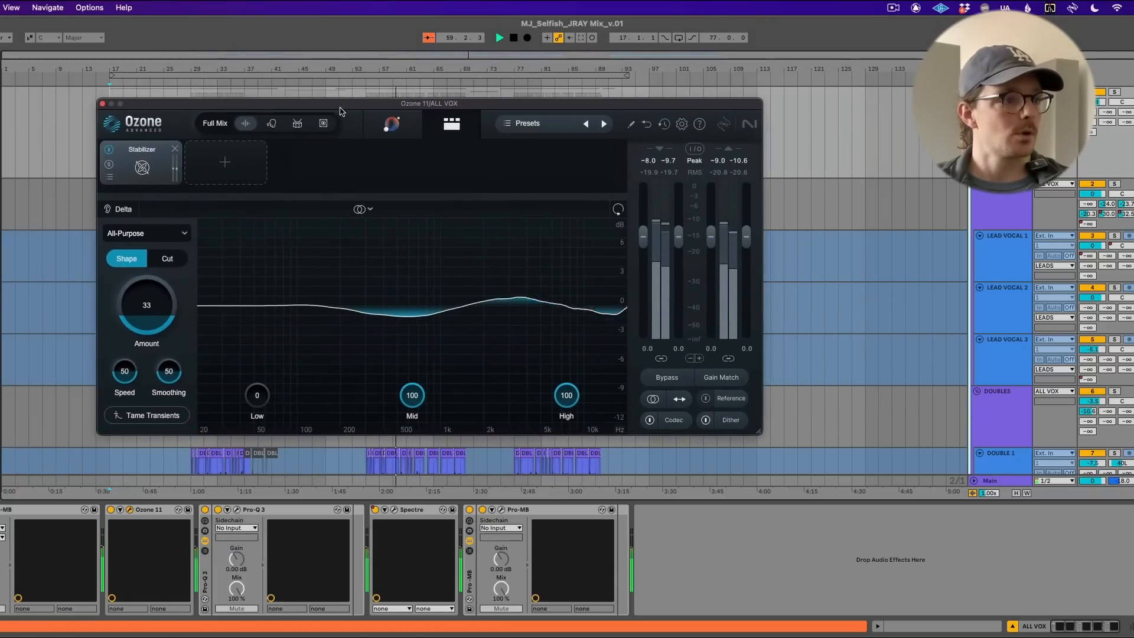
pyautogui.click(129, 509)
pyautogui.click(129, 509)
pyautogui.click(130, 509)
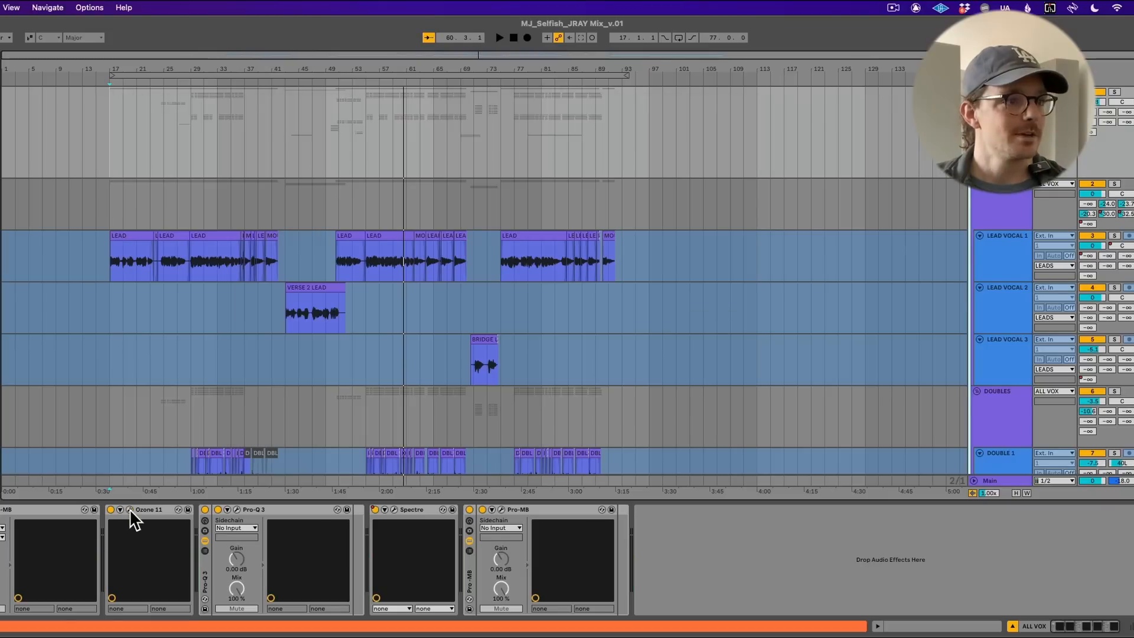
pyautogui.click(129, 508)
# - Switch to Chrome and search the web in a new tab for "close plugin open shortcut ableton"
pyautogui.press('super+Tab')
pyautogui.press('super+Tab')
pyautogui.press('super+Tab')
pyautogui.press('super+Tab')
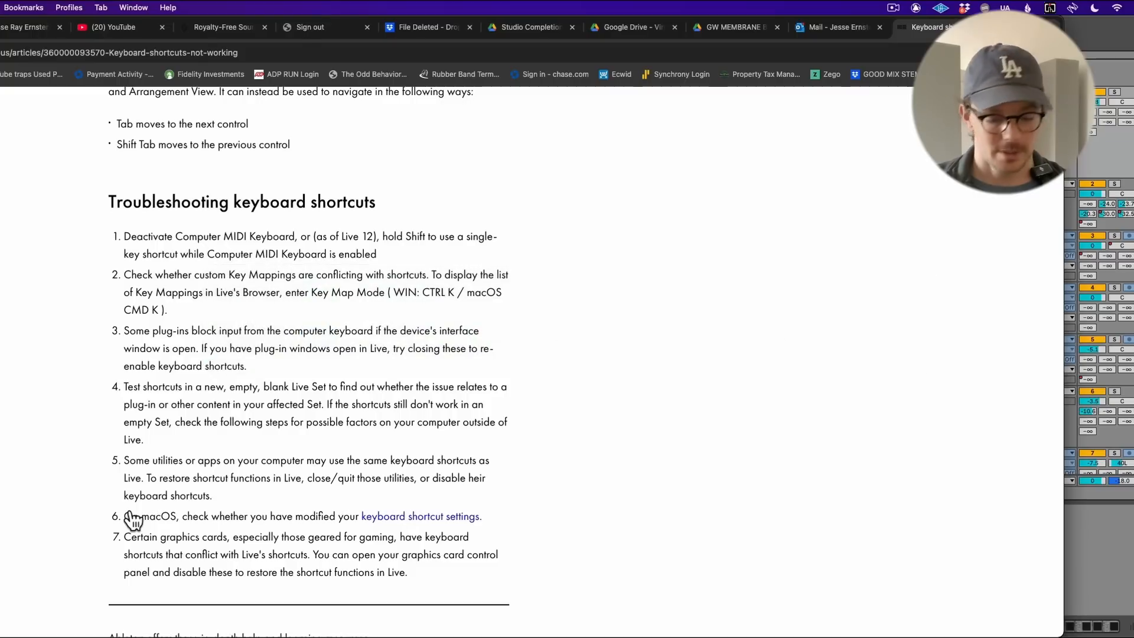
pyautogui.press('super+t')
pyautogui.write('close')
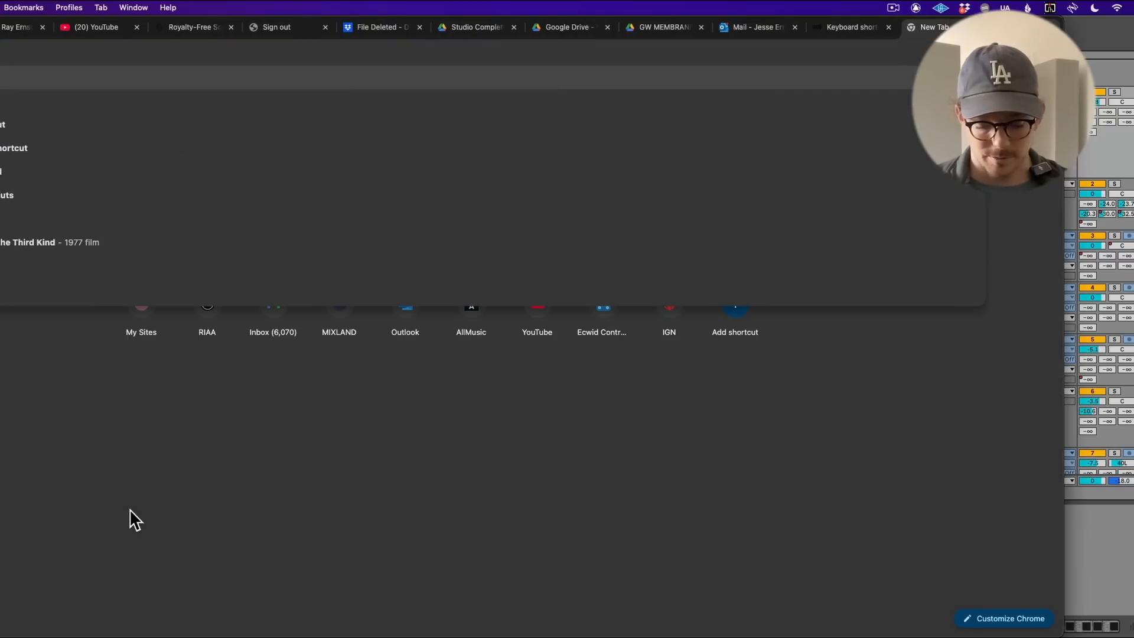
pyautogui.write(' plugins able')
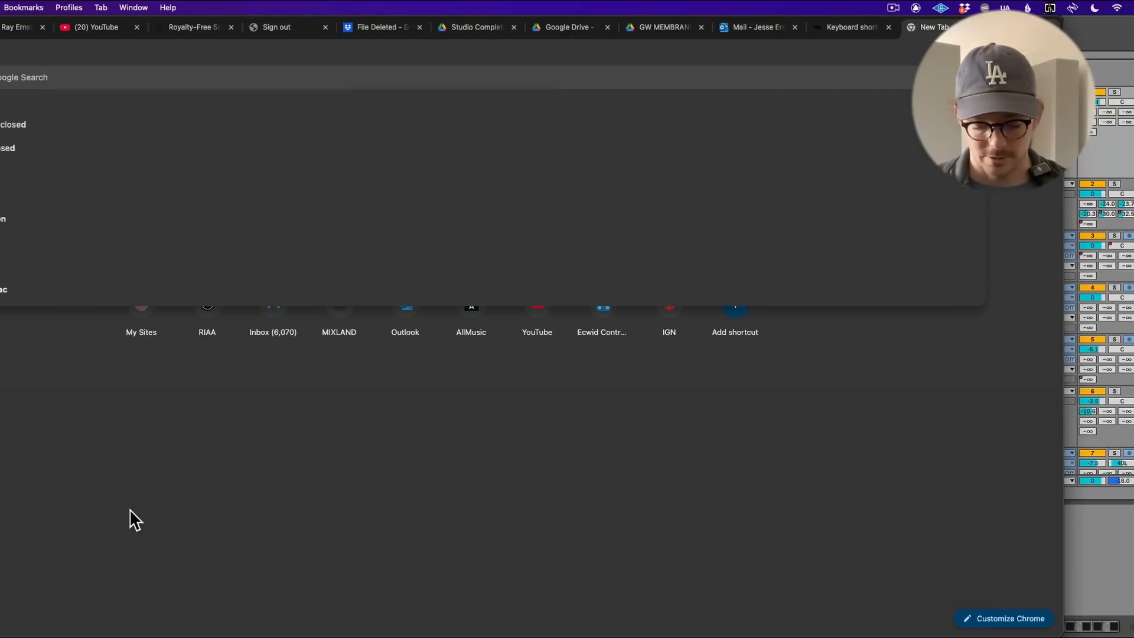
pyautogui.write(' shortcut ableton')
pyautogui.press('Return')
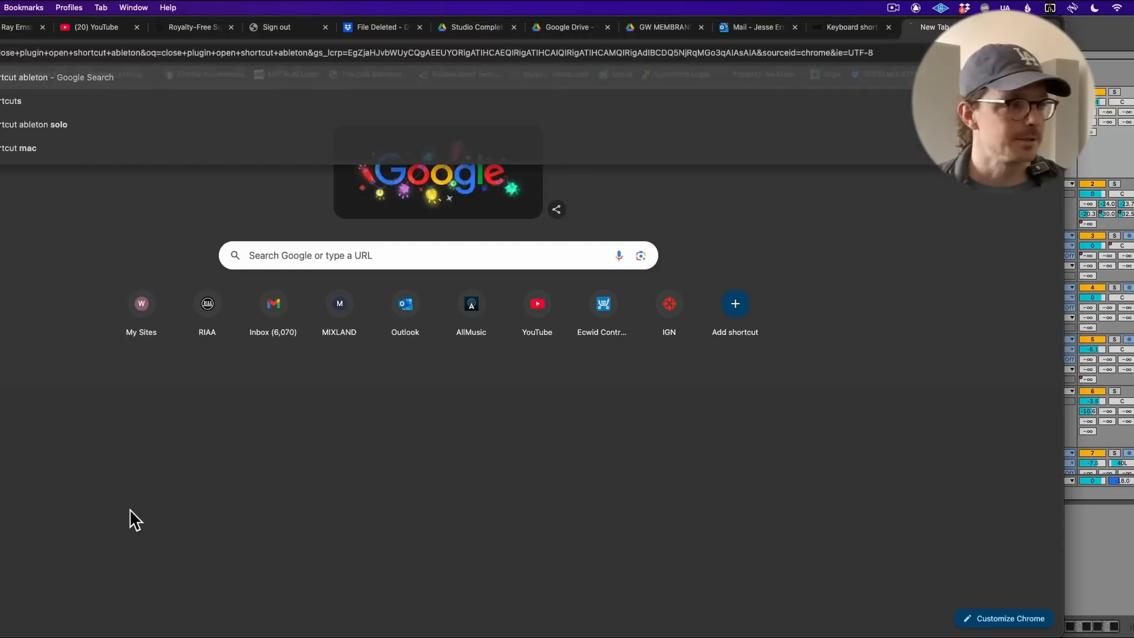
# - Look through the search results for the plug-in window shortcut and return to Ableton Live
pyautogui.scroll(-3, 177, 354)
pyautogui.moveTo(246, 177); pyautogui.dragTo(269, 184)
pyautogui.press('super+Tab')
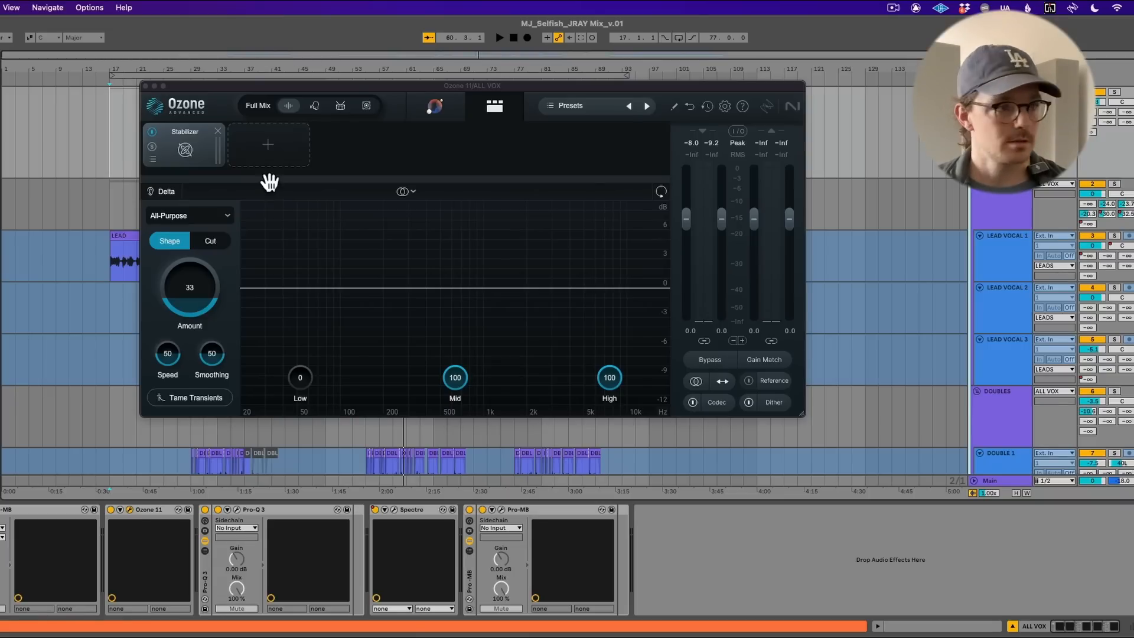
# - Hide and show the open plug-in windows several times to try out the visibility toggle
pyautogui.press('super+alt+p')
pyautogui.press('super+alt+p')
pyautogui.press('super+alt+p')
pyautogui.press('super+alt+p')
pyautogui.press('super+alt+p')
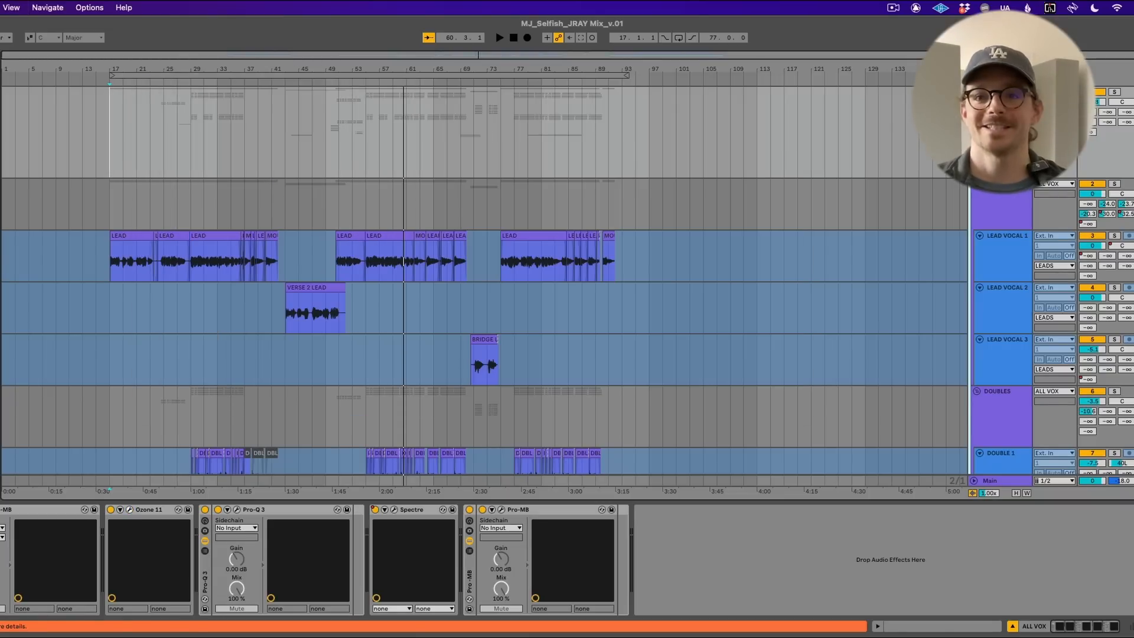
pyautogui.press('super+alt+p')
pyautogui.press('super+alt+p')
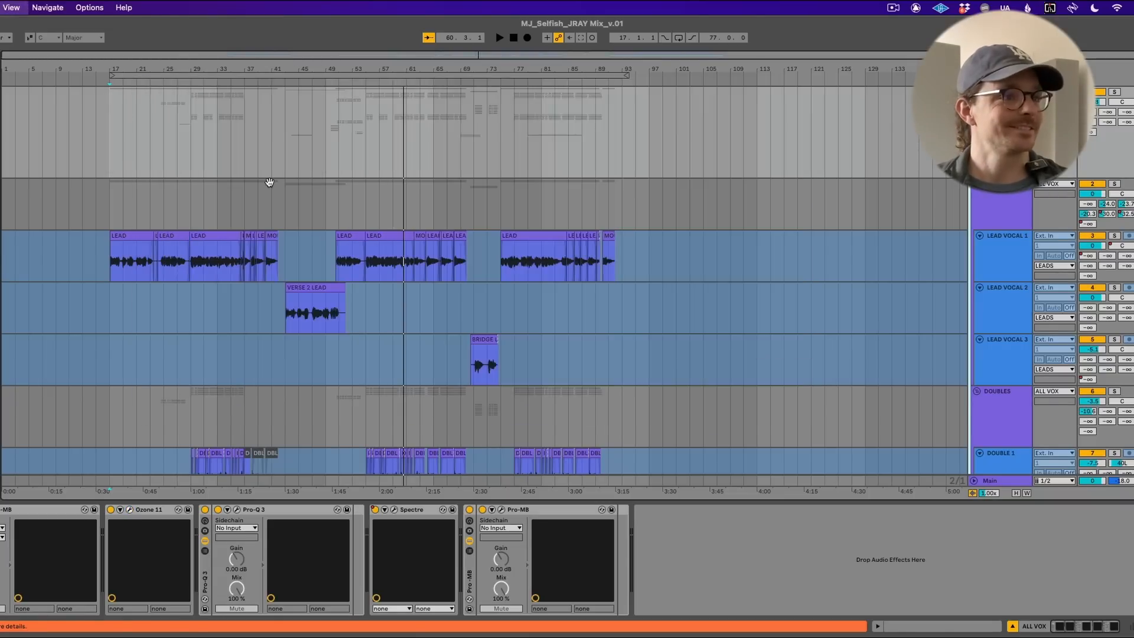
pyautogui.press('super+alt+p')
pyautogui.press('super+alt+p')
pyautogui.press('super+alt+p')
pyautogui.press('super+alt+p')
pyautogui.press('super+alt+p')
pyautogui.press('super+alt+p')
pyautogui.press('super+alt+p')
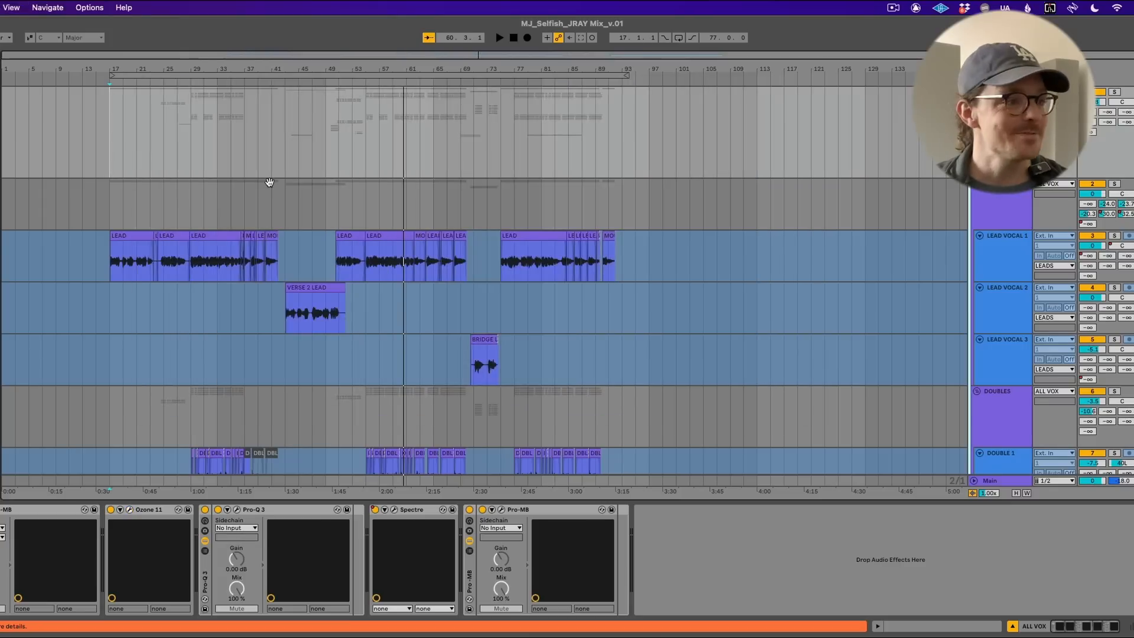
# - Inspect the ALL VOX group's Ozone 11 and Pro-Q 3 plug-ins during playback, then close Pro-Q 3 and stop
pyautogui.press('space')
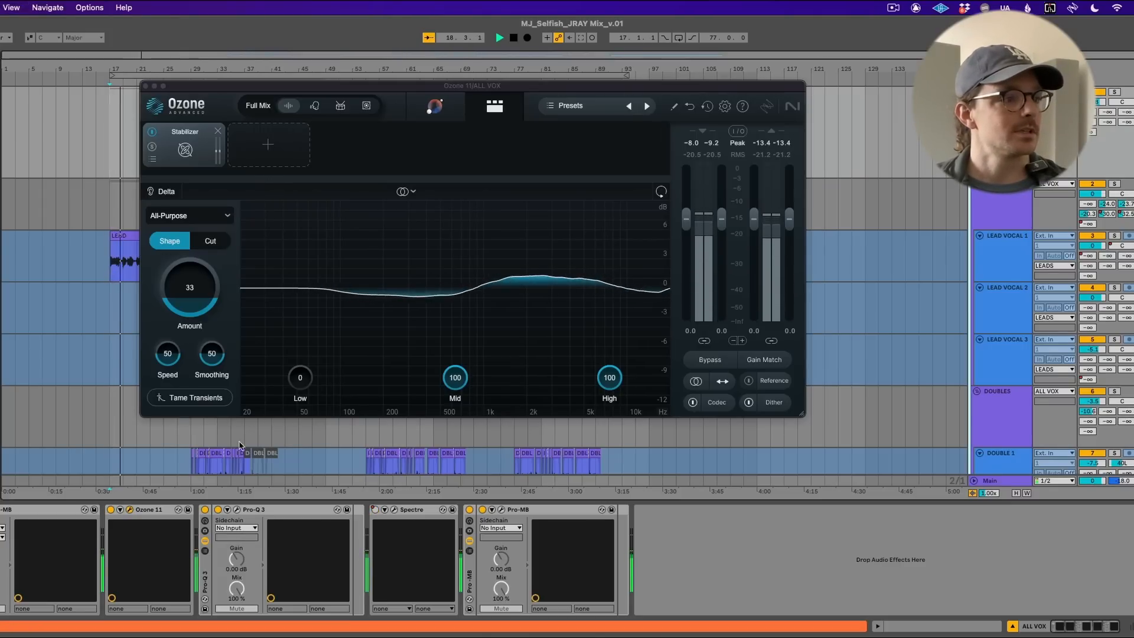
pyautogui.press('space')
pyautogui.click(227, 509)
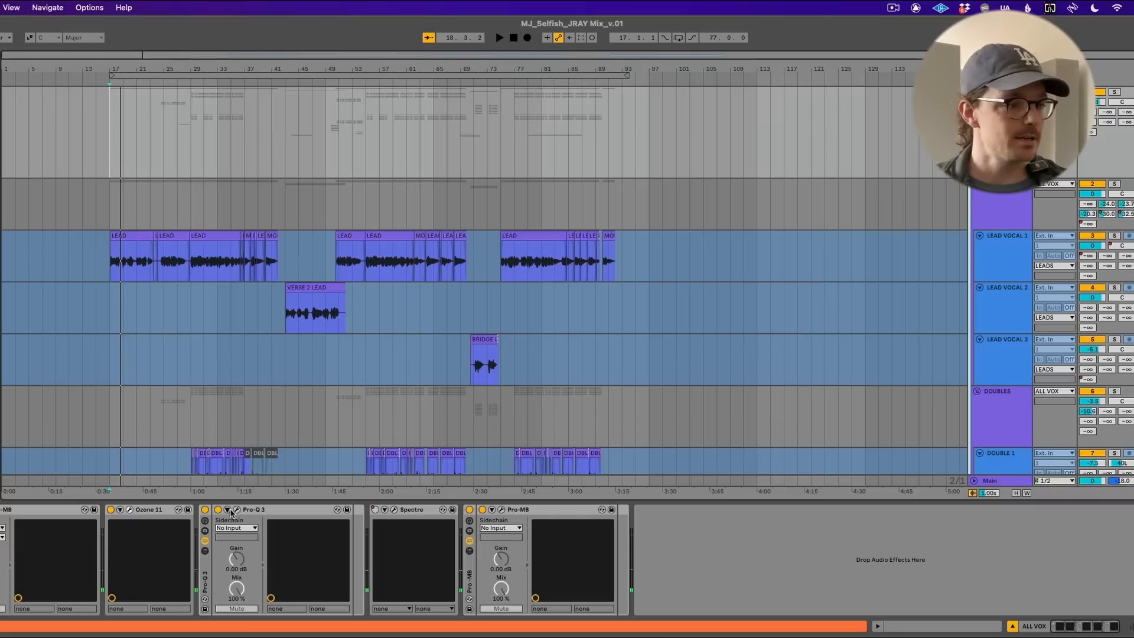
pyautogui.click(229, 509)
pyautogui.click(238, 510)
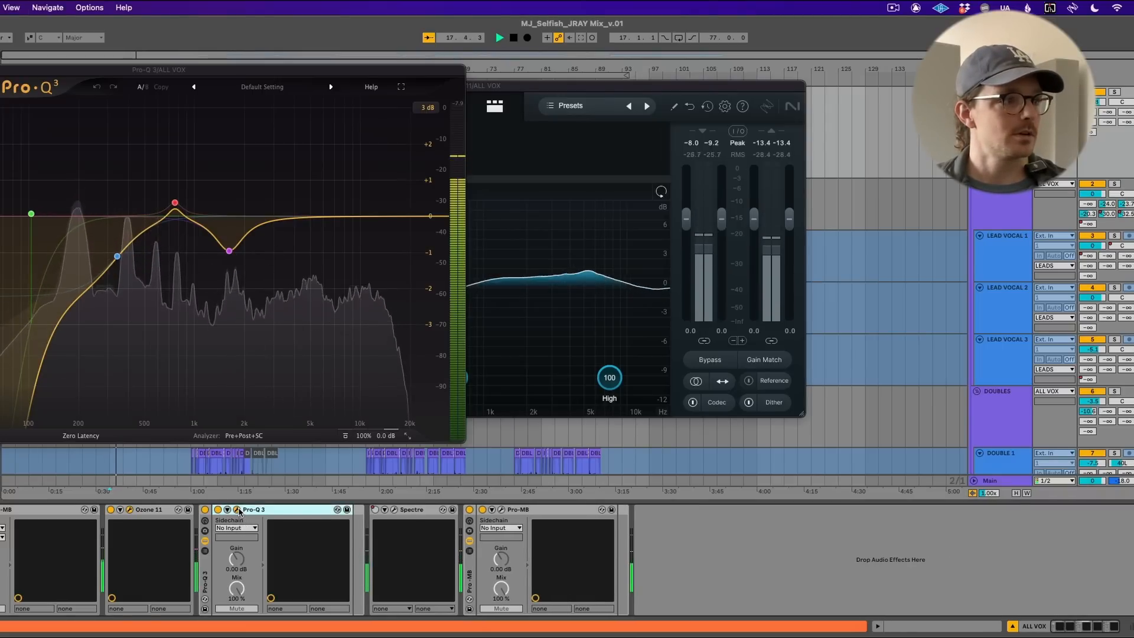
pyautogui.click(236, 509)
pyautogui.press('space')
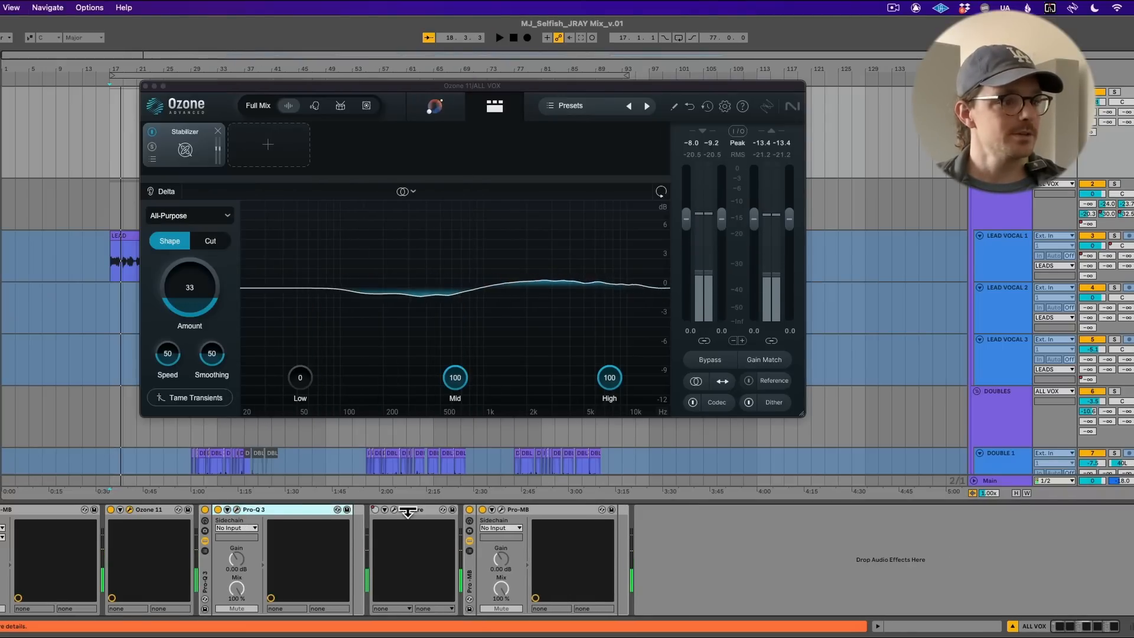
# - Inspect the ALL VOX group's Spectre plug-in, review the Pro-Q 3 curve again, and hide the plug-in windows
pyautogui.click(394, 509)
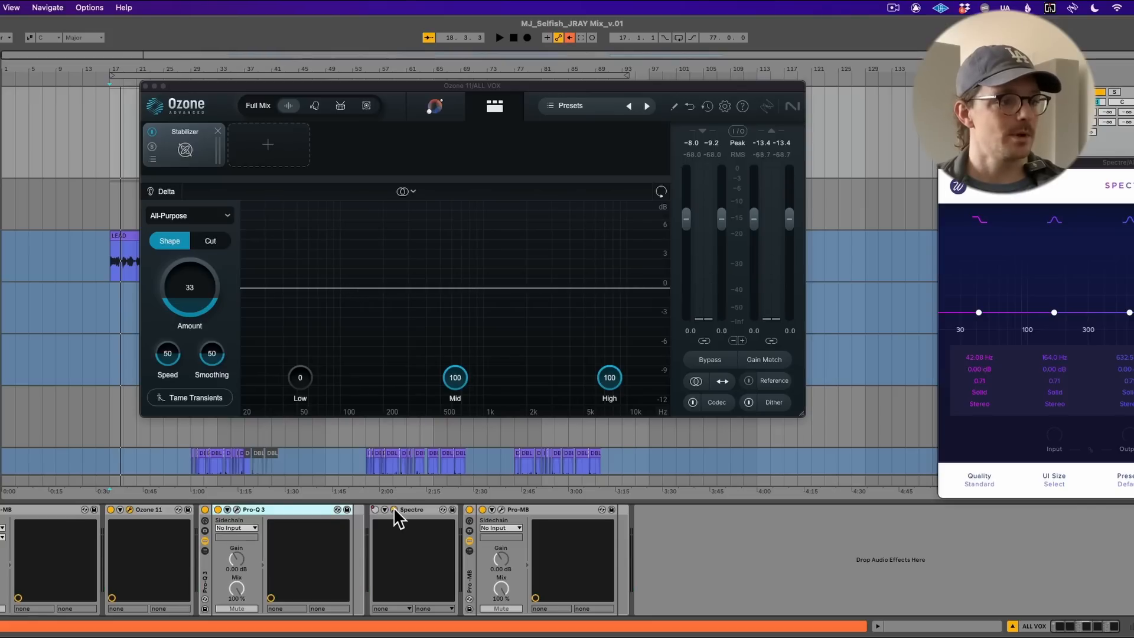
pyautogui.click(394, 508)
pyautogui.click(236, 509)
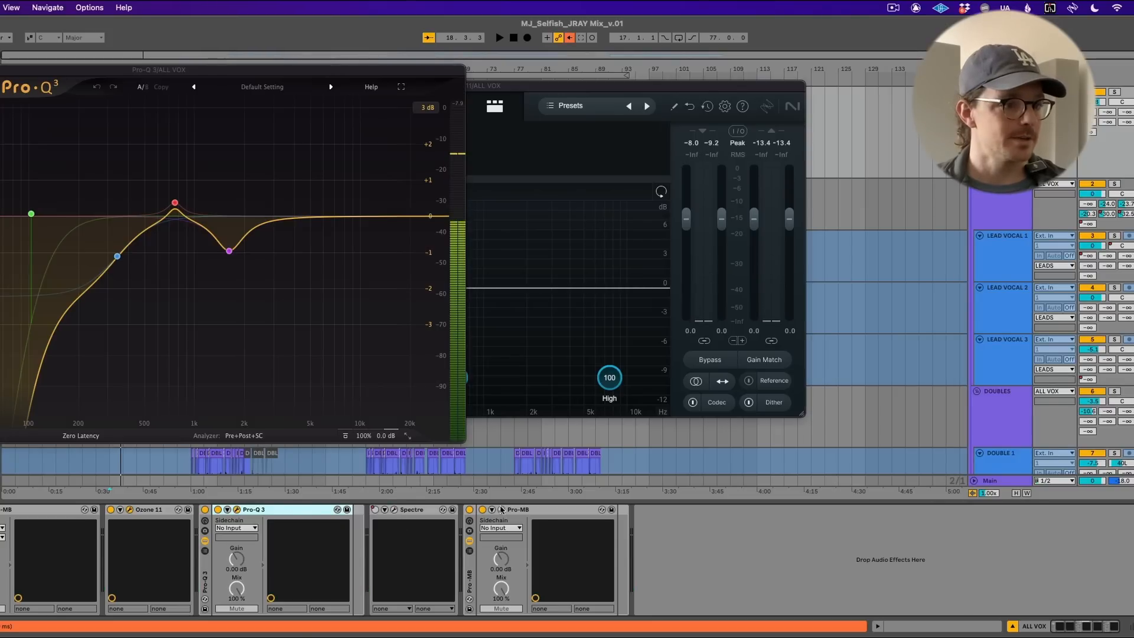
pyautogui.moveTo(175, 203)
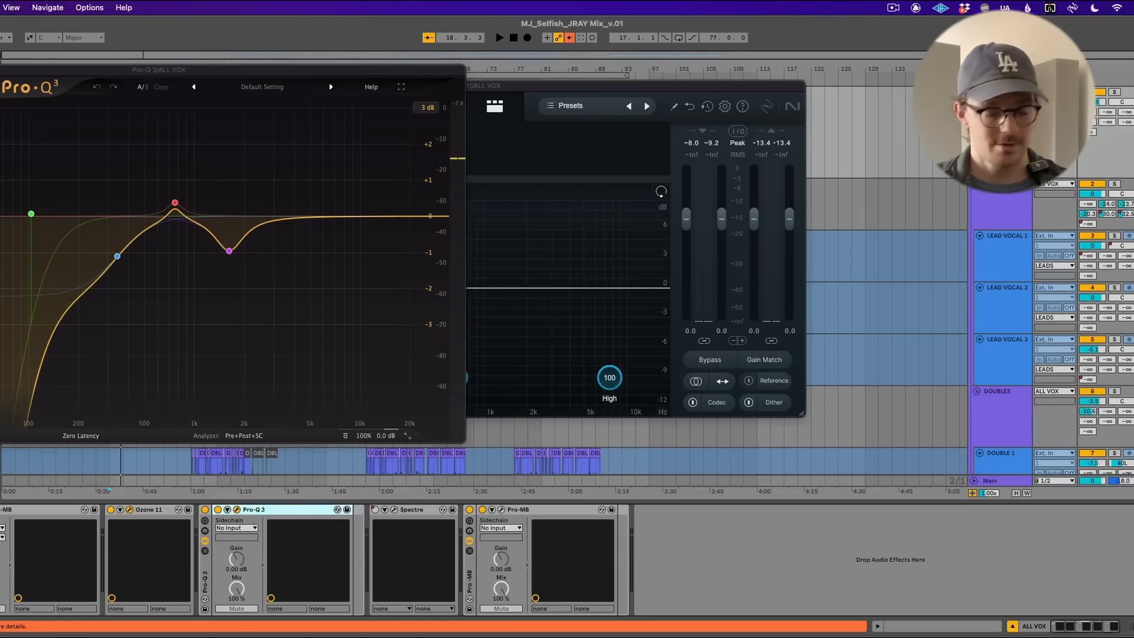
pyautogui.press('super+alt+p')
# - Select the INST group below the vocal tracks and unfold it to show its tracks
pyautogui.scroll(-15, 700, 220)
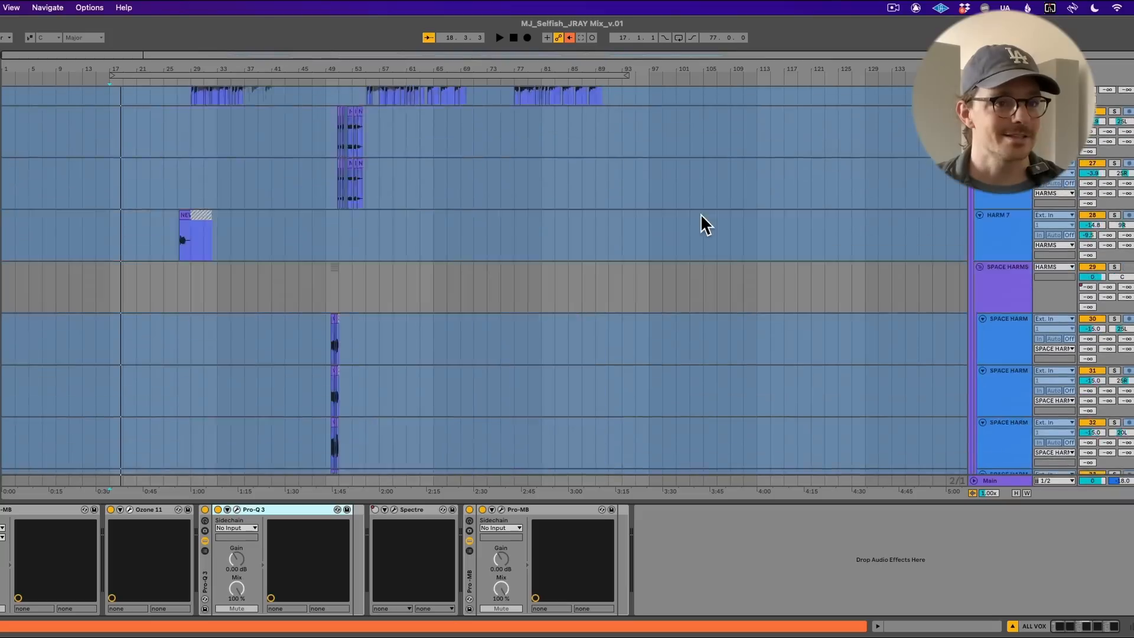
pyautogui.click(1006, 370)
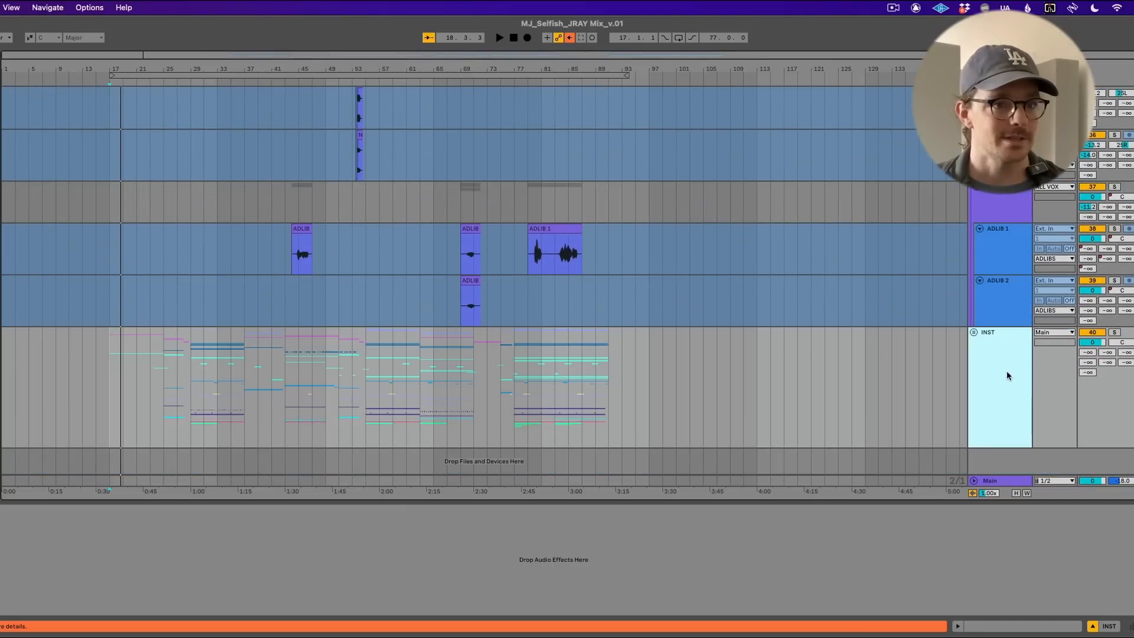
pyautogui.press('u')
# - Examine the instrumental tracks from the pianos, guitars and synths through the snares, hi-hats and fills to the kick
pyautogui.scroll(-7, 1006, 370)
pyautogui.scroll(-10, 1006, 370)
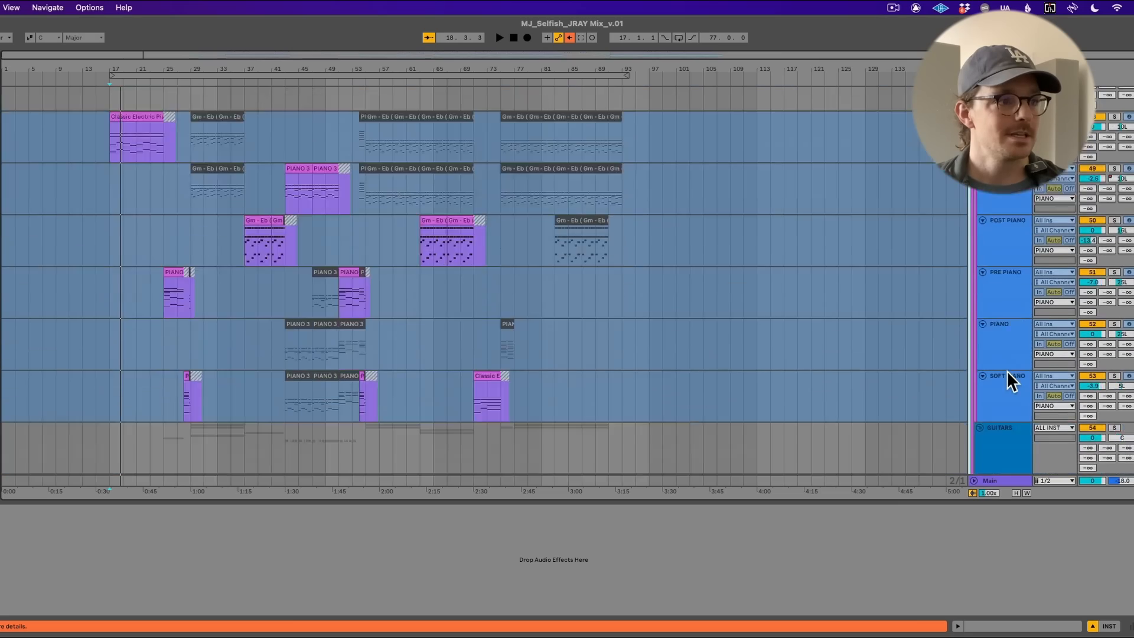
pyautogui.scroll(-12, 1007, 370)
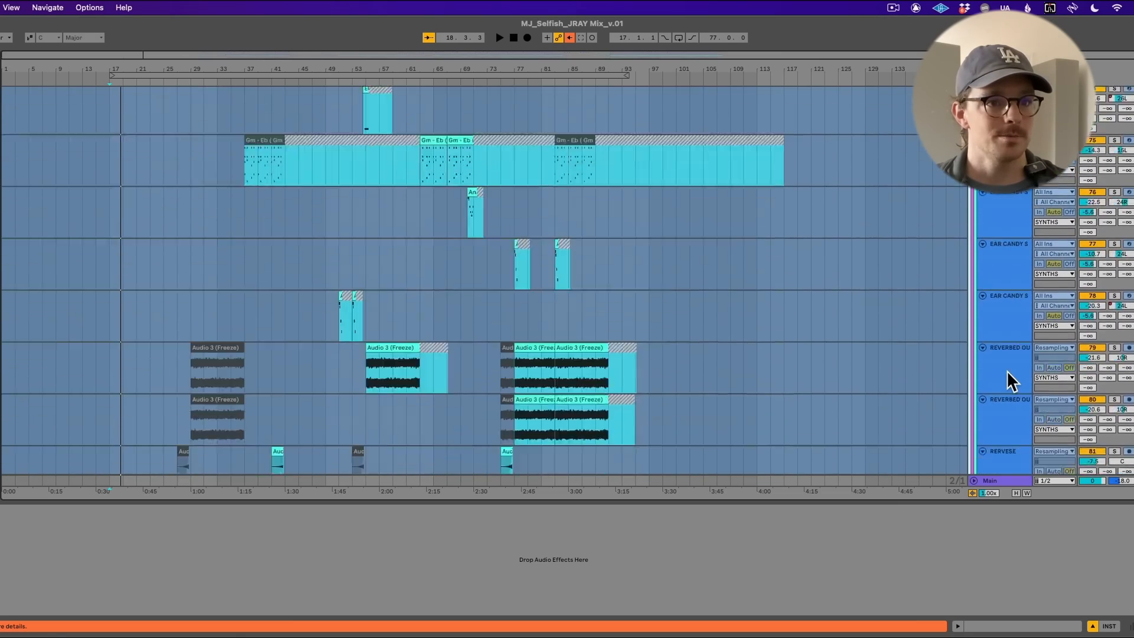
pyautogui.scroll(-6, 1006, 370)
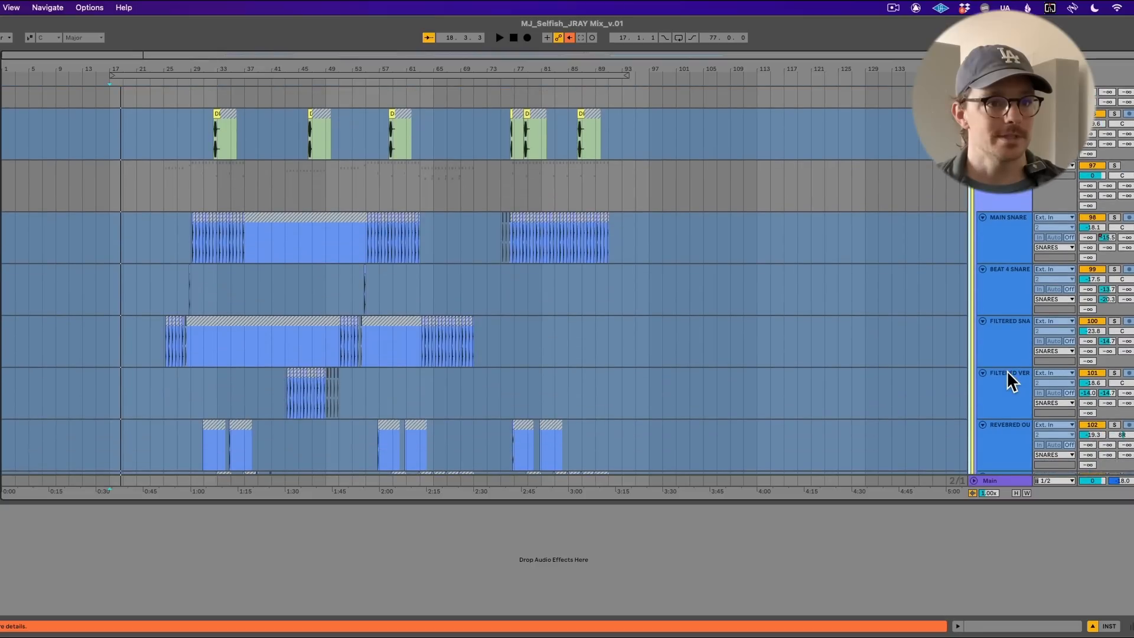
pyautogui.click(1011, 326)
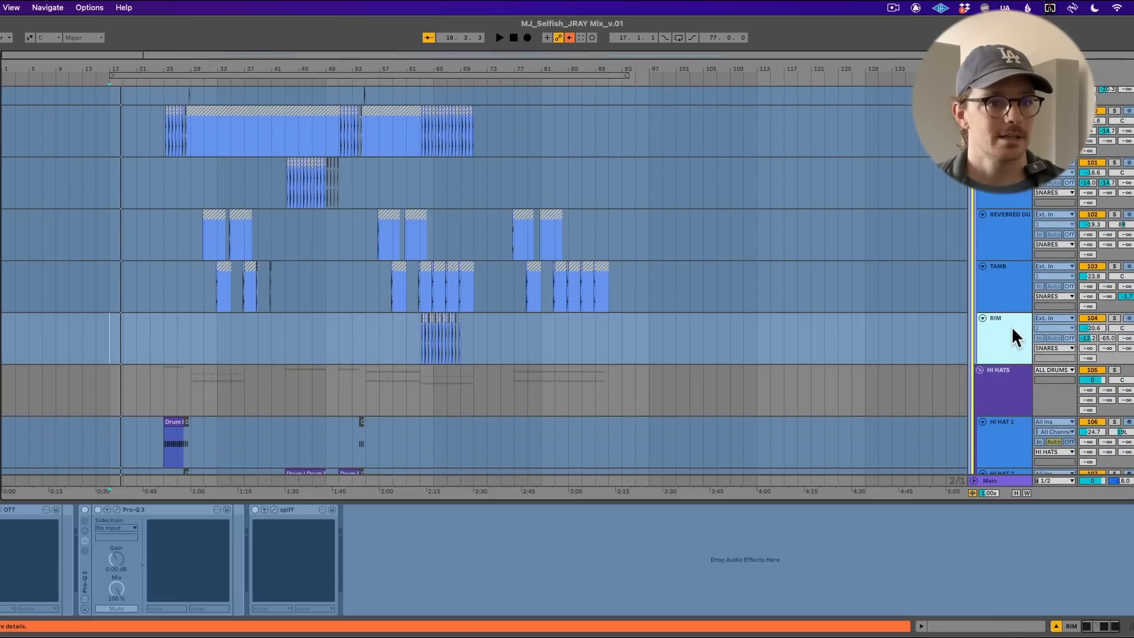
pyautogui.scroll(-10, 1011, 326)
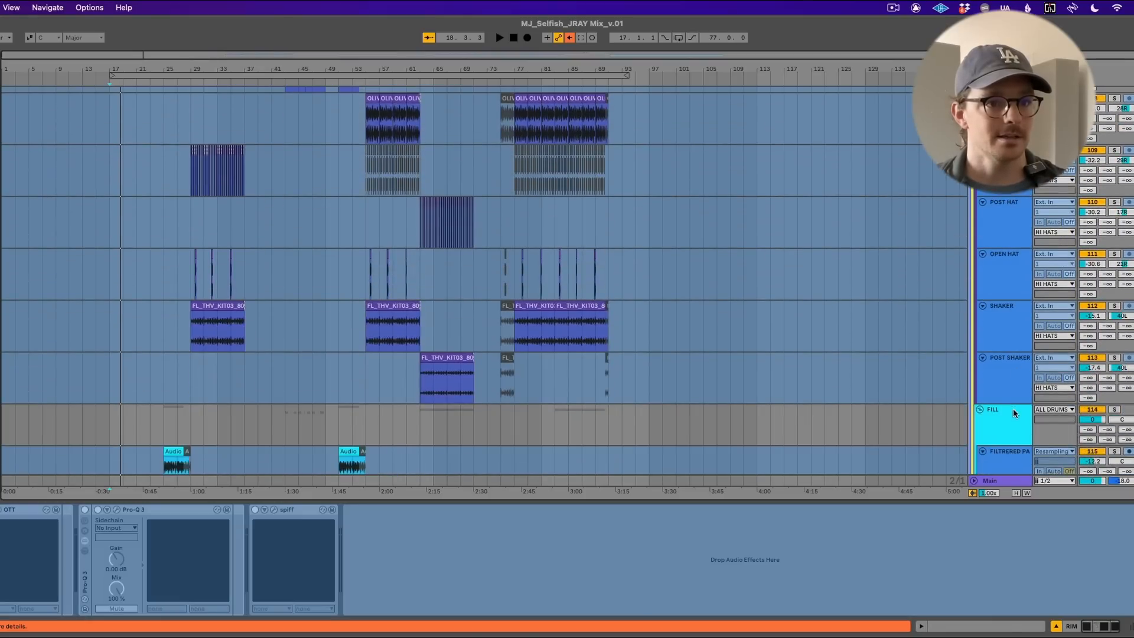
pyautogui.scroll(-8, 1012, 360)
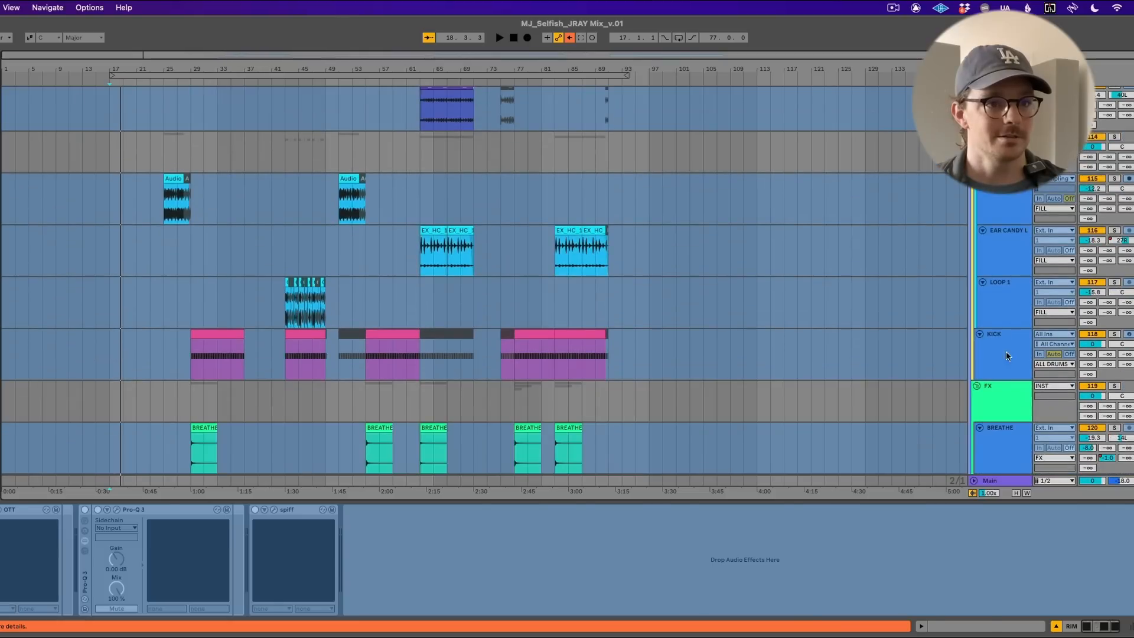
# - Audition the KICK track soloed from bar 29 and unfreeze it
pyautogui.click(1005, 350)
pyautogui.click(194, 356)
pyautogui.press('space')
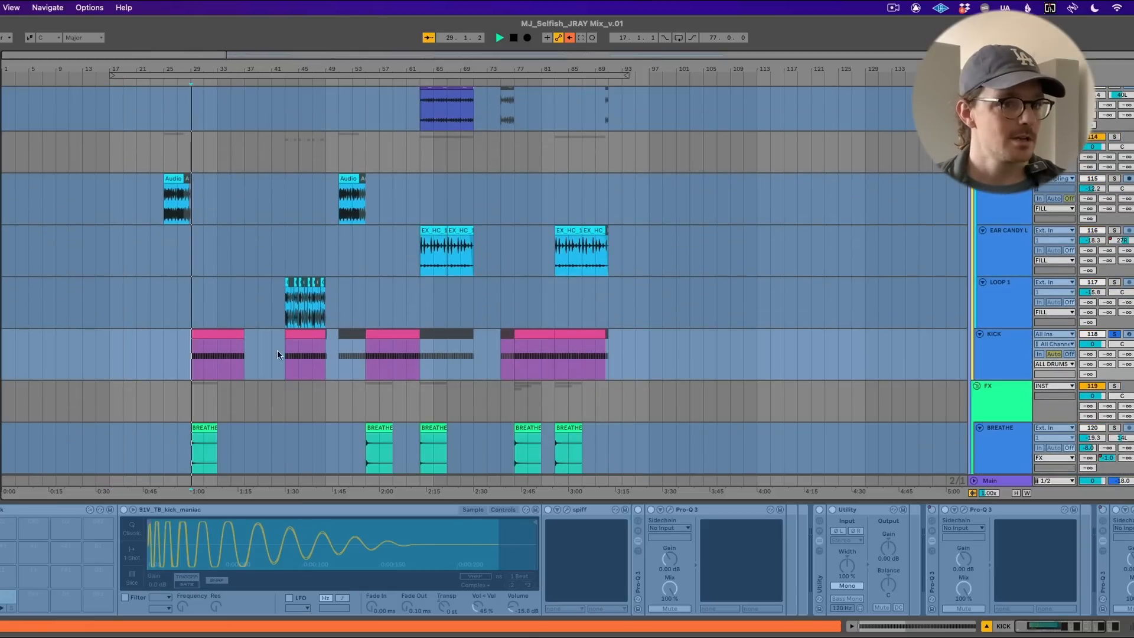
pyautogui.rightClick(1002, 343)
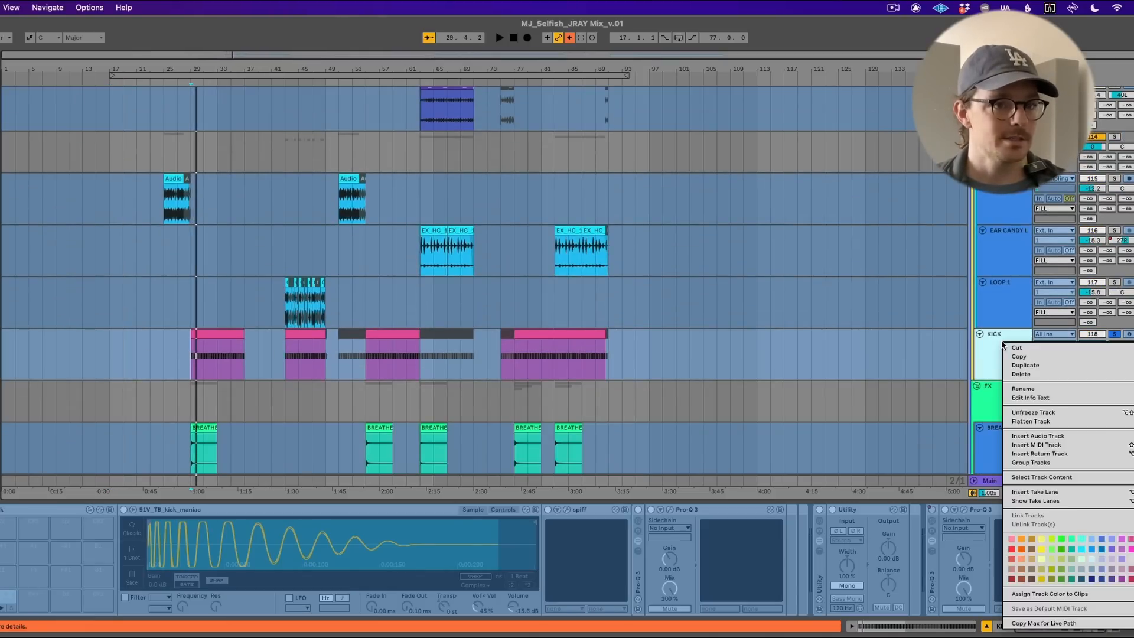
pyautogui.click(1016, 413)
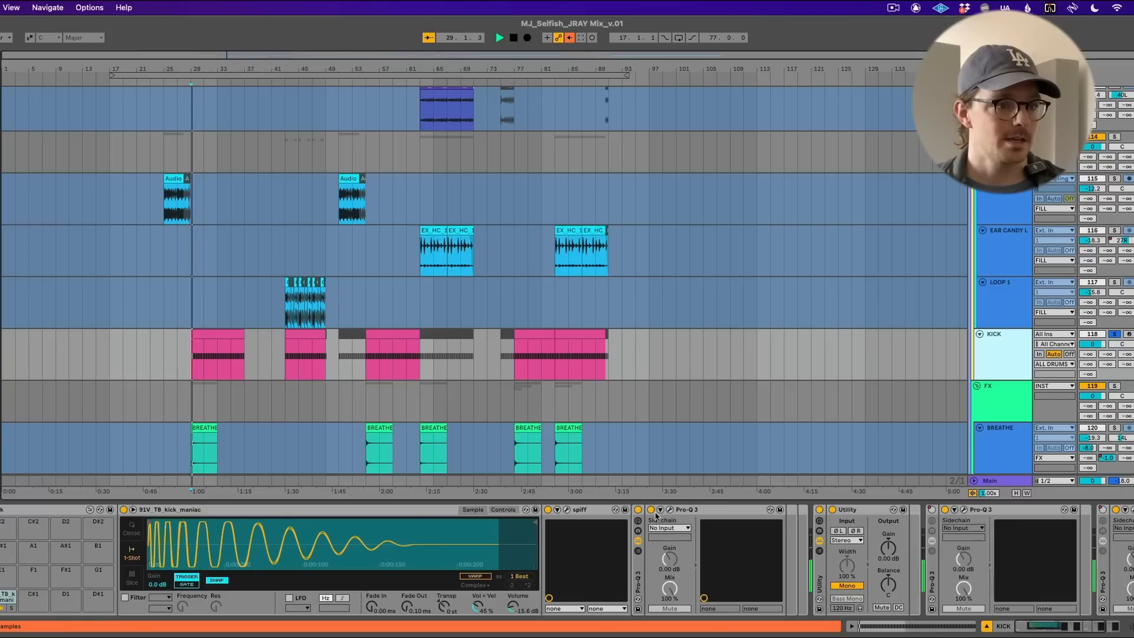
# - Inspect the three Pro-Q 3 plug-ins on the KICK track one after another, closing each of them
pyautogui.click(670, 509)
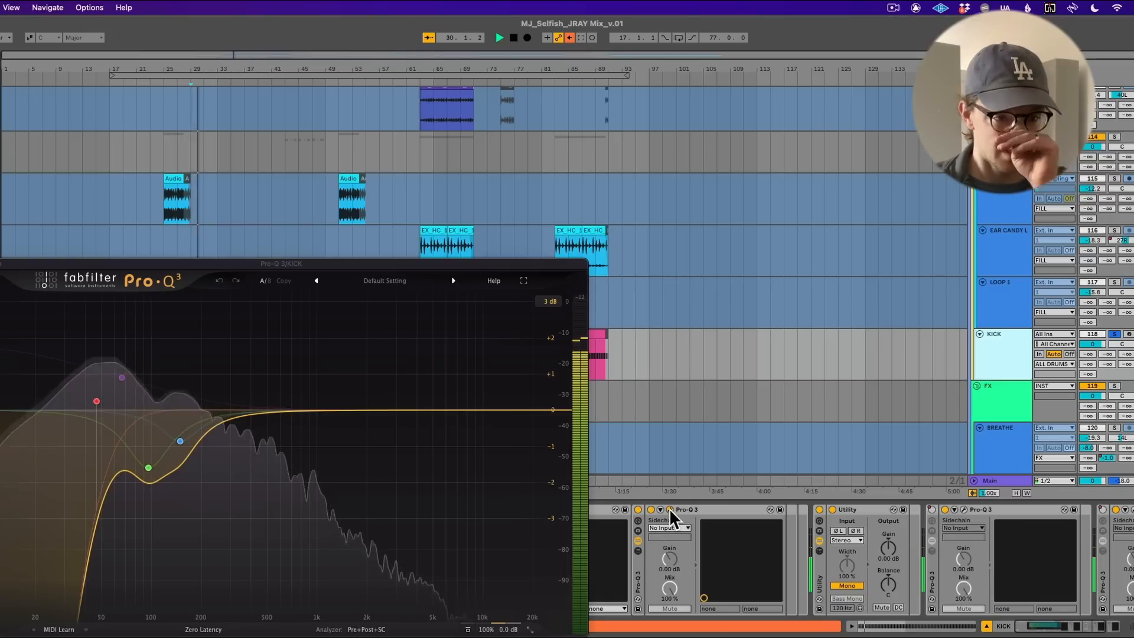
pyautogui.click(669, 508)
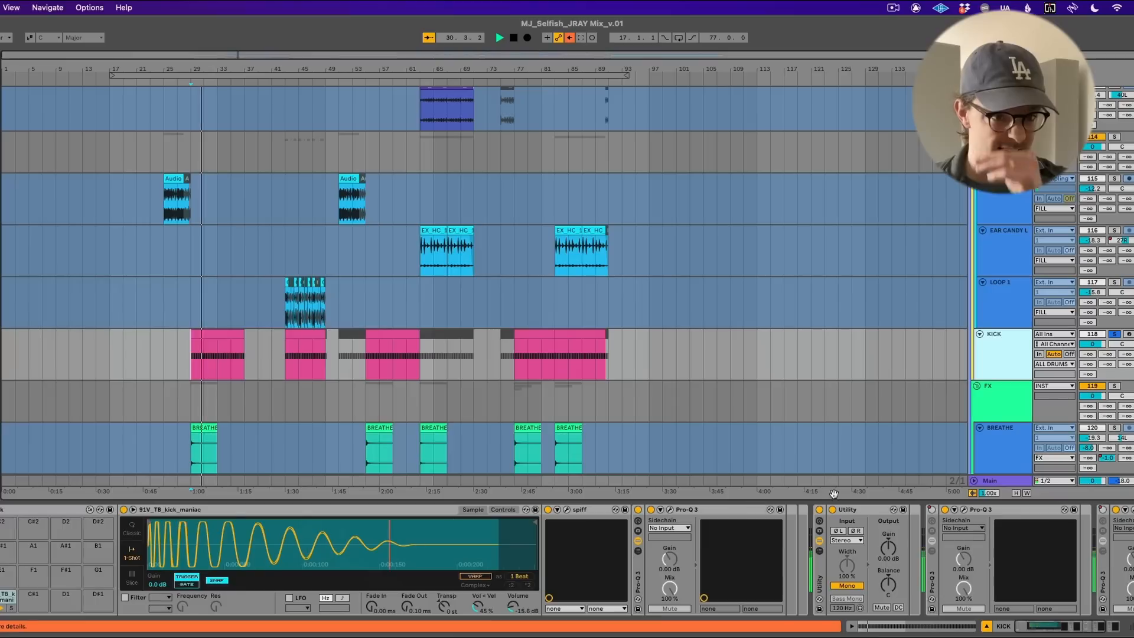
pyautogui.click(964, 510)
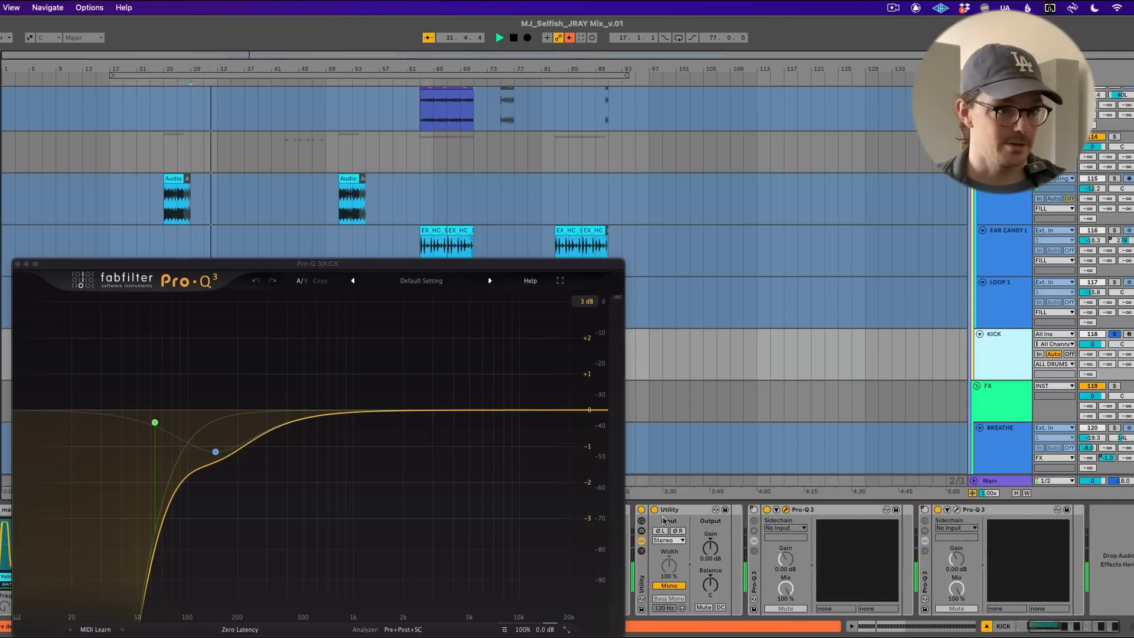
pyautogui.click(785, 510)
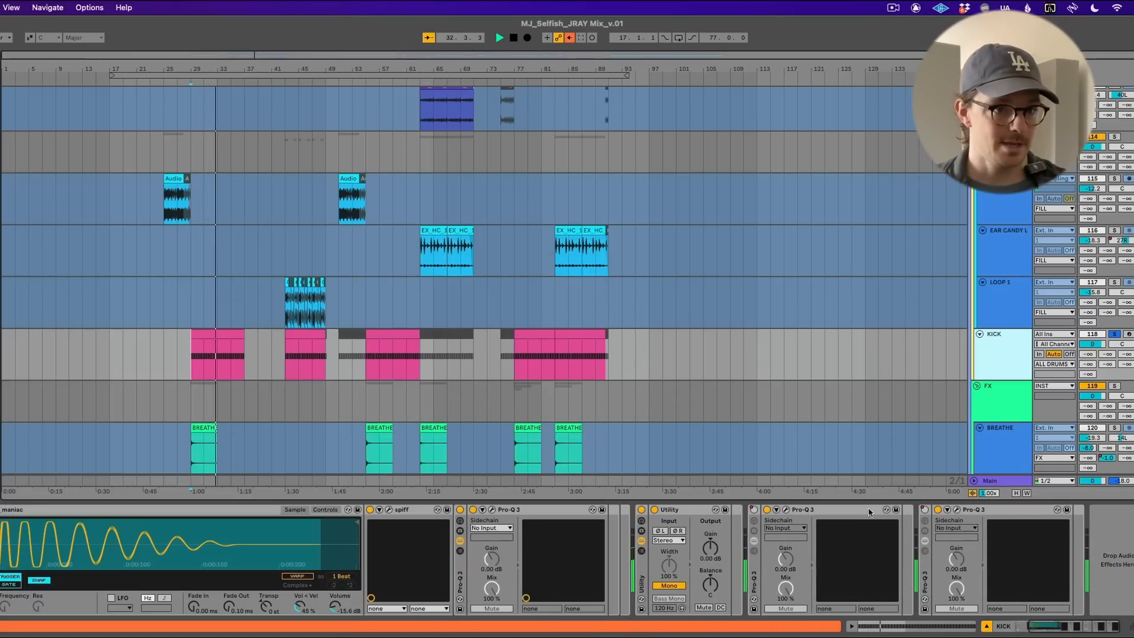
pyautogui.click(956, 510)
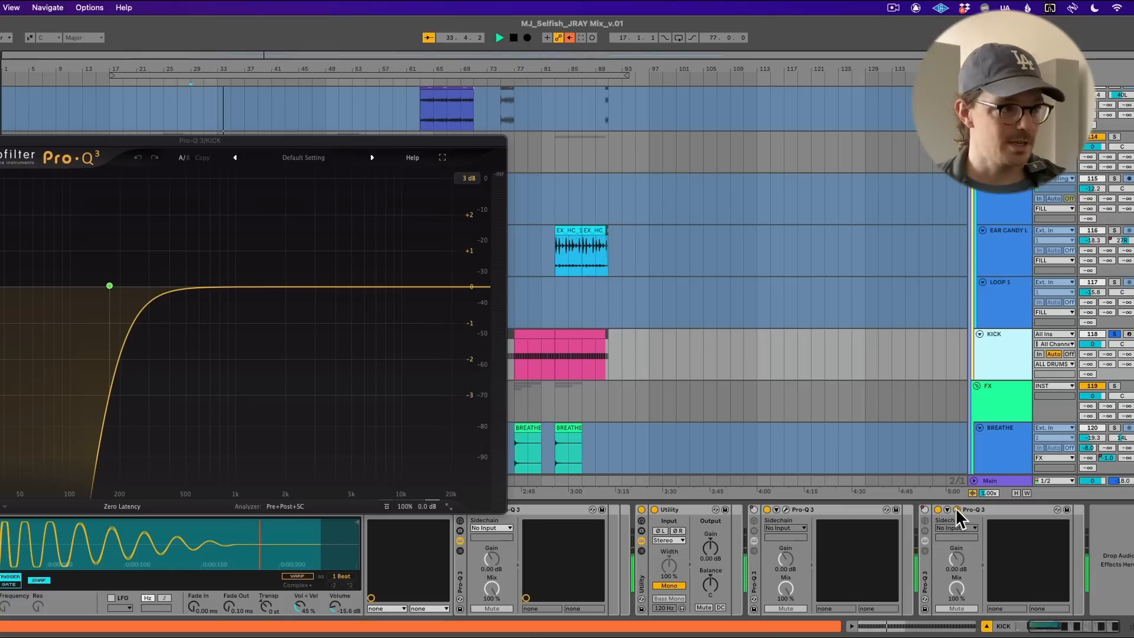
pyautogui.click(956, 510)
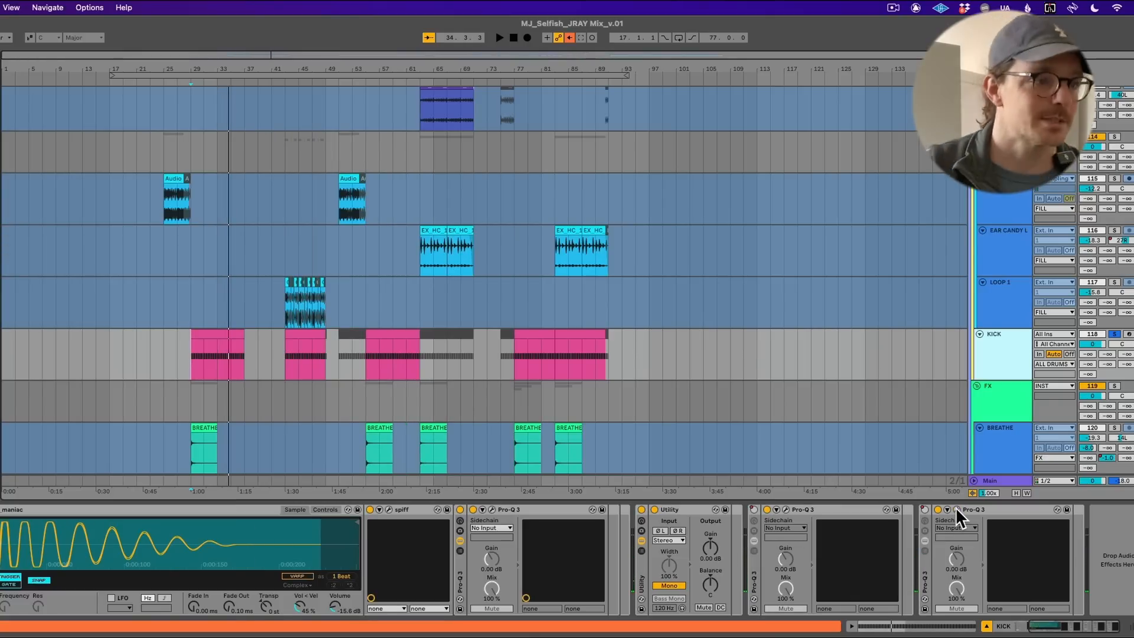
pyautogui.scroll(20, 883, 324)
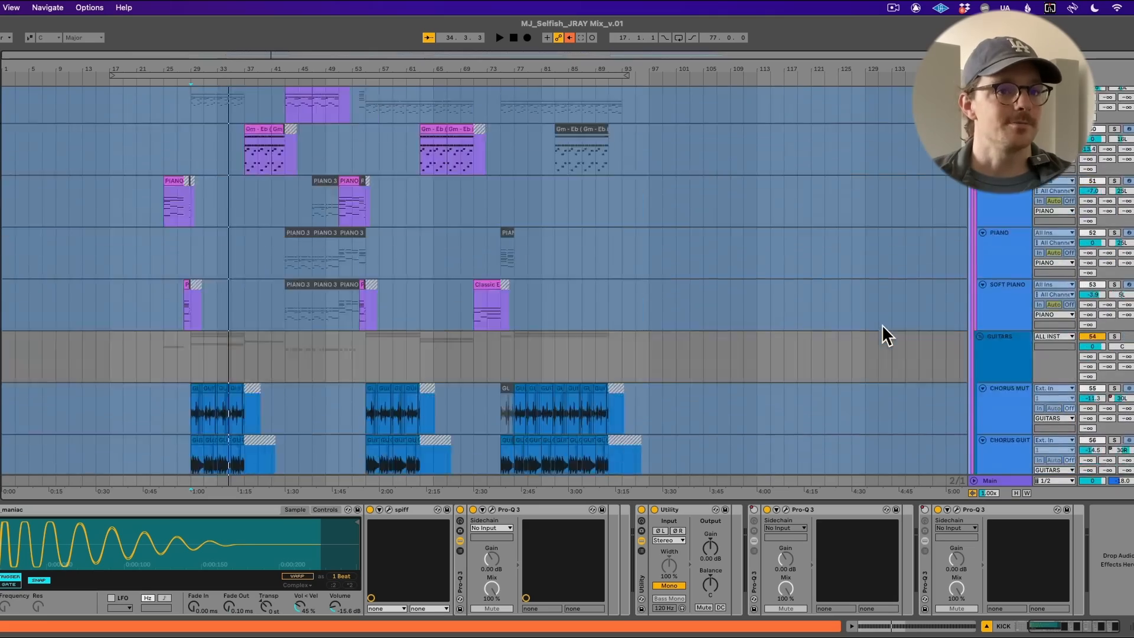
# - Return to the LEADS vocal group and play from bar 29, first with the group soloed and again without solo
pyautogui.scroll(10, 889, 201)
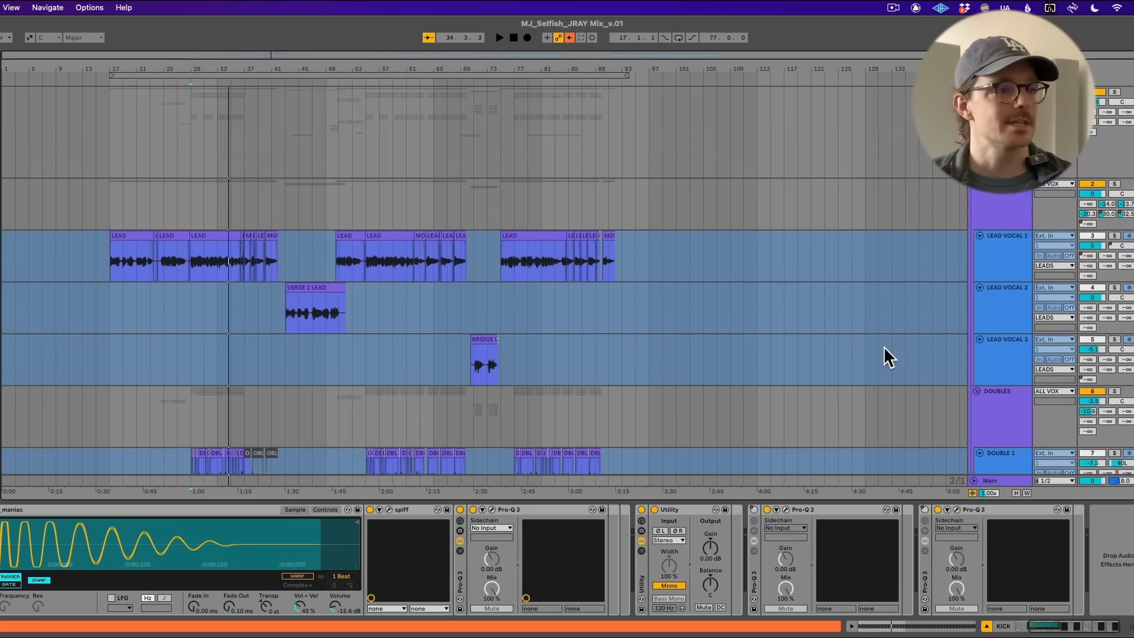
pyautogui.scroll(-2, 888, 357)
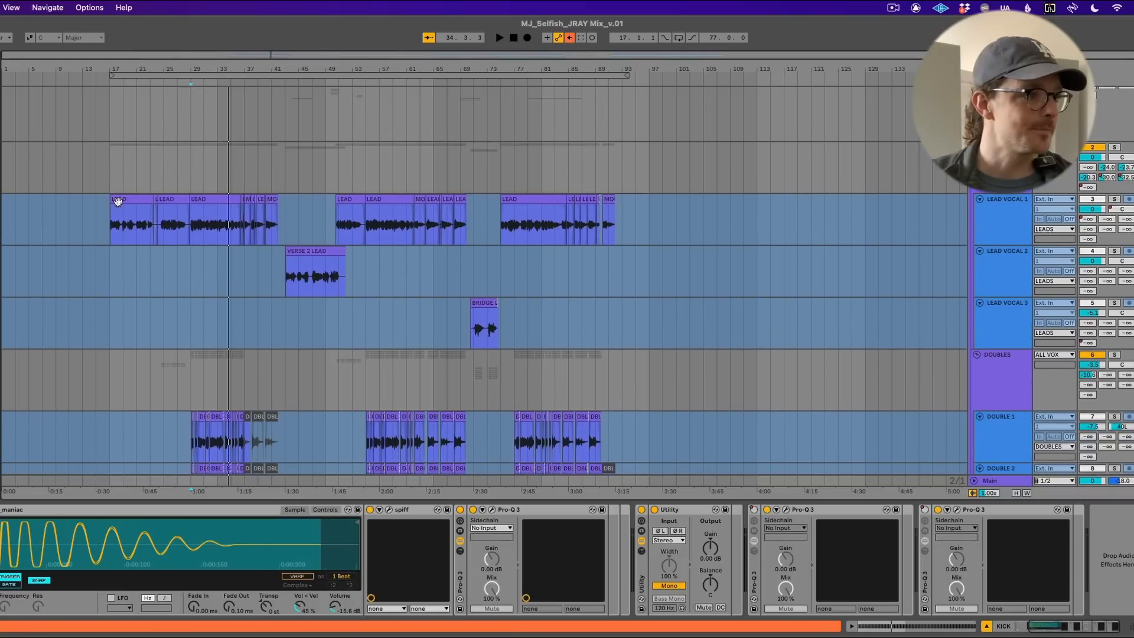
pyautogui.click(110, 153)
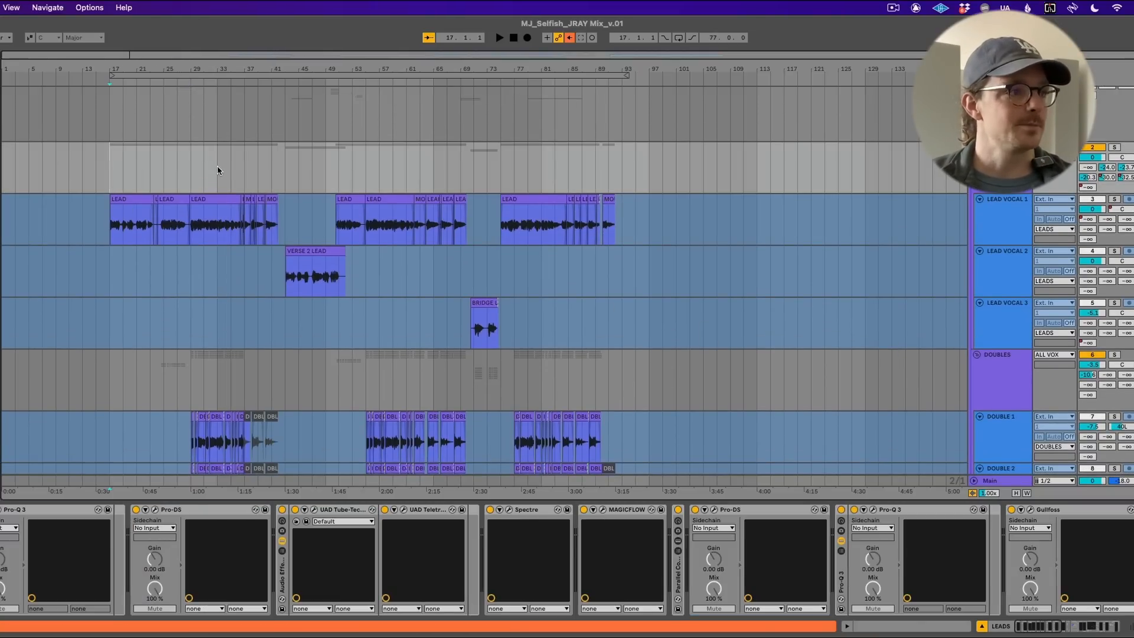
pyautogui.moveTo(218, 167); pyautogui.dragTo(225, 167)
pyautogui.click(191, 164)
pyautogui.press('space')
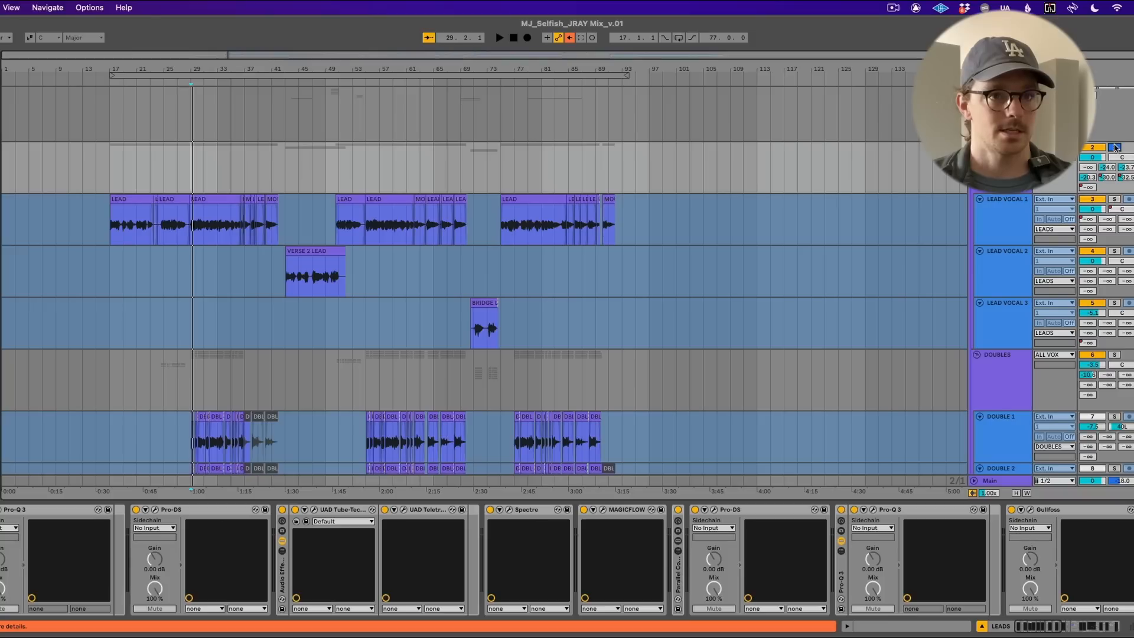
pyautogui.press('space')
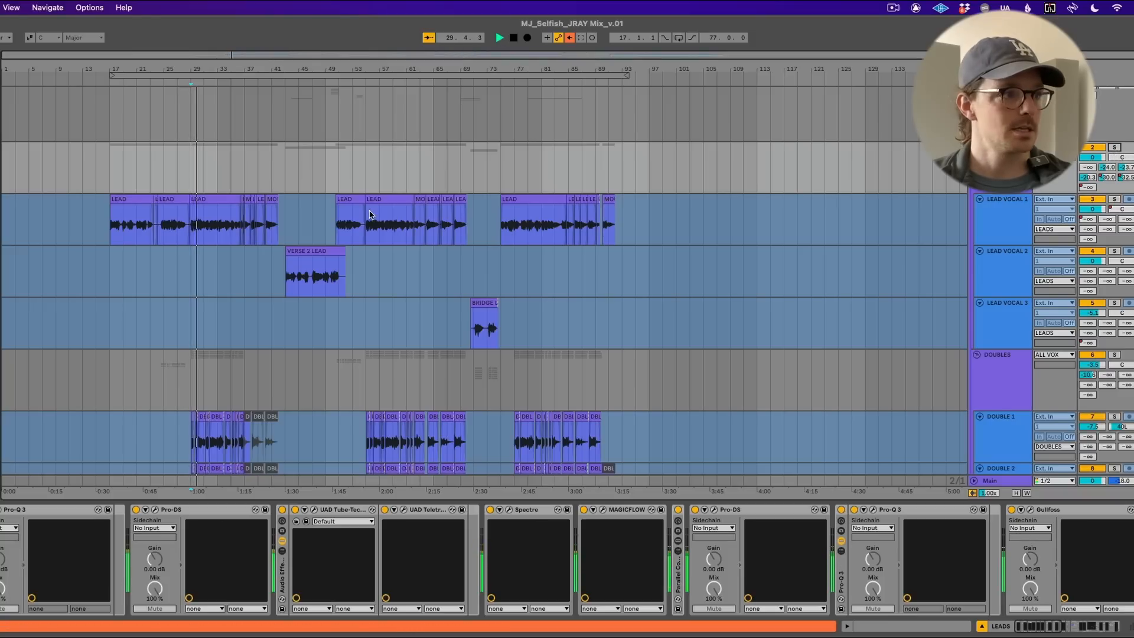
# - Play short passages between bars 37 and 41 on the LEADS group to locate where the chorus ends
pyautogui.moveTo(190, 174); pyautogui.dragTo(271, 168)
pyautogui.click(270, 167)
pyautogui.click(253, 165)
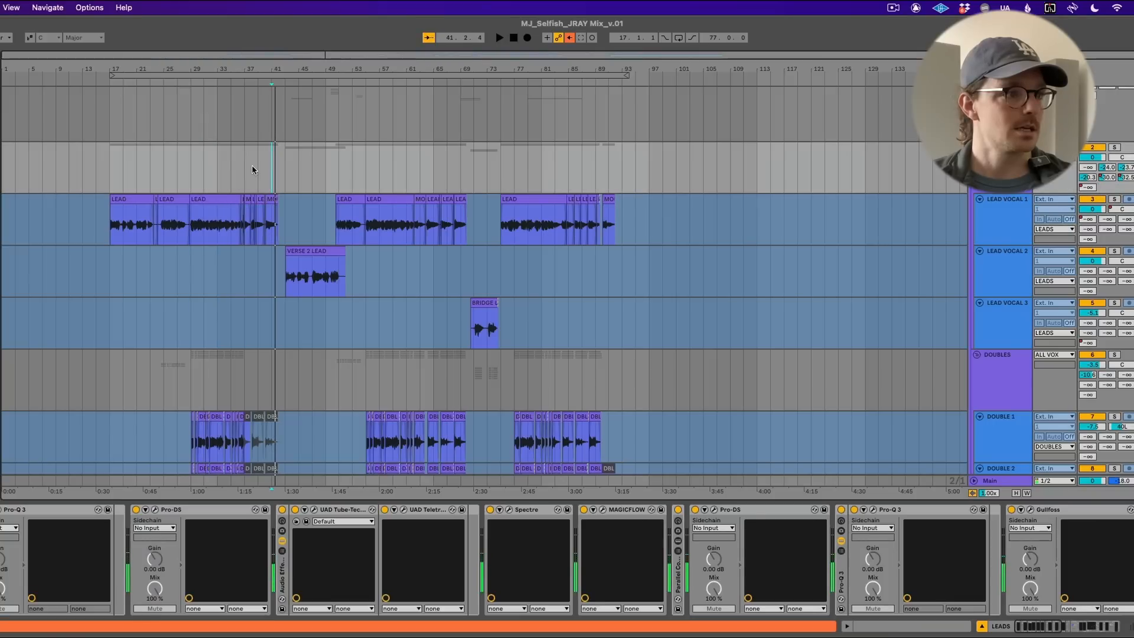
pyautogui.press('space')
pyautogui.press('space')
pyautogui.click(240, 165)
pyautogui.press('space')
pyautogui.press('space')
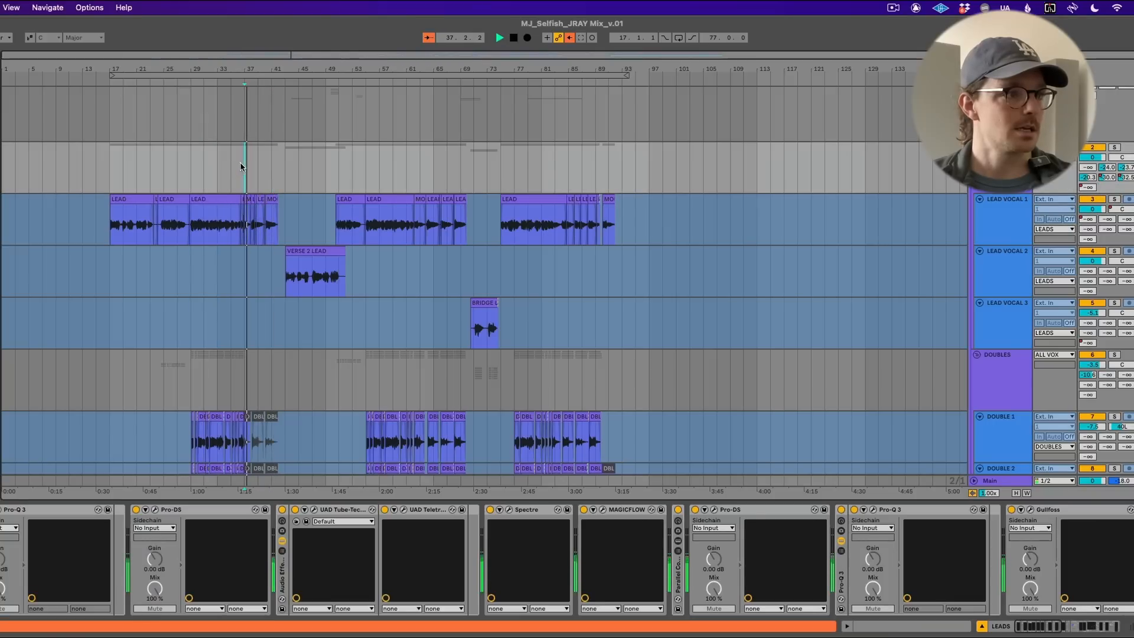
# - Select bars 29 to 37 across the LEADS group, turn on looping and play from the selection
pyautogui.moveTo(240, 167); pyautogui.dragTo(189, 177)
pyautogui.press('space')
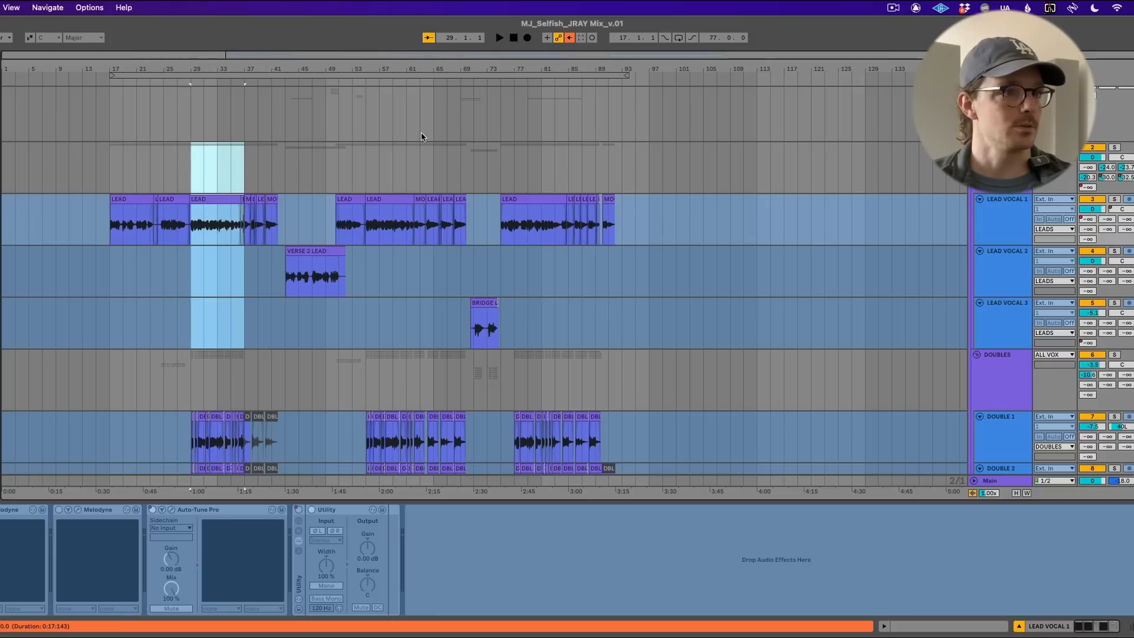
pyautogui.press('super+l')
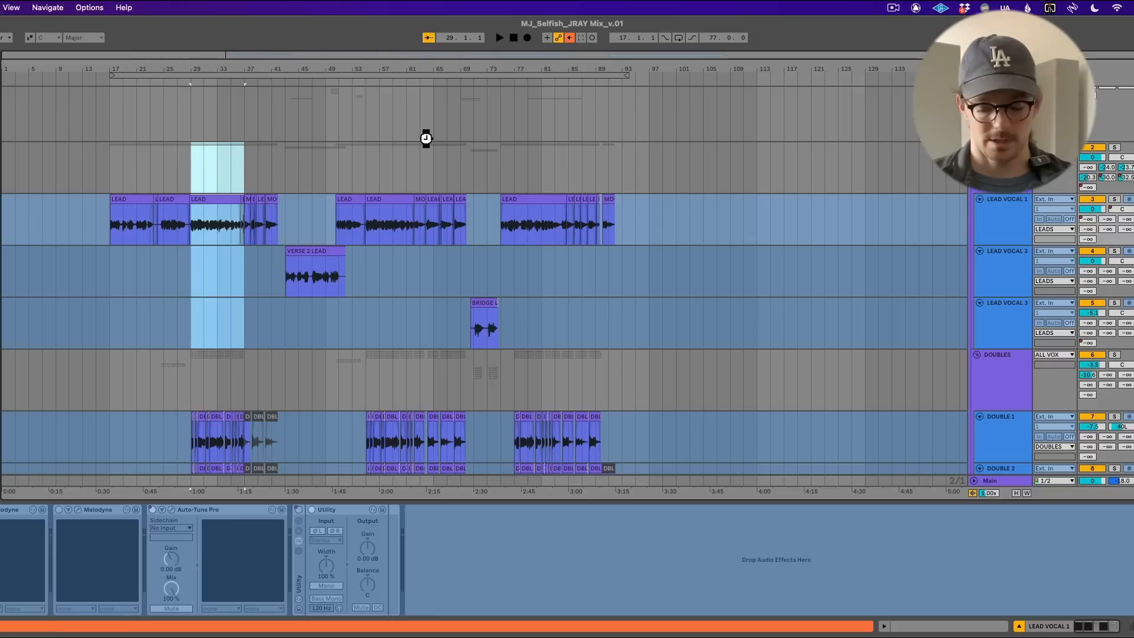
pyautogui.click(679, 37)
pyautogui.press('space')
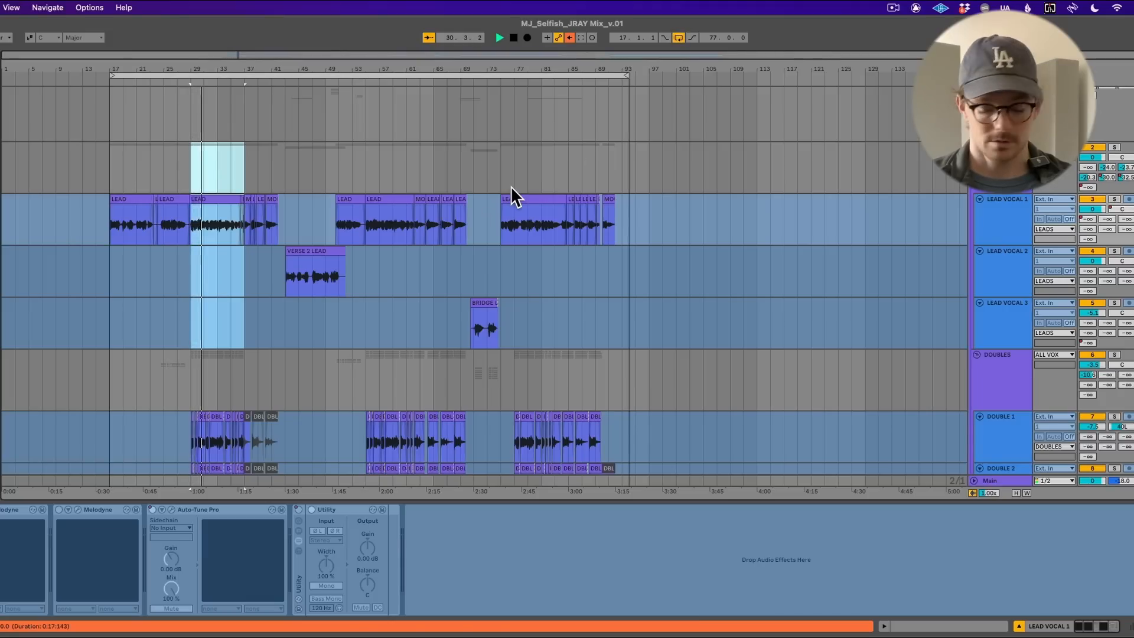
# - Show the Main track's device chain and insert the UnFairchild compressor between Pro-MB and The Glue
pyautogui.press('Tab')
pyautogui.hscroll(20, 510, 186)
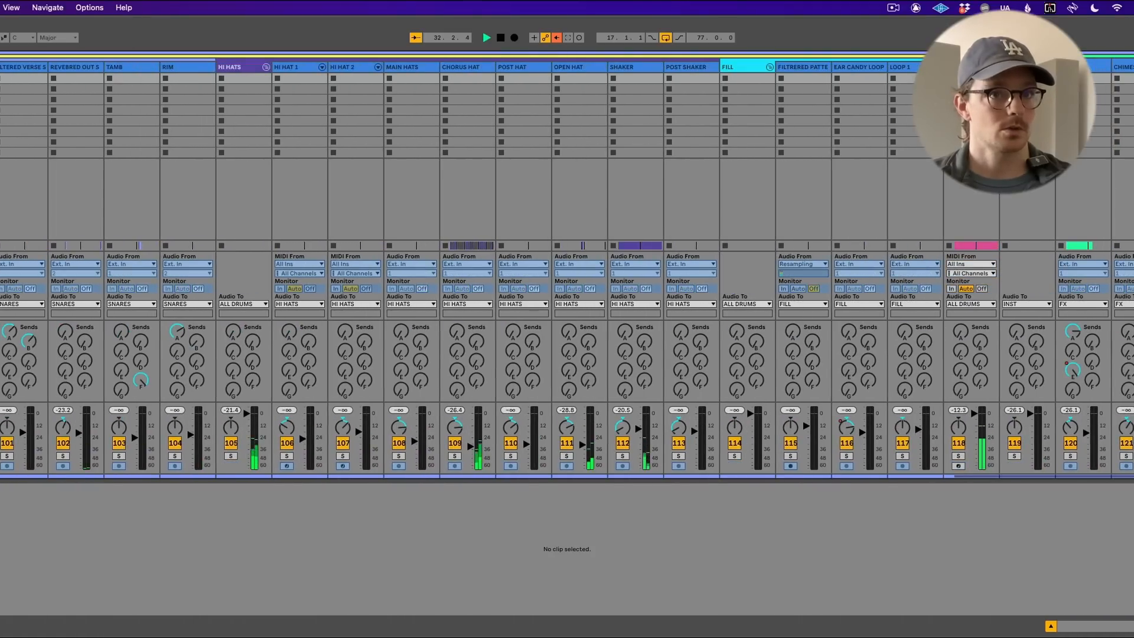
pyautogui.doubleClick(1133, 67)
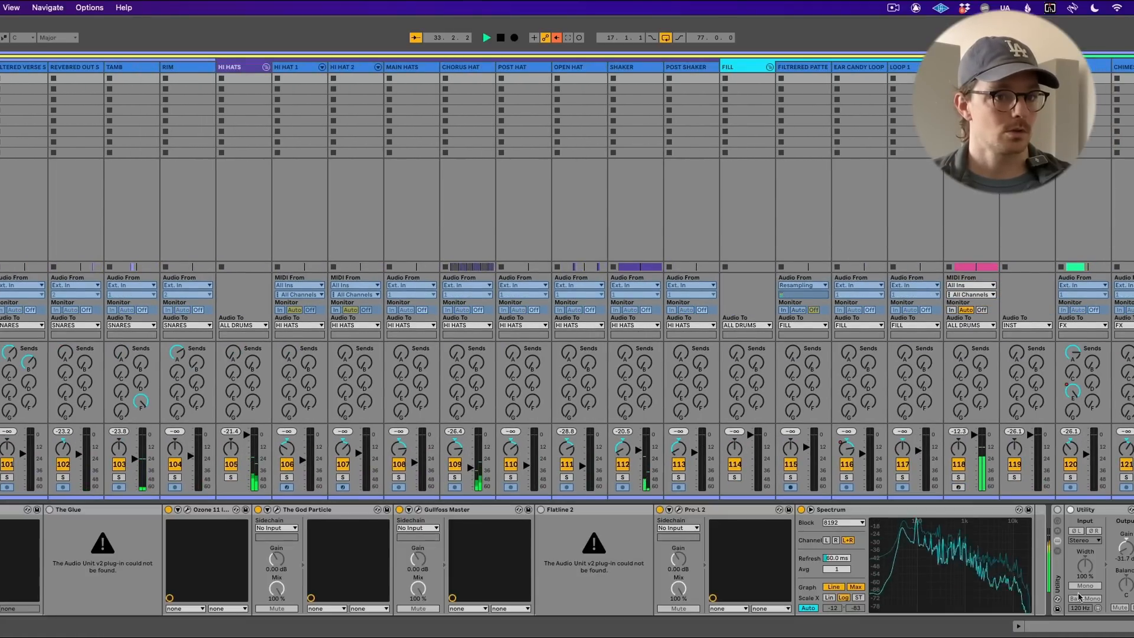
pyautogui.press('space')
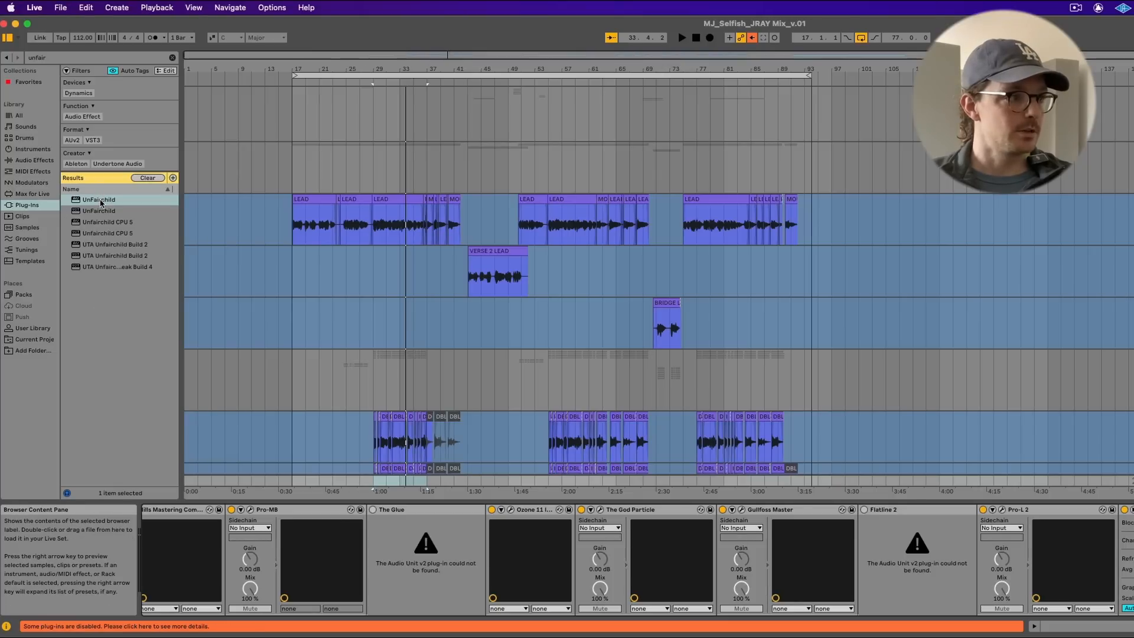
pyautogui.moveTo(101, 203); pyautogui.dragTo(368, 545)
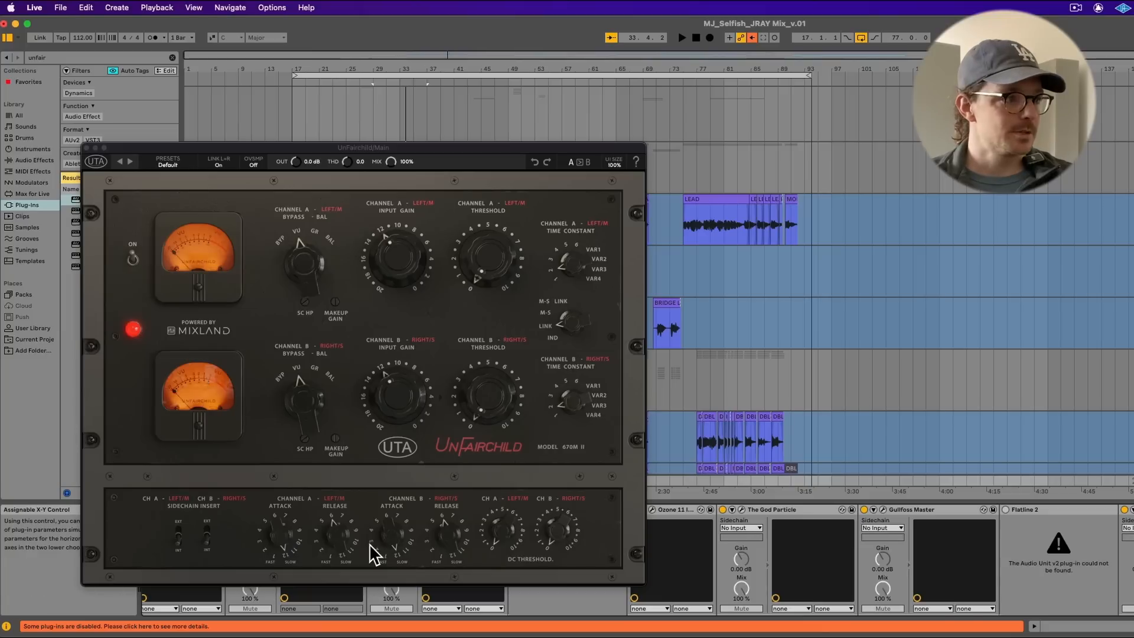
# - Set the UnFairchild's time constant to VAR2 and its input gain to about 9 on both channels, and raise the threshold
pyautogui.moveTo(576, 270); pyautogui.dragTo(602, 190)
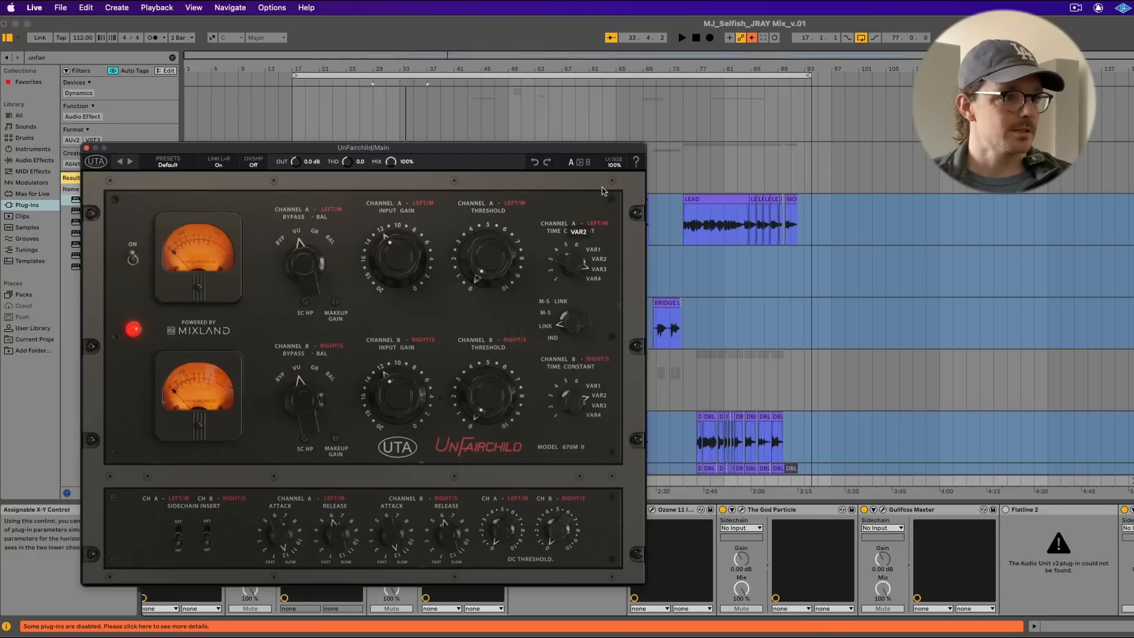
pyautogui.moveTo(578, 246); pyautogui.dragTo(584, 283)
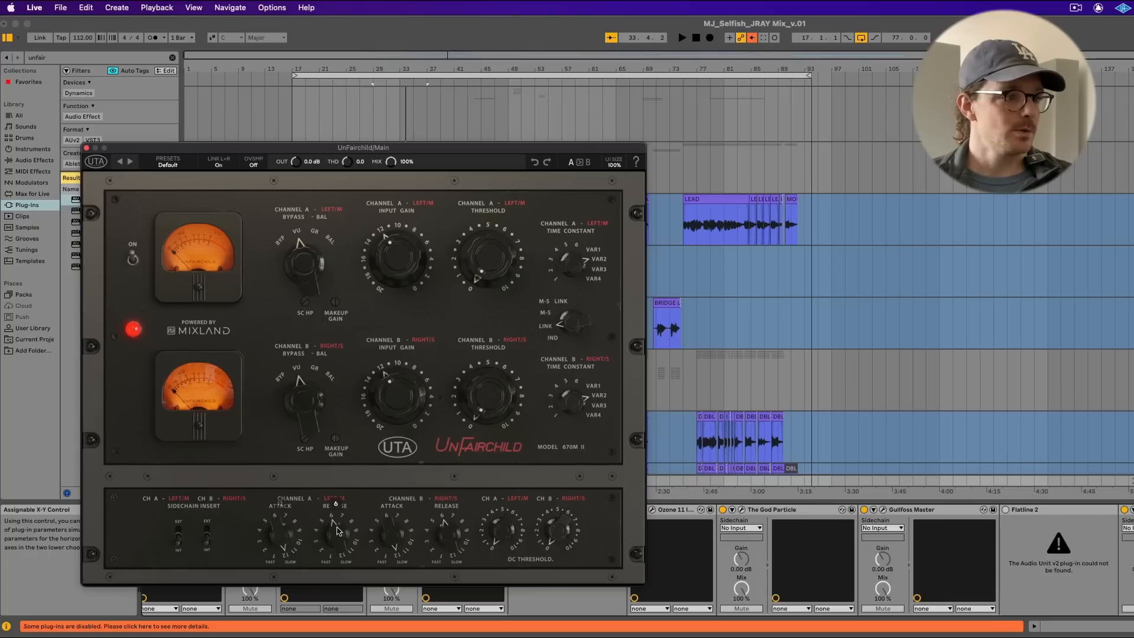
pyautogui.moveTo(407, 269); pyautogui.dragTo(408, 295)
pyautogui.moveTo(498, 260); pyautogui.dragTo(512, 191)
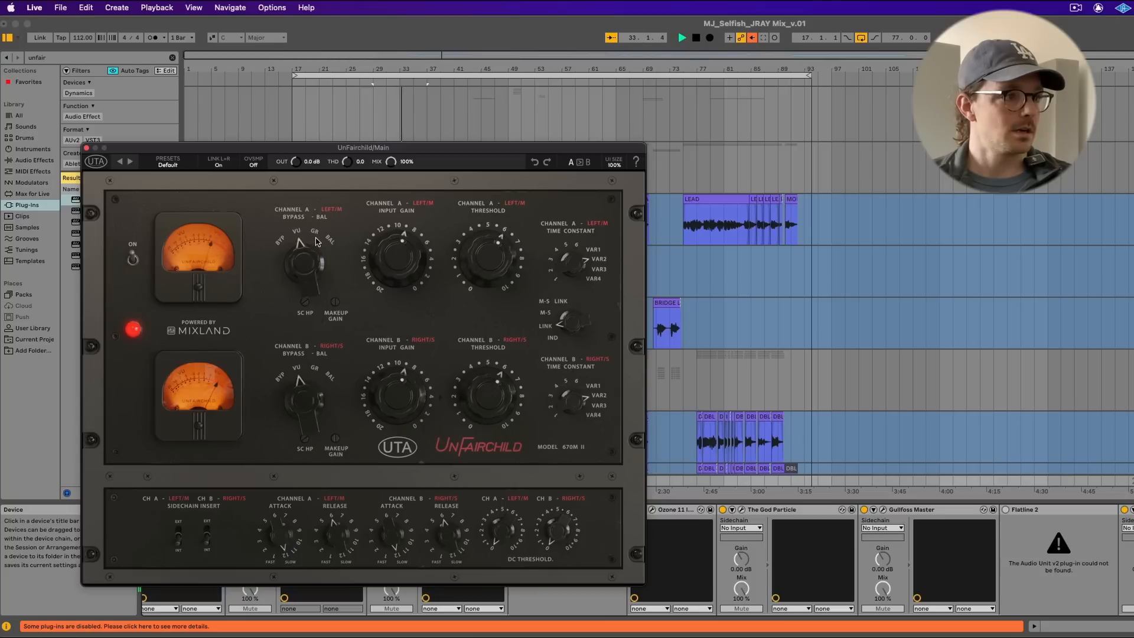
# - Switch the UnFairchild's meters to GR on both channels and bring the threshold to about 8 during playback
pyautogui.moveTo(316, 252); pyautogui.dragTo(325, 218)
pyautogui.moveTo(490, 263); pyautogui.dragTo(486, 299)
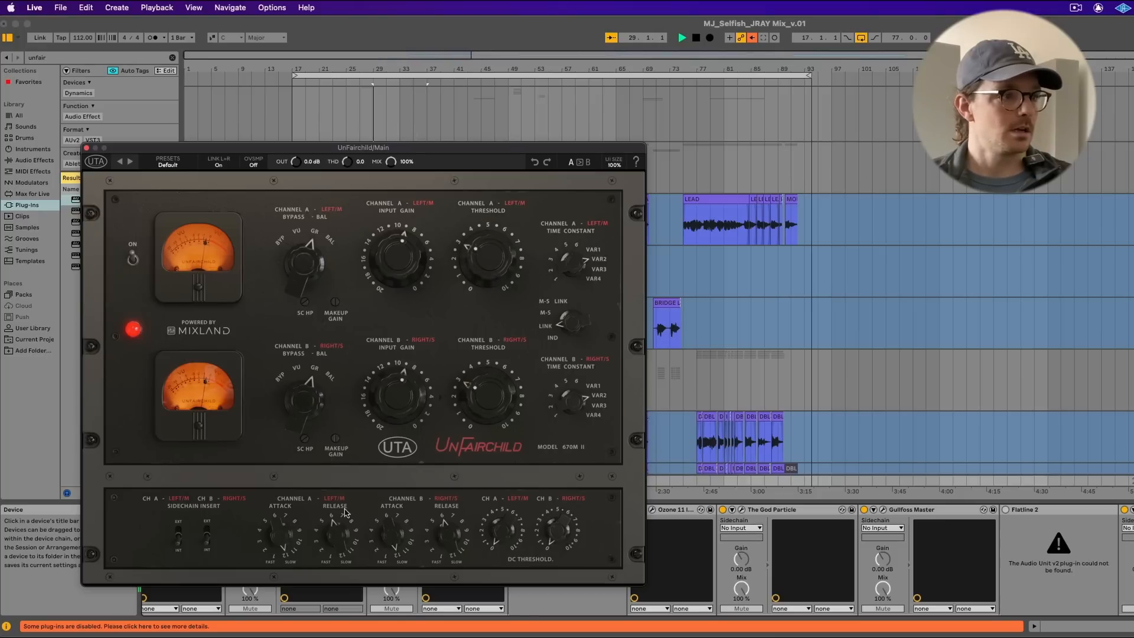
pyautogui.moveTo(518, 263); pyautogui.dragTo(518, 238)
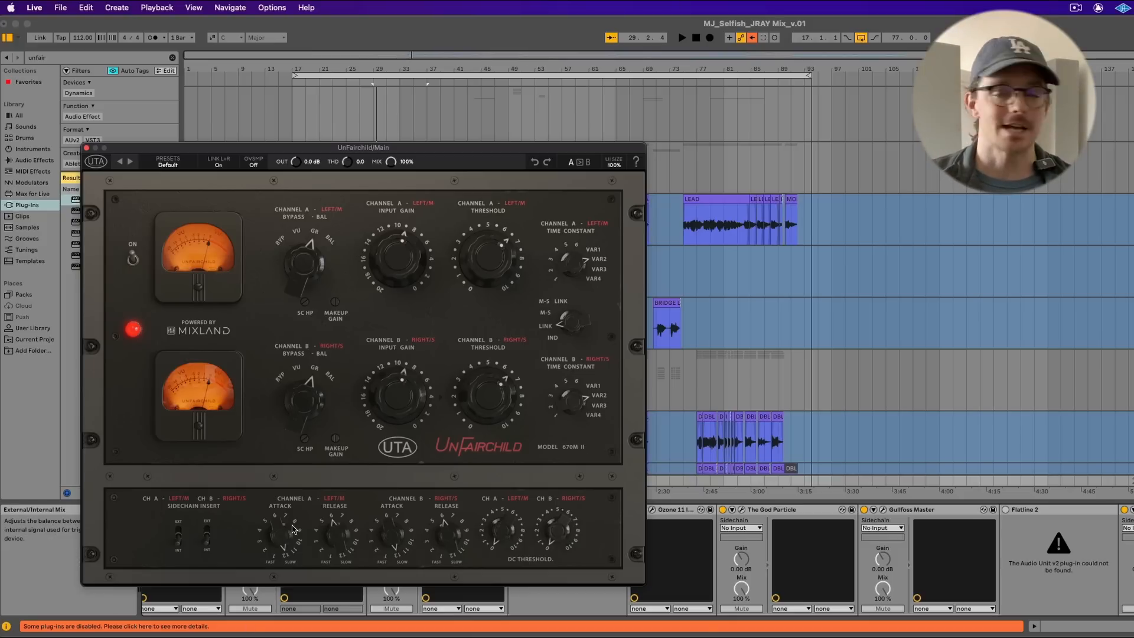
pyautogui.press('space')
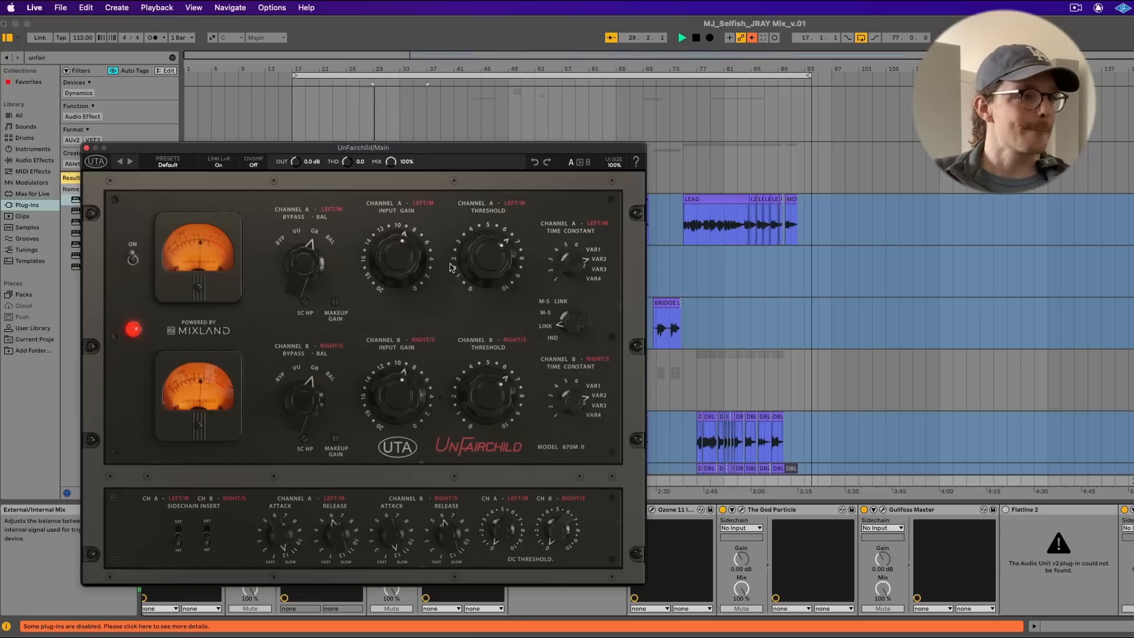
pyautogui.moveTo(487, 258)
pyautogui.mouseDown()
pyautogui.moveTo(485, 248)
pyautogui.moveTo(484, 261)
pyautogui.mouseUp()
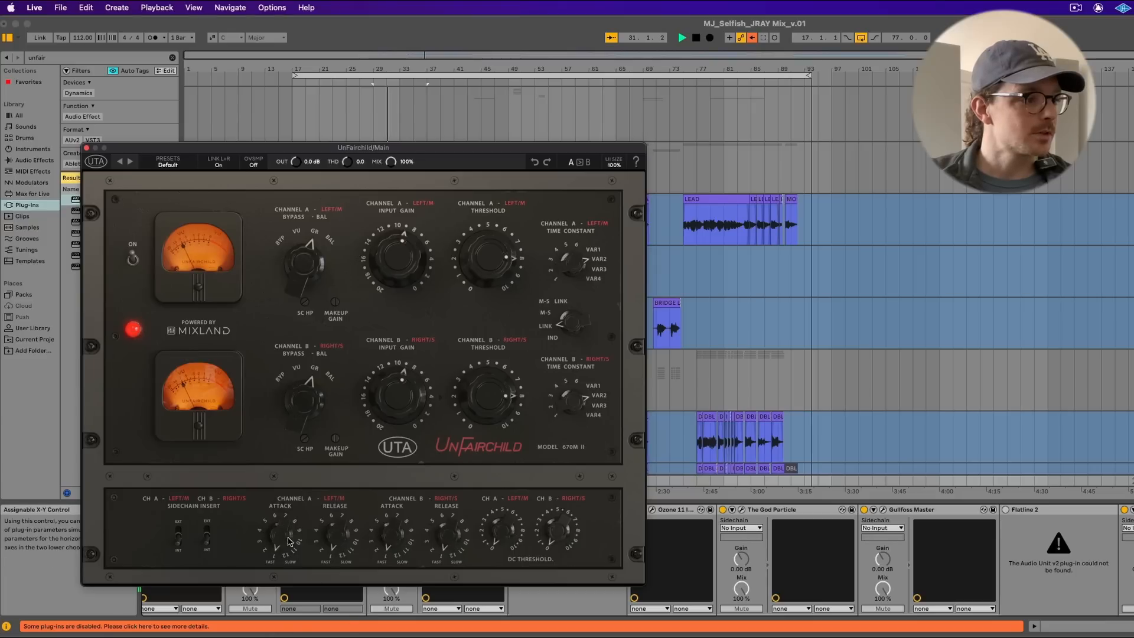
# - Adjust the UnFairchild's attack and release on both channels and bring its threshold down to 2.0
pyautogui.moveTo(290, 541); pyautogui.dragTo(301, 486)
pyautogui.moveTo(284, 536); pyautogui.dragTo(362, 443)
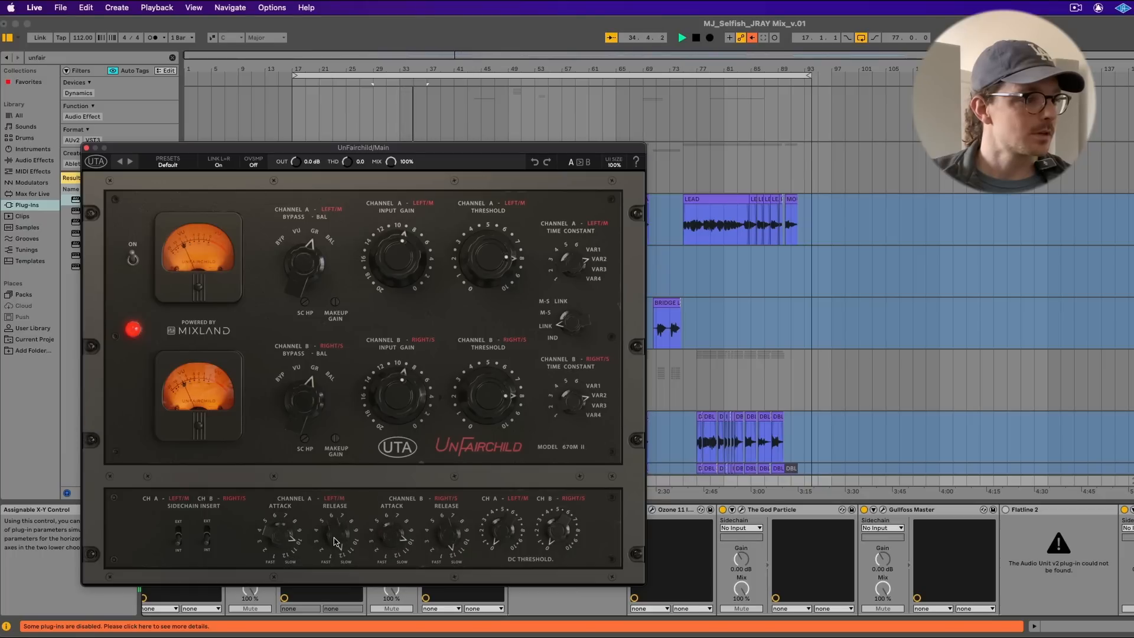
pyautogui.moveTo(338, 546); pyautogui.dragTo(311, 635)
pyautogui.moveTo(341, 540); pyautogui.dragTo(344, 511)
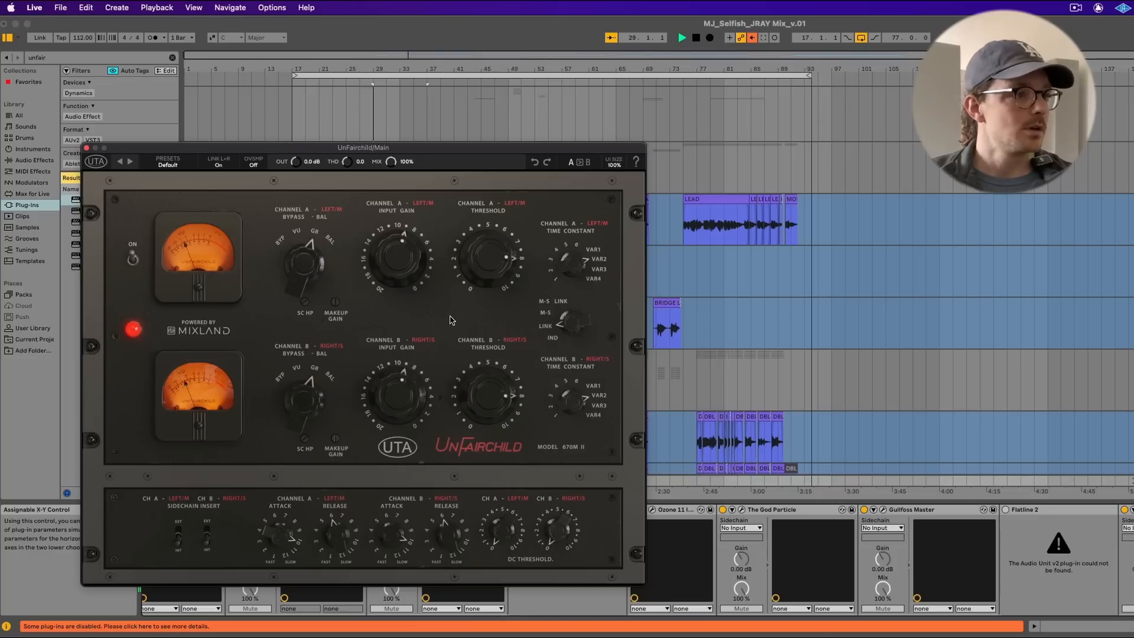
pyautogui.moveTo(488, 257); pyautogui.dragTo(471, 496)
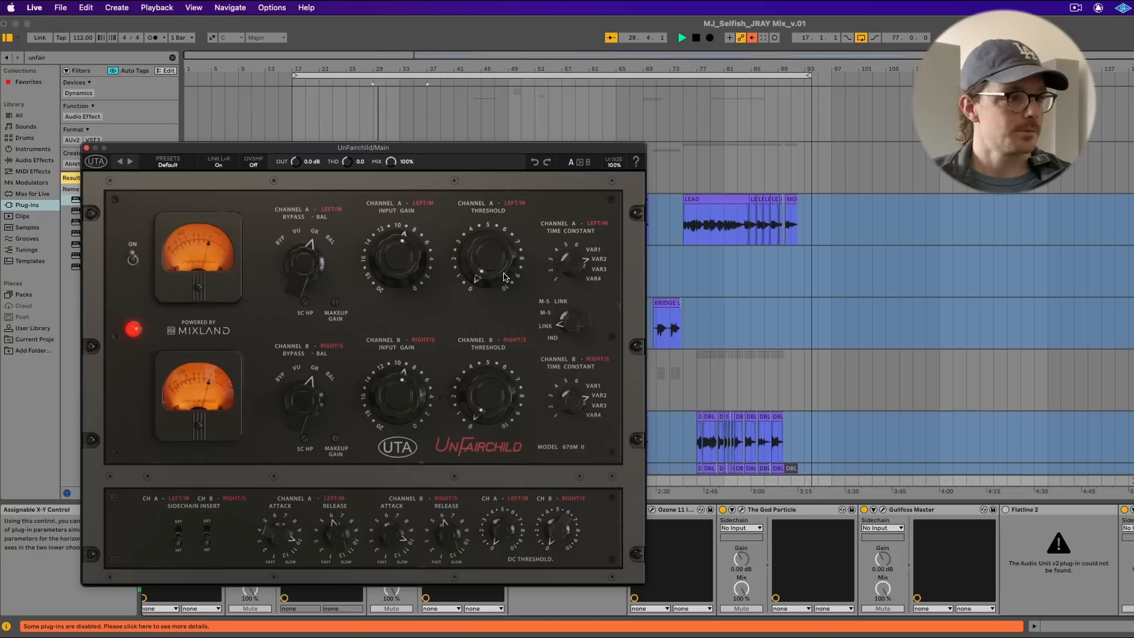
pyautogui.moveTo(505, 277); pyautogui.dragTo(506, 253)
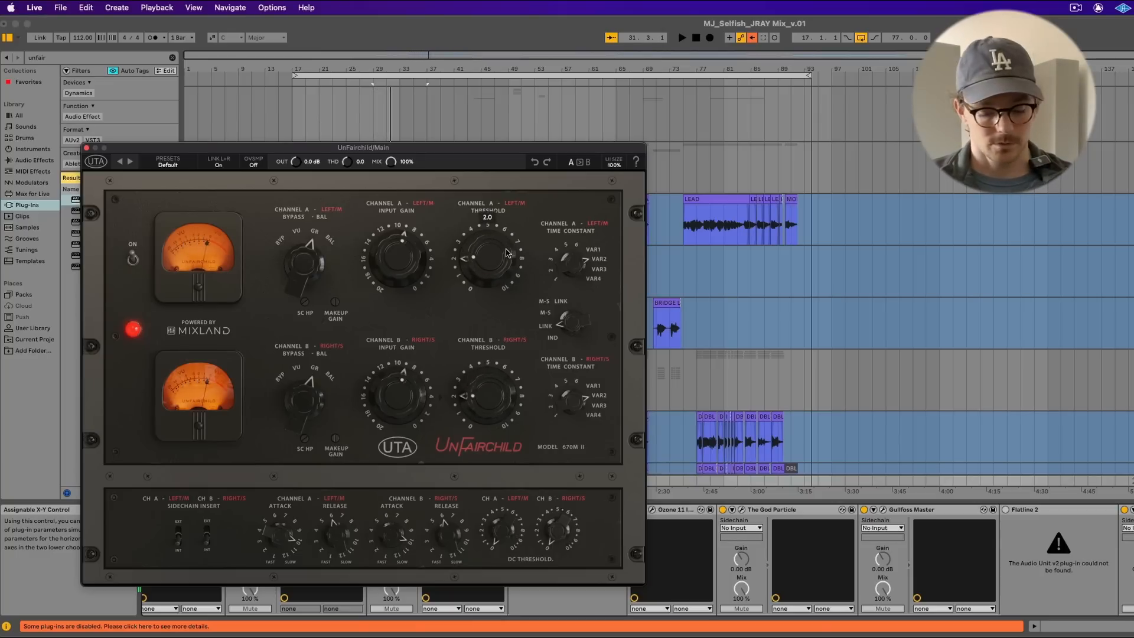
pyautogui.press('super+alt+Escape')
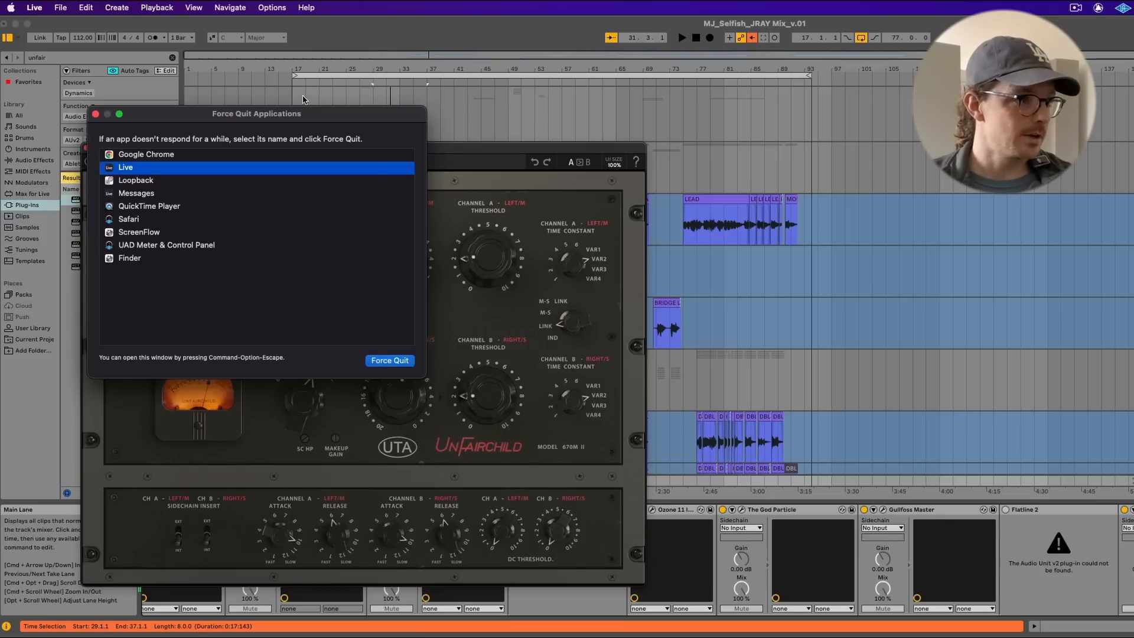
pyautogui.moveTo(300, 107); pyautogui.dragTo(164, 193)
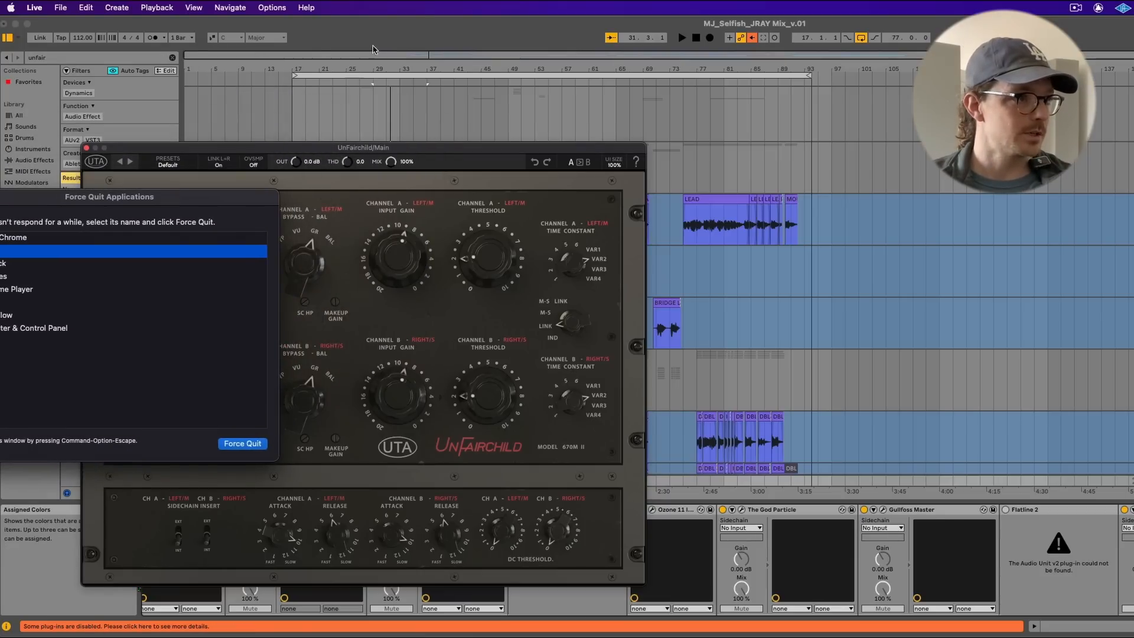
pyautogui.click(427, 27)
pyautogui.click(457, 151)
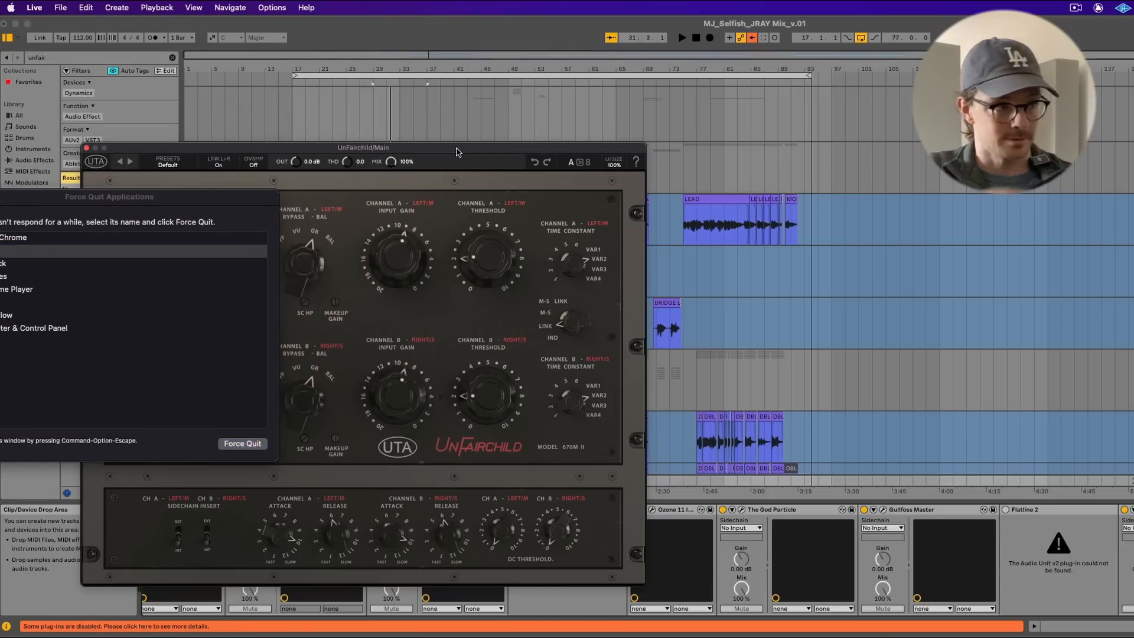
pyautogui.moveTo(457, 152); pyautogui.dragTo(487, 161)
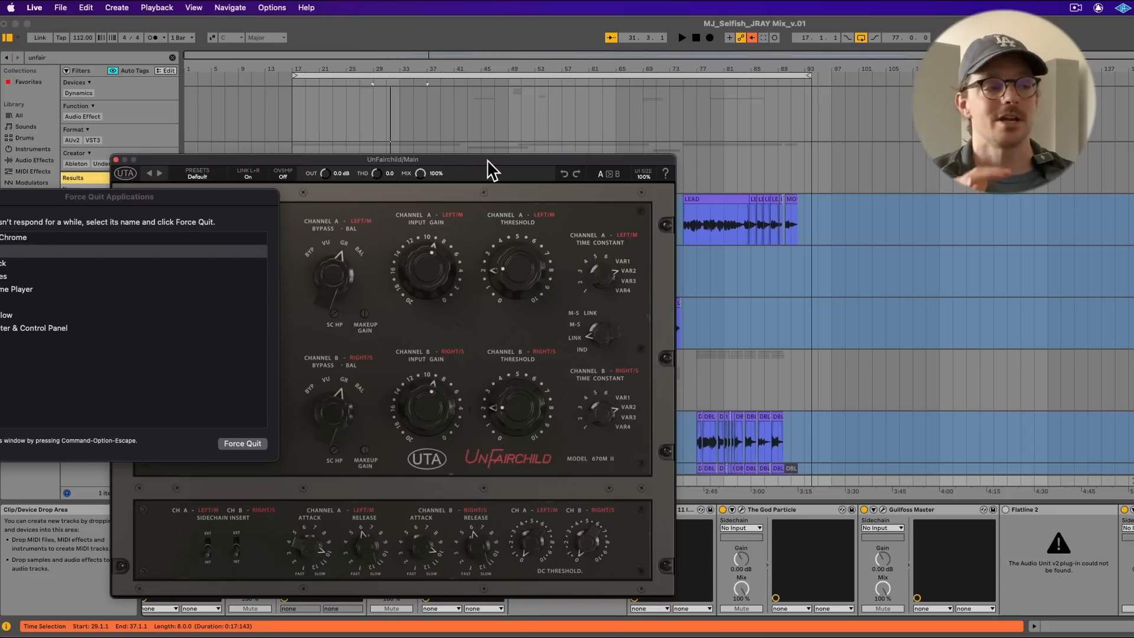
# - Replay the chorus while raising the UnFairchild's threshold to about 4, and close the Force Quit and UnFairchild windows
pyautogui.click(488, 25)
pyautogui.press('space')
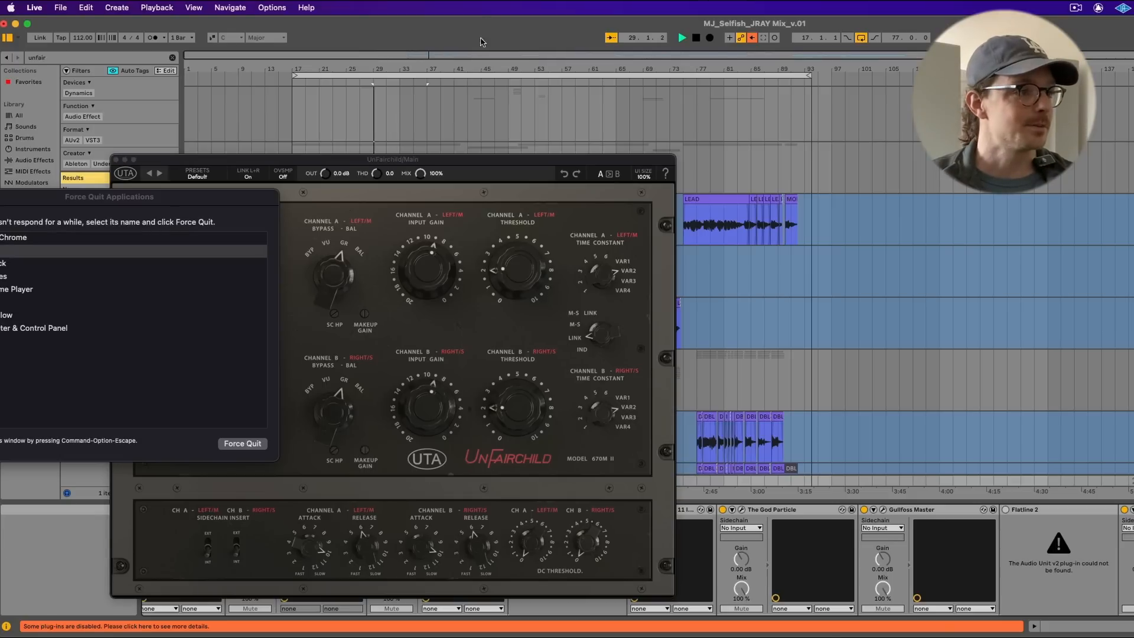
pyautogui.moveTo(530, 284); pyautogui.dragTo(533, 241)
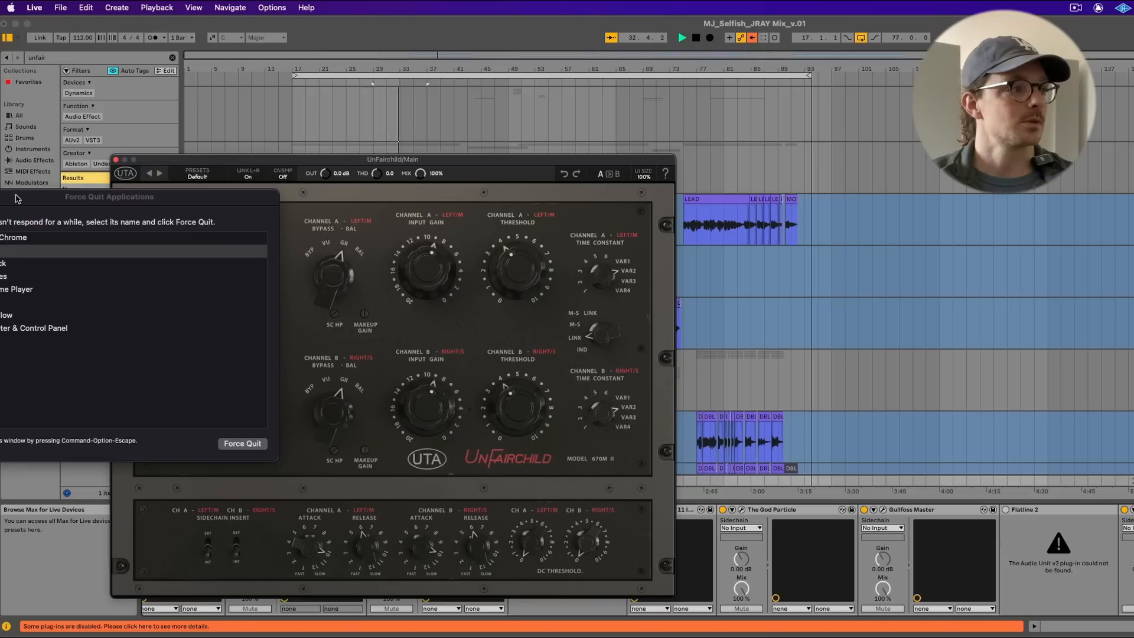
pyautogui.moveTo(13, 196); pyautogui.dragTo(222, 205)
pyautogui.click(193, 207)
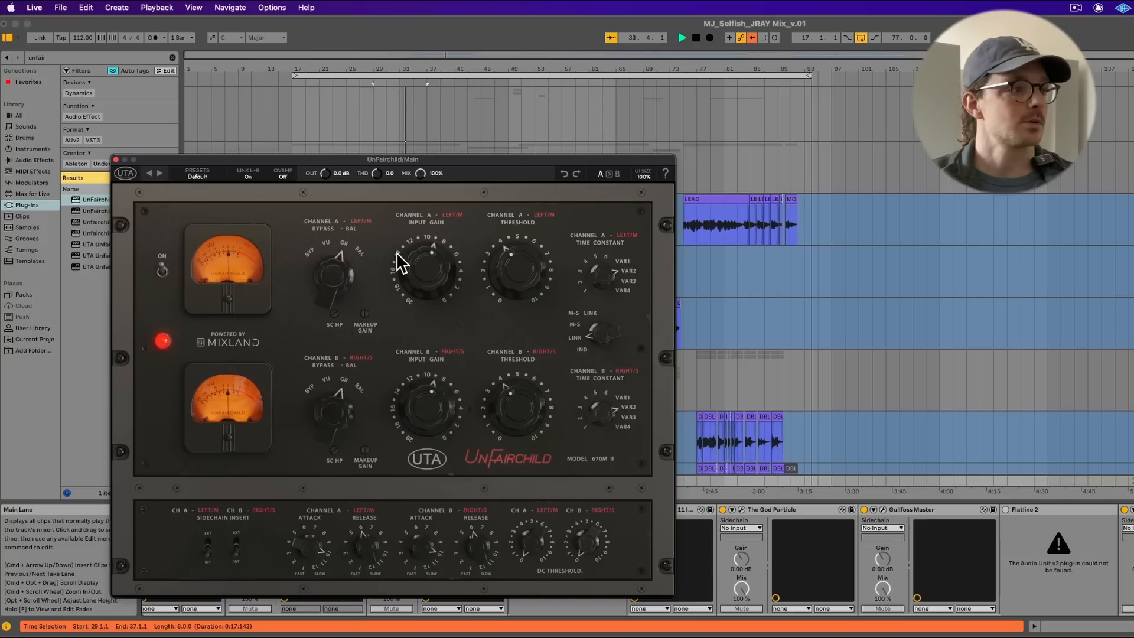
pyautogui.moveTo(535, 276); pyautogui.dragTo(543, 276)
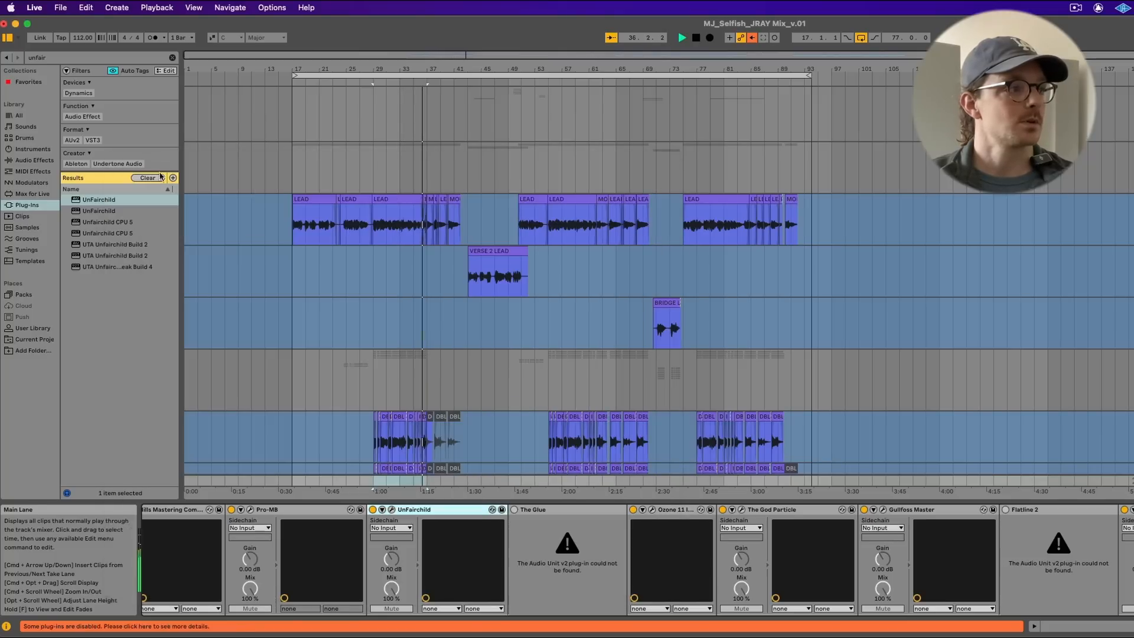
pyautogui.click(117, 160)
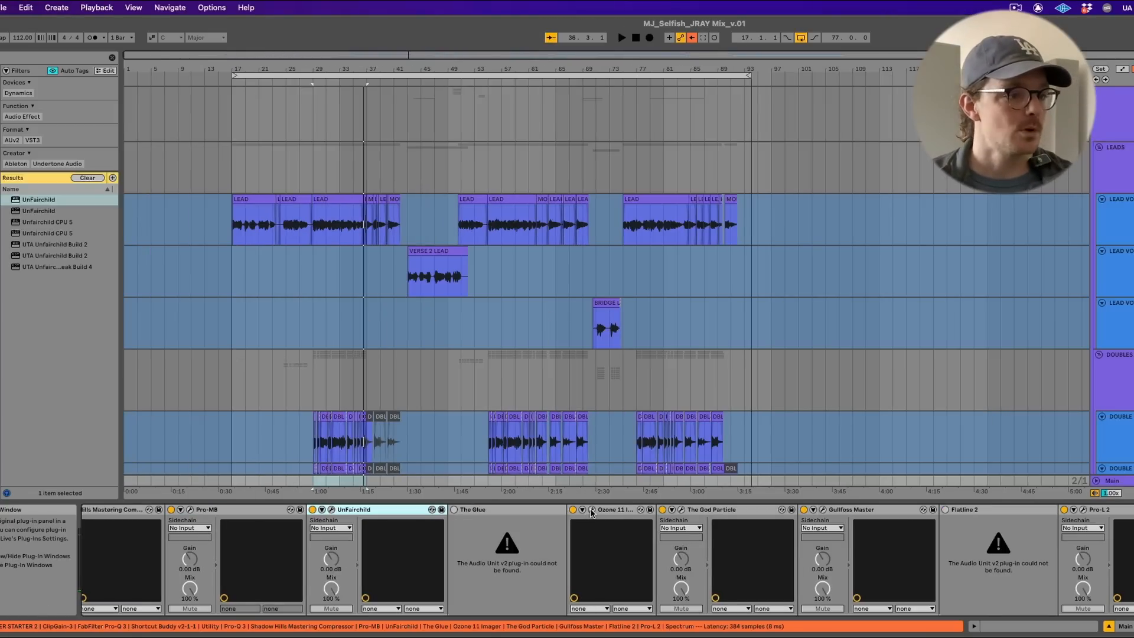
# - Open the Ozone 11 Imager on the Main track and play the mix to inspect its stereo settings
pyautogui.click(591, 511)
pyautogui.press('space')
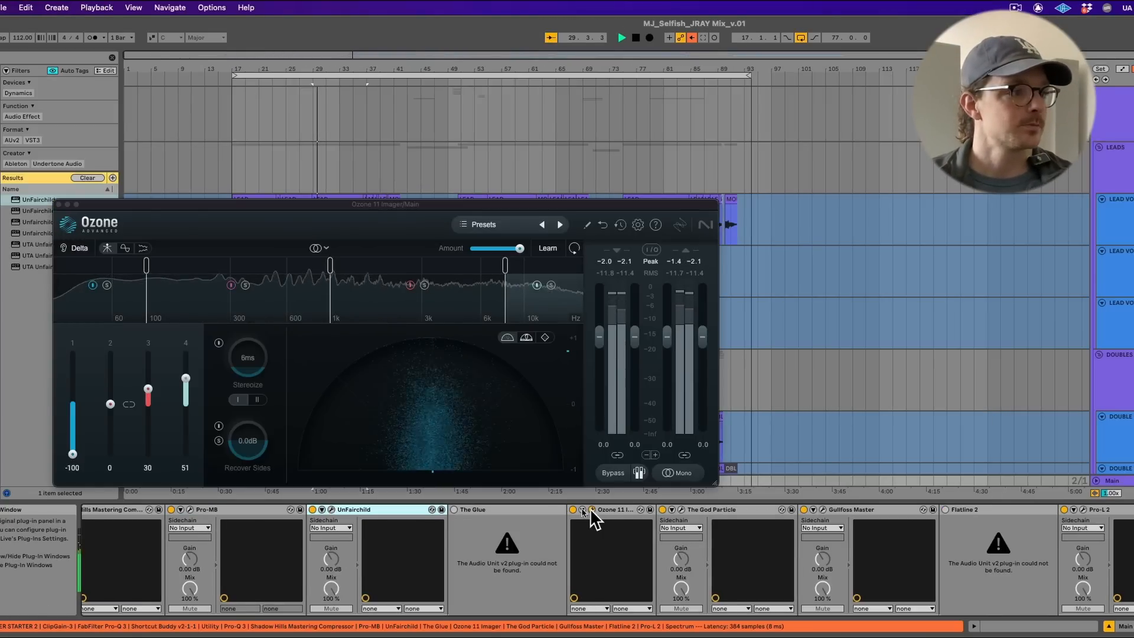
# - Close the Ozone 11 Imager, then open The God Particle on the Main track and play the mix to inspect its processing
pyautogui.press('space')
pyautogui.click(591, 509)
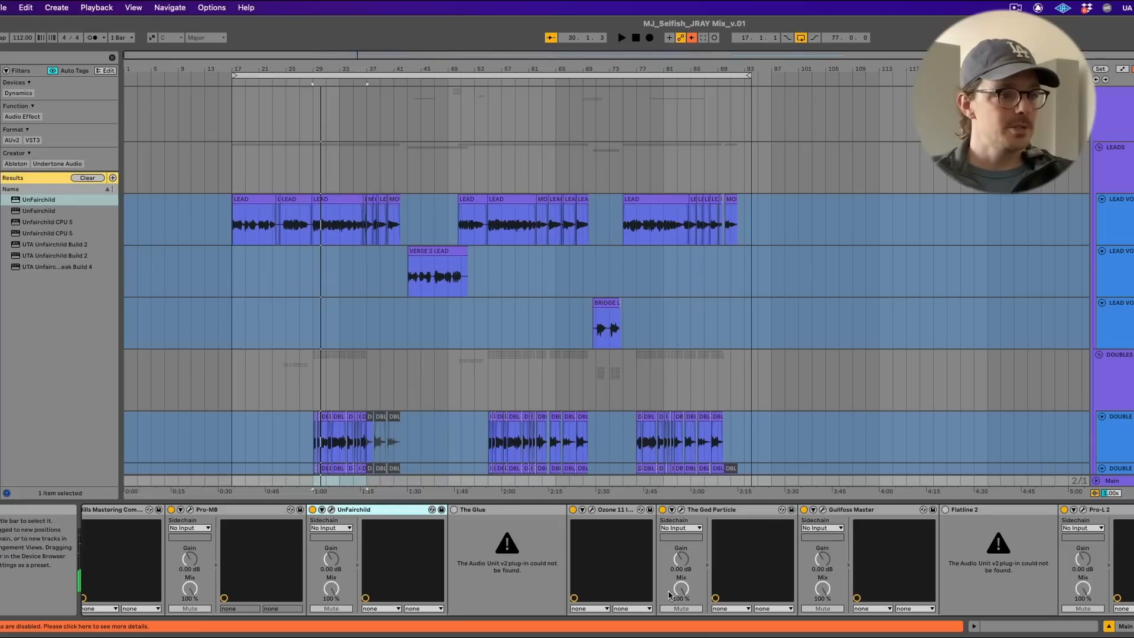
pyautogui.hscroll(5, 668, 590)
pyautogui.click(394, 509)
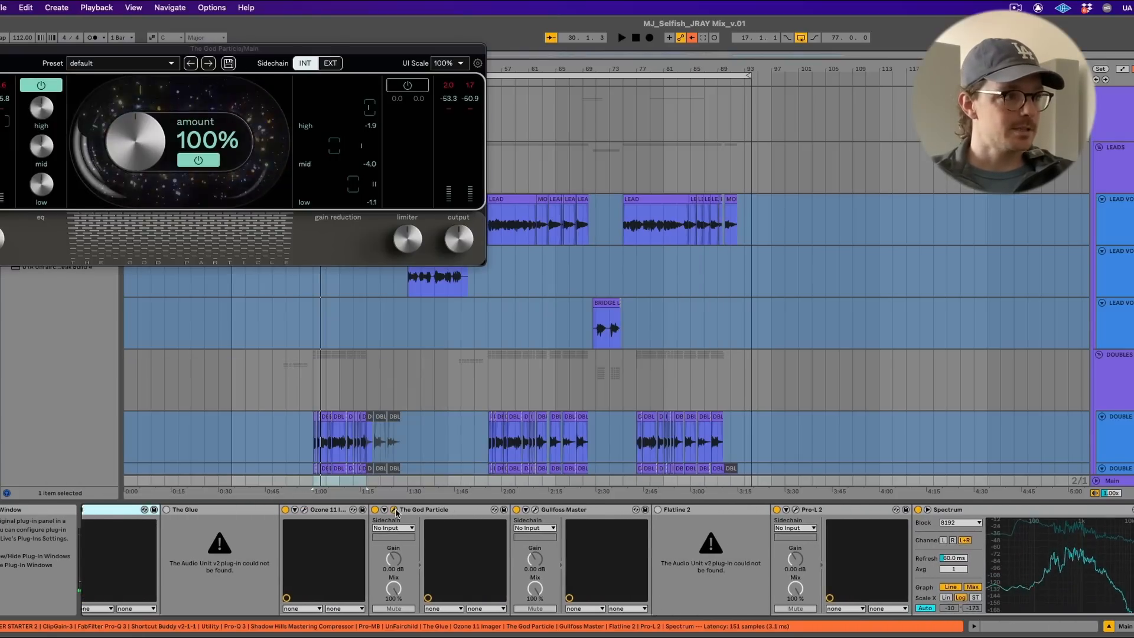
pyautogui.press('space')
pyautogui.click(395, 509)
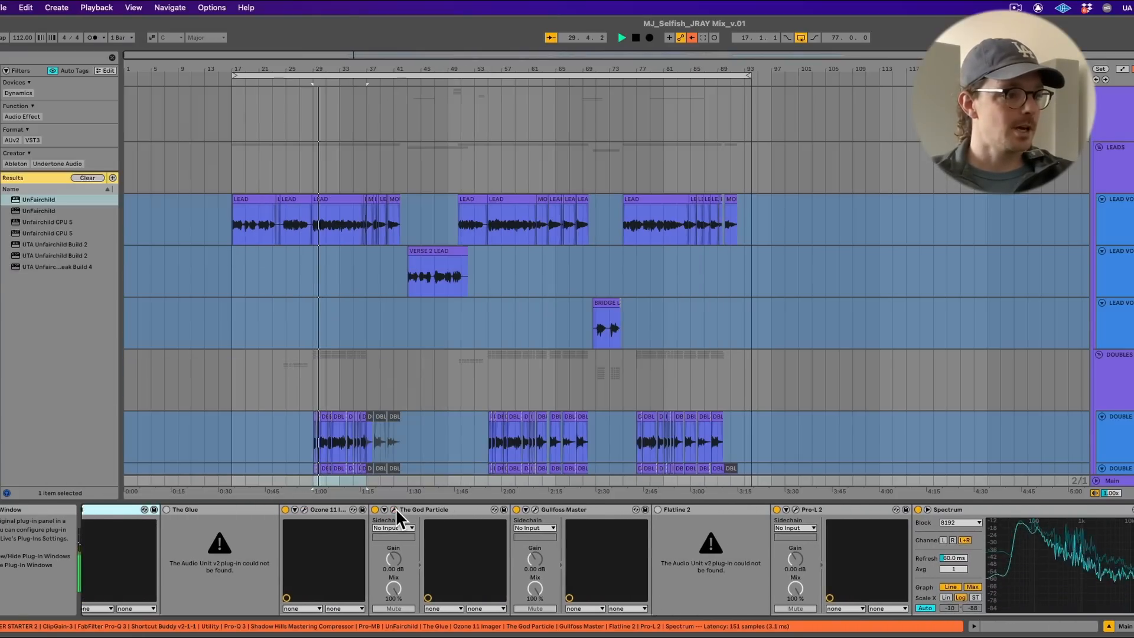
# - Open Gullfoss Master on the Main track, play the mix to inspect its response, and close its window
pyautogui.click(535, 509)
pyautogui.press('space')
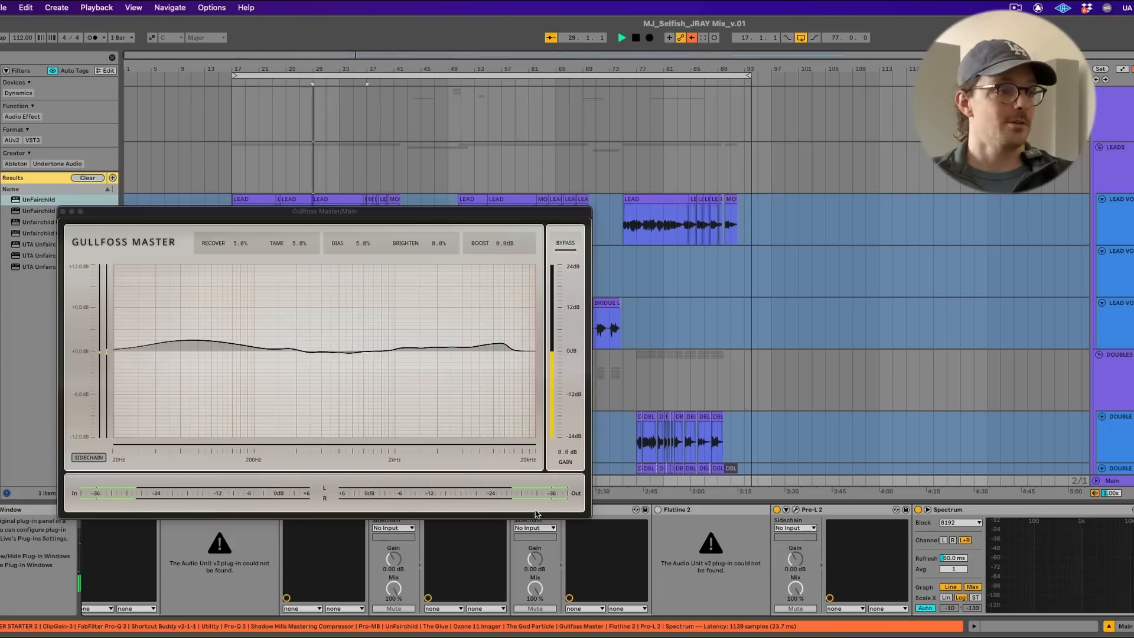
pyautogui.press('space')
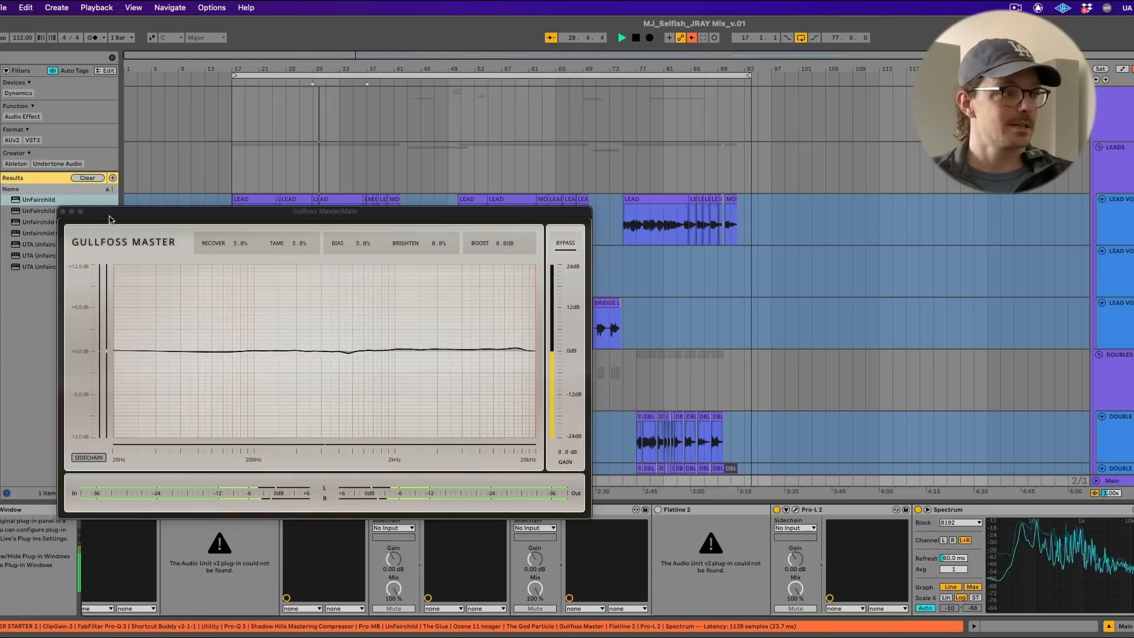
pyautogui.press('space')
pyautogui.click(62, 211)
pyautogui.hscroll(3, 521, 525)
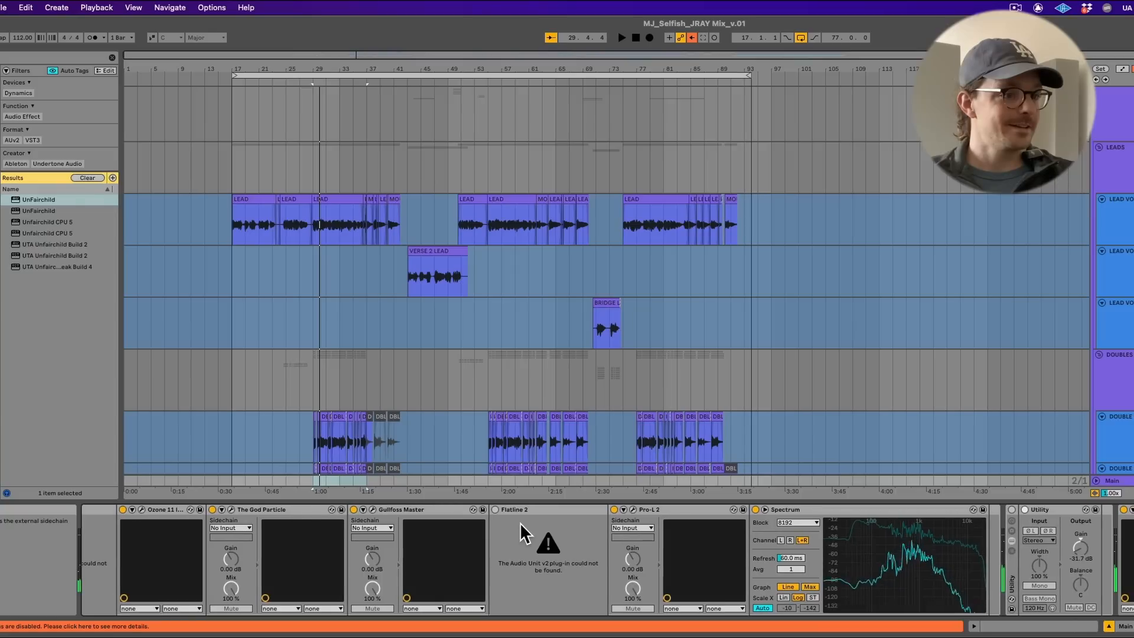
# - Open Pro-L 2 on the Main track and inspect its limiting and loudness during playback
pyautogui.click(633, 509)
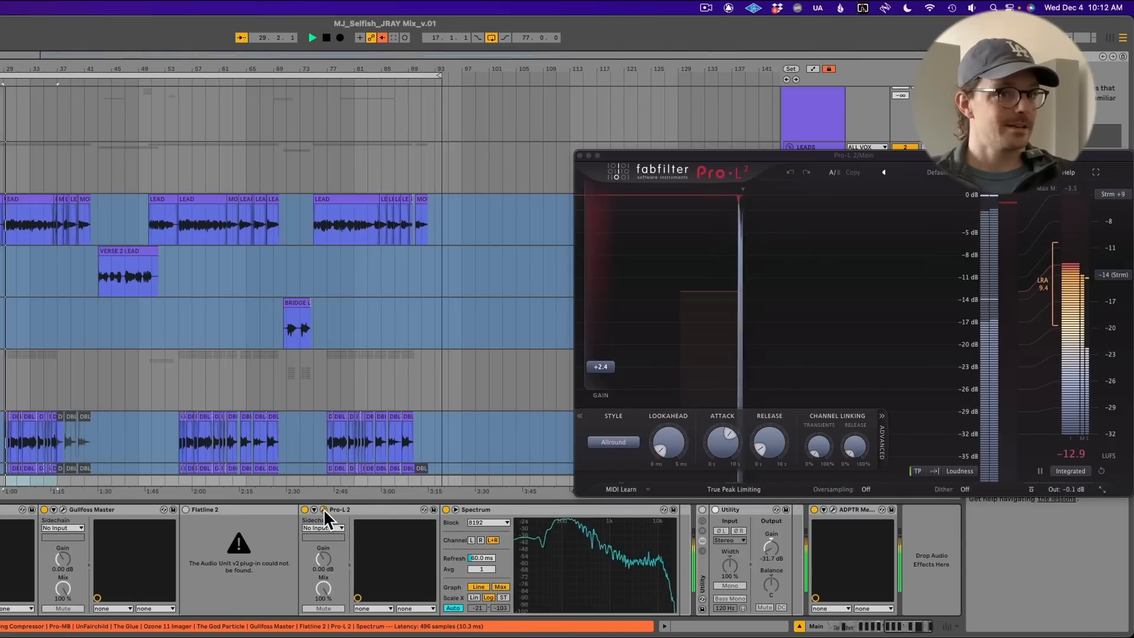
pyautogui.click(323, 509)
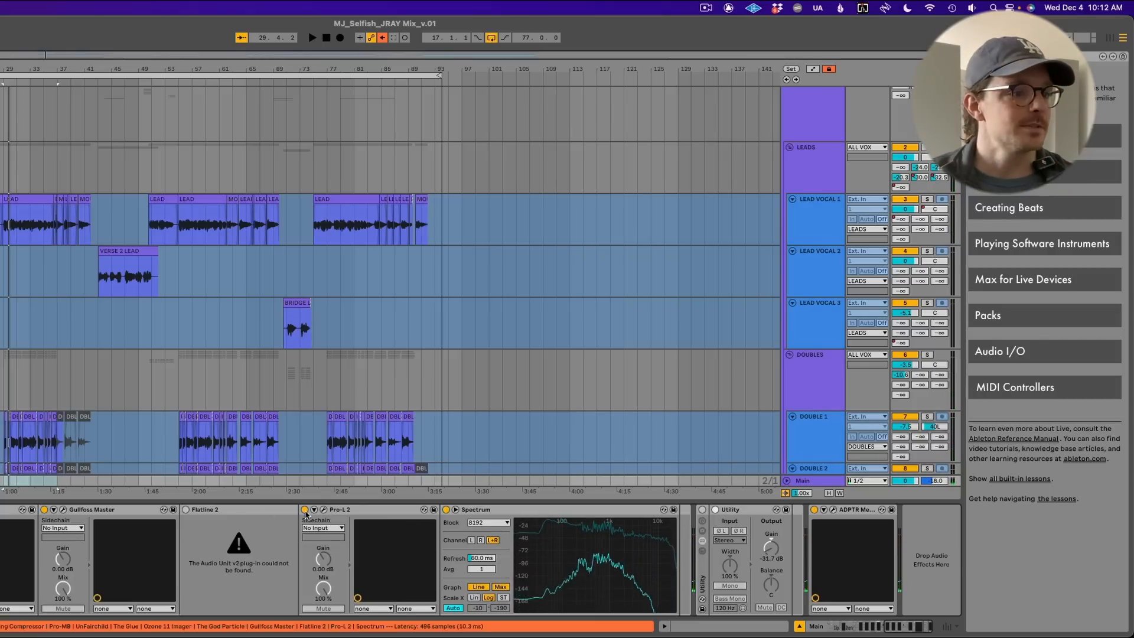
# - Reorder the Main track's devices so that Flatline 2 comes directly after Pro-L 2
pyautogui.click(324, 511)
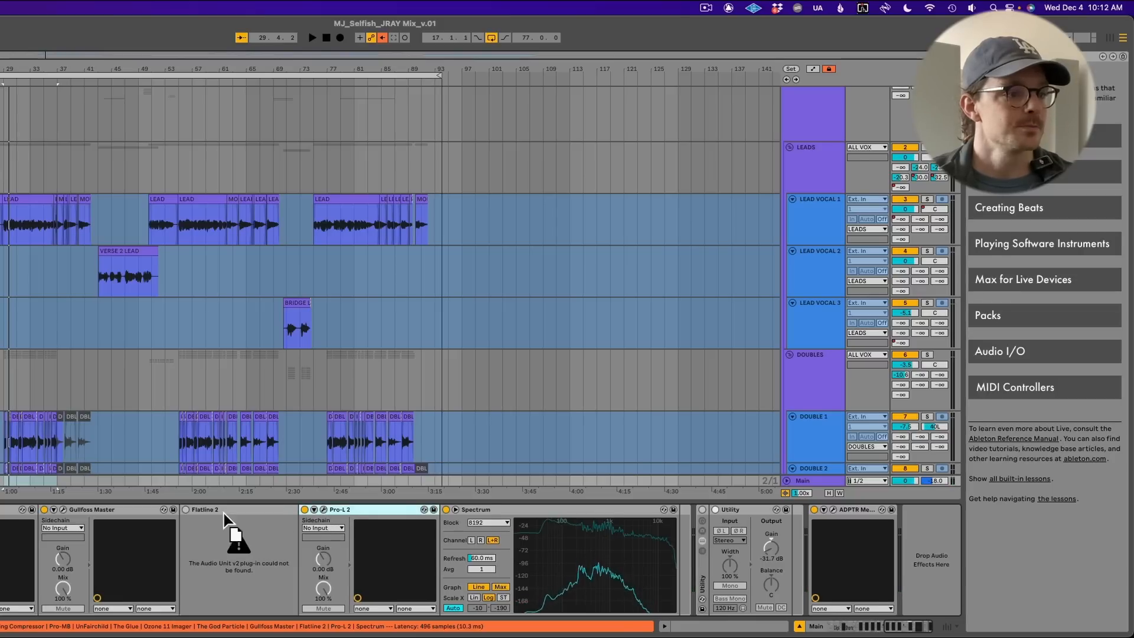
pyautogui.click(186, 515)
pyautogui.moveTo(187, 518); pyautogui.dragTo(440, 532)
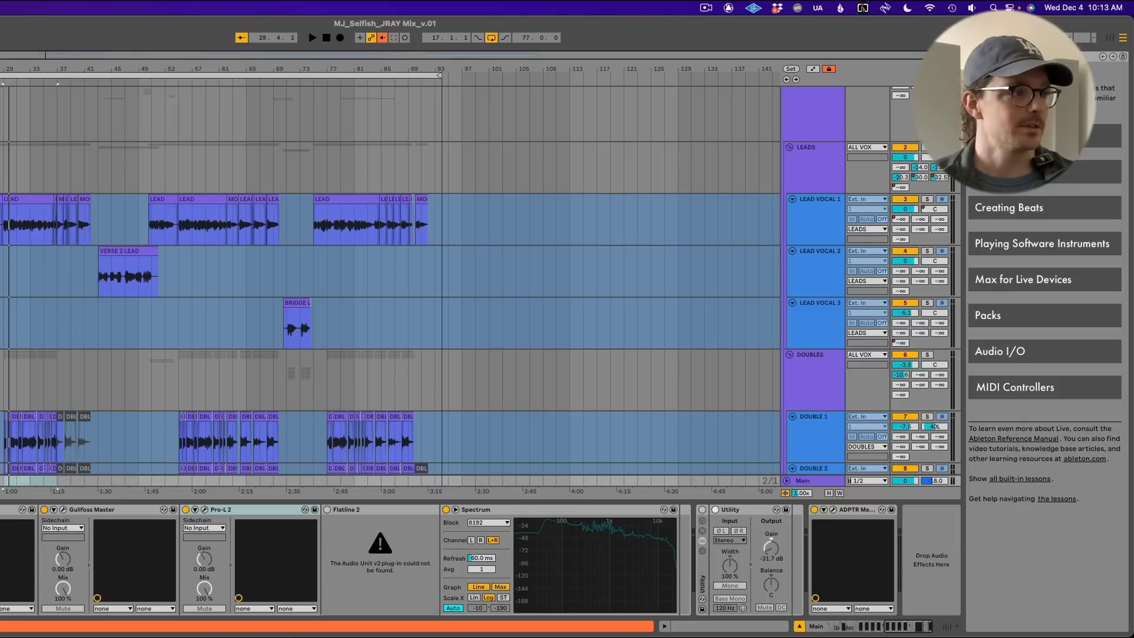
# - Insert Ozone 10 between Pro-L 2 and Flatline 2 on the Main track and remove its Equalizer module
pyautogui.moveTo(0, 331); pyautogui.dragTo(321, 564)
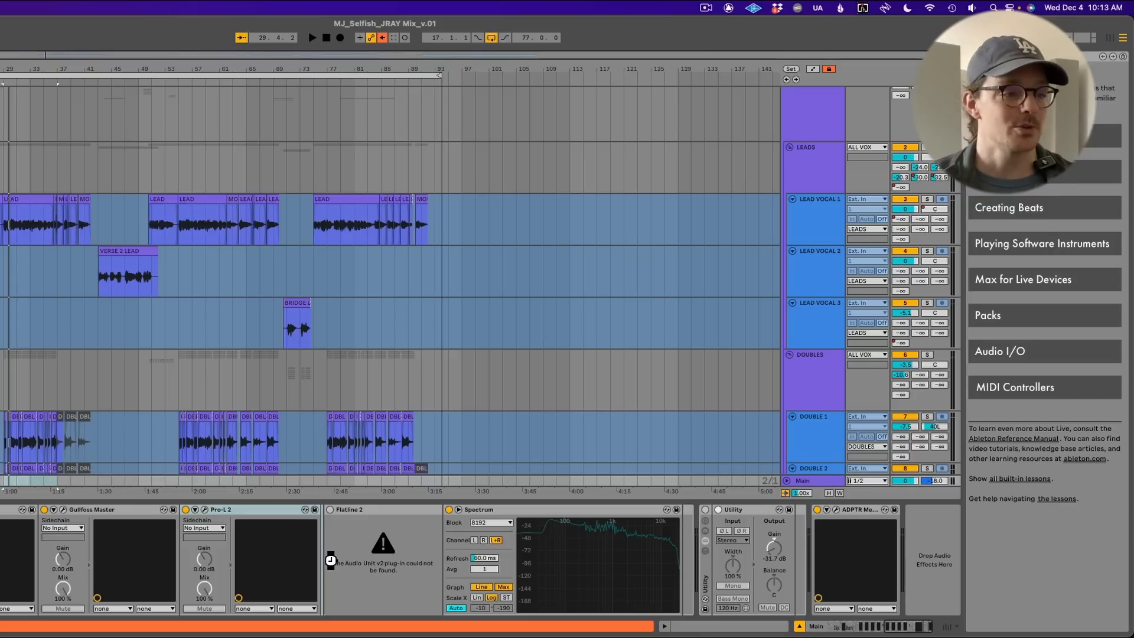
pyautogui.moveTo(325, 558); pyautogui.dragTo(326, 560)
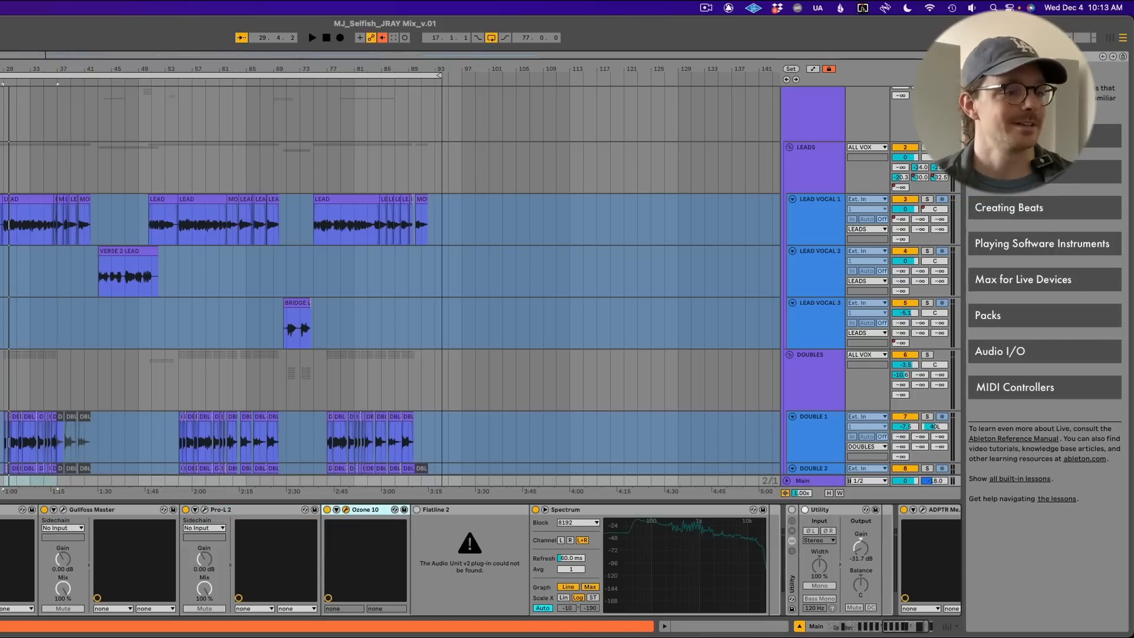
pyautogui.moveTo(603, 167); pyautogui.dragTo(89, 148)
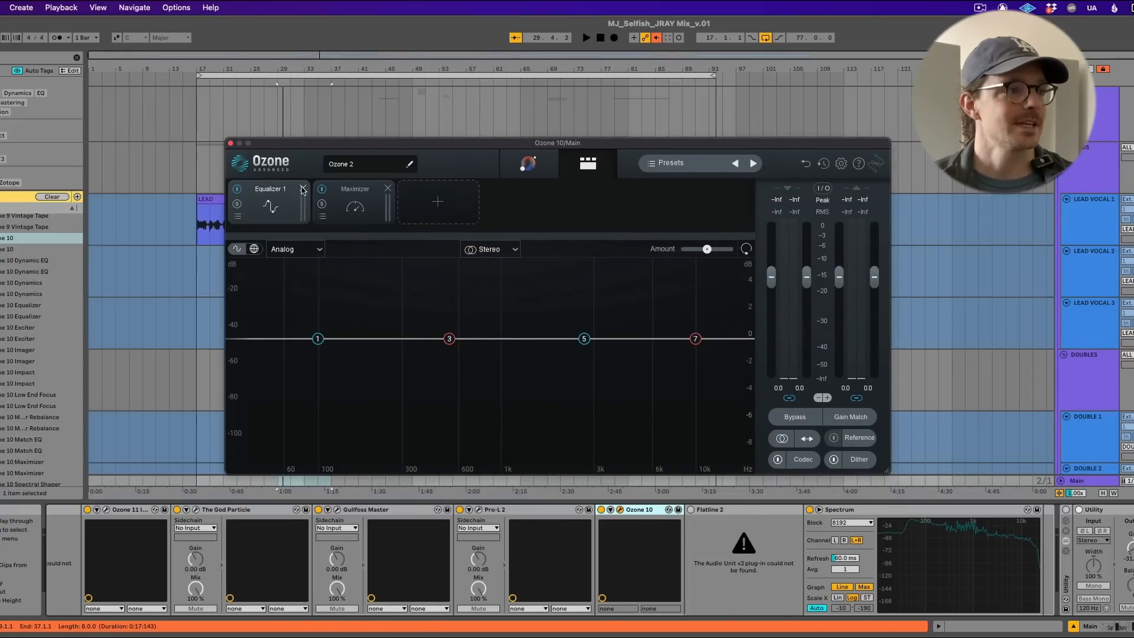
pyautogui.click(28, 188)
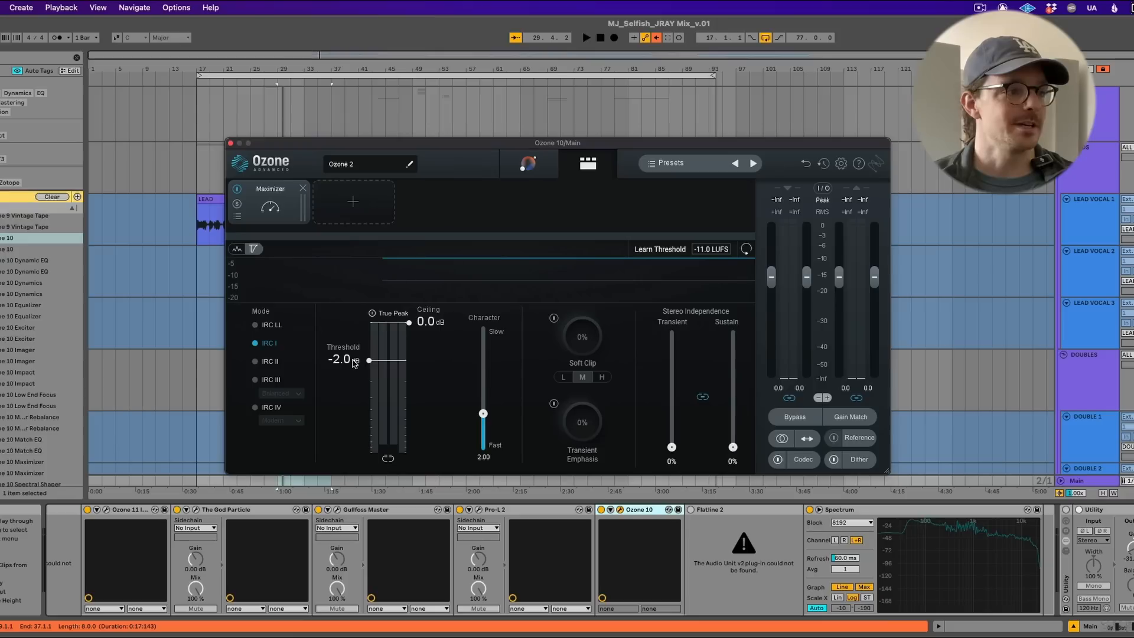
# - Set the Ozone 10 Maximizer's threshold to 0.0 dB and its mode to IRC II, and play the mix
pyautogui.moveTo(353, 363); pyautogui.dragTo(352, 255)
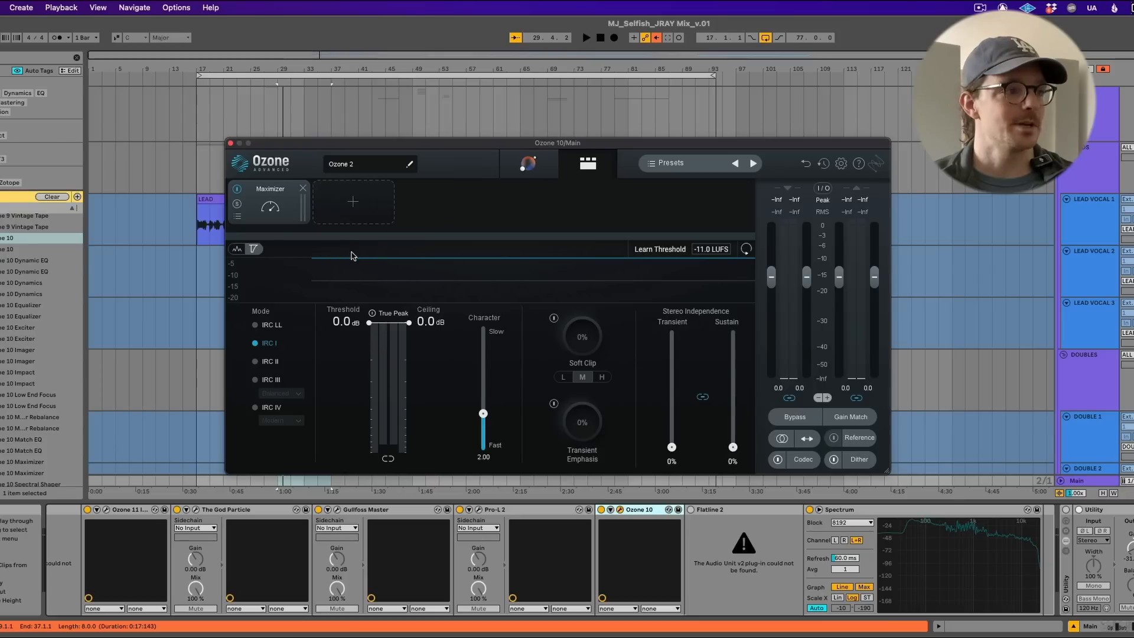
pyautogui.click(271, 362)
pyautogui.press('space')
pyautogui.moveTo(361, 324)
pyautogui.mouseDown()
pyautogui.moveTo(348, 348)
pyautogui.moveTo(350, 398)
pyautogui.moveTo(355, 256)
pyautogui.mouseUp()
pyautogui.press('space')
# - Link the Maximizer's threshold and ceiling and lower both to -2.6 dB during playback
pyautogui.click(388, 459)
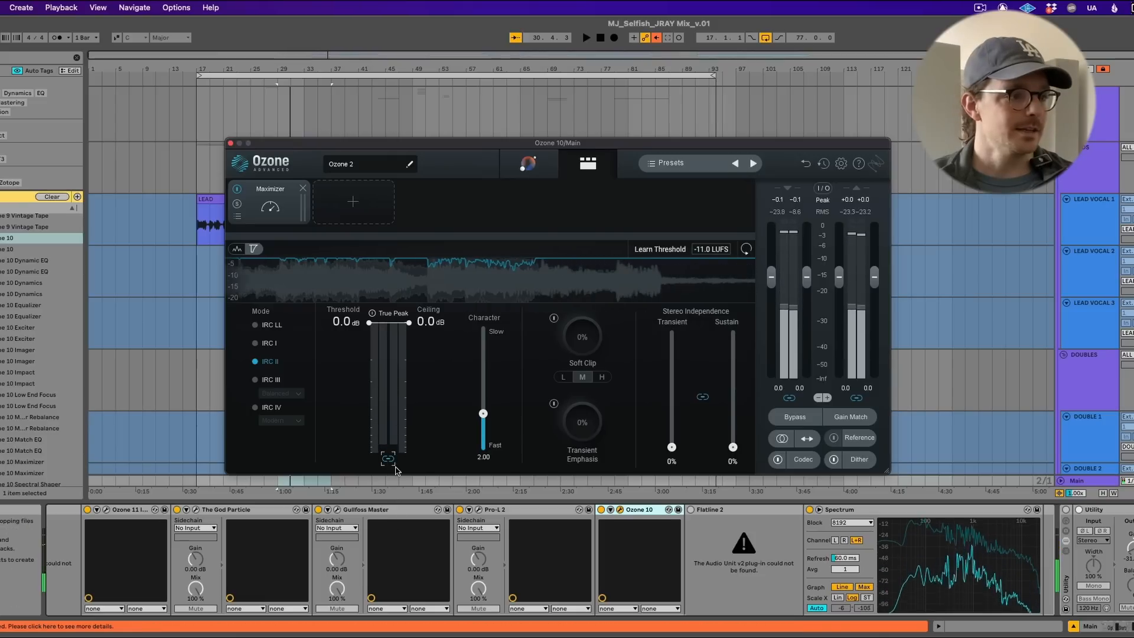
pyautogui.press('space')
pyautogui.moveTo(348, 330); pyautogui.dragTo(359, 367)
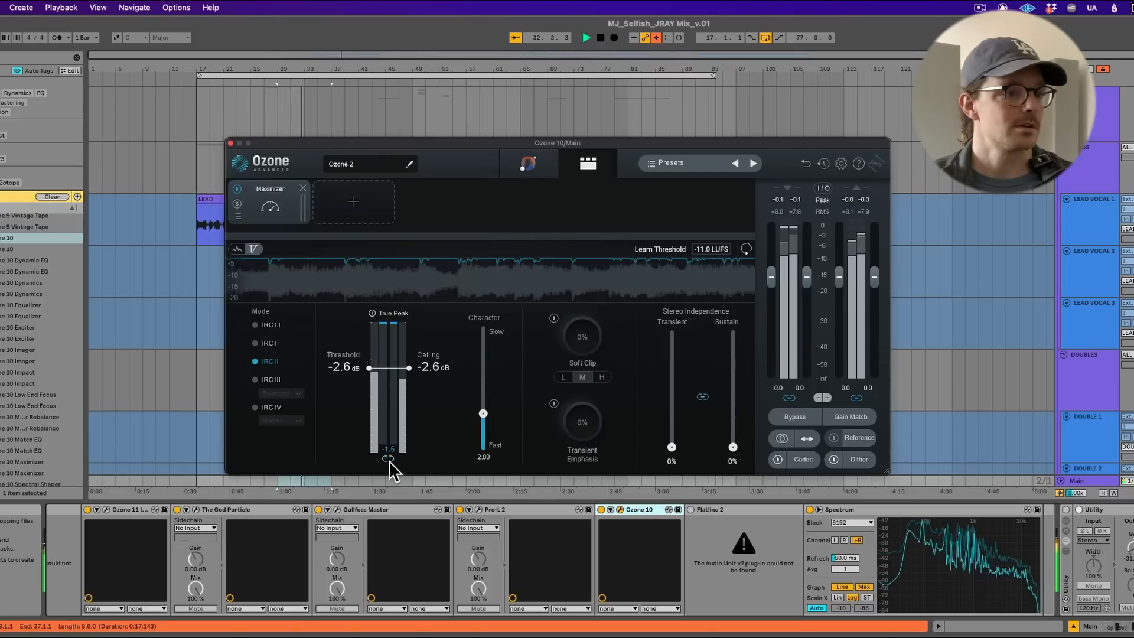
# - Open ADPTR MetricAB on the Main track, reset the Selfish reference's gain to 0.0 dB, and stop playback
pyautogui.hscroll(3, 773, 567)
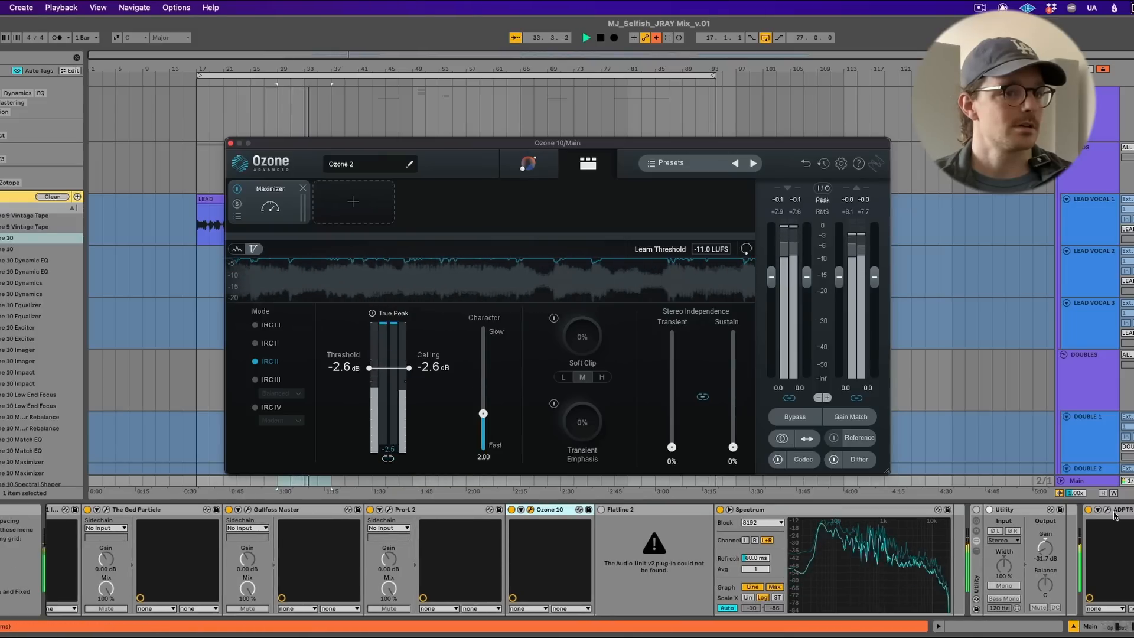
pyautogui.click(1107, 510)
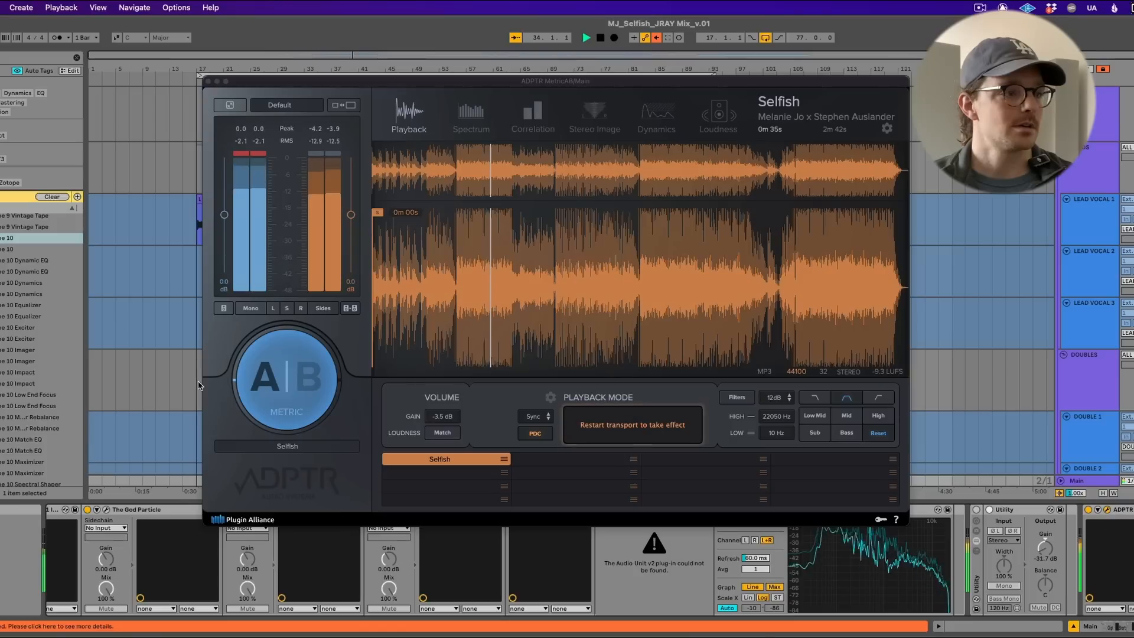
pyautogui.doubleClick(454, 416)
pyautogui.press('space')
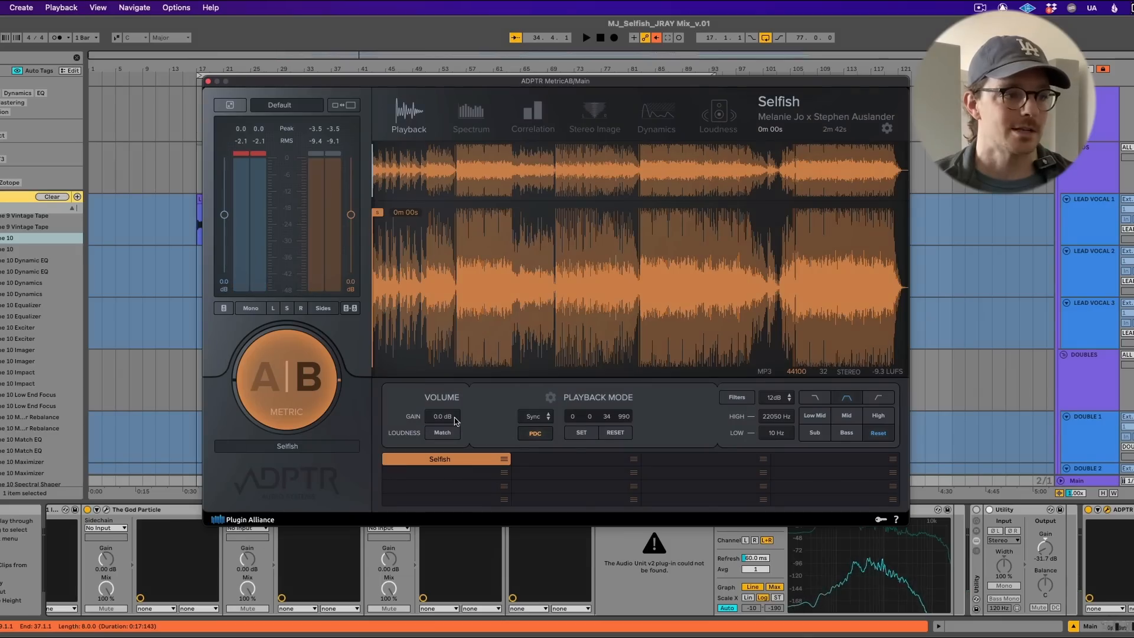
pyautogui.click(454, 433)
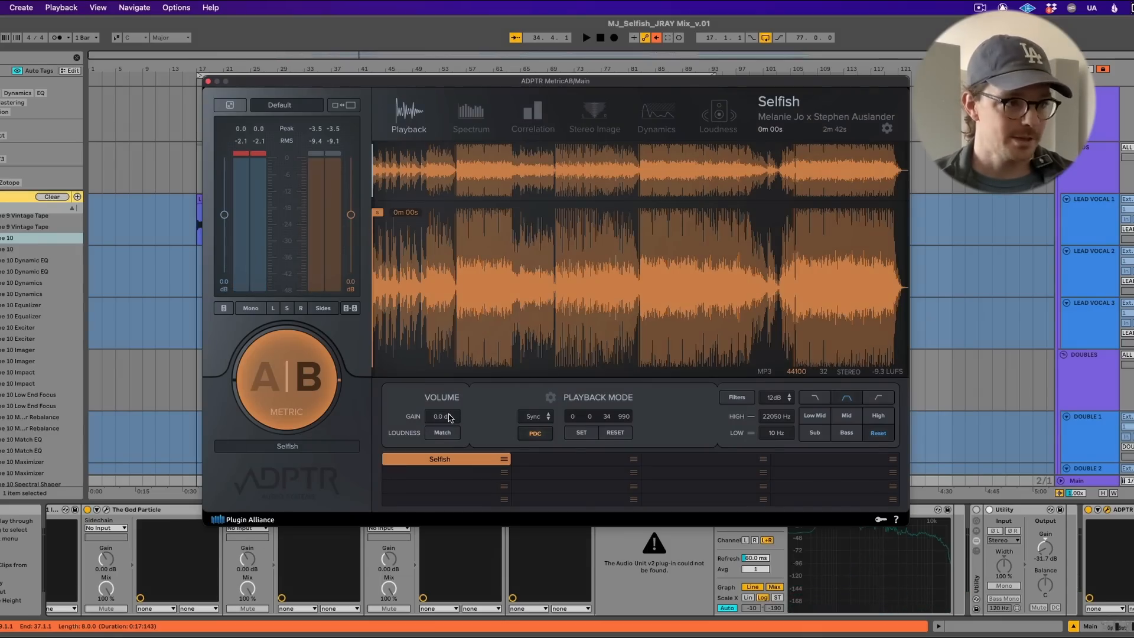
# - Play the chorus while switching between the mix and the Selfish reference in MetricAB, and close the MetricAB and Ozone 10 windows
pyautogui.press('space')
pyautogui.click(327, 384)
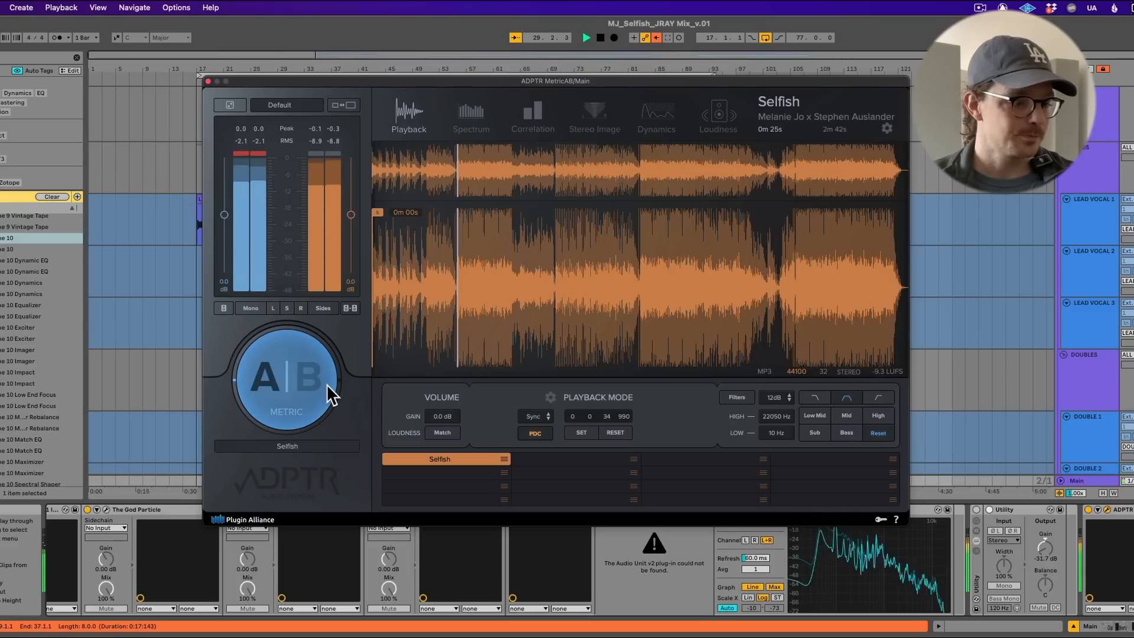
pyautogui.click(327, 384)
pyautogui.click(327, 384)
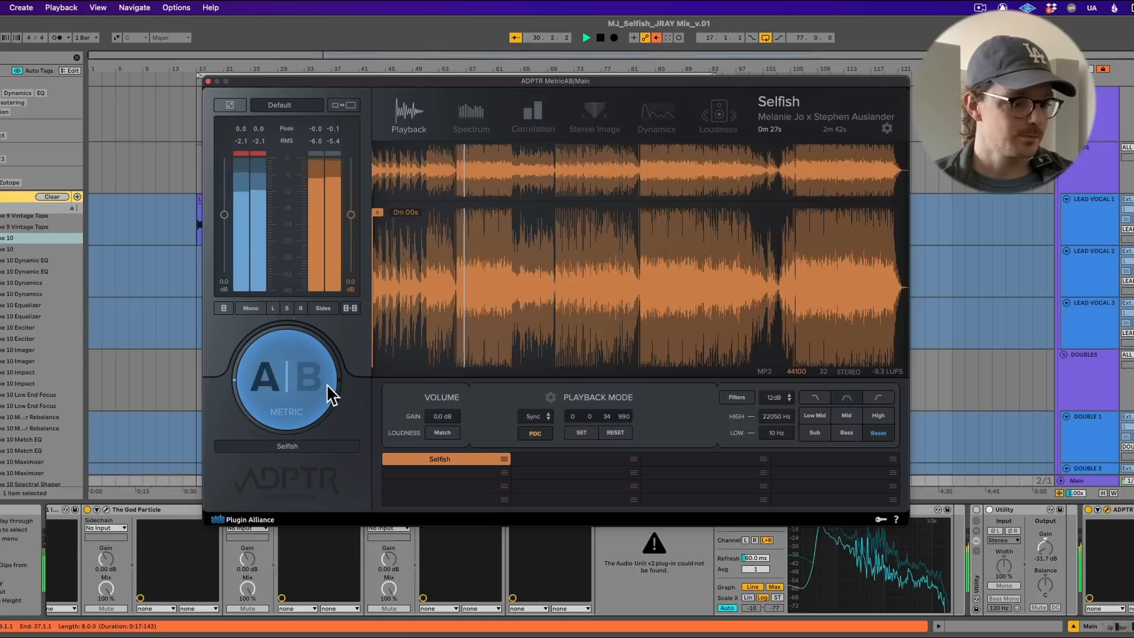
pyautogui.click(327, 384)
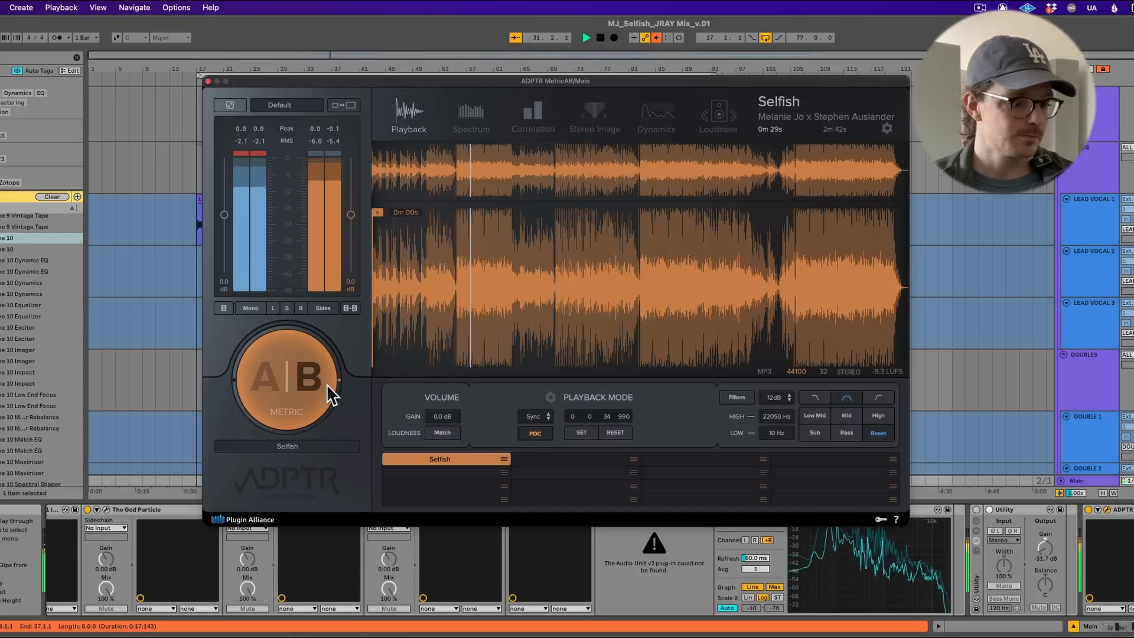
pyautogui.click(327, 384)
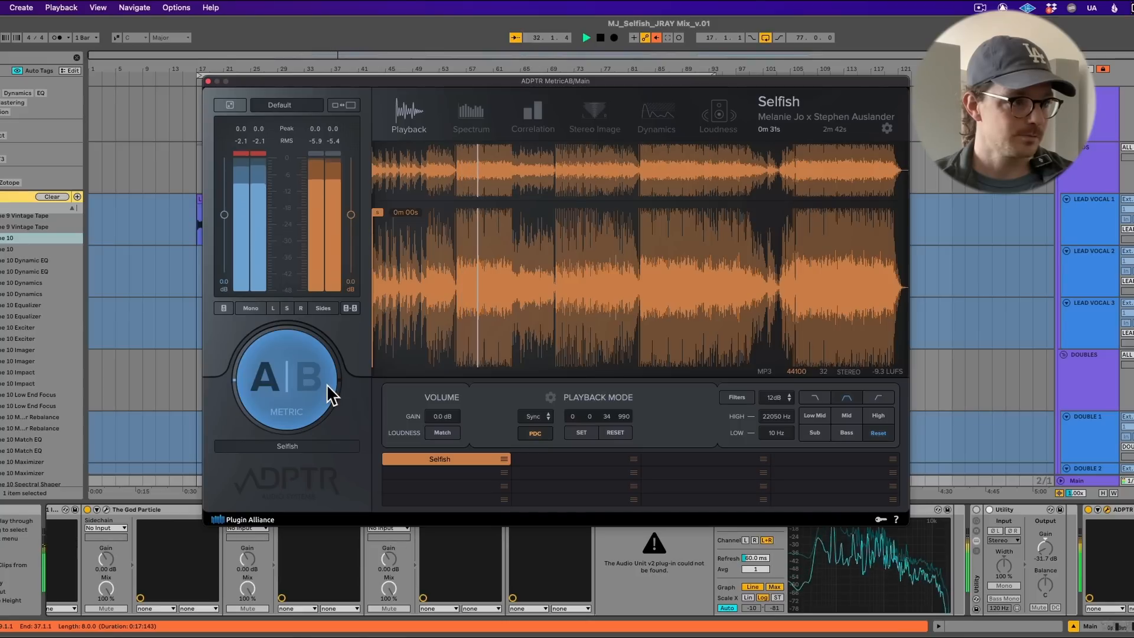
pyautogui.press('space')
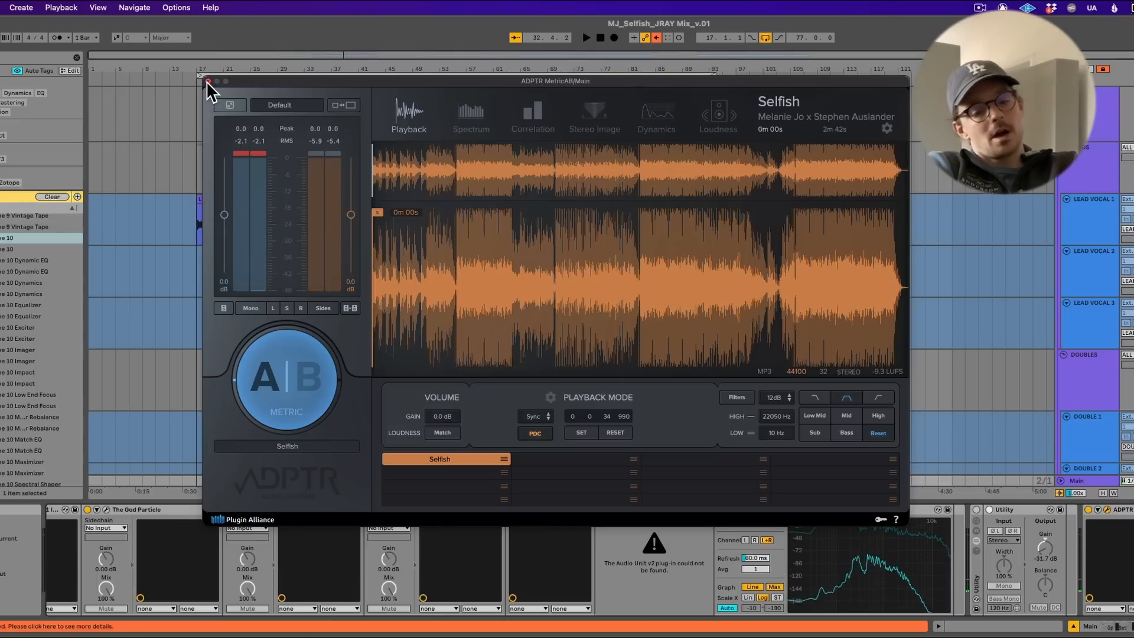
pyautogui.click(208, 81)
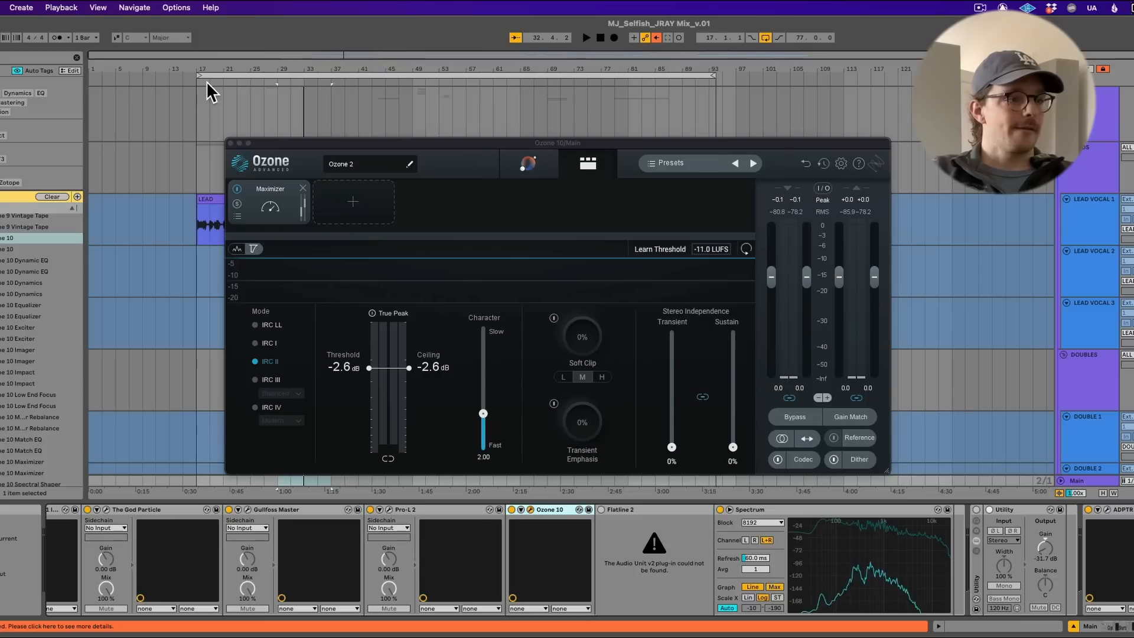
pyautogui.click(231, 143)
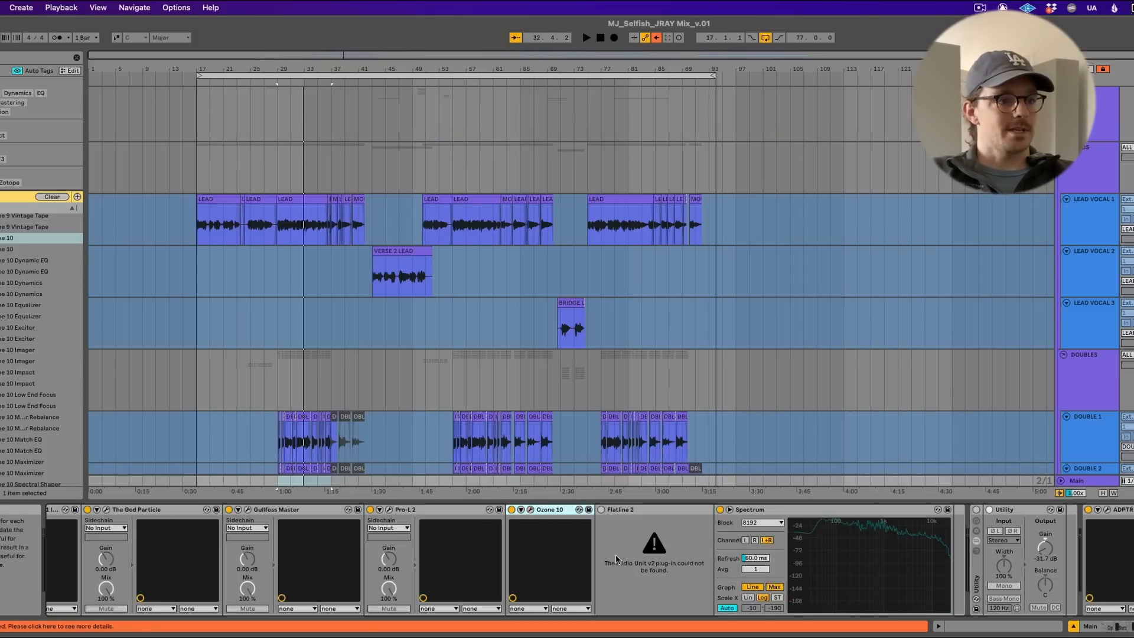
# - Reopen the UnFairchild on the Main track and slightly raise its threshold on both channels during playback
pyautogui.hscroll(-8, 581, 540)
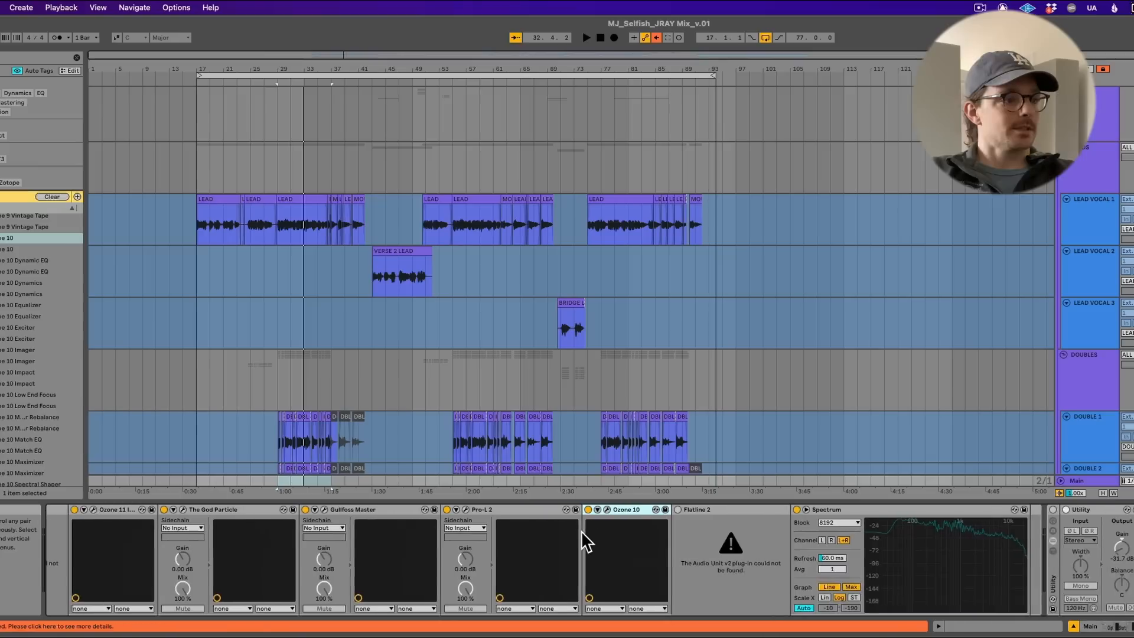
pyautogui.hscroll(-1, 585, 540)
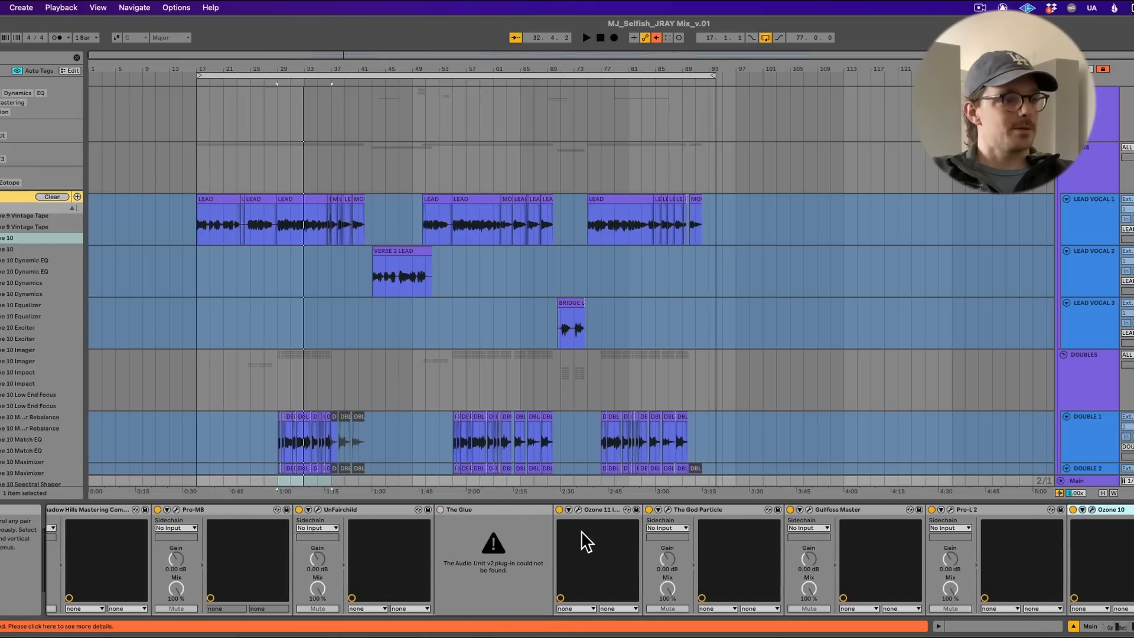
pyautogui.hscroll(-10, 583, 540)
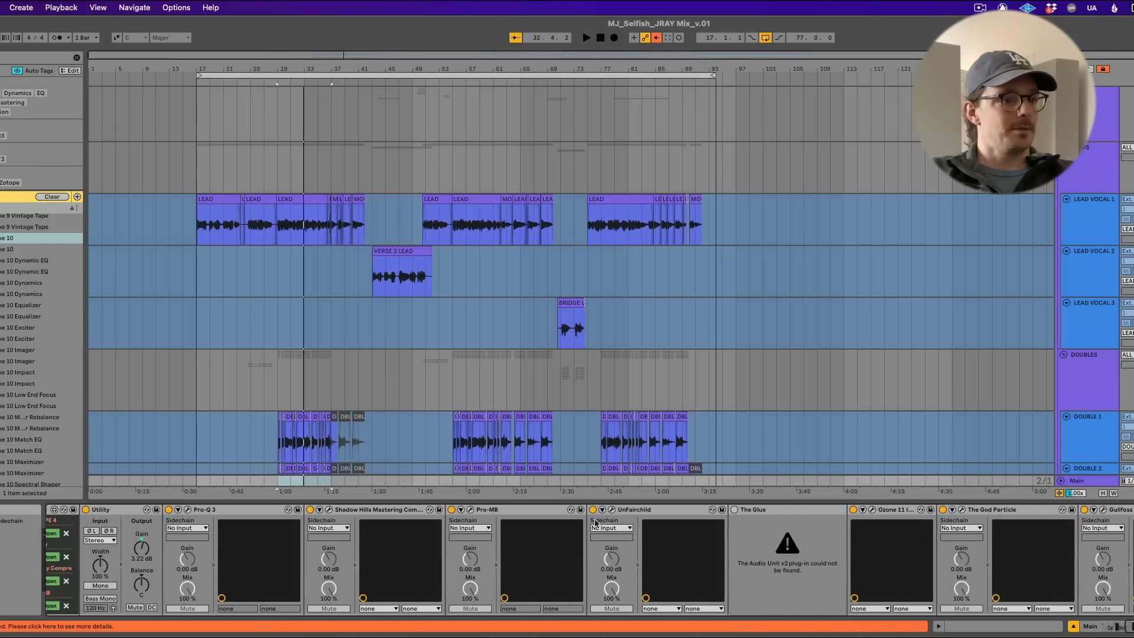
pyautogui.click(612, 509)
pyautogui.press('space')
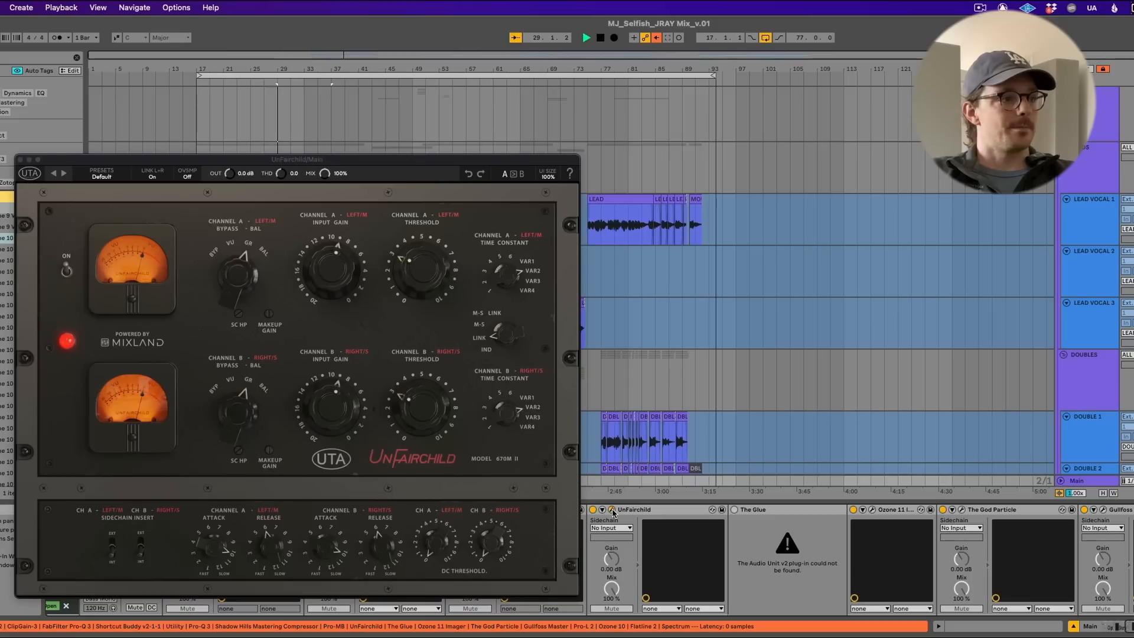
pyautogui.moveTo(447, 285); pyautogui.dragTo(445, 280)
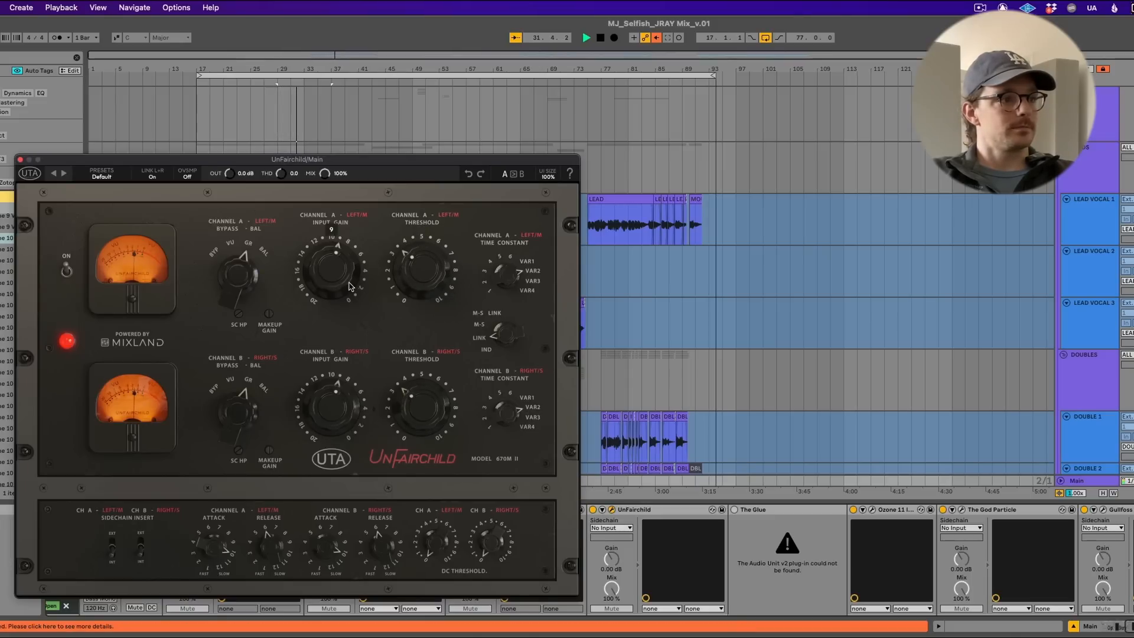
# - Resume playback and lower the UnFairchild's input gain on both channels
pyautogui.press('space')
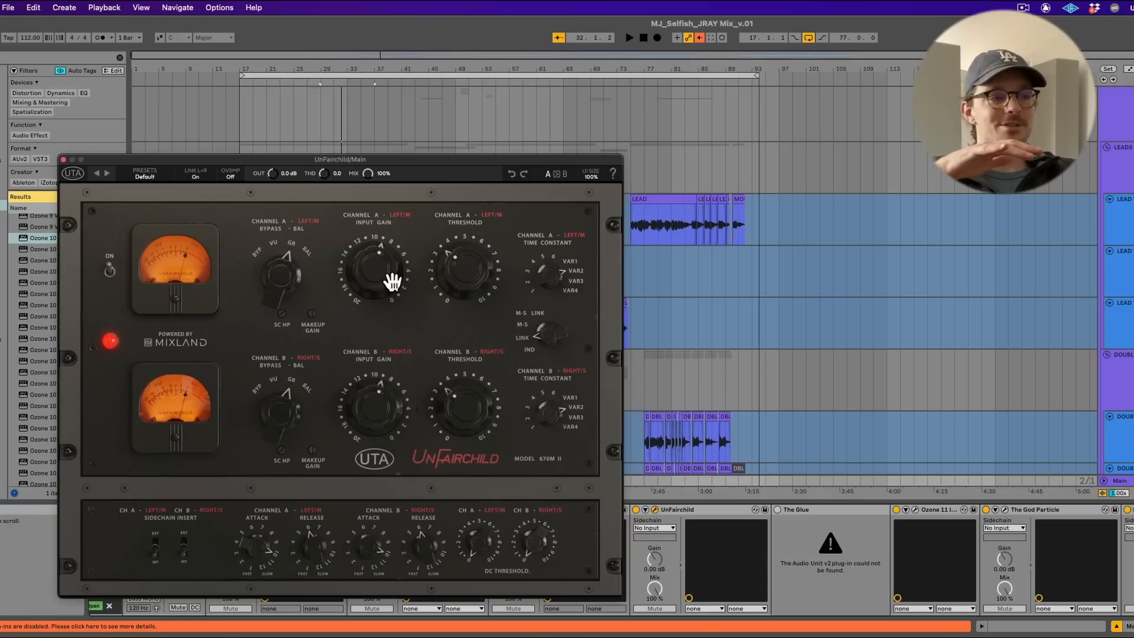
pyautogui.press('space')
pyautogui.moveTo(392, 282); pyautogui.dragTo(378, 311)
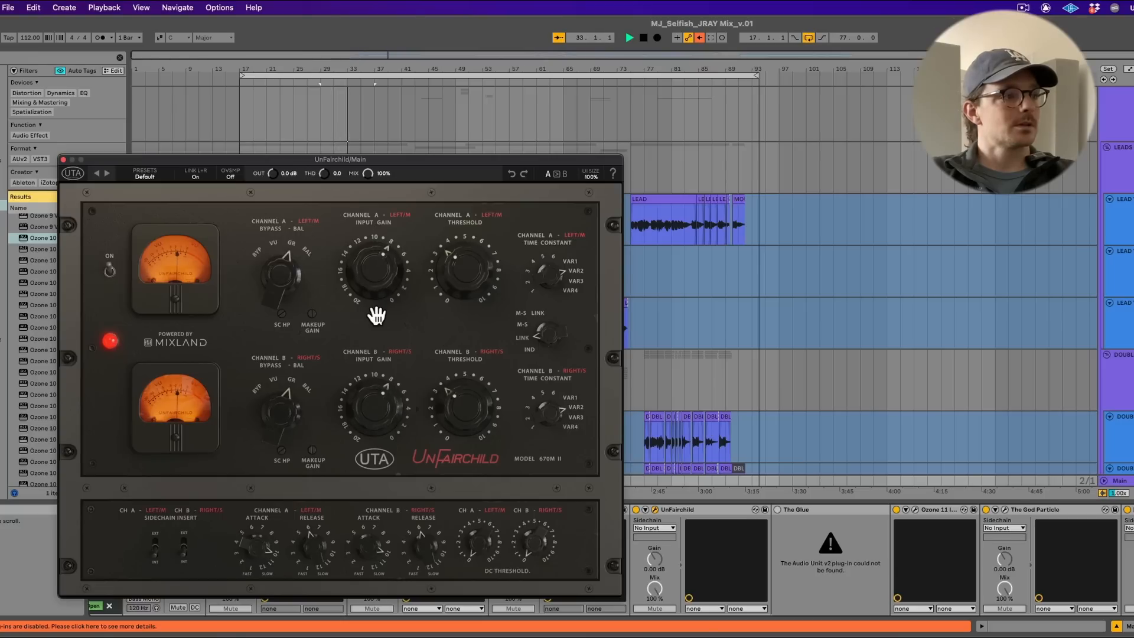
# - Close the UnFairchild window and insert Oxford Inflator between Pro-L 2 and Ozone 10 on the Main track
pyautogui.click(63, 160)
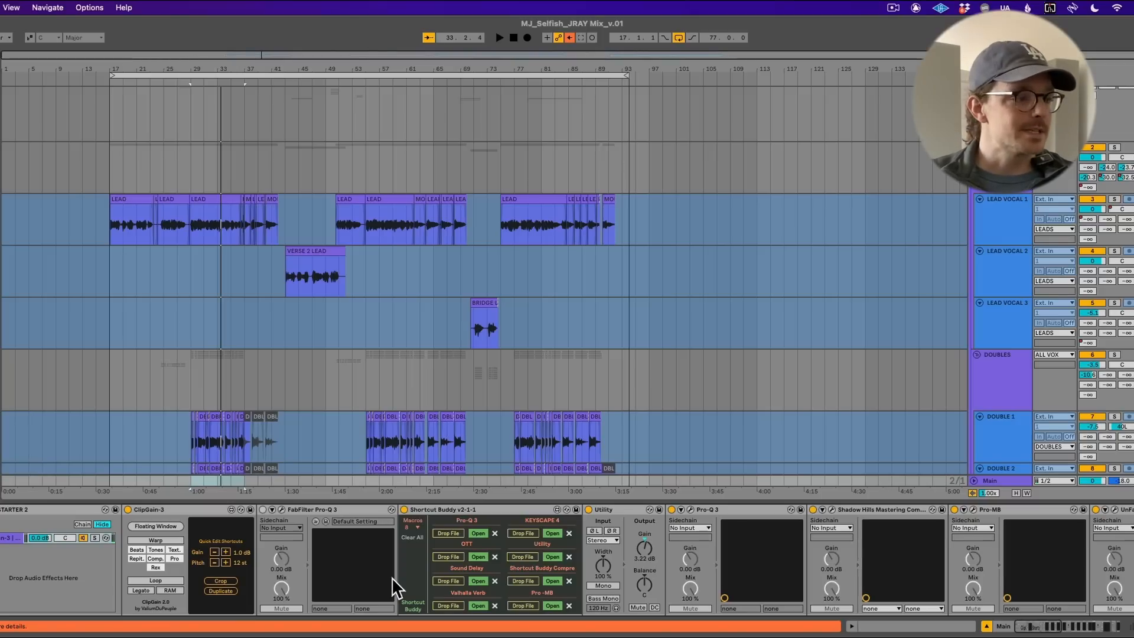
pyautogui.hscroll(10, 392, 576)
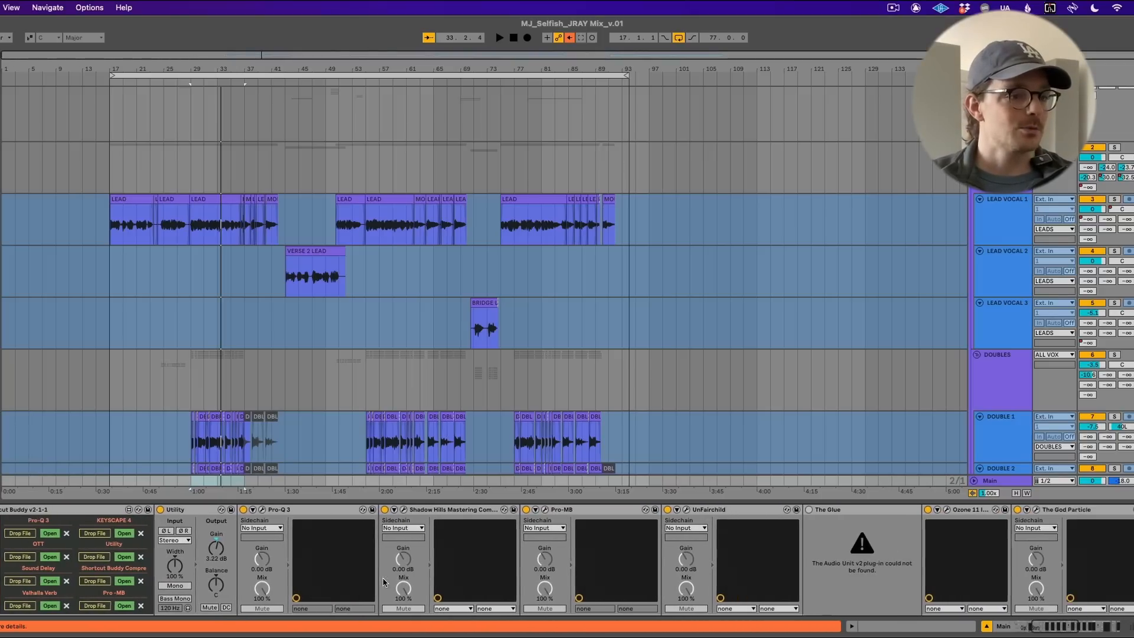
pyautogui.hscroll(5, 383, 577)
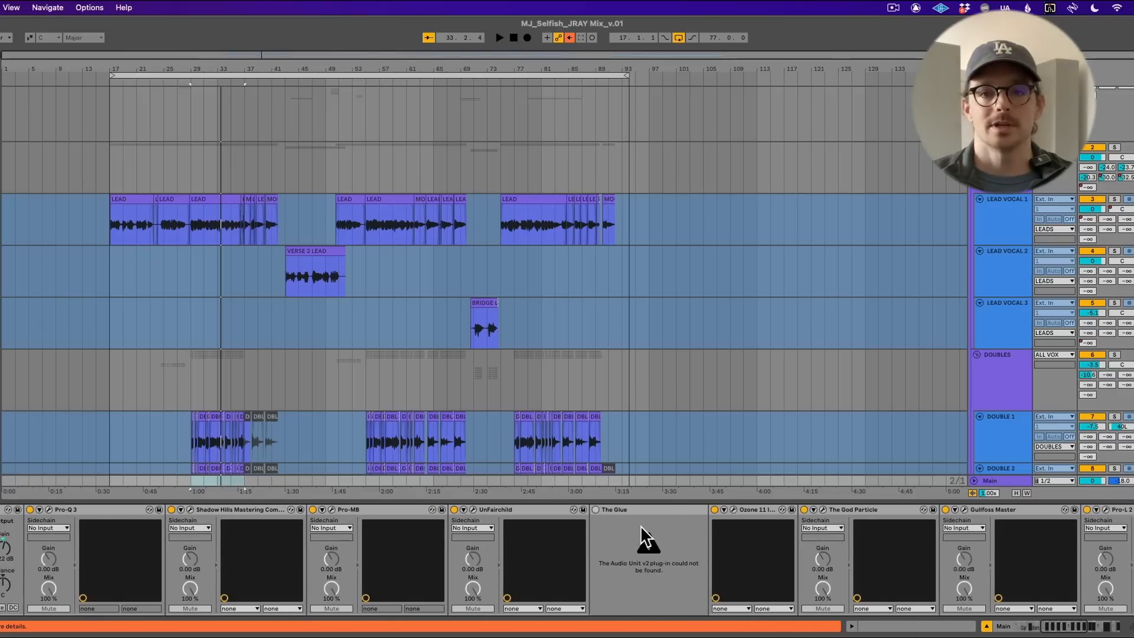
pyautogui.hscroll(17, 641, 525)
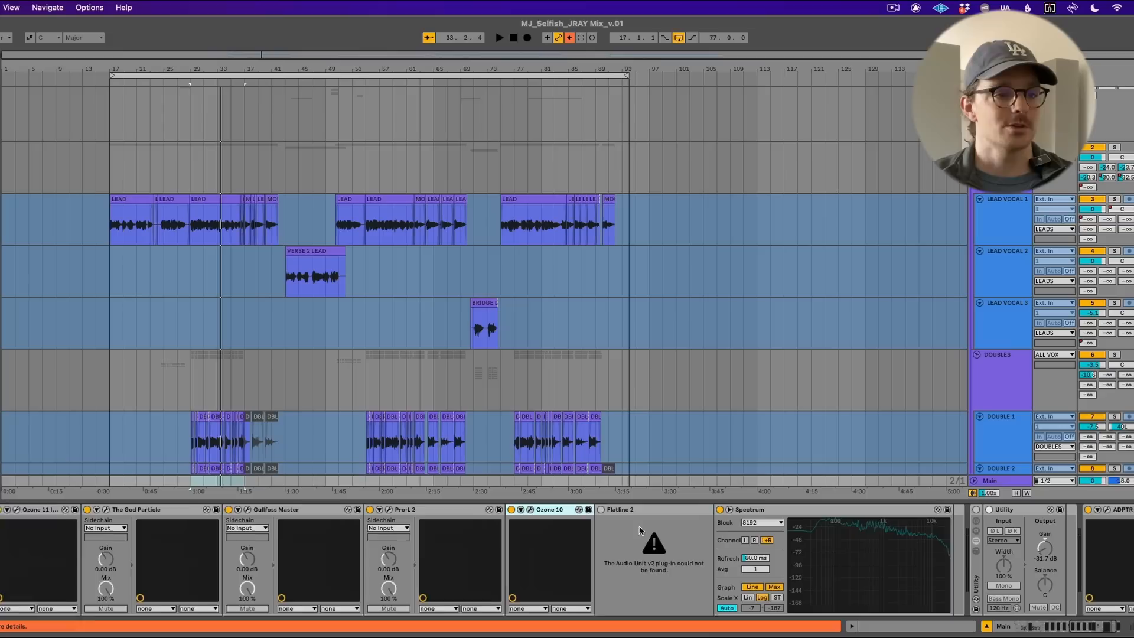
pyautogui.hscroll(2, 639, 526)
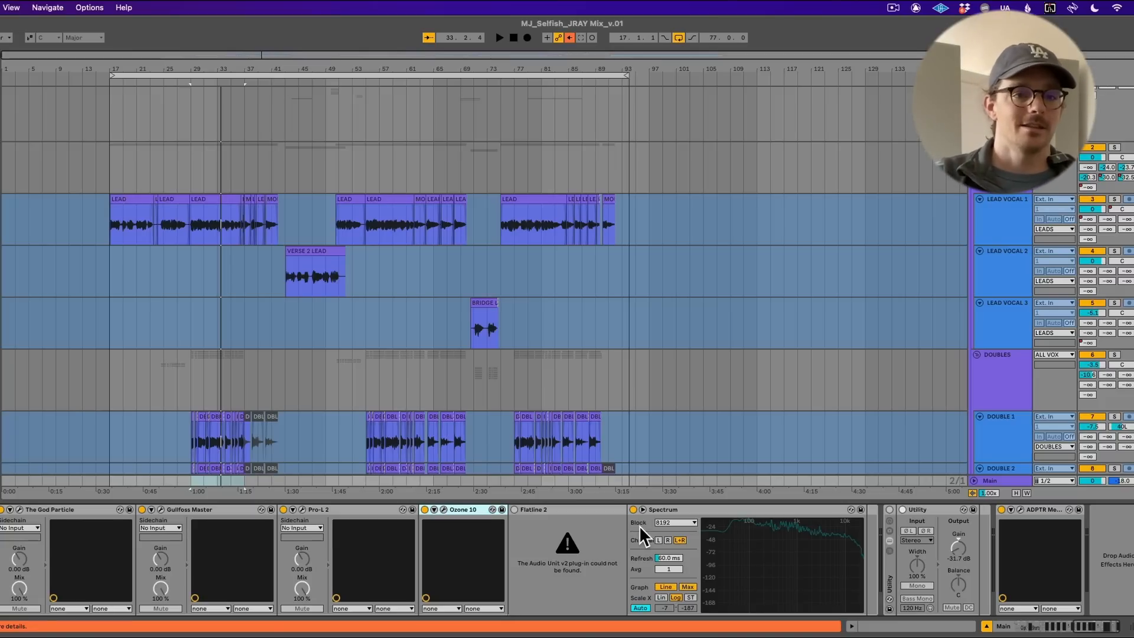
pyautogui.click(536, 509)
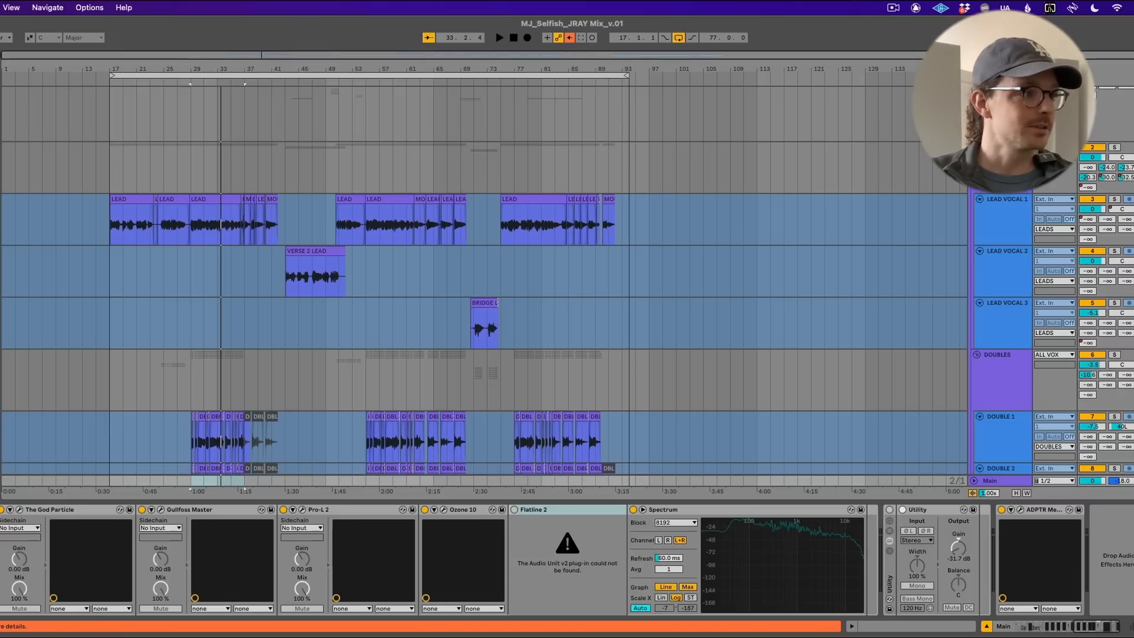
pyautogui.moveTo(0, 245)
pyautogui.mouseDown()
pyautogui.moveTo(455, 412)
pyautogui.moveTo(501, 523)
pyautogui.moveTo(437, 542)
pyautogui.moveTo(432, 534)
pyautogui.mouseUp()
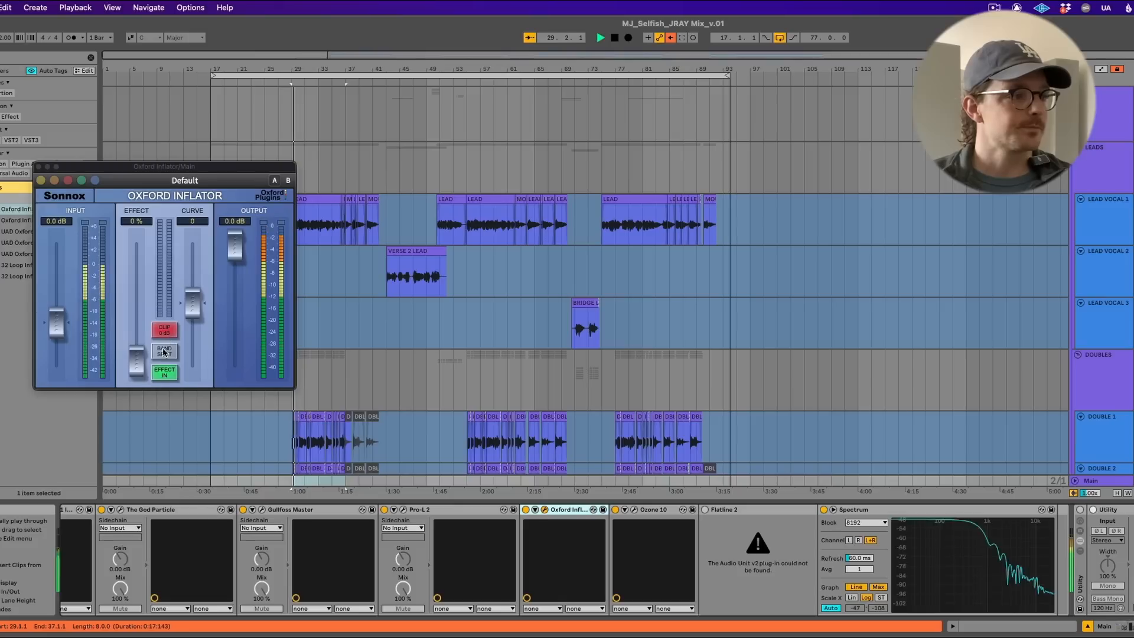
# - Set Oxford Inflator's Effect to 63.1 % and Curve to -20.7 during playback, and compare it bypassed and active
pyautogui.moveTo(35, 359); pyautogui.dragTo(39, 324)
pyautogui.moveTo(140, 324); pyautogui.dragTo(192, 328)
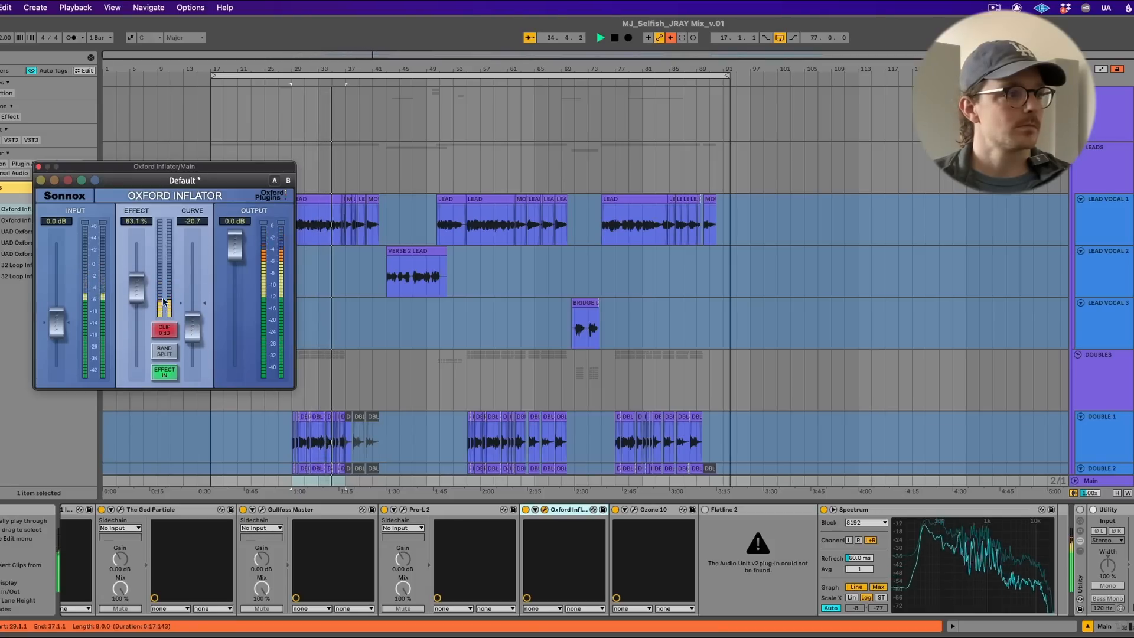
pyautogui.press('space')
pyautogui.press('space')
pyautogui.click(526, 510)
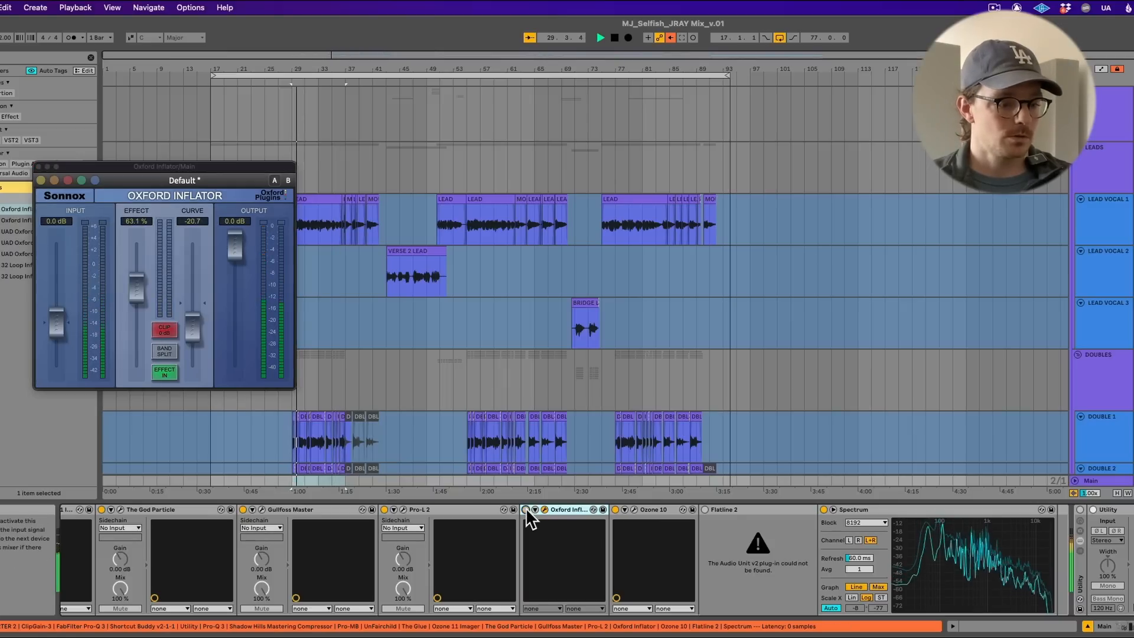
pyautogui.click(525, 509)
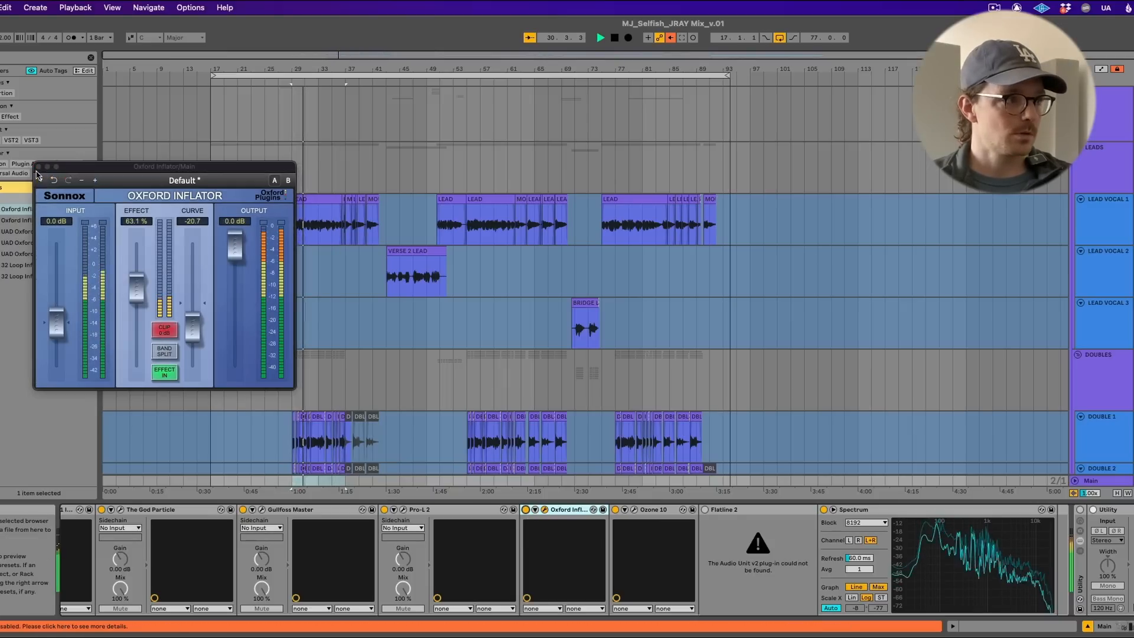
# - Open MetricAB on the Main track, switch to the Selfish reference, and show the Loudness meters in Dual display
pyautogui.click(544, 509)
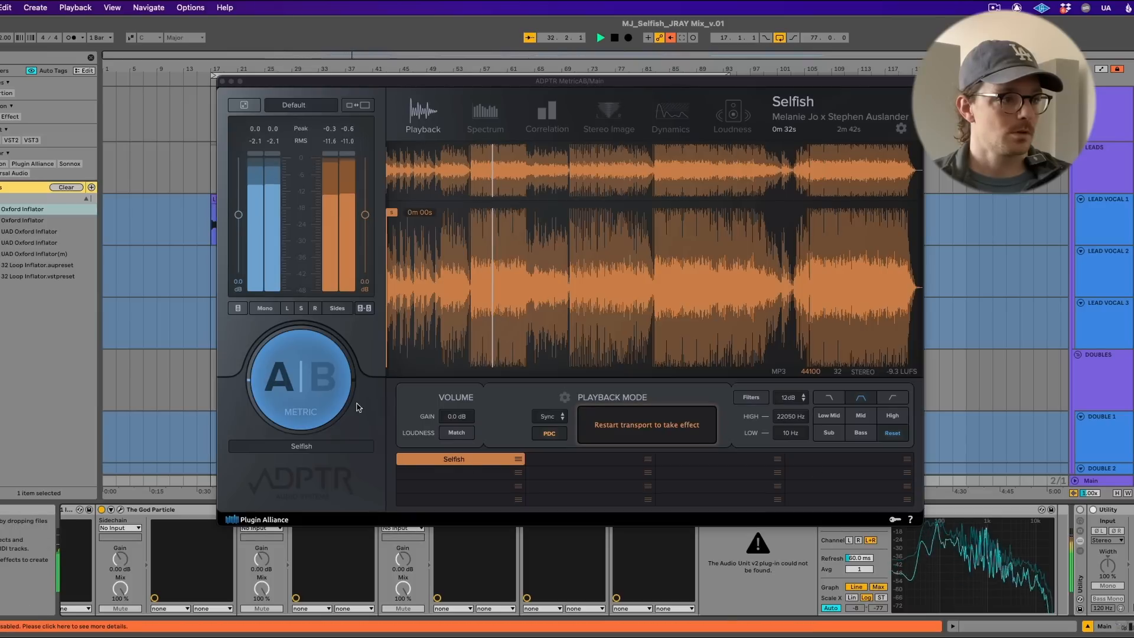
pyautogui.click(316, 406)
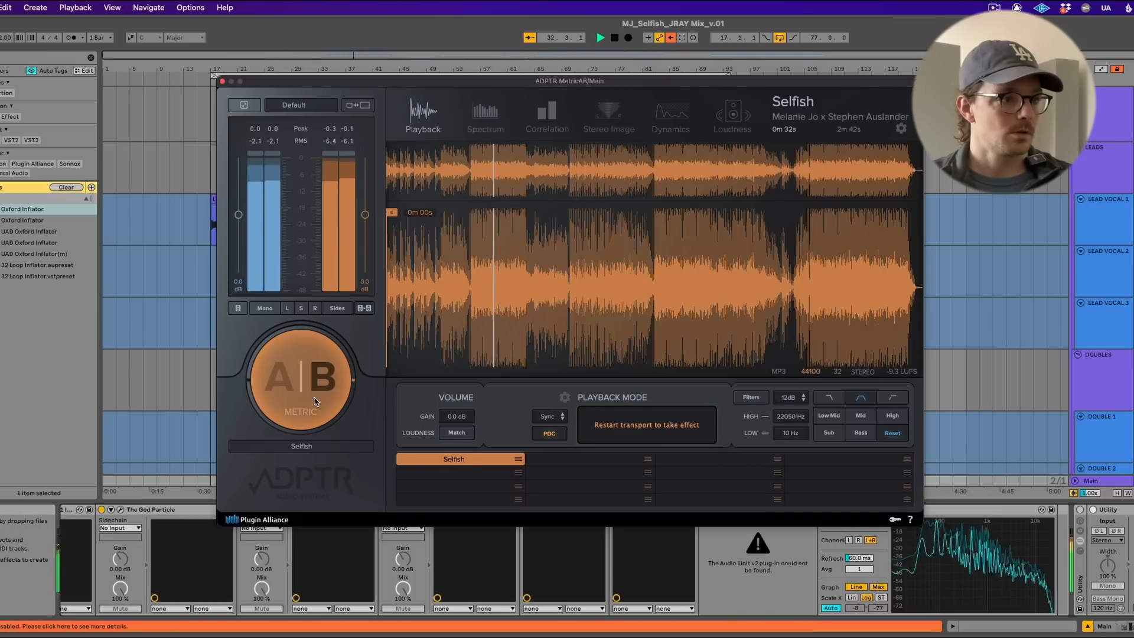
pyautogui.click(736, 118)
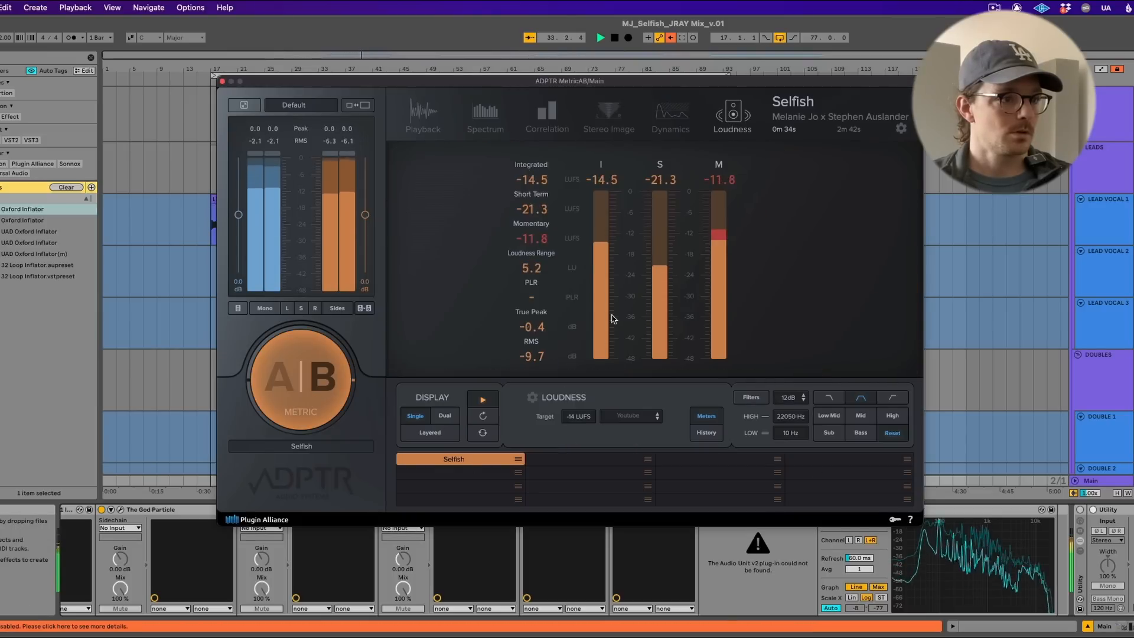
pyautogui.click(443, 416)
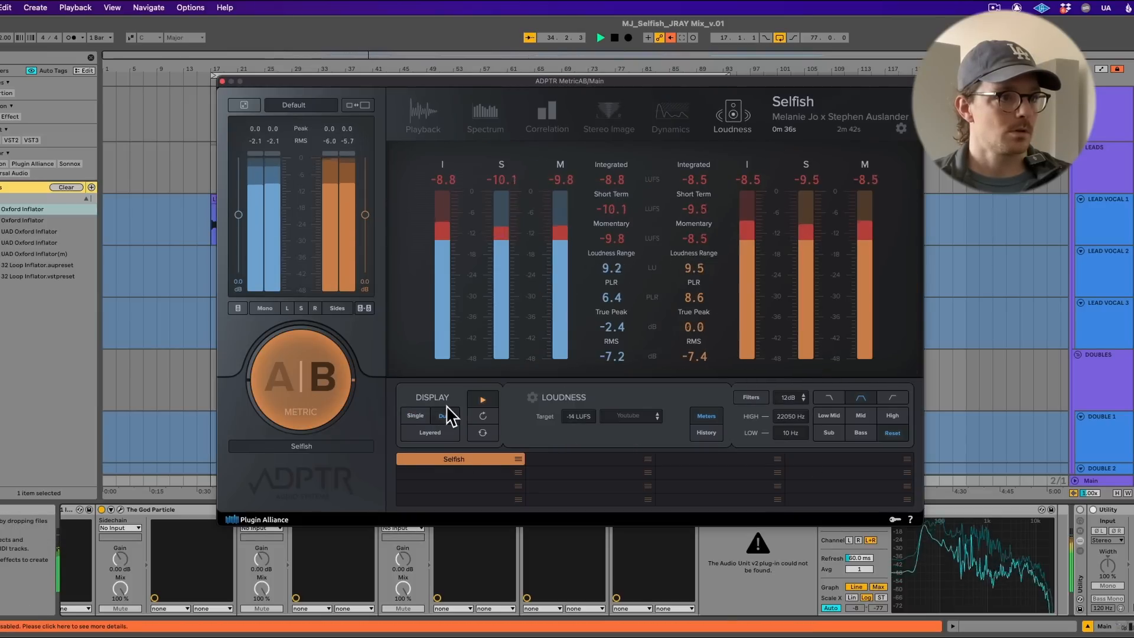
# - Switch between the mix and the Selfish reference to compare their loudness, and close the MetricAB window
pyautogui.click(278, 391)
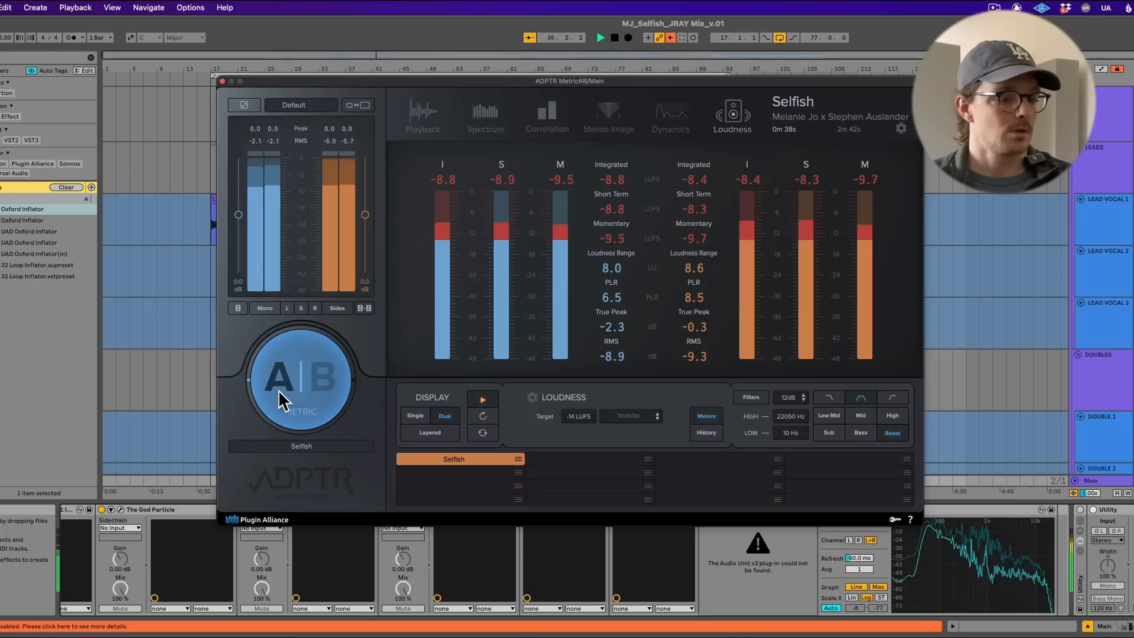
pyautogui.click(278, 390)
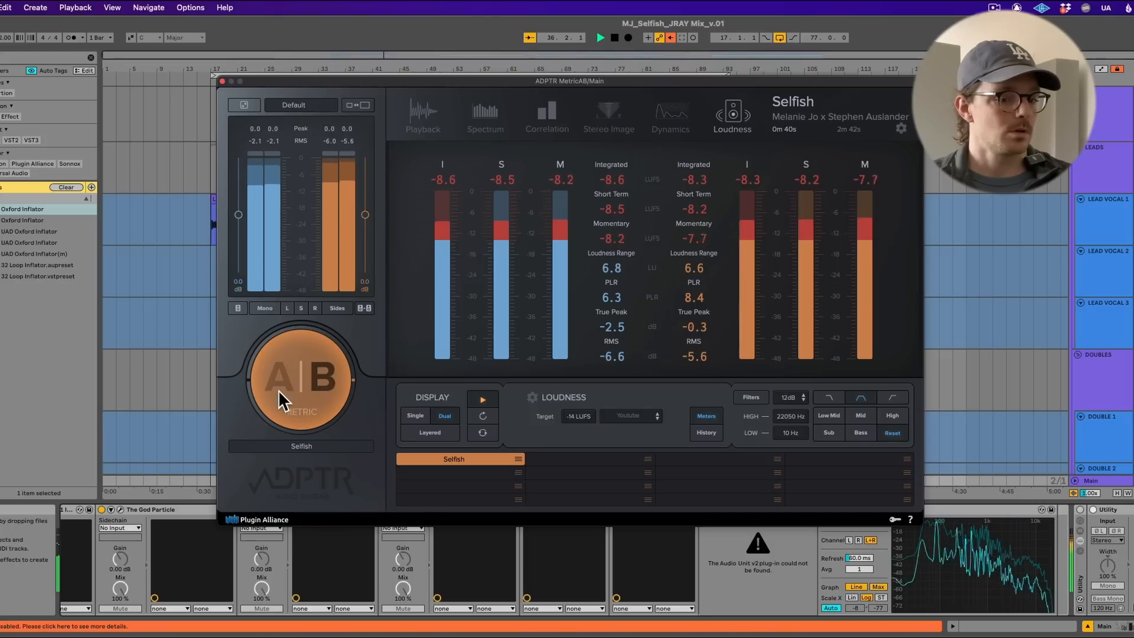
pyautogui.click(278, 390)
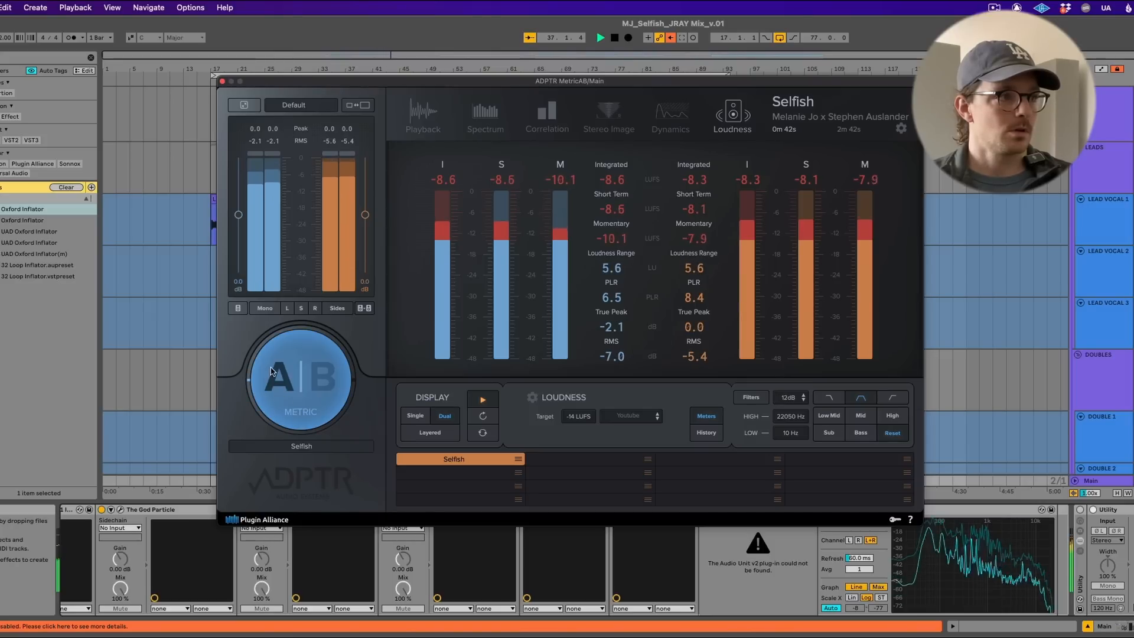
pyautogui.click(222, 80)
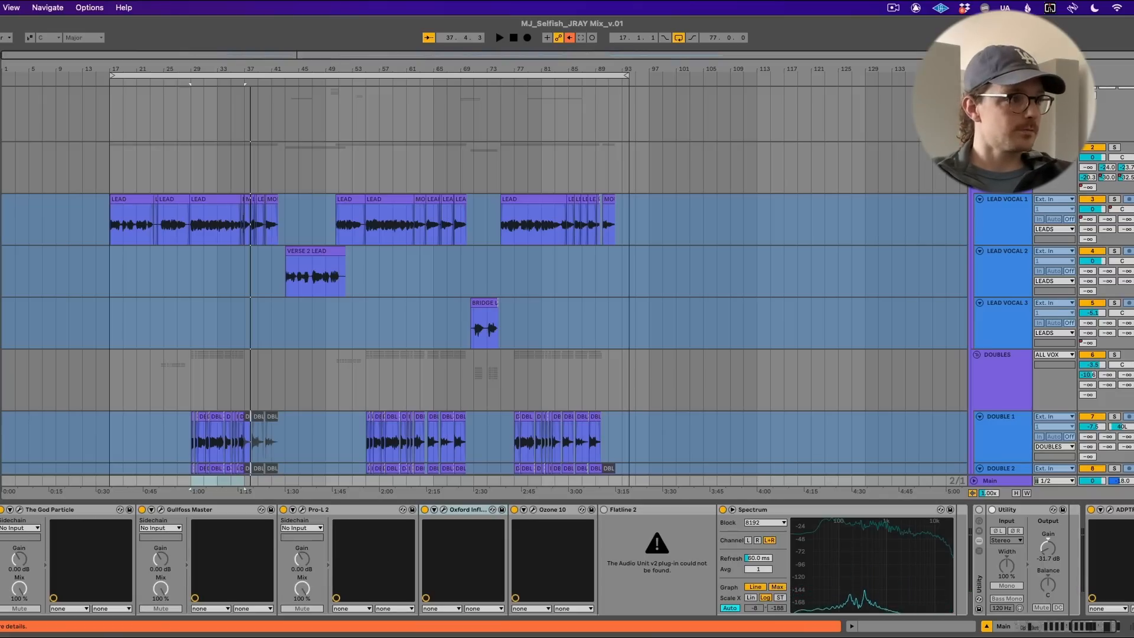
# - Insert Spectre between Gullfoss Master and Pro-L 2, and boost its middle band 1.33 dB at about 970 Hz
pyautogui.moveTo(377, 373); pyautogui.dragTo(405, 547)
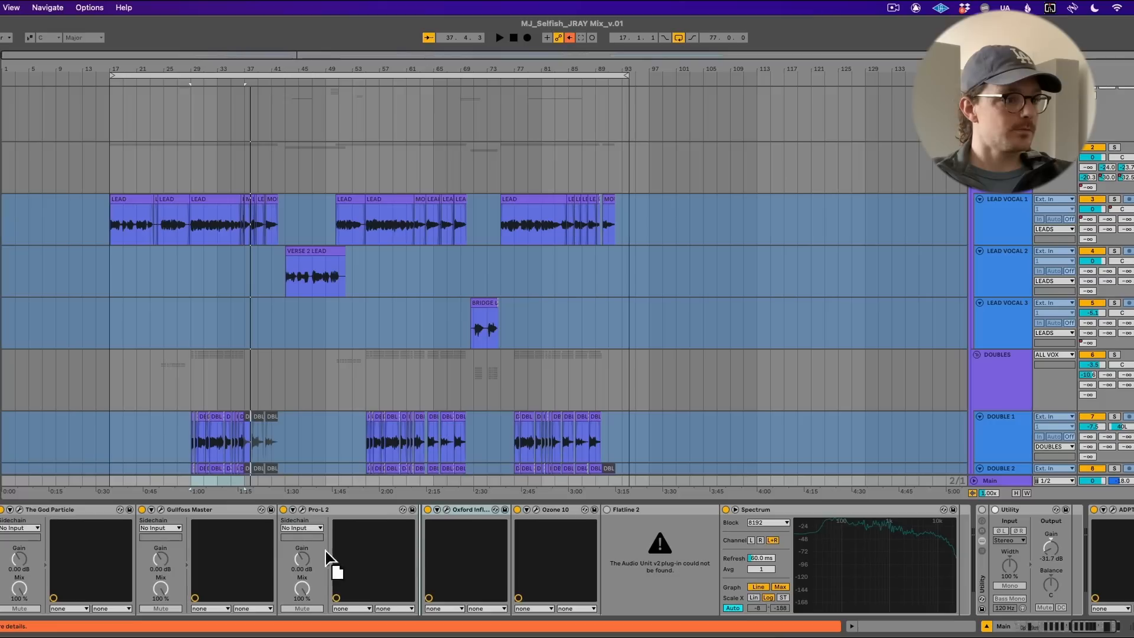
pyautogui.moveTo(325, 551); pyautogui.dragTo(307, 565)
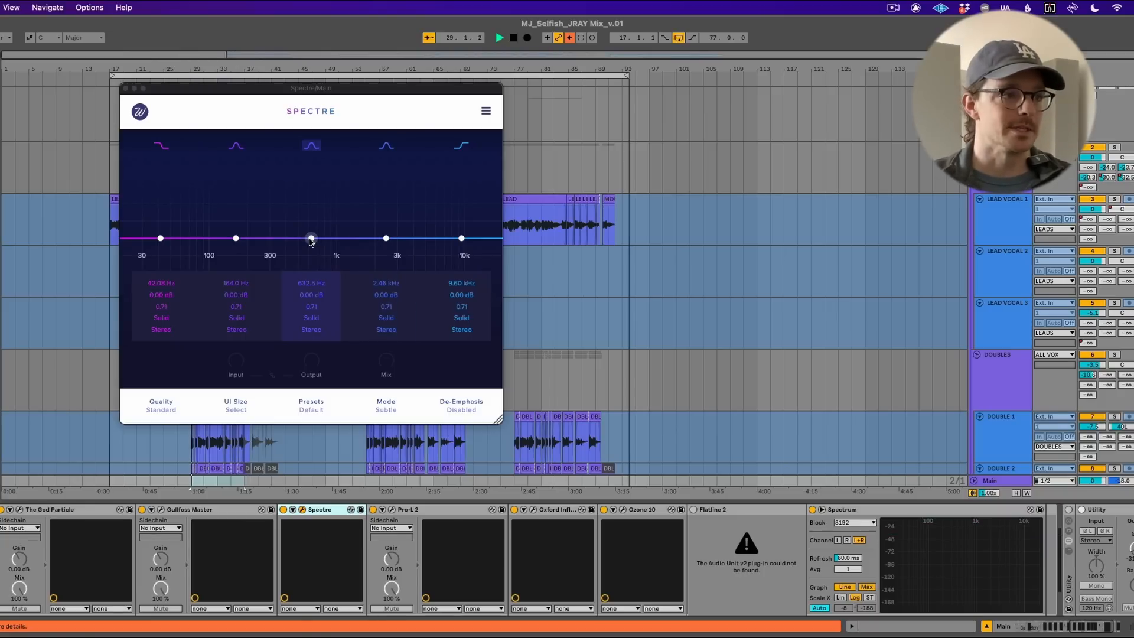
pyautogui.press('space')
pyautogui.moveTo(311, 238); pyautogui.dragTo(334, 233)
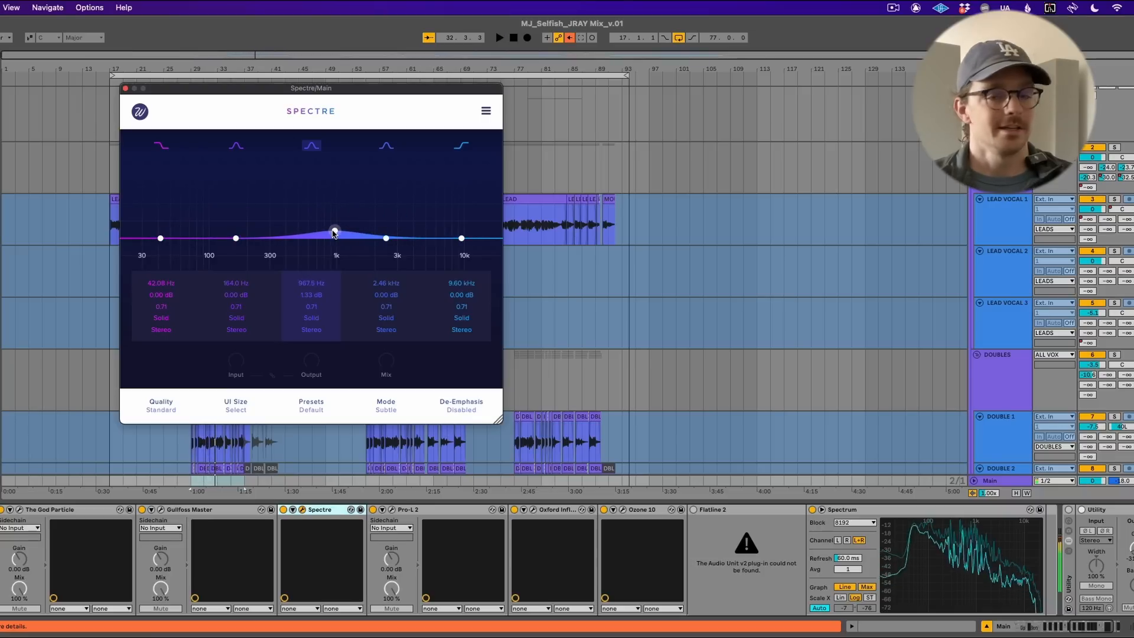
# - Set Spectre's middle band to Warm saturation and move it to 11.15 kHz
pyautogui.click(311, 319)
pyautogui.click(329, 345)
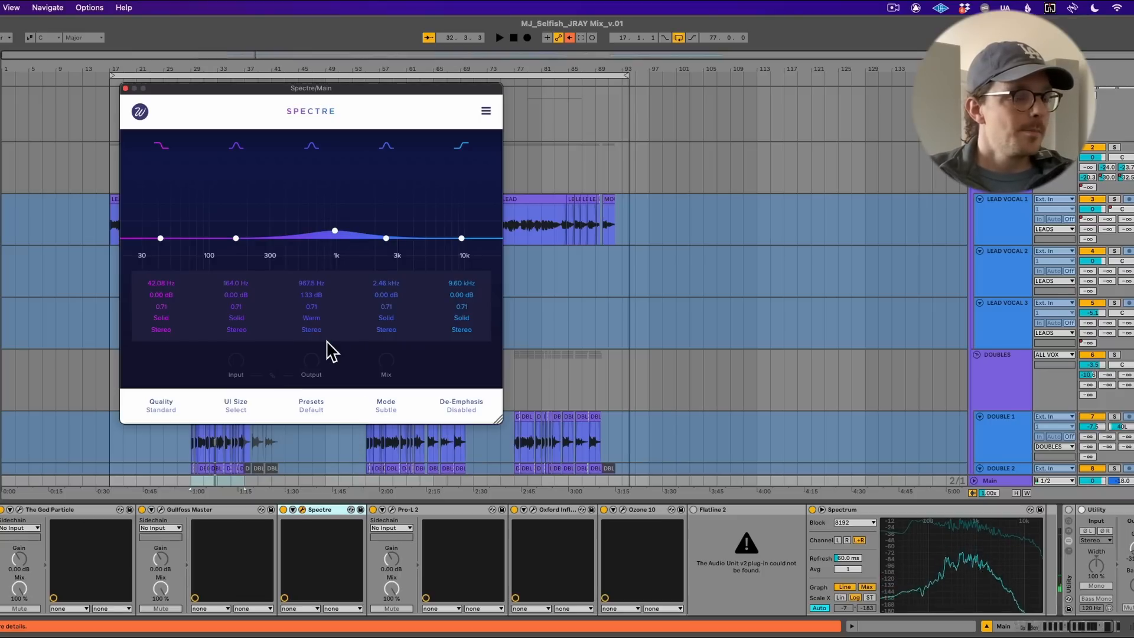
pyautogui.moveTo(331, 232); pyautogui.dragTo(471, 238)
pyautogui.click(469, 304)
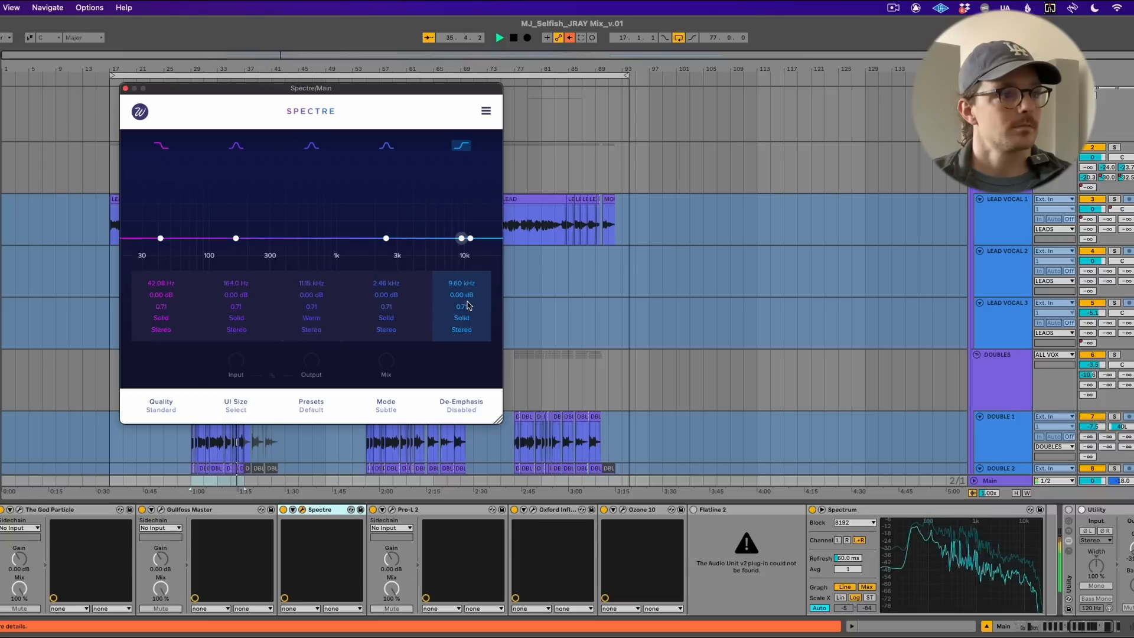
# - Bypass Spectre and delete it from the Main track's device chain
pyautogui.click(284, 509)
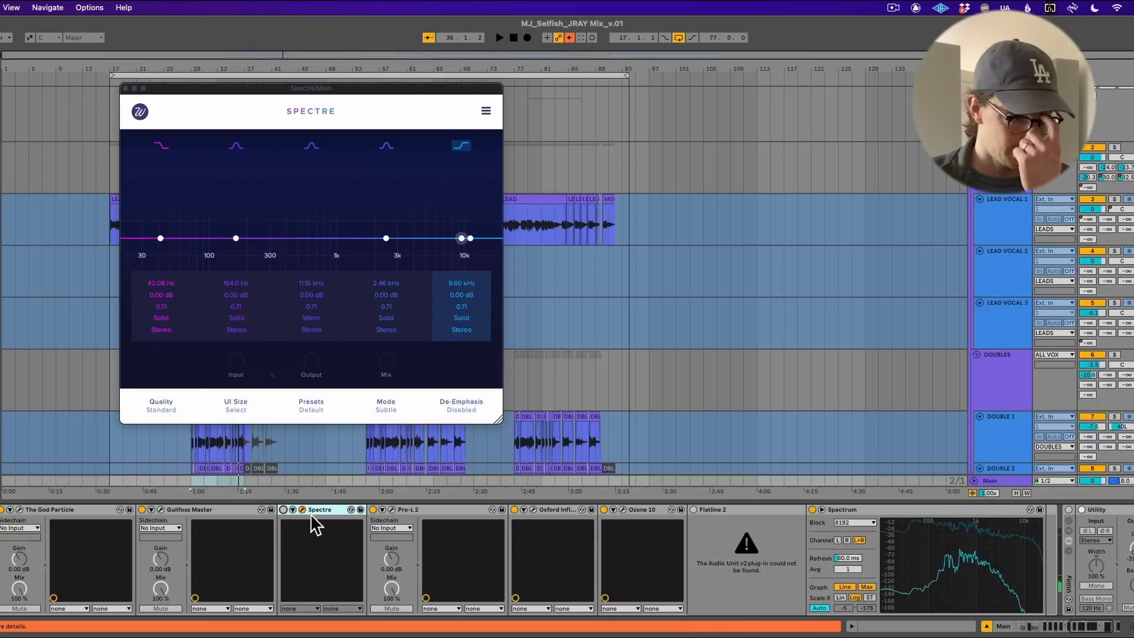
pyautogui.click(292, 510)
pyautogui.click(293, 510)
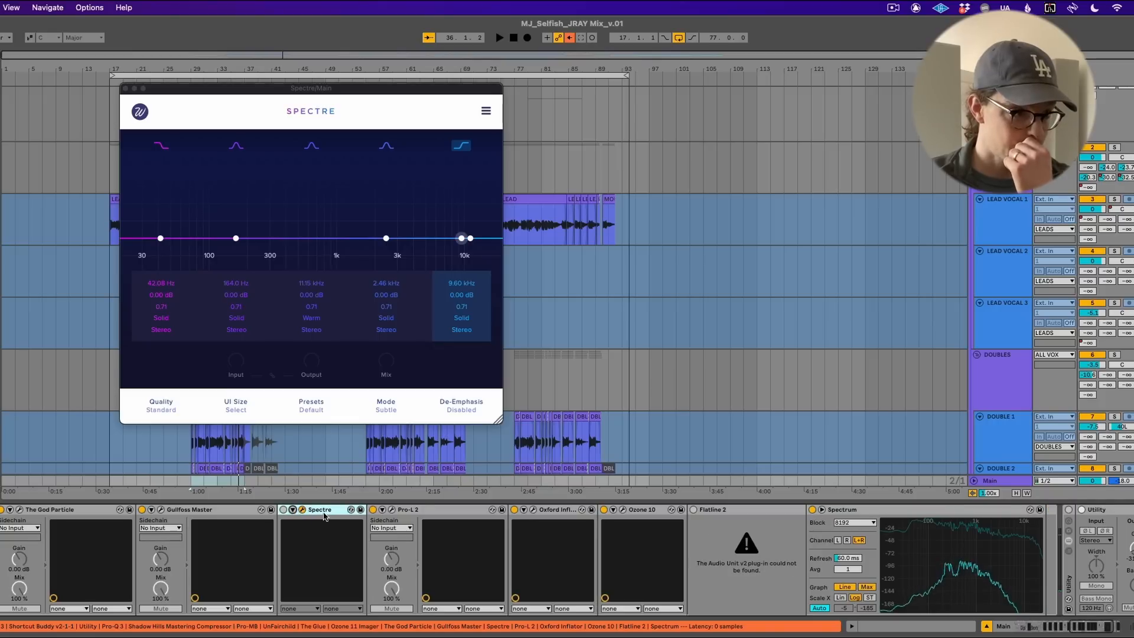
pyautogui.rightClick(324, 516)
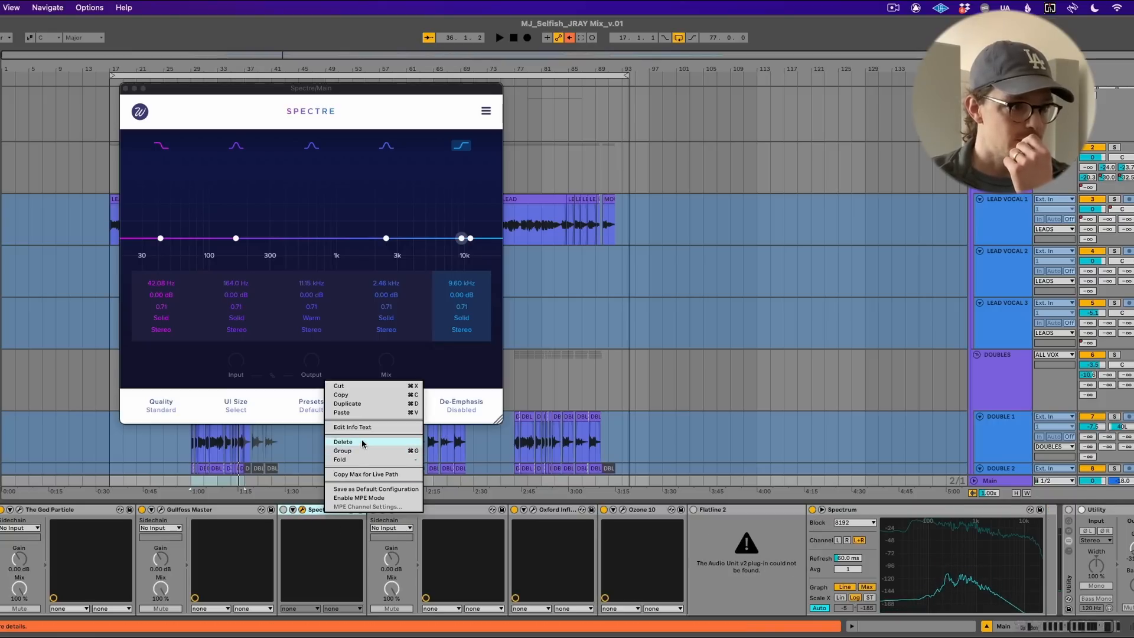
pyautogui.click(343, 442)
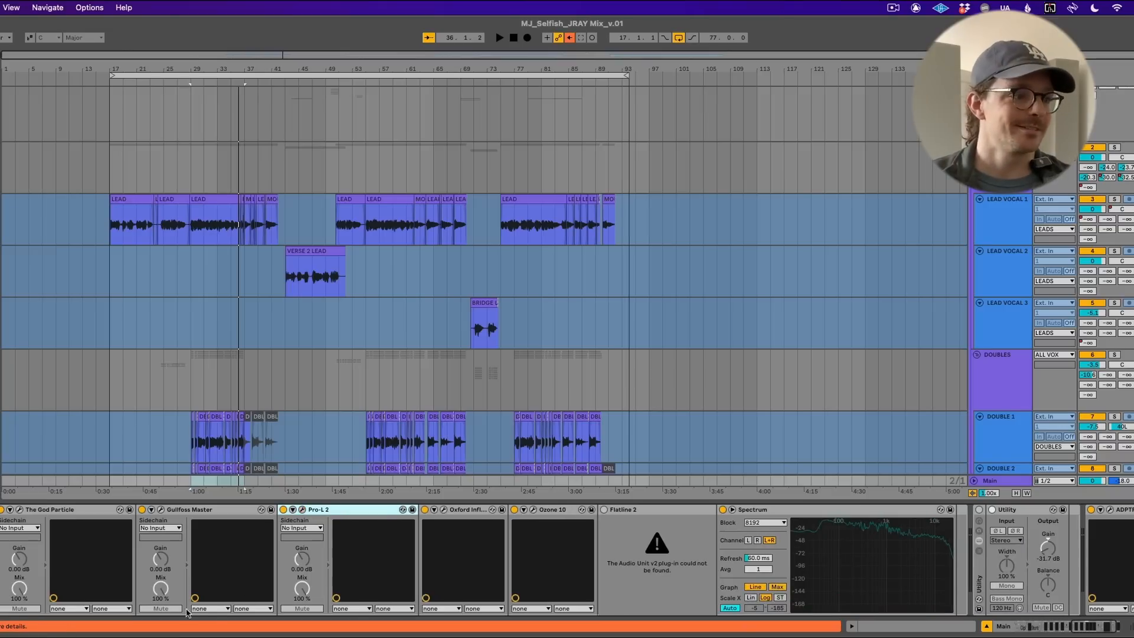
# - Play the chorus briefly and look over the arrangement's tracks from the lead vocals to the FX group and back
pyautogui.hscroll(-3, 217, 611)
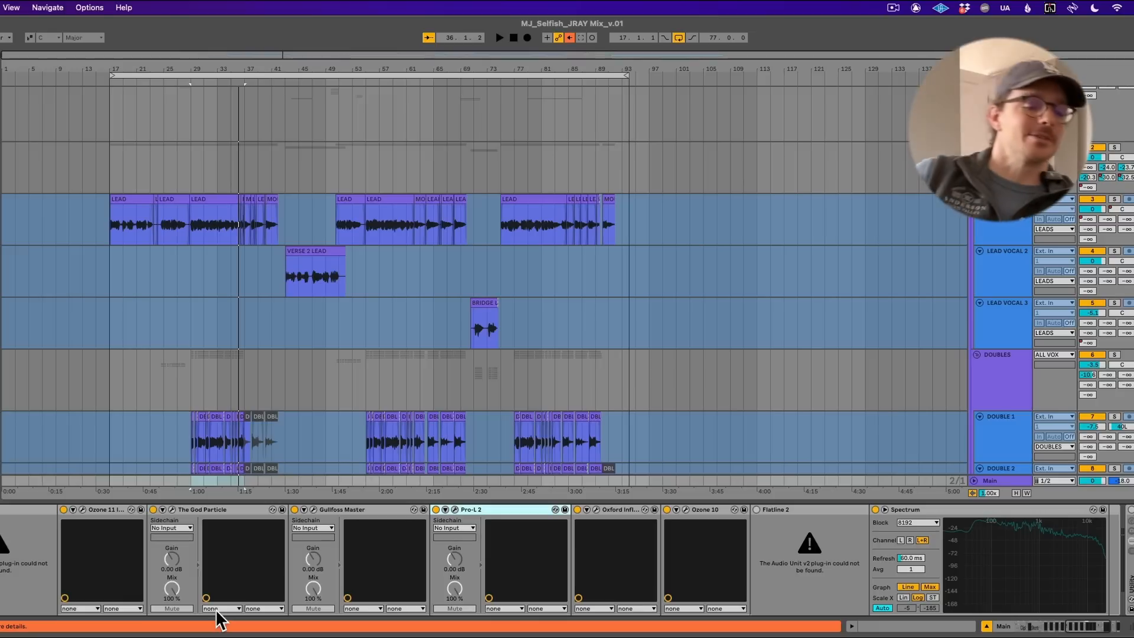
pyautogui.press('space')
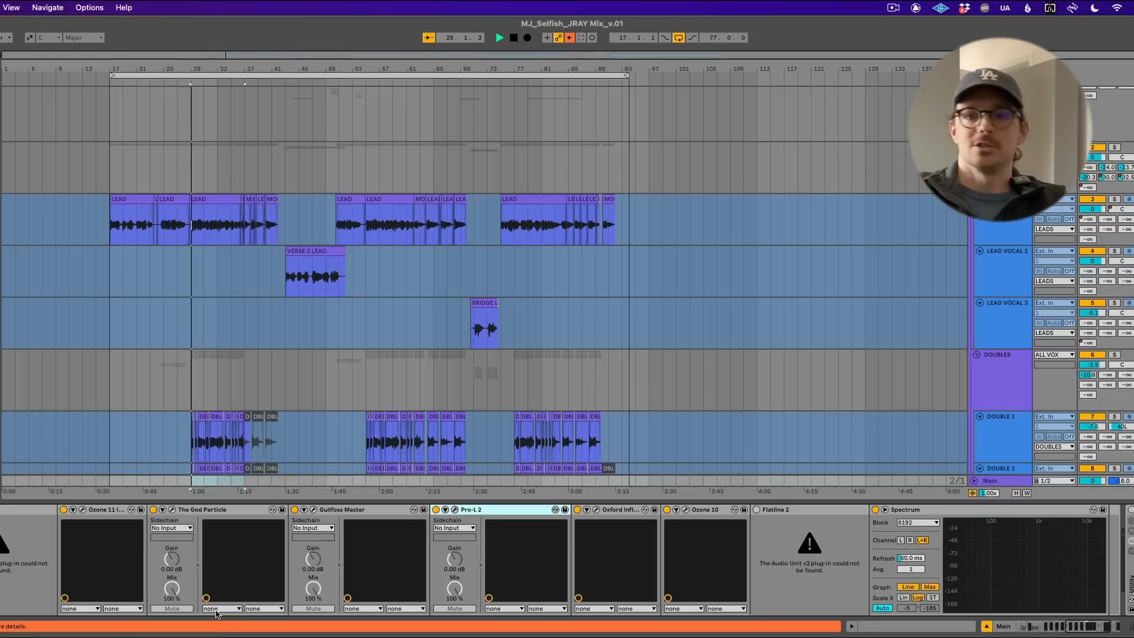
pyautogui.scroll(-10, 480, 442)
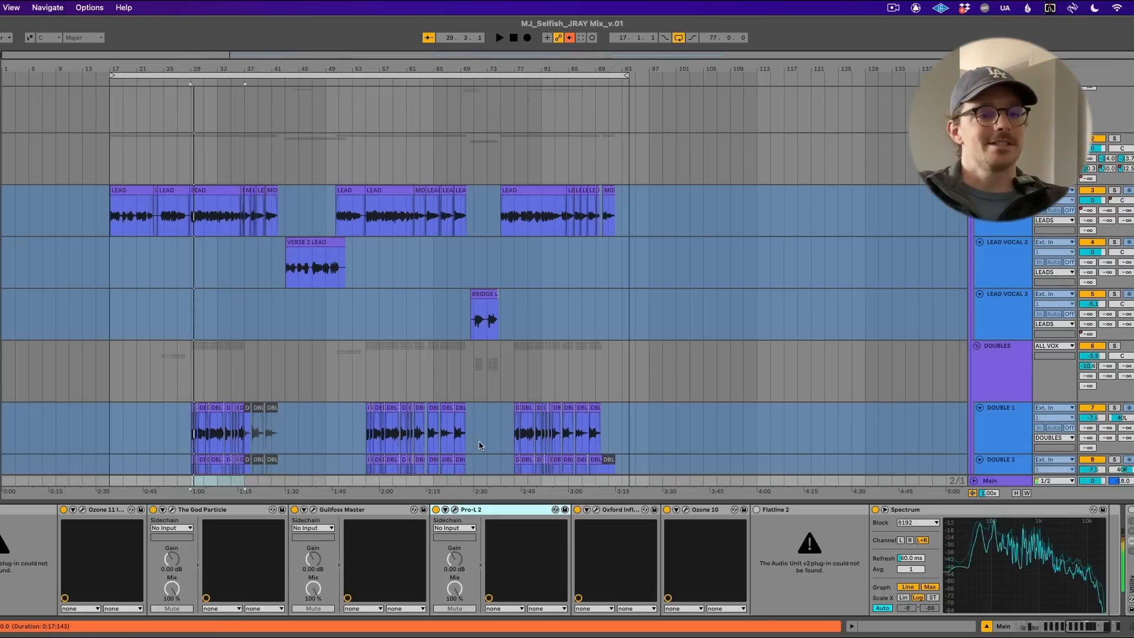
pyautogui.scroll(-15, 479, 441)
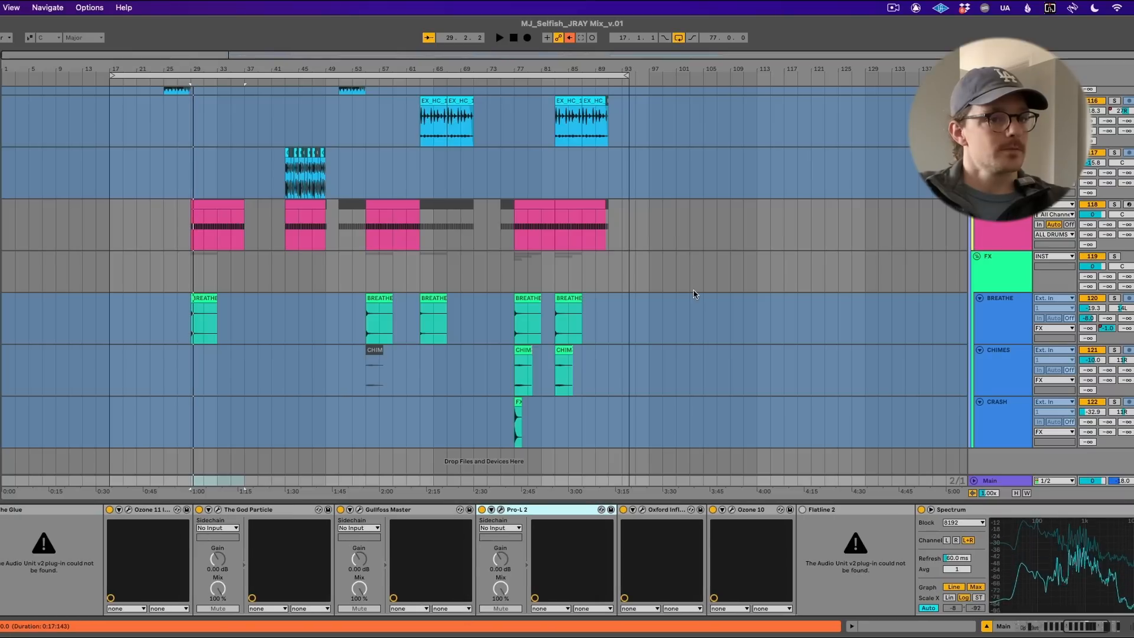
pyautogui.scroll(15, 694, 293)
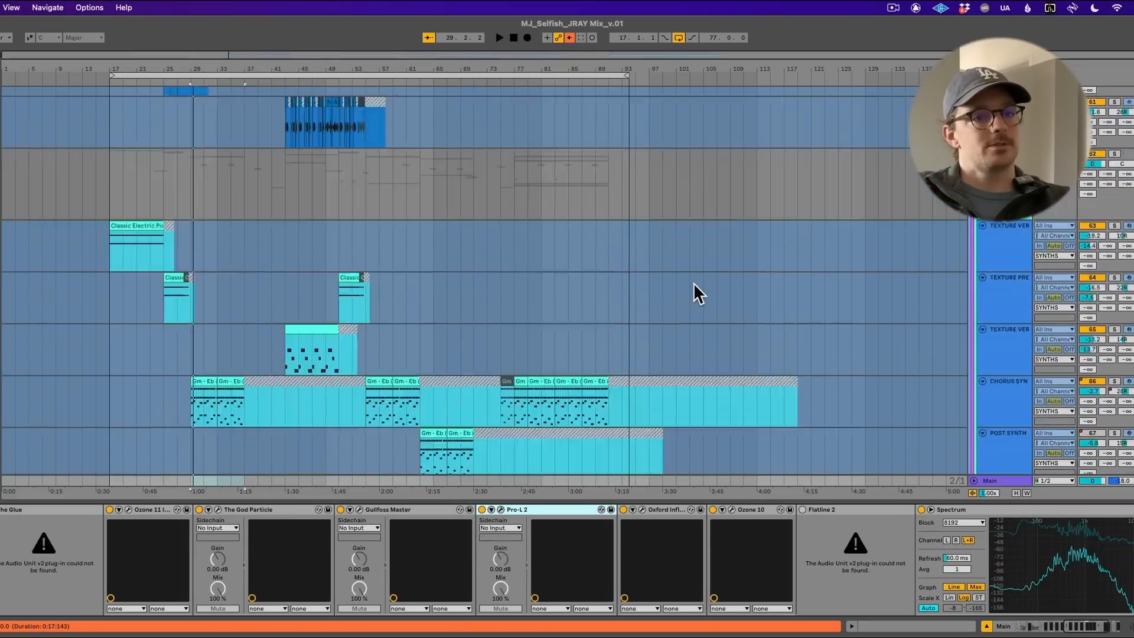
pyautogui.scroll(15, 693, 283)
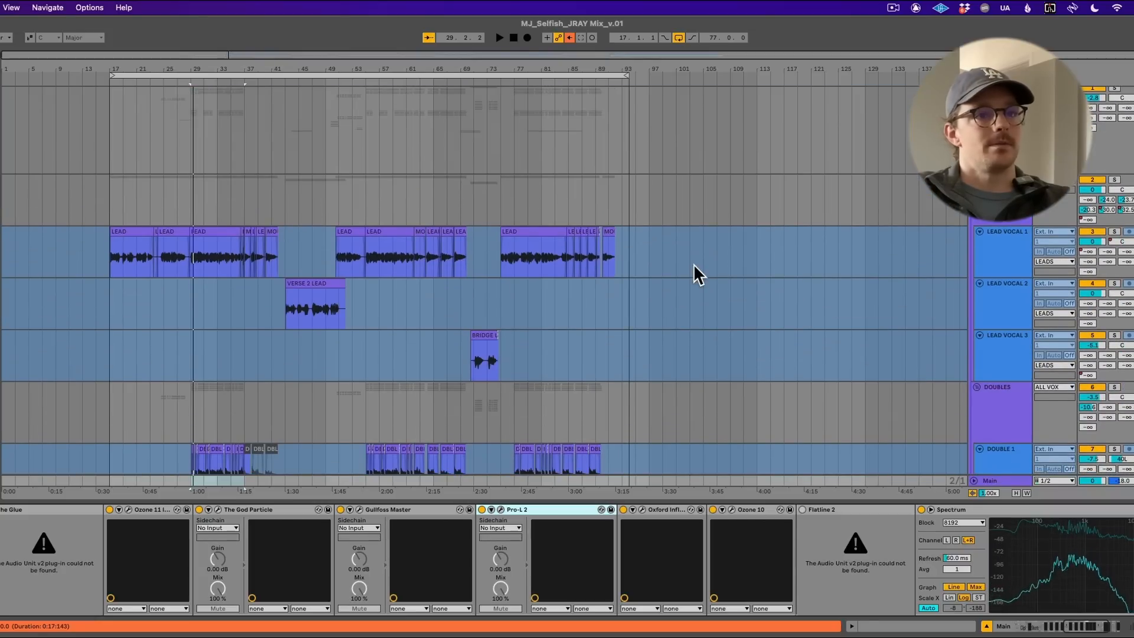
pyautogui.scroll(1, 693, 263)
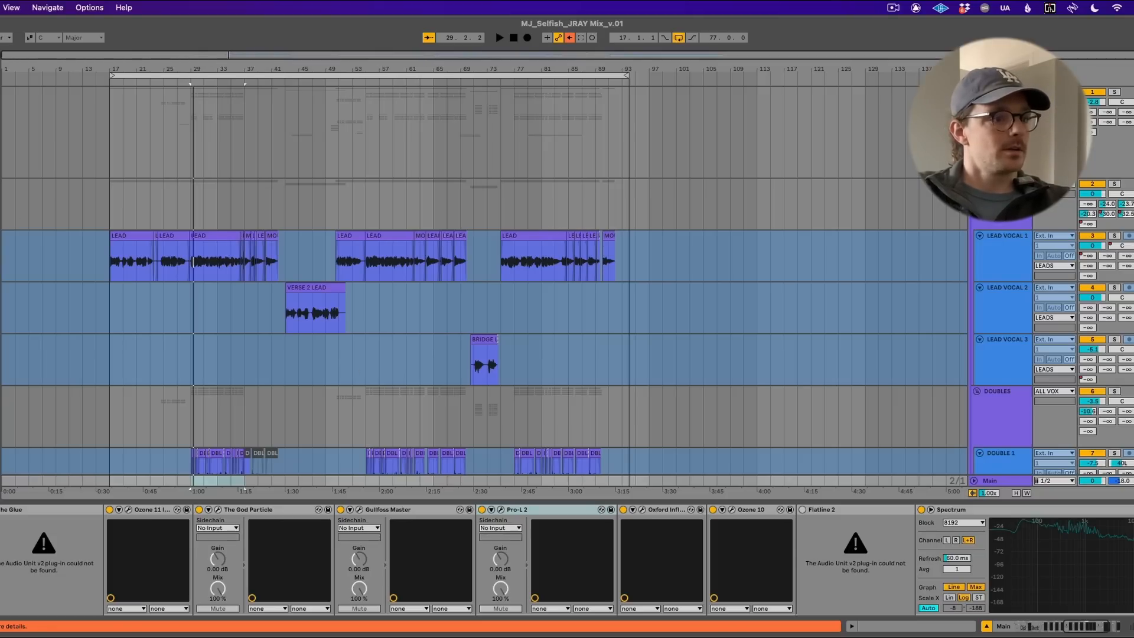
# - Insert Gold Clip between Oxford Inflator and Ozone 10 on the Main track, and turn off its Classic clipper during playback
pyautogui.moveTo(480, 569)
pyautogui.mouseDown()
pyautogui.moveTo(653, 590)
pyautogui.moveTo(707, 572)
pyautogui.mouseUp()
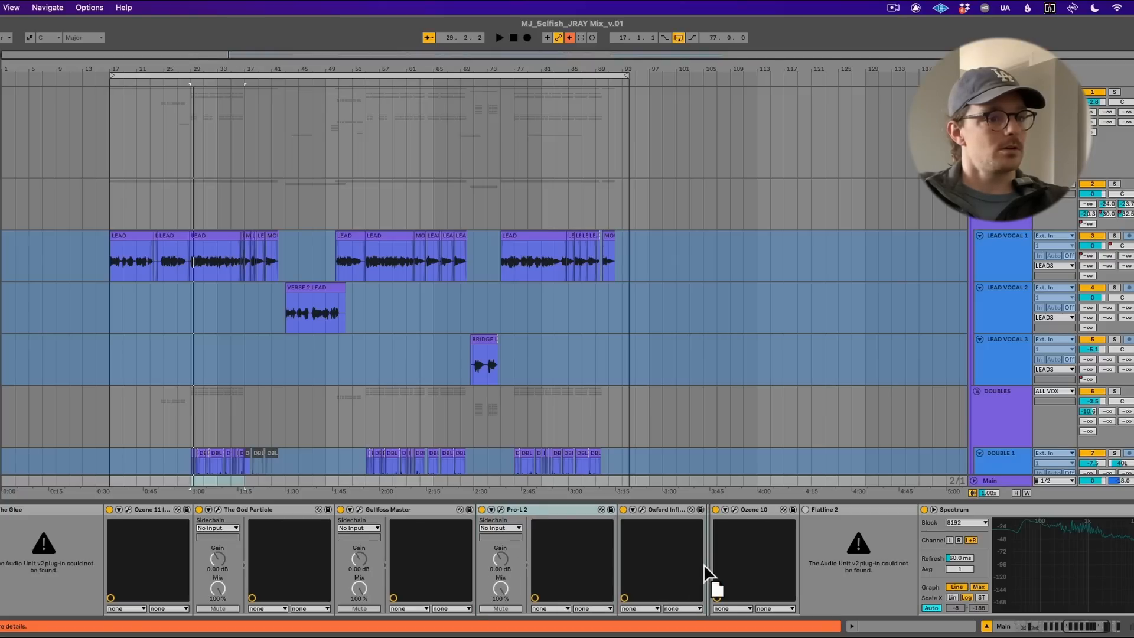
pyautogui.moveTo(707, 572)
pyautogui.mouseDown()
pyautogui.moveTo(526, 569)
pyautogui.moveTo(717, 580)
pyautogui.mouseUp()
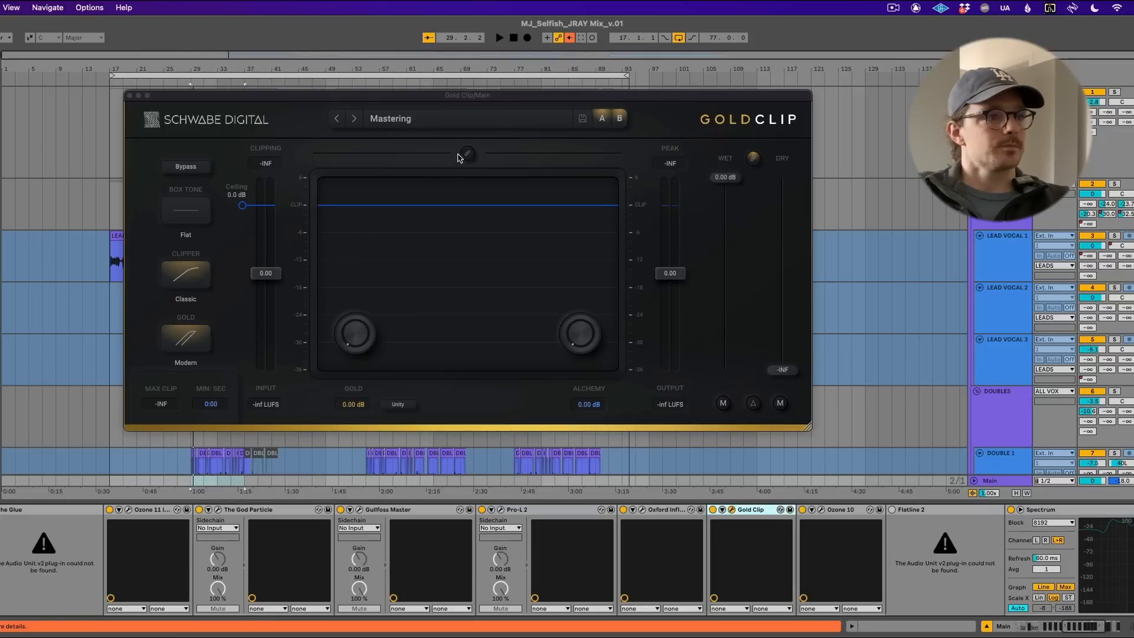
pyautogui.click(469, 153)
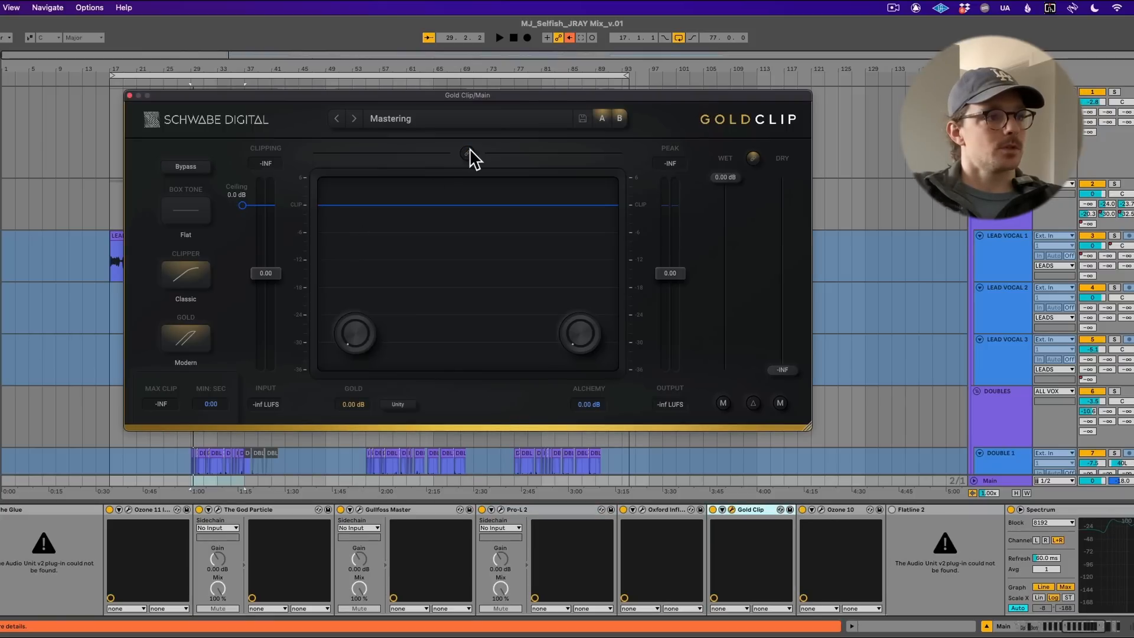
pyautogui.press('space')
pyautogui.moveTo(273, 275)
pyautogui.mouseDown()
pyautogui.moveTo(272, 254)
pyautogui.moveTo(278, 275)
pyautogui.mouseUp()
pyautogui.click(193, 279)
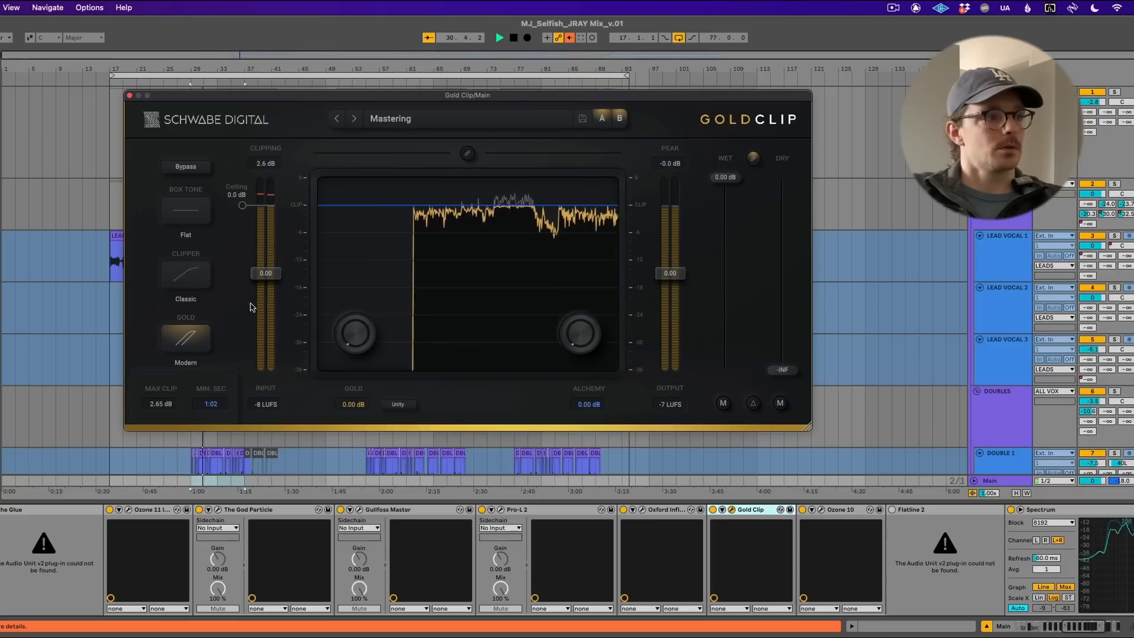
# - Try Gold Clip's Gold amount up to 2.50 dB, reset it, and set it to 0.73 dB
pyautogui.moveTo(369, 353); pyautogui.dragTo(378, 243)
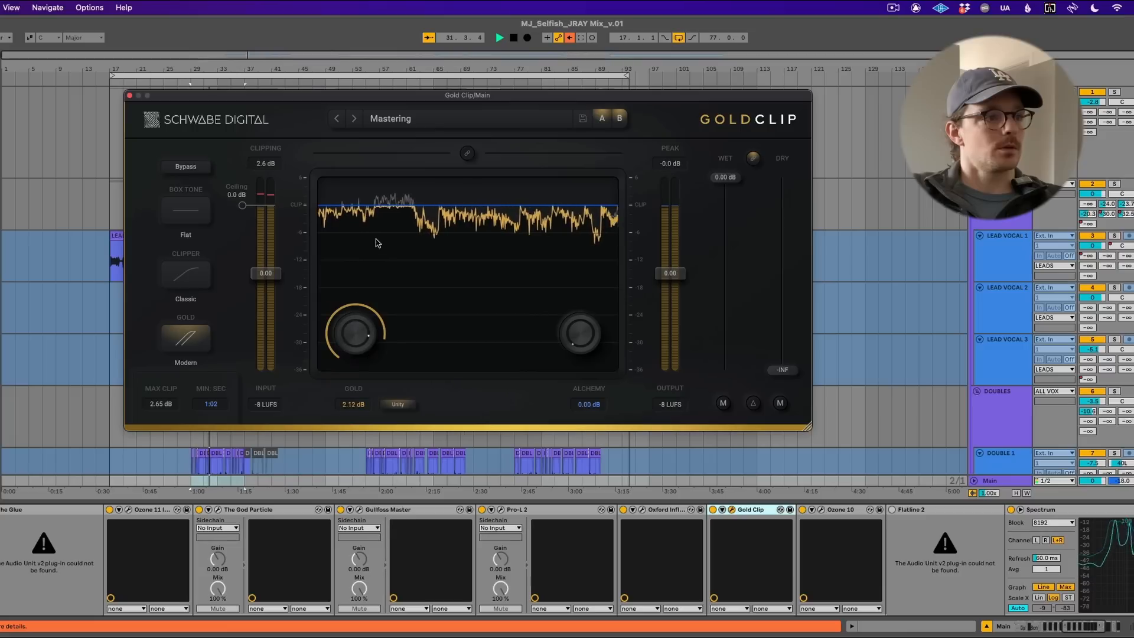
pyautogui.moveTo(366, 321); pyautogui.dragTo(367, 270)
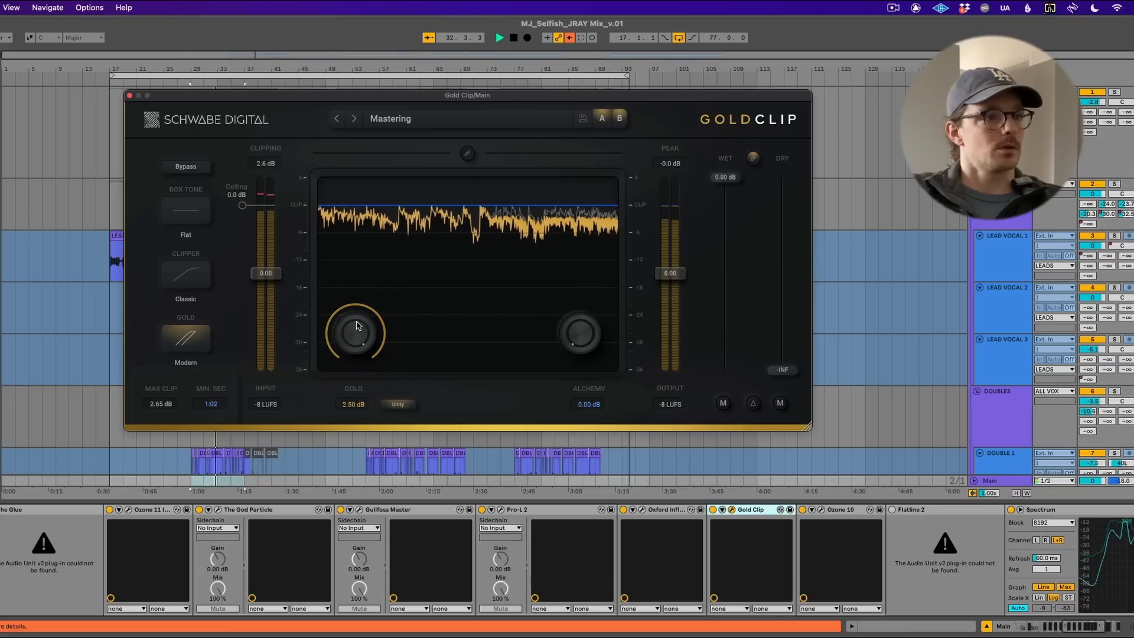
pyautogui.moveTo(356, 324); pyautogui.dragTo(357, 328)
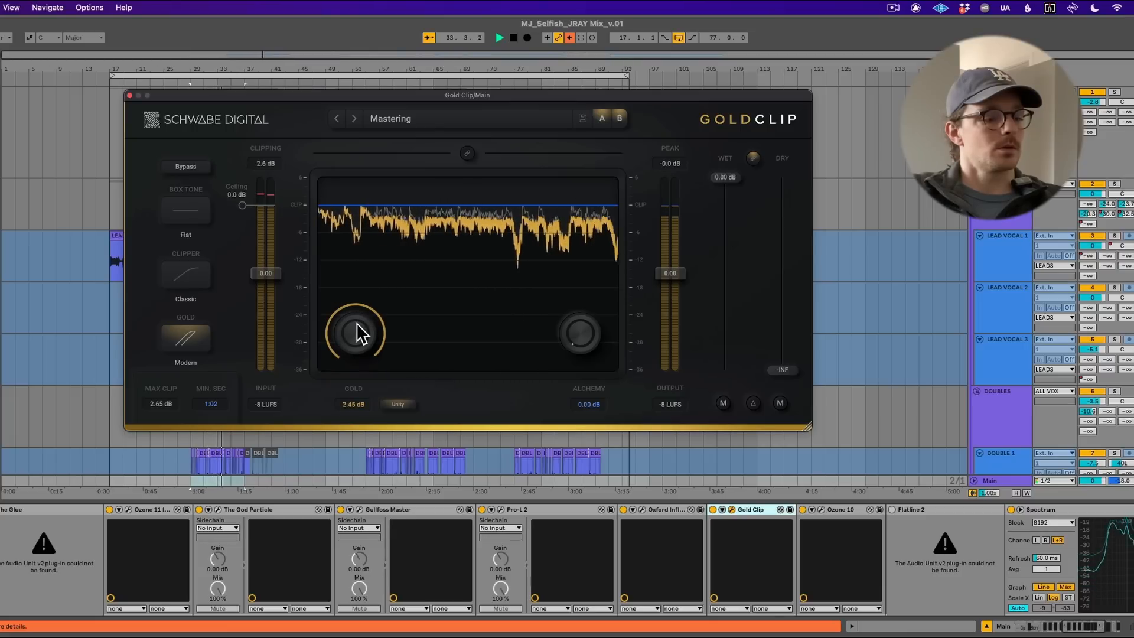
pyautogui.doubleClick(356, 323)
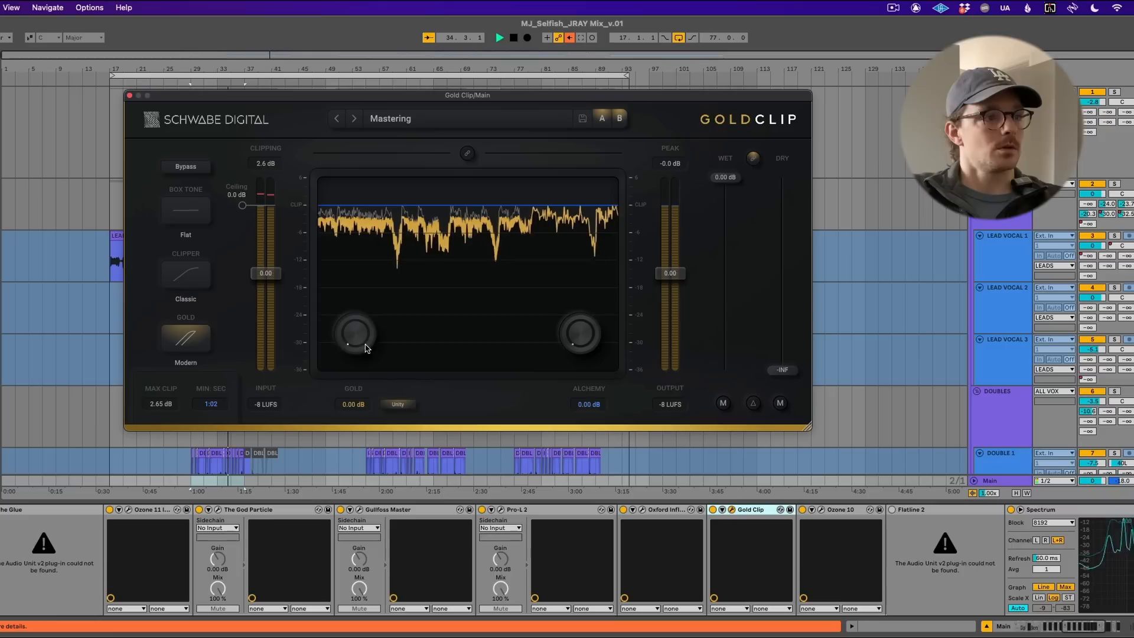
pyautogui.moveTo(366, 348); pyautogui.dragTo(373, 302)
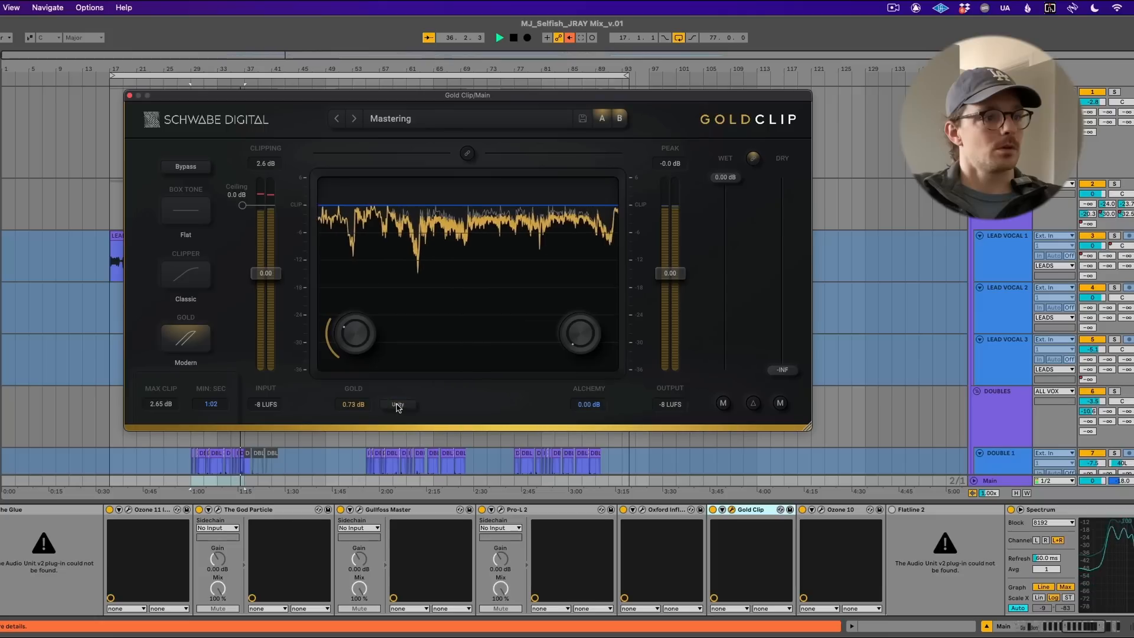
# - Replay the chorus while trying Gold Clip's Alchemy at up to 0.84 dB, and return it to 0 dB
pyautogui.press('space')
pyautogui.moveTo(588, 342); pyautogui.dragTo(593, 236)
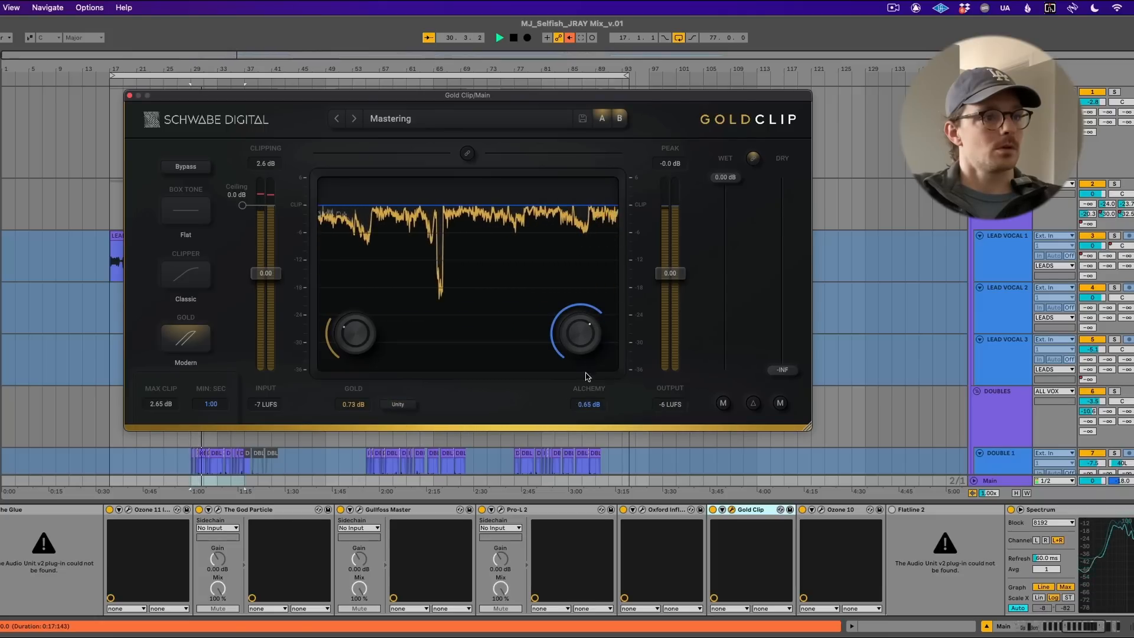
pyautogui.moveTo(587, 375); pyautogui.dragTo(582, 429)
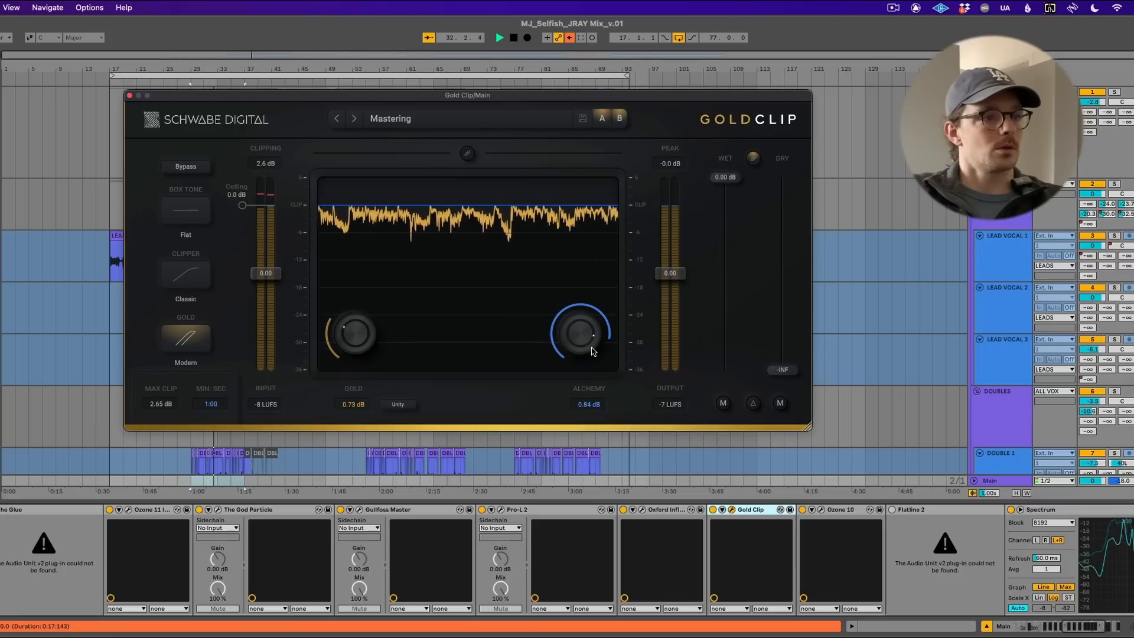
pyautogui.moveTo(589, 413); pyautogui.dragTo(583, 454)
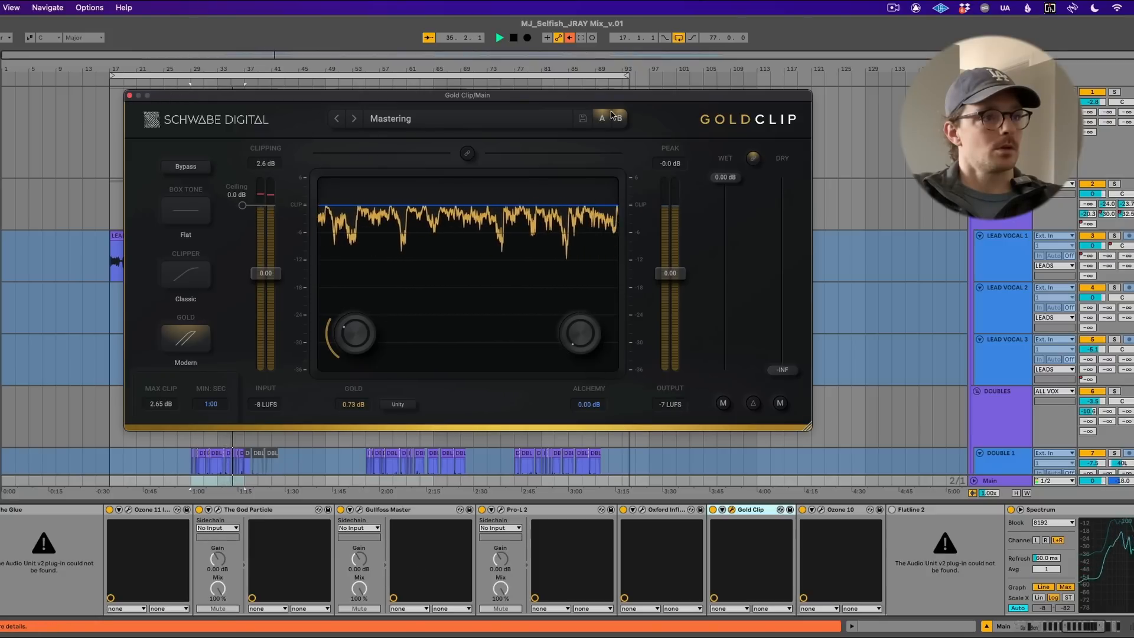
# - Bypass Gold Clip, compare the mix with Oxford Inflator on and off, and leave Oxford Inflator bypassed
pyautogui.click(713, 509)
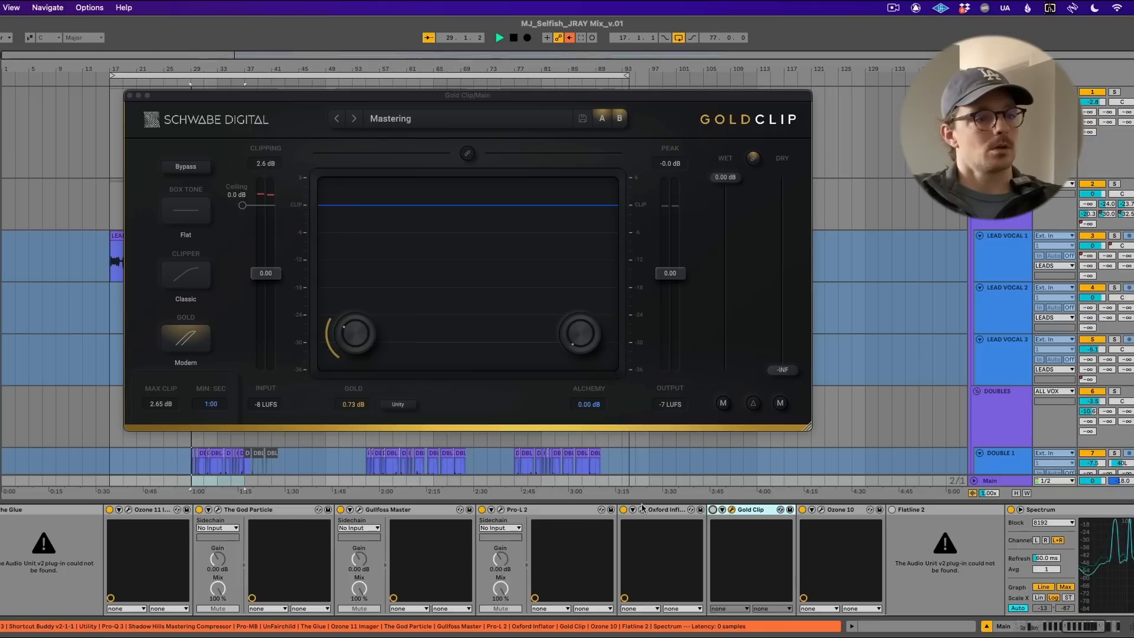
pyautogui.click(623, 510)
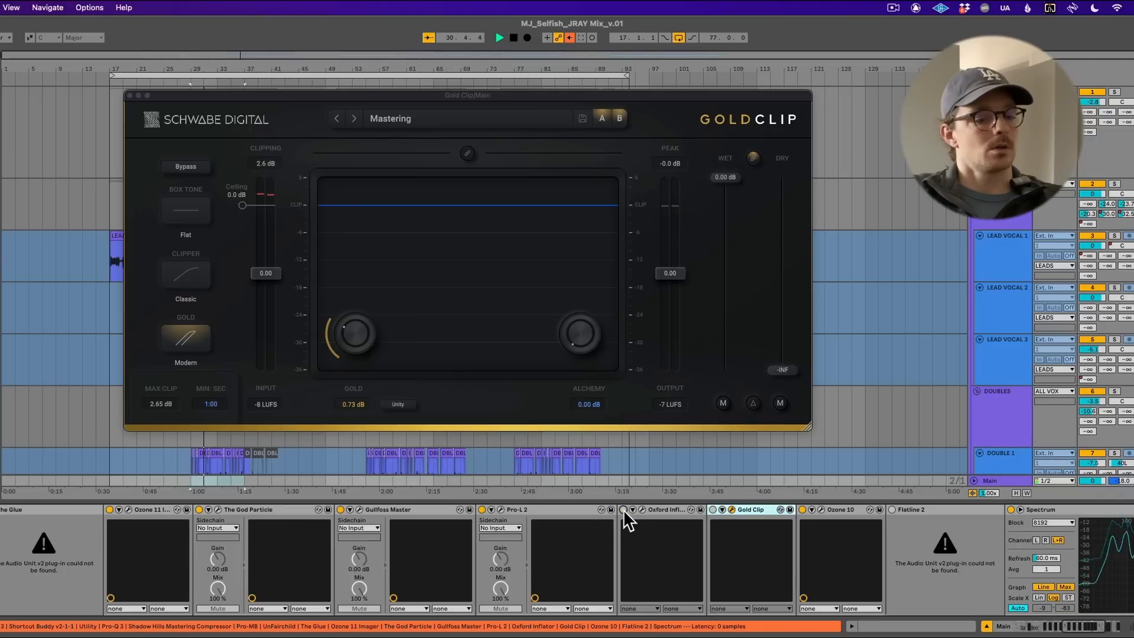
pyautogui.click(623, 509)
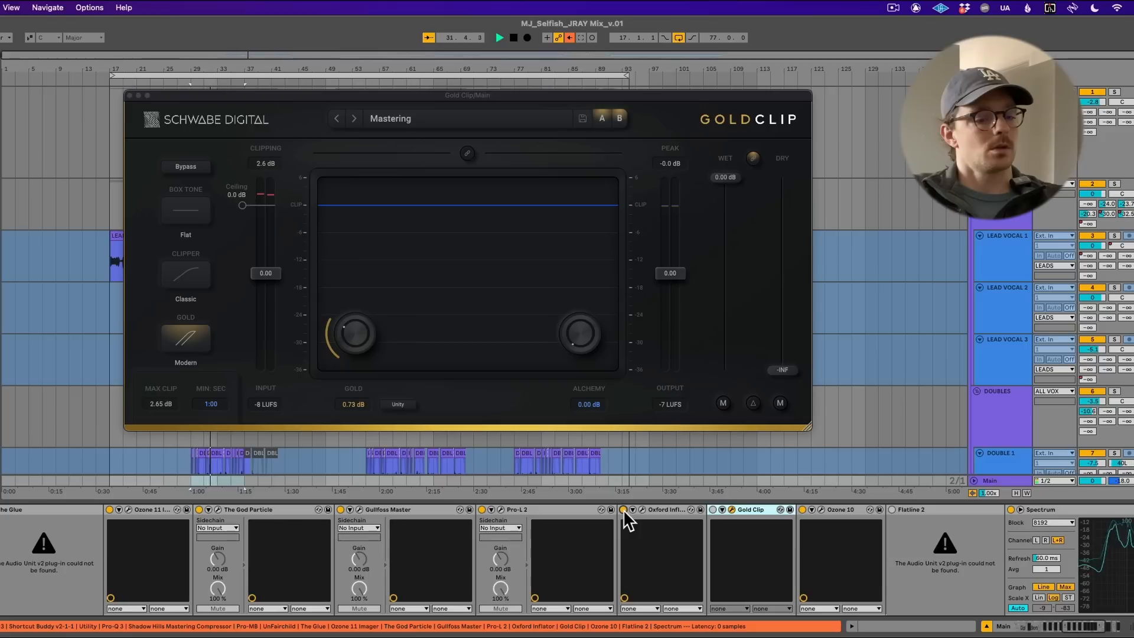
pyautogui.click(623, 509)
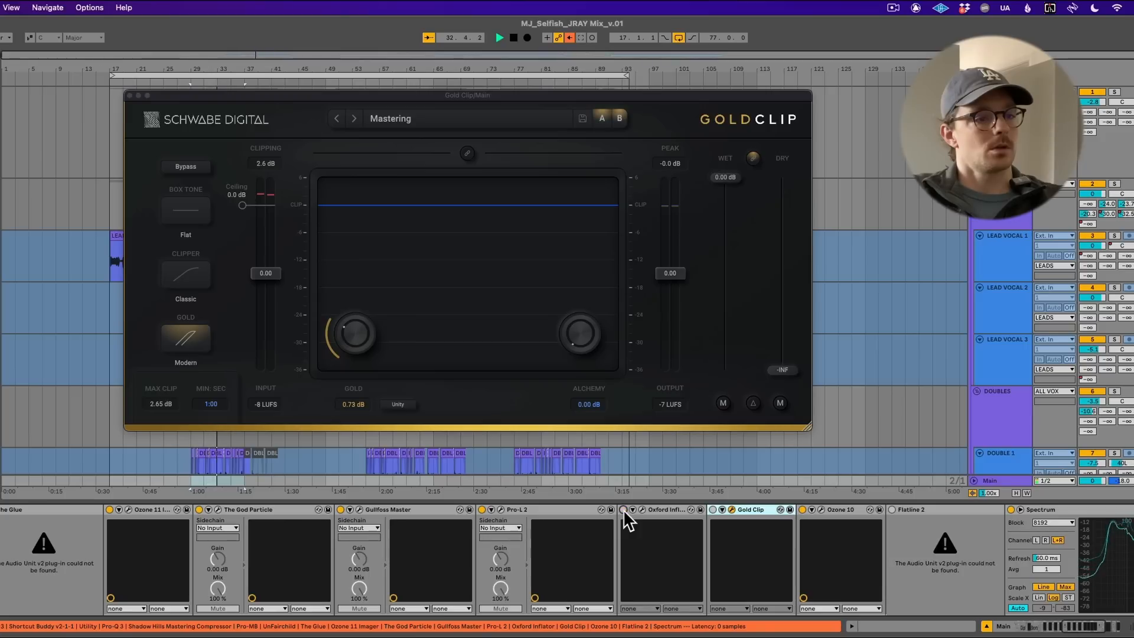
pyautogui.click(130, 96)
# - Open Pro-Q 3 near the start of the Main chain and compare playback with it bypassed and active
pyautogui.hscroll(-5, 355, 596)
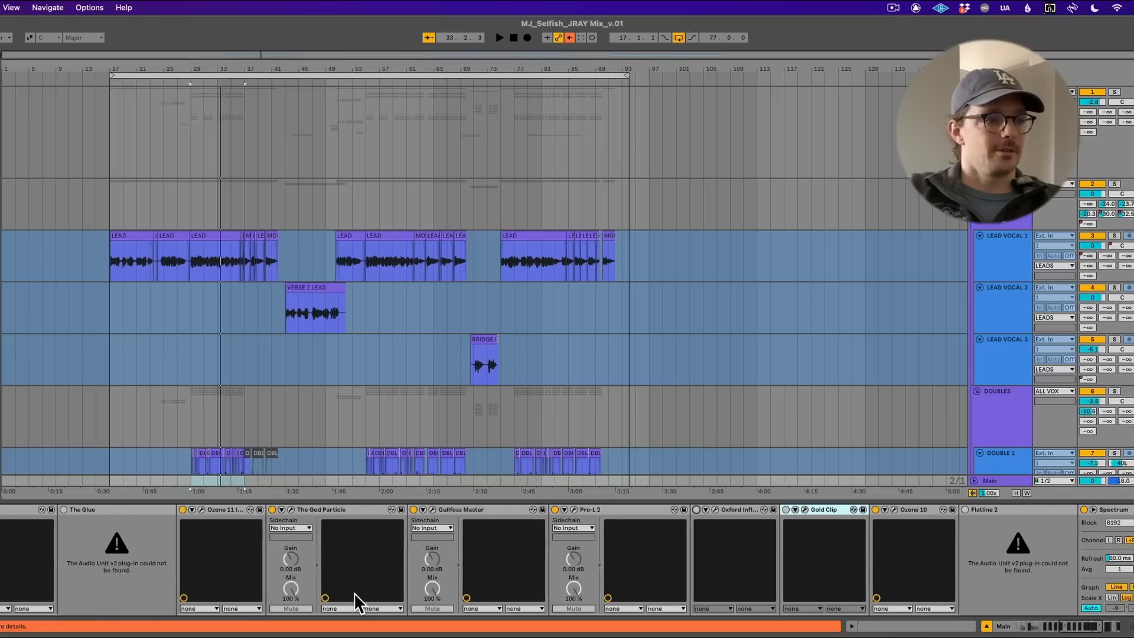
pyautogui.hscroll(-6, 353, 593)
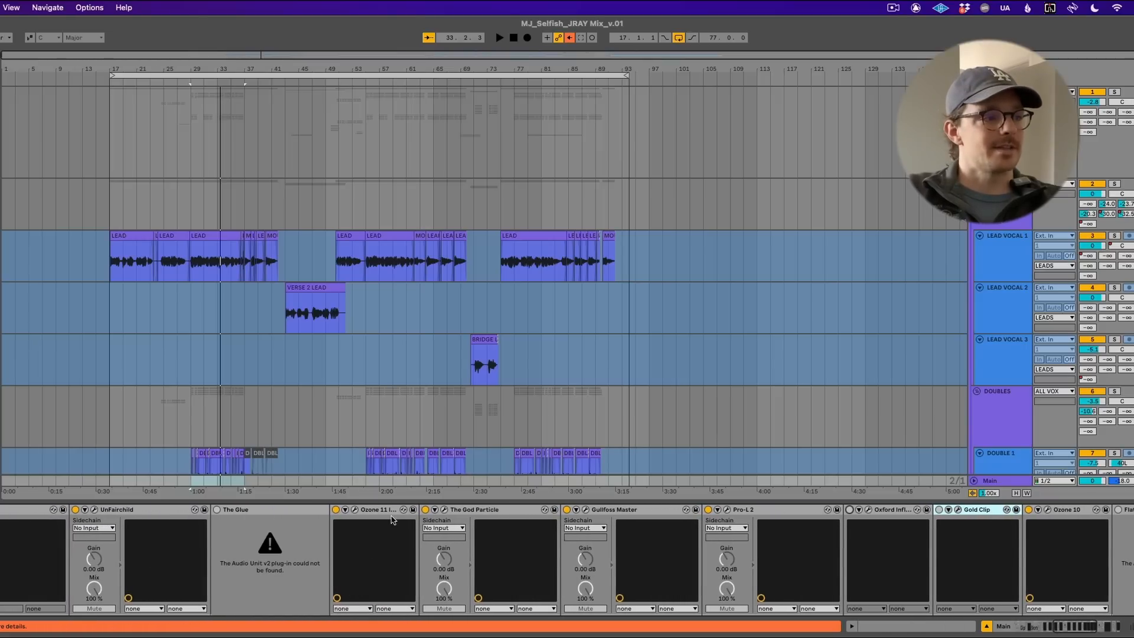
pyautogui.hscroll(-15, 391, 515)
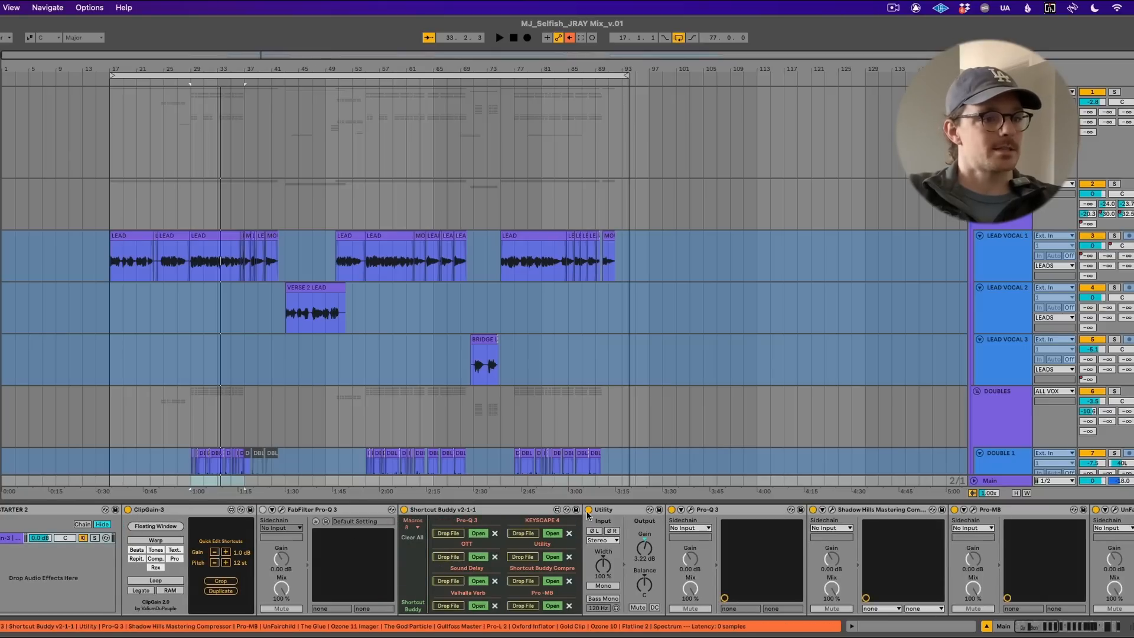
pyautogui.click(690, 509)
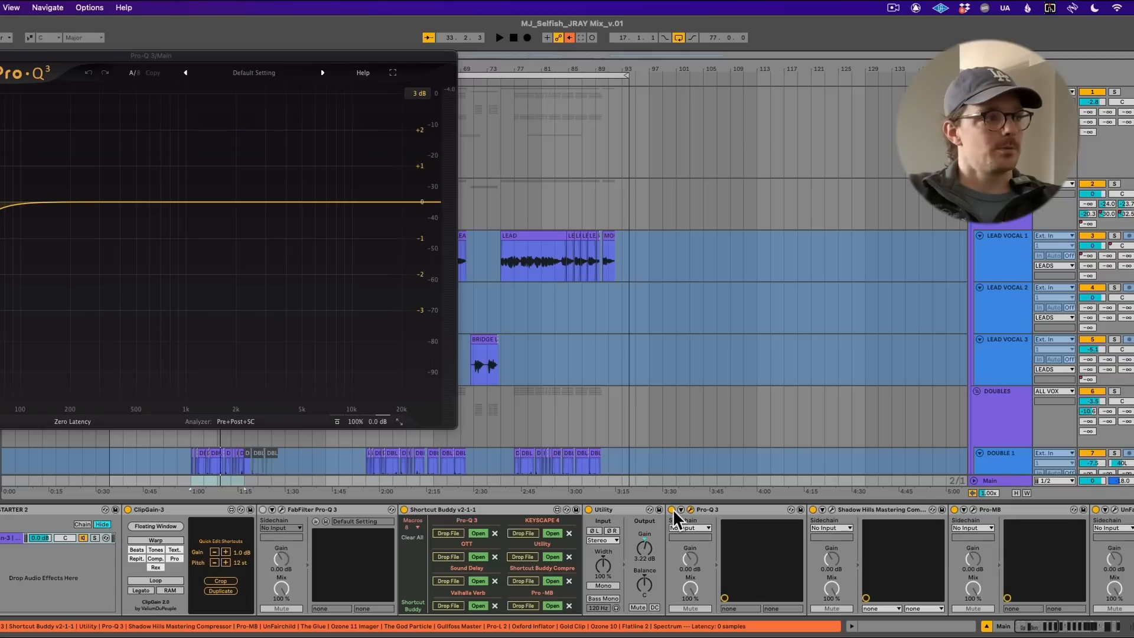
pyautogui.click(672, 509)
pyautogui.press('space')
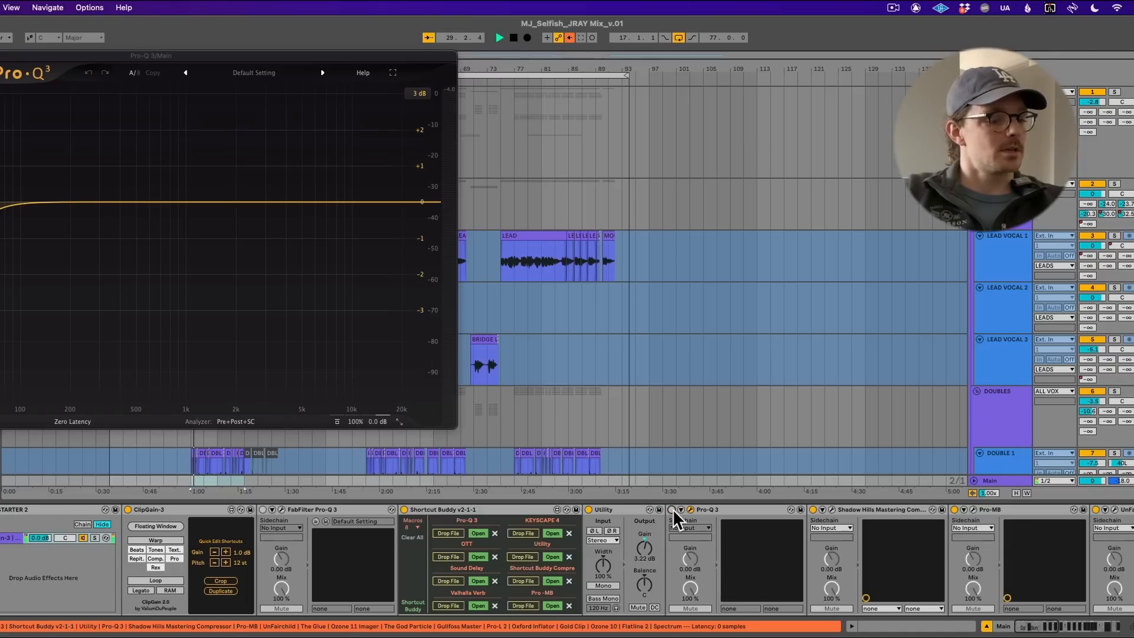
pyautogui.click(672, 509)
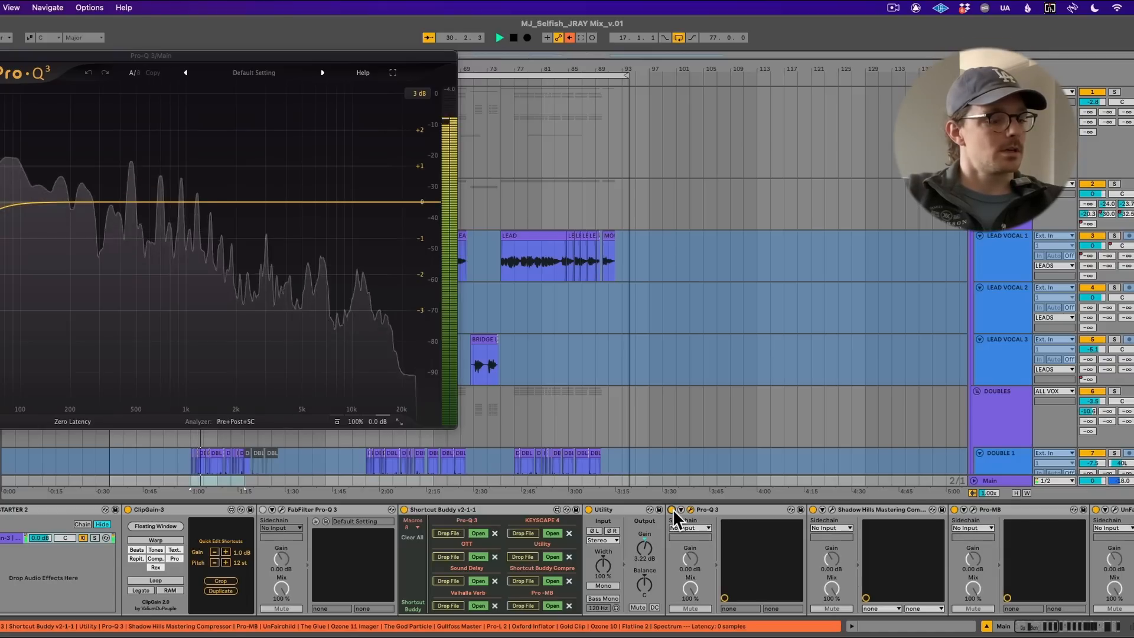
pyautogui.hscroll(10, 672, 508)
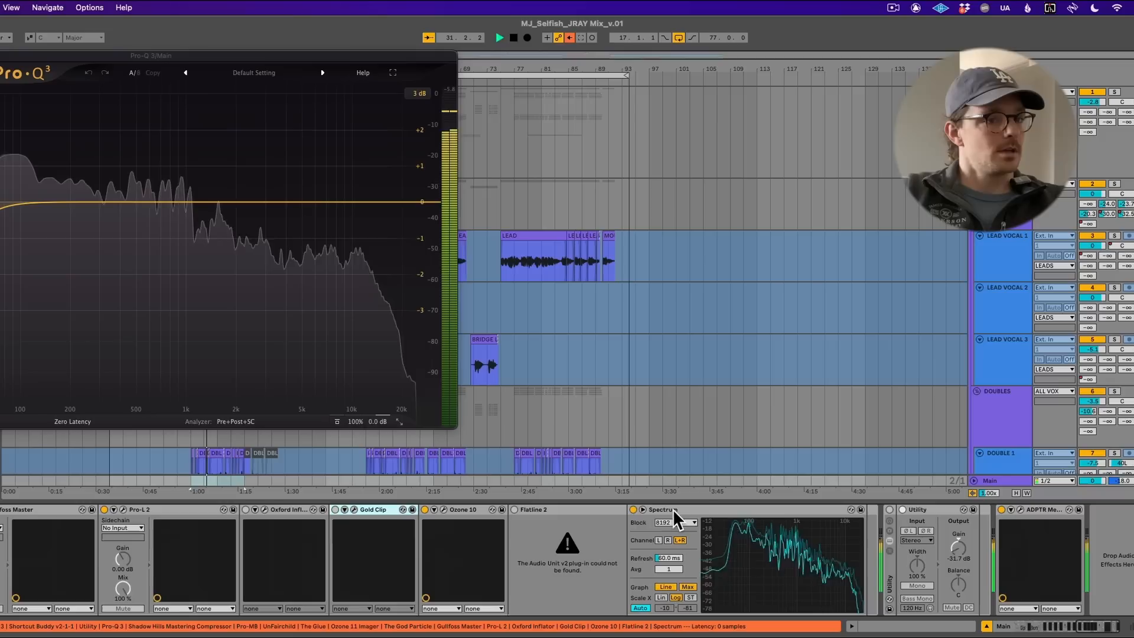
pyautogui.press('super+w')
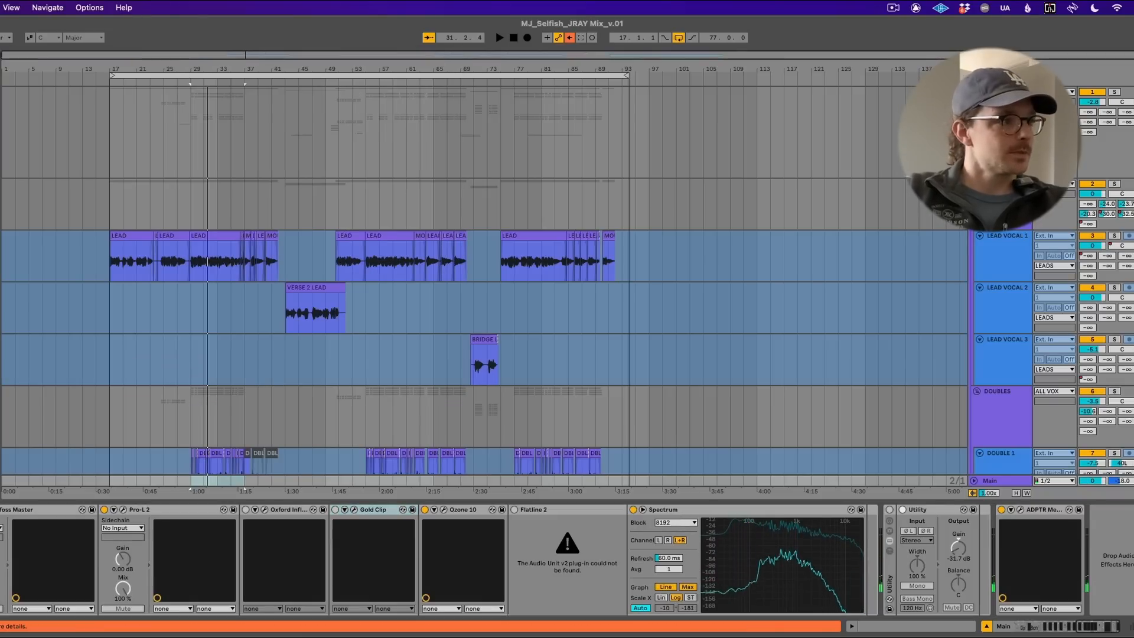
# - Insert PAZ Analyzer before MetricAB on the Main track and load a preset with 10 Hz low-frequency resolution
pyautogui.moveTo(593, 407); pyautogui.dragTo(986, 558)
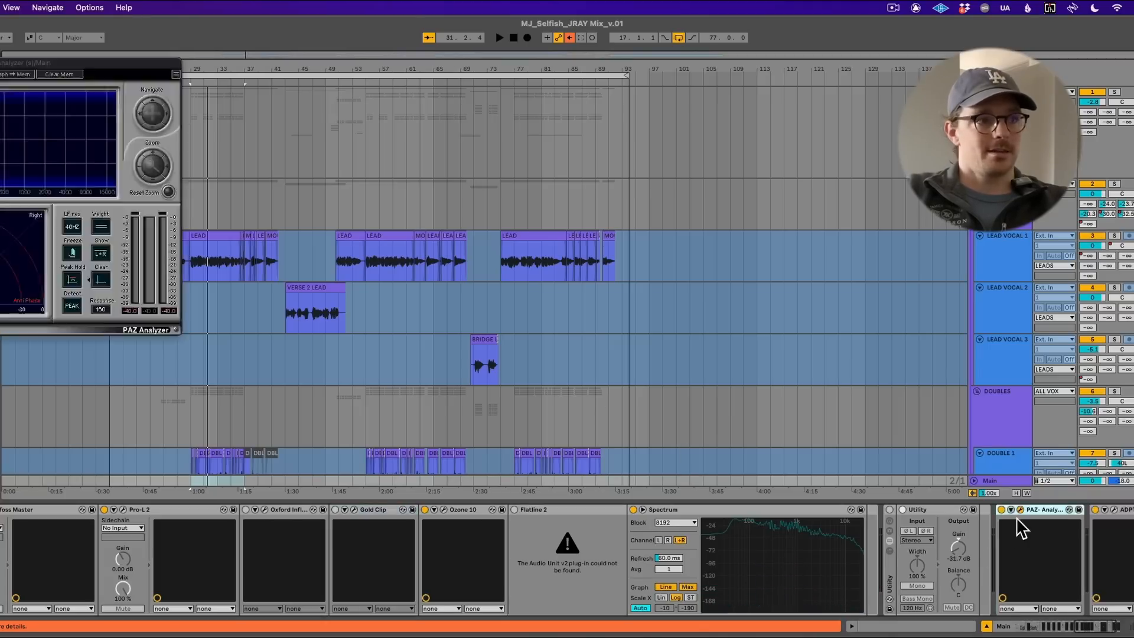
pyautogui.press('space')
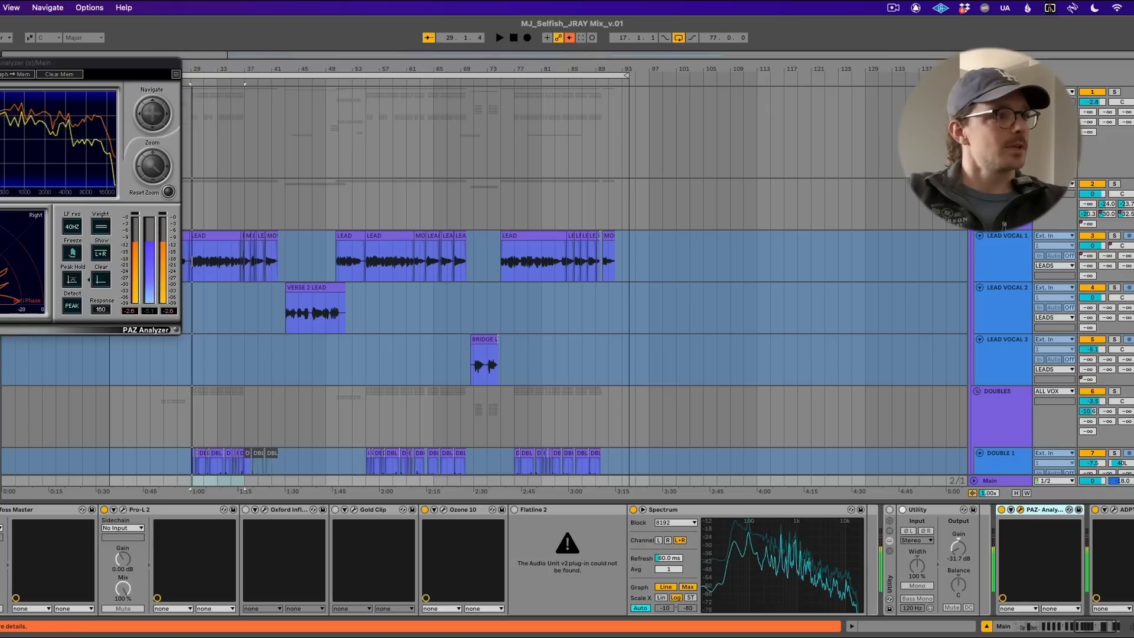
pyautogui.click(2, 74)
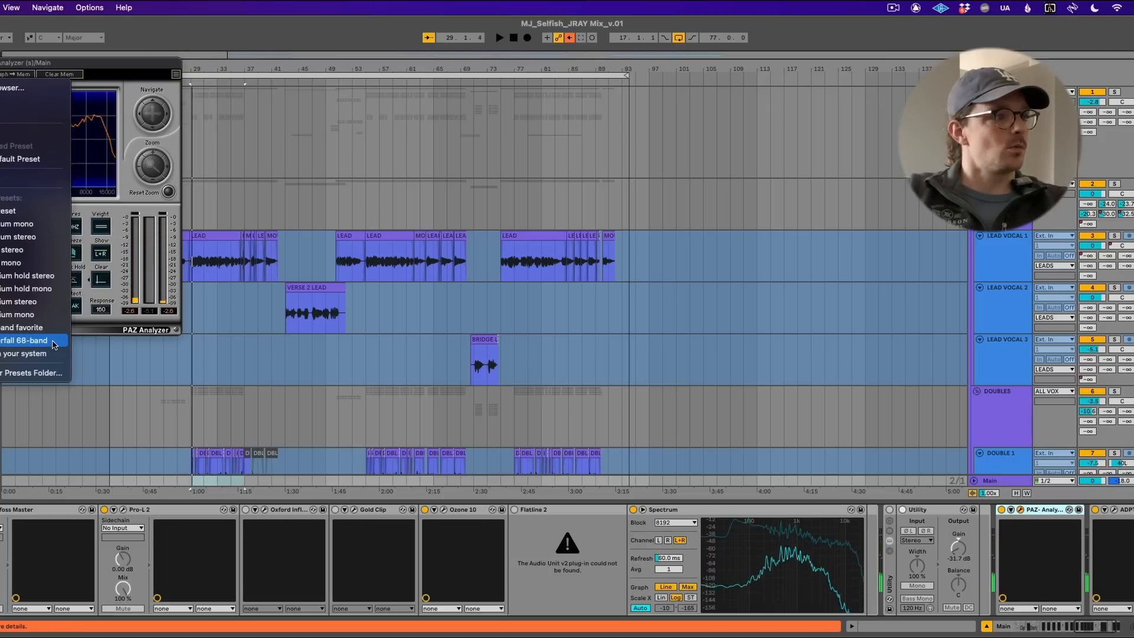
pyautogui.click(58, 350)
# - Set PAZ Analyzer to RMS detection with a 906 response, and examine the chorus spectrum during playback
pyautogui.click(72, 306)
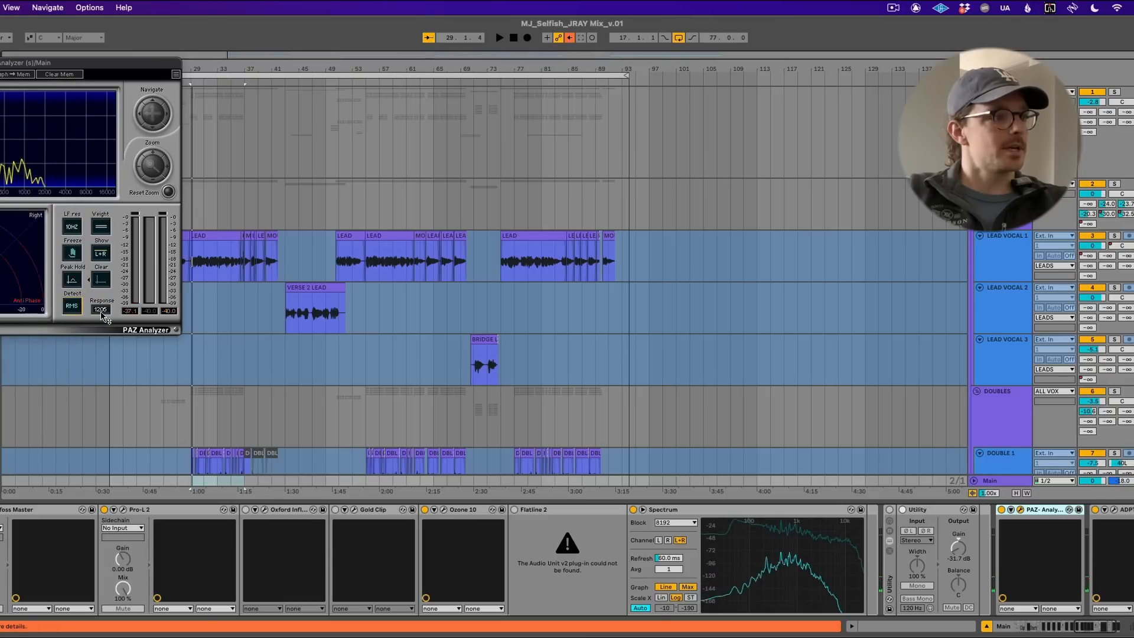
pyautogui.moveTo(101, 309)
pyautogui.mouseDown()
pyautogui.moveTo(101, 331)
pyautogui.moveTo(101, 313)
pyautogui.mouseUp()
pyautogui.press('space')
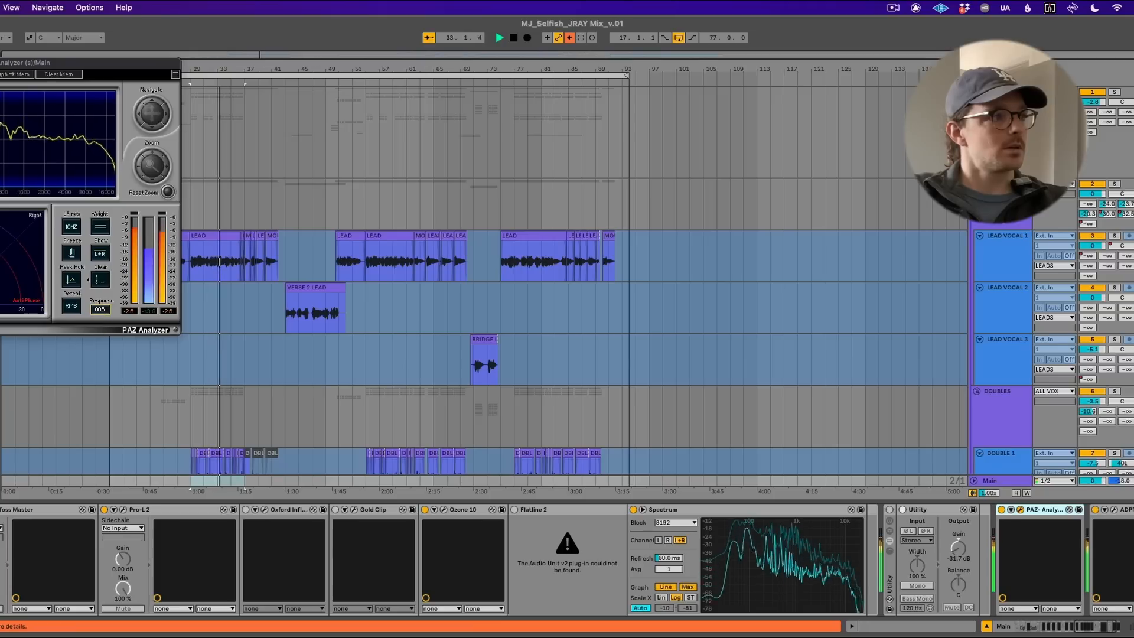
pyautogui.press('super+alt+p')
pyautogui.press('space')
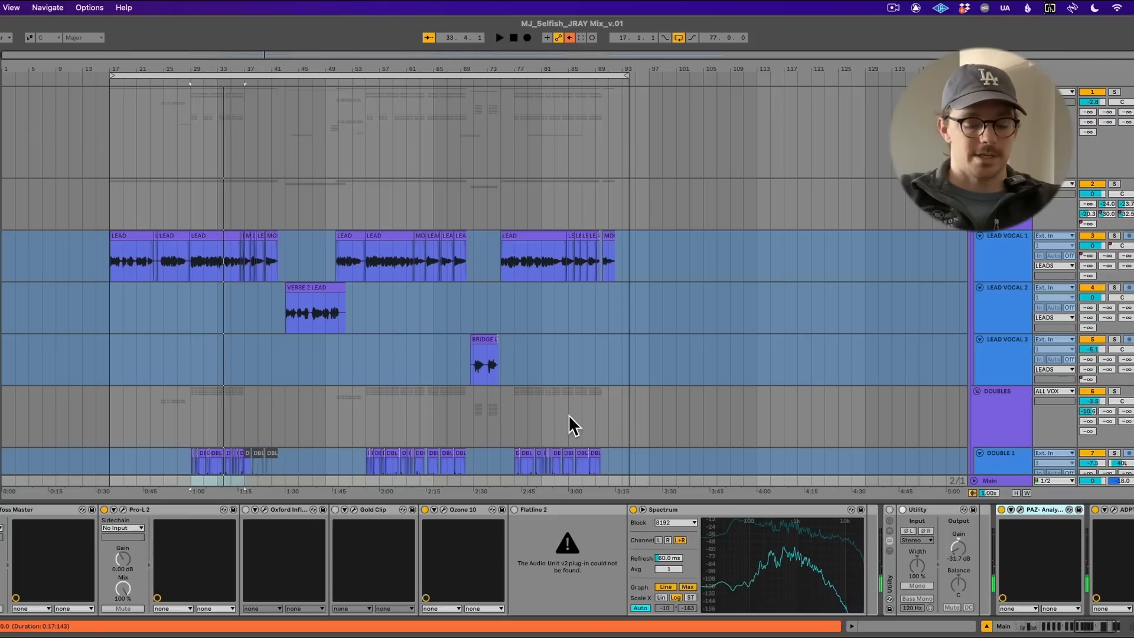
# - Open MetricAB and play the chorus, switching from the Selfish reference to the mix to compare their loudness
pyautogui.hscroll(3, 859, 584)
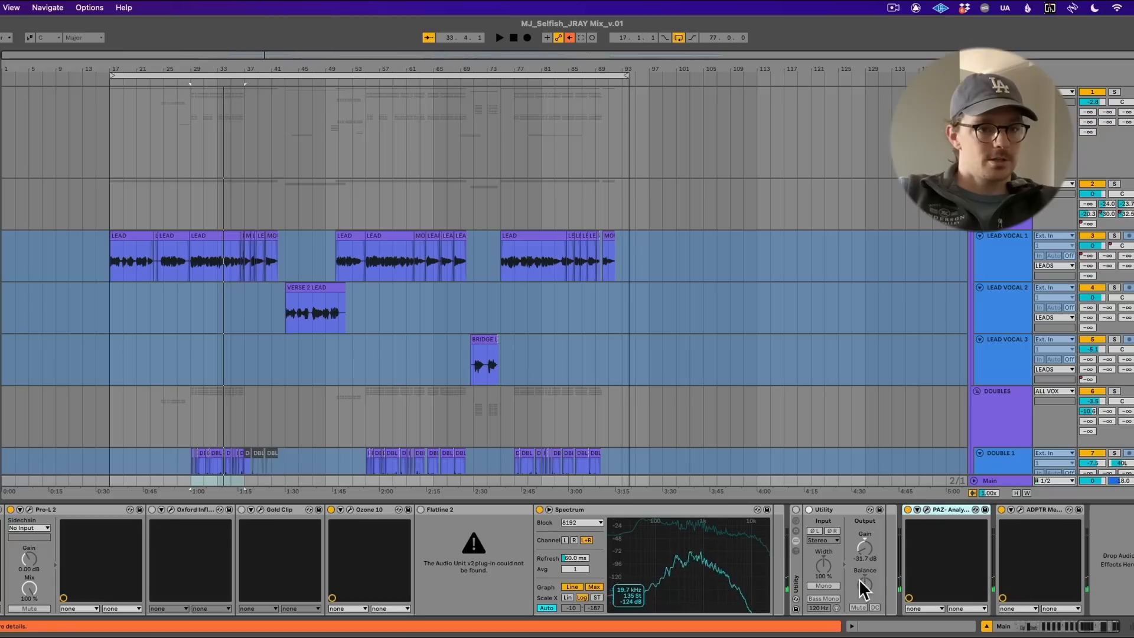
pyautogui.click(1020, 509)
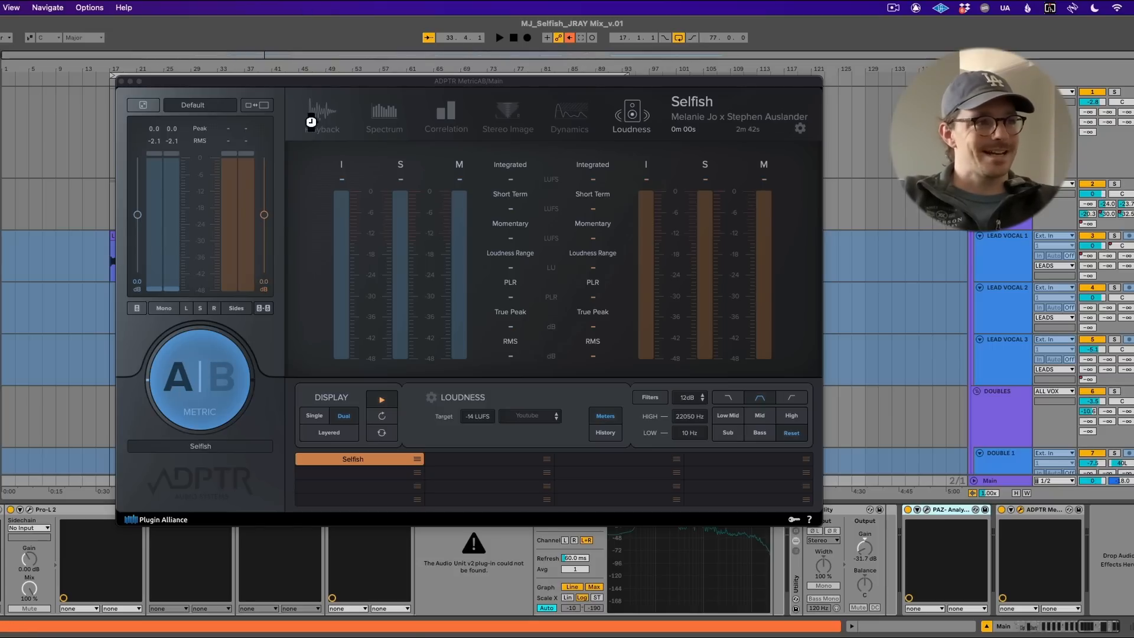
pyautogui.moveTo(311, 79)
pyautogui.mouseDown()
pyautogui.moveTo(296, 68)
pyautogui.moveTo(313, 82)
pyautogui.mouseUp()
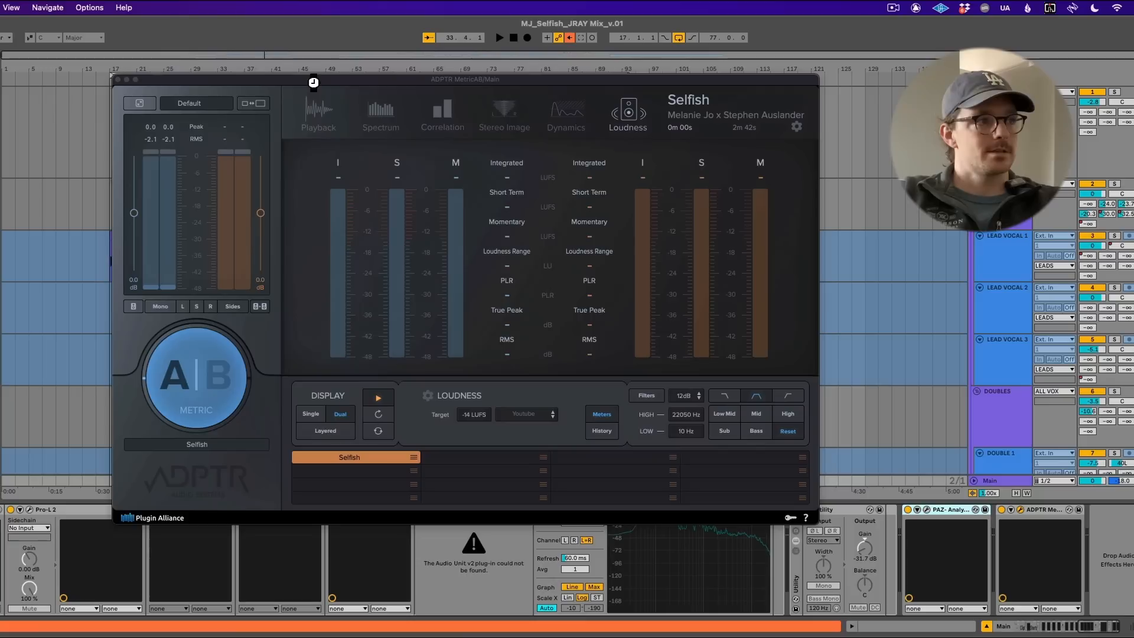
pyautogui.press('space')
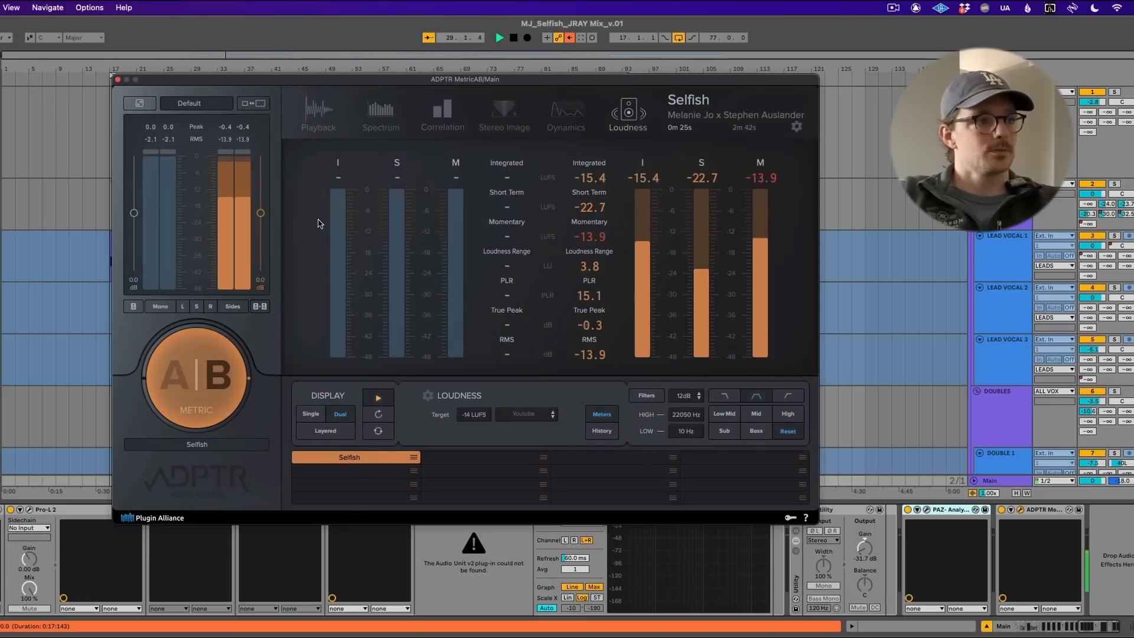
pyautogui.click(196, 350)
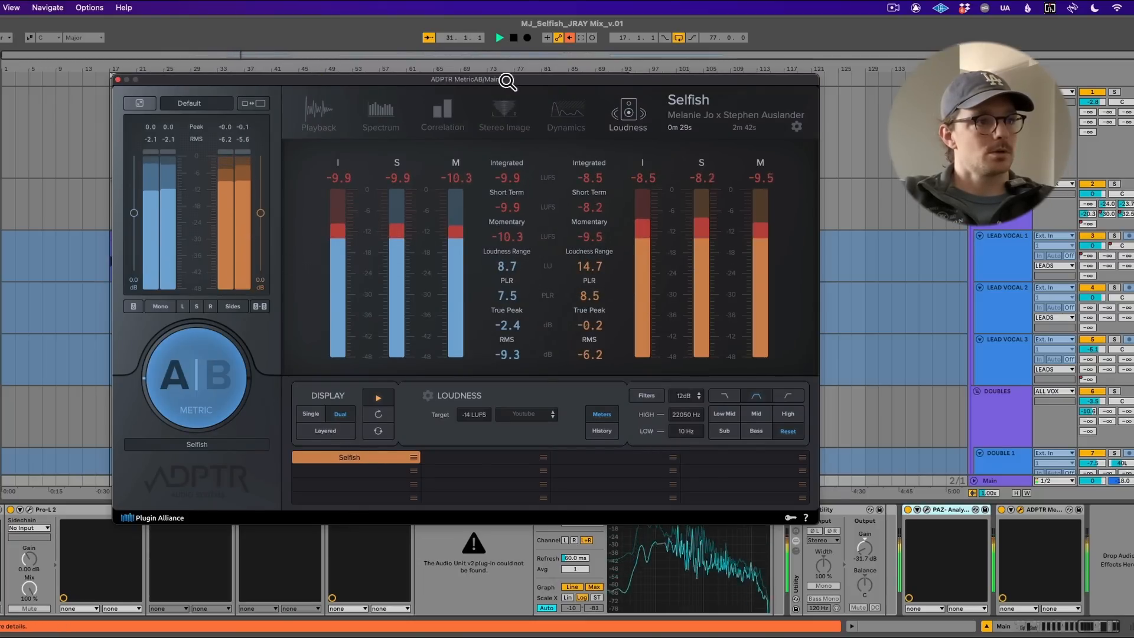
# - Activate Oxford Inflator on the Main track, play the chorus while checking MetricAB's loudness meters, and bypass Gold Clip
pyautogui.moveTo(506, 79); pyautogui.dragTo(222, 36)
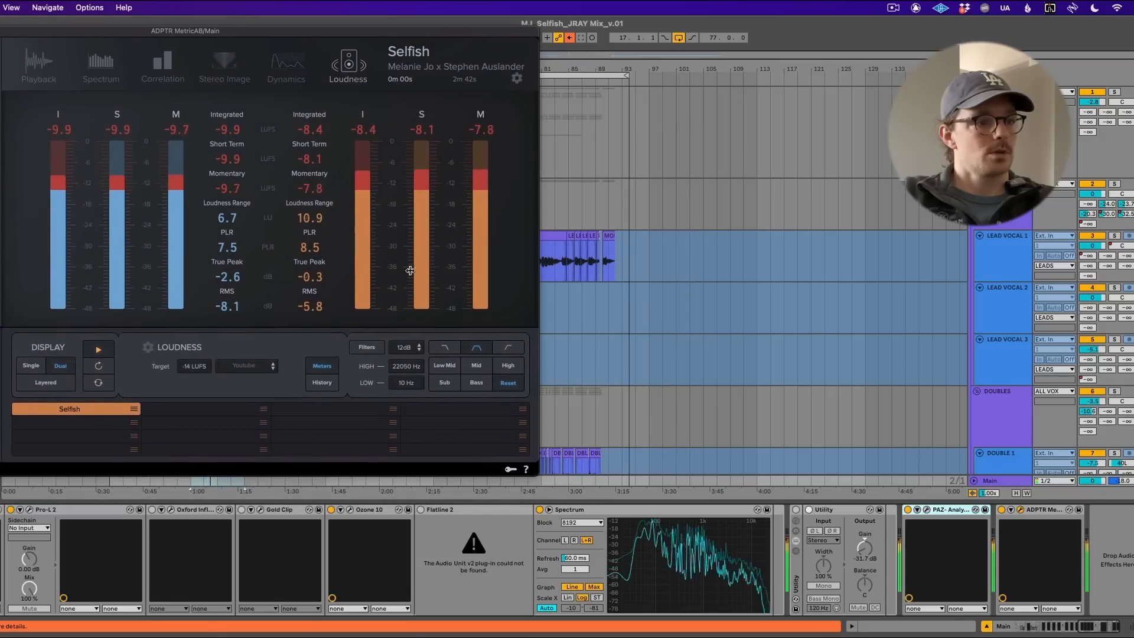
pyautogui.press('space')
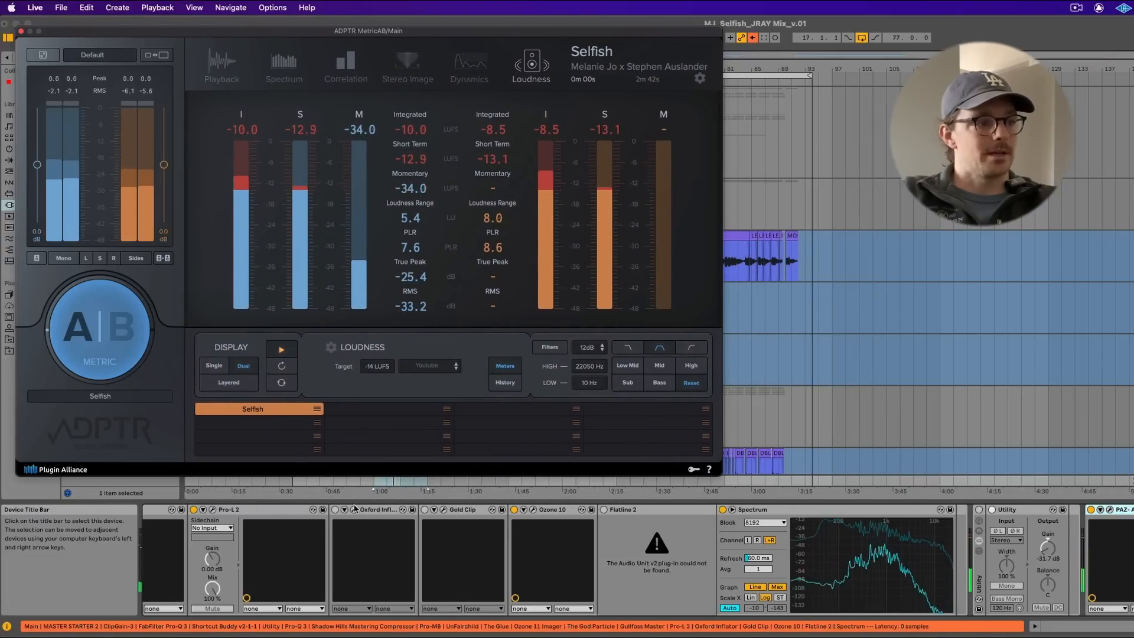
pyautogui.click(335, 509)
pyautogui.press('space')
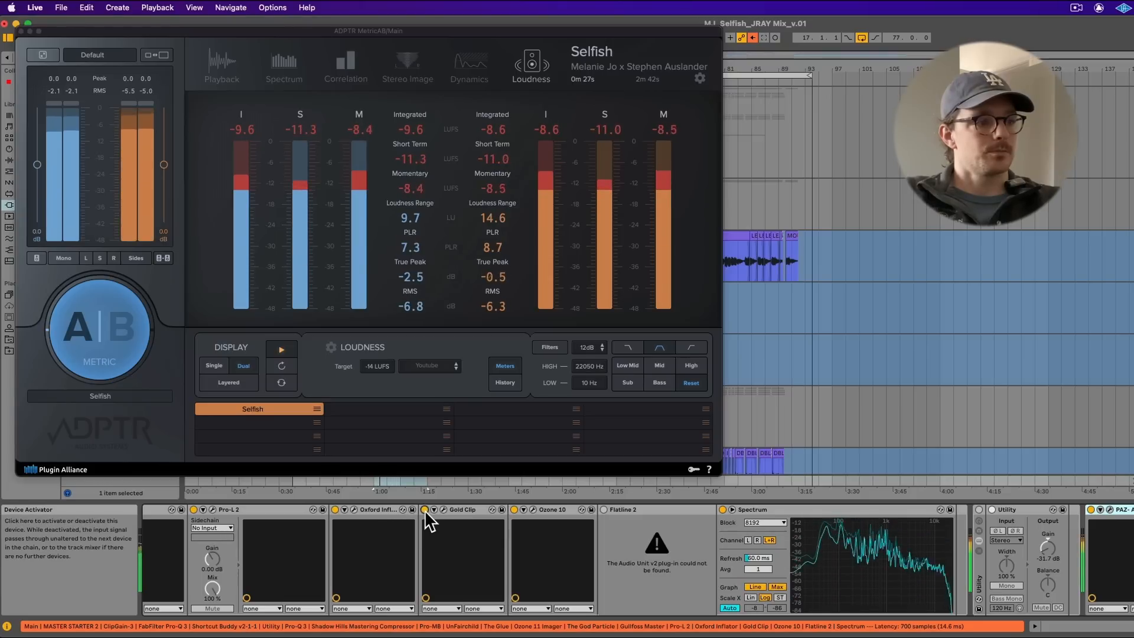
pyautogui.click(424, 509)
pyautogui.click(21, 35)
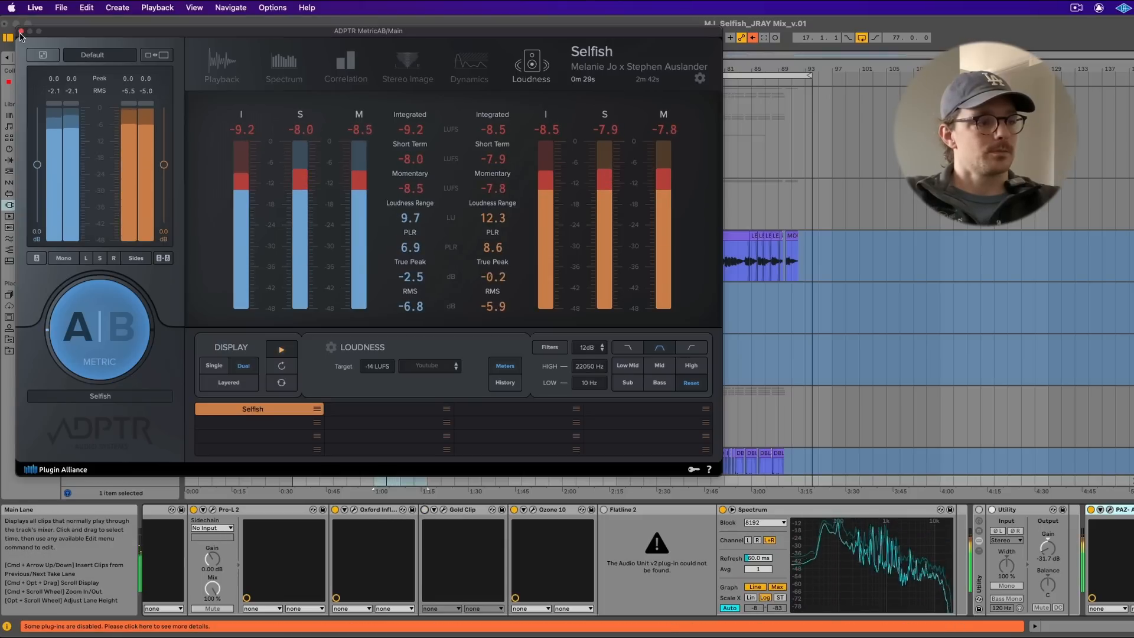
# - Set Oxford Inflator's Effect to 36.4 % during playback, and close the Inflator and MetricAB windows
pyautogui.click(353, 509)
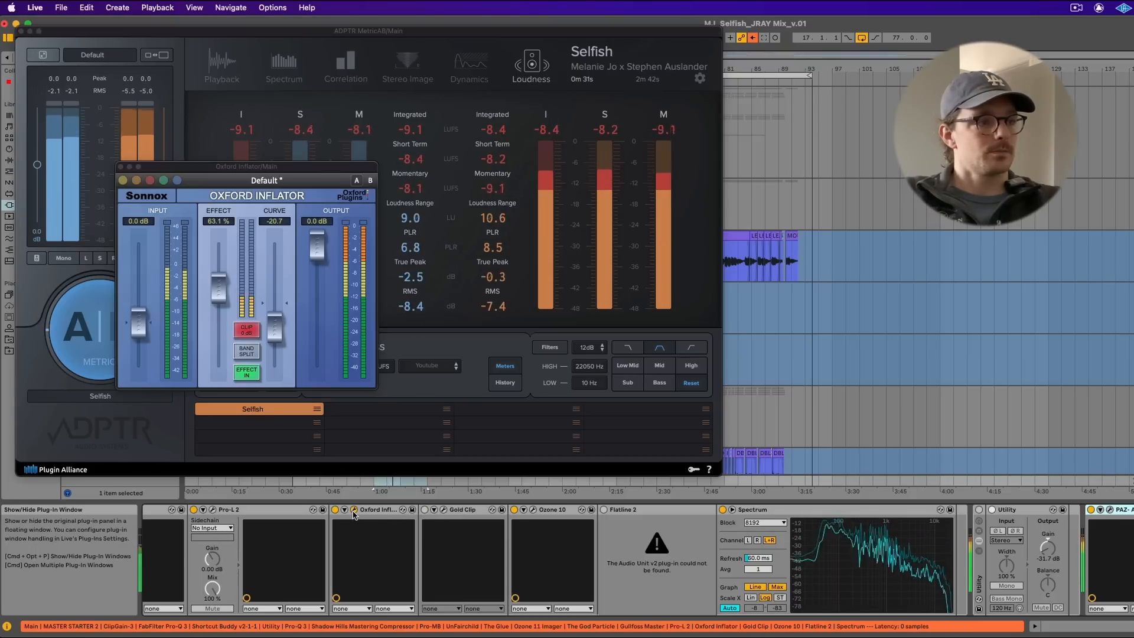
pyautogui.moveTo(224, 288); pyautogui.dragTo(244, 329)
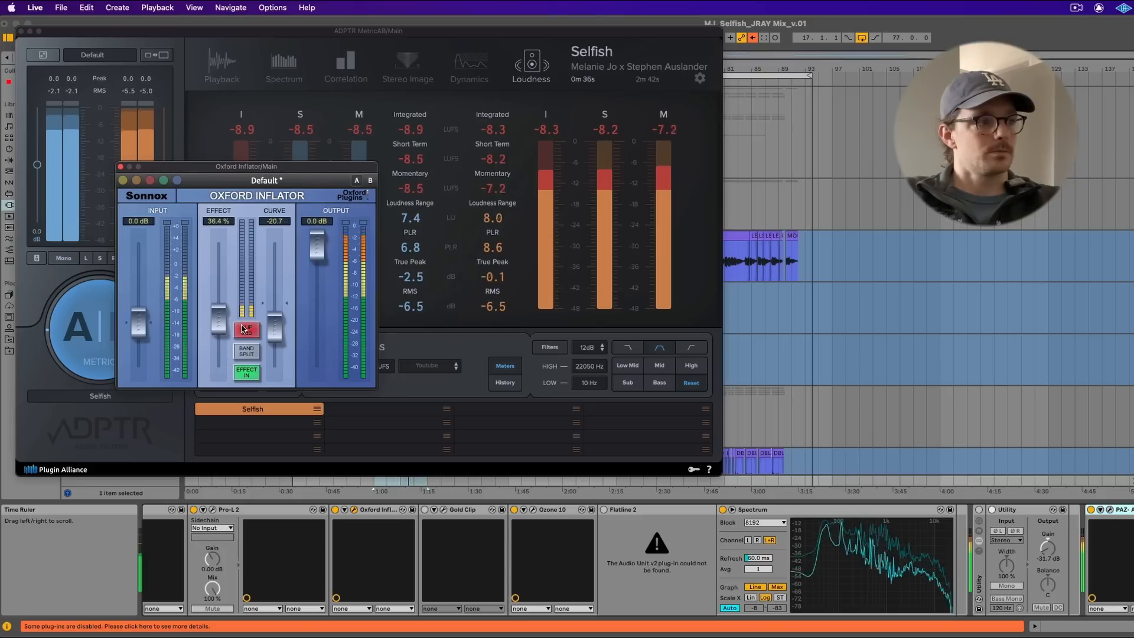
pyautogui.click(120, 167)
pyautogui.click(21, 32)
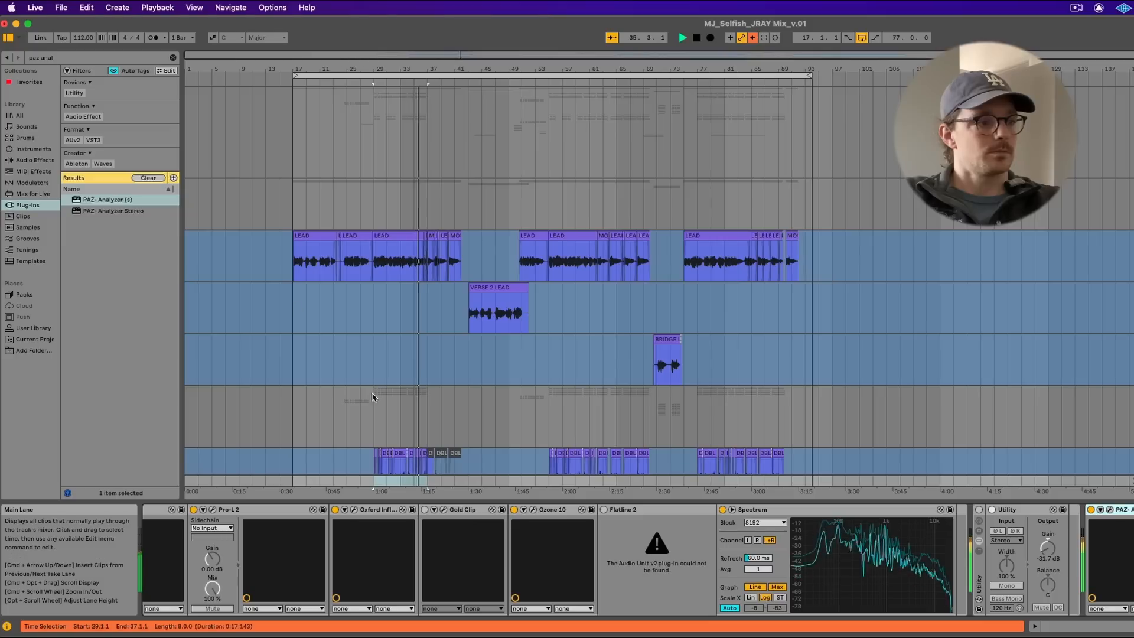
# - Unlink the threshold and ceiling in Ozone 10's Maximizer, setting the ceiling to -0.1 dB and the threshold to -2.8 dB
pyautogui.hscroll(-3, 331, 527)
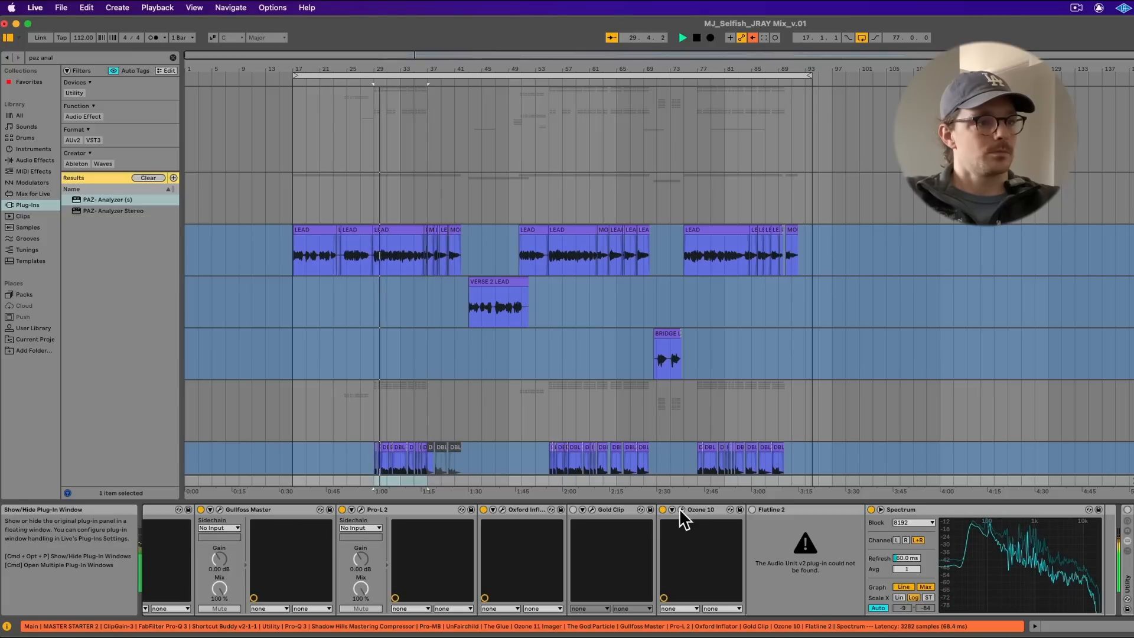
pyautogui.click(682, 509)
pyautogui.click(485, 460)
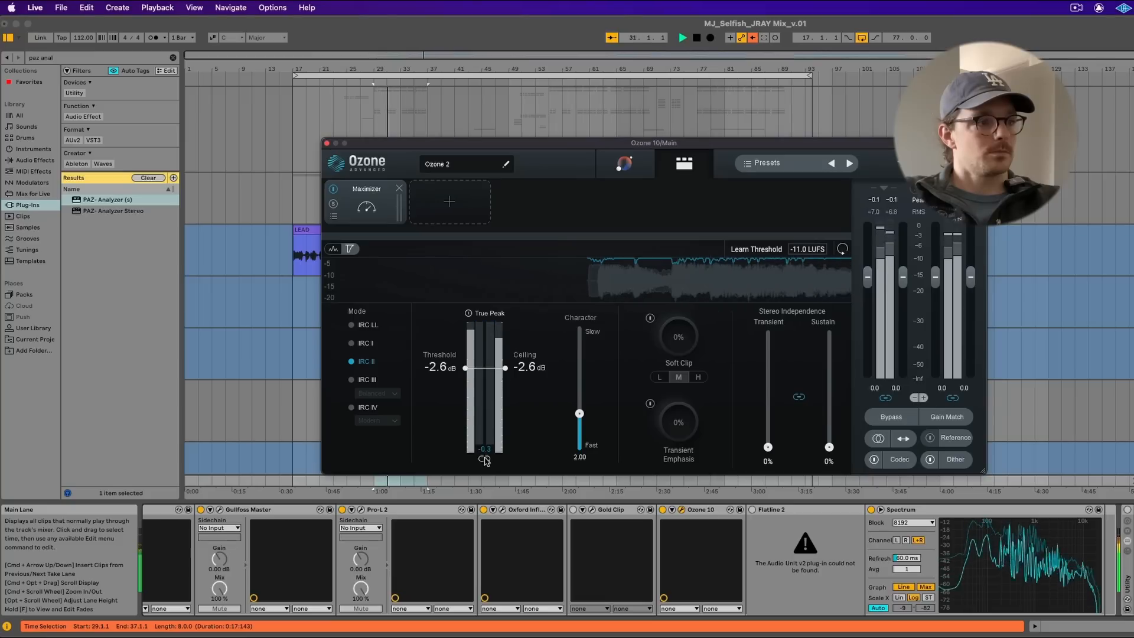
pyautogui.moveTo(499, 368); pyautogui.dragTo(537, 331)
pyautogui.click(484, 459)
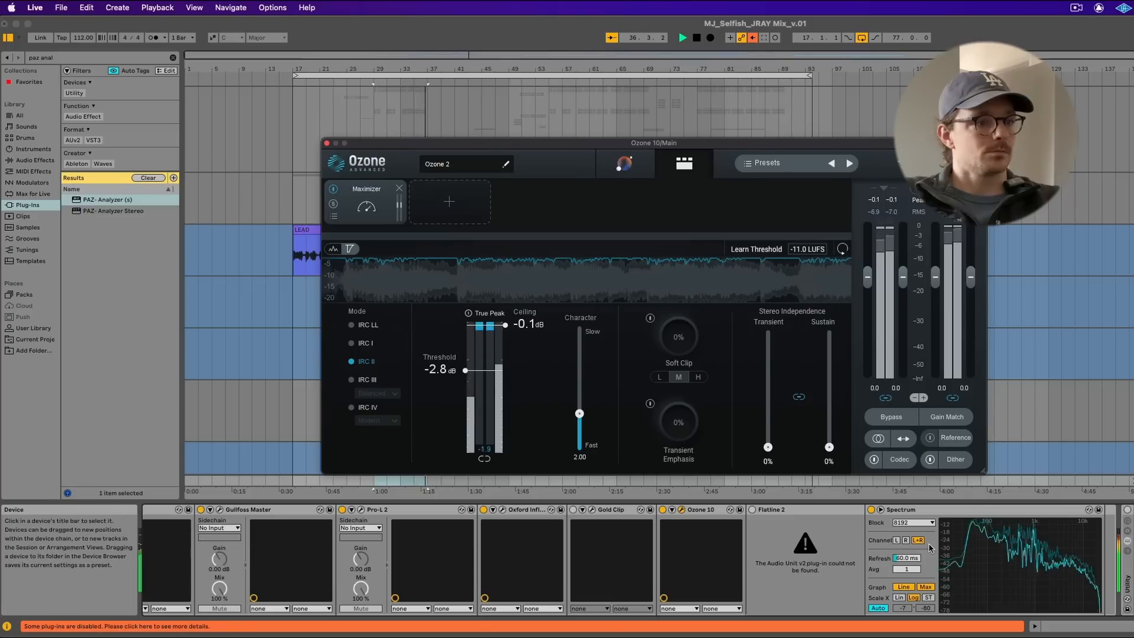
# - Open MetricAB and play the chorus, switching between the Selfish reference and the mix to compare their loudness
pyautogui.hscroll(5, 929, 548)
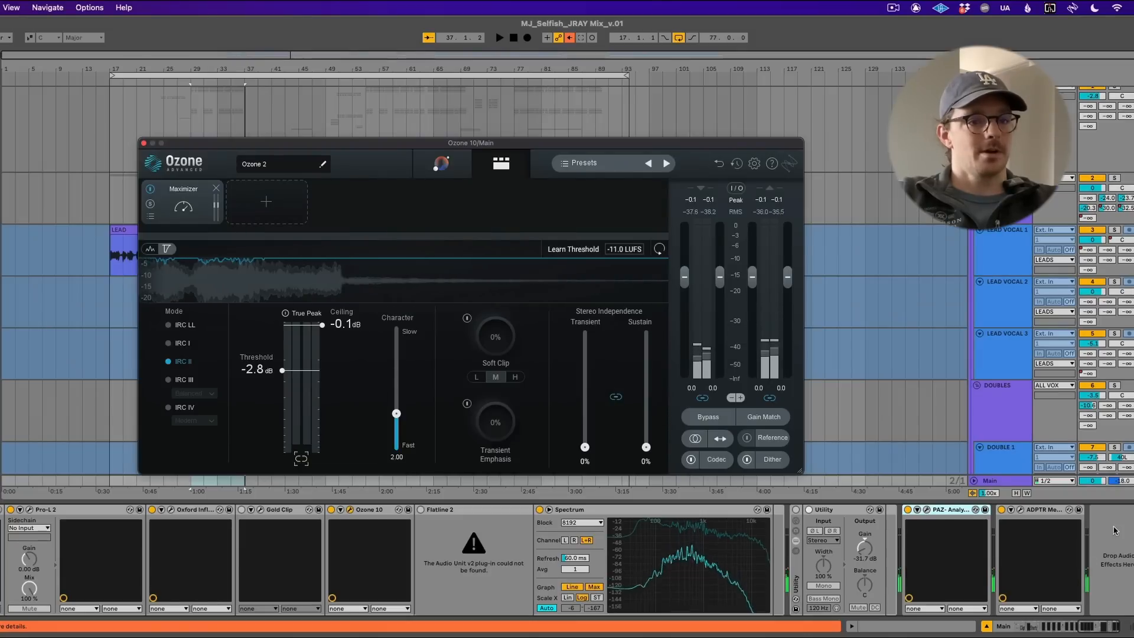
pyautogui.click(1020, 509)
pyautogui.press('space')
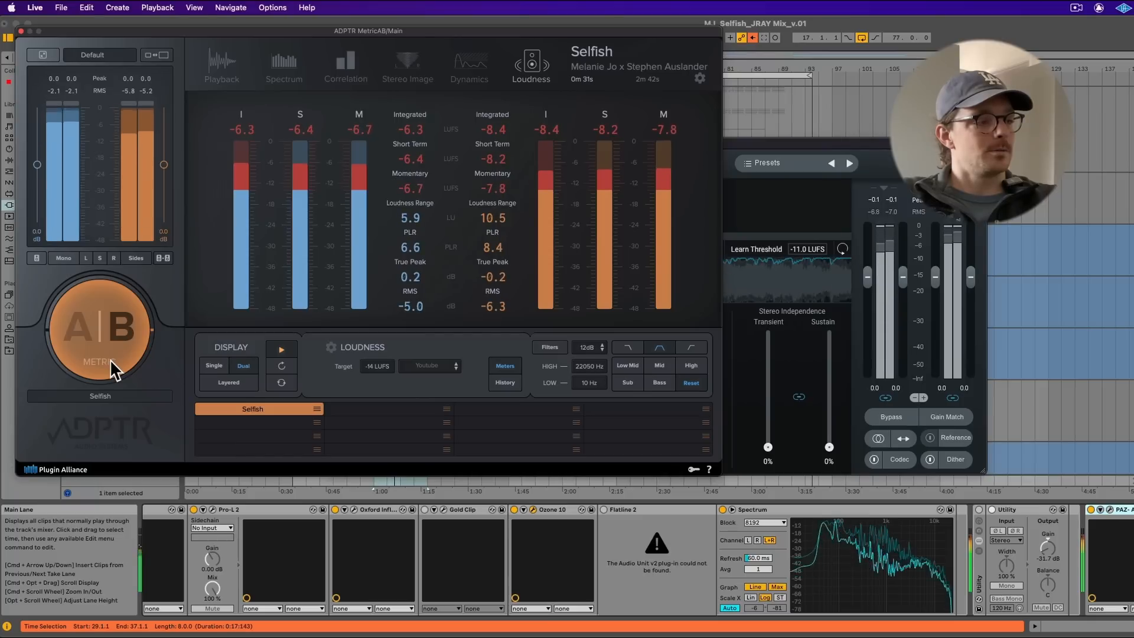
pyautogui.click(111, 362)
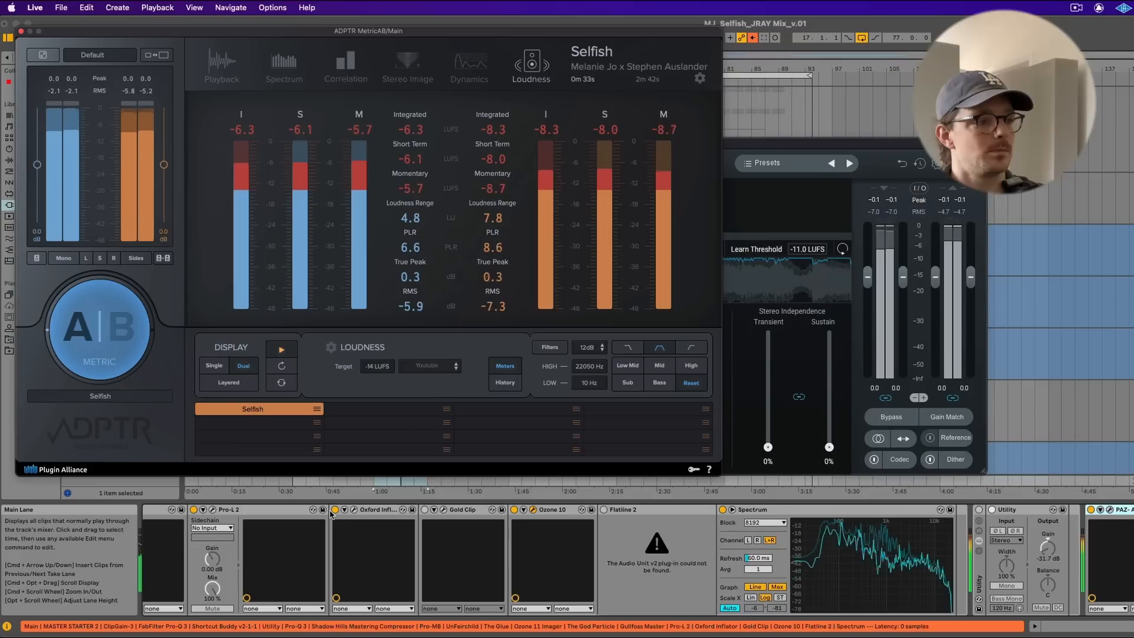
pyautogui.press('space')
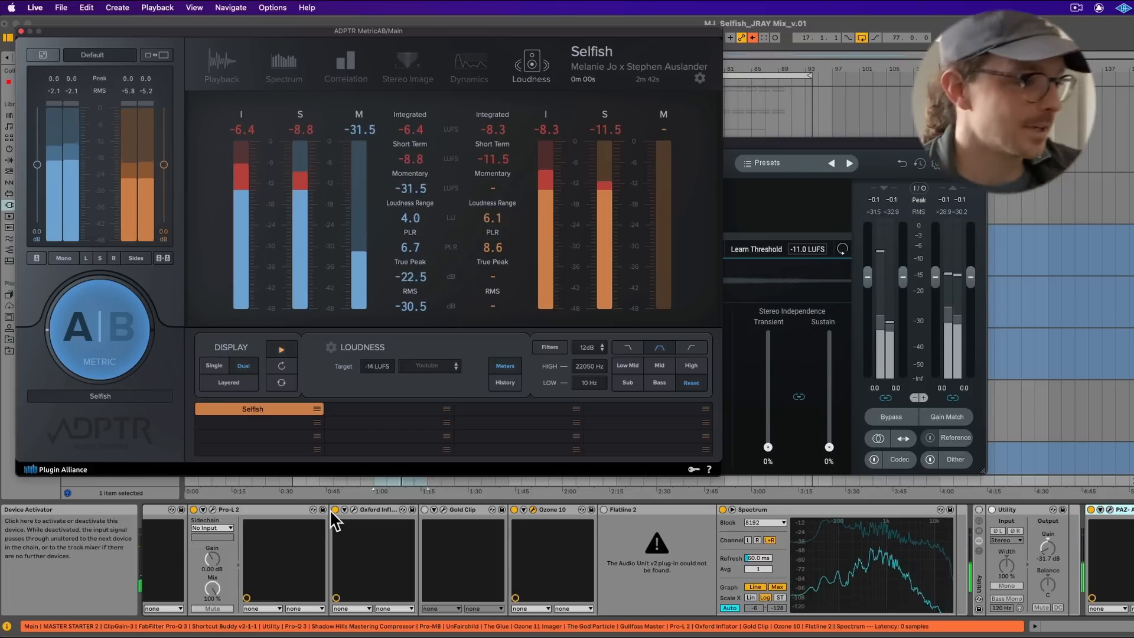
# - Compare chorus playback with Oxford Inflator bypassed and active, and leave it bypassed
pyautogui.press('space')
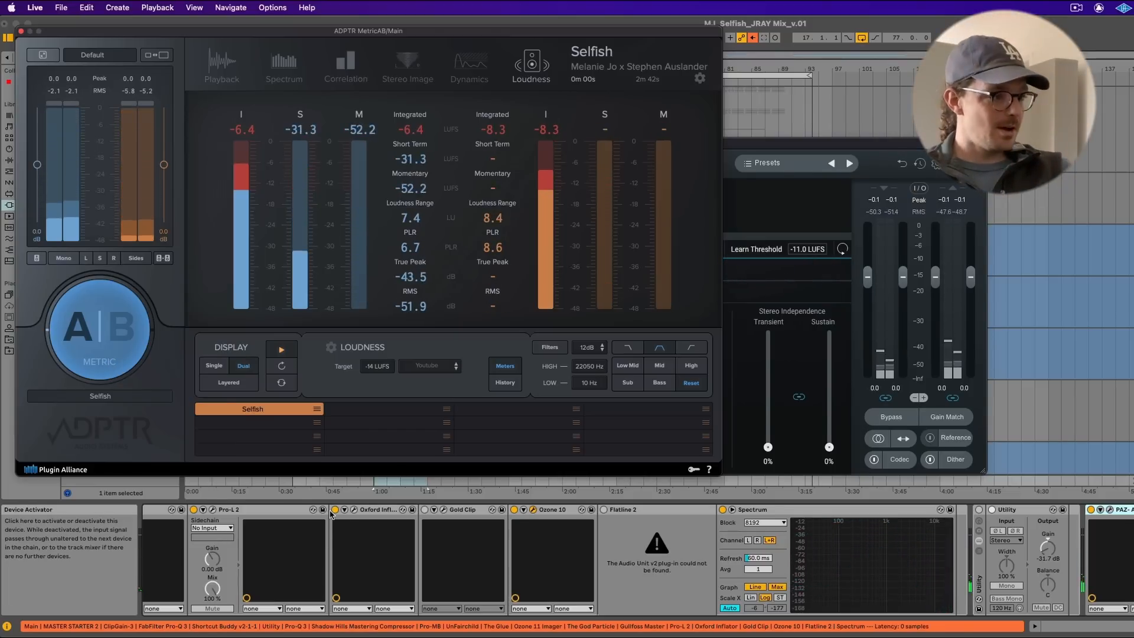
pyautogui.click(335, 509)
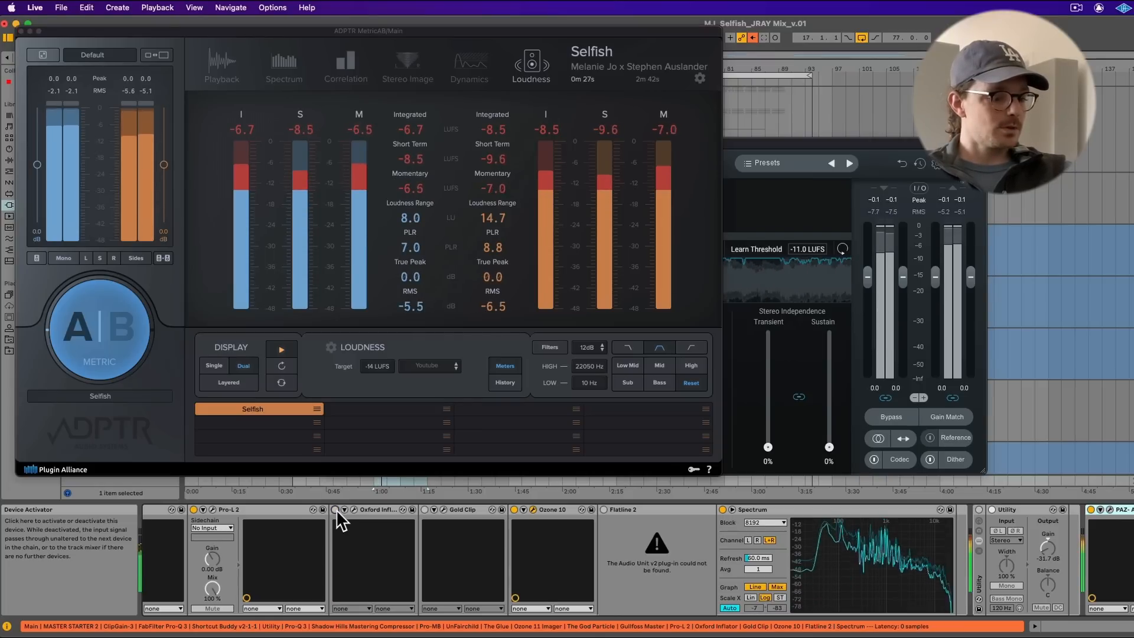
pyautogui.click(335, 509)
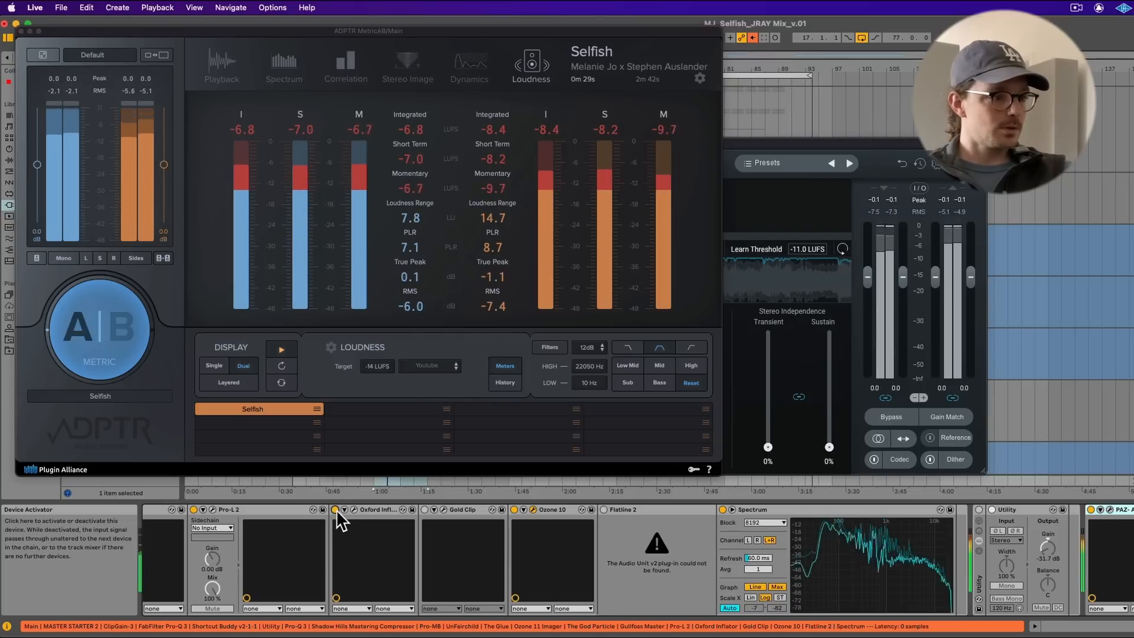
pyautogui.click(336, 509)
# - Compare the mix with the Selfish reference once more in MetricAB, and close the MetricAB and Ozone 10 windows
pyautogui.click(109, 324)
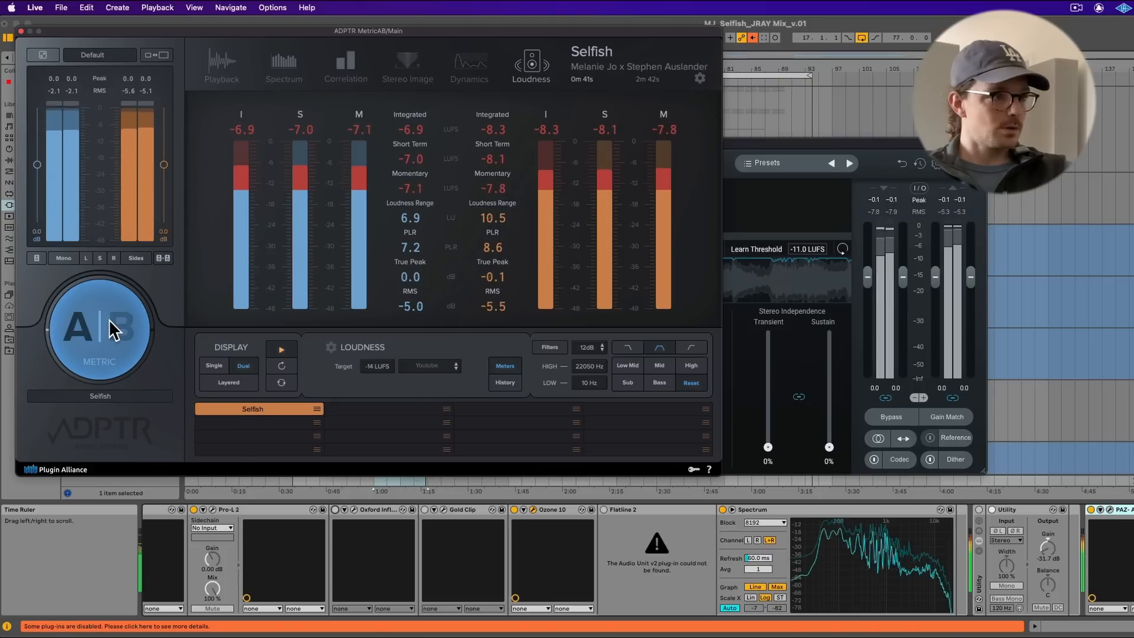
pyautogui.click(112, 331)
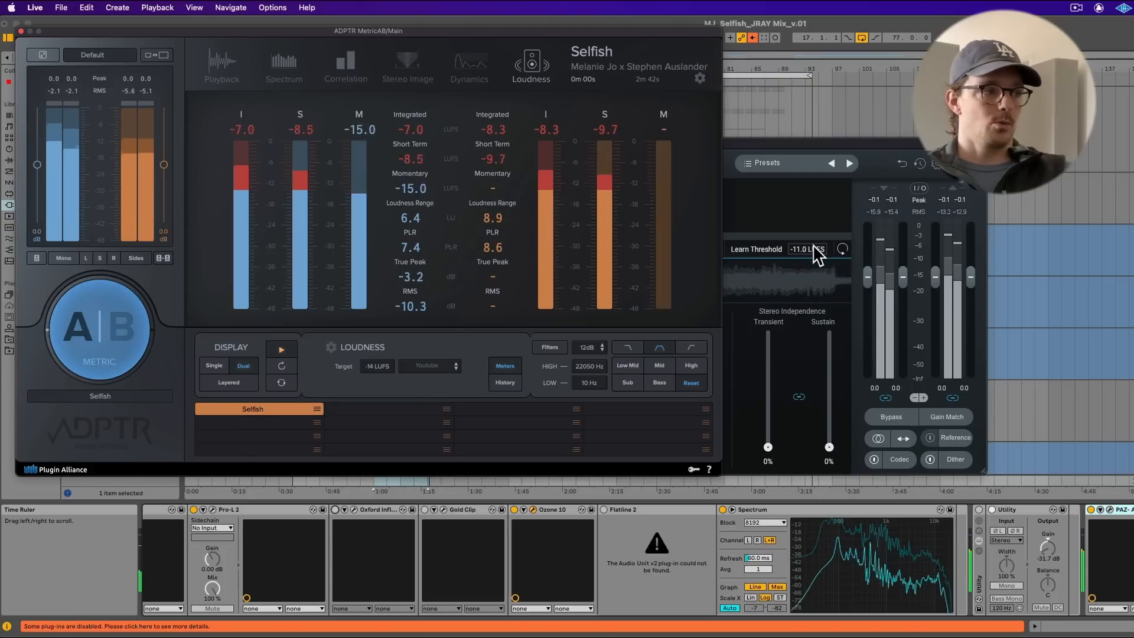
pyautogui.click(20, 32)
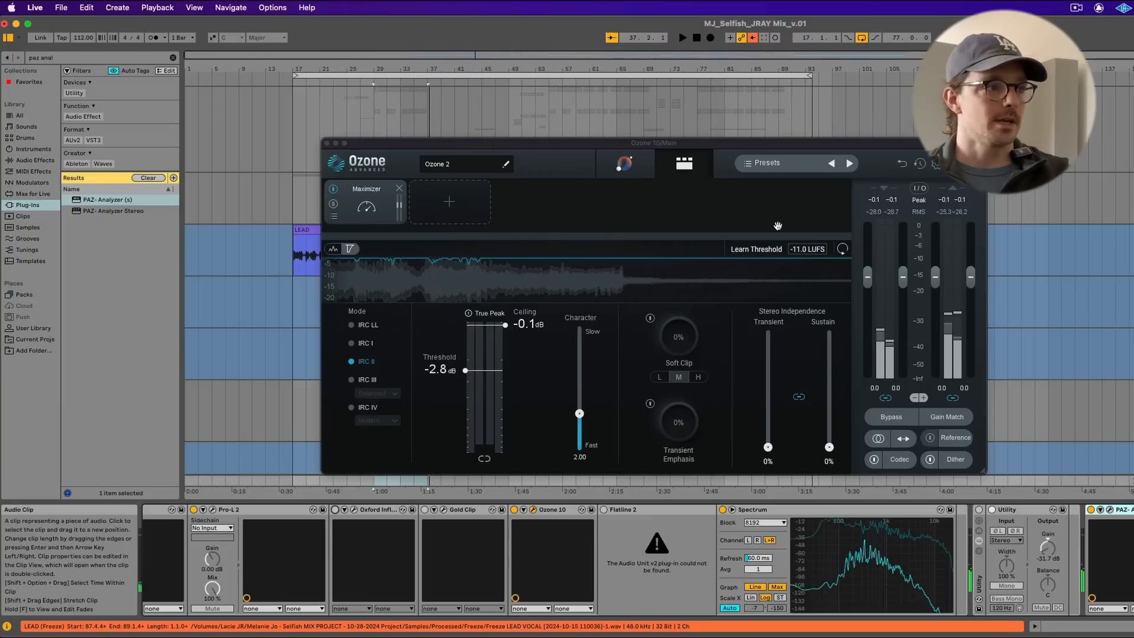
pyautogui.click(326, 143)
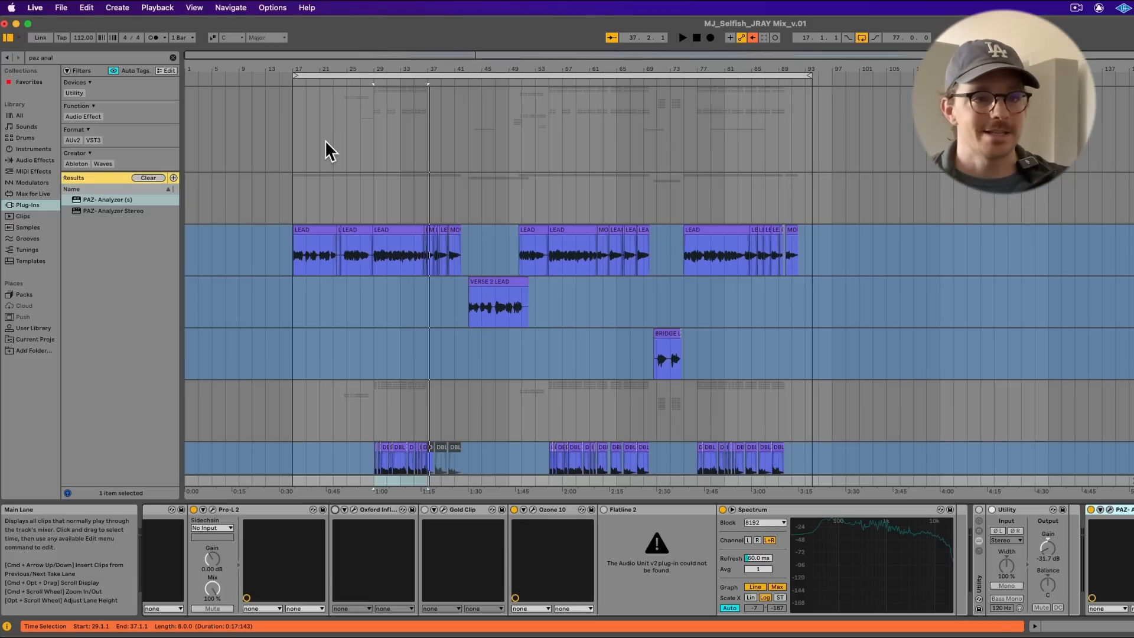
# - Add a narrow bell cut of -5.44 dB at 10622 Hz with Q 12.01 in ALL VOX's Pro-Q 3, and close the plug-in windows
pyautogui.scroll(1, 349, 215)
pyautogui.press('space')
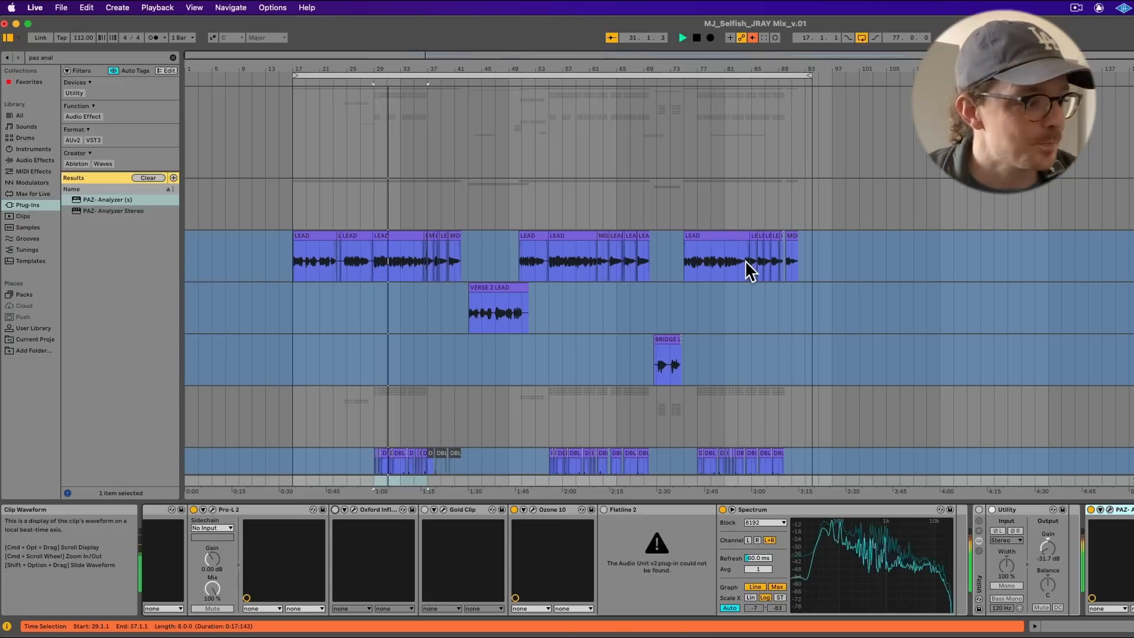
pyautogui.click(1132, 92)
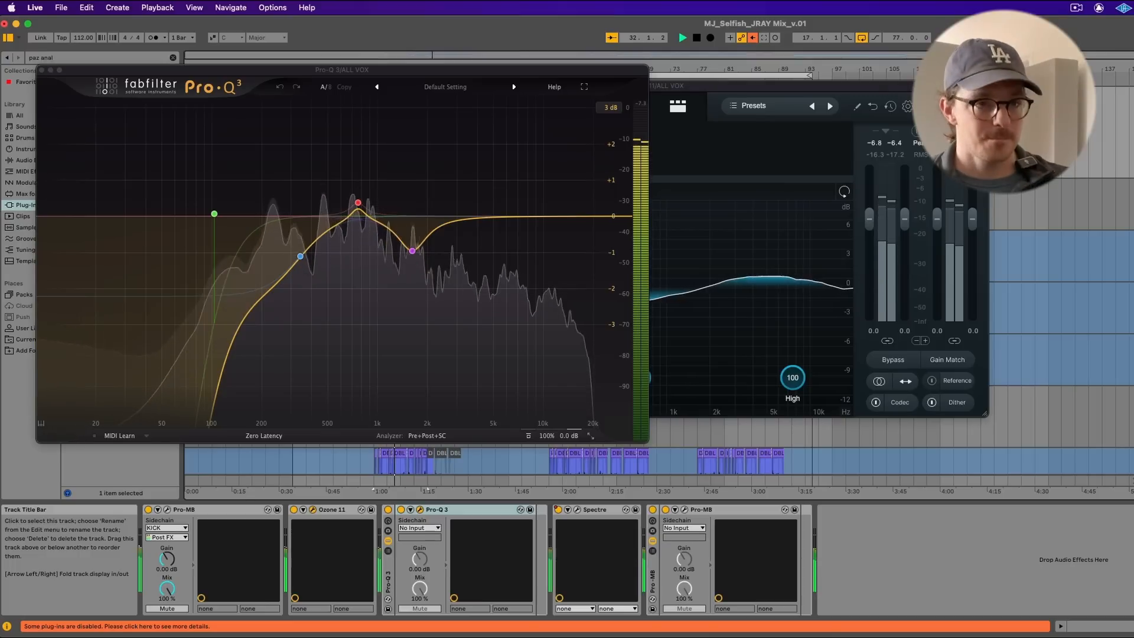
pyautogui.moveTo(506, 216); pyautogui.dragTo(545, 267)
pyautogui.press('space')
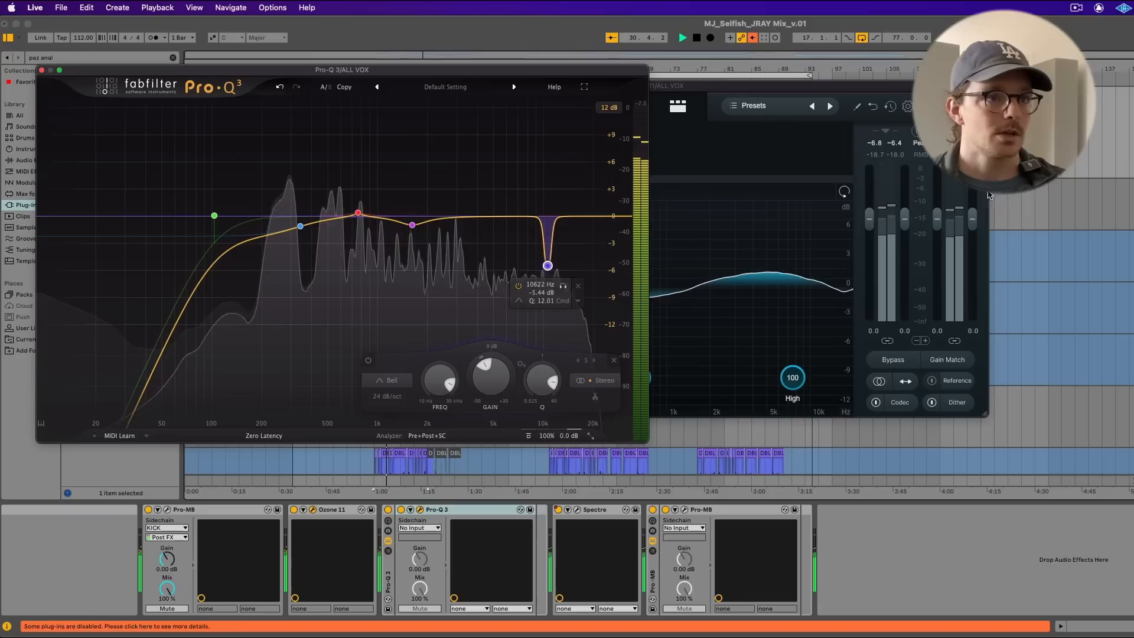
pyautogui.click(41, 70)
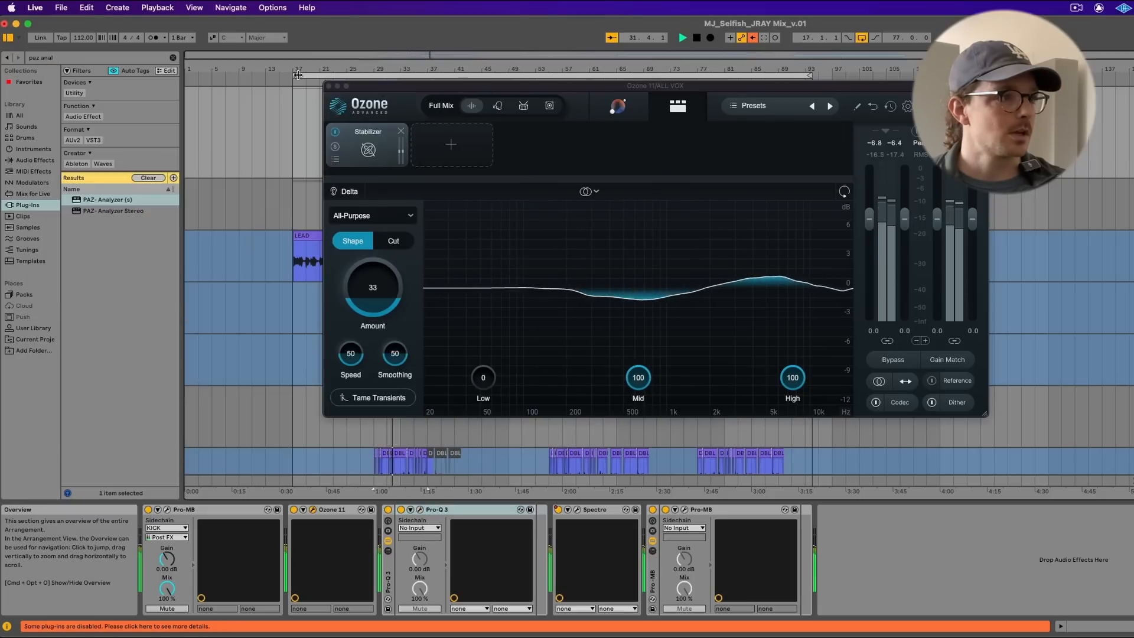
pyautogui.click(336, 87)
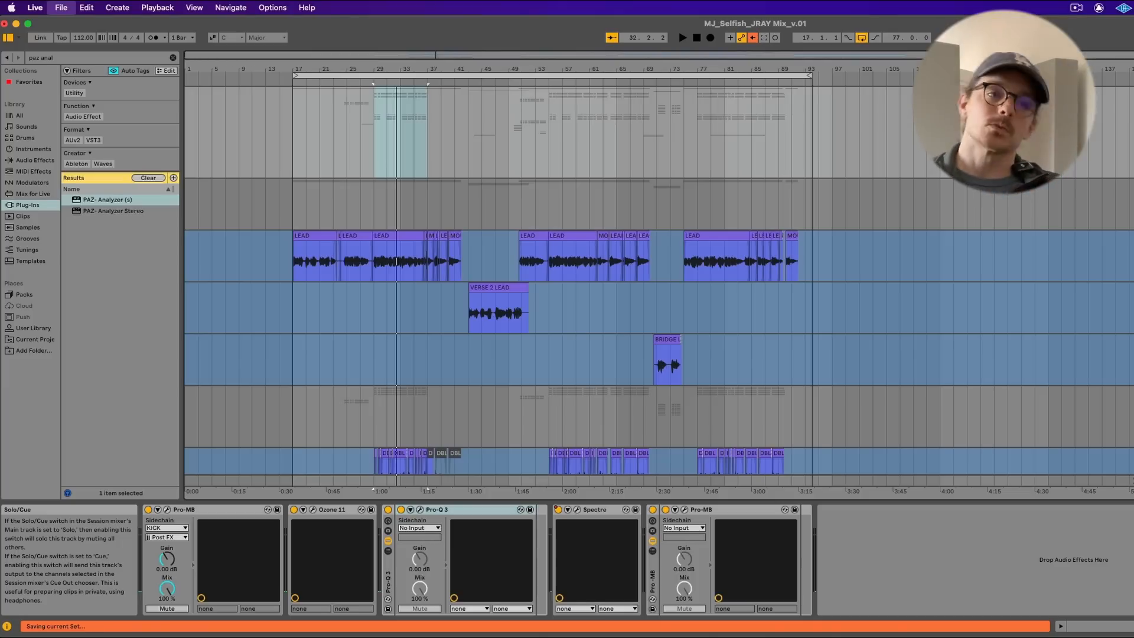
# - Play the song from bar 17, and locate the opening Classic Electric Piano clip further down the arrangement
pyautogui.click(294, 203)
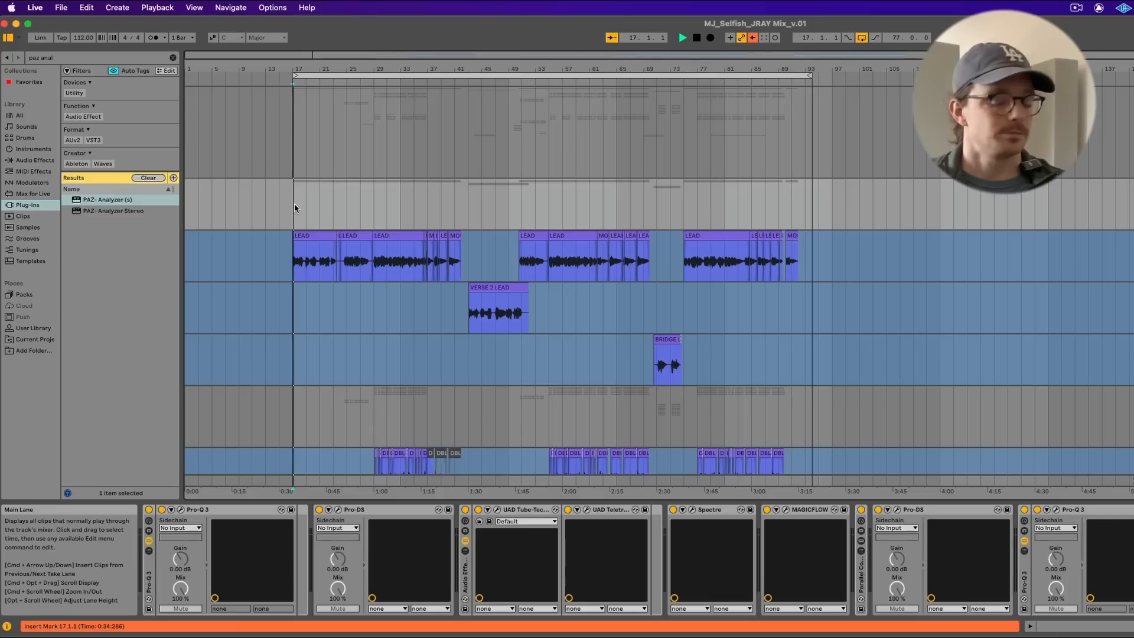
pyautogui.scroll(-10, 294, 204)
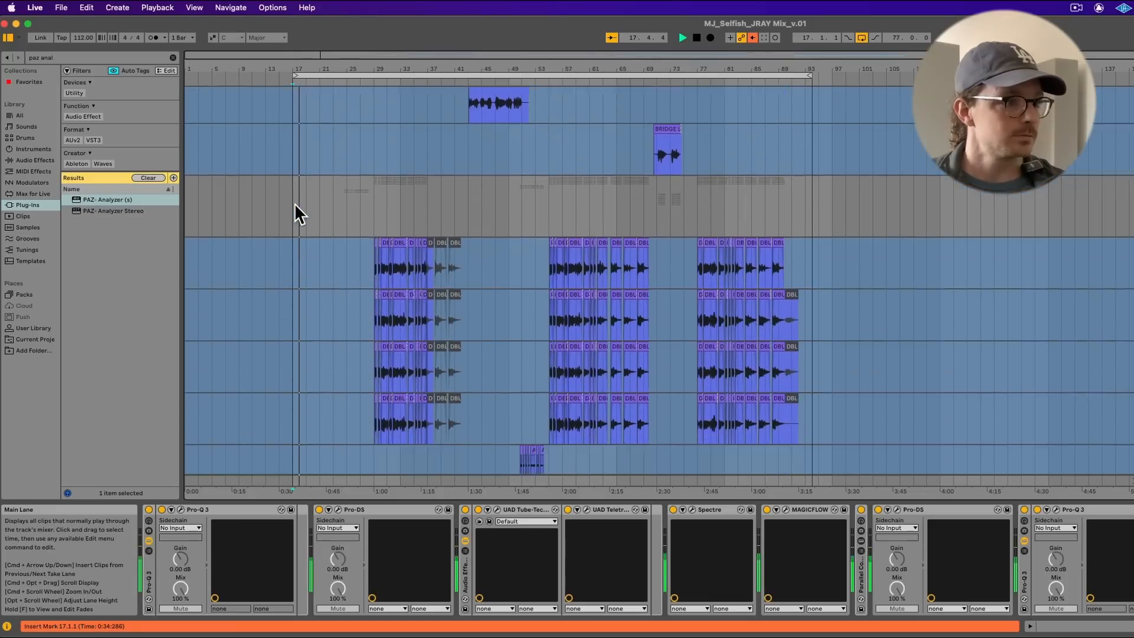
pyautogui.scroll(-10, 294, 203)
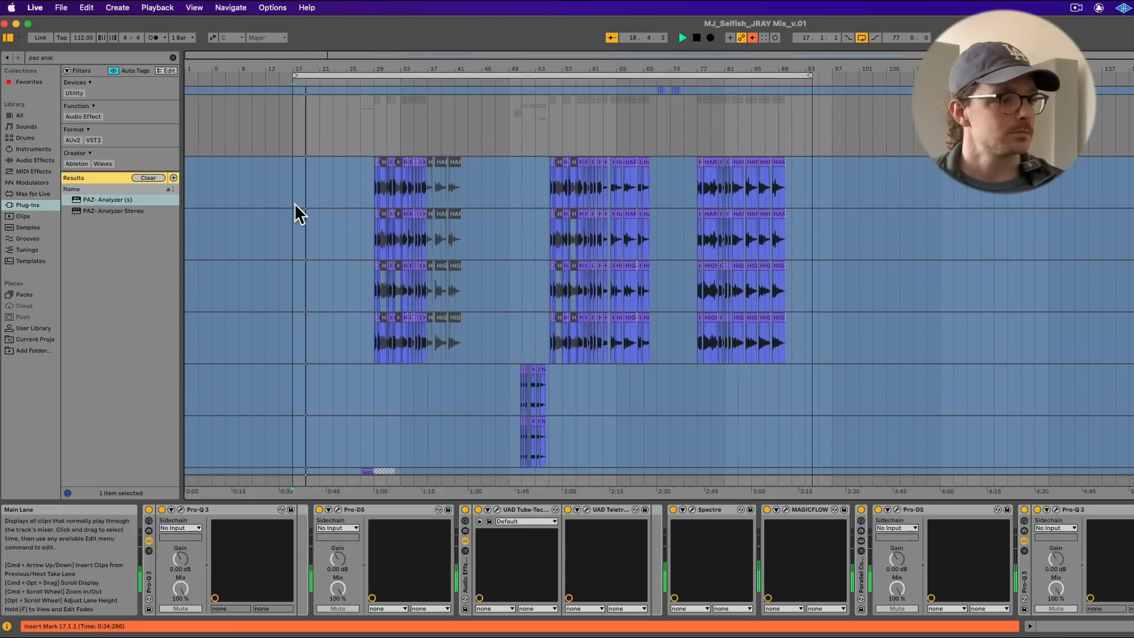
pyautogui.press('+')
pyautogui.scroll(-10, 294, 204)
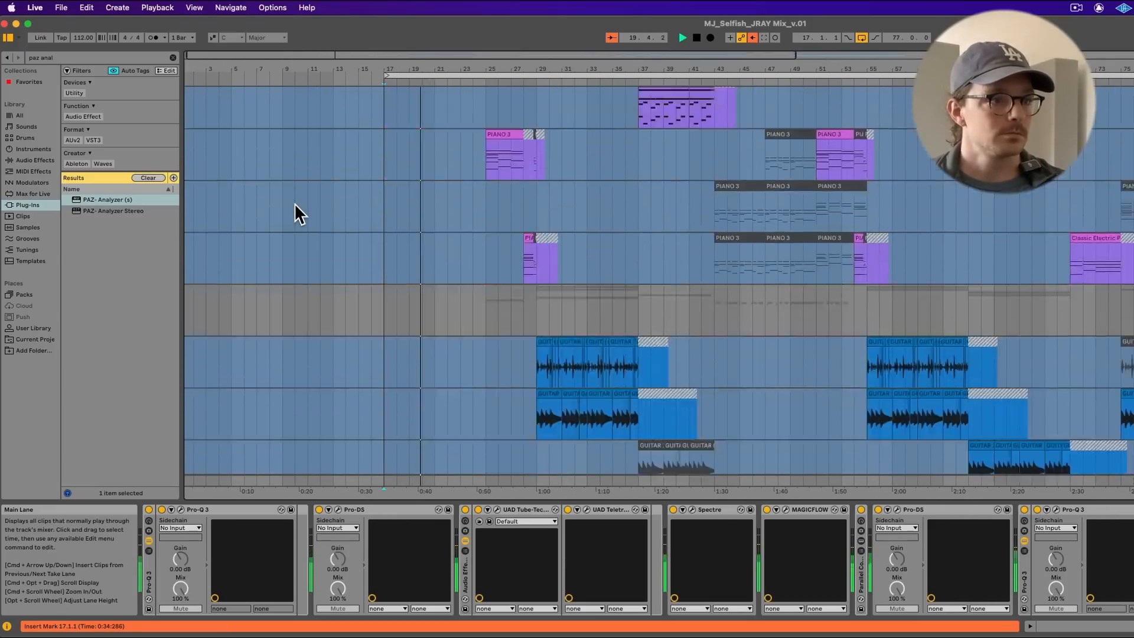
pyautogui.scroll(10, 294, 203)
pyautogui.scroll(-1, 294, 203)
pyautogui.click(387, 273)
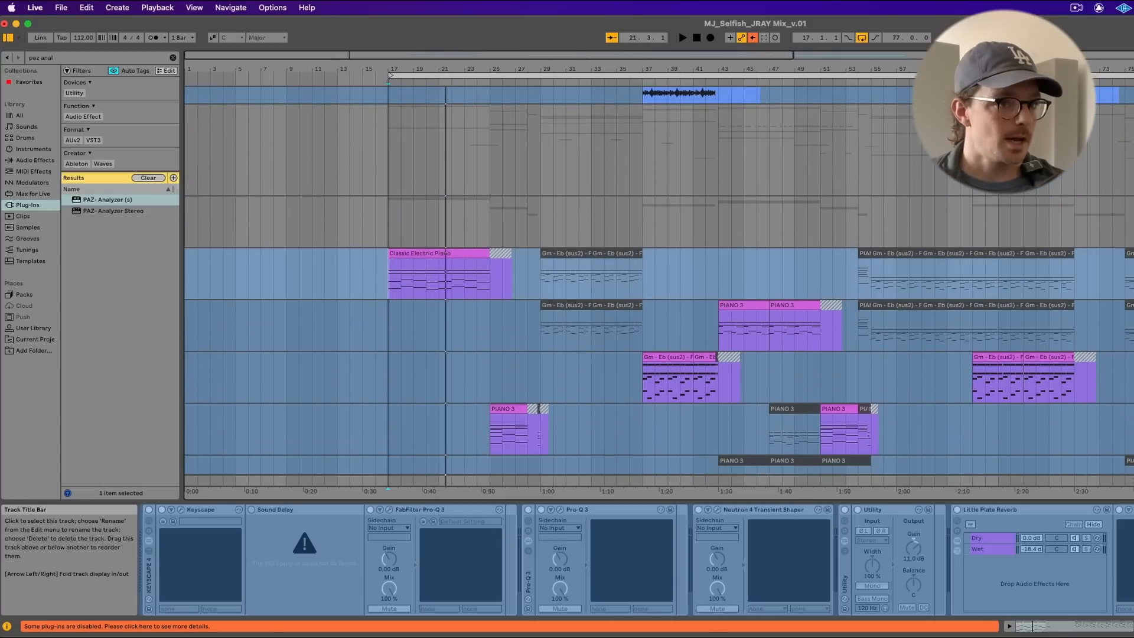
# - Select the Classic Electric Piano track and the piano track below it in turn to compare their device chains and Utility gains
pyautogui.click(1131, 202)
pyautogui.click(1131, 253)
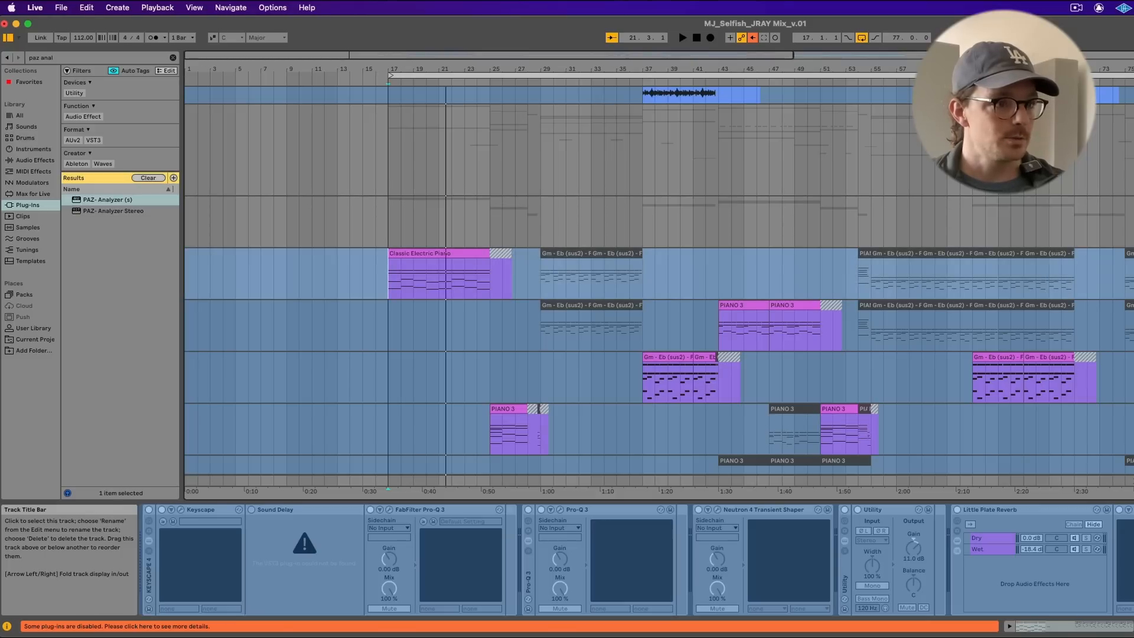
pyautogui.scroll(-2, 659, 280)
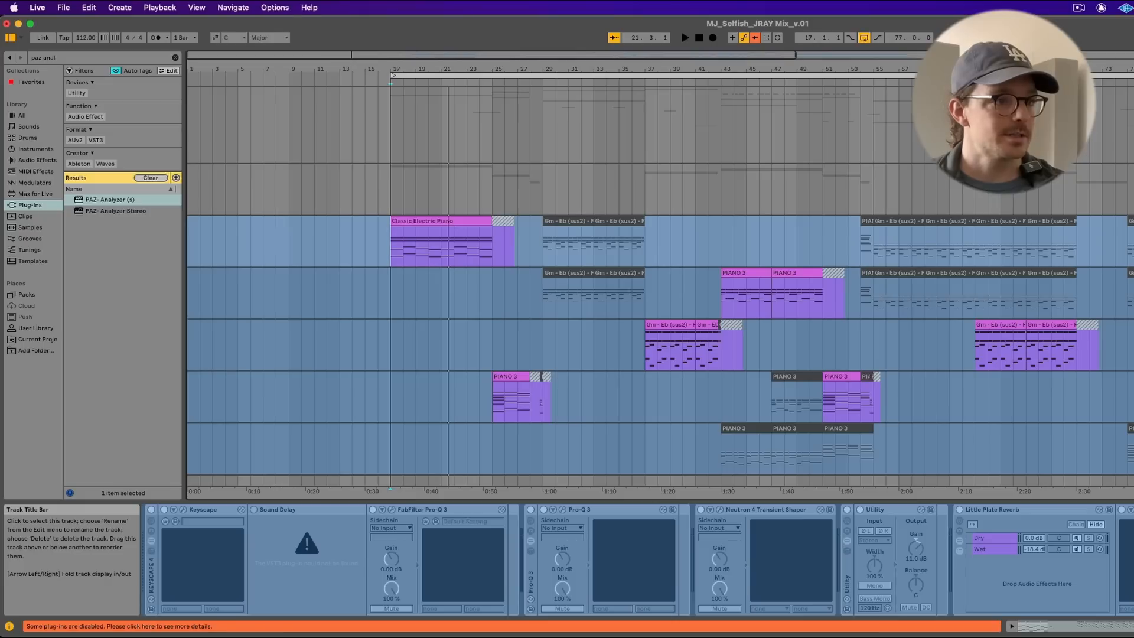
pyautogui.click(1131, 273)
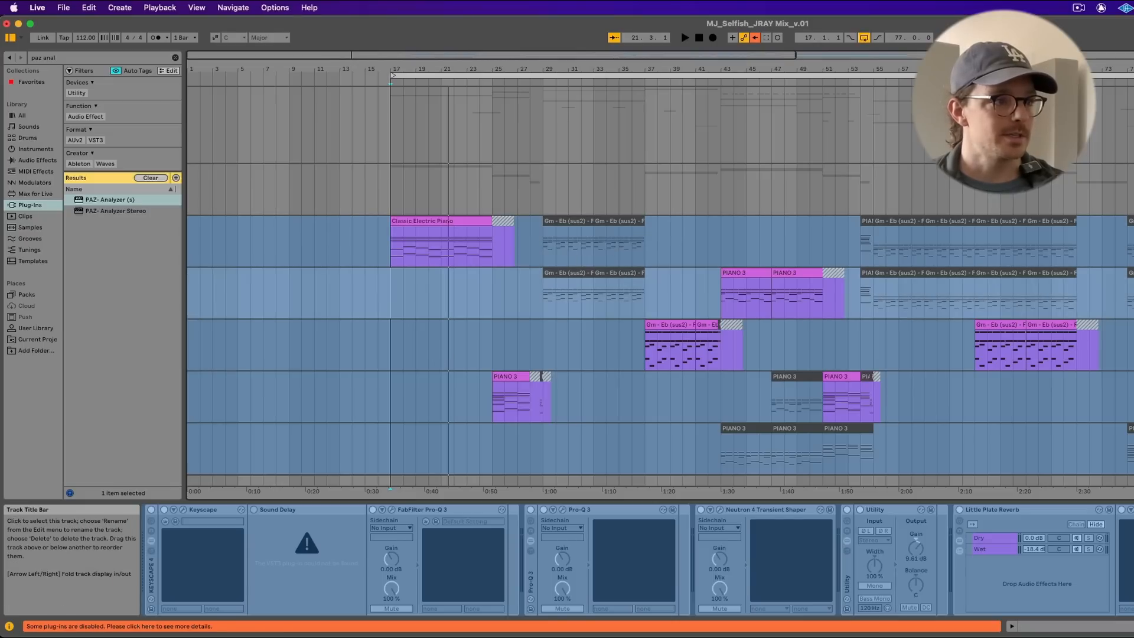
pyautogui.click(1131, 221)
pyautogui.click(1131, 273)
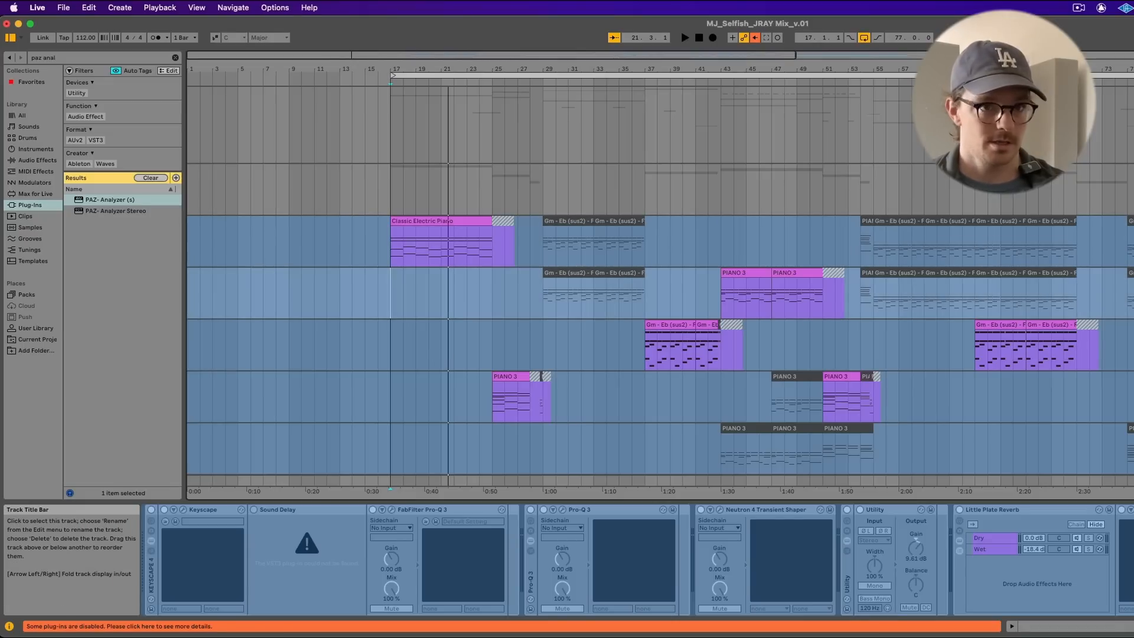
# - Play the piano parts from bars 43, 36, 37 and 17 to compare how the different piano tracks sound
pyautogui.click(721, 290)
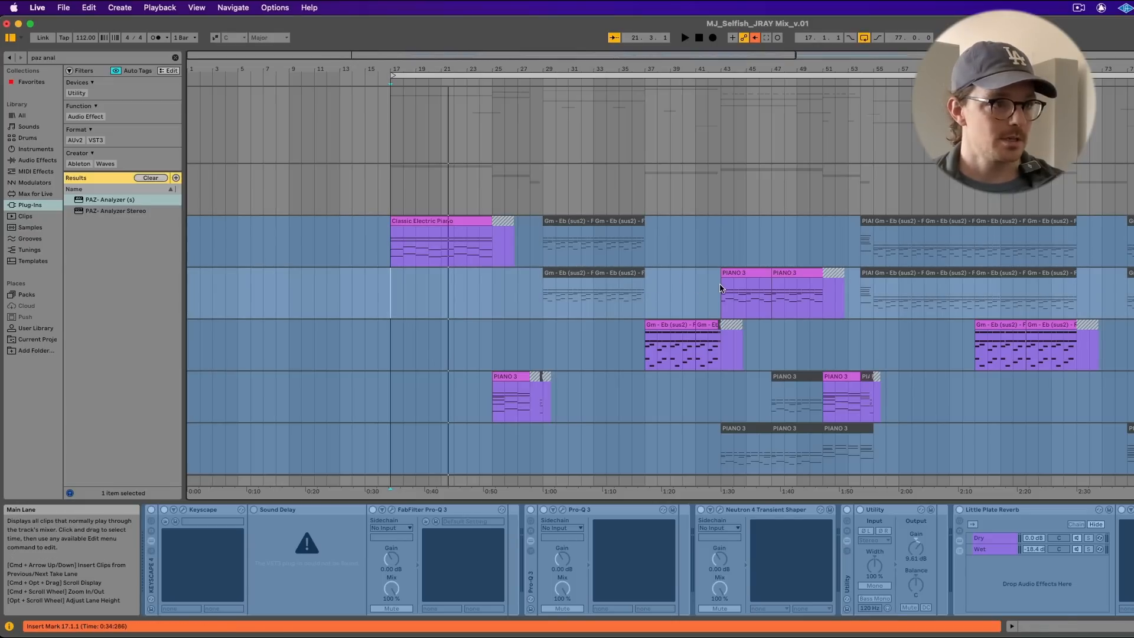
pyautogui.press('space')
pyautogui.click(666, 356)
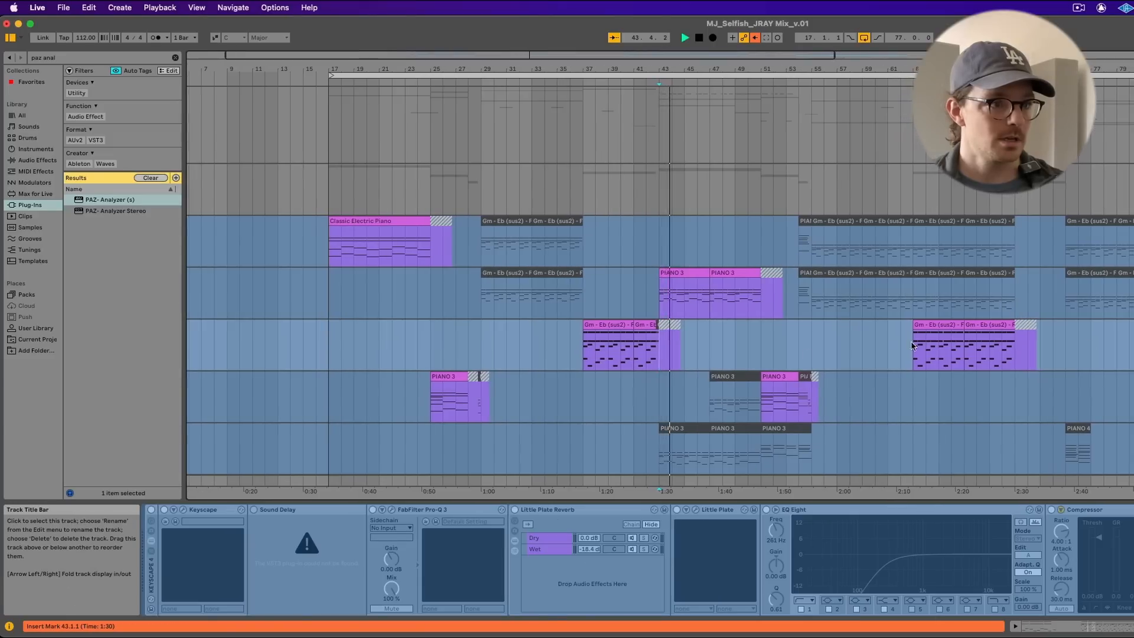
pyautogui.press('space')
pyautogui.hscroll(-3, 573, 354)
pyautogui.click(642, 349)
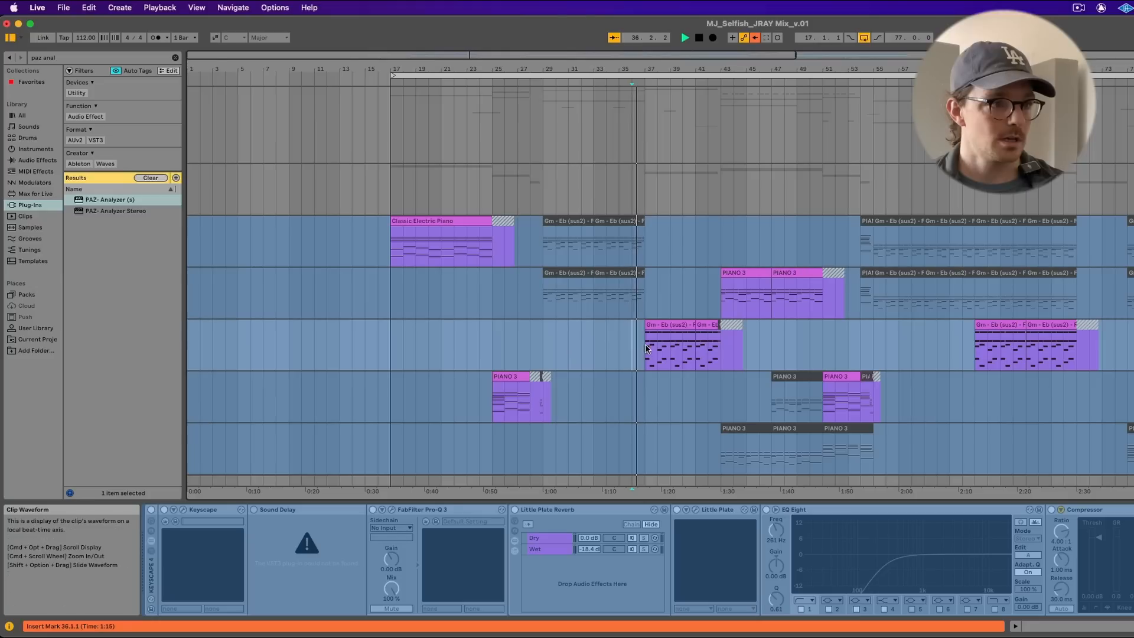
pyautogui.press('space')
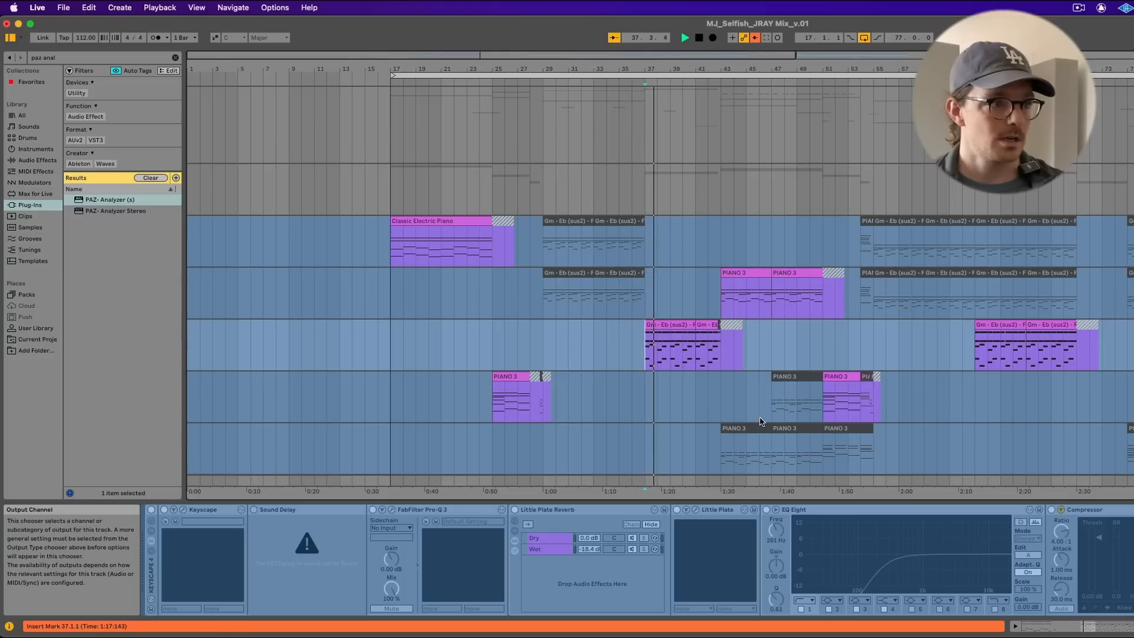
pyautogui.click(388, 244)
pyautogui.press('space')
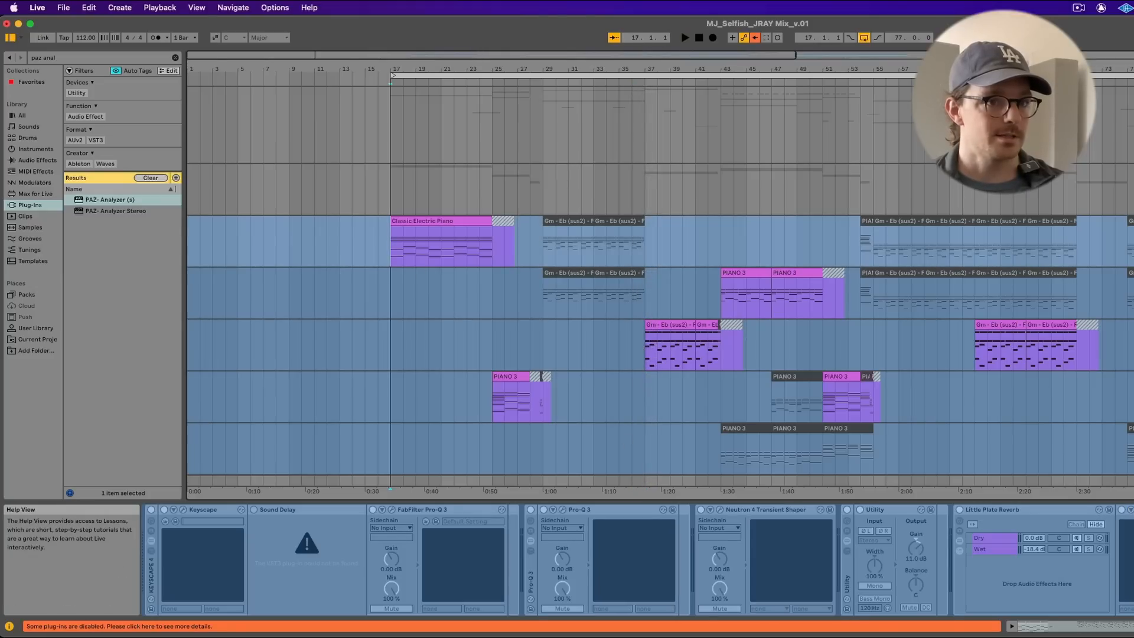
# - Find Pro-Q 3 in the plug-in library and add it to the PIANO group after Pro-MB
pyautogui.scroll(2, 660, 280)
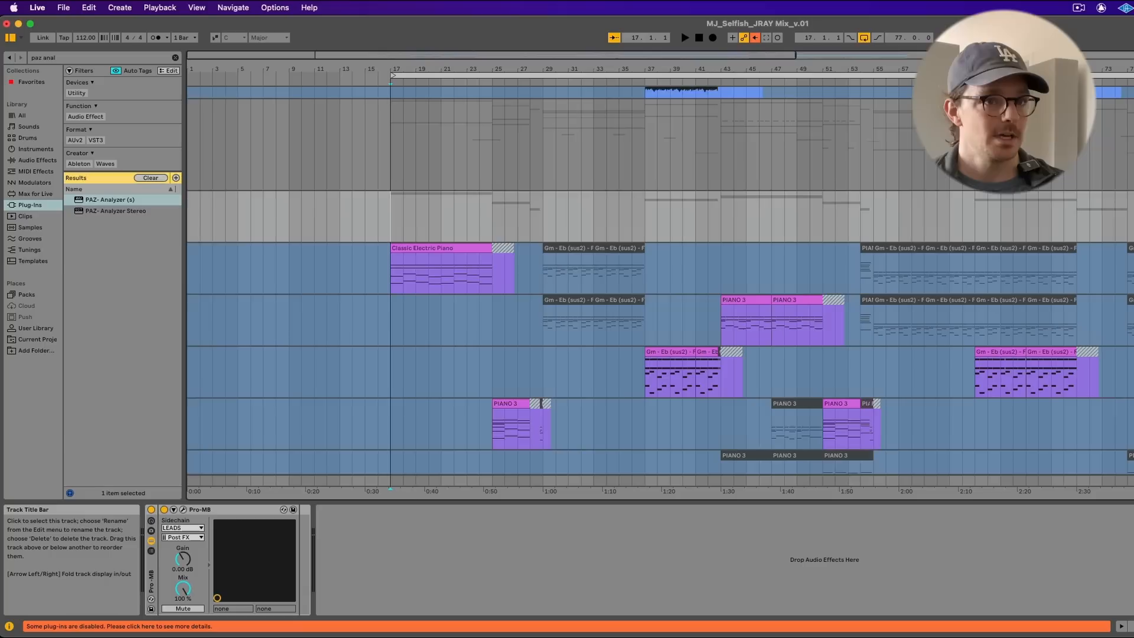
pyautogui.click(83, 56)
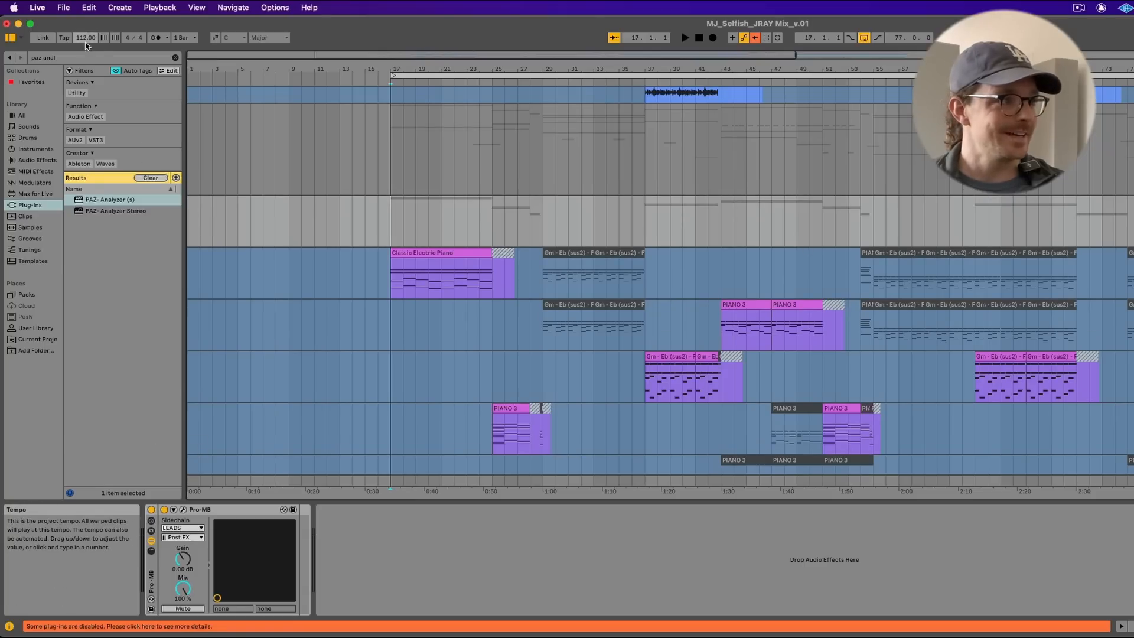
pyautogui.write('pro-q')
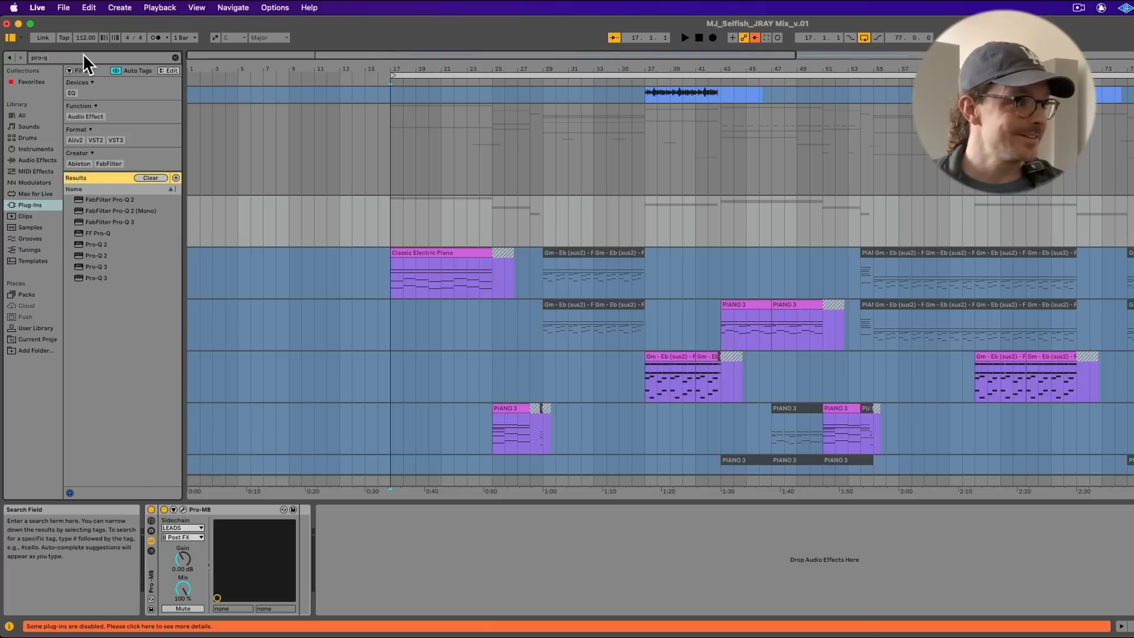
pyautogui.click(97, 278)
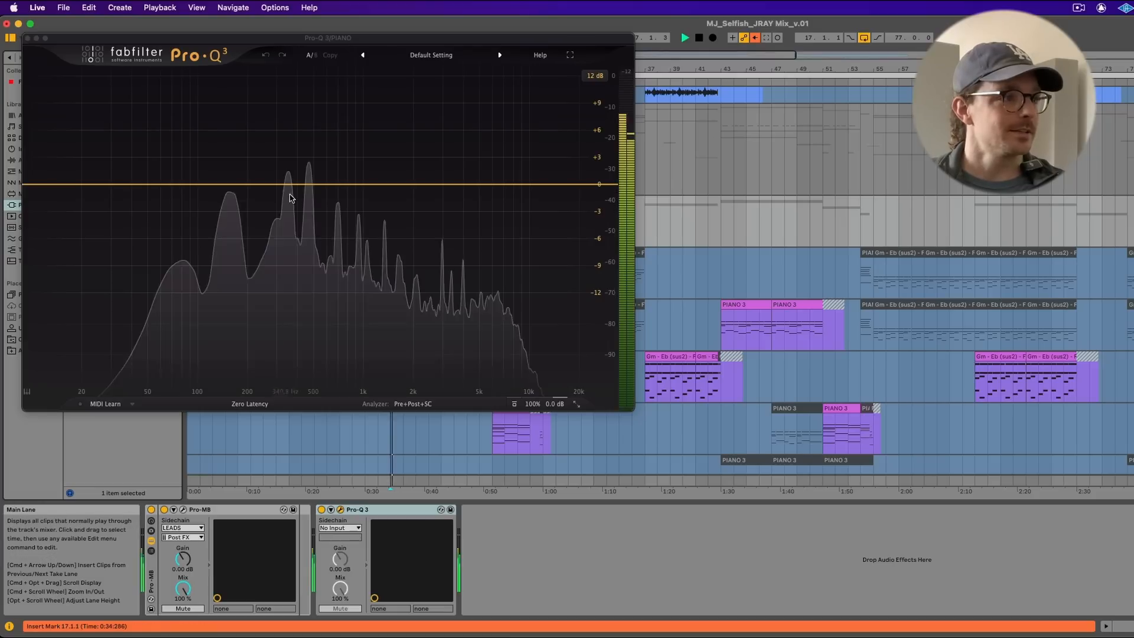
# - Add a narrow bell cut of -6.46 dB at 472.79 Hz with Q 11.04 in the PIANO group's Pro-Q 3
pyautogui.click(329, 185)
pyautogui.moveTo(329, 185); pyautogui.dragTo(320, 244)
pyautogui.scroll(10, 307, 132)
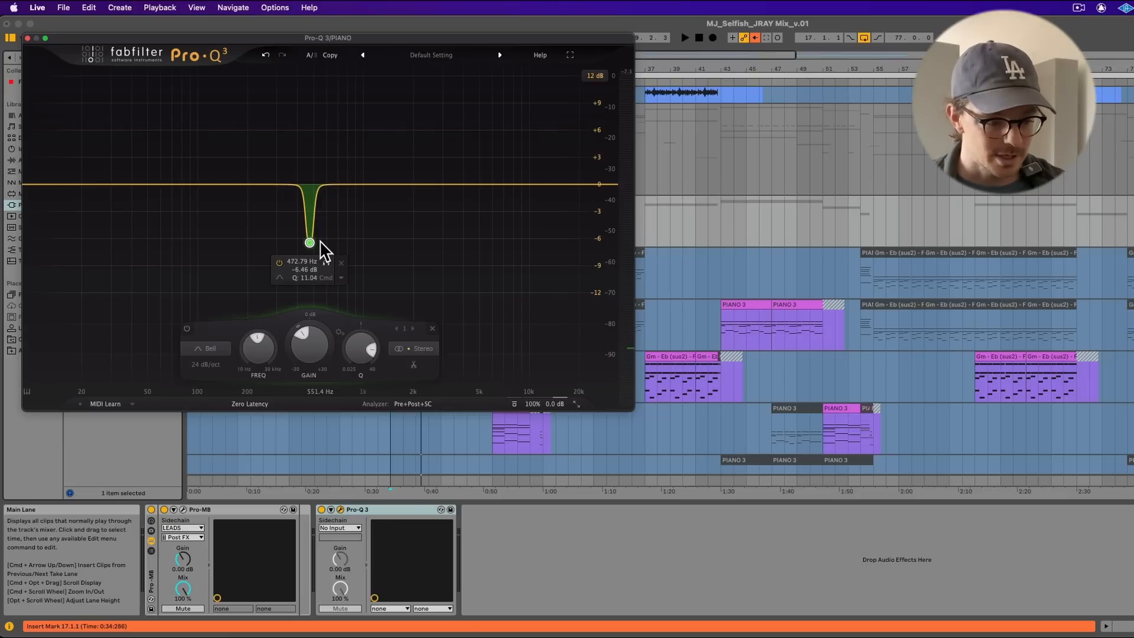
pyautogui.press('space')
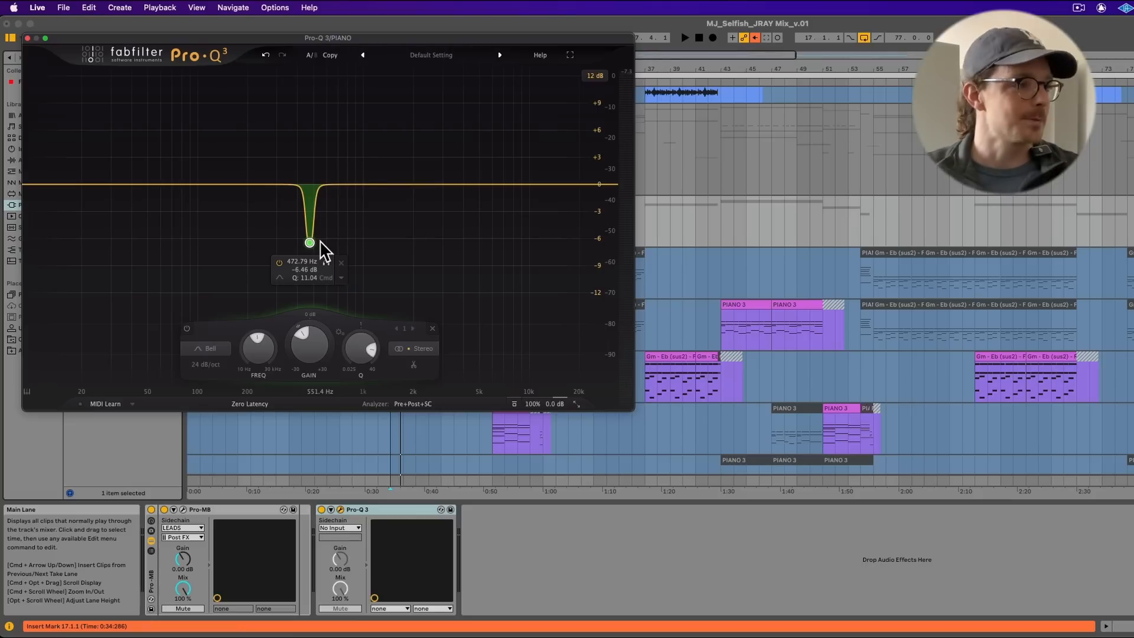
# - Set the 472.79 Hz piano cut's gain to -15.03 dB during playback, close the Pro-Q 3 window and save the project
pyautogui.press('space')
pyautogui.moveTo(318, 241)
pyautogui.mouseDown()
pyautogui.moveTo(333, 117)
pyautogui.moveTo(310, 294)
pyautogui.moveTo(309, 183)
pyautogui.moveTo(311, 285)
pyautogui.moveTo(317, 187)
pyautogui.moveTo(311, 249)
pyautogui.mouseUp()
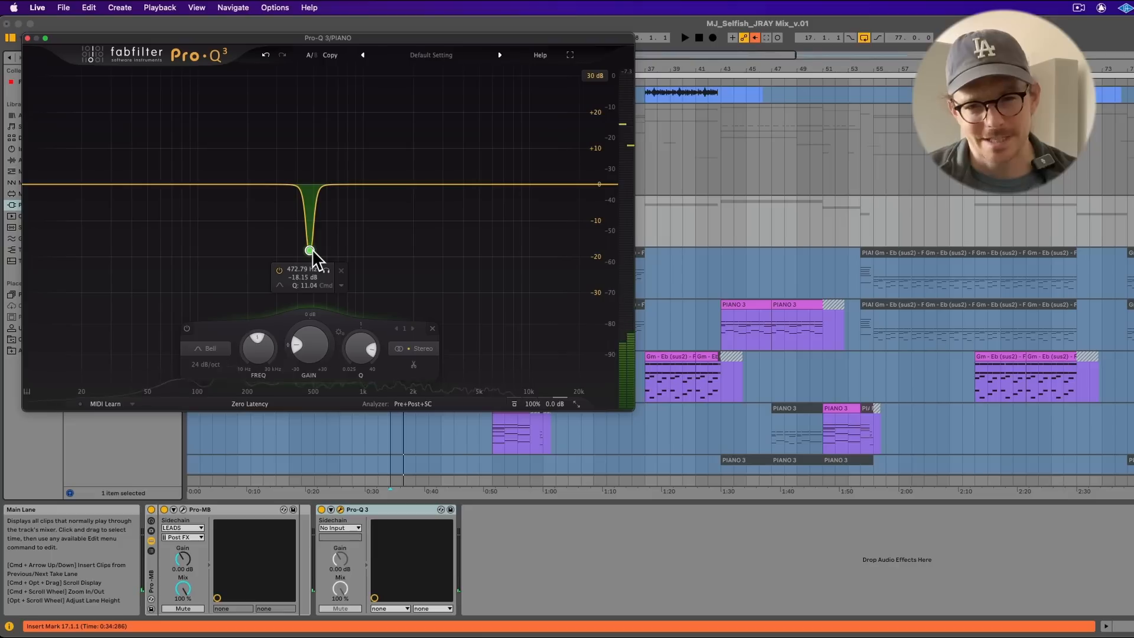
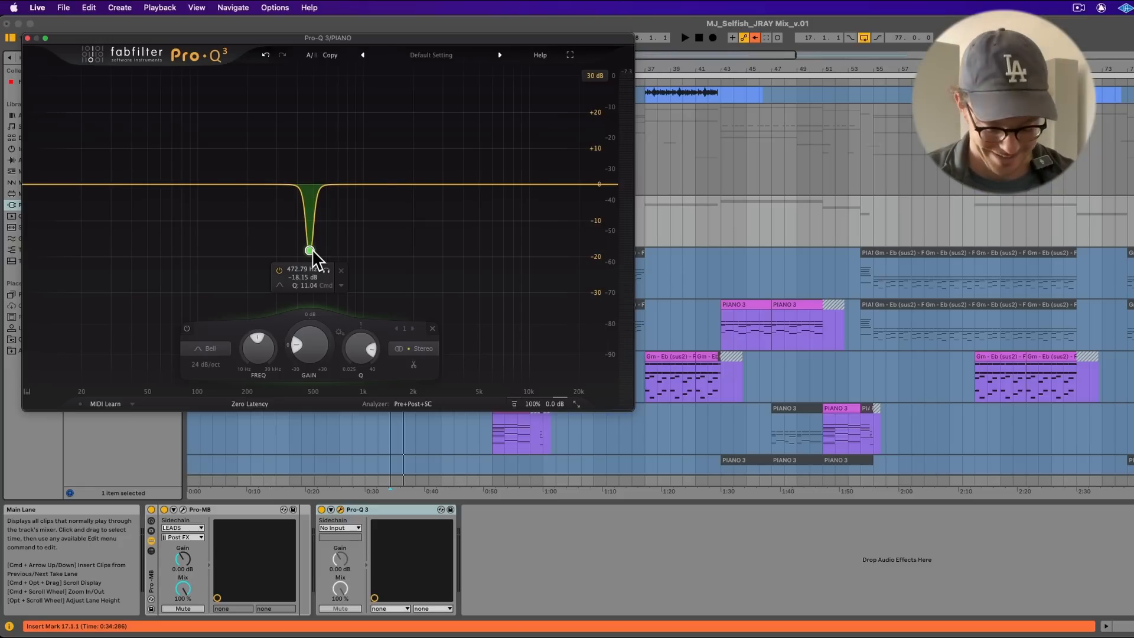
pyautogui.press('space')
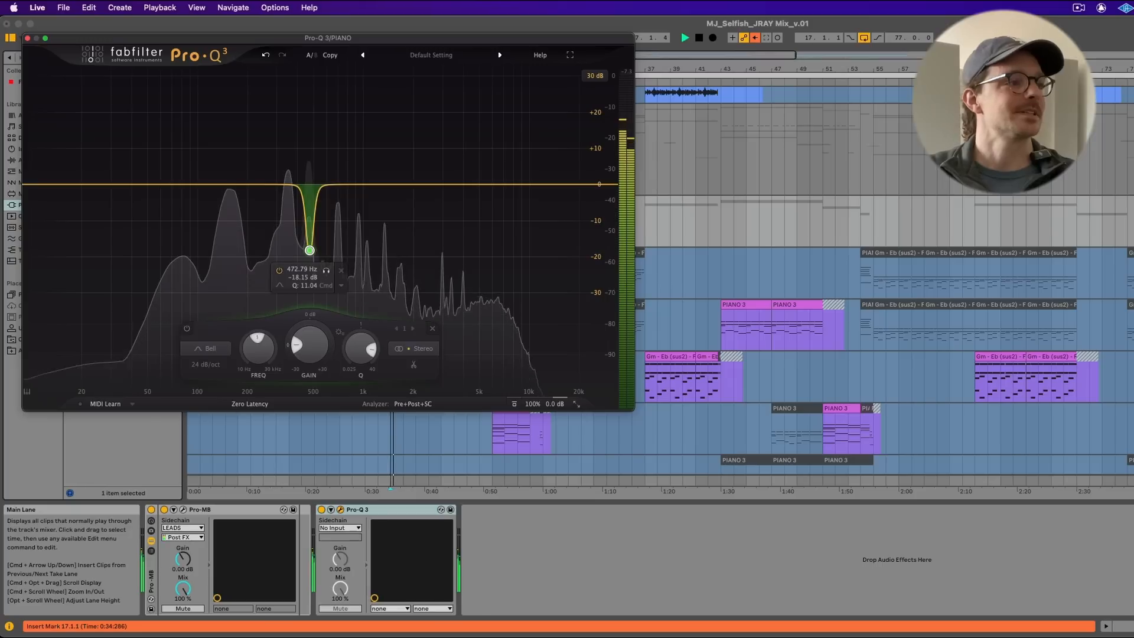
pyautogui.moveTo(311, 249)
pyautogui.mouseDown()
pyautogui.moveTo(308, 131)
pyautogui.moveTo(309, 252)
pyautogui.moveTo(309, 157)
pyautogui.moveTo(306, 248)
pyautogui.moveTo(306, 236)
pyautogui.mouseUp()
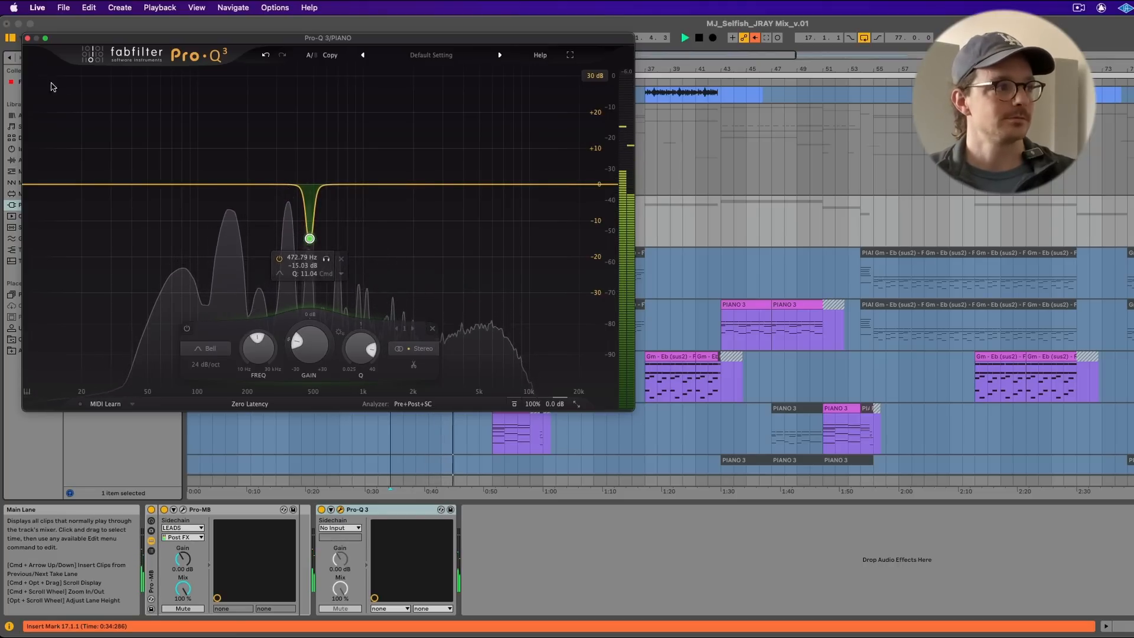
pyautogui.click(27, 39)
pyautogui.press('super+s')
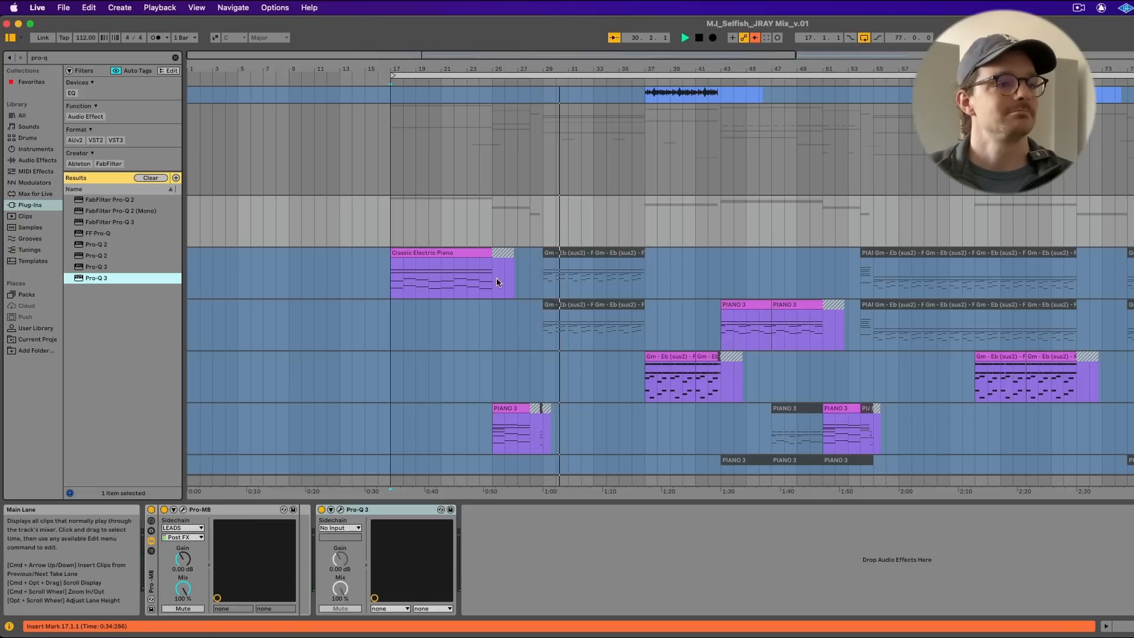
# - Unfreeze the CHORUS GUITAR MELODY track and play the song from bar 29
pyautogui.scroll(-5, 496, 277)
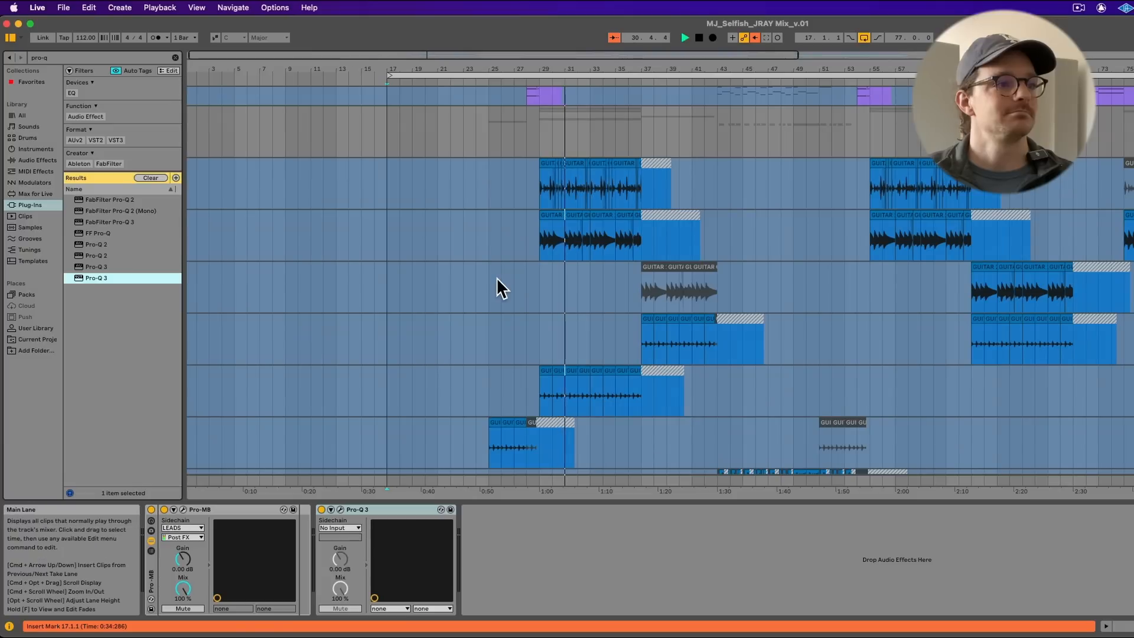
pyautogui.click(533, 232)
pyautogui.scroll(2, 533, 232)
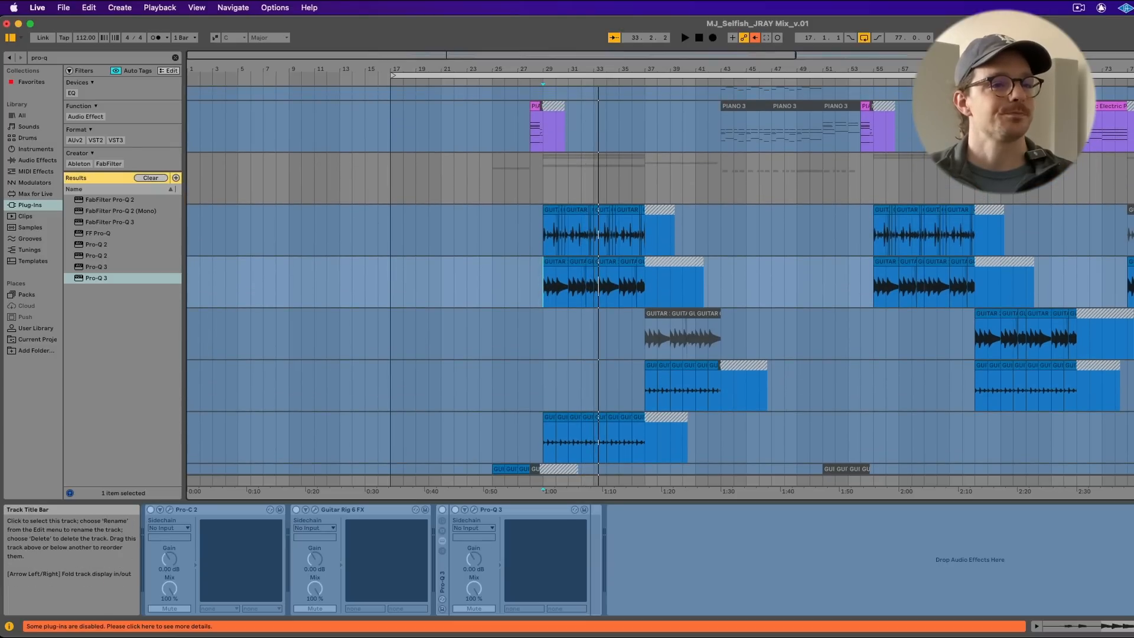
pyautogui.press('super+alt+shift+f')
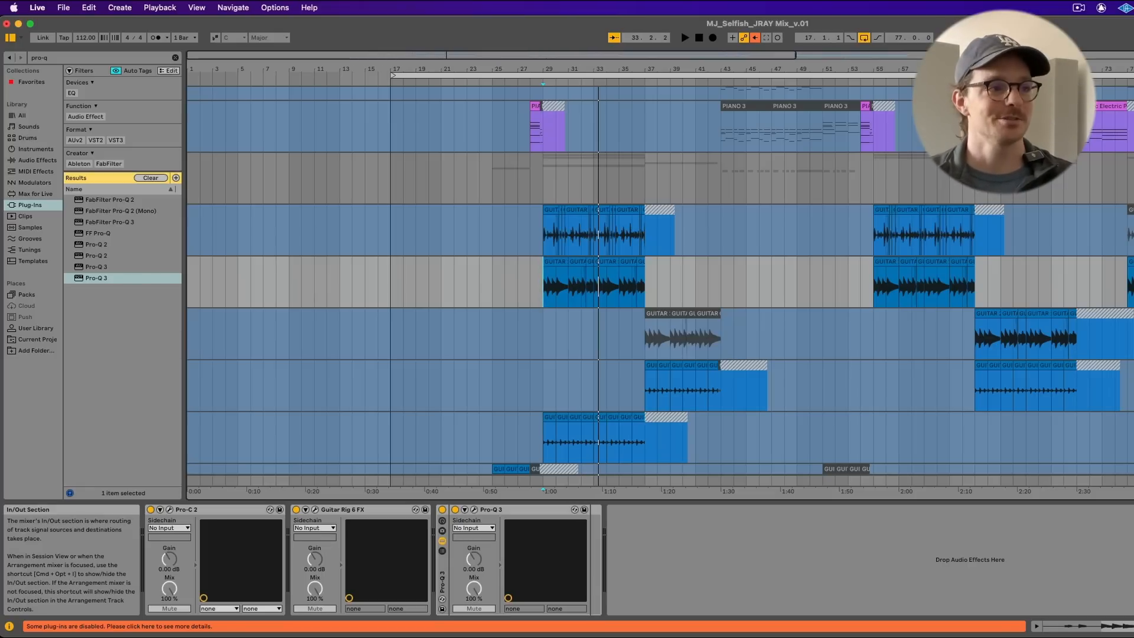
pyautogui.click(589, 335)
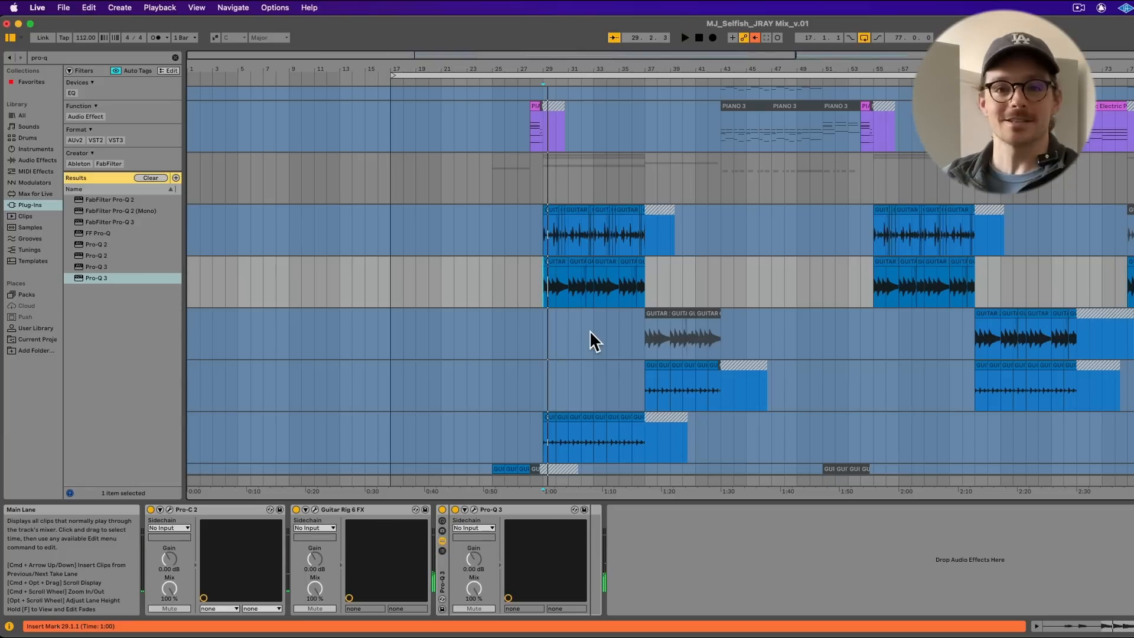
pyautogui.press('space')
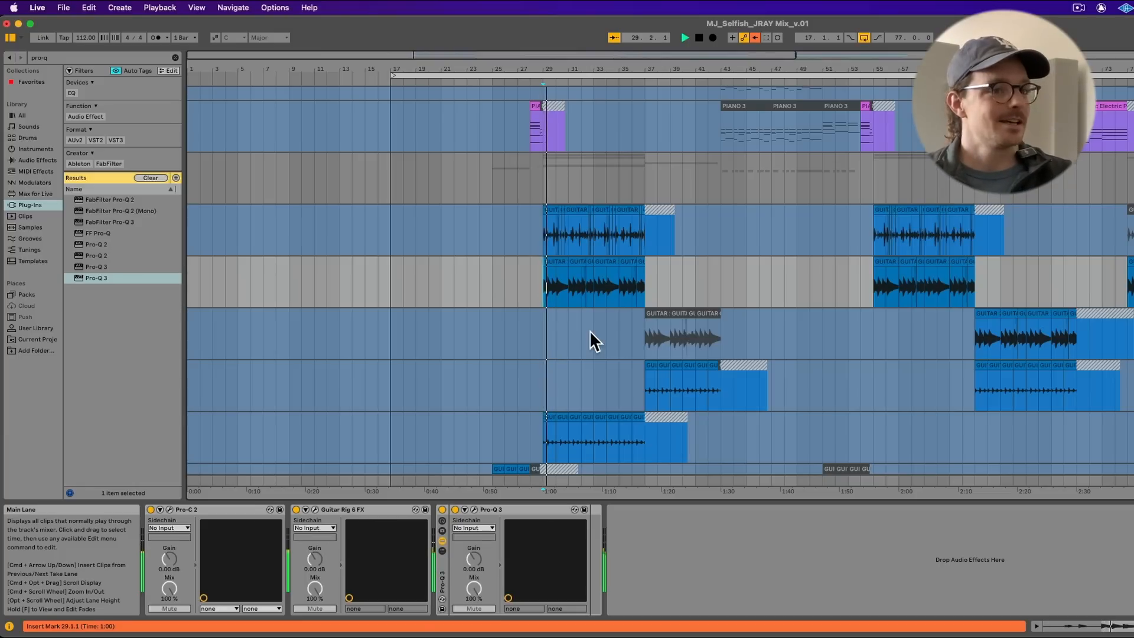
# - Add a narrow bell band at 468.51 Hz with Q 9.557 in the Pro-Q 3 on CHORUS GUITAR MELODY
pyautogui.click(474, 509)
pyautogui.doubleClick(440, 337)
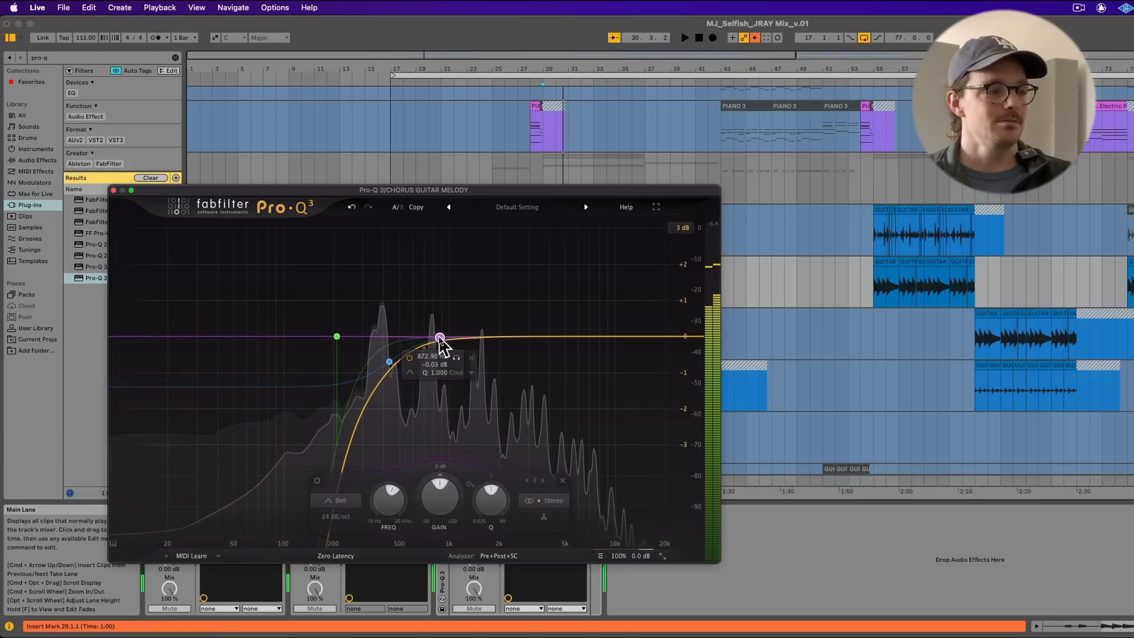
pyautogui.press('space')
pyautogui.moveTo(440, 339); pyautogui.dragTo(403, 360)
pyautogui.scroll(5, 427, 258)
pyautogui.scroll(-4, 418, 243)
pyautogui.scroll(2, 398, 157)
pyautogui.scroll(2, 395, 235)
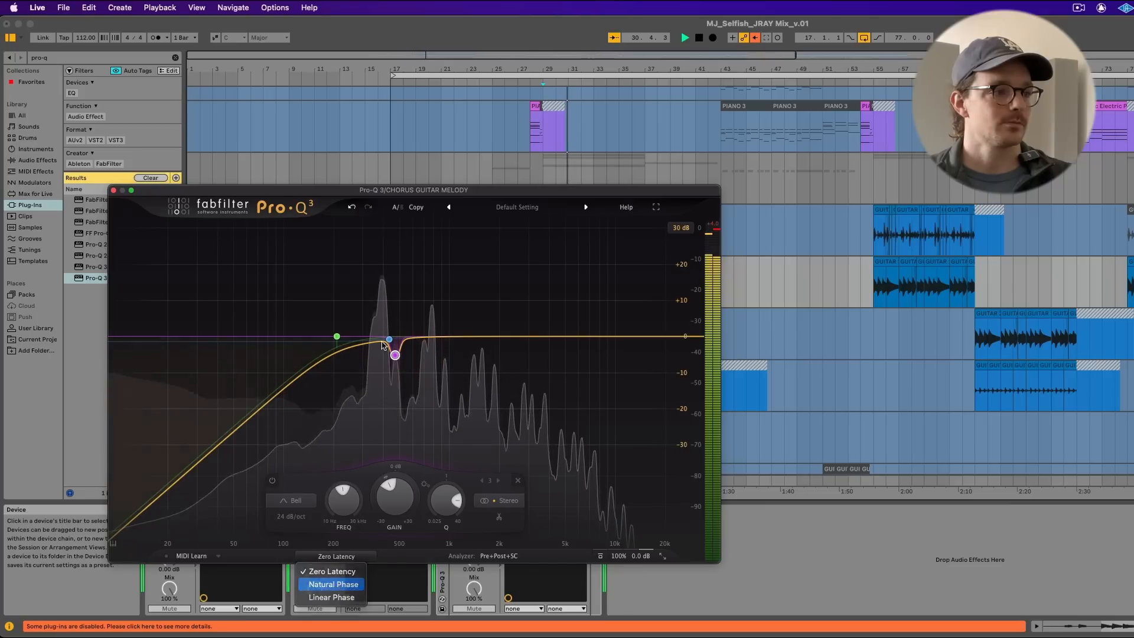
# - Switch the guitar melody's Pro-Q 3 to Natural Phase and set the 468.51 Hz cut's gain to -14.13 dB
pyautogui.click(334, 584)
pyautogui.moveTo(395, 355); pyautogui.dragTo(395, 388)
pyautogui.press('space')
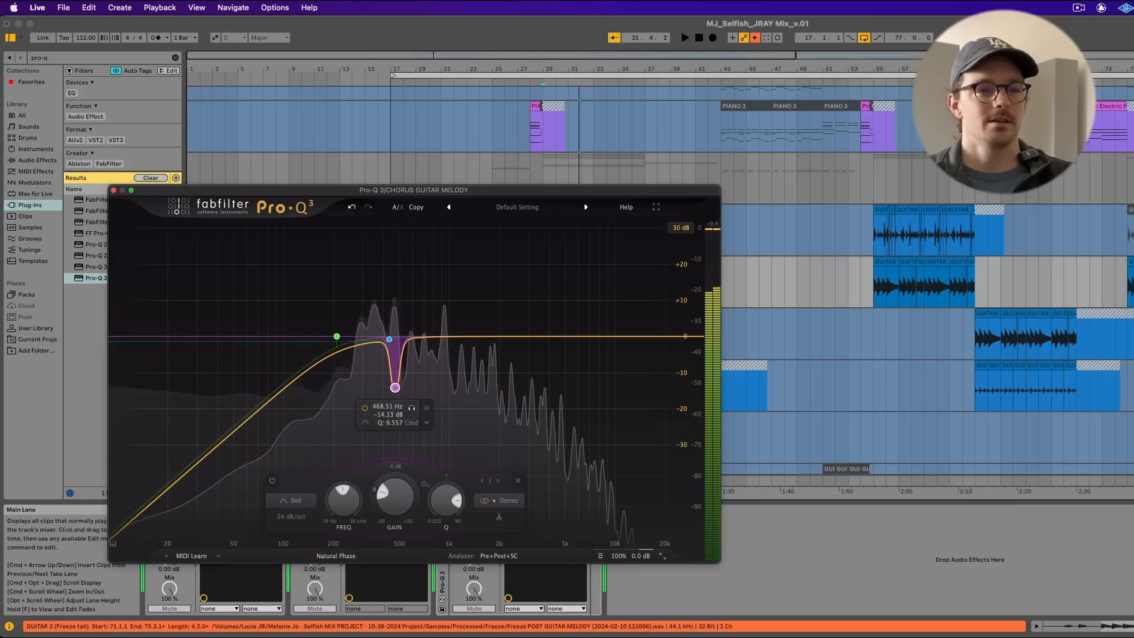
# - Ease the guitar melody's 468.51 Hz cut to about -9 dB while playing from bar 29, and hide the Pro-Q 3 window
pyautogui.click(1133, 261)
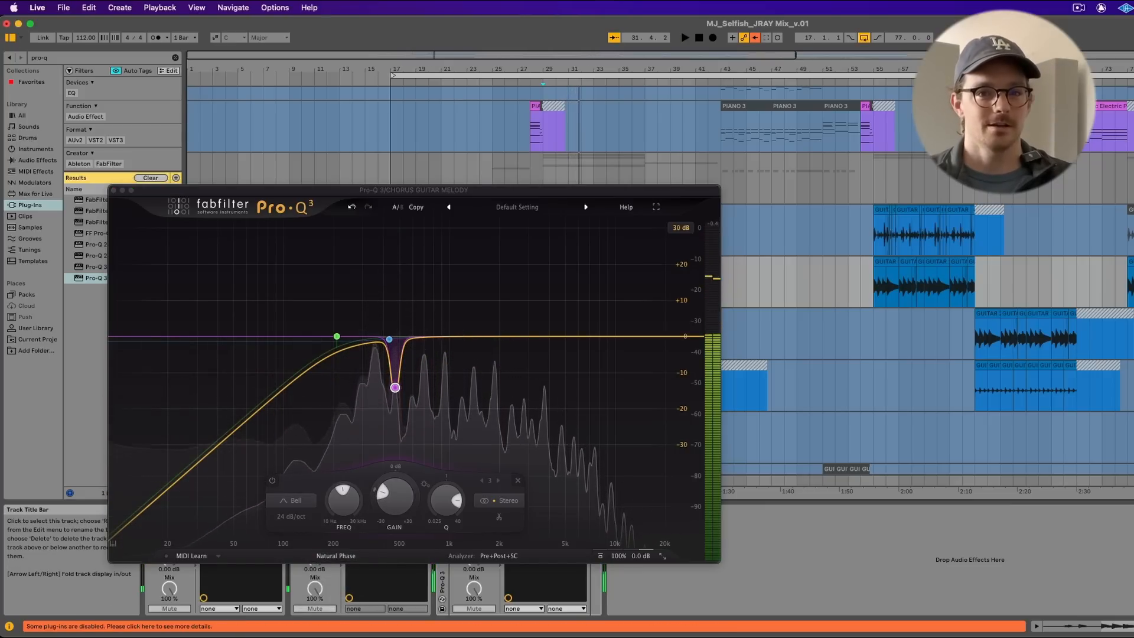
pyautogui.press('space')
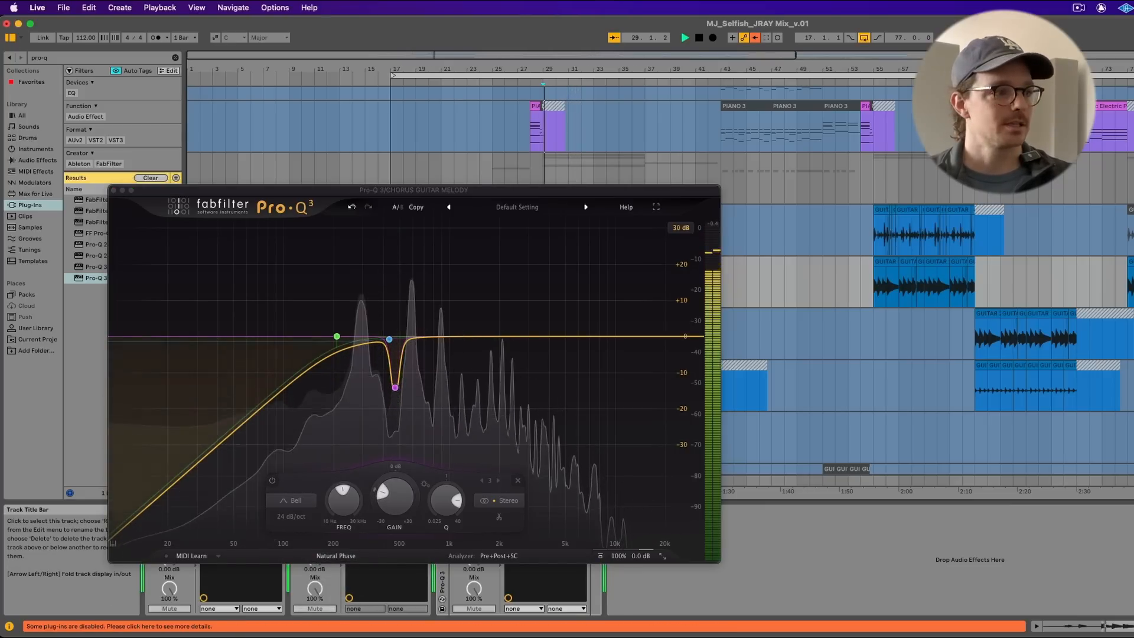
pyautogui.click(395, 388)
pyautogui.moveTo(395, 388)
pyautogui.mouseDown()
pyautogui.moveTo(395, 278)
pyautogui.moveTo(396, 368)
pyautogui.mouseUp()
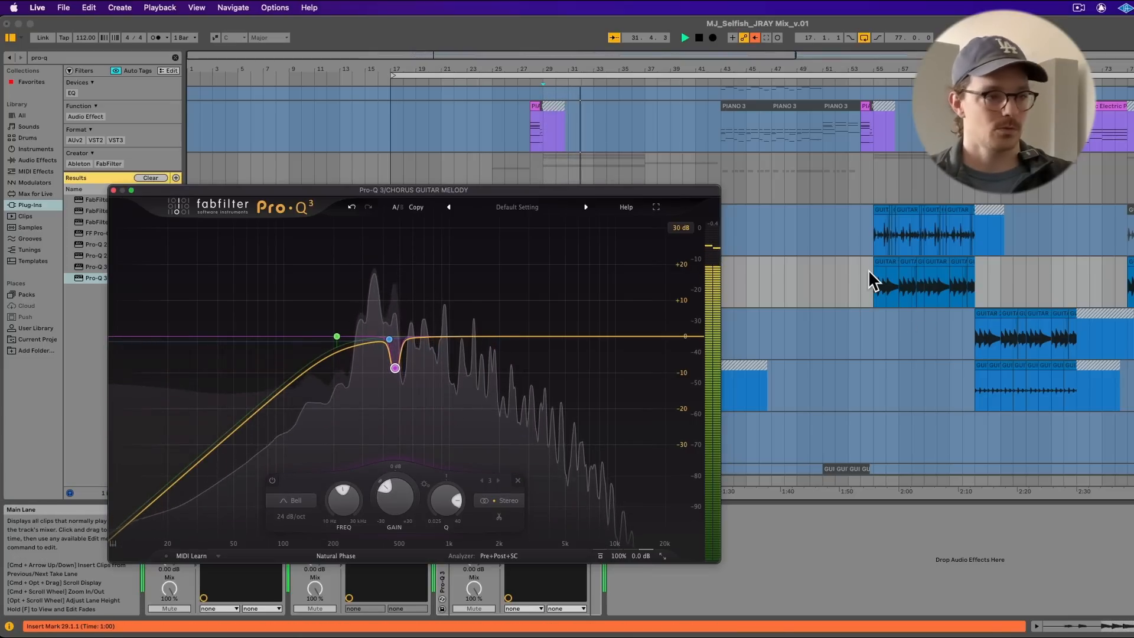
pyautogui.press('super+alt+p')
# - Check the device chains of the other chorus guitar tracks starting at bar 29 during playback
pyautogui.click(543, 229)
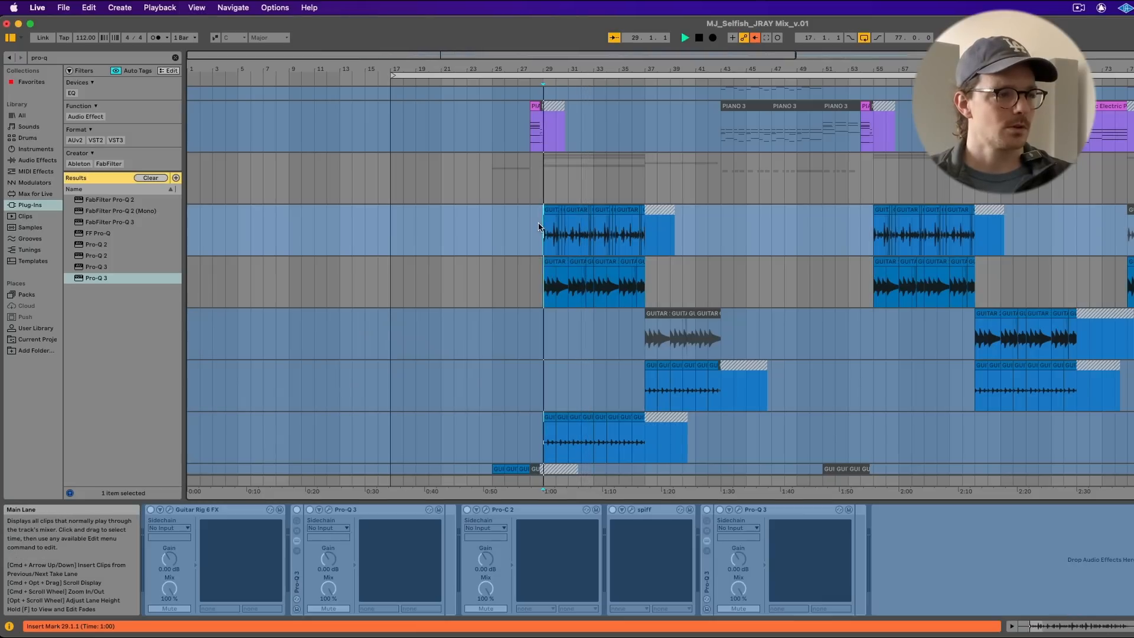
pyautogui.click(544, 284)
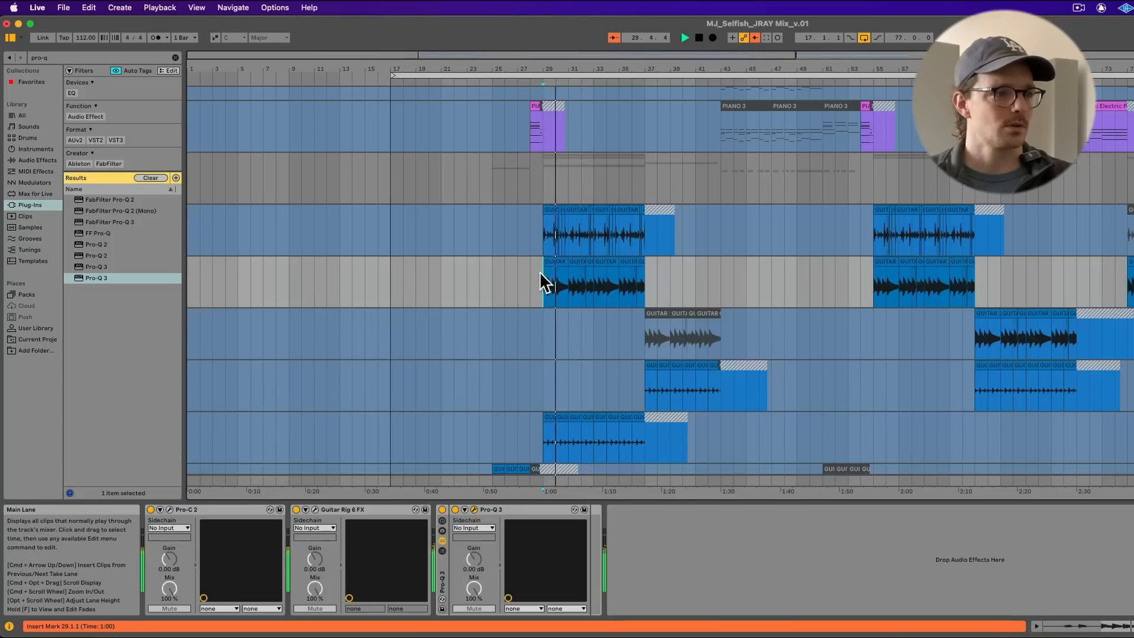
pyautogui.scroll(-2, 541, 277)
pyautogui.scroll(-5, 540, 272)
pyautogui.click(540, 271)
pyautogui.scroll(-10, 539, 269)
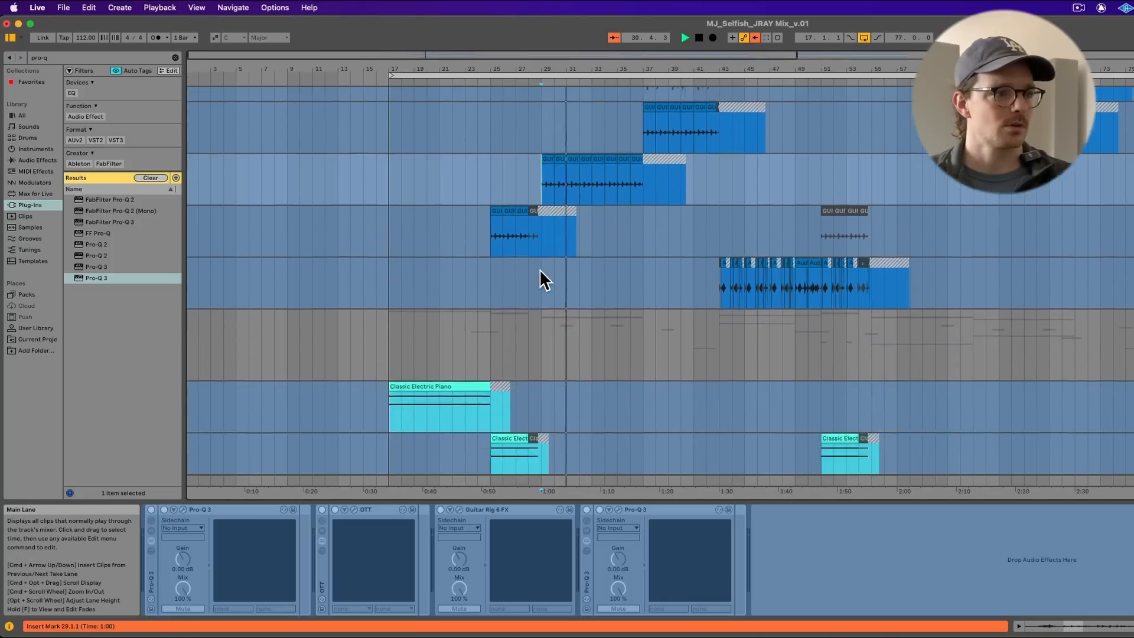
# - Replay the chorus guitars from bar 29 and reselect the CHORUS GUITAR MELODY track to review its devices
pyautogui.scroll(10, 539, 270)
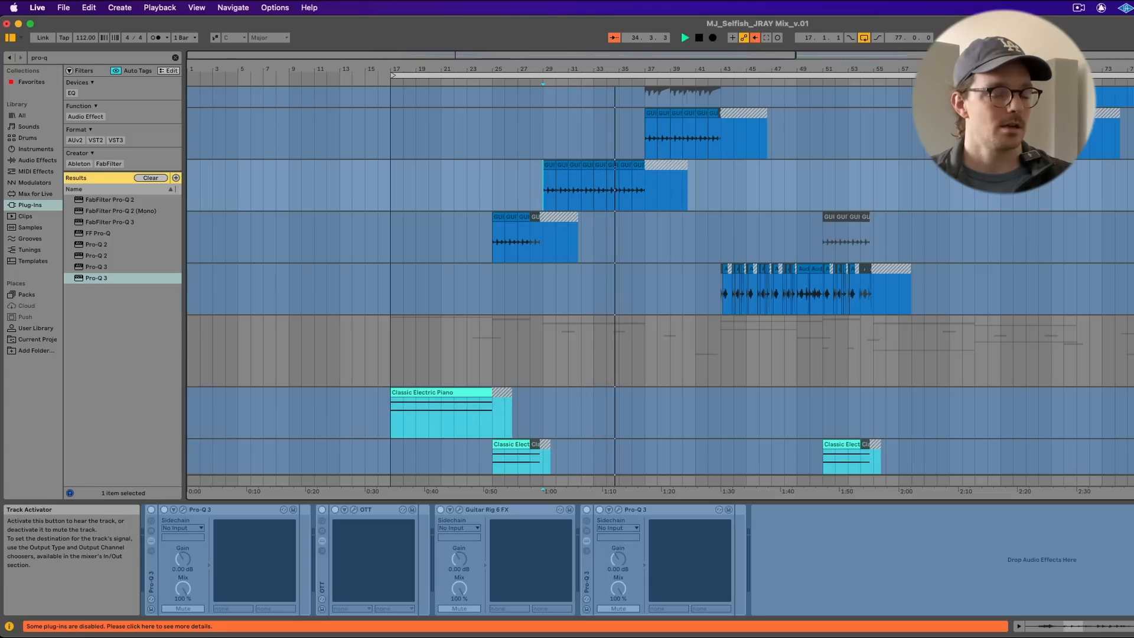
pyautogui.scroll(5, 660, 281)
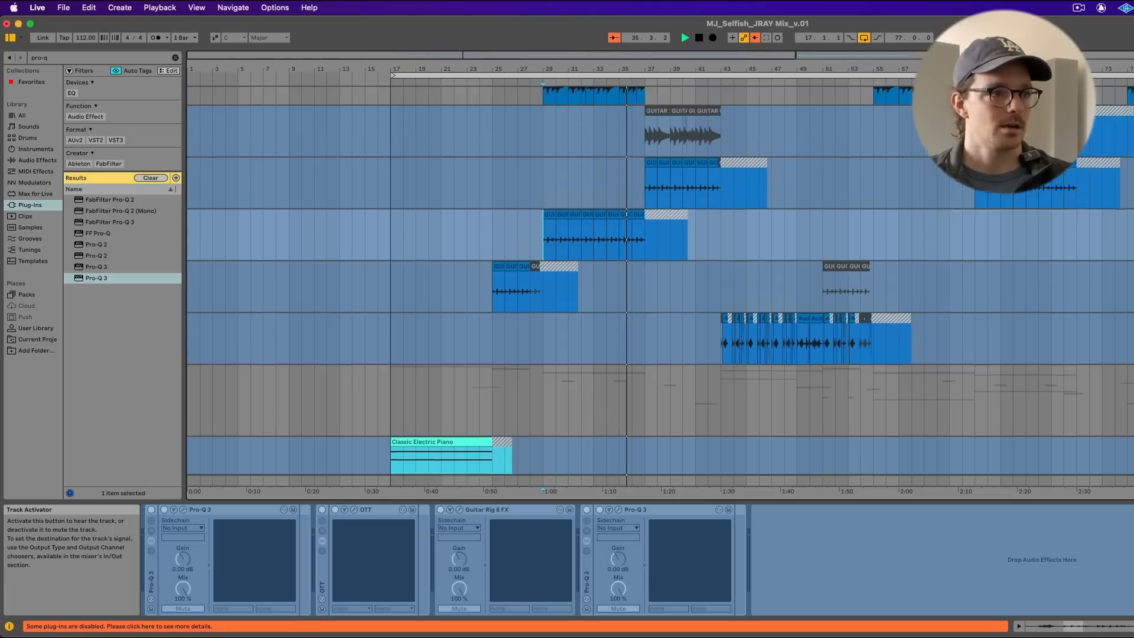
pyautogui.press('space')
pyautogui.press('space')
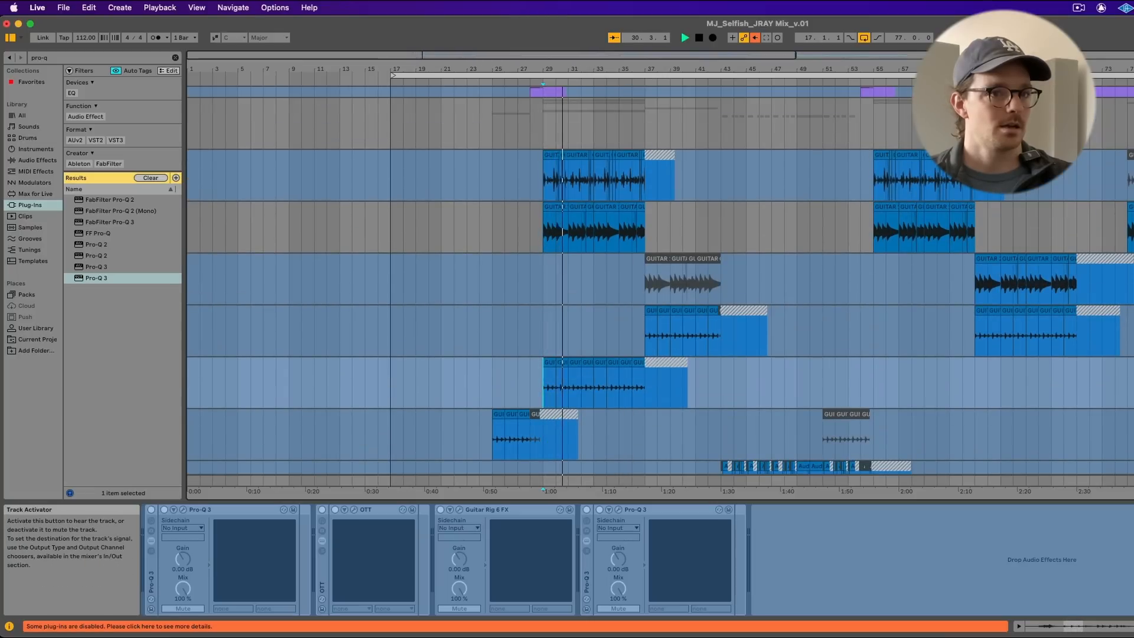
pyautogui.click(1130, 226)
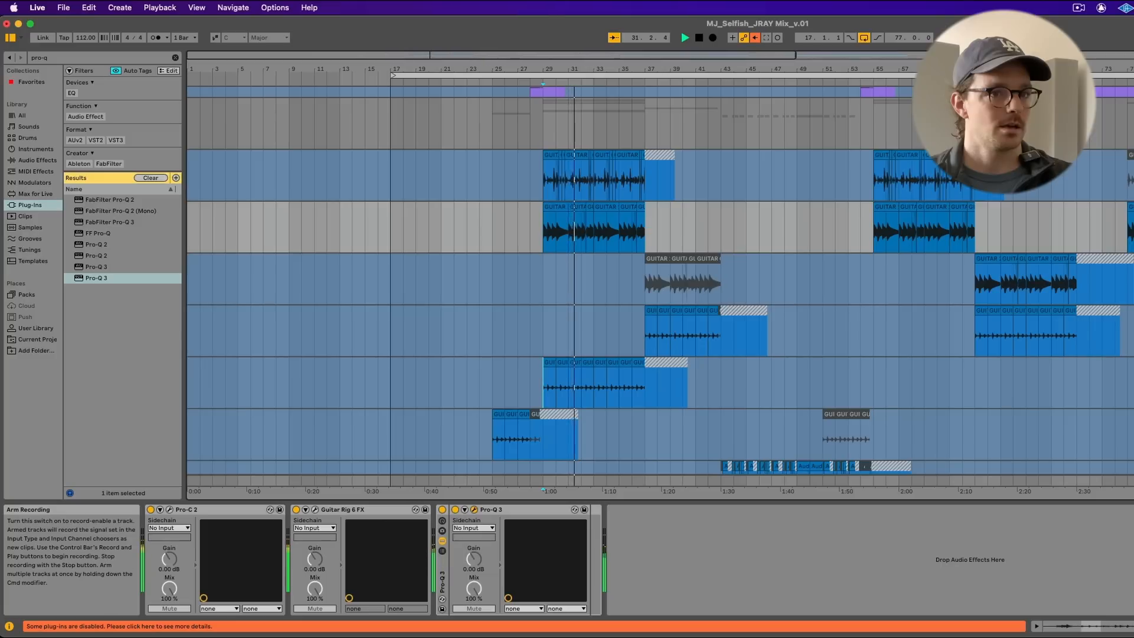
pyautogui.press('space')
pyautogui.scroll(10, 875, 261)
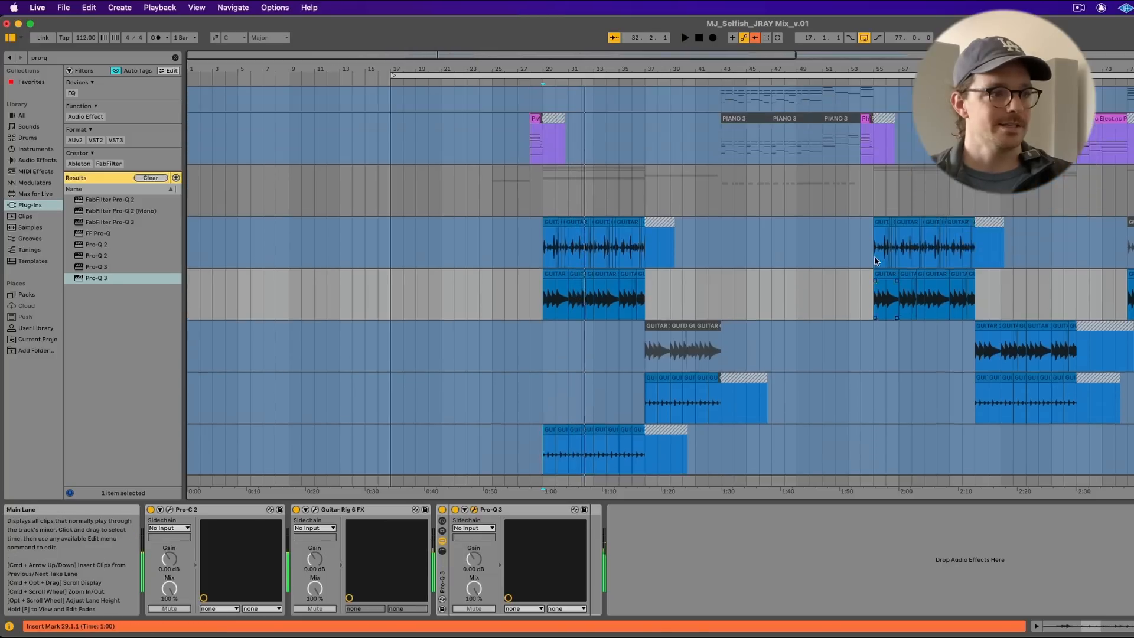
# - Locate the frozen "Gm - Eb (sus2)" chord track in the chorus and audition it from bar 29
pyautogui.scroll(10, 876, 261)
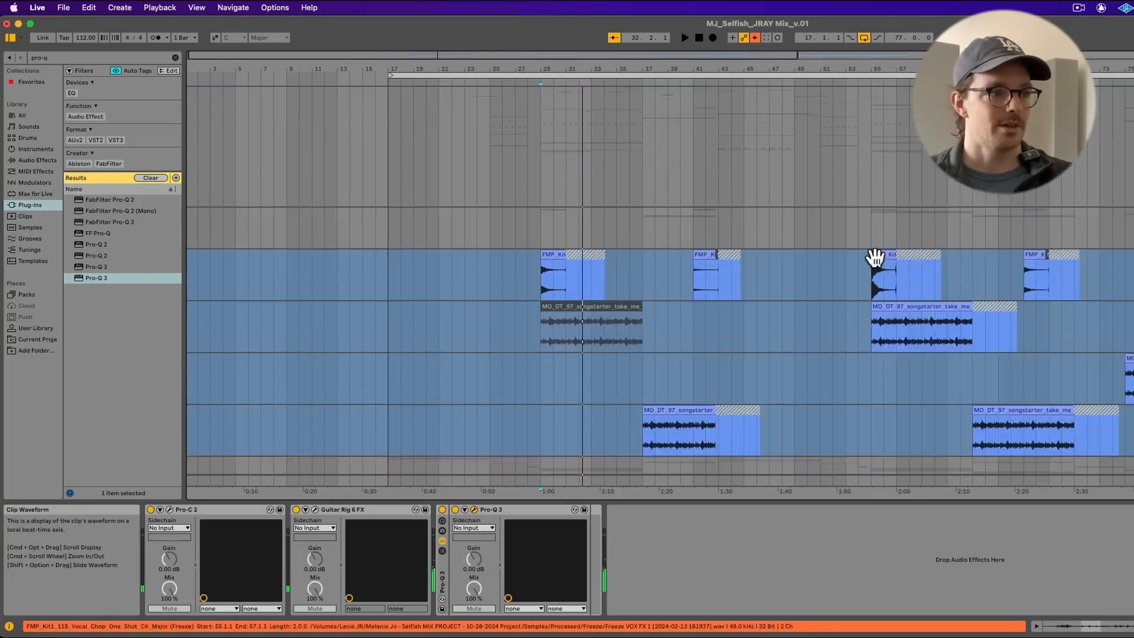
pyautogui.scroll(10, 875, 261)
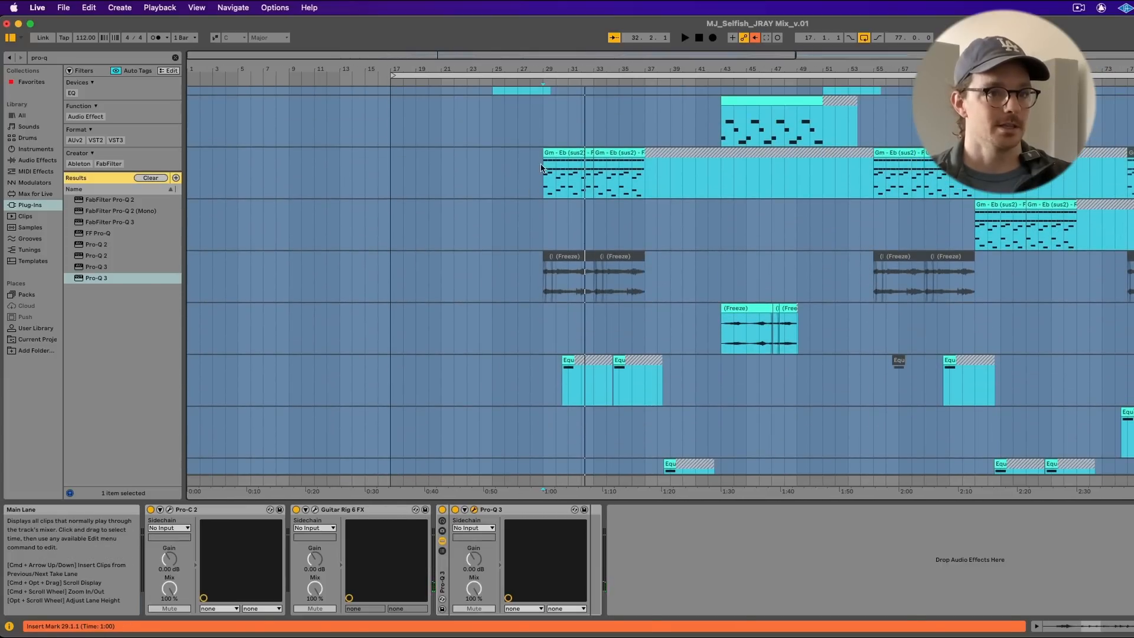
pyautogui.click(540, 168)
pyautogui.press('space')
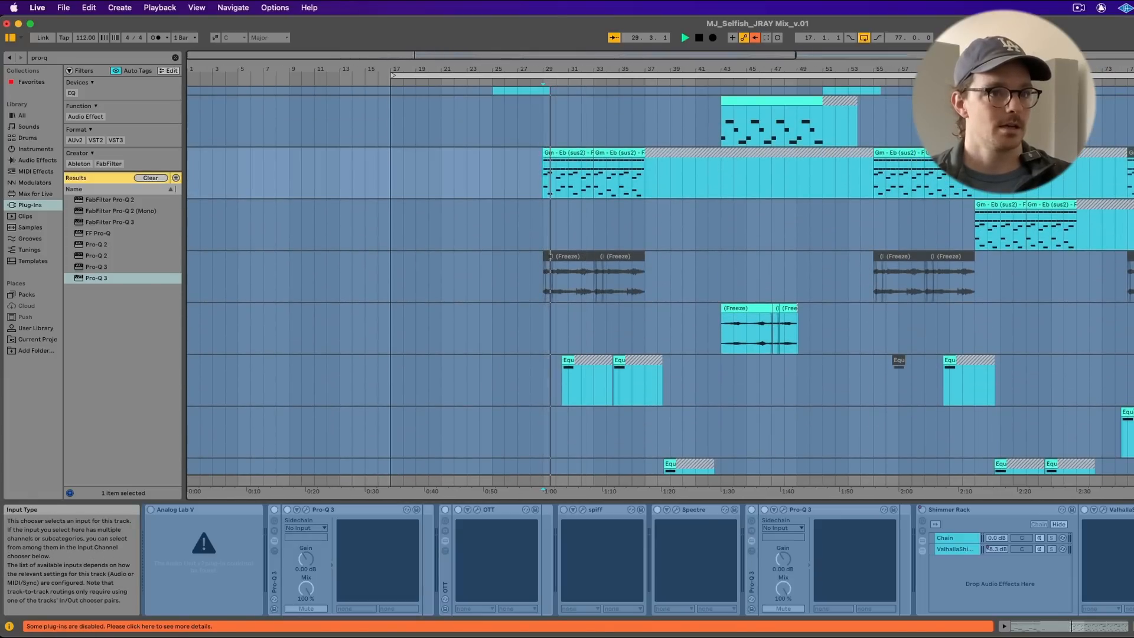
pyautogui.scroll(2, 659, 281)
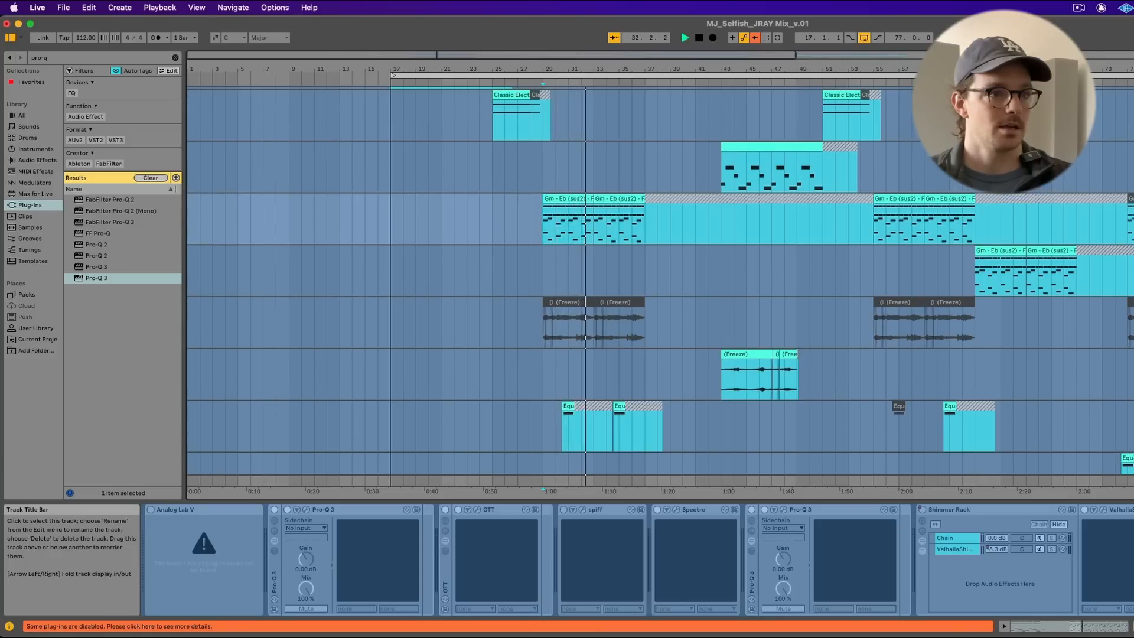
pyautogui.press('space')
# - Flatten the frozen "Gm - Eb (sus2)" chord track that starts at bar 29 into audio
pyautogui.scroll(3, 659, 281)
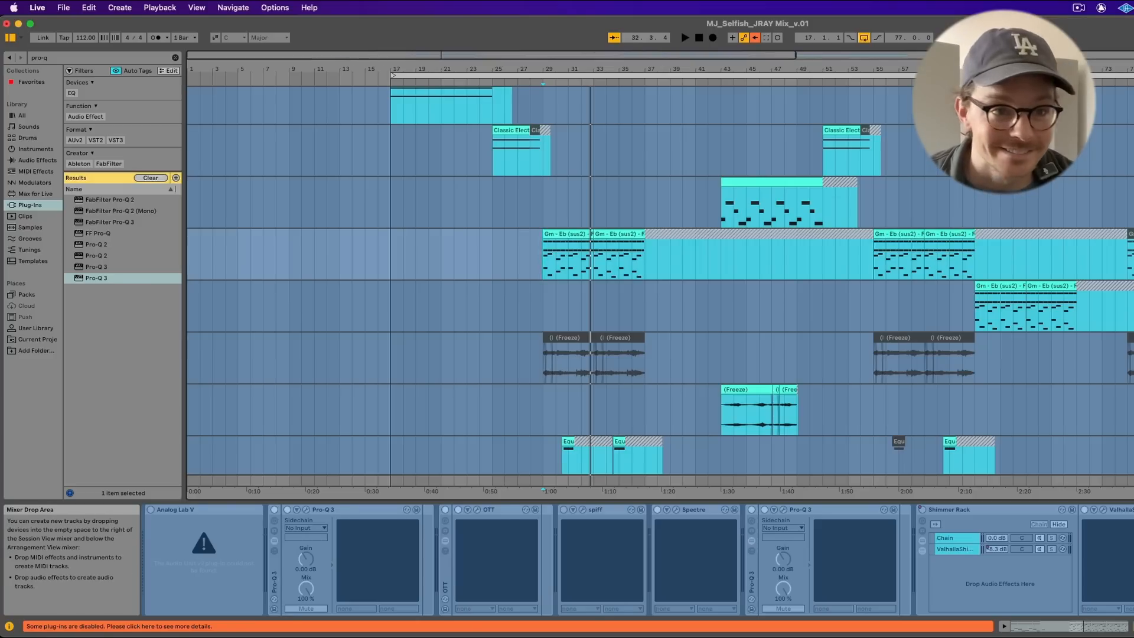
pyautogui.click(1130, 202)
pyautogui.click(1131, 254)
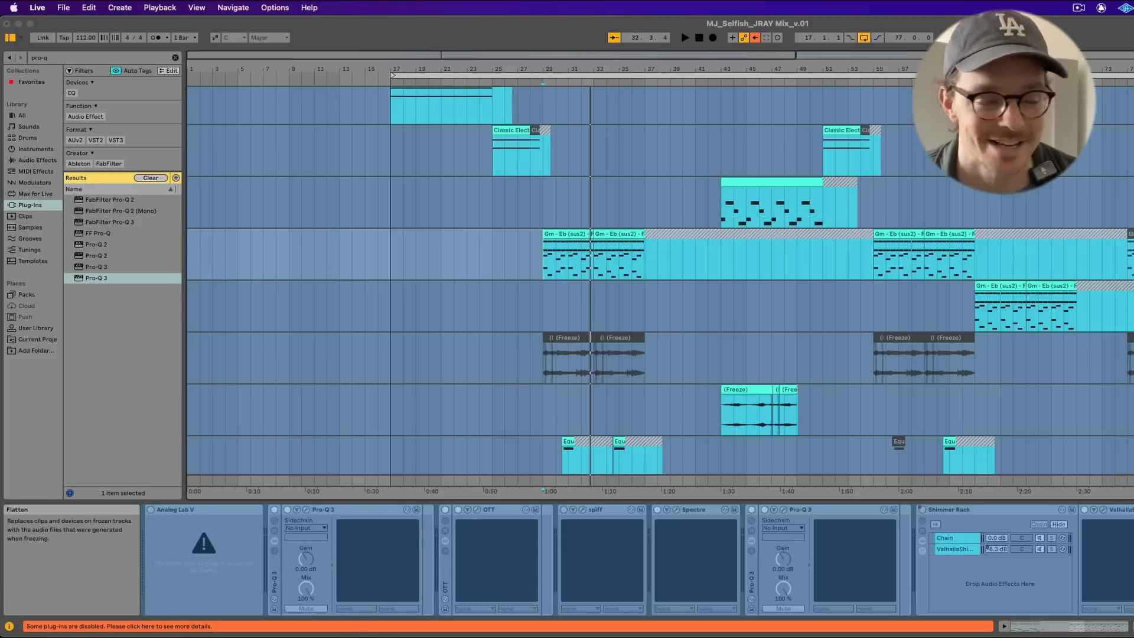
# - Flatten the frozen chorus synth track, load Pro-Q 3 on it and start playback from bar 29
pyautogui.click(1131, 313)
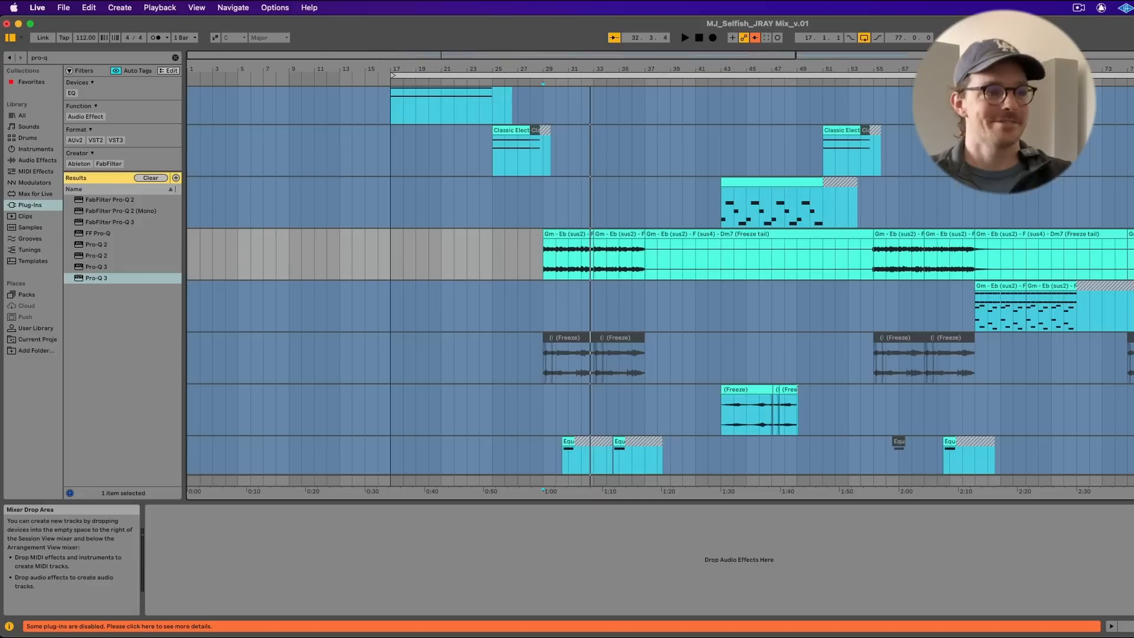
pyautogui.click(534, 244)
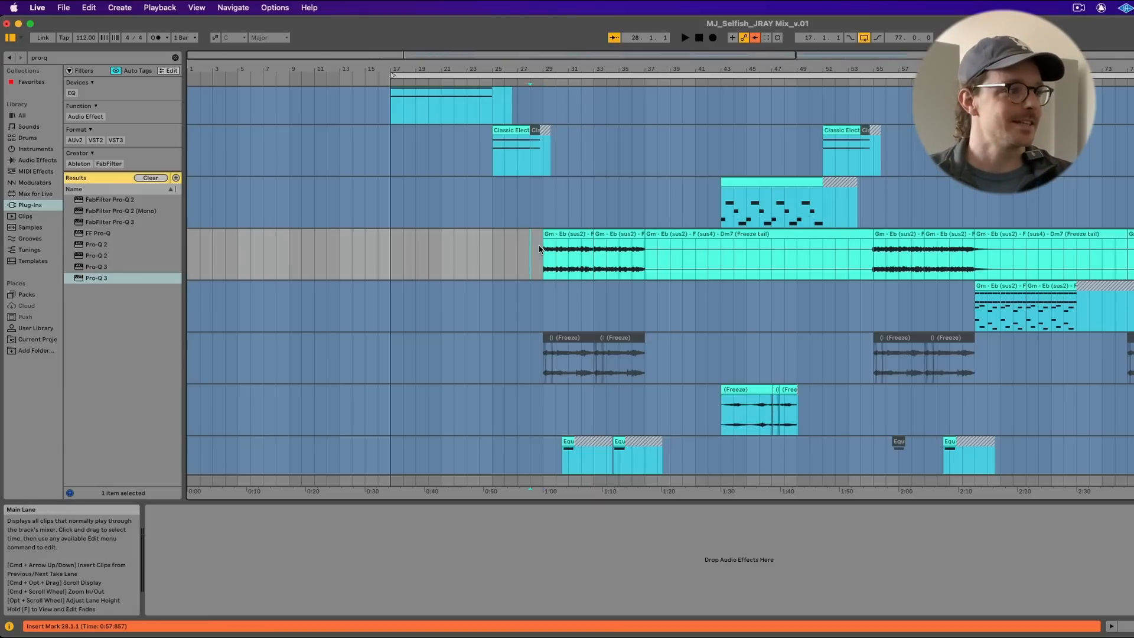
pyautogui.doubleClick(108, 278)
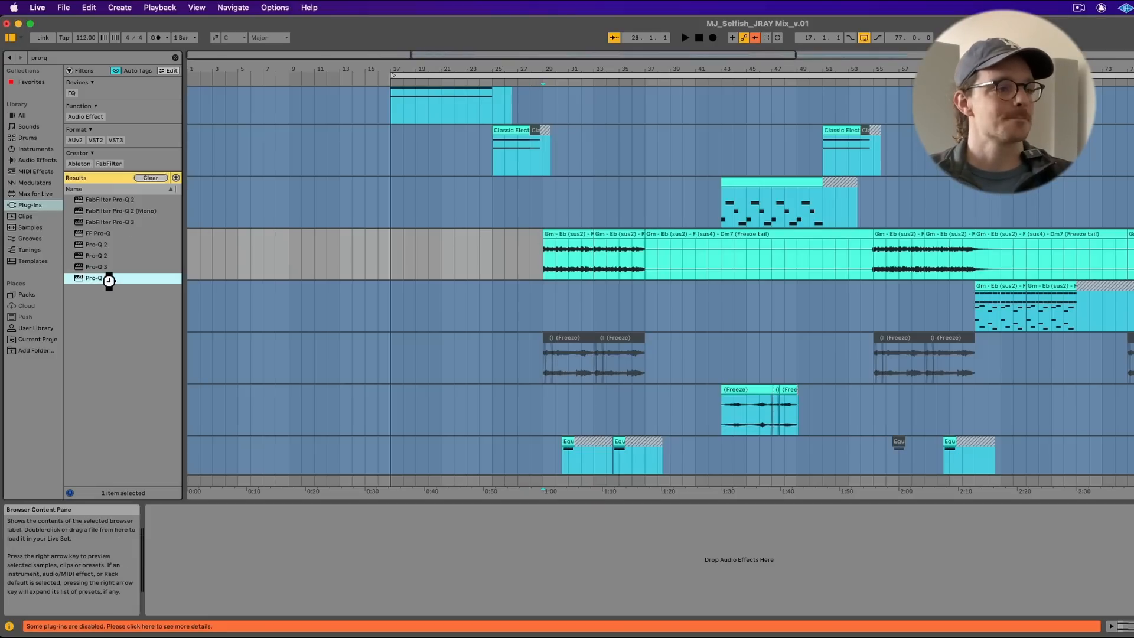
pyautogui.press('space')
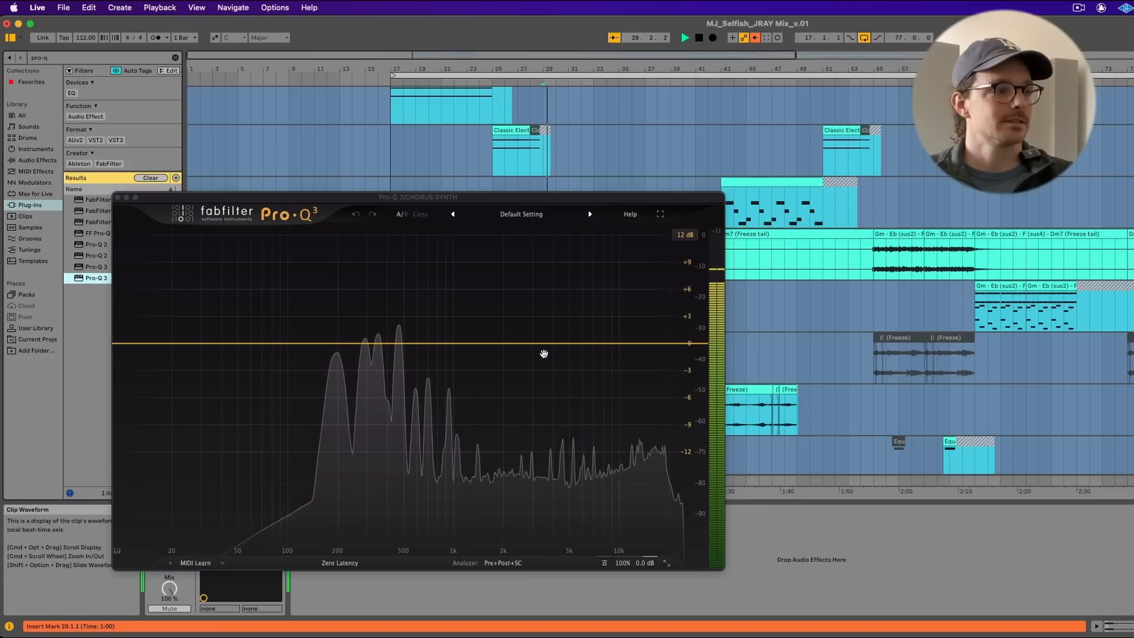
# - Add a narrow 24 dB/oct bell cut at about 467 Hz, about -15.3 dB with Q about 9.3, and close the equalizer
pyautogui.moveTo(398, 343); pyautogui.dragTo(398, 299)
pyautogui.scroll(10, 403, 251)
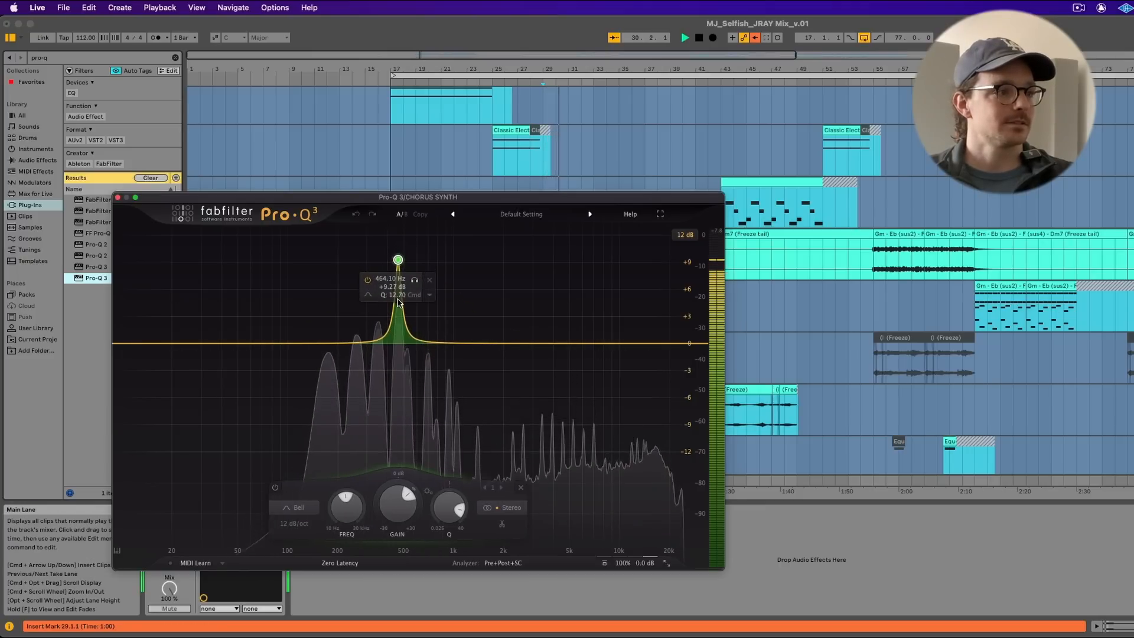
pyautogui.moveTo(398, 260); pyautogui.dragTo(400, 405)
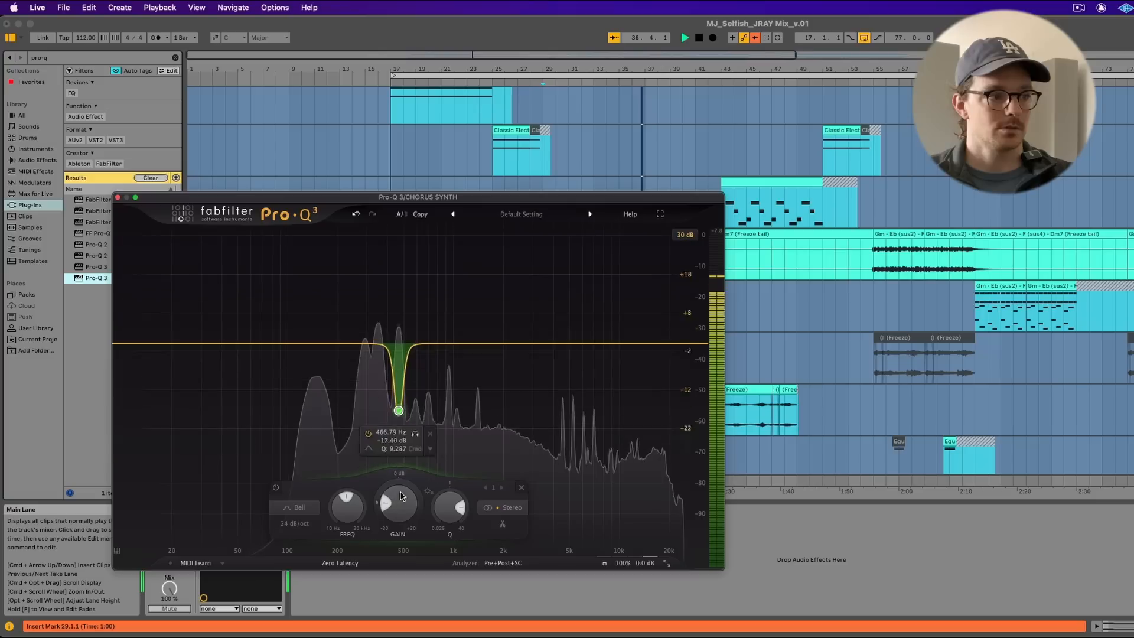
pyautogui.moveTo(399, 379); pyautogui.dragTo(399, 454)
pyautogui.press('space')
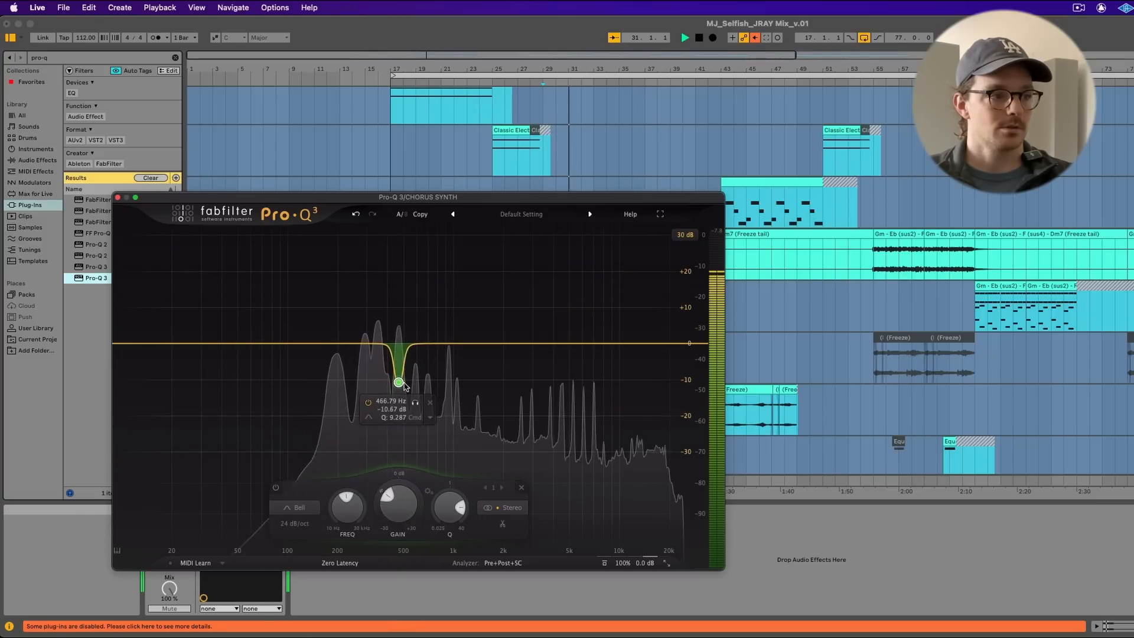
pyautogui.moveTo(405, 403); pyautogui.dragTo(405, 397)
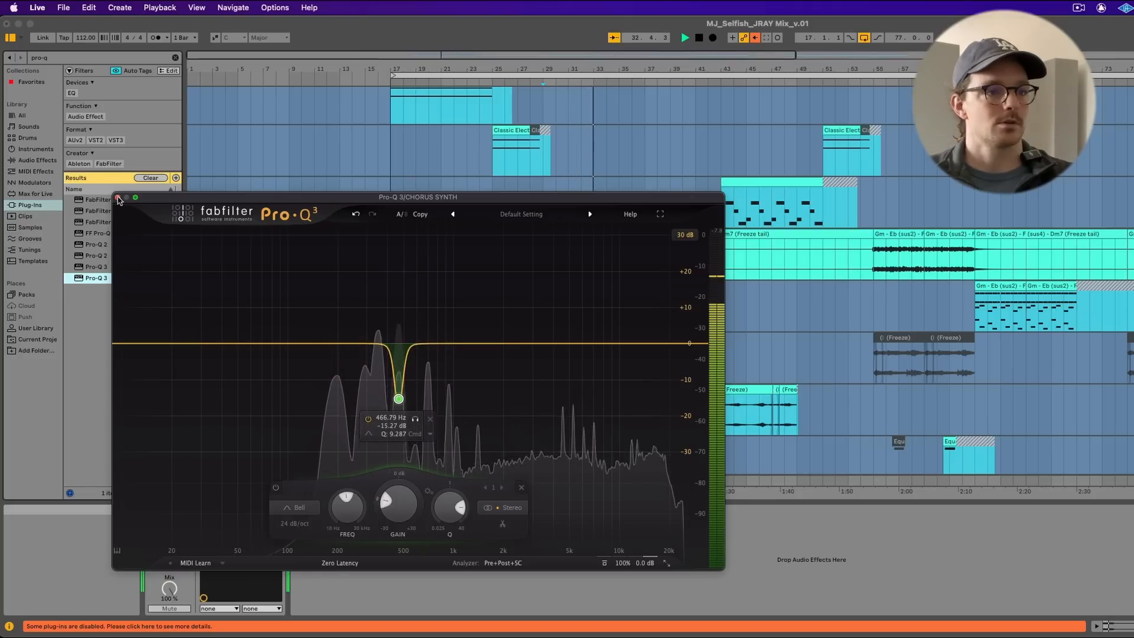
pyautogui.click(118, 199)
# - Look through the synth, piano and drum tracks during playback and restart playback from bar 29
pyautogui.hscroll(5, 754, 349)
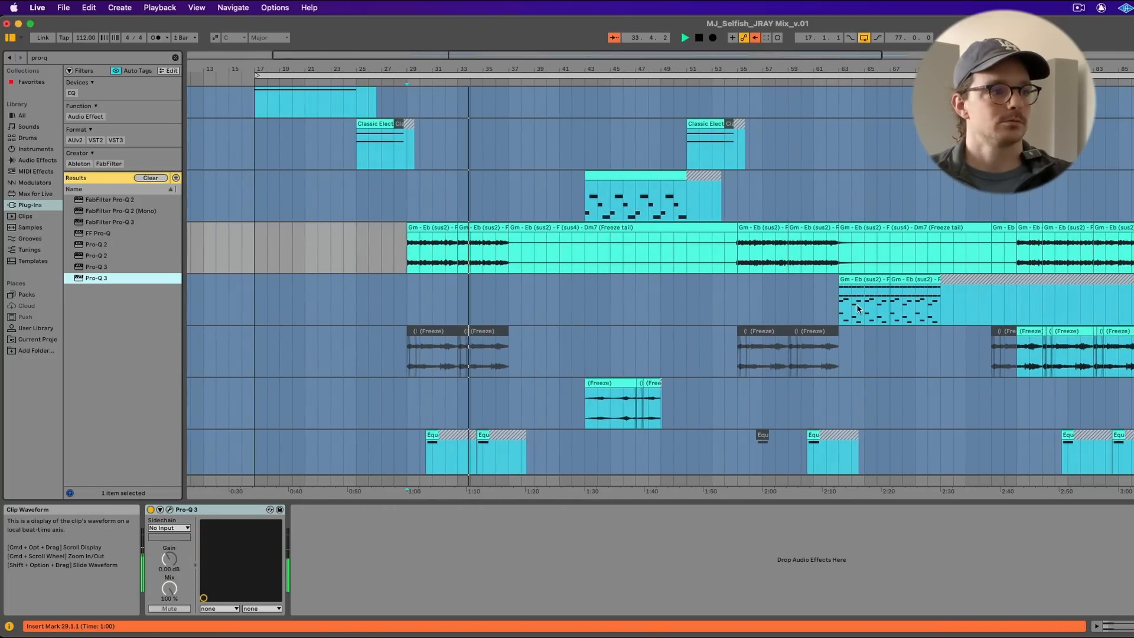
pyautogui.scroll(15, 857, 307)
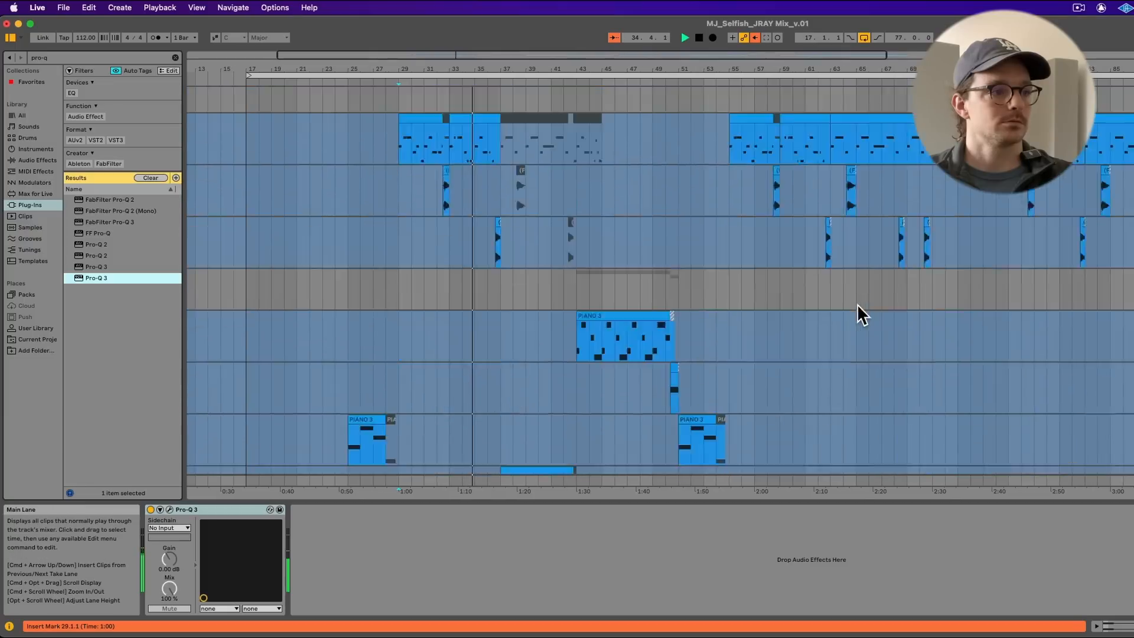
pyautogui.scroll(3, 857, 305)
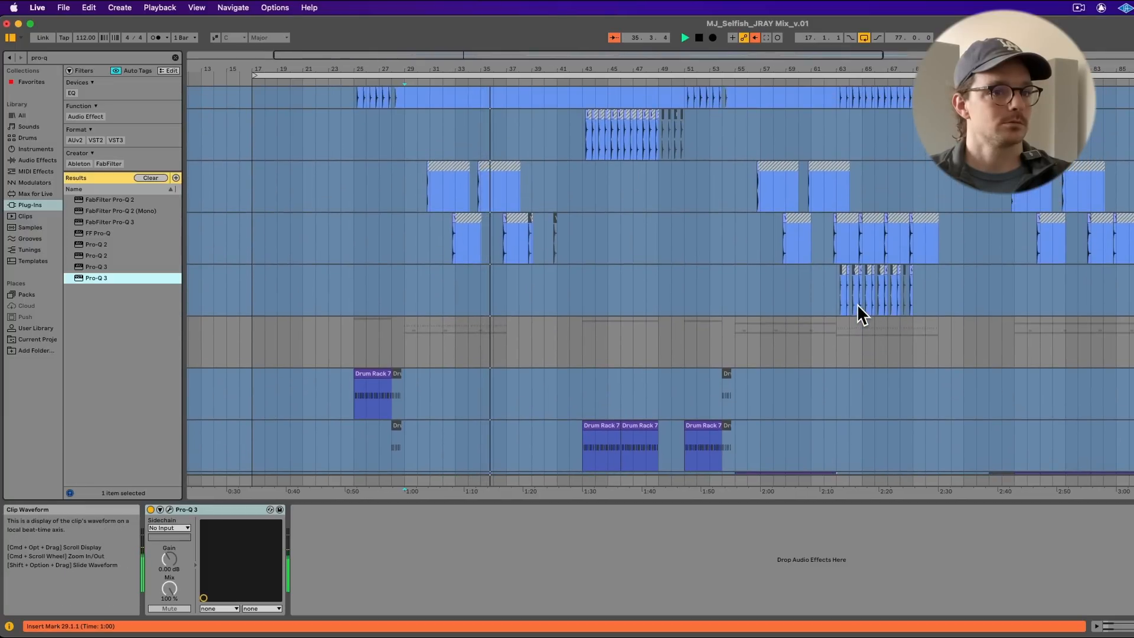
pyautogui.scroll(6, 857, 305)
pyautogui.scroll(-12, 857, 305)
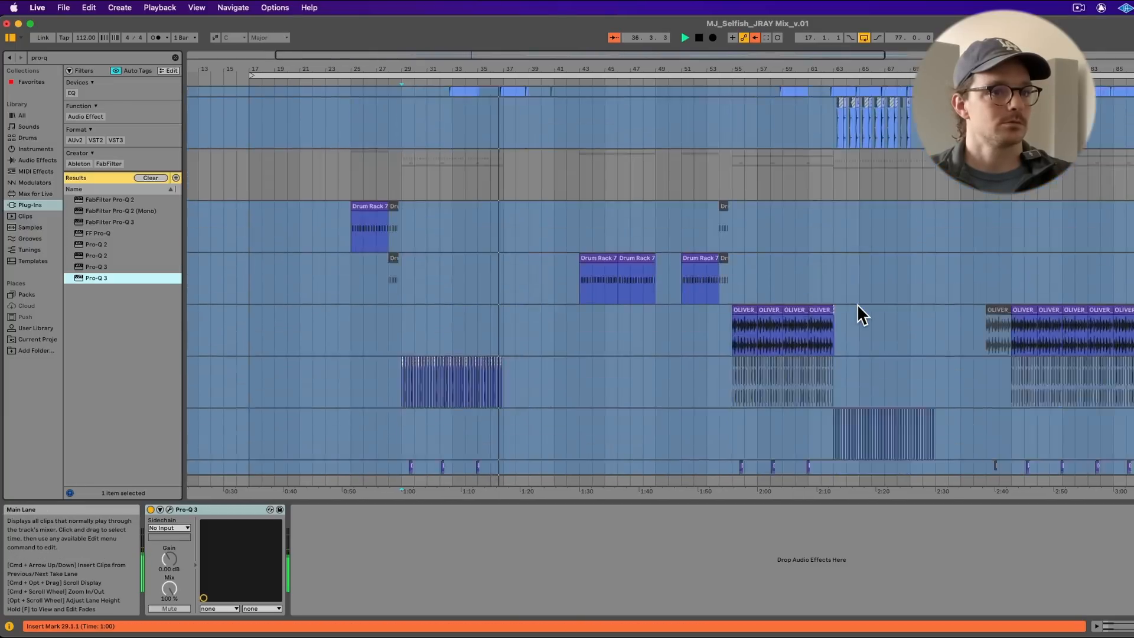
pyautogui.scroll(5, 858, 305)
pyautogui.scroll(6, 857, 305)
pyautogui.press('space')
pyautogui.press('space')
# - Select the snares group track and look over the snare and percussion clips below it during playback, ending with playback stopped
pyautogui.click(1131, 196)
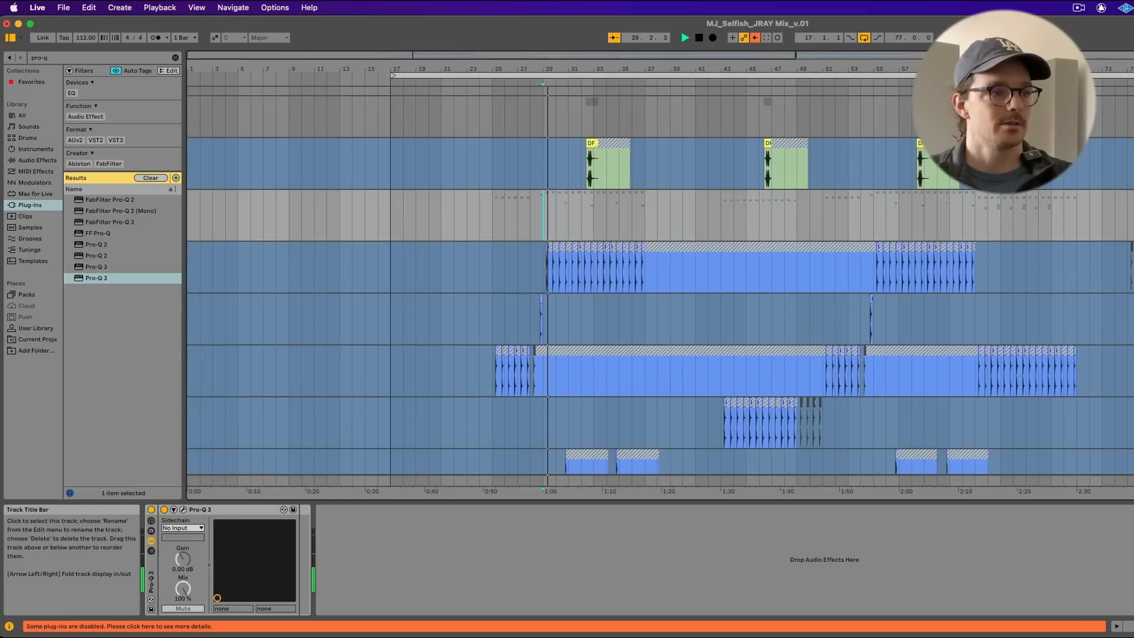
pyautogui.scroll(-8, 660, 281)
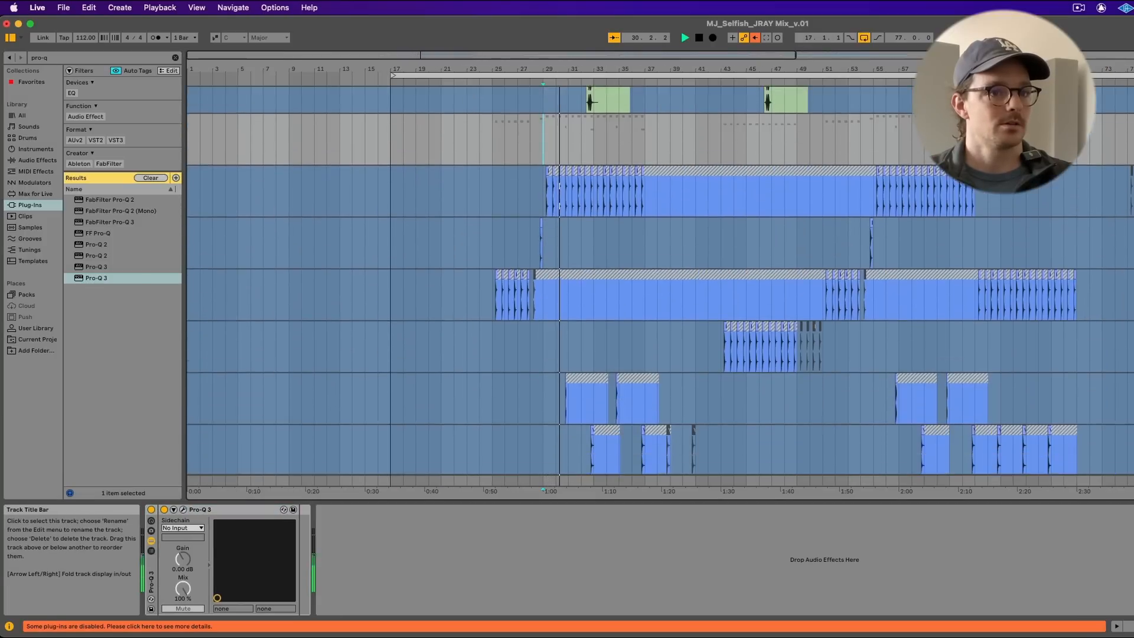
pyautogui.scroll(-15, 659, 280)
pyautogui.scroll(17, 660, 280)
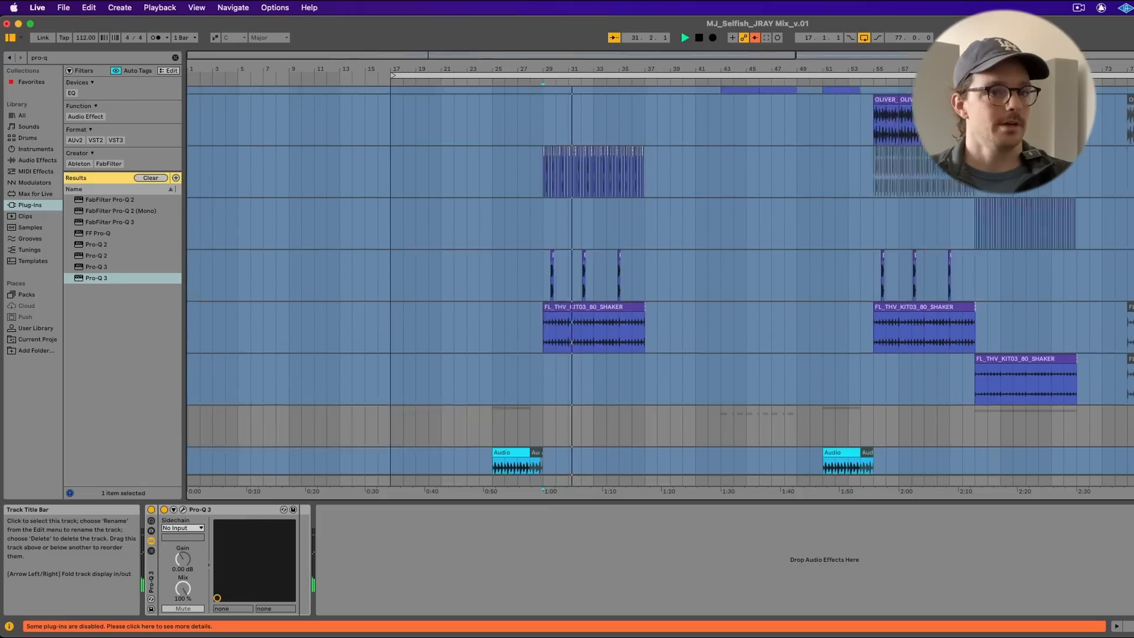
pyautogui.scroll(5, 659, 280)
pyautogui.press('space')
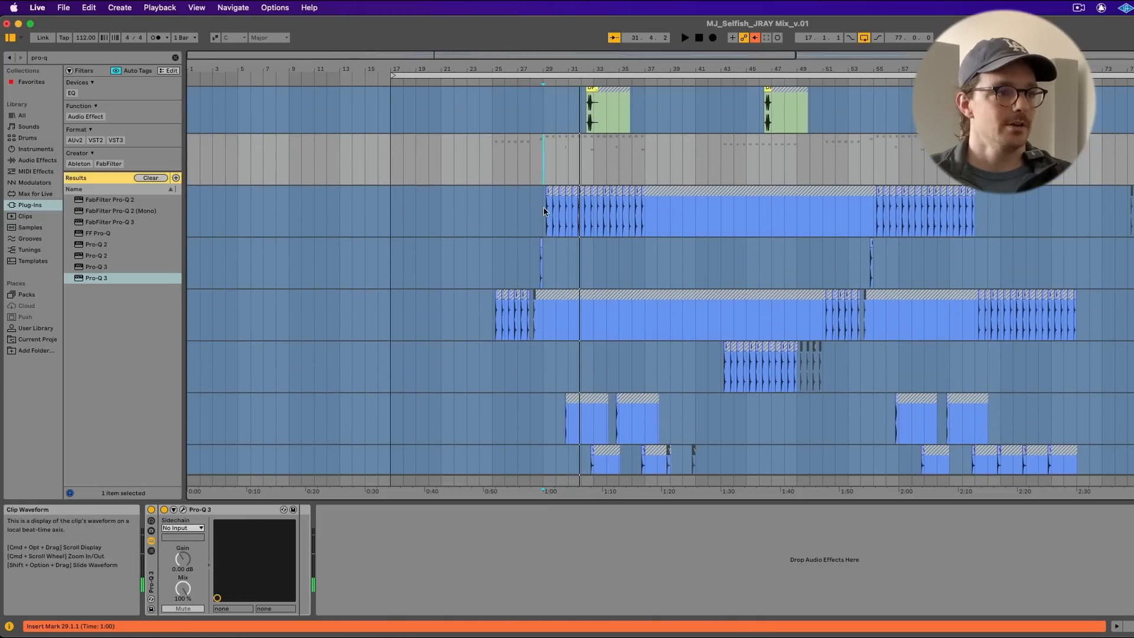
# - Select the main snare clips from bar 29 to bar 37, unfreeze their track and play the section
pyautogui.moveTo(543, 211); pyautogui.dragTo(650, 207)
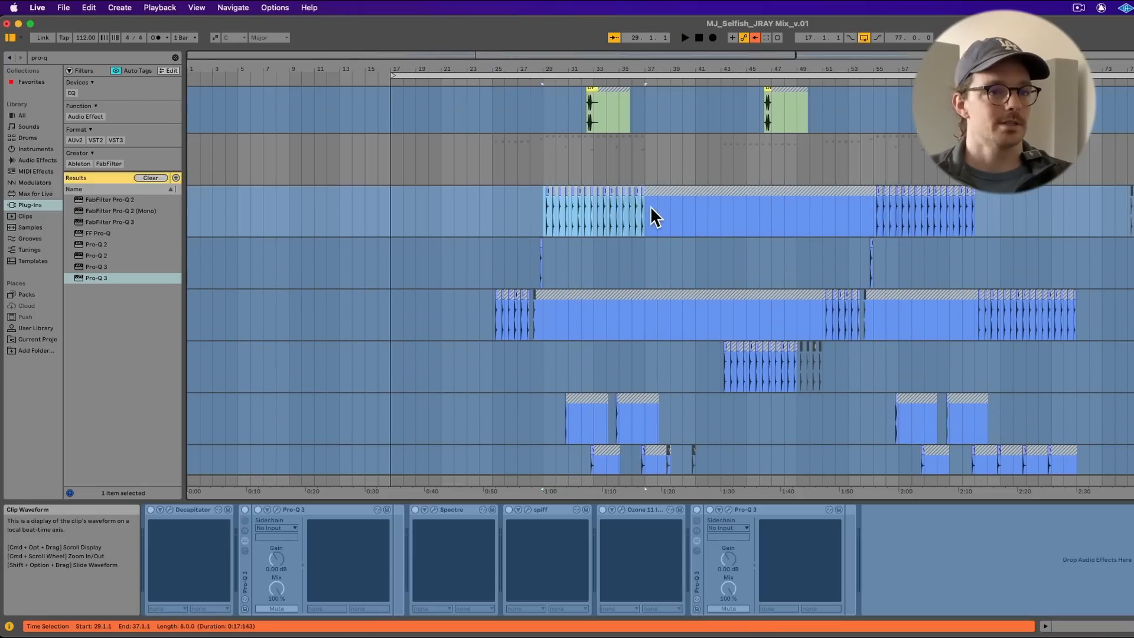
pyautogui.hscroll(1, 650, 209)
pyautogui.click(1131, 189)
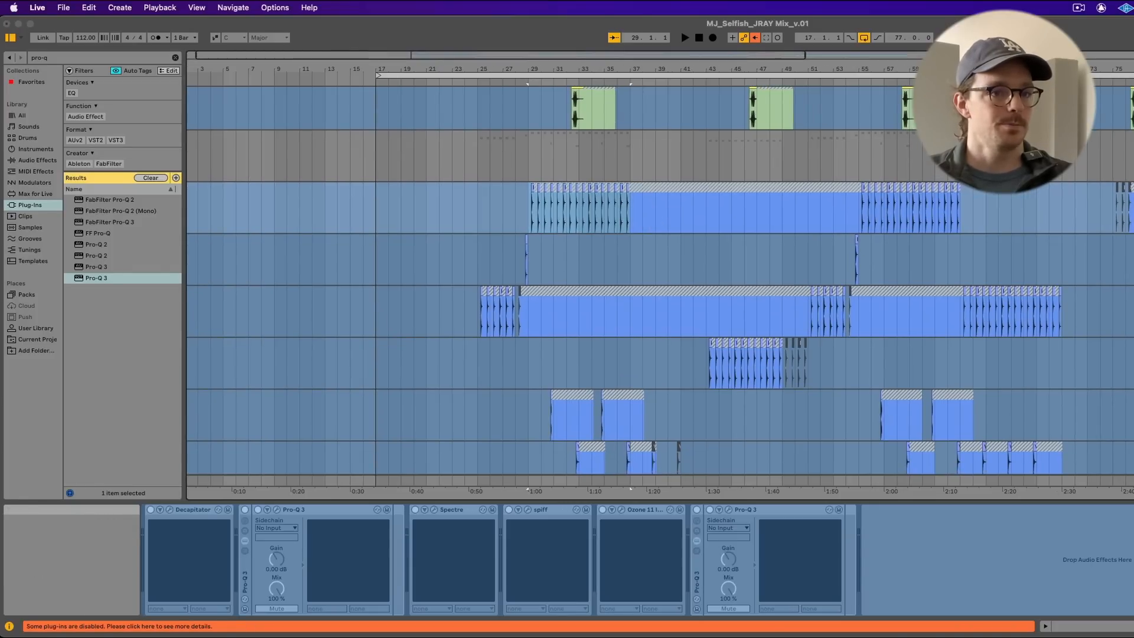
pyautogui.click(1131, 236)
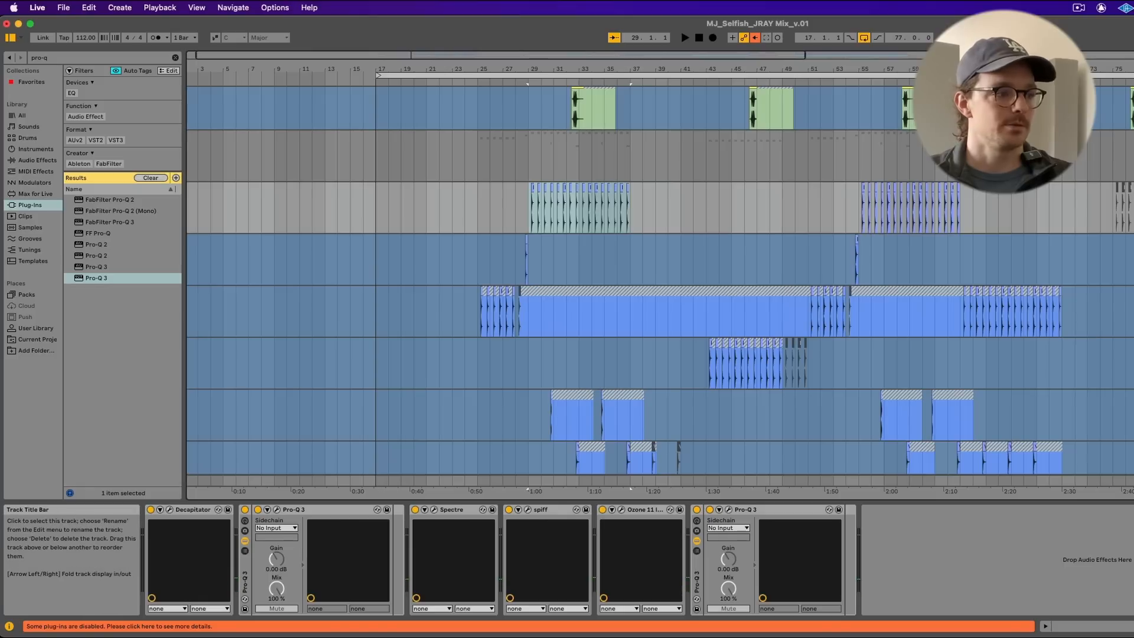
pyautogui.press('space')
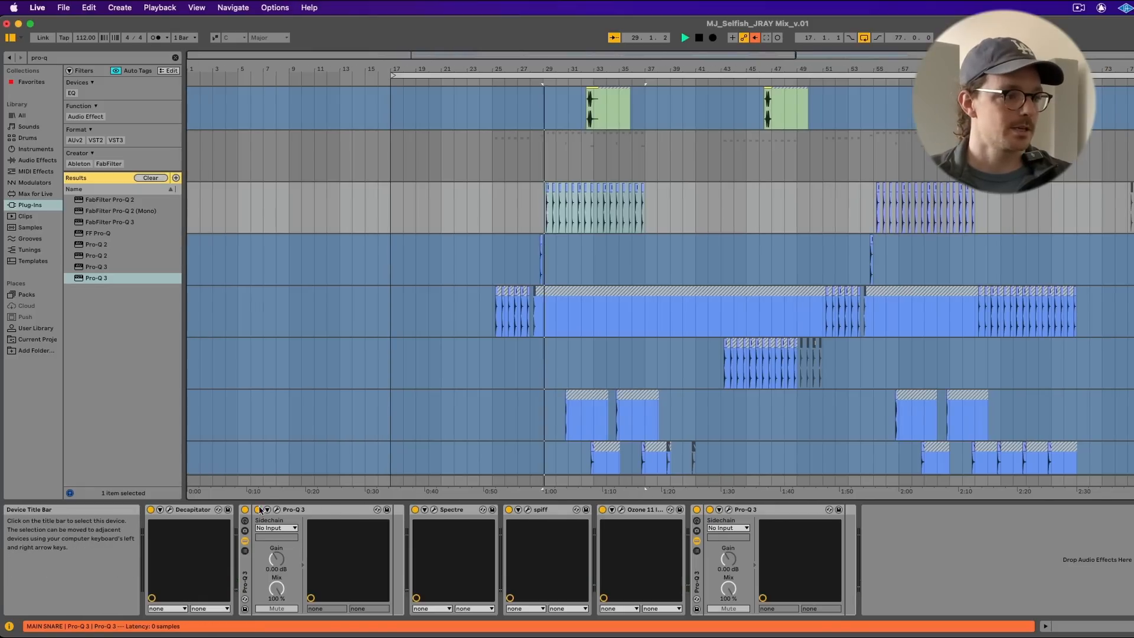
# - Compare the main snare with Decapitator off and on, examine the first Pro-Q 3 curve, and close both plug-in windows
pyautogui.click(170, 509)
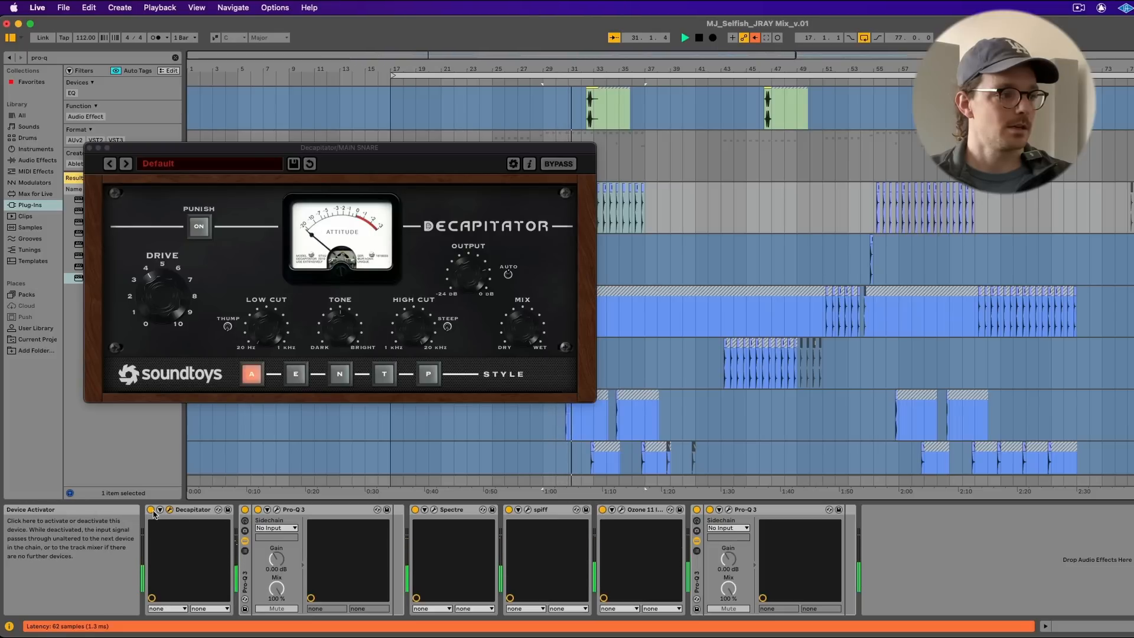
pyautogui.click(151, 509)
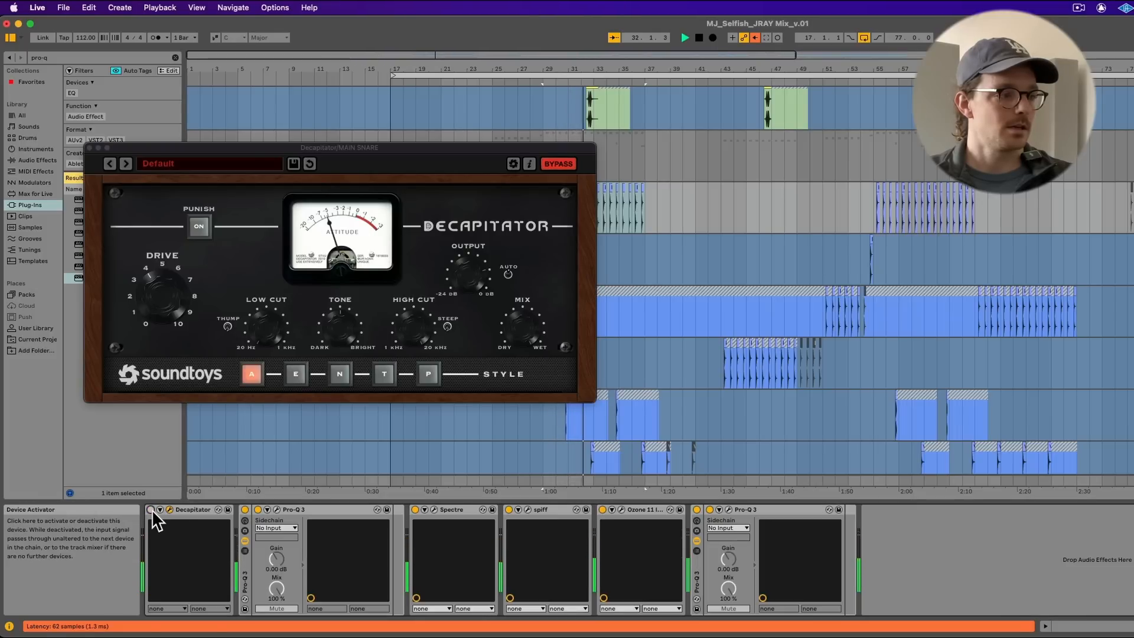
pyautogui.click(151, 509)
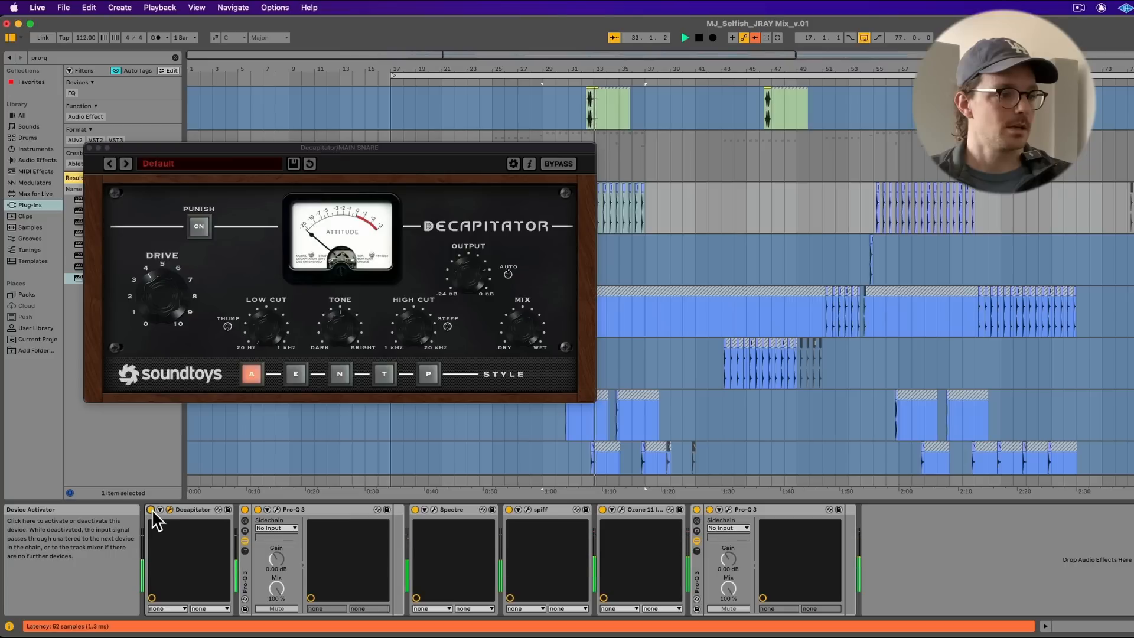
pyautogui.click(276, 510)
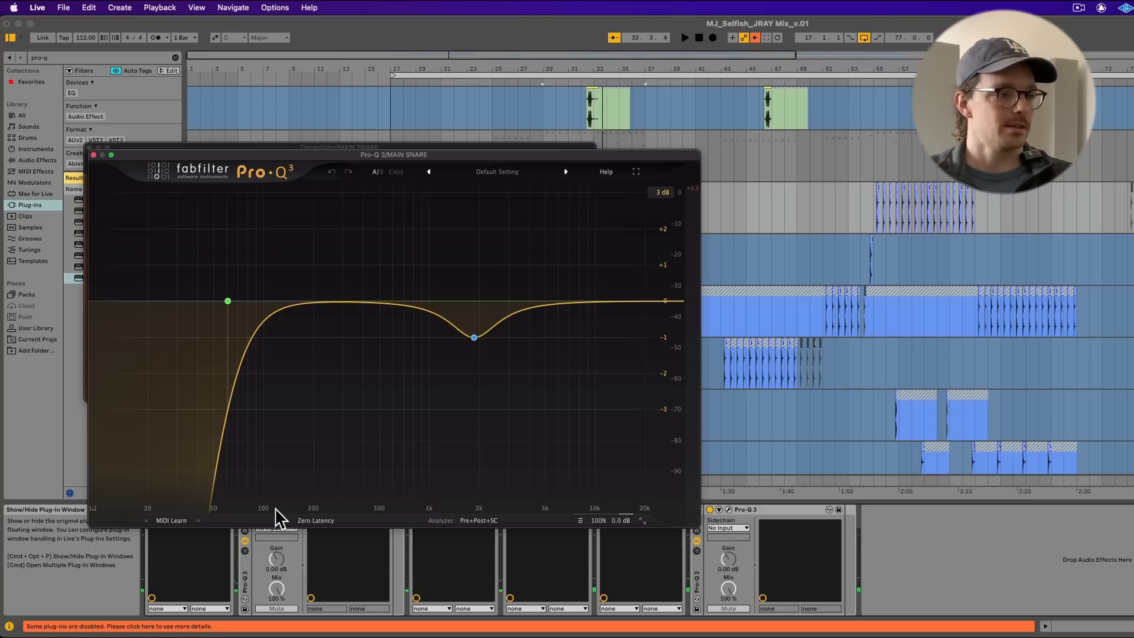
pyautogui.click(93, 154)
pyautogui.click(90, 147)
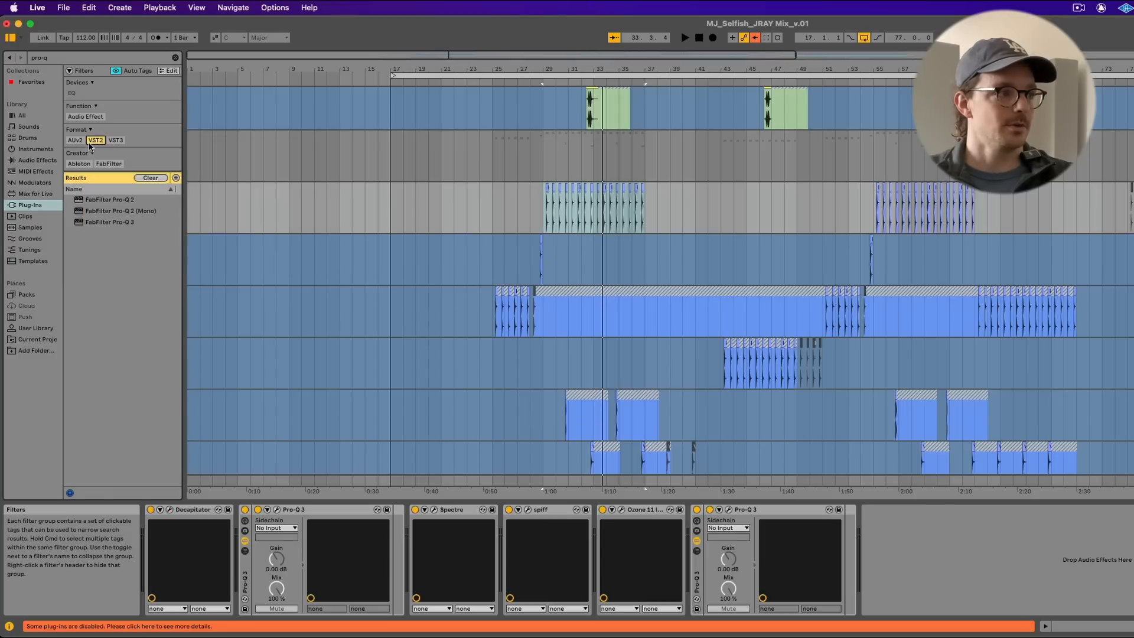
# - Search the plug-ins for "split", load SplitEQ at the end of the main snare's device chain and play the snare through it
pyautogui.click(77, 57)
pyautogui.write('spliff')
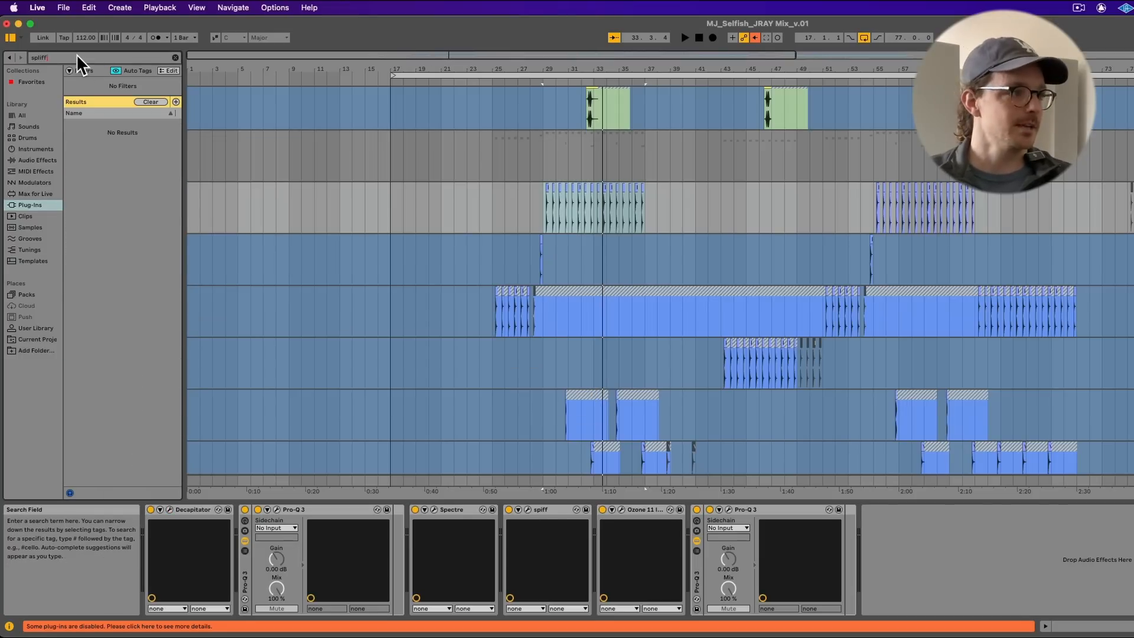
pyautogui.press('super+a')
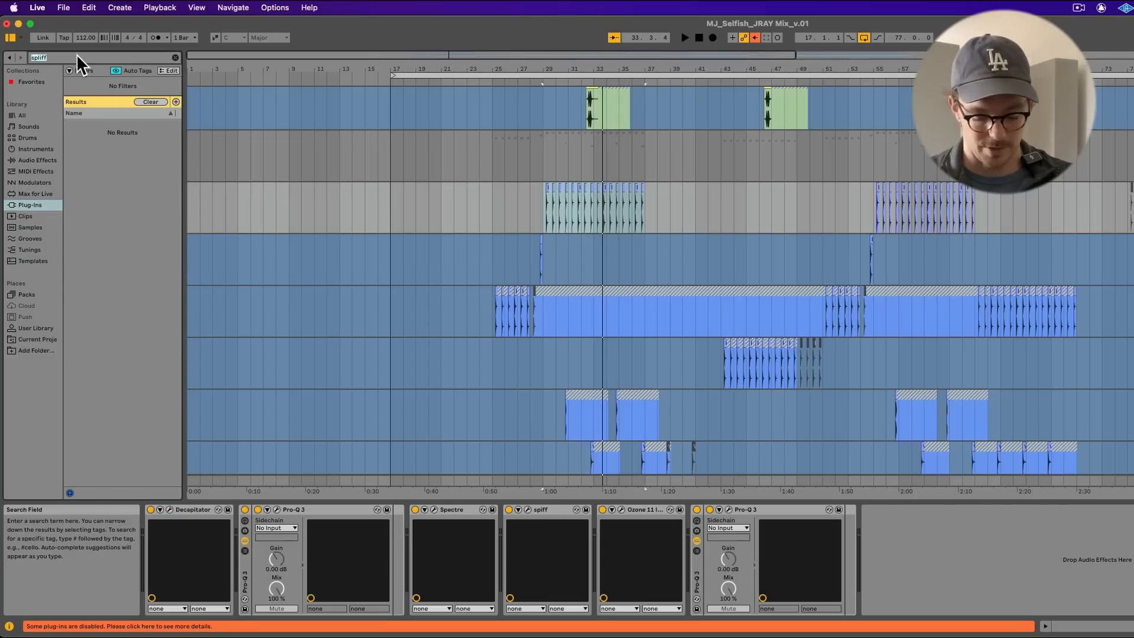
pyautogui.write('split')
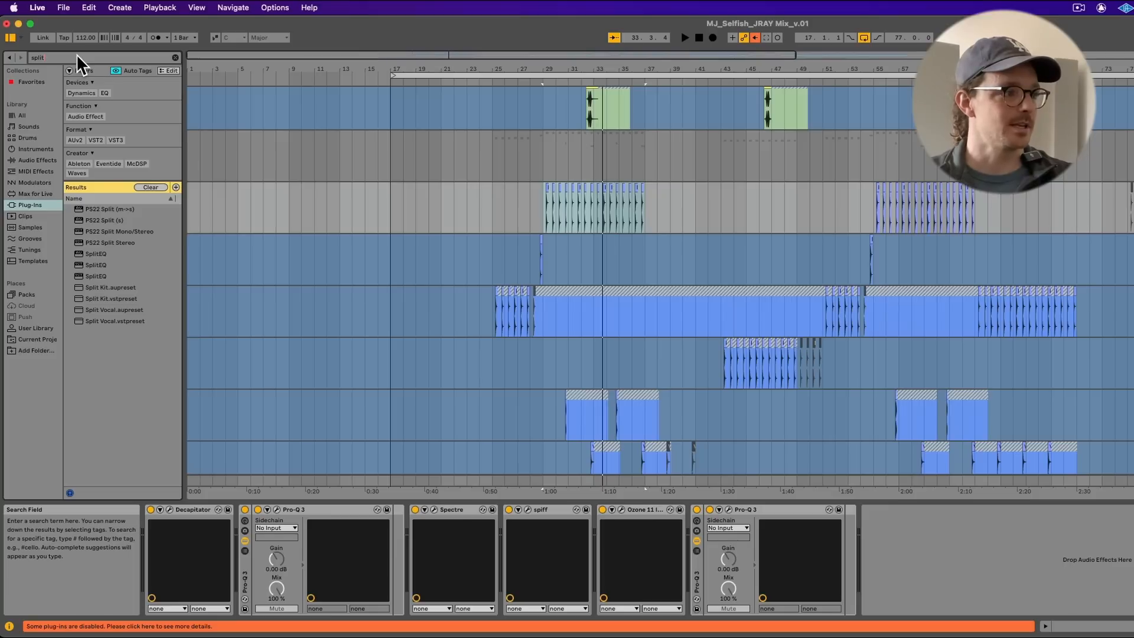
pyautogui.press('Down')
pyautogui.press('Down')
pyautogui.press('Down')
pyautogui.press('Down')
pyautogui.press('Down')
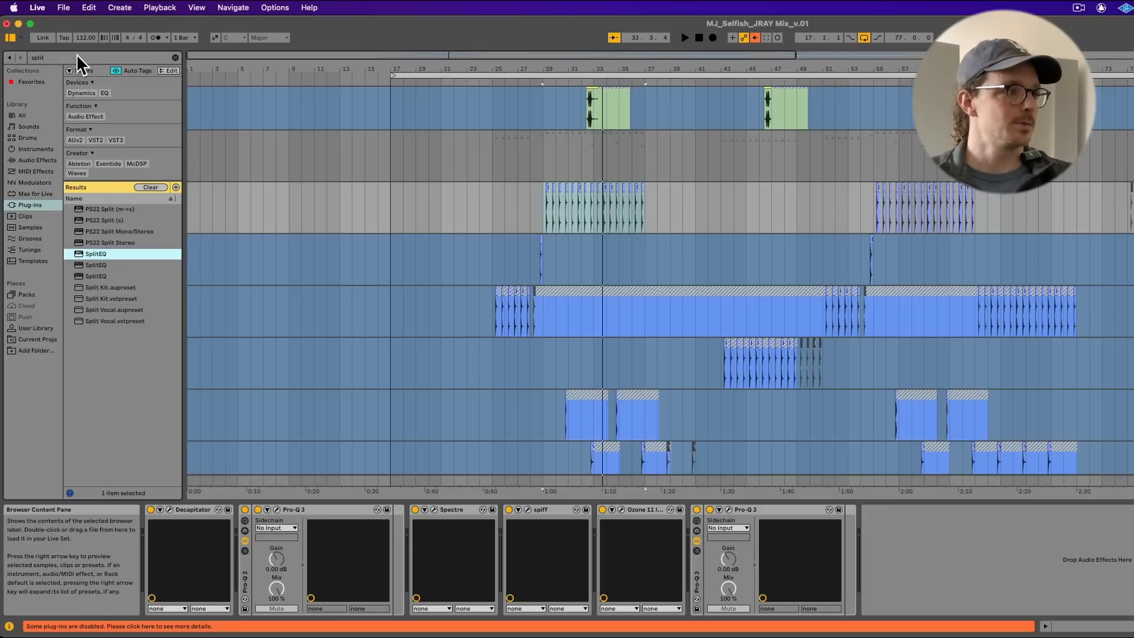
pyautogui.press('Return')
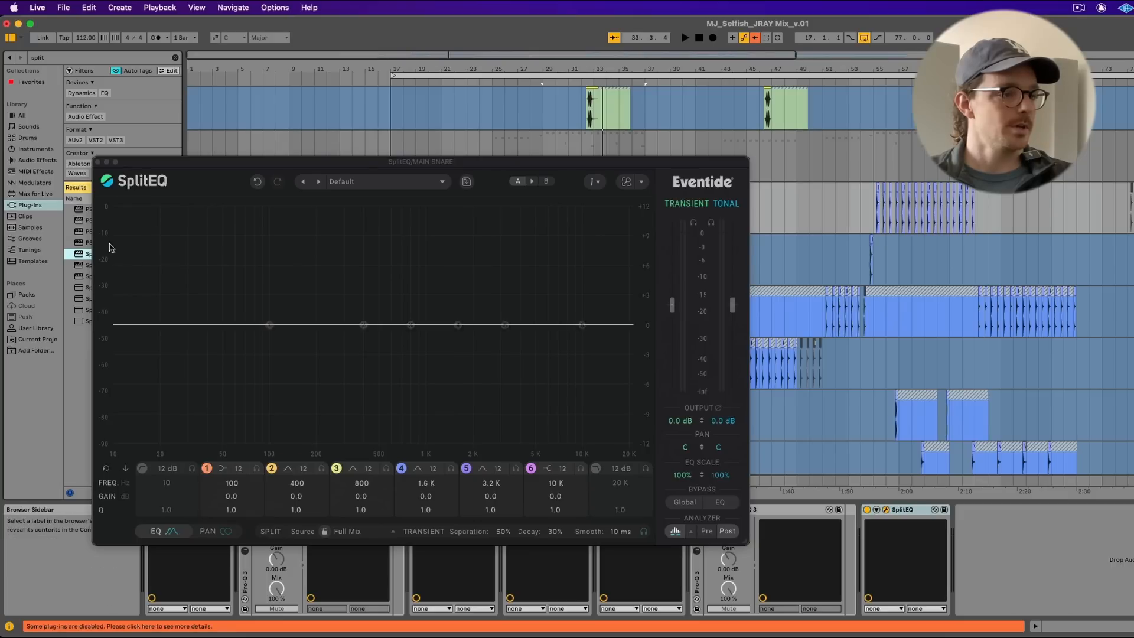
pyautogui.press('space')
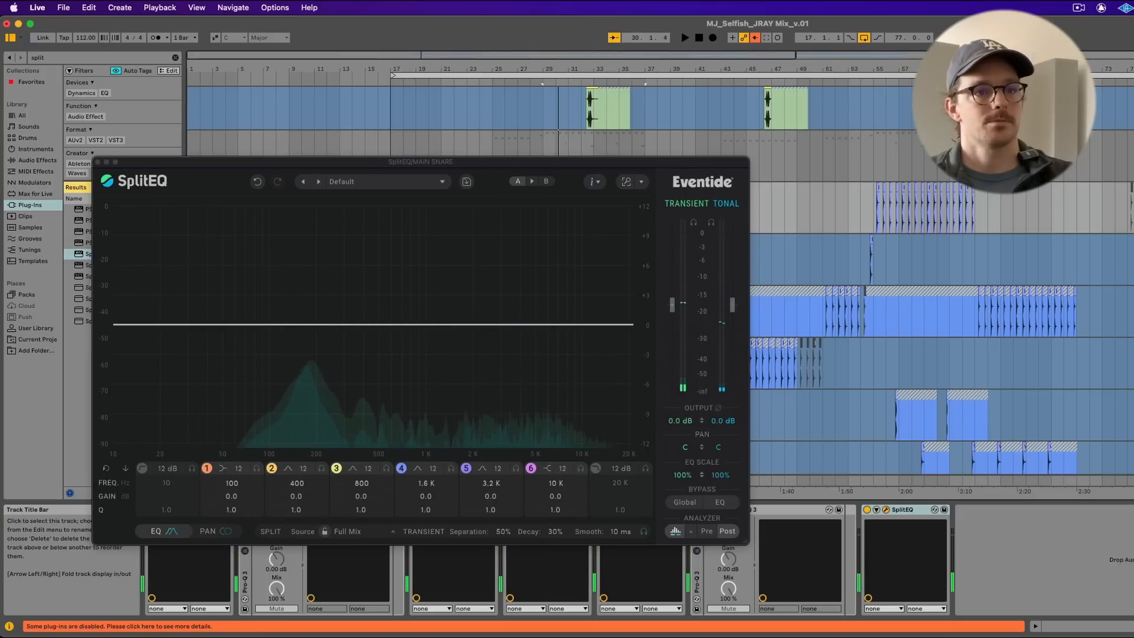
# - Examine the Pro-Q 3 curve on the snares group, close it and return to the main snare track
pyautogui.click(1131, 136)
pyautogui.press('Down')
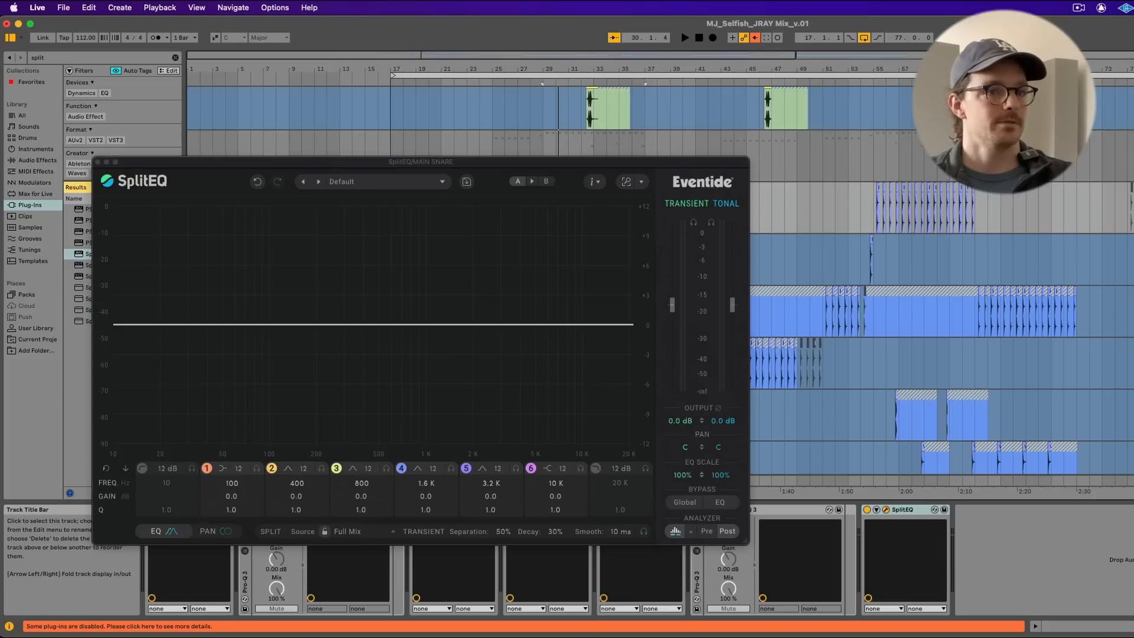
pyautogui.press('Up')
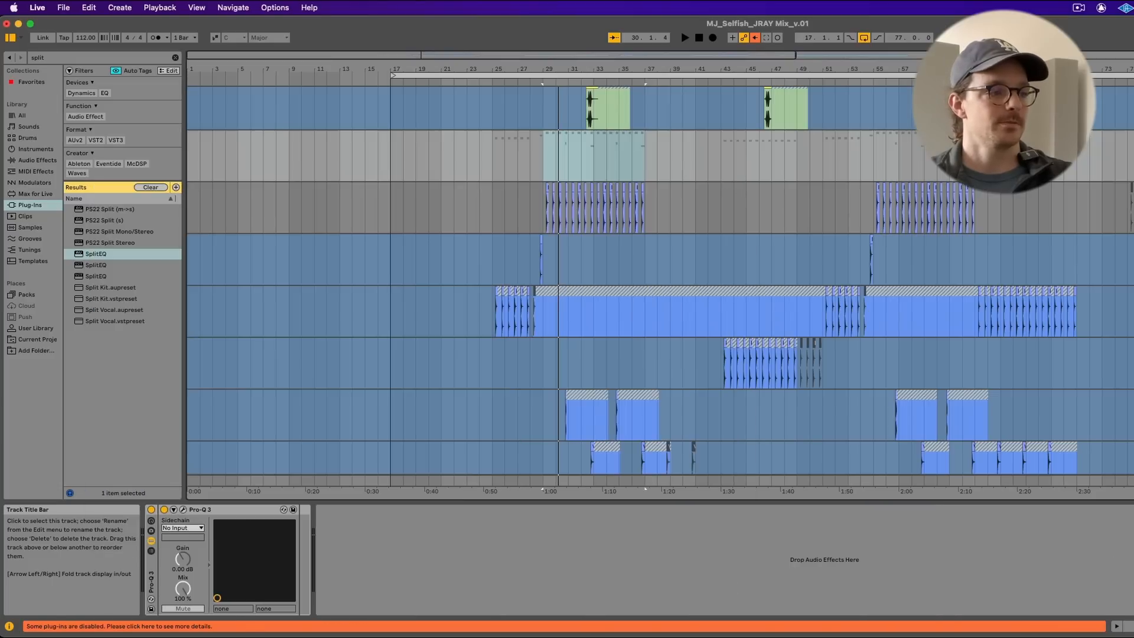
pyautogui.click(183, 510)
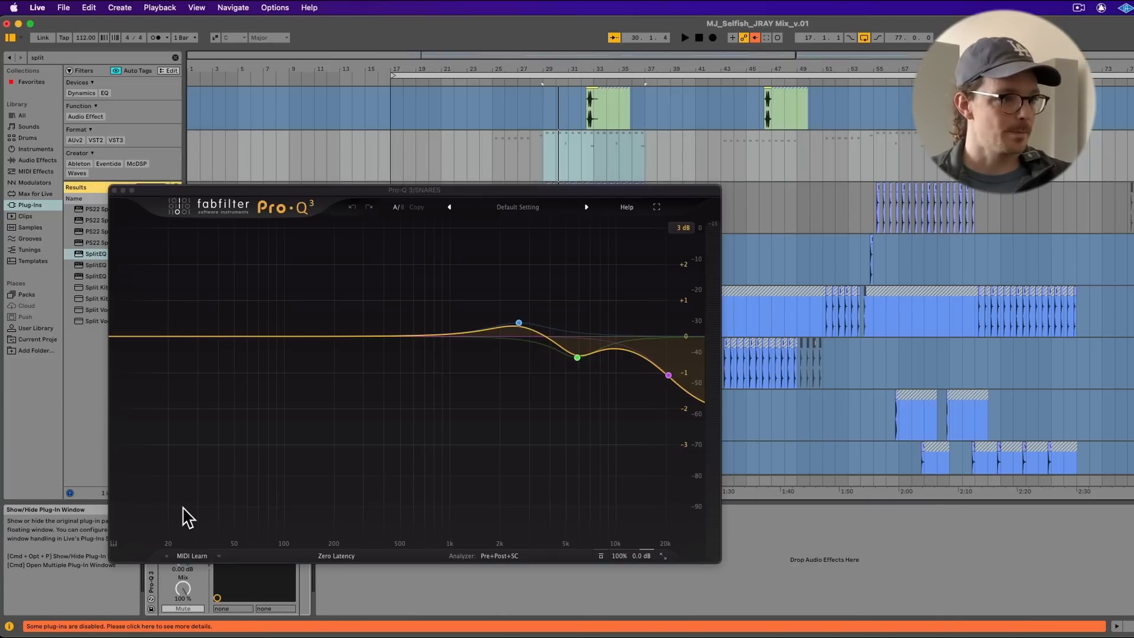
pyautogui.click(115, 192)
pyautogui.press('Down')
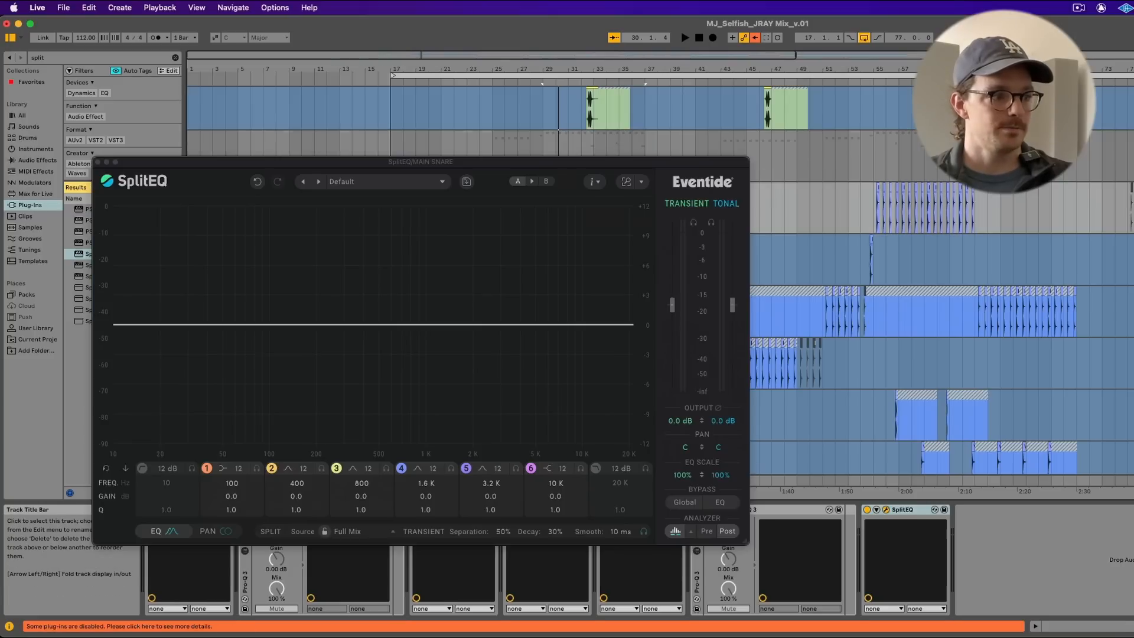
# - Boost the main snare's transients in SplitEQ: band 4 by 2.3 dB at 159 Hz (Q 0.6), band 3 by 3.4 dB at 675 Hz (Q 0.4)
pyautogui.moveTo(496, 162); pyautogui.dragTo(735, 99)
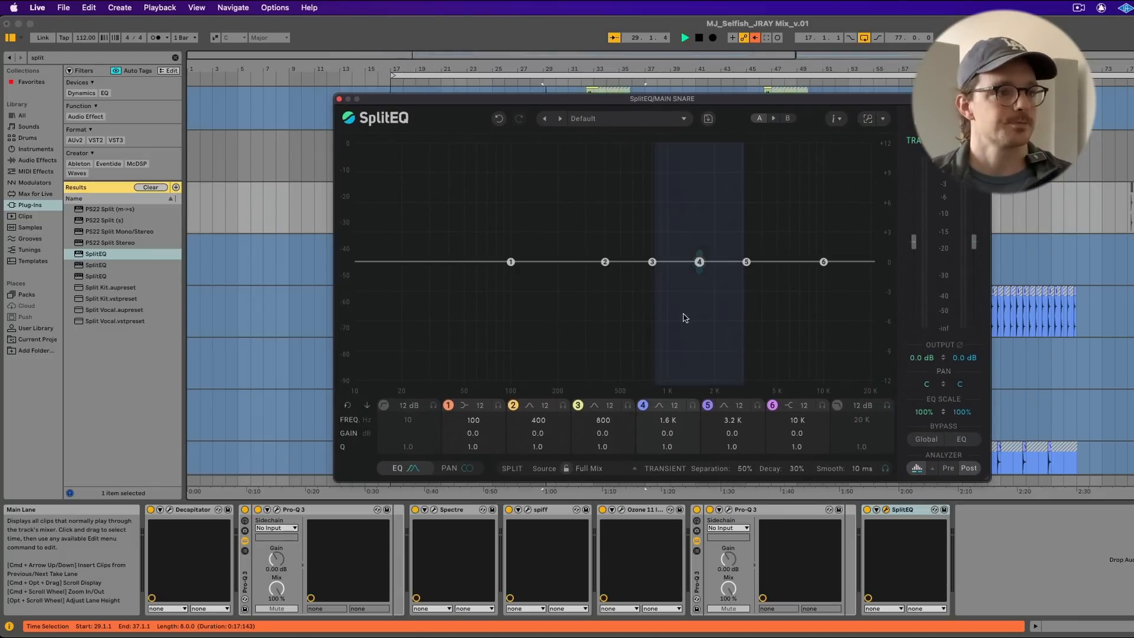
pyautogui.press('space')
pyautogui.moveTo(699, 257); pyautogui.dragTo(542, 204)
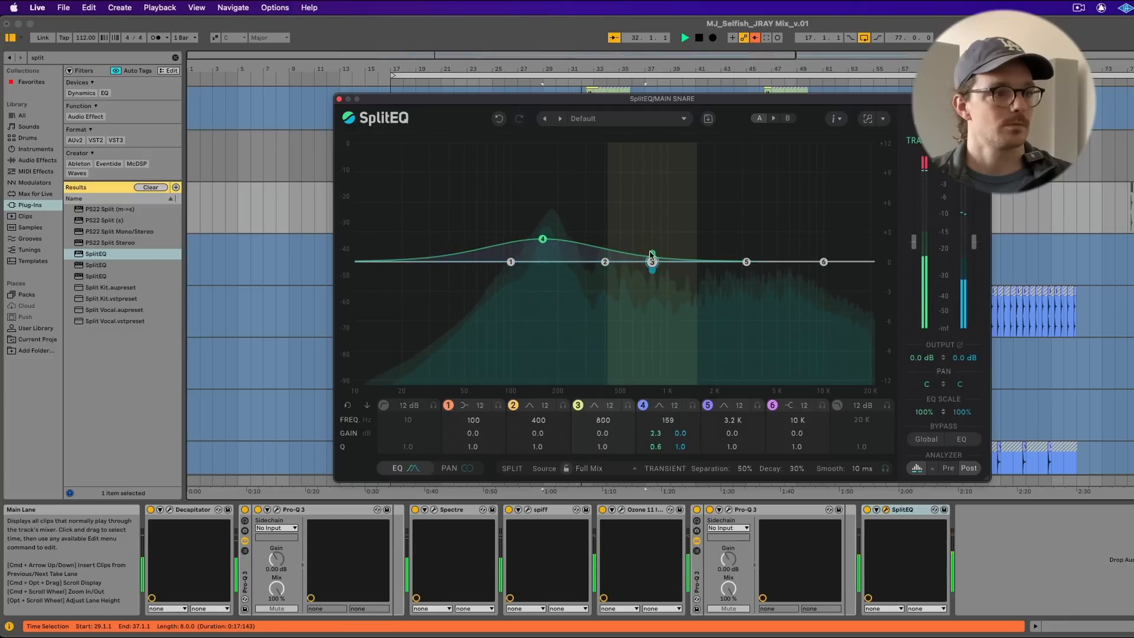
pyautogui.moveTo(651, 260)
pyautogui.mouseDown()
pyautogui.moveTo(682, 204)
pyautogui.moveTo(865, 145)
pyautogui.moveTo(831, 174)
pyautogui.moveTo(846, 187)
pyautogui.moveTo(848, 137)
pyautogui.moveTo(611, 127)
pyautogui.moveTo(653, 141)
pyautogui.moveTo(658, 284)
pyautogui.moveTo(659, 271)
pyautogui.mouseUp()
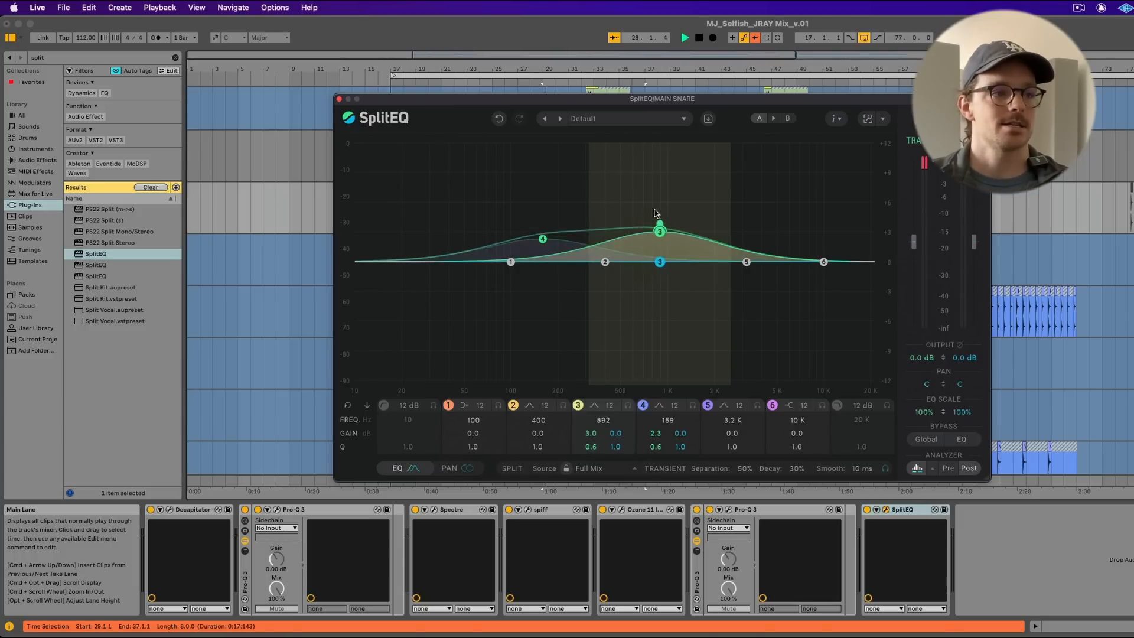
pyautogui.moveTo(655, 213); pyautogui.dragTo(640, 191)
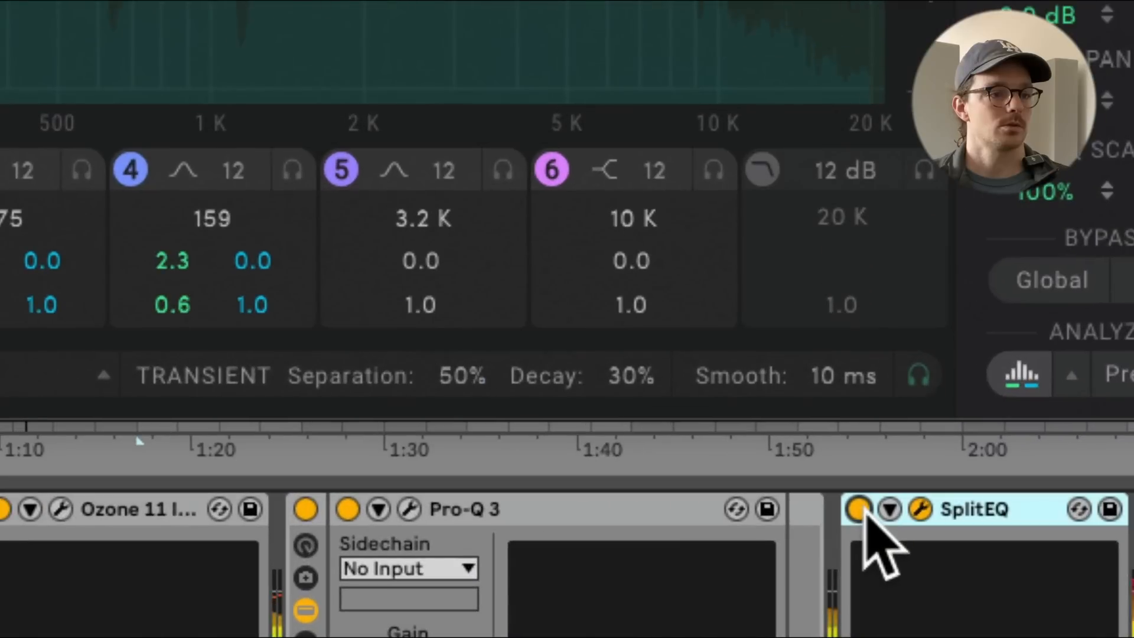
# - Lower SplitEQ's transient and tonal outputs together to -1.7 dB and compare the main snare with the plug-in off and on
pyautogui.click(866, 509)
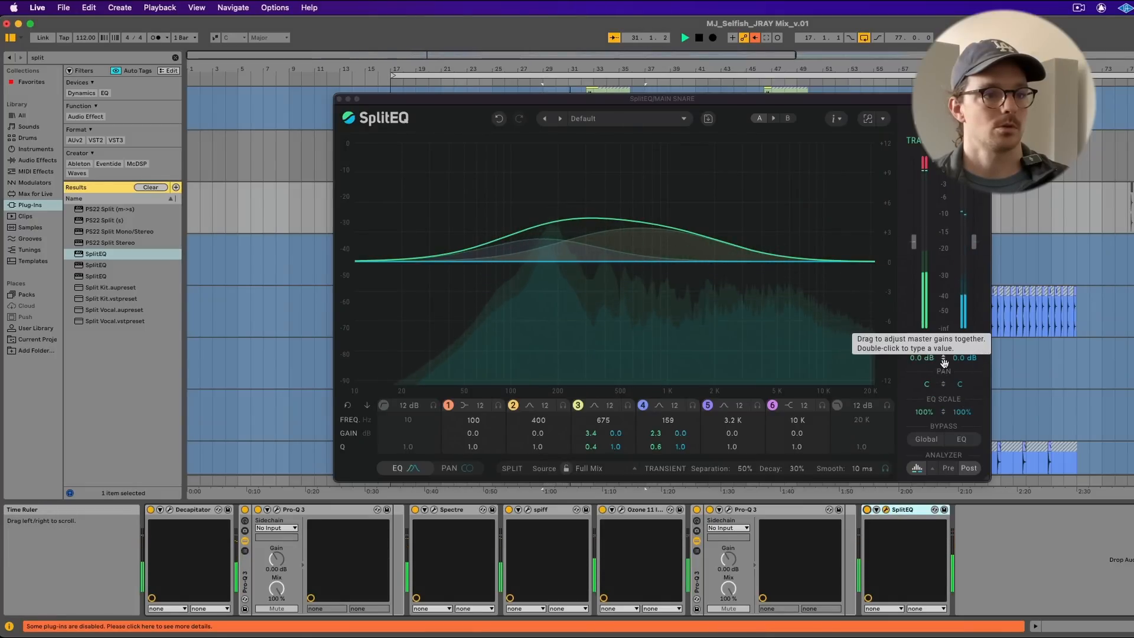
pyautogui.moveTo(943, 362); pyautogui.dragTo(950, 394)
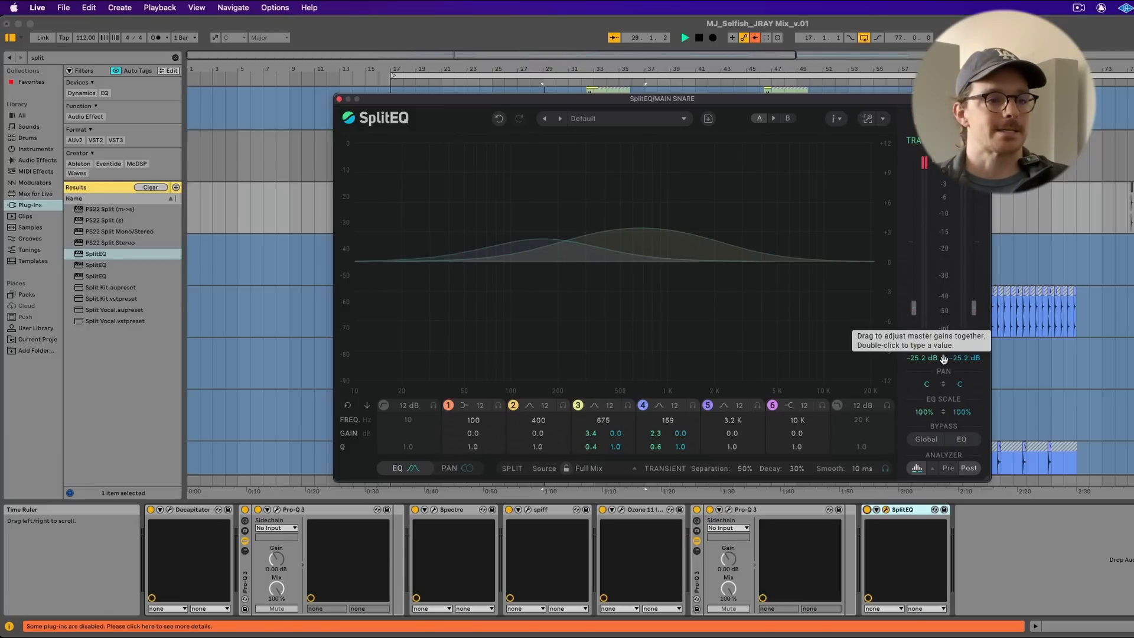
pyautogui.press('space')
pyautogui.moveTo(944, 358); pyautogui.dragTo(946, 346)
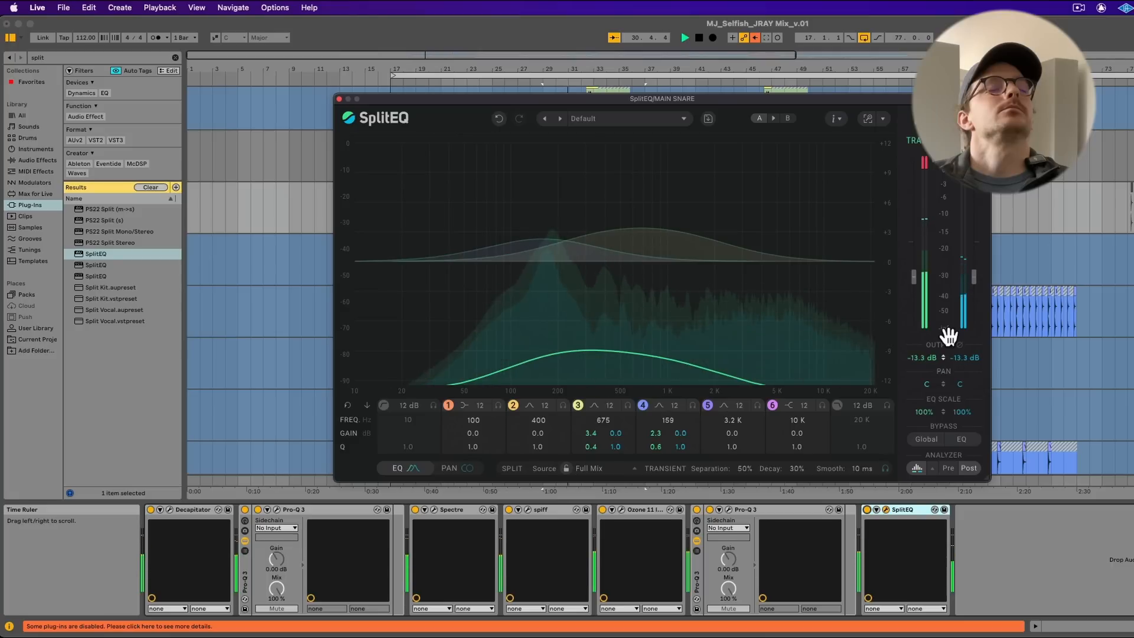
pyautogui.moveTo(948, 334); pyautogui.dragTo(945, 313)
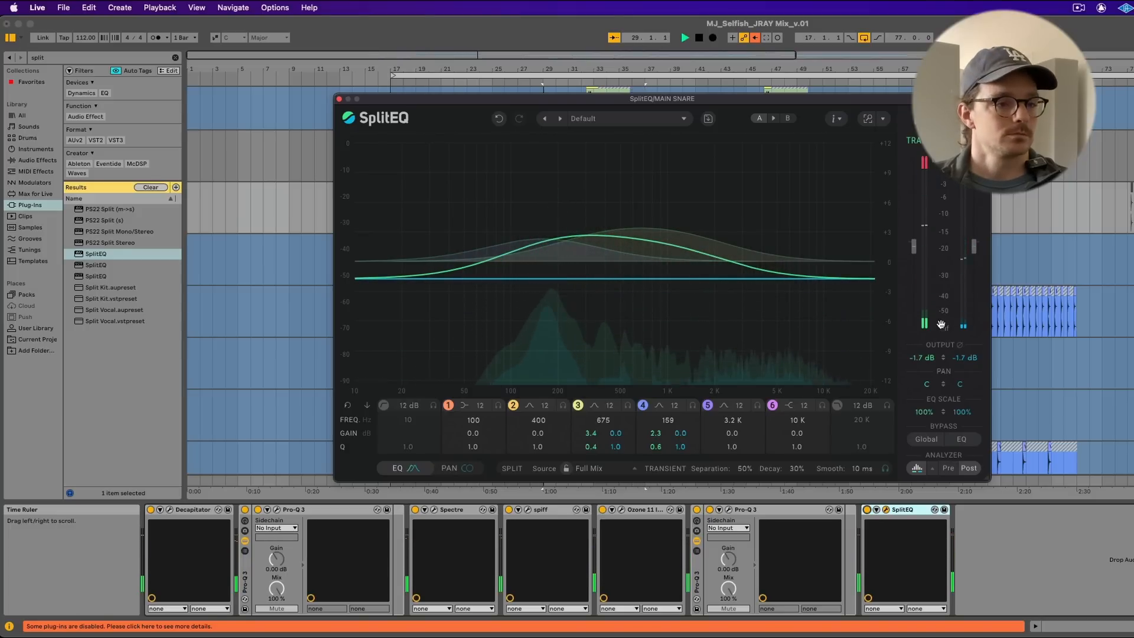
pyautogui.click(867, 509)
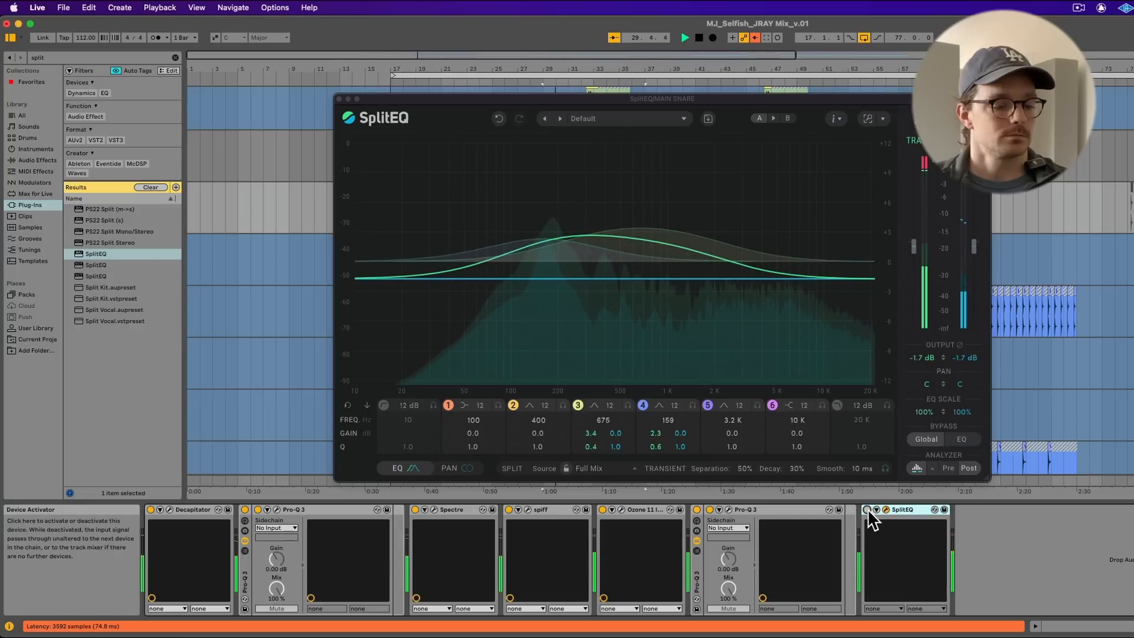
pyautogui.click(867, 509)
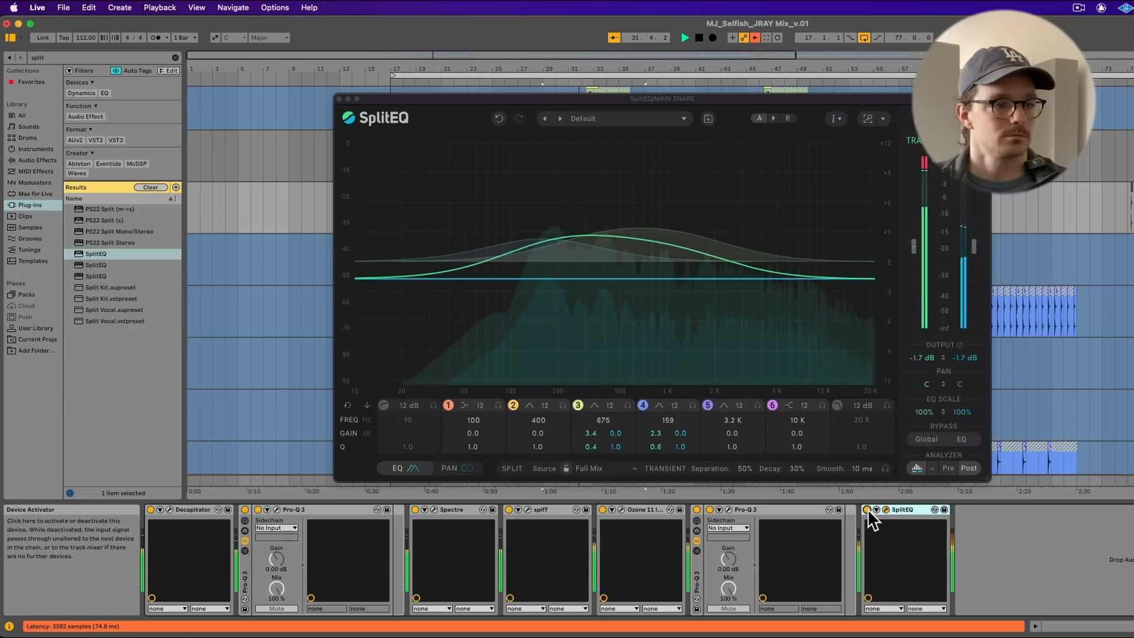
# - Add a narrow 24 dB/oct bell cut of 3.19 dB near 4082 Hz, Q 4.868, in the main snare's second Pro-Q 3
pyautogui.click(727, 510)
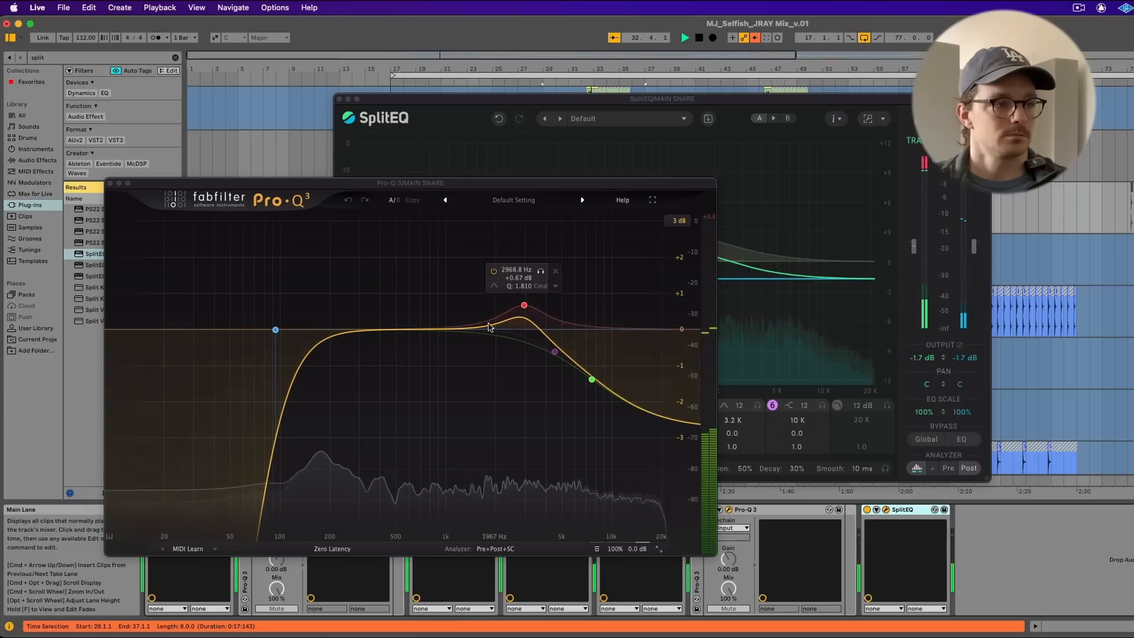
pyautogui.moveTo(485, 326); pyautogui.dragTo(547, 141)
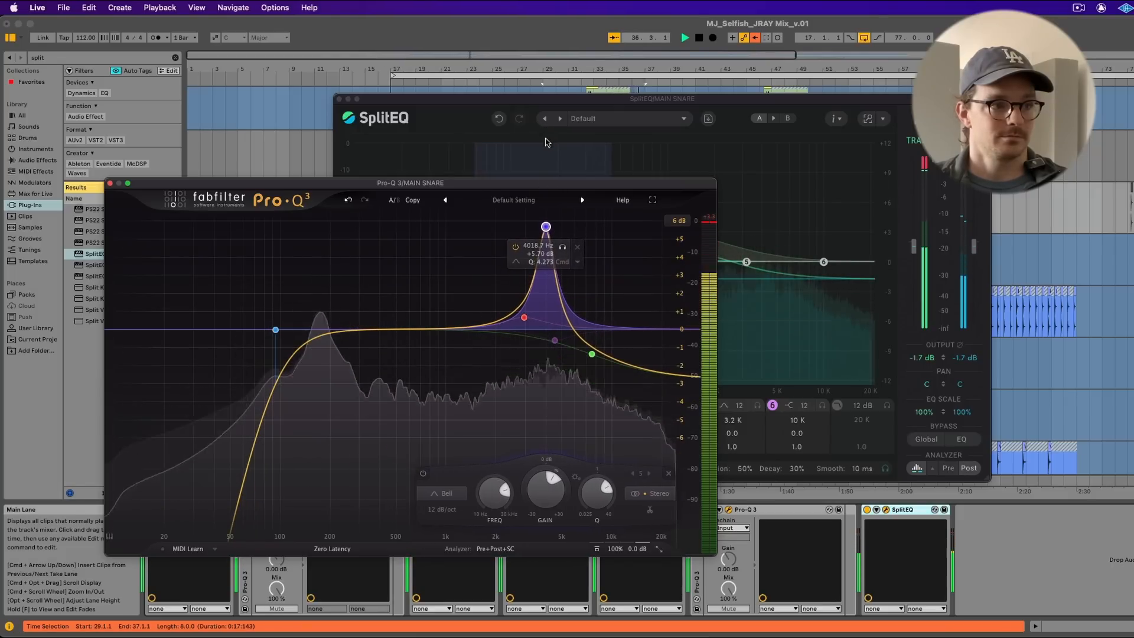
pyautogui.moveTo(555, 255); pyautogui.dragTo(561, 248)
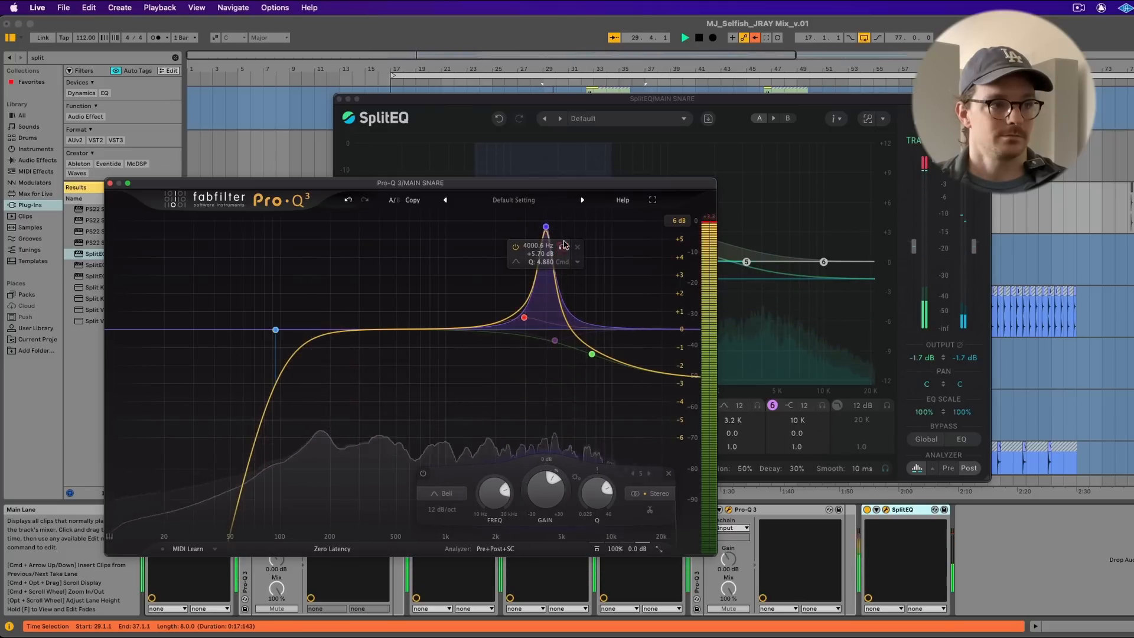
pyautogui.moveTo(562, 247); pyautogui.dragTo(547, 387)
pyautogui.press('space')
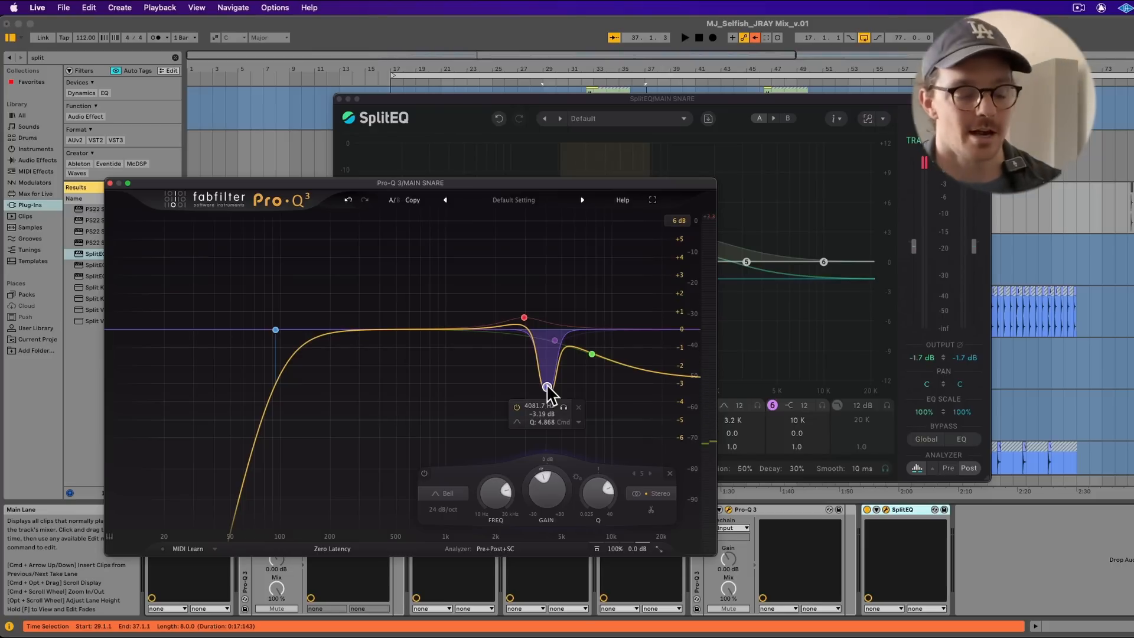
# - Retune the narrow Pro-Q 3 cut to 3949.7 Hz, compare the band off and on, and set its gain to about -3.48 dB
pyautogui.click(564, 408)
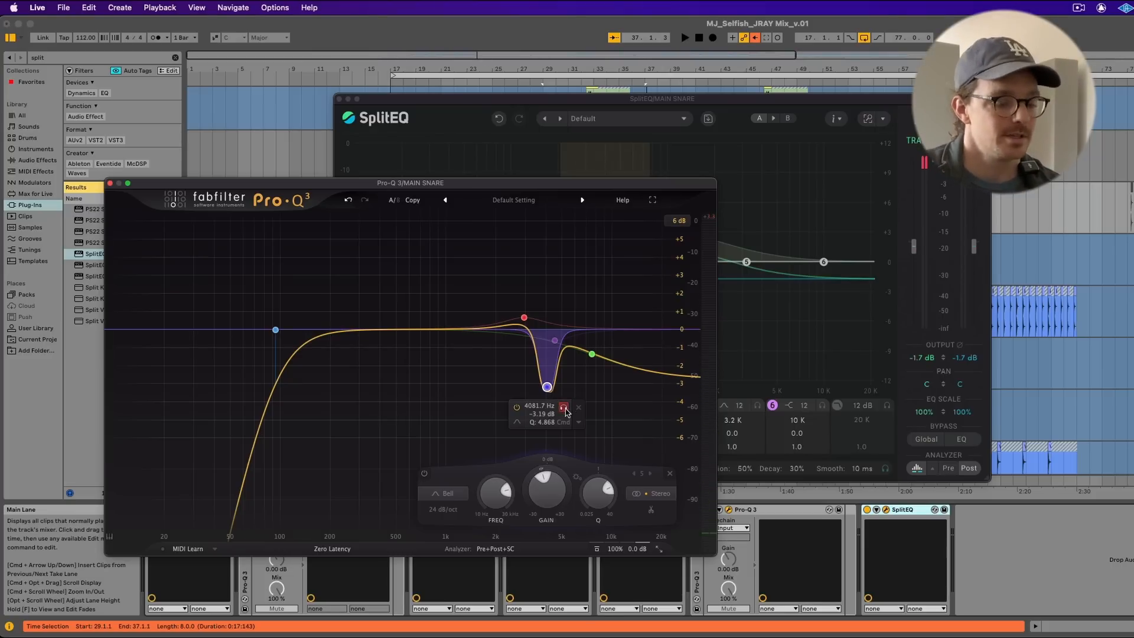
pyautogui.press('space')
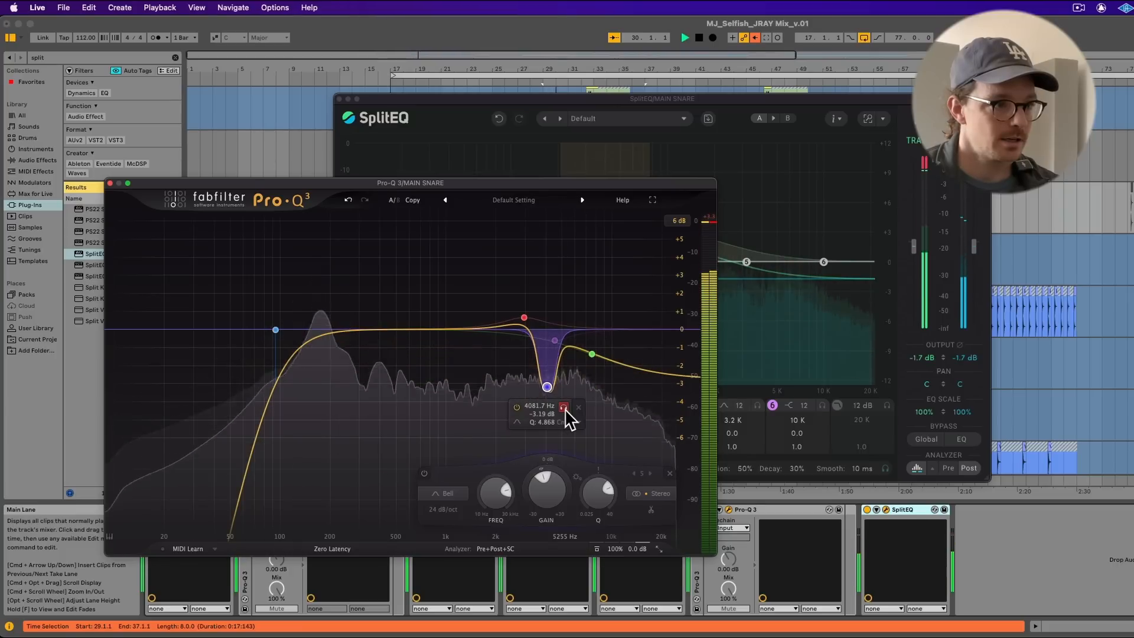
pyautogui.click(564, 408)
pyautogui.moveTo(565, 410); pyautogui.dragTo(562, 413)
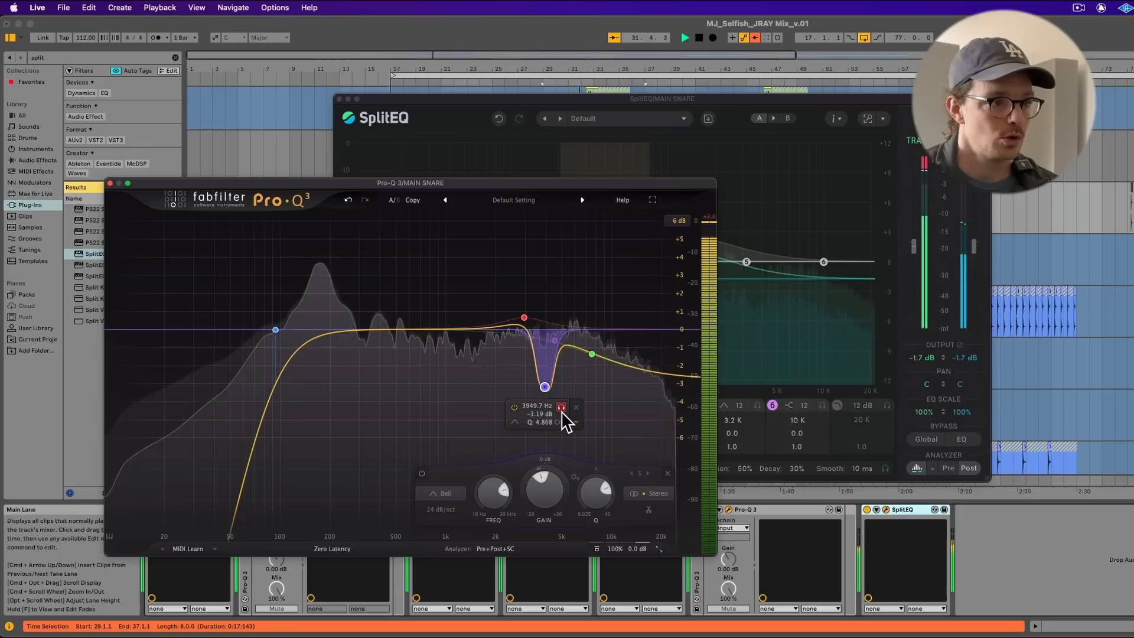
pyautogui.click(421, 473)
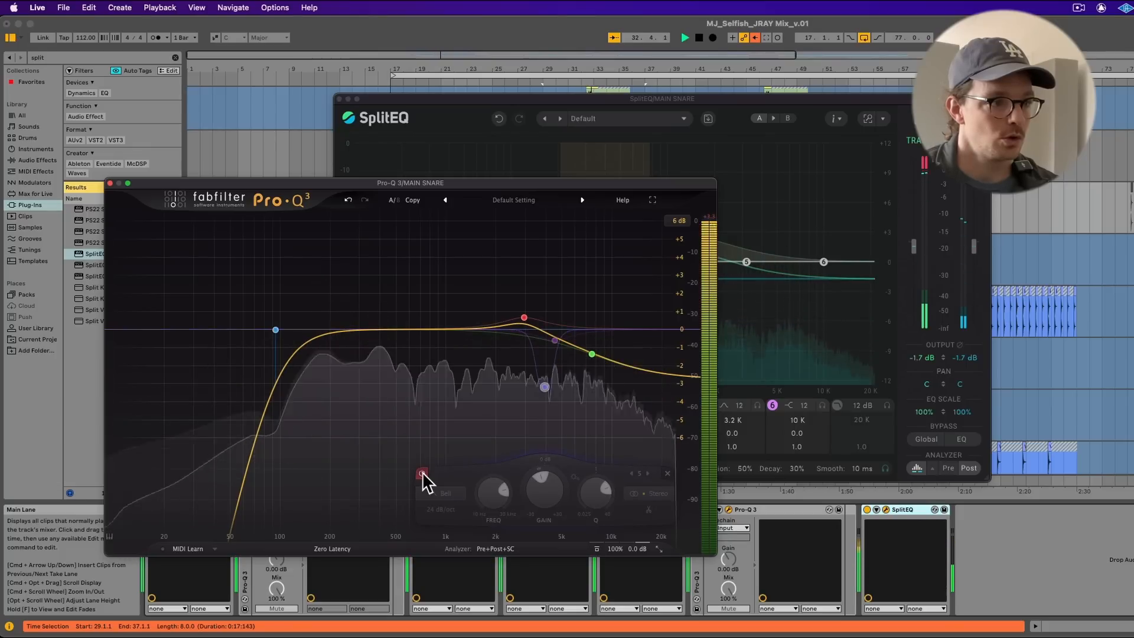
pyautogui.click(421, 473)
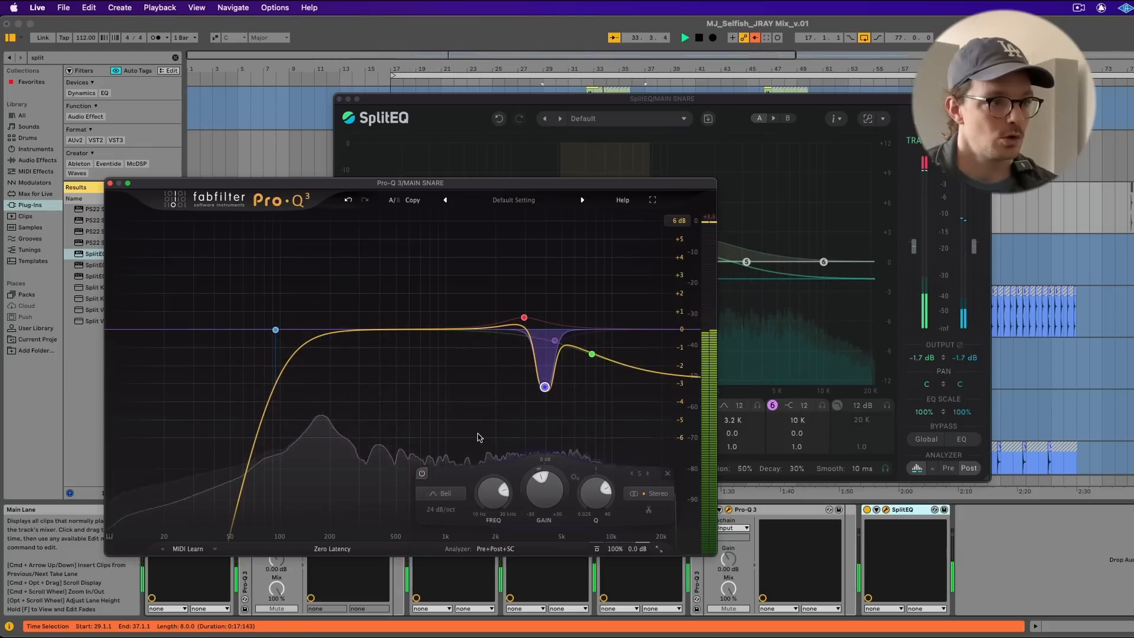
pyautogui.moveTo(544, 481); pyautogui.dragTo(543, 437)
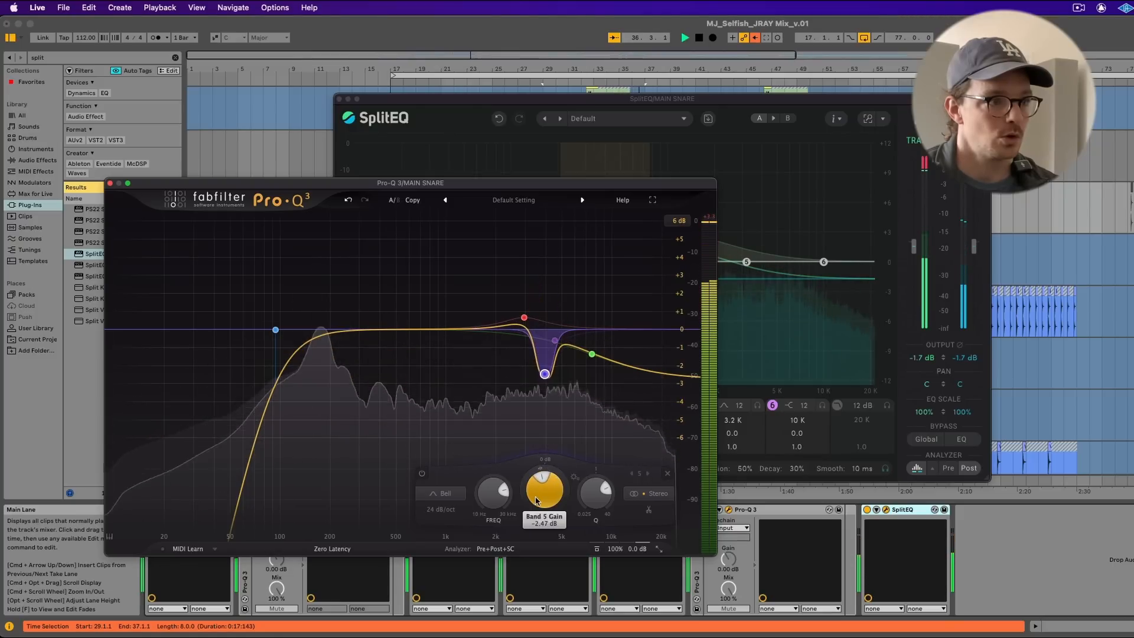
pyautogui.moveTo(536, 500); pyautogui.dragTo(541, 475)
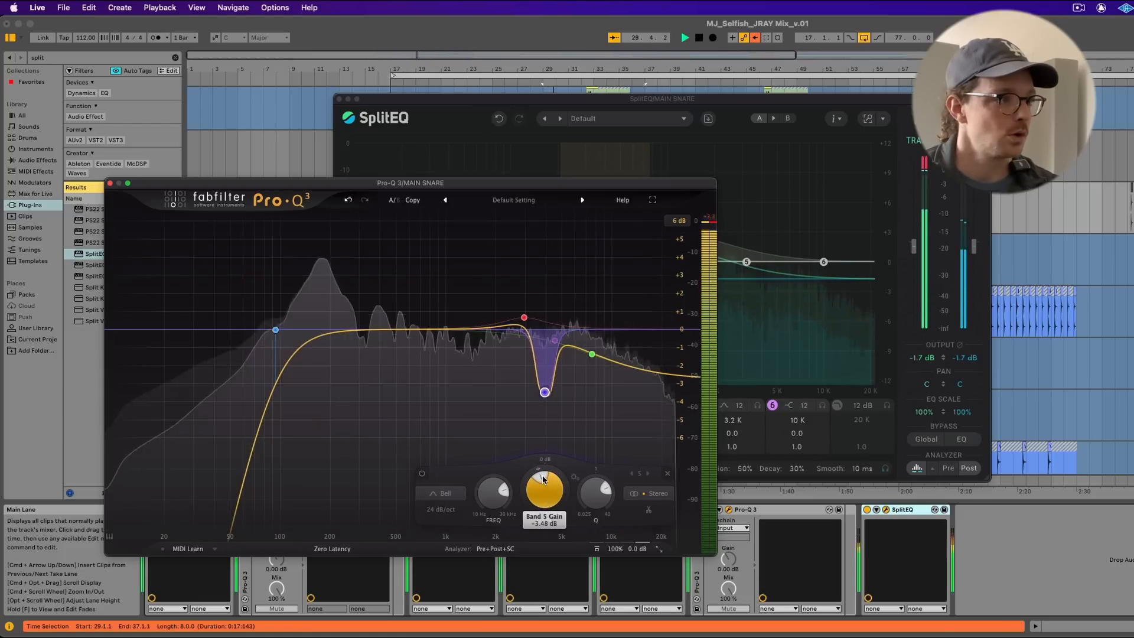
# - Close the Pro-Q 3 and SplitEQ windows and stop playback
pyautogui.click(110, 183)
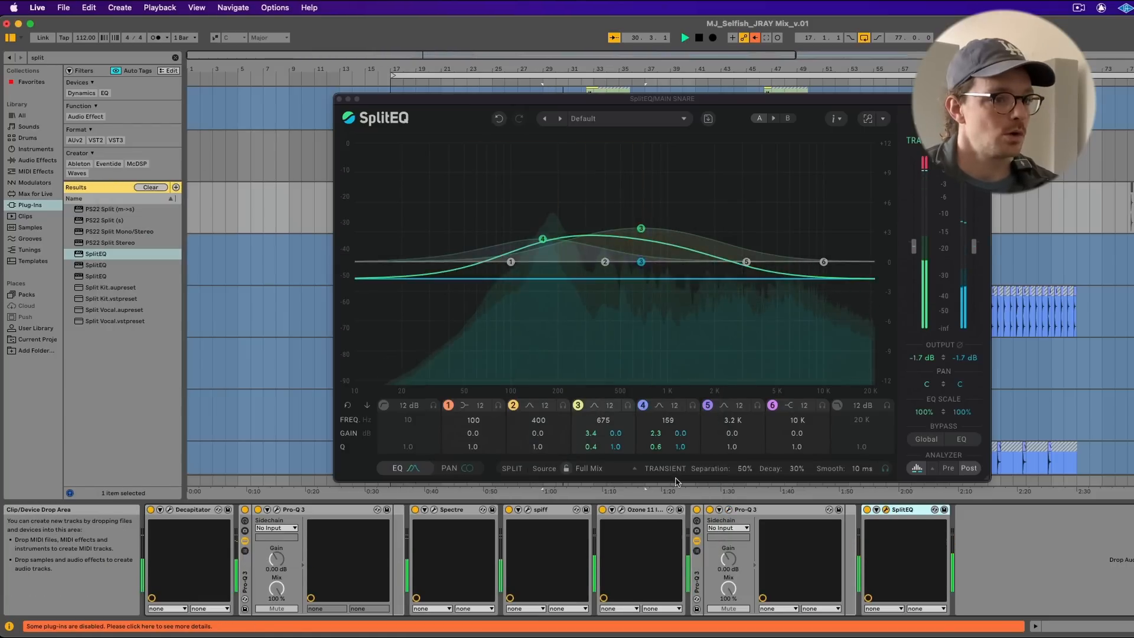
pyautogui.click(340, 99)
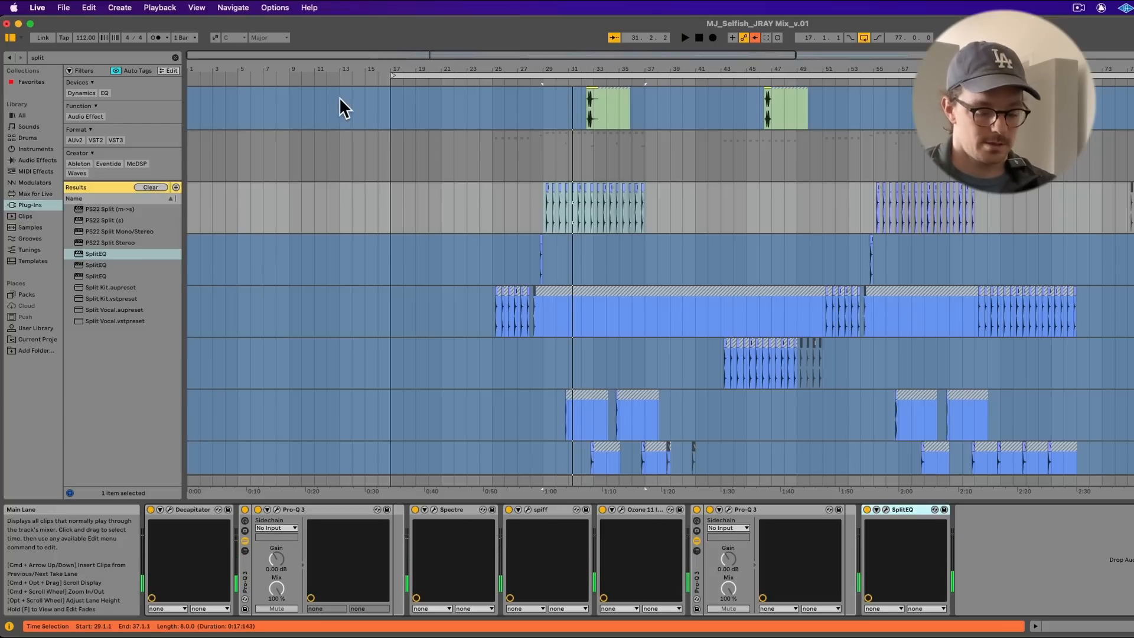
pyautogui.press('space')
pyautogui.press('XF86AudioRaiseVolume')
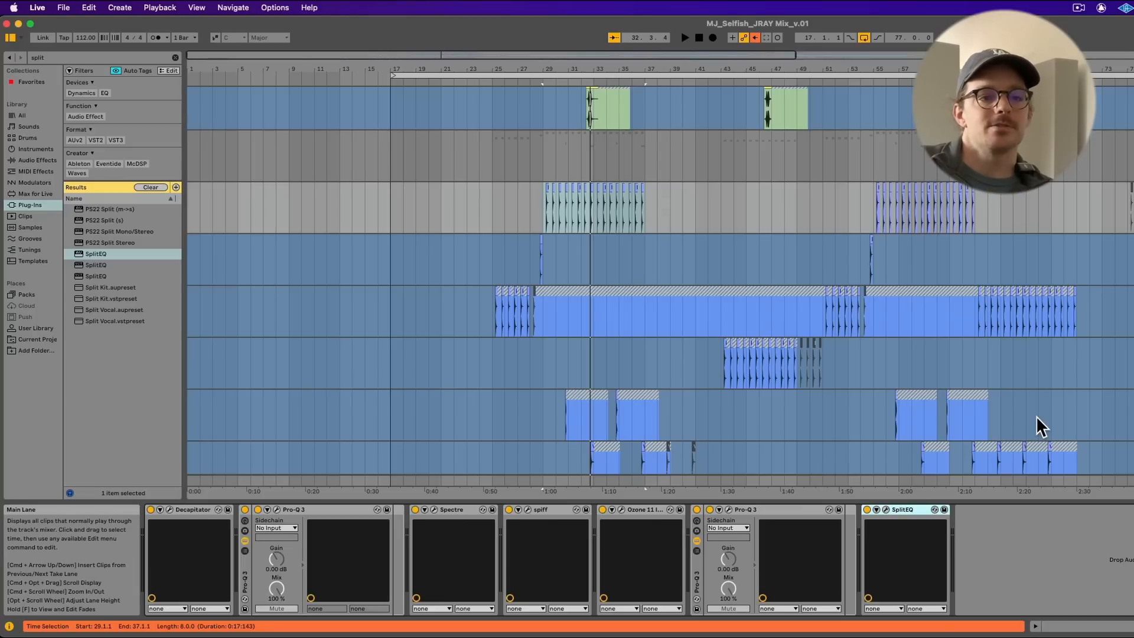
pyautogui.moveTo(1036, 416); pyautogui.dragTo(1102, 417)
pyautogui.click(1031, 396)
pyautogui.moveTo(1030, 400); pyautogui.dragTo(1088, 411)
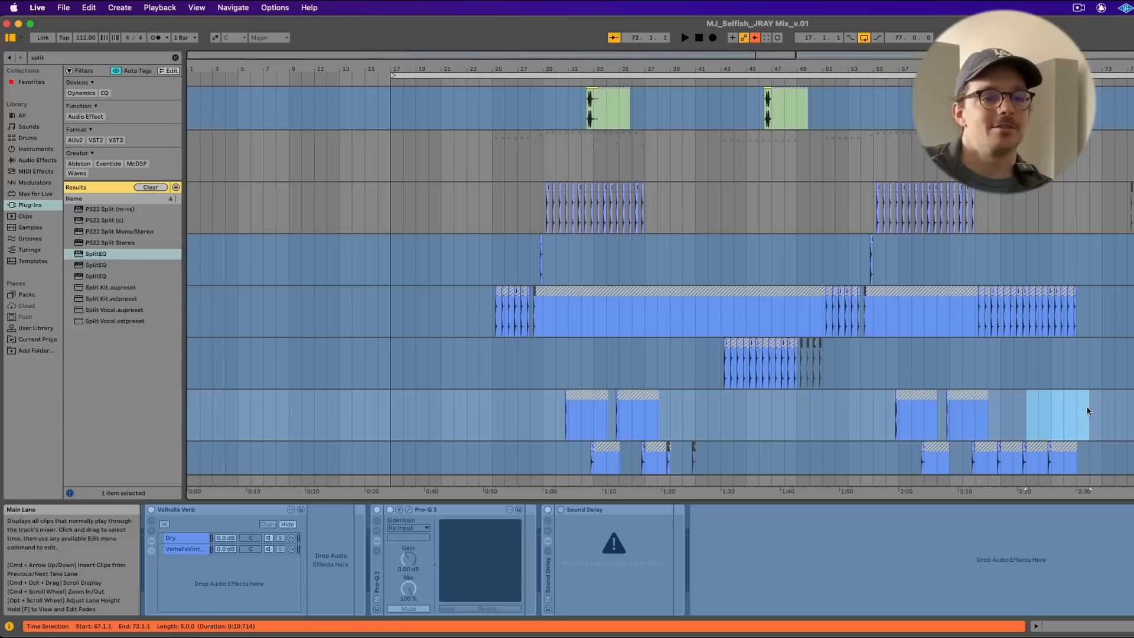
pyautogui.click(1089, 408)
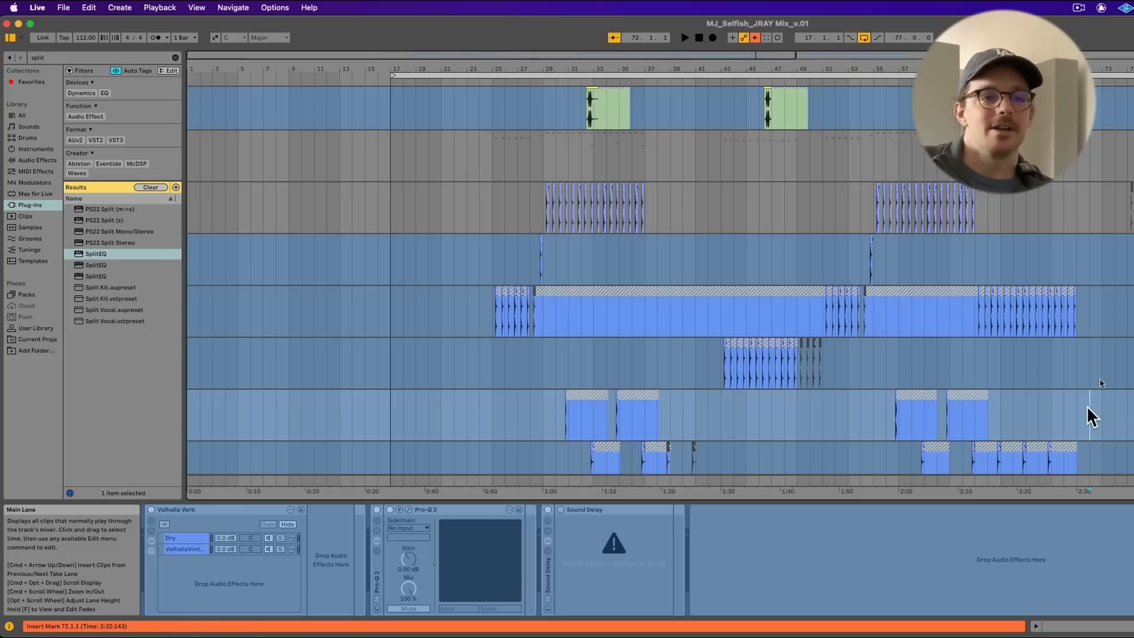
pyautogui.click(1133, 142)
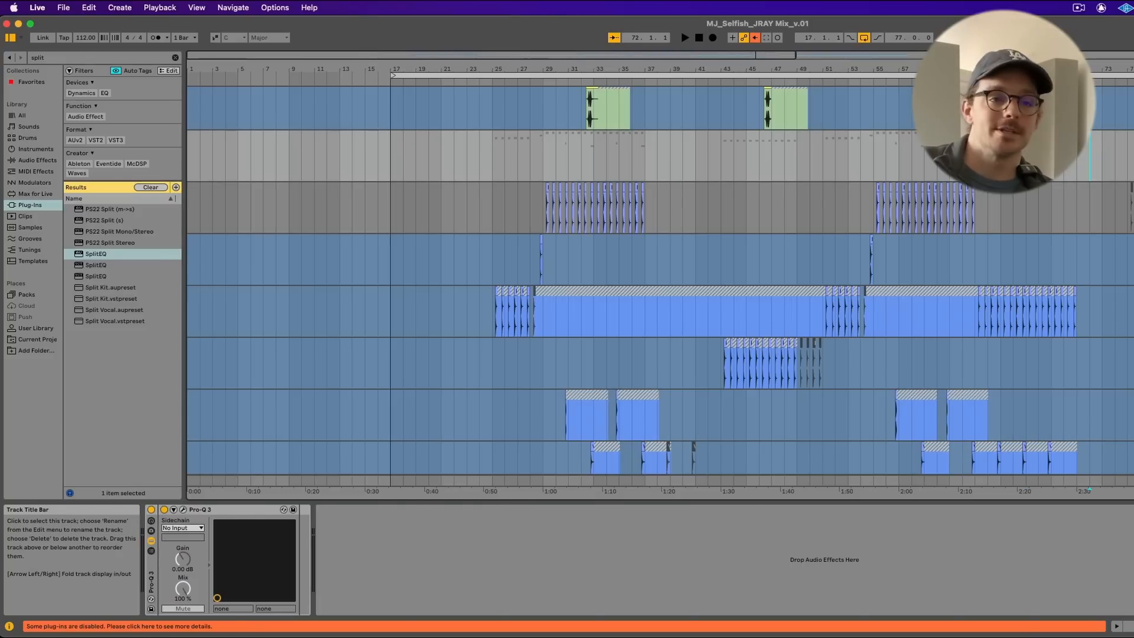
pyautogui.press('Down')
pyautogui.press('Up')
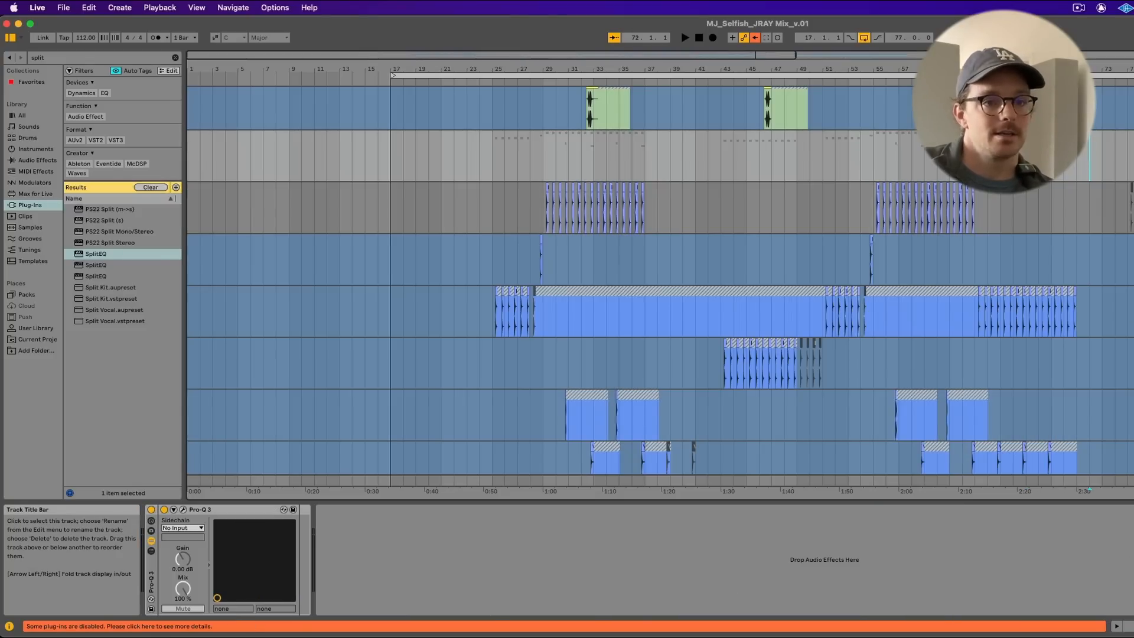
# - Find the kick track further down the arrangement, select bar 29 to bar 33 of its clip and play that section
pyautogui.scroll(-8, 660, 280)
pyautogui.scroll(-10, 659, 280)
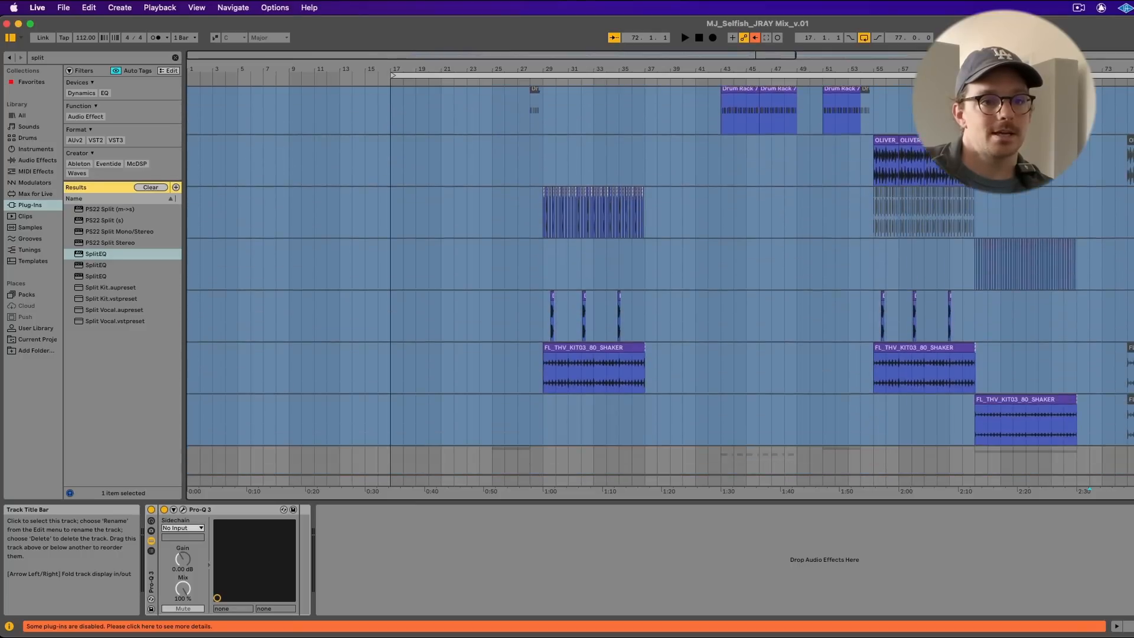
pyautogui.scroll(-7, 660, 280)
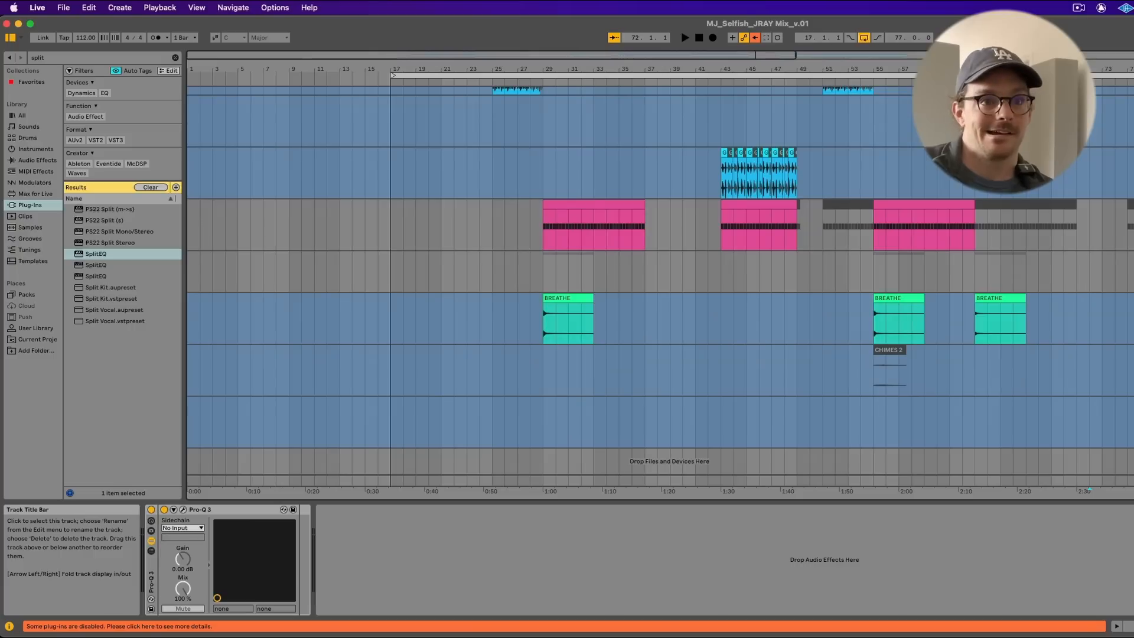
pyautogui.click(1122, 225)
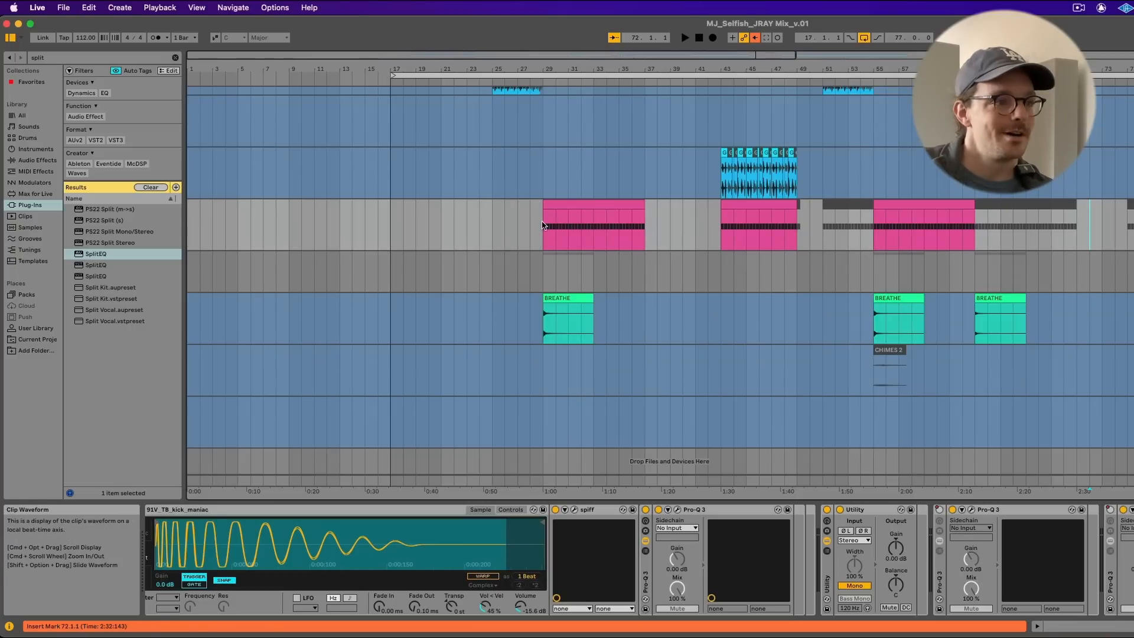
pyautogui.moveTo(542, 224); pyautogui.dragTo(590, 228)
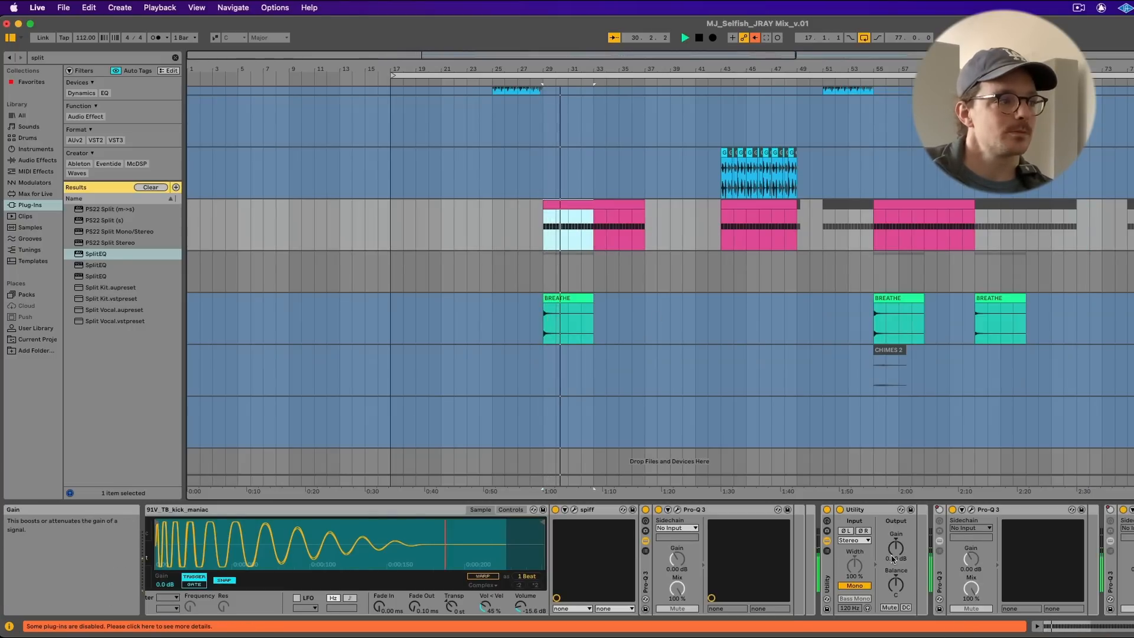
# - Load SplitEQ on the kick track, play the section, and boost band 2's transient part by 9.0 dB at 23 Hz with Q 0.7
pyautogui.click(97, 255)
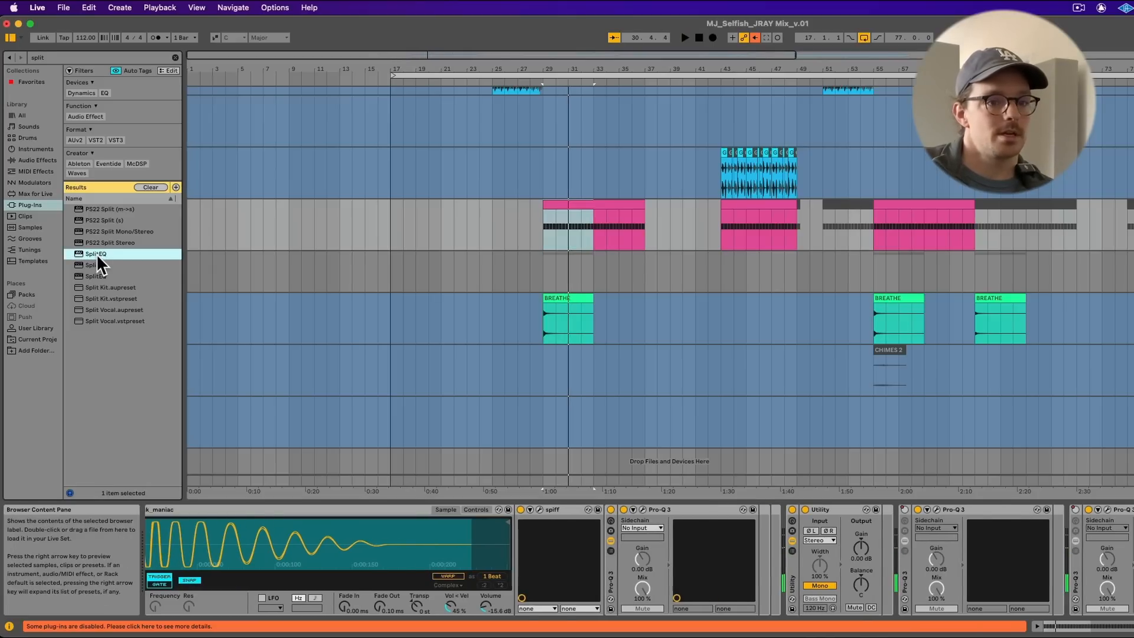
pyautogui.press('space')
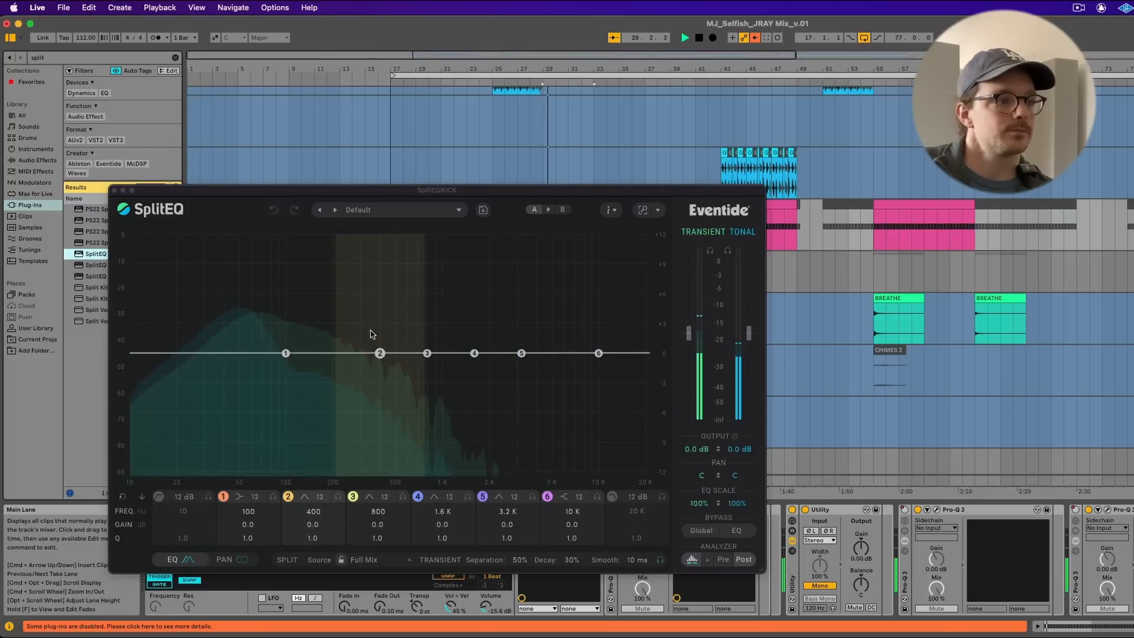
pyautogui.moveTo(381, 344); pyautogui.dragTo(186, 232)
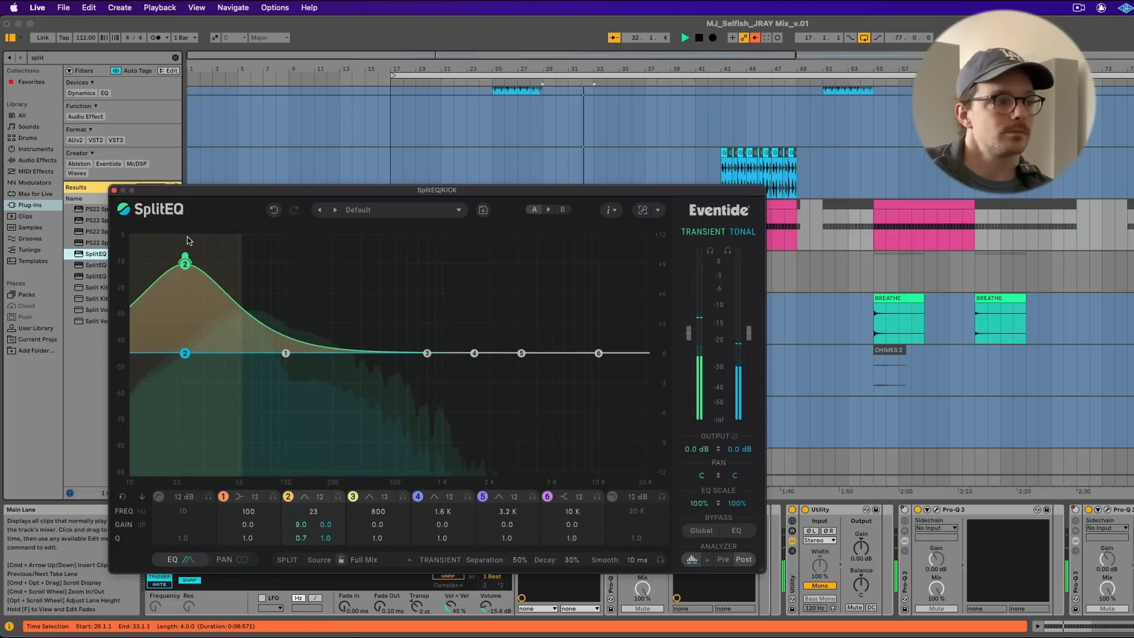
# - Set SplitEQ band 2's transient part to 2.2 dB at 32 Hz with Q 0.5, and boost band 3's transient part by 0.8 dB at 792 Hz
pyautogui.moveTo(188, 239); pyautogui.dragTo(462, 223)
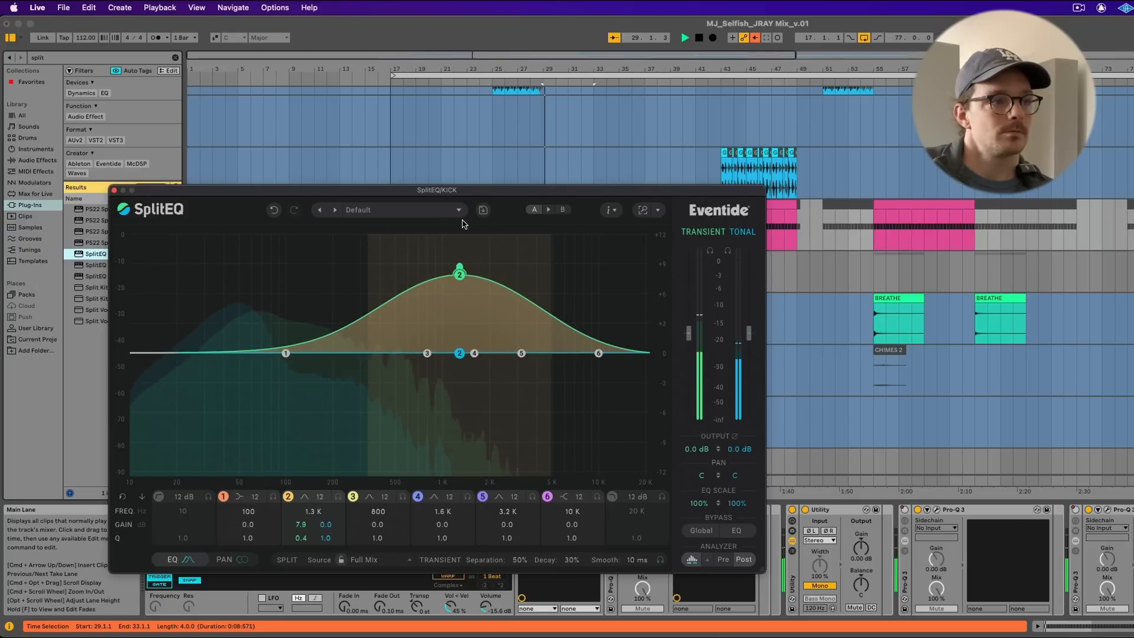
pyautogui.moveTo(462, 223); pyautogui.dragTo(448, 257)
pyautogui.moveTo(430, 259)
pyautogui.mouseDown()
pyautogui.moveTo(441, 321)
pyautogui.moveTo(446, 299)
pyautogui.moveTo(285, 263)
pyautogui.moveTo(215, 264)
pyautogui.moveTo(215, 292)
pyautogui.mouseUp()
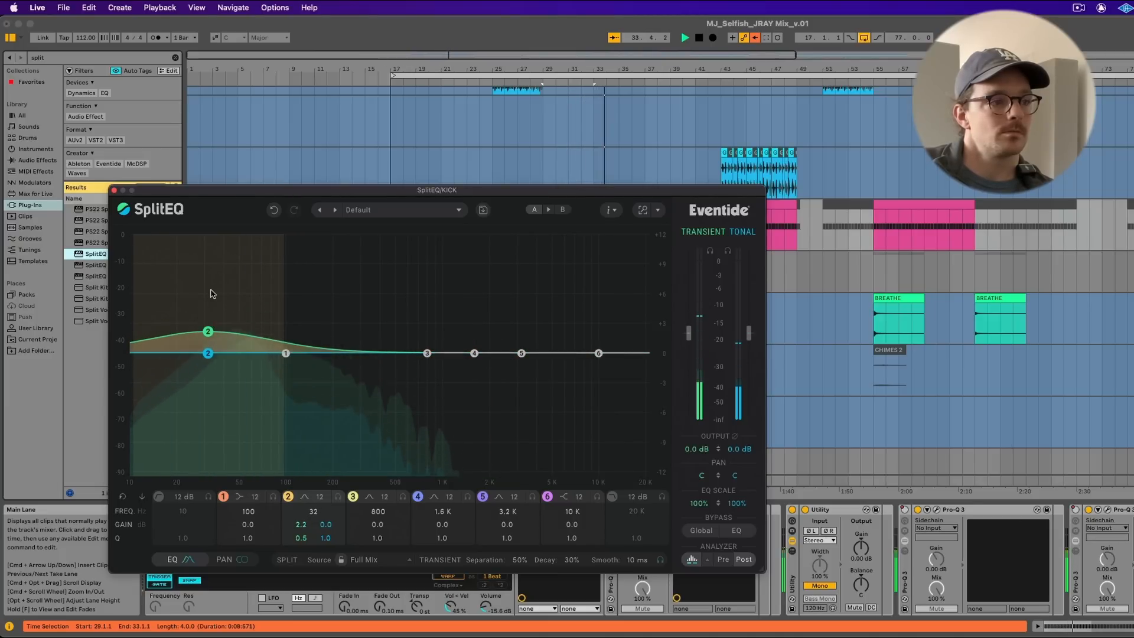
pyautogui.moveTo(427, 353)
pyautogui.mouseDown()
pyautogui.moveTo(417, 233)
pyautogui.moveTo(380, 268)
pyautogui.moveTo(460, 299)
pyautogui.moveTo(427, 313)
pyautogui.moveTo(426, 348)
pyautogui.mouseUp()
pyautogui.click(114, 190)
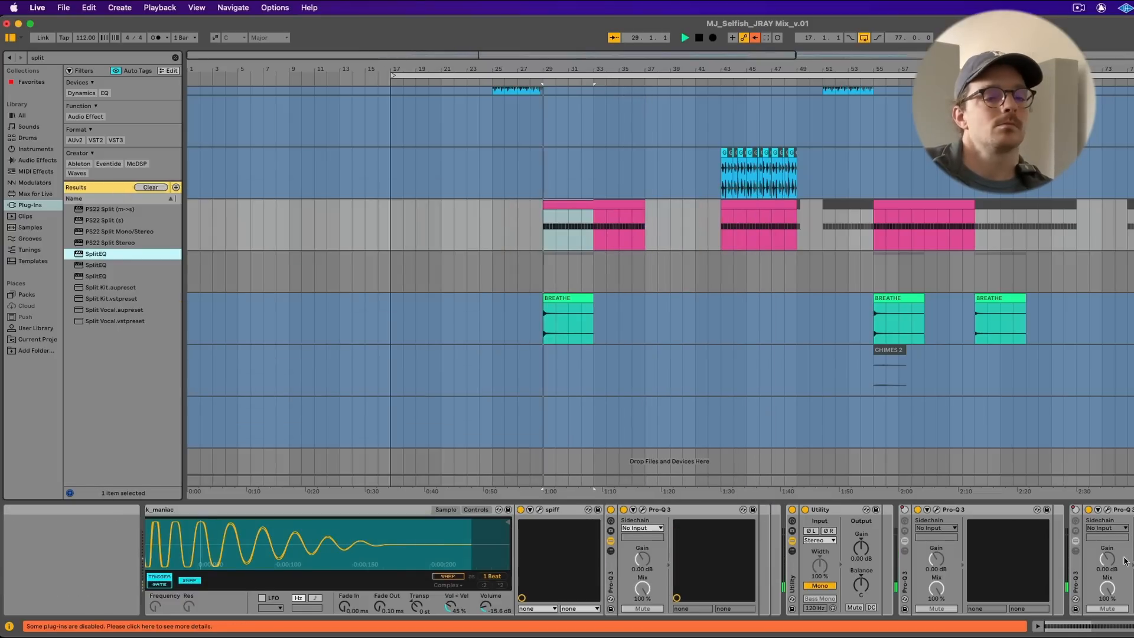
# - Inspect the Pro-Q 3 equalizers after Utility on the kick track, then bypass both and play the selected section
pyautogui.hscroll(2, 1125, 561)
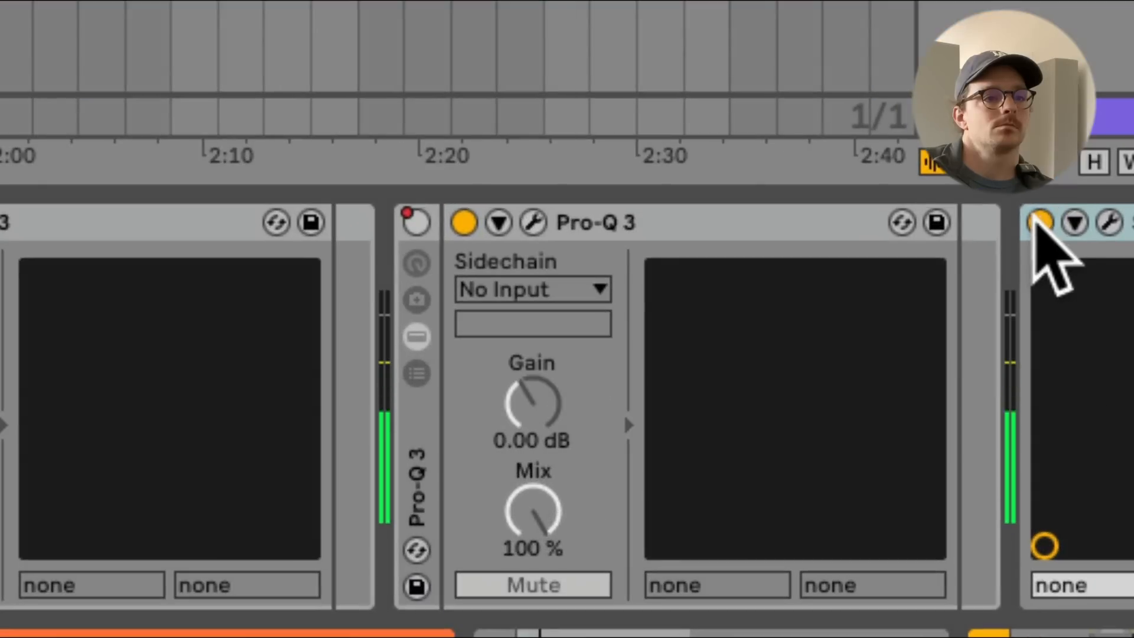
pyautogui.click(1039, 223)
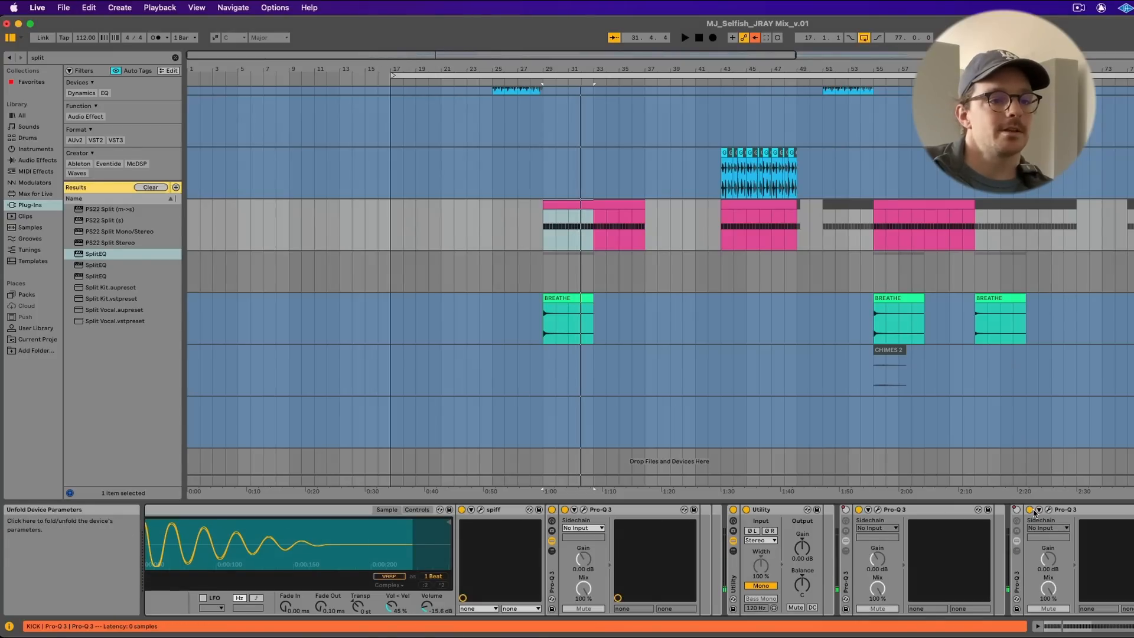
pyautogui.click(1049, 510)
pyautogui.click(1049, 509)
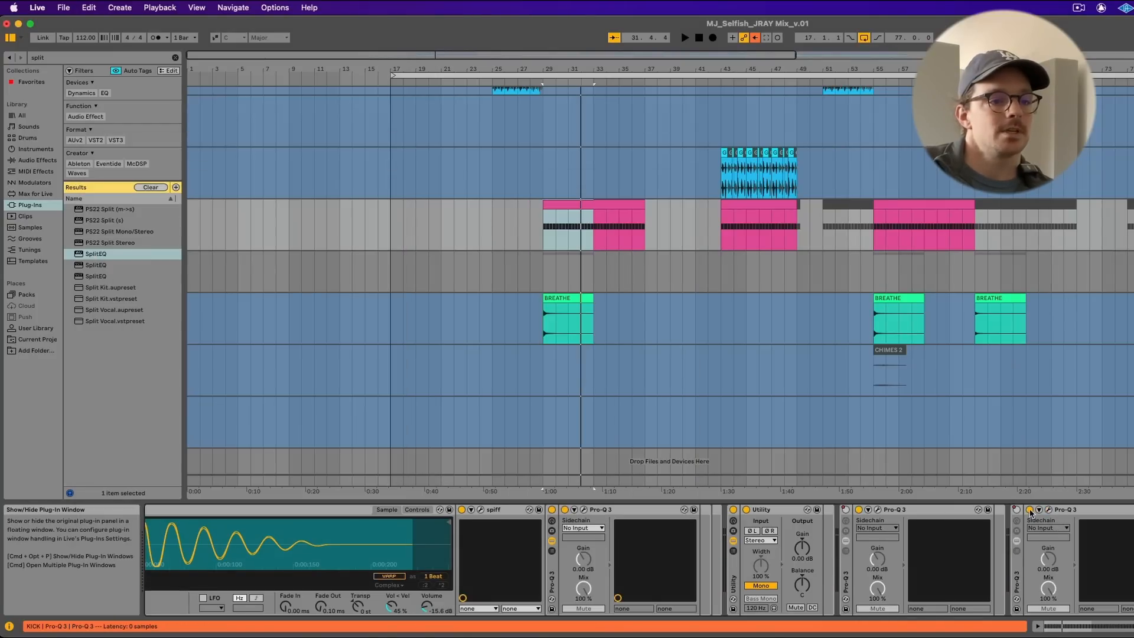
pyautogui.click(876, 510)
pyautogui.click(877, 510)
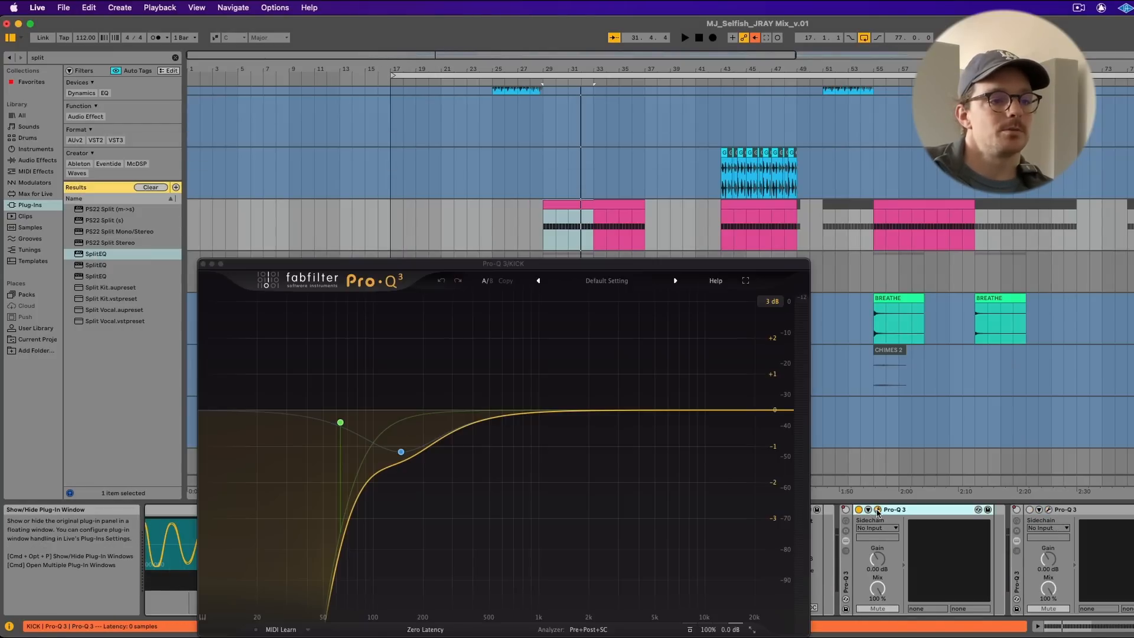
pyautogui.click(876, 510)
pyautogui.press('space')
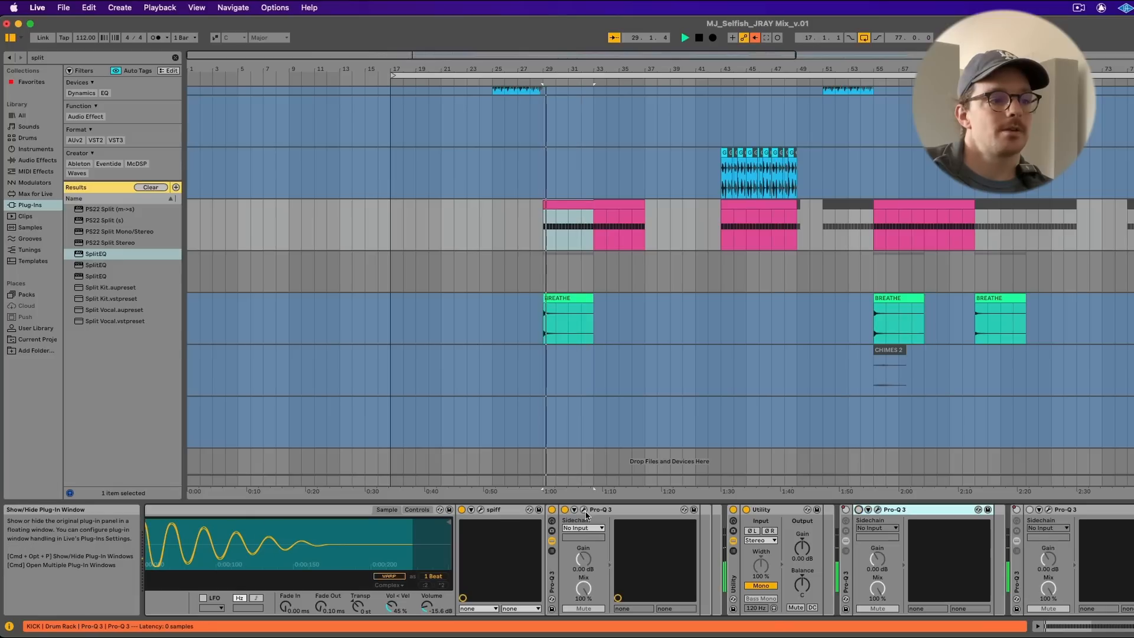
# - Inspect the Pro-Q 3 next to spiff, compare the kick with it bypassed and active, and reactivate the bypassed equalizers
pyautogui.click(584, 509)
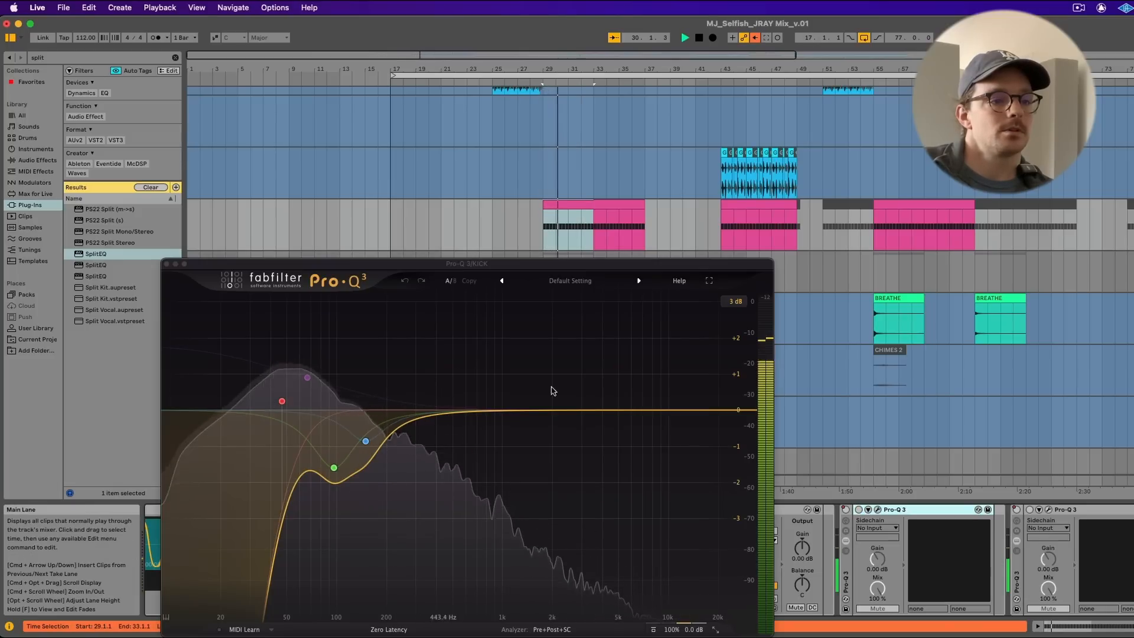
pyautogui.click(168, 264)
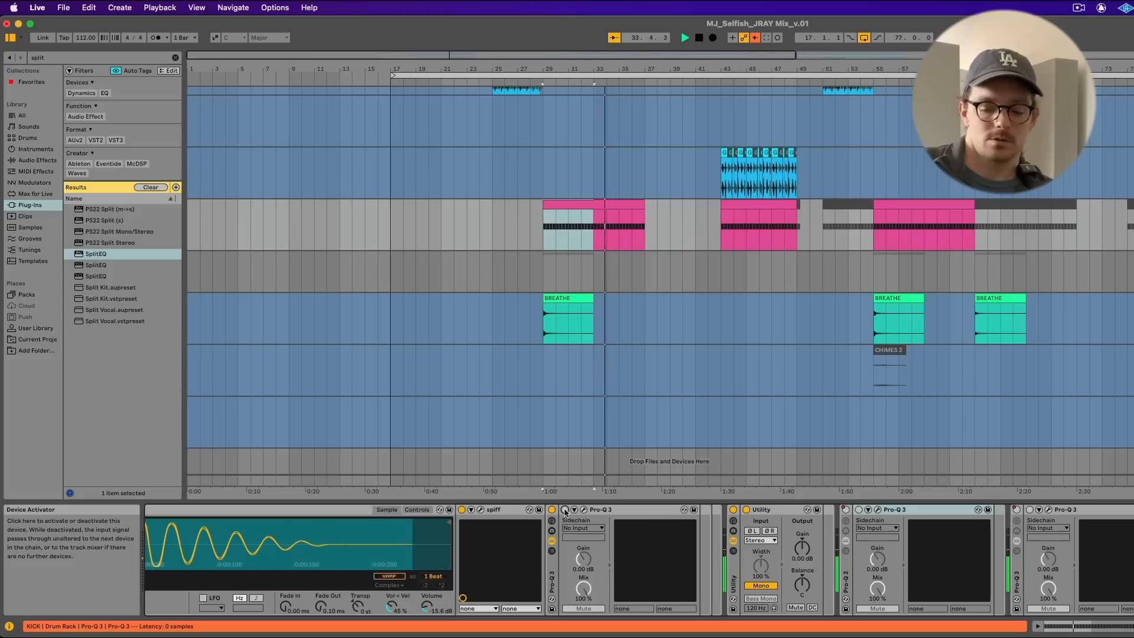
pyautogui.press('XF86AudioLowerVolume')
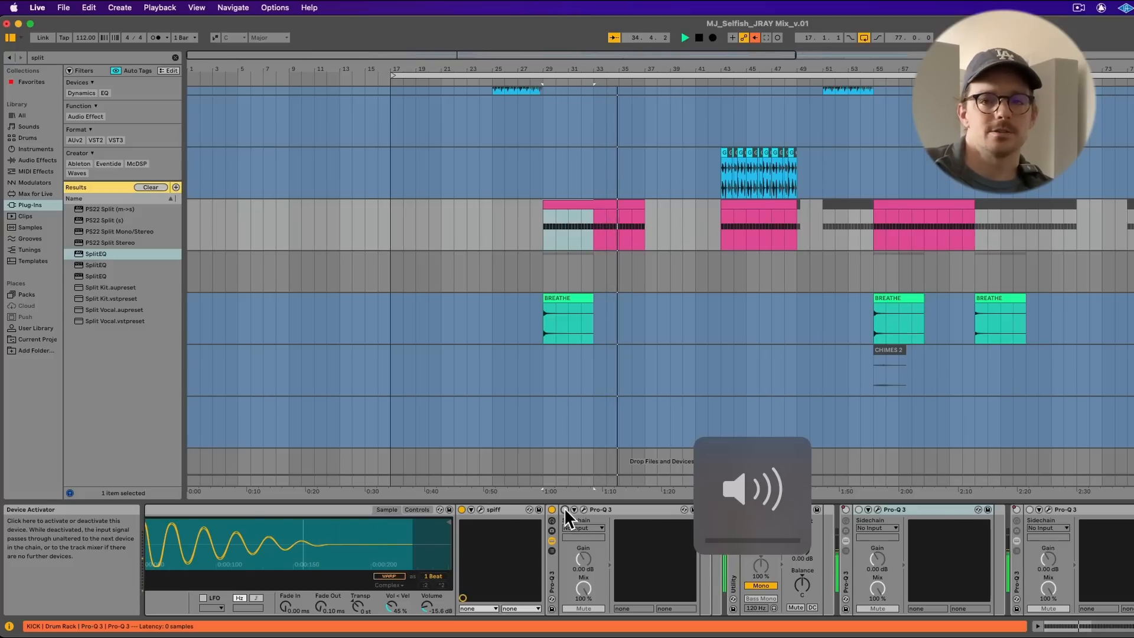
pyautogui.press('XF86AudioRaiseVolume')
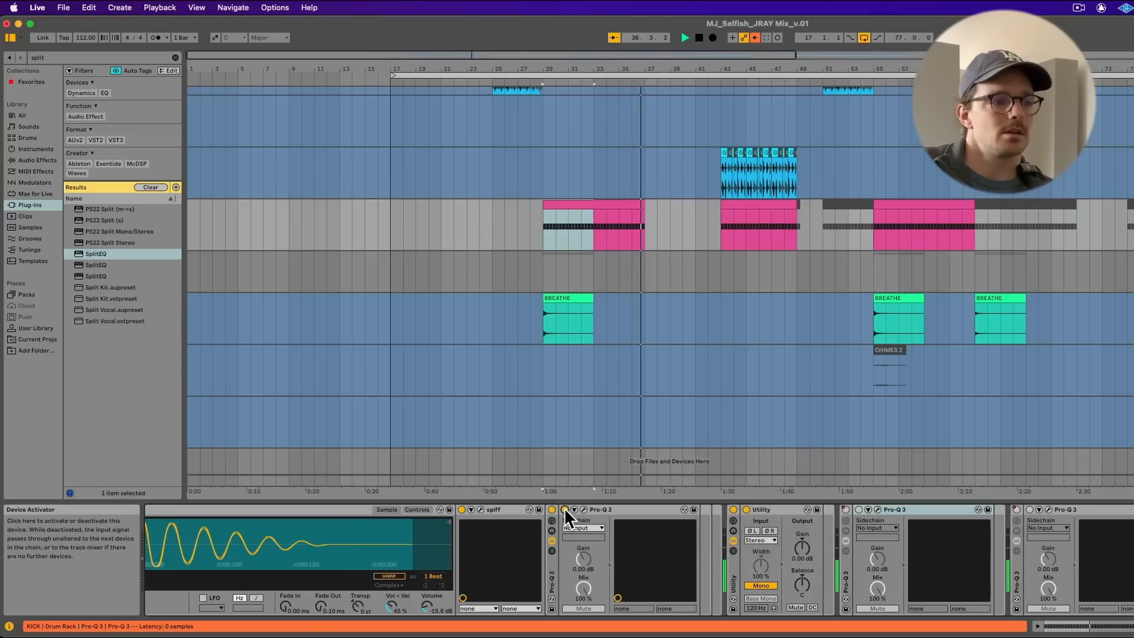
pyautogui.press('space')
pyautogui.press('space')
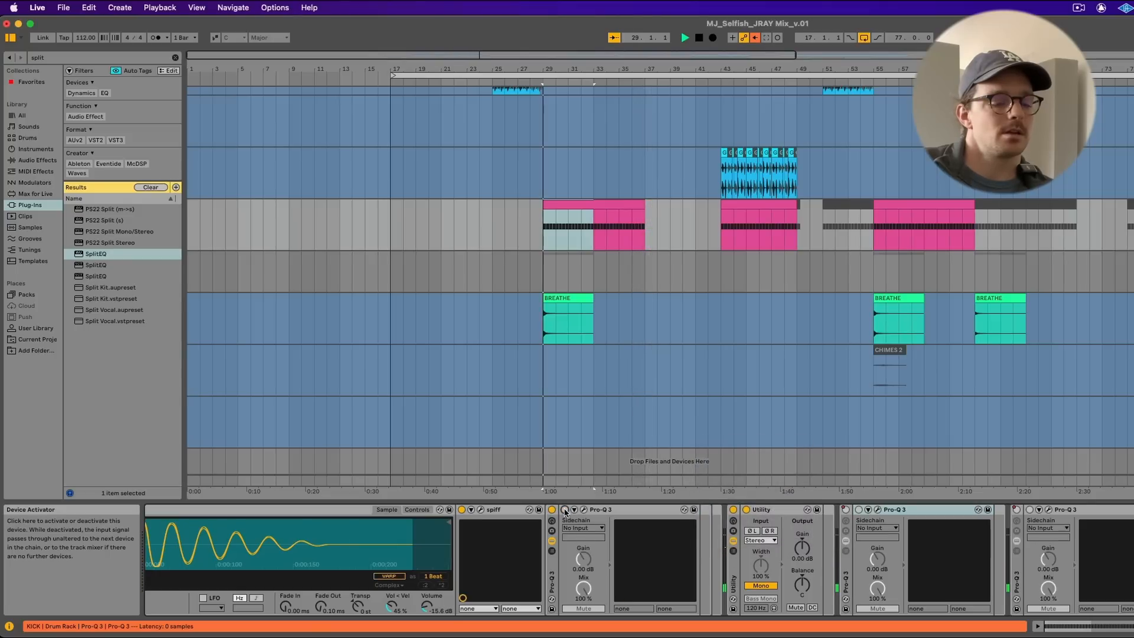
pyautogui.click(565, 510)
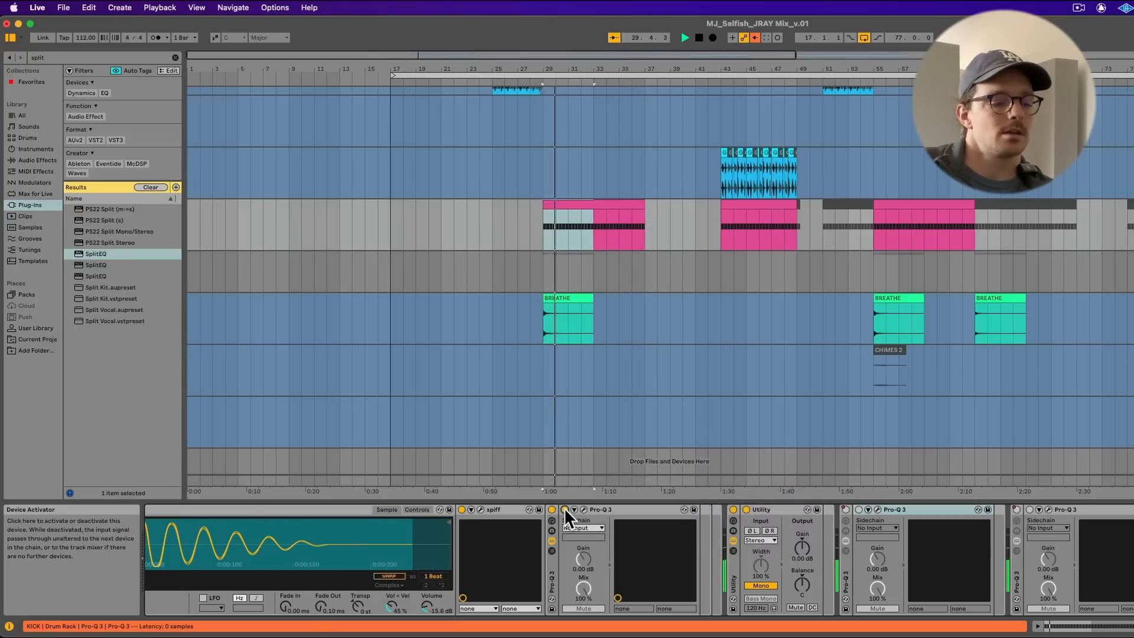
pyautogui.click(859, 510)
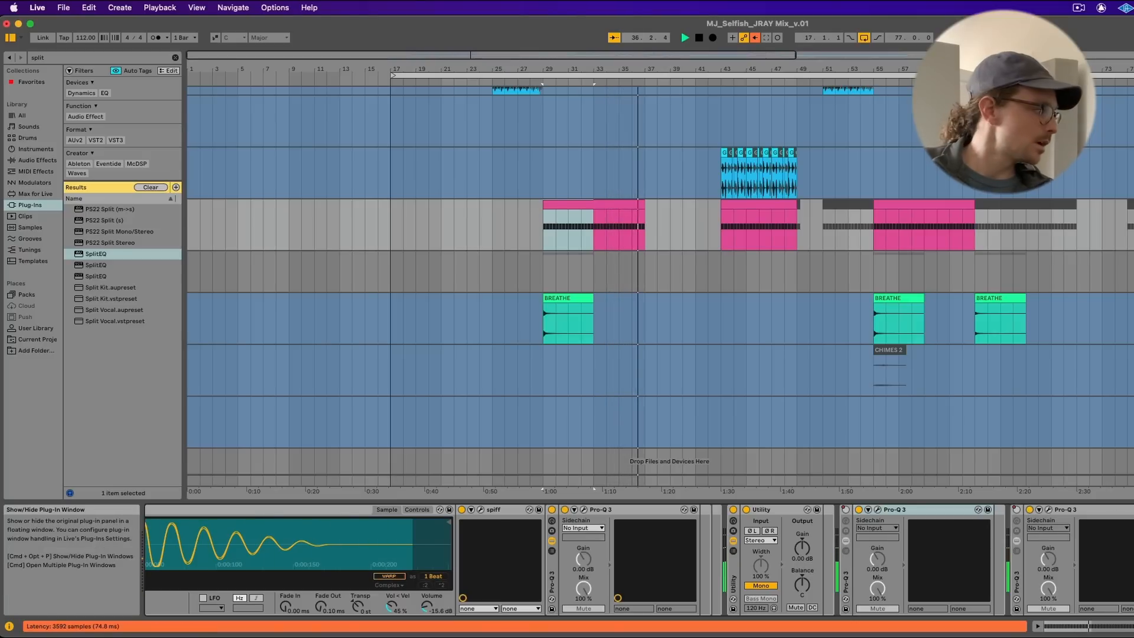
# - Review the kick's SplitEQ settings while replaying the section, then stop playback and hide the plug-in window
pyautogui.click(1133, 509)
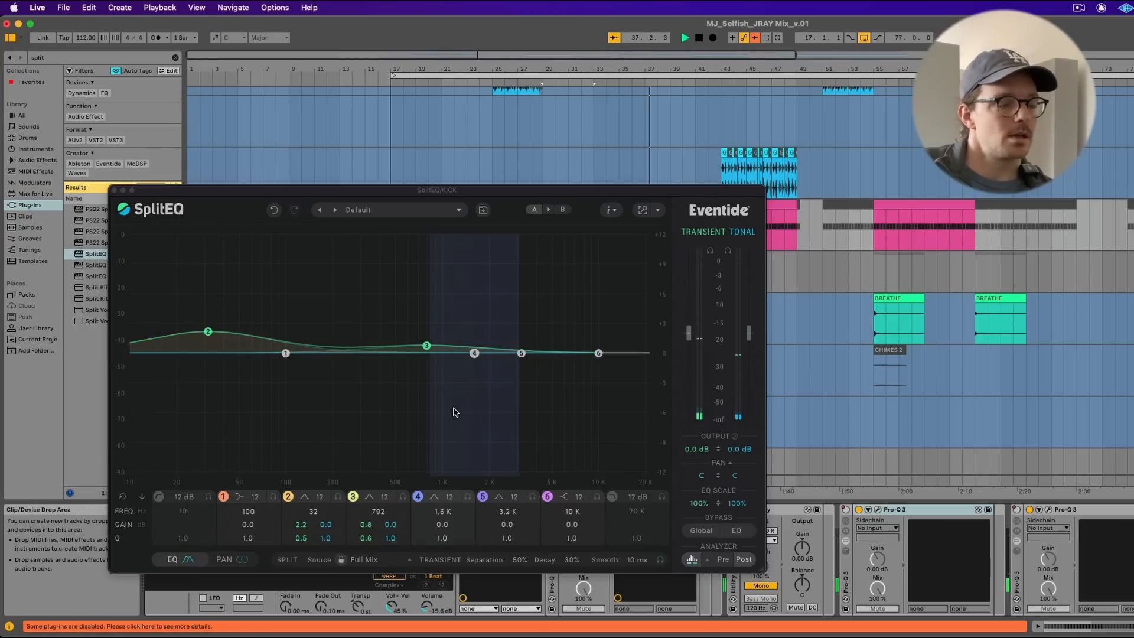
pyautogui.press('space')
pyautogui.press('space')
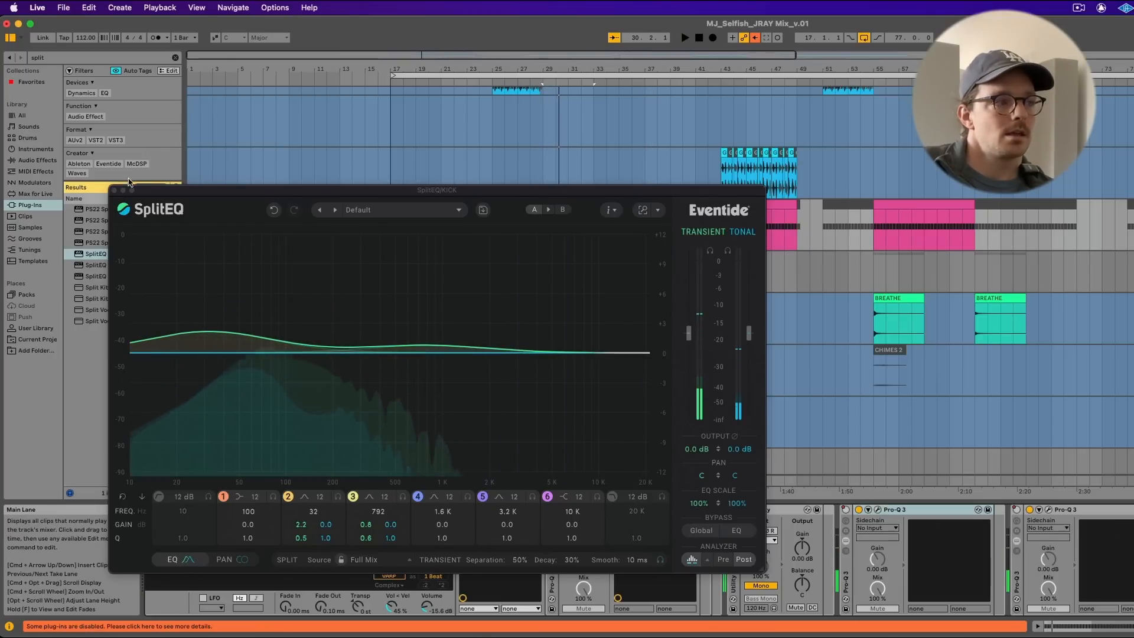
pyautogui.press('super+alt+p')
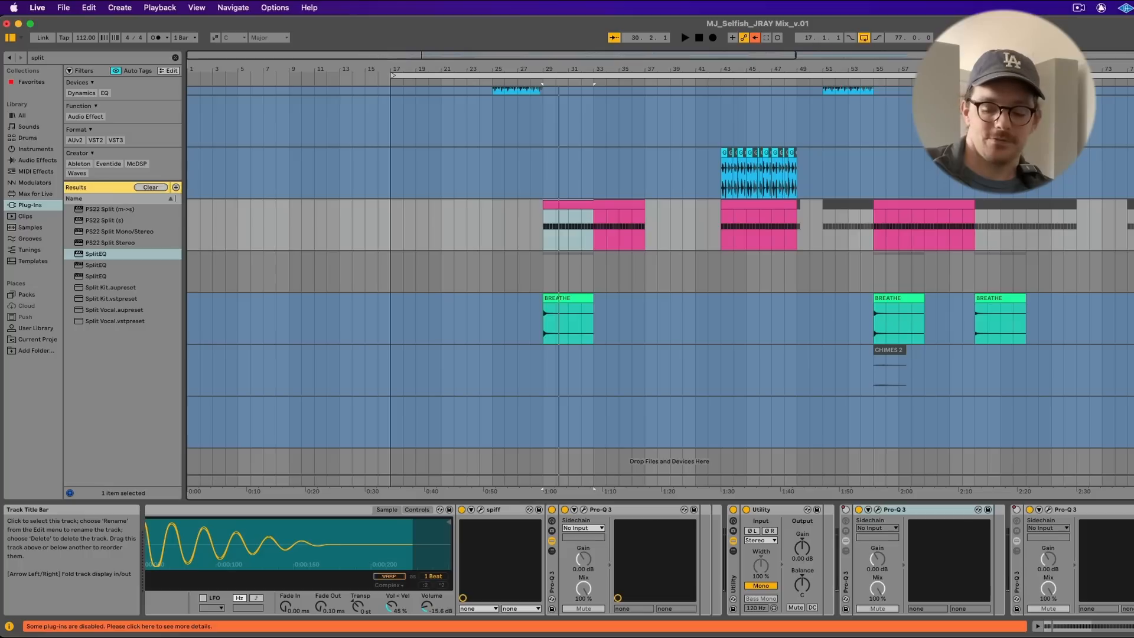
# - Lower the system volume and audition the kick section at the quieter level
pyautogui.press('XF86AudioLowerVolume')
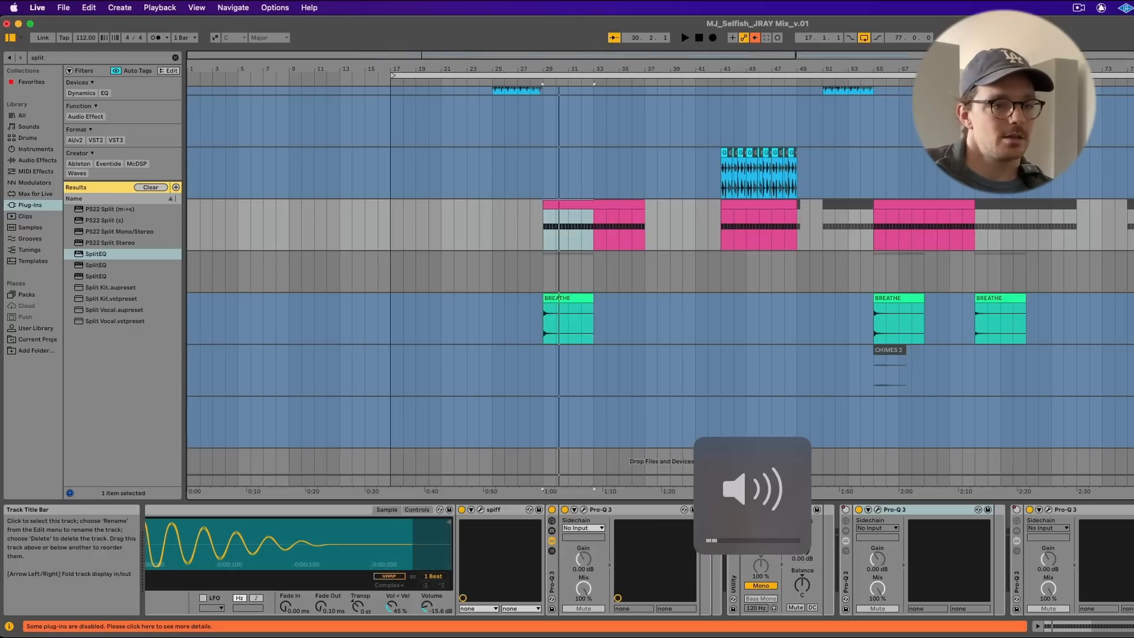
pyautogui.press('space')
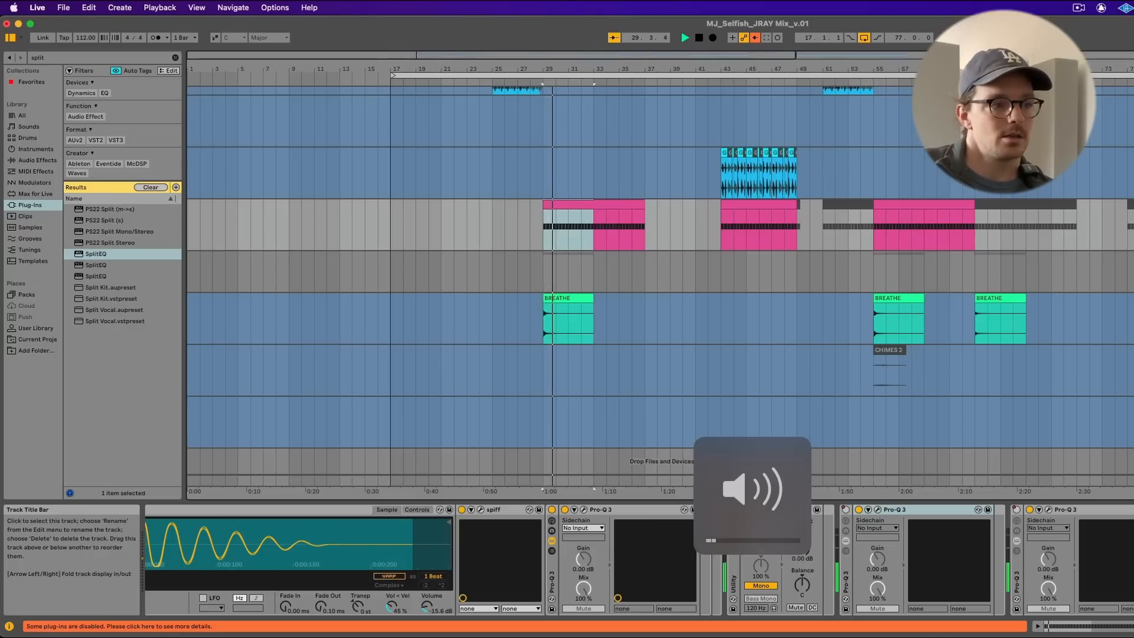
pyautogui.press('XF86AudioLowerVolume')
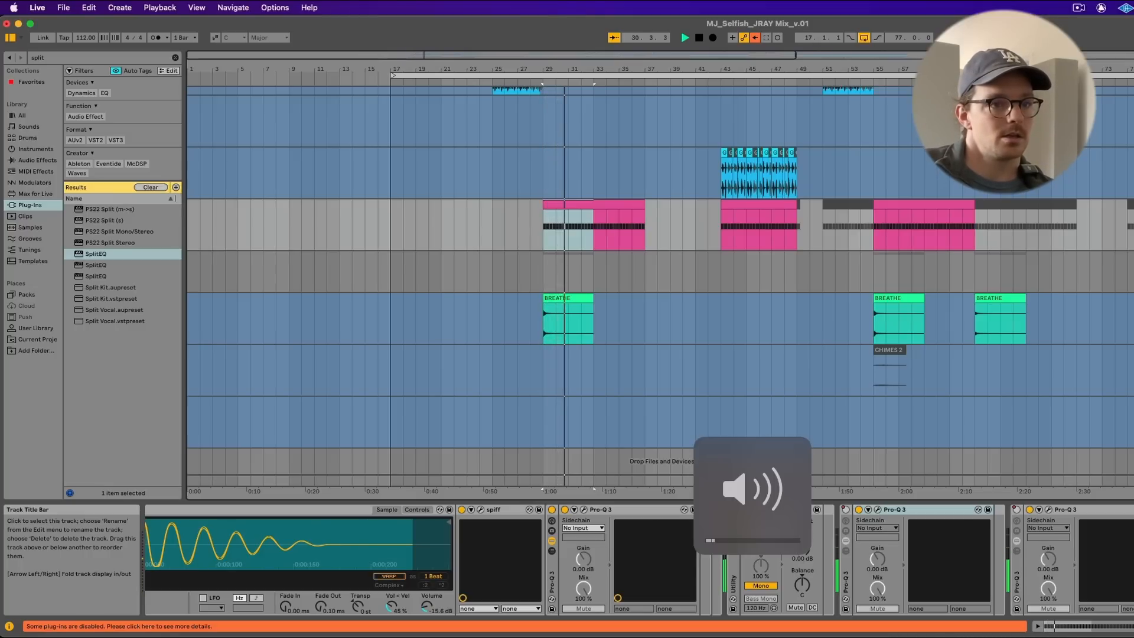
pyautogui.press('space')
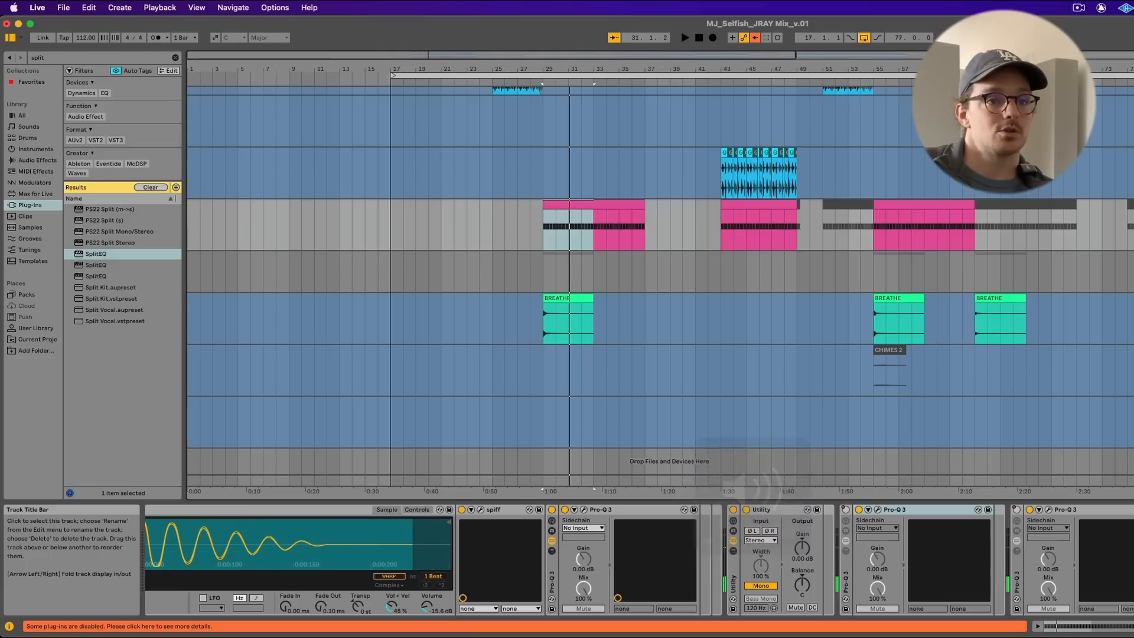
# - Find the ALL DRUMS group higher up in the arrangement, select its track and highlight The Glue in its device chain
pyautogui.scroll(10, 660, 280)
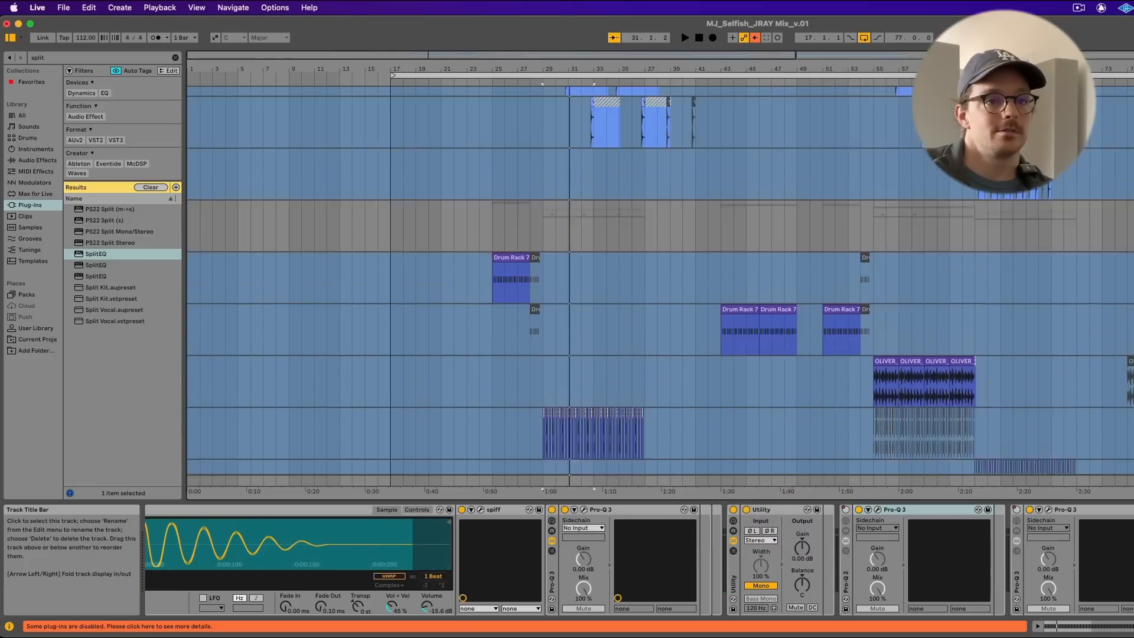
pyautogui.scroll(10, 659, 280)
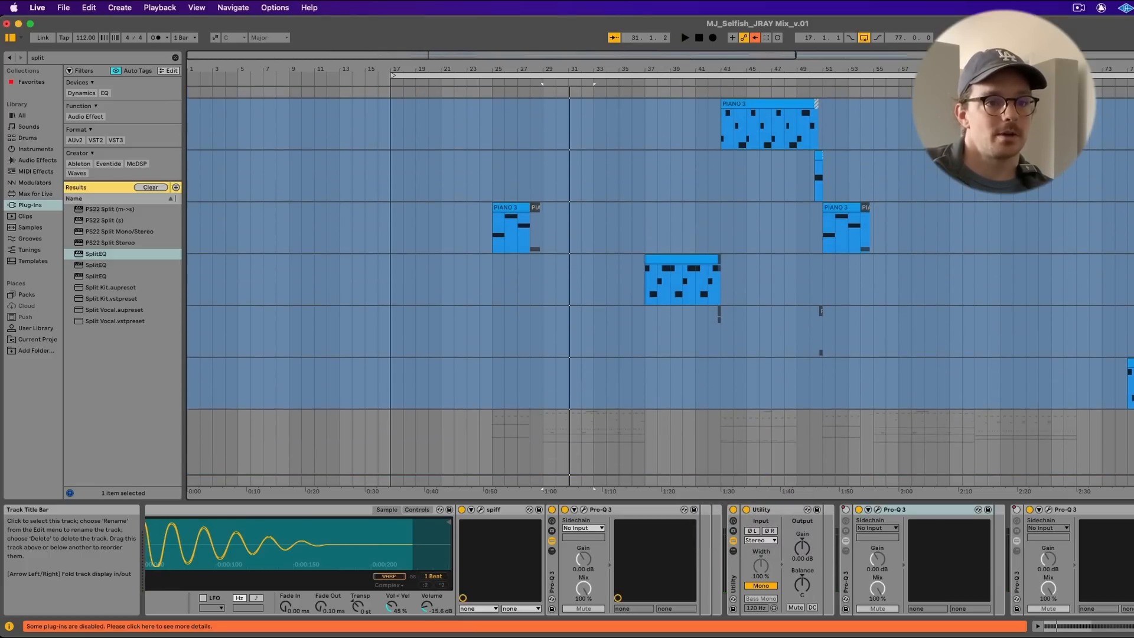
pyautogui.scroll(2, 659, 280)
pyautogui.scroll(-7, 659, 280)
pyautogui.click(1129, 246)
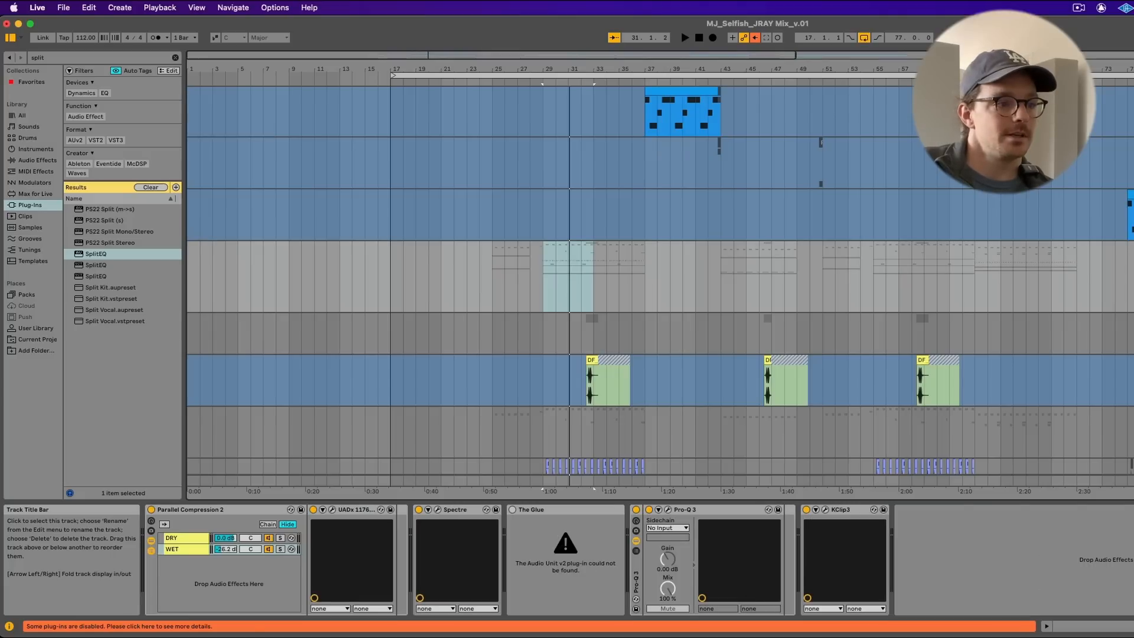
pyautogui.click(533, 512)
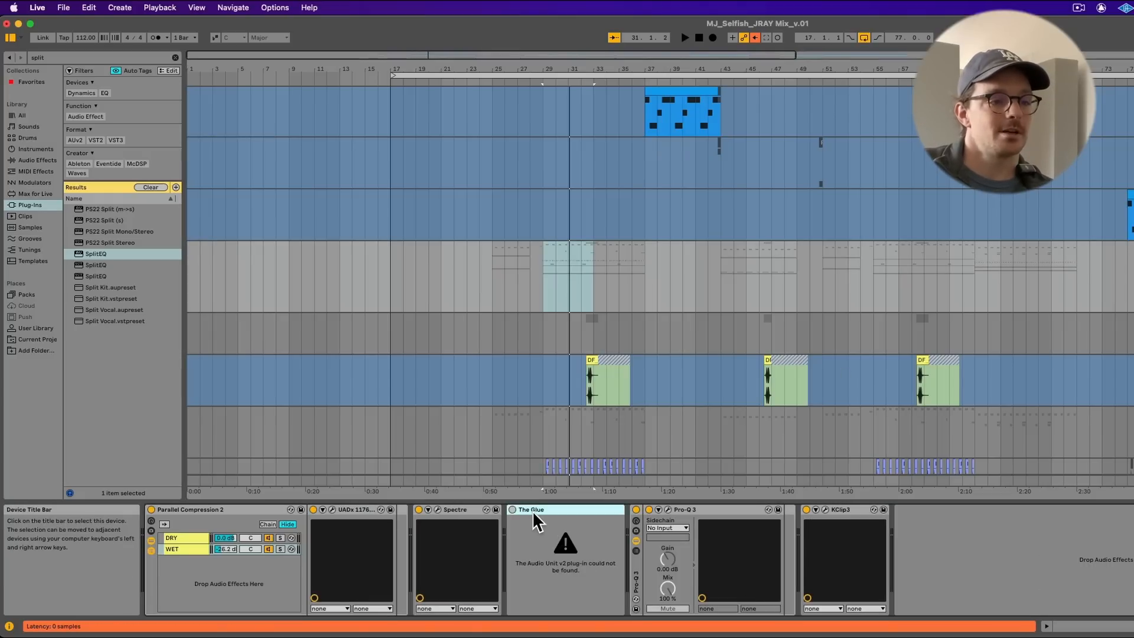
# - Review the KClip 3 and Pro-Q 3 settings on the ALL DRUMS group and close both plug-in windows
pyautogui.click(826, 510)
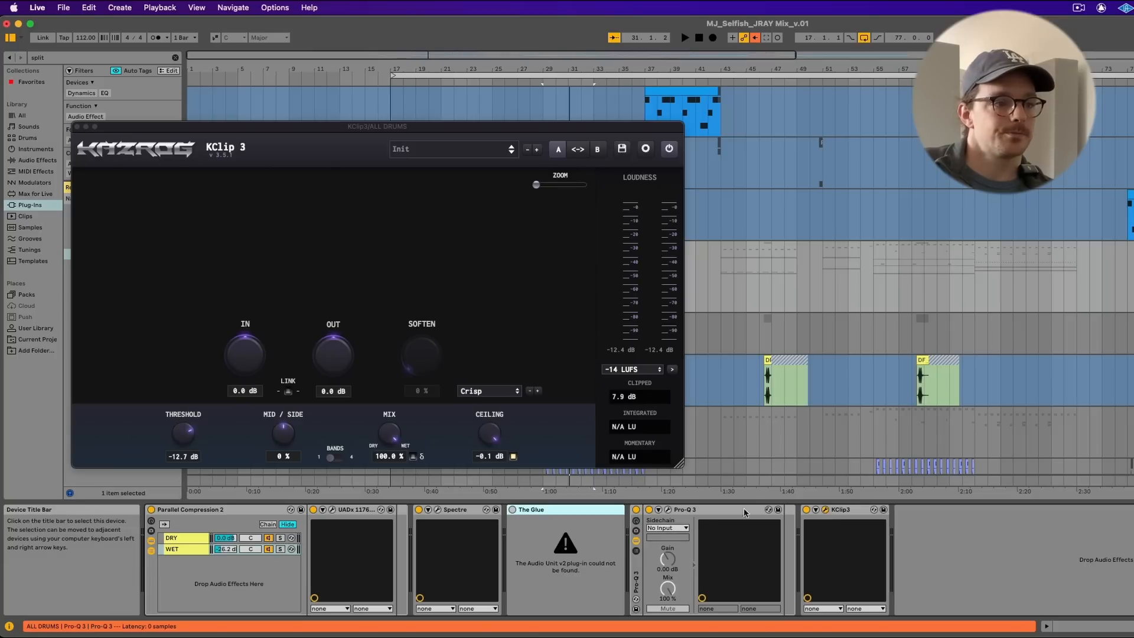
pyautogui.click(668, 509)
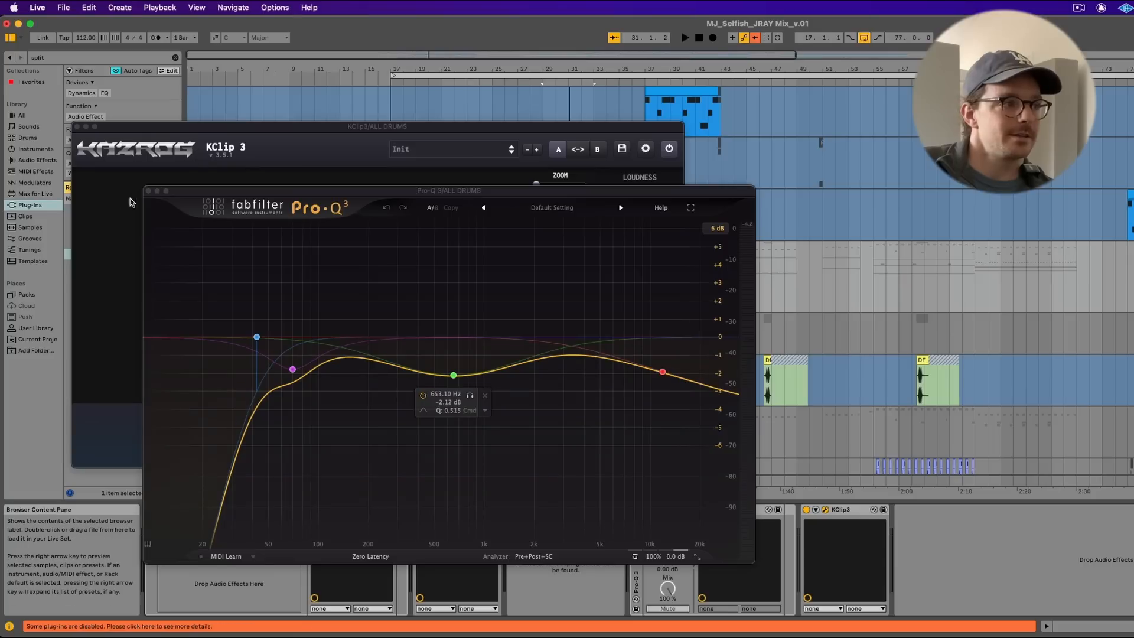
pyautogui.click(148, 191)
pyautogui.click(77, 126)
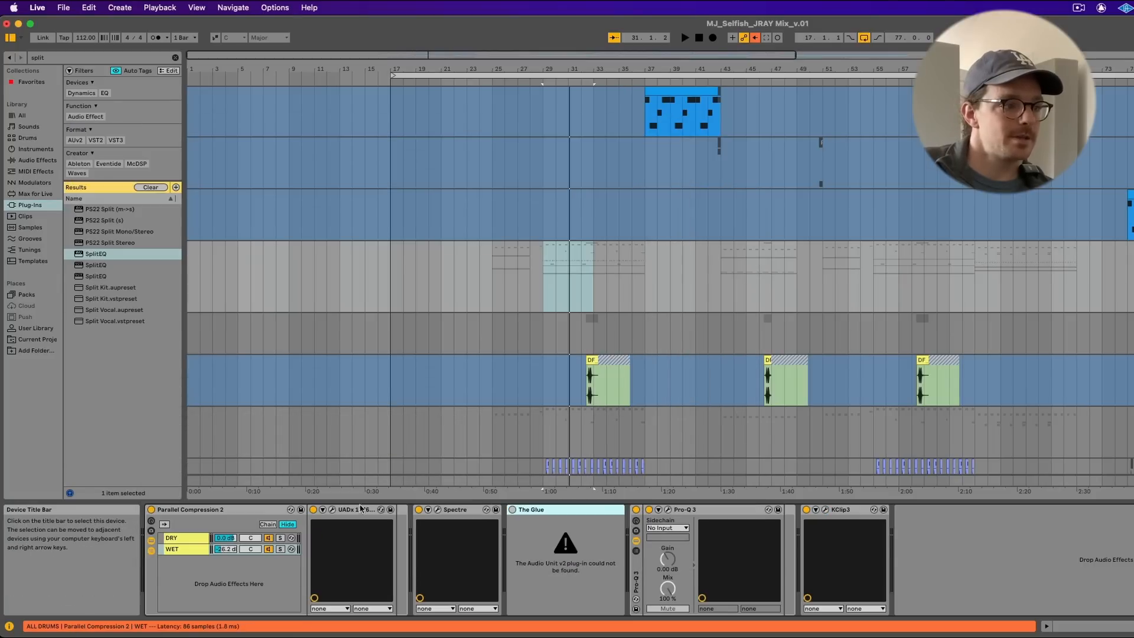
# - Open the UADx 1176 compressor on ALL DRUMS and compare playback with it and the Parallel Compression 2 rack bypassed and active
pyautogui.click(331, 509)
pyautogui.press('space')
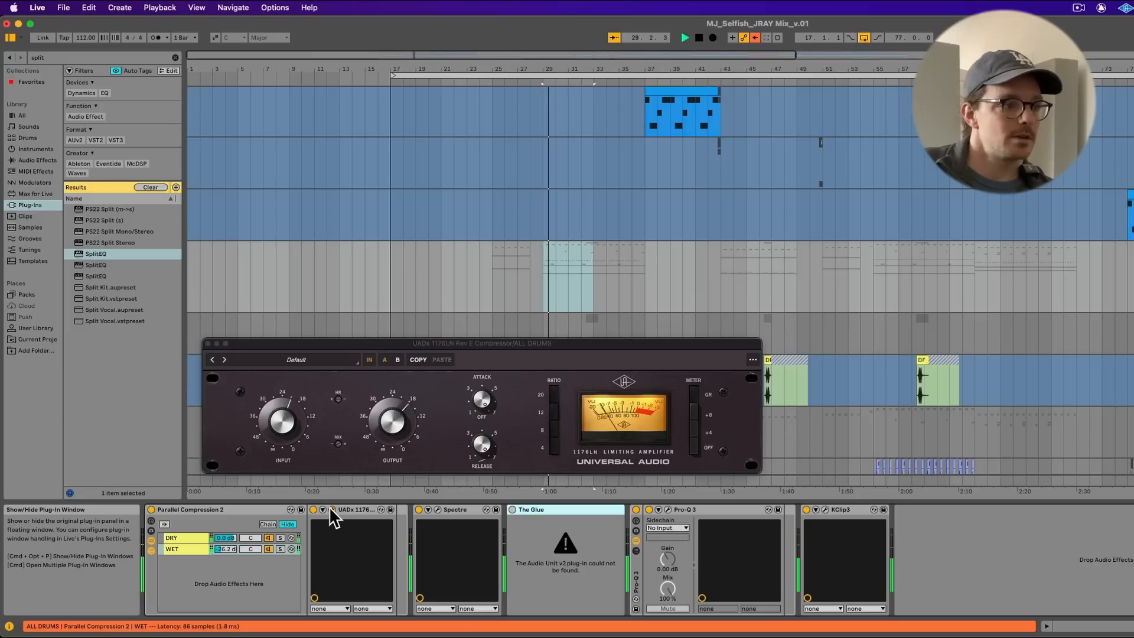
pyautogui.click(313, 509)
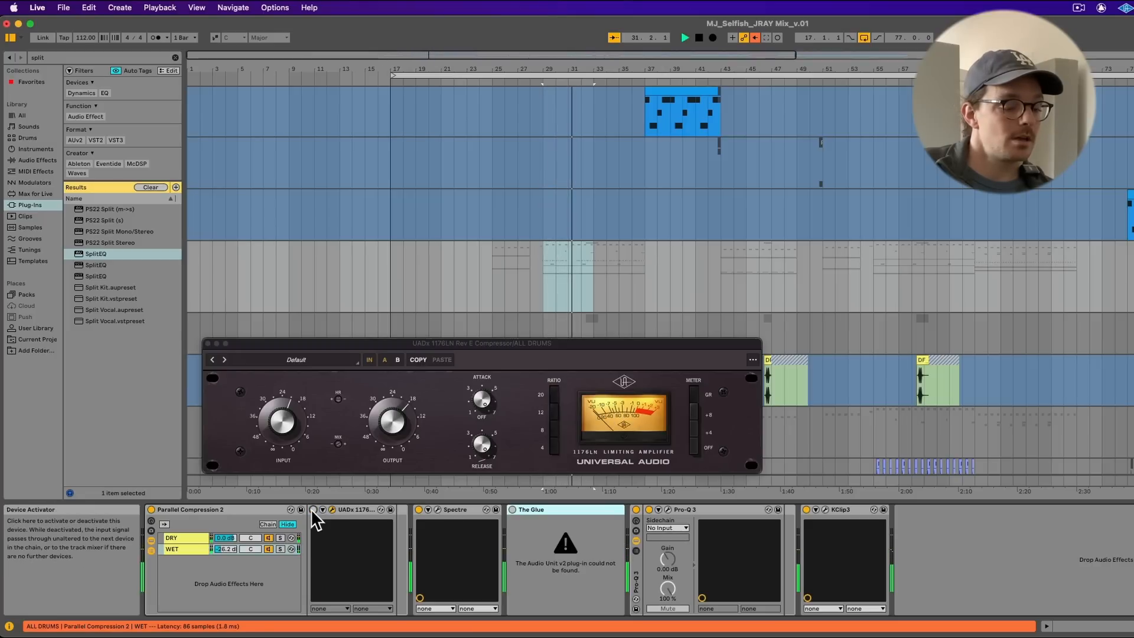
pyautogui.click(313, 509)
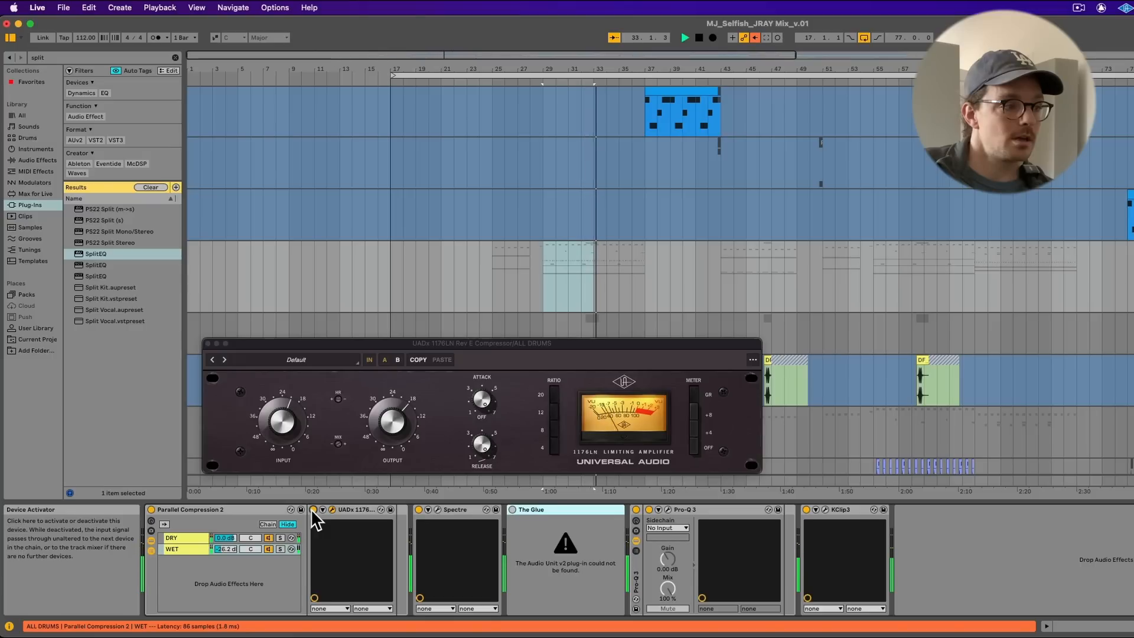
pyautogui.click(312, 509)
pyautogui.click(151, 509)
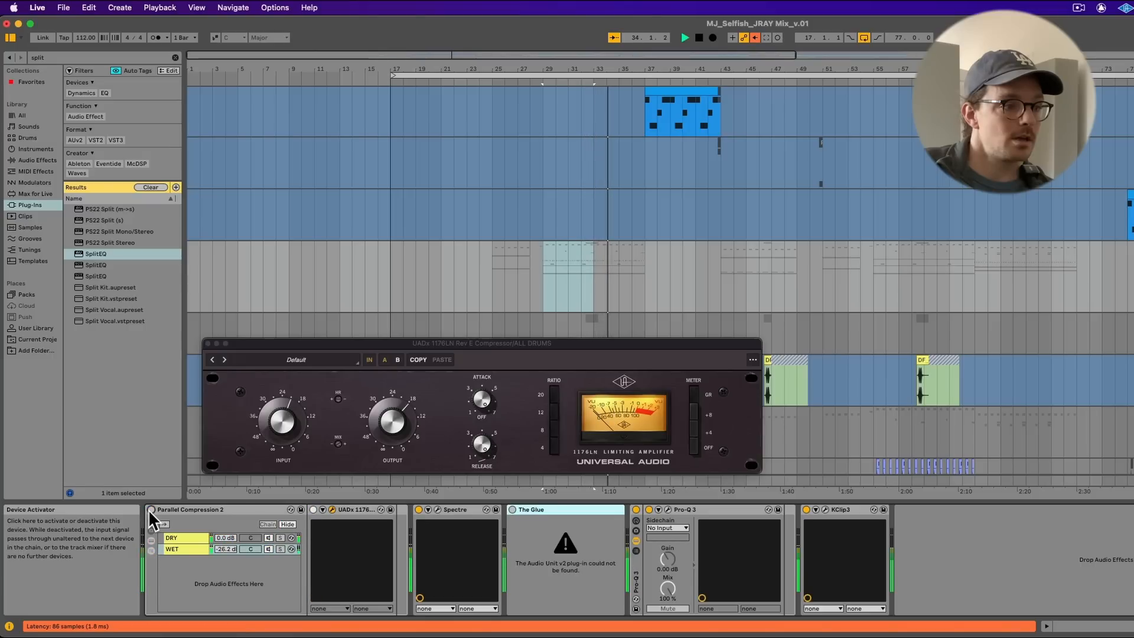
pyautogui.click(151, 509)
pyautogui.click(313, 509)
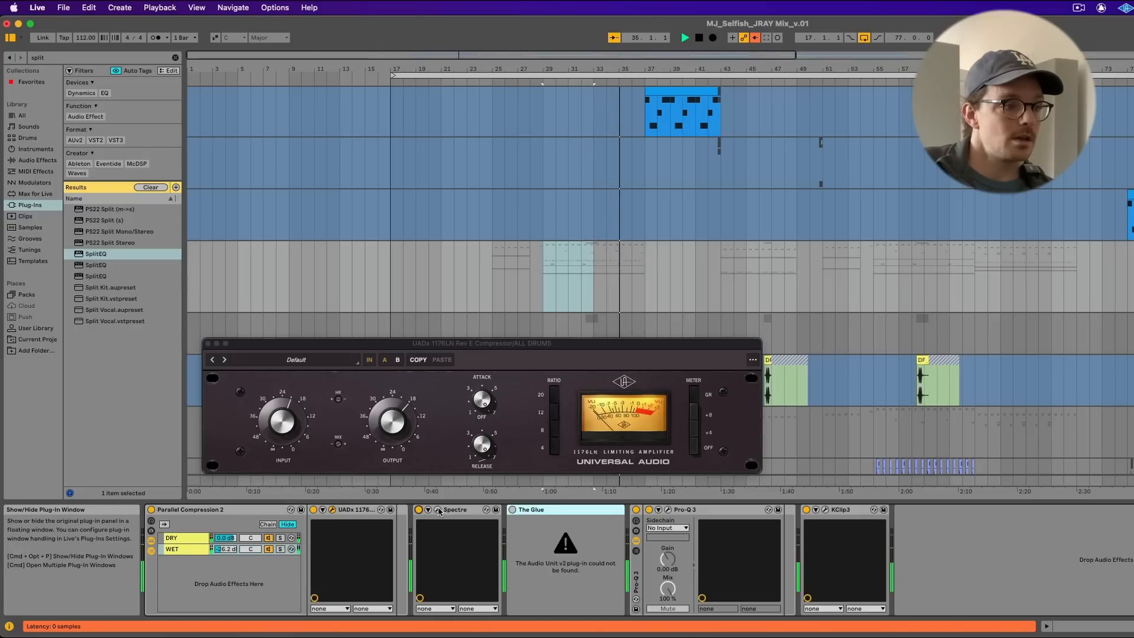
# - Check Spectre on ALL DRUMS, compare playback with KClip 3 bypassed and active, and close the open plug-in windows
pyautogui.click(437, 509)
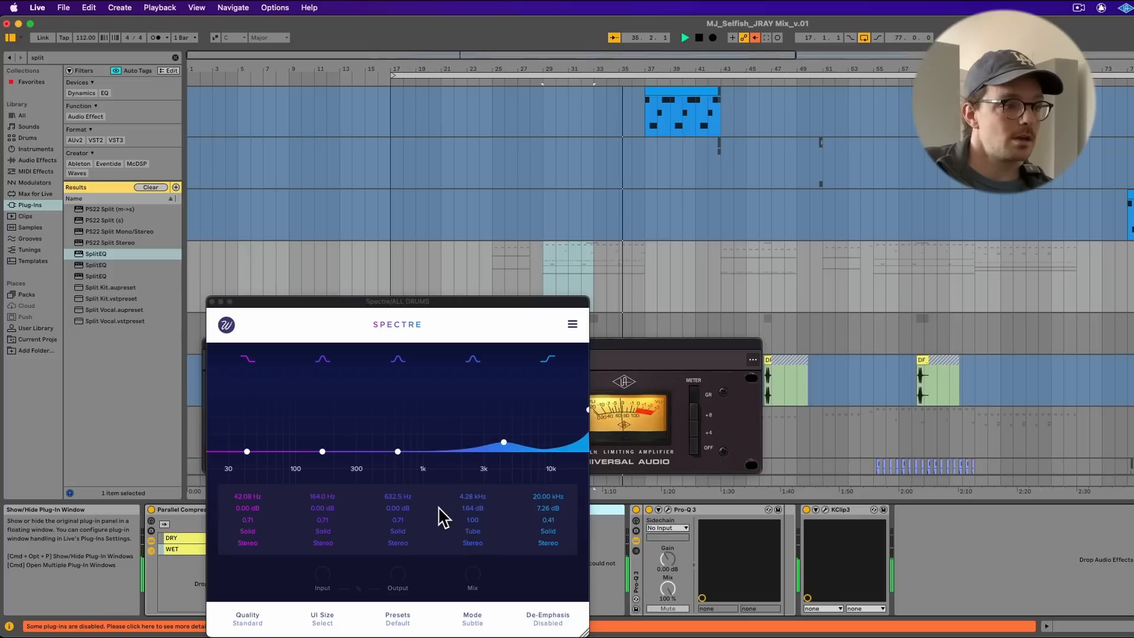
pyautogui.click(212, 302)
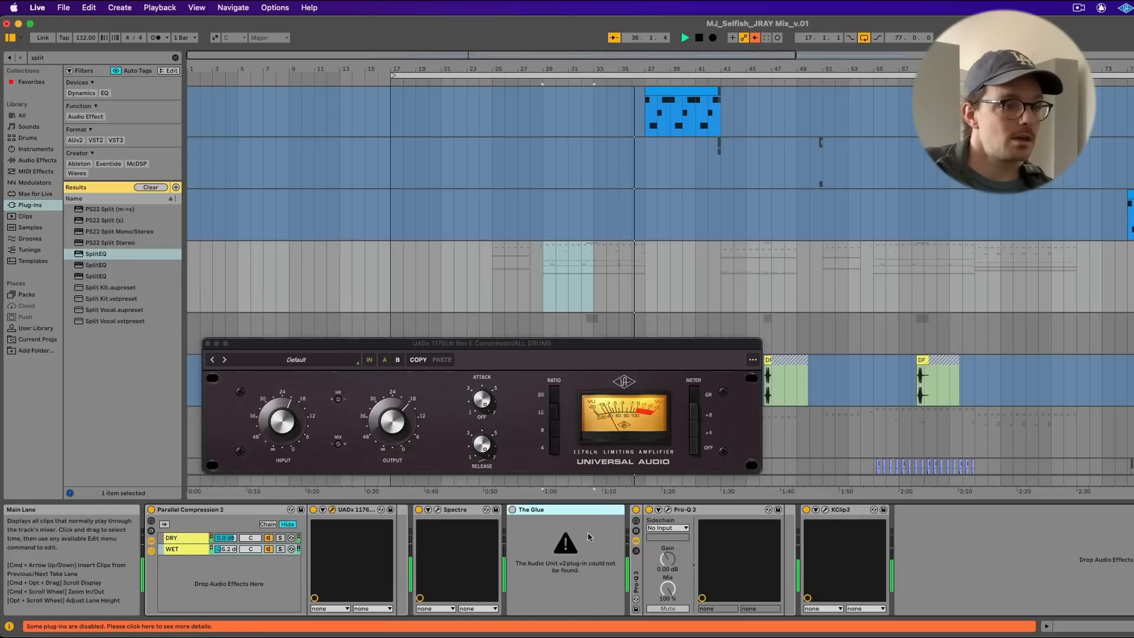
pyautogui.click(824, 509)
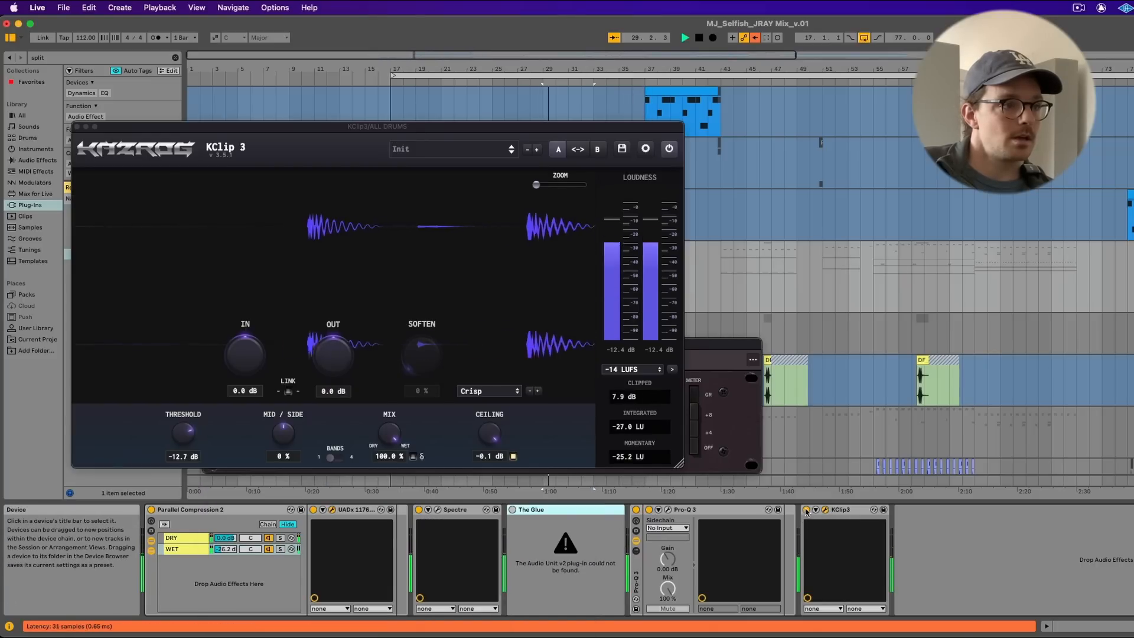
pyautogui.click(807, 509)
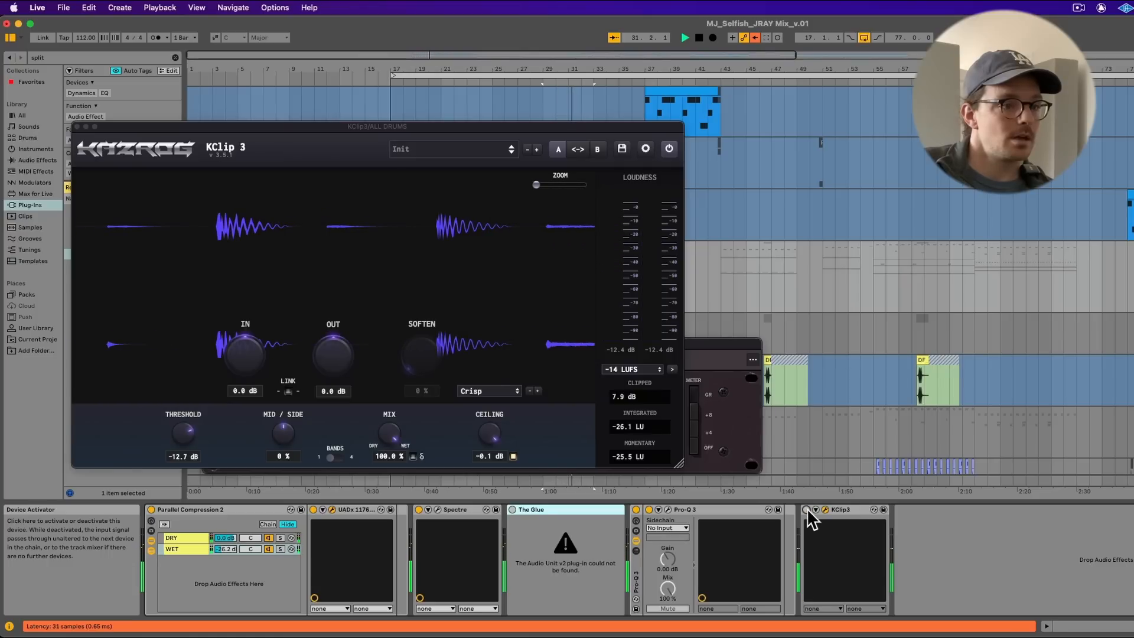
pyautogui.click(807, 510)
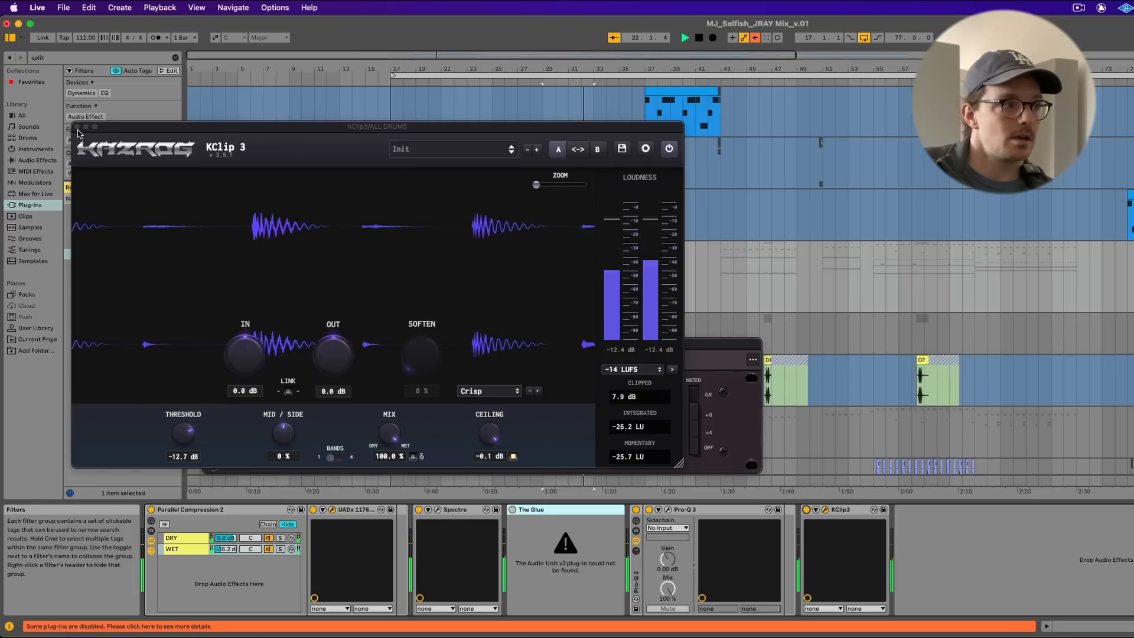
pyautogui.click(78, 127)
pyautogui.scroll(-1, 900, 315)
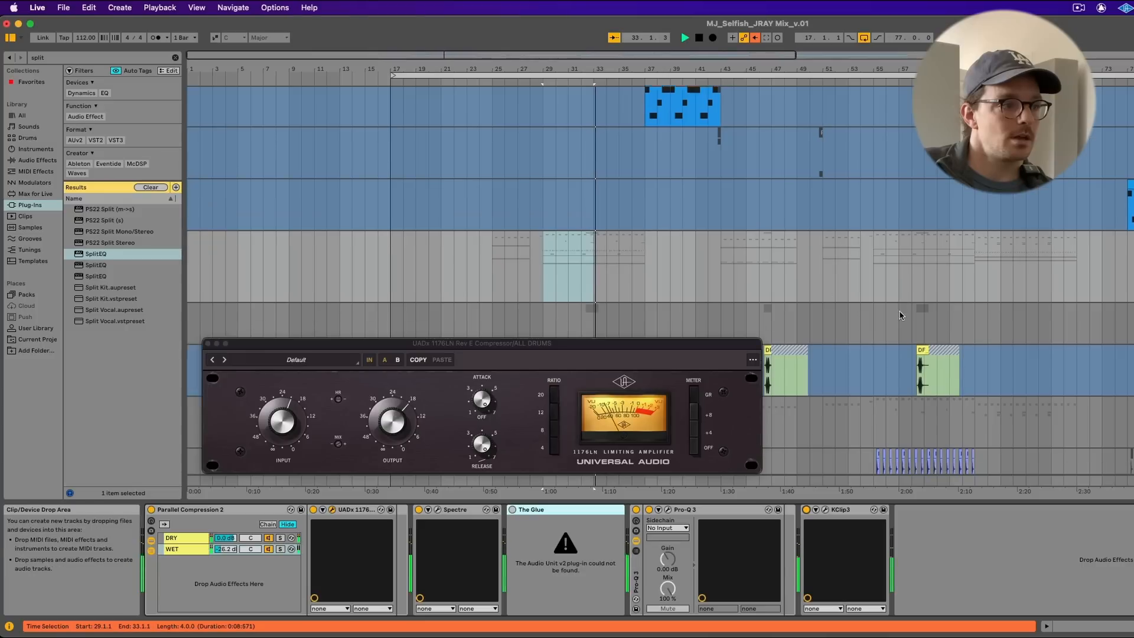
pyautogui.scroll(-2, 899, 314)
pyautogui.click(209, 342)
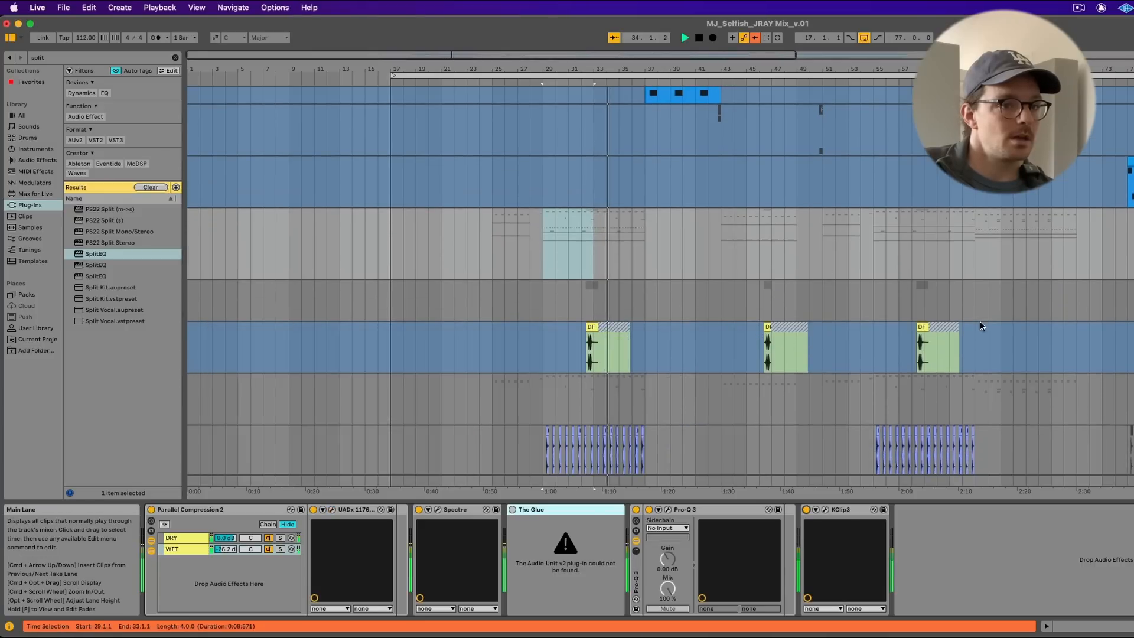
# - Stop playback, find the kick track with the pink clips lower in the arrangement and select it to show its device chain
pyautogui.scroll(-10, 980, 321)
pyautogui.scroll(10, 979, 320)
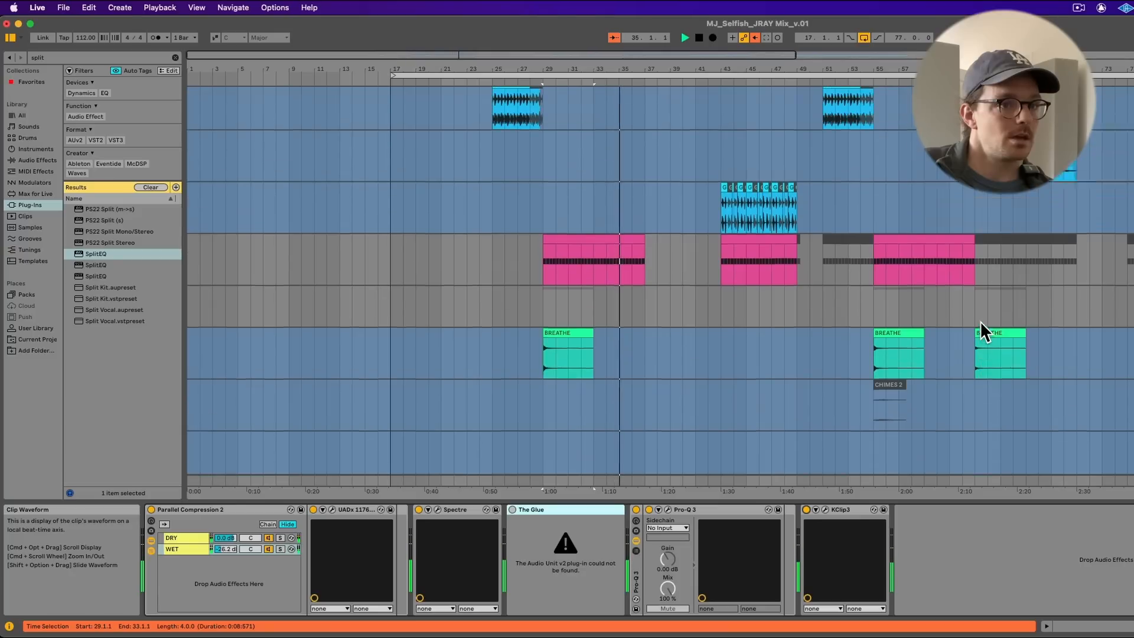
pyautogui.scroll(5, 982, 329)
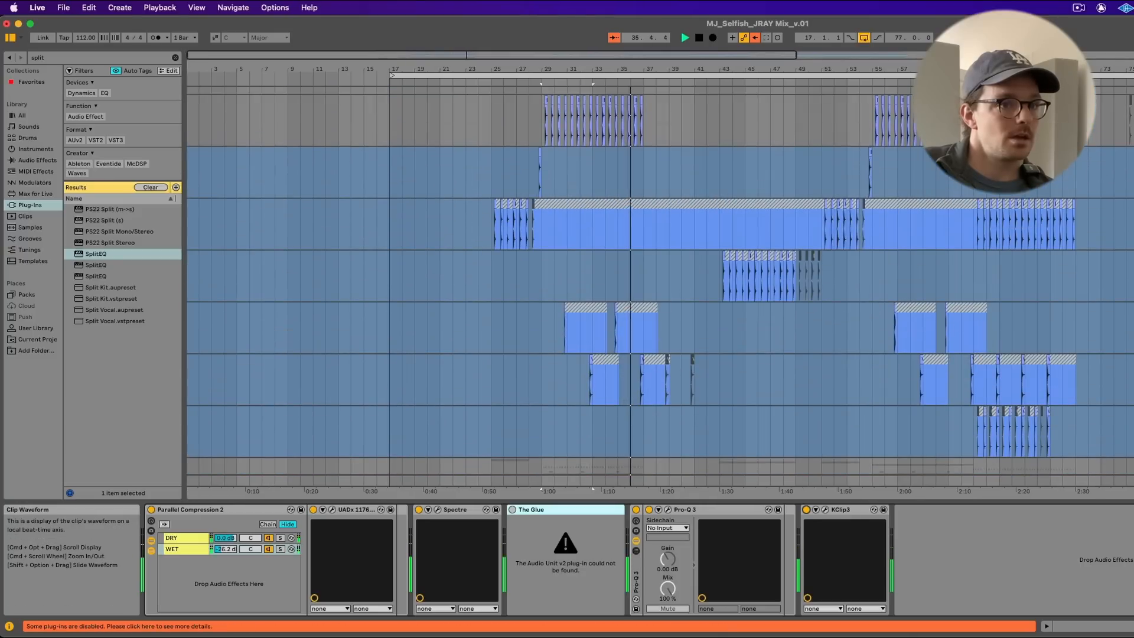
pyautogui.scroll(-10, 982, 329)
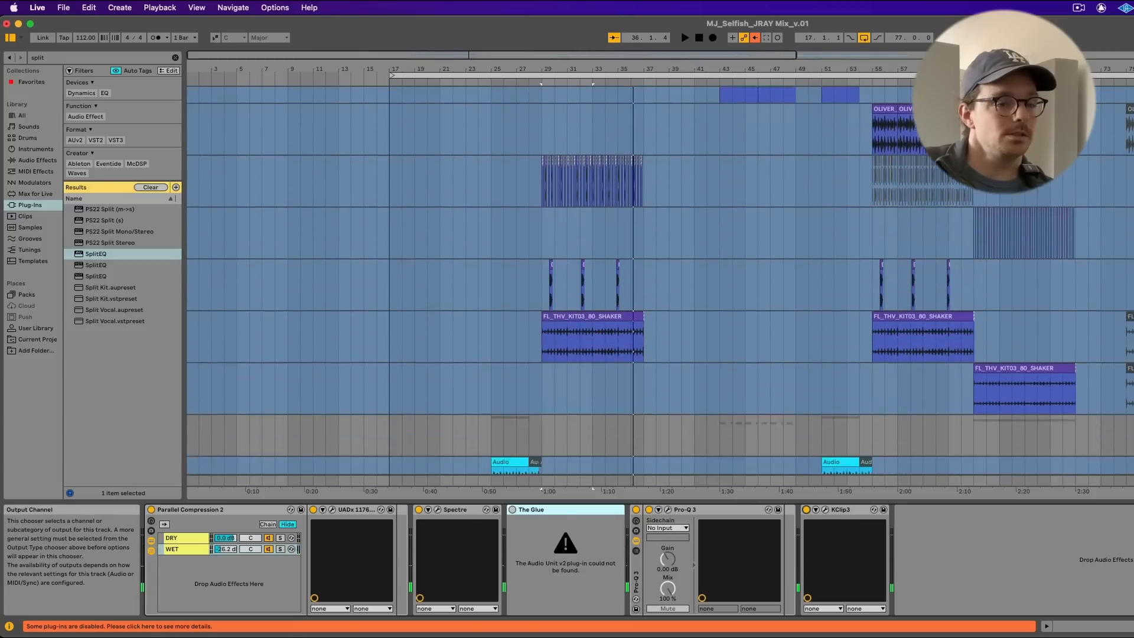
pyautogui.scroll(-8, 659, 280)
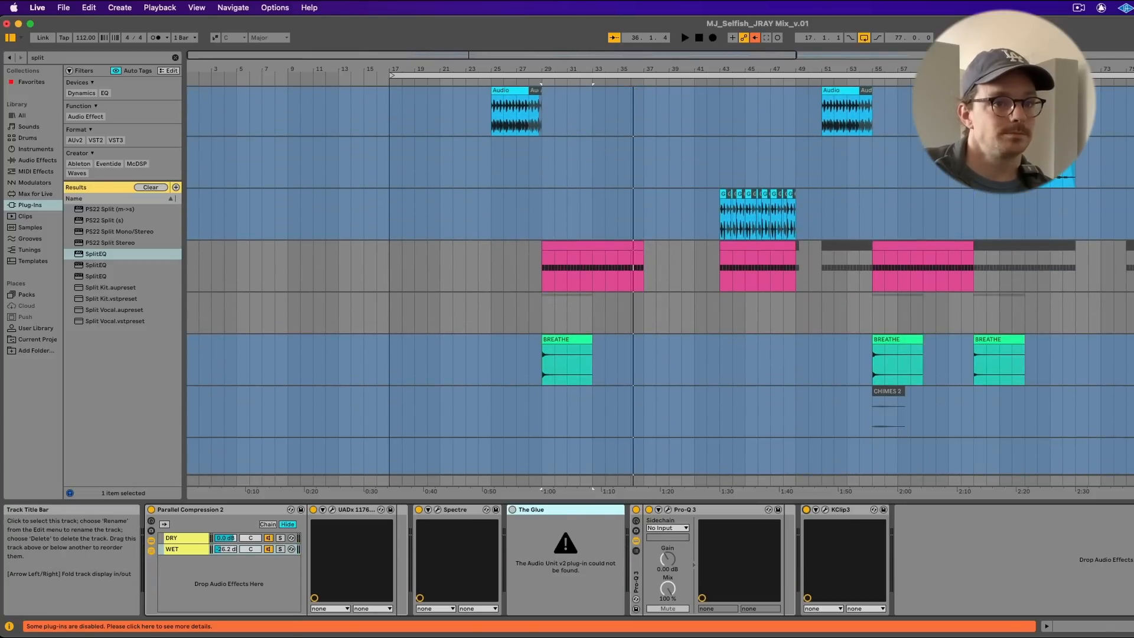
pyautogui.click(567, 214)
pyautogui.click(567, 266)
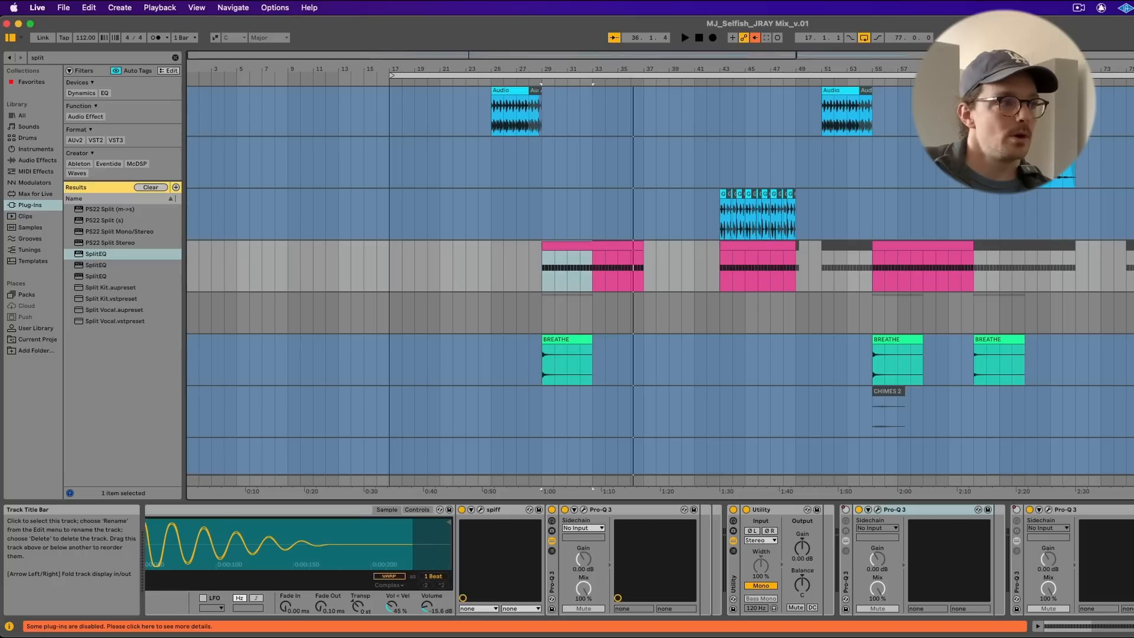
# - Search the plug-ins for "subloom", load Subloom onto the KICK track and reposition its window so the whole interface is visible
pyautogui.click(53, 56)
pyautogui.write('subloom')
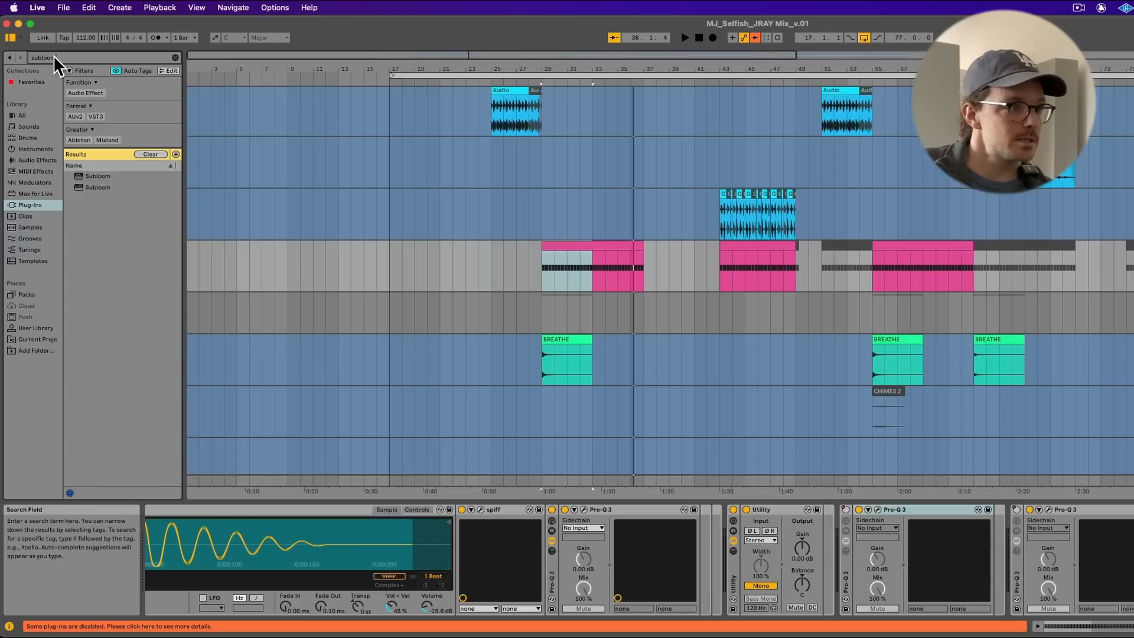
pyautogui.doubleClick(132, 177)
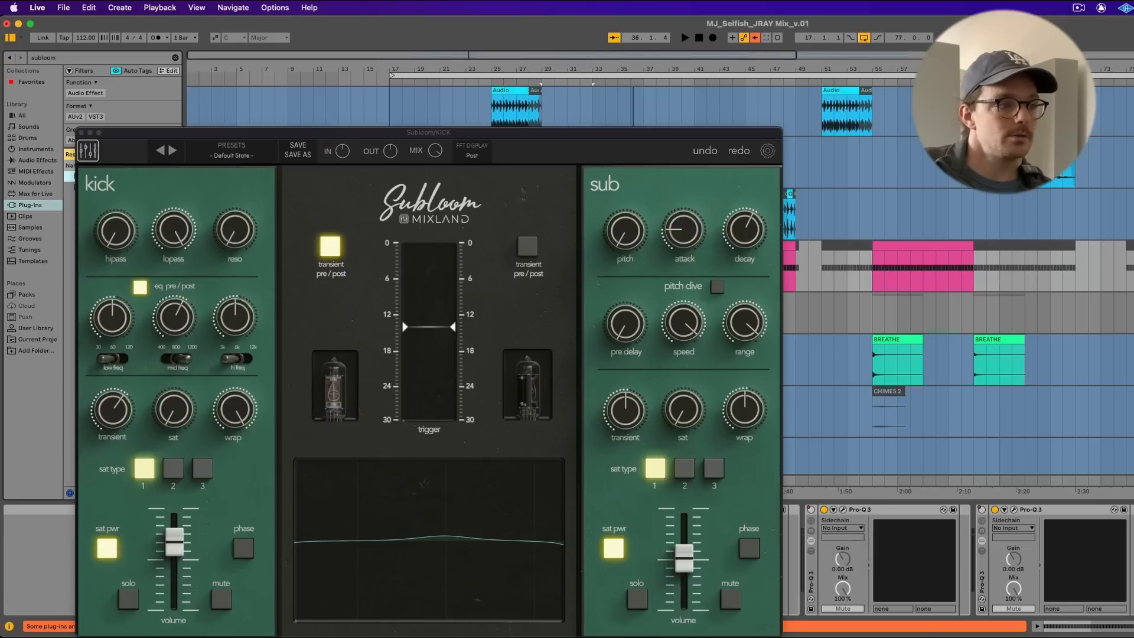
pyautogui.moveTo(400, 134); pyautogui.dragTo(417, 32)
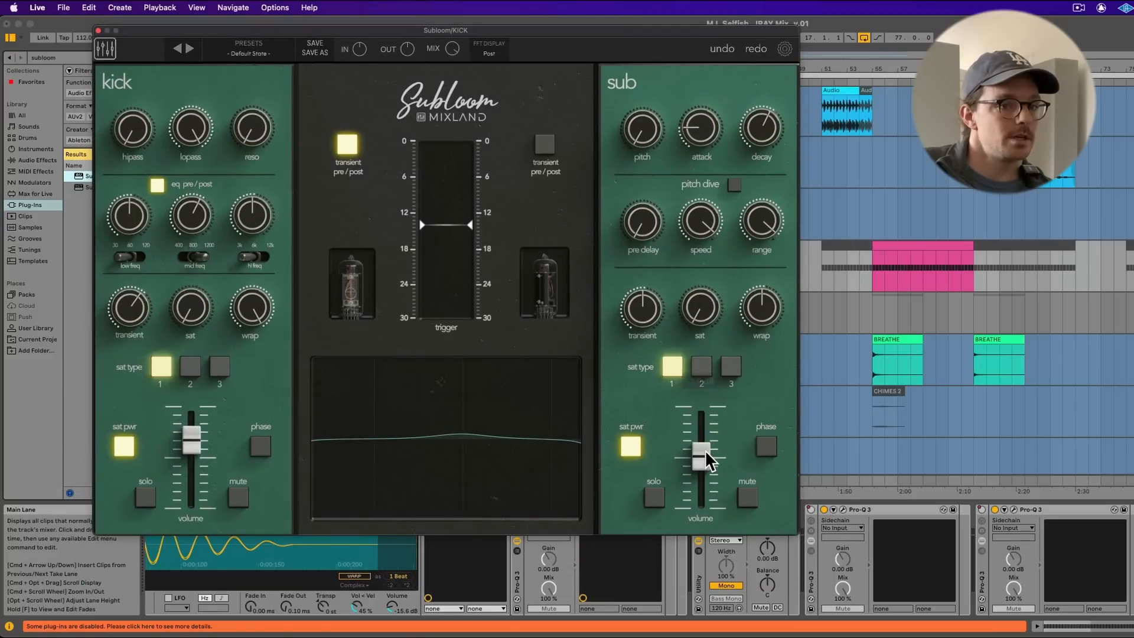
# - Play the kick section and shape Subloom's sub with a shorter decay, a higher pitch and a louder volume
pyautogui.press('space')
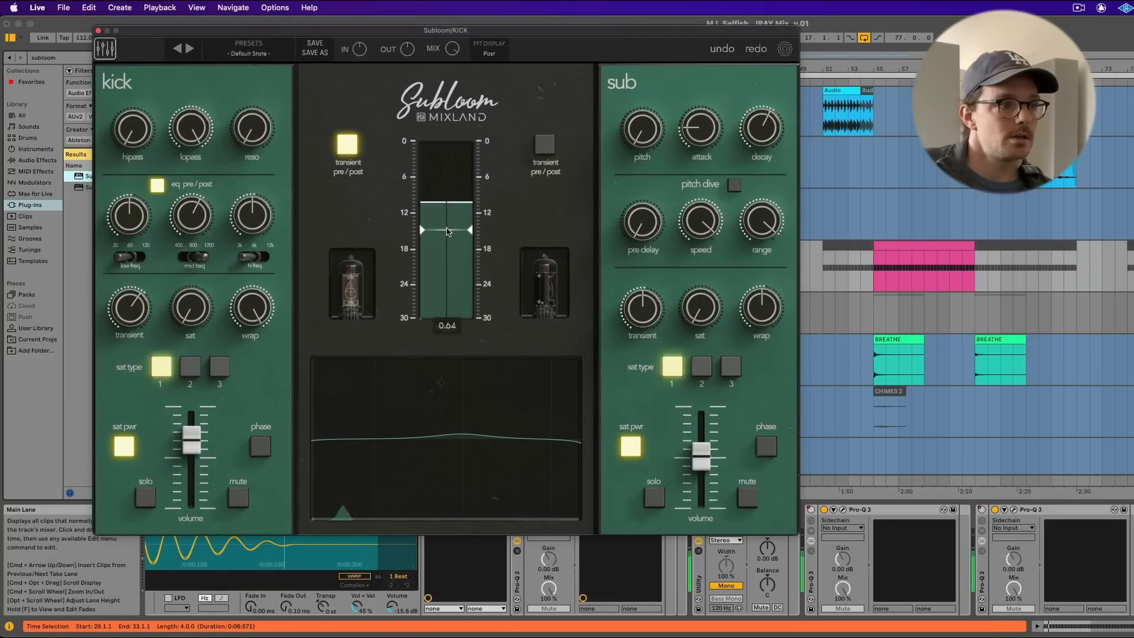
pyautogui.moveTo(762, 139); pyautogui.dragTo(766, 187)
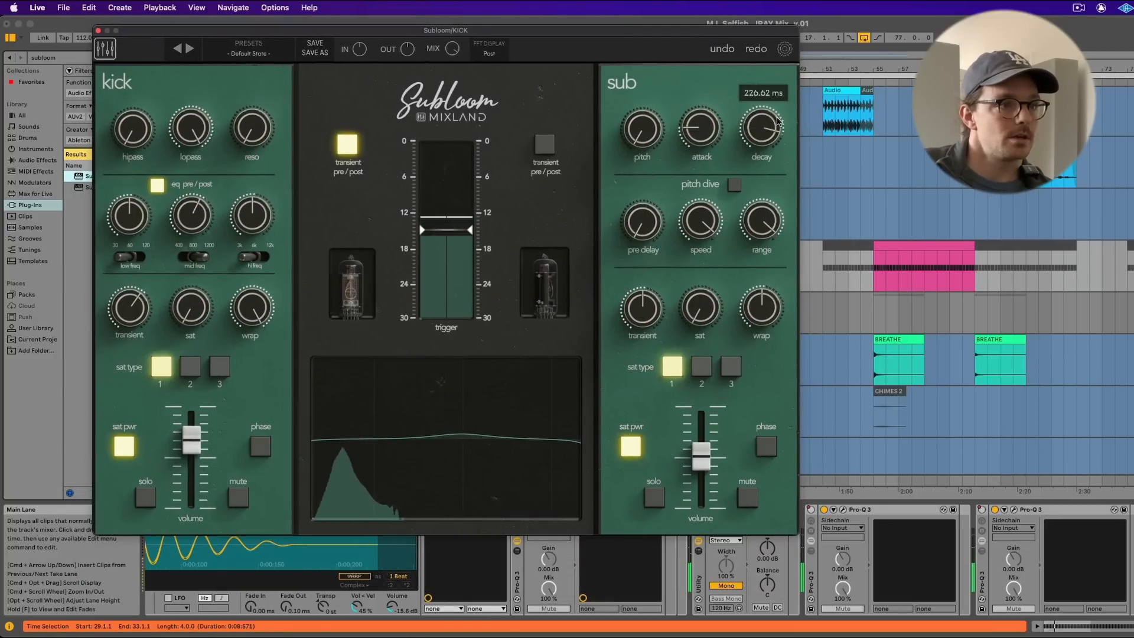
pyautogui.moveTo(645, 132); pyautogui.dragTo(645, 130)
pyautogui.moveTo(697, 458); pyautogui.dragTo(700, 415)
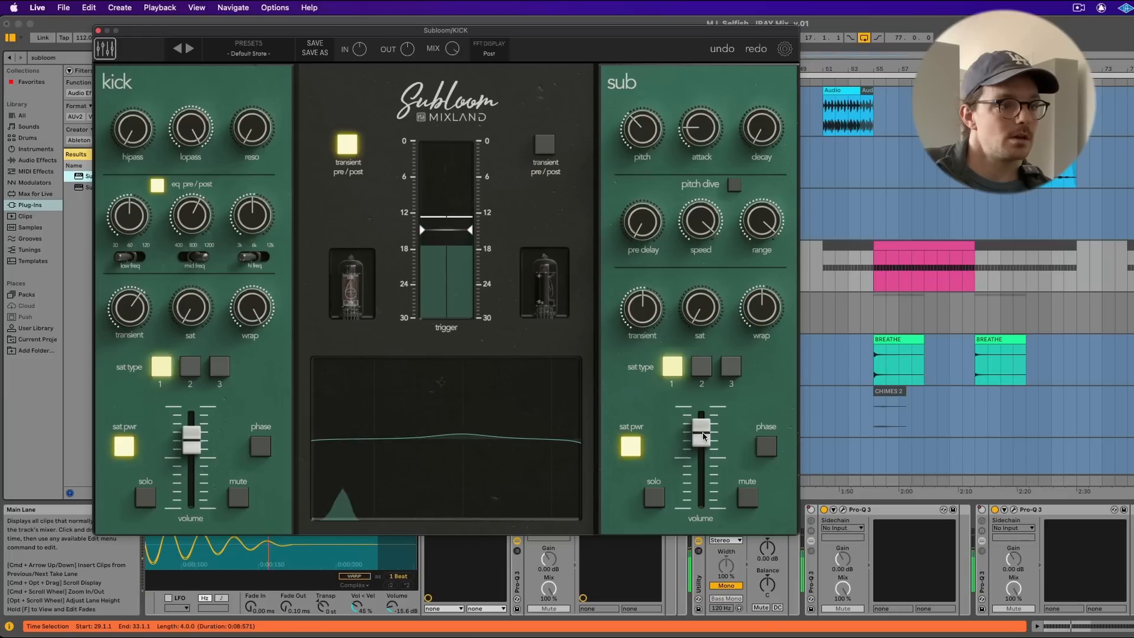
pyautogui.moveTo(699, 452); pyautogui.dragTo(703, 439)
# - Fine-tune Subloom's sub pitch upward at a lower system volume and settle the sub volume at about -2 dB
pyautogui.press('XF86AudioLowerVolume')
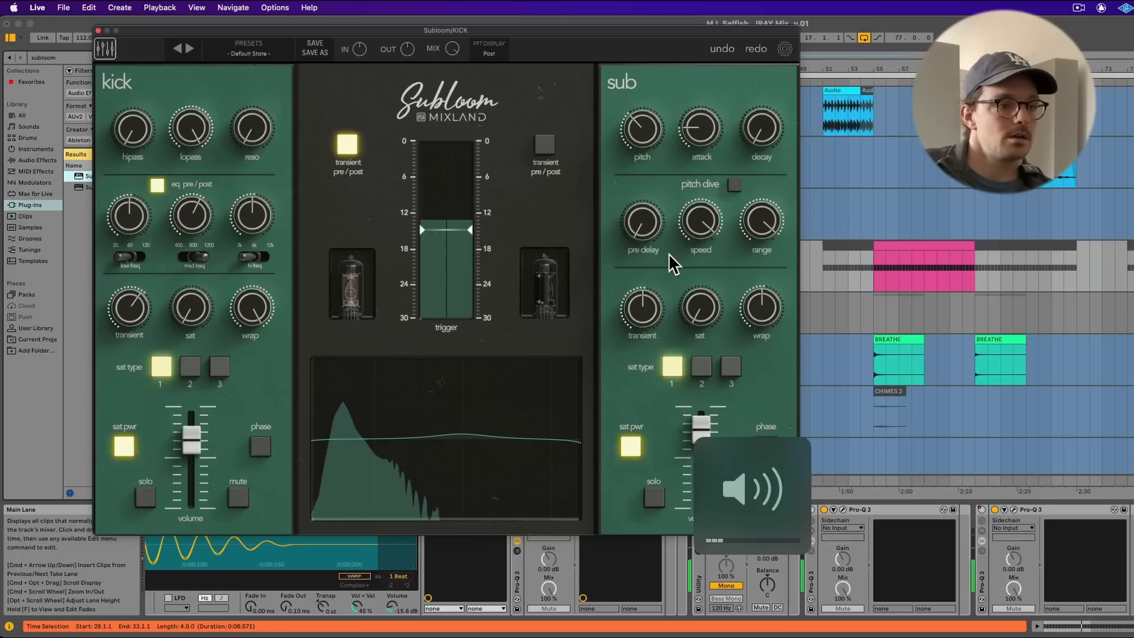
pyautogui.click(700, 424)
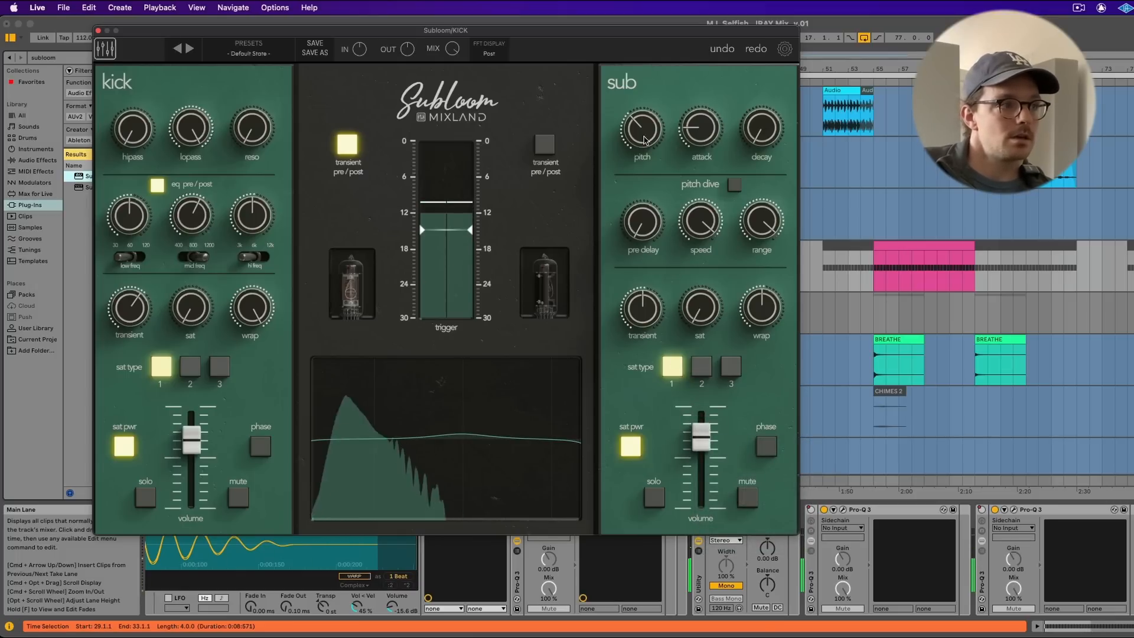
pyautogui.moveTo(647, 140)
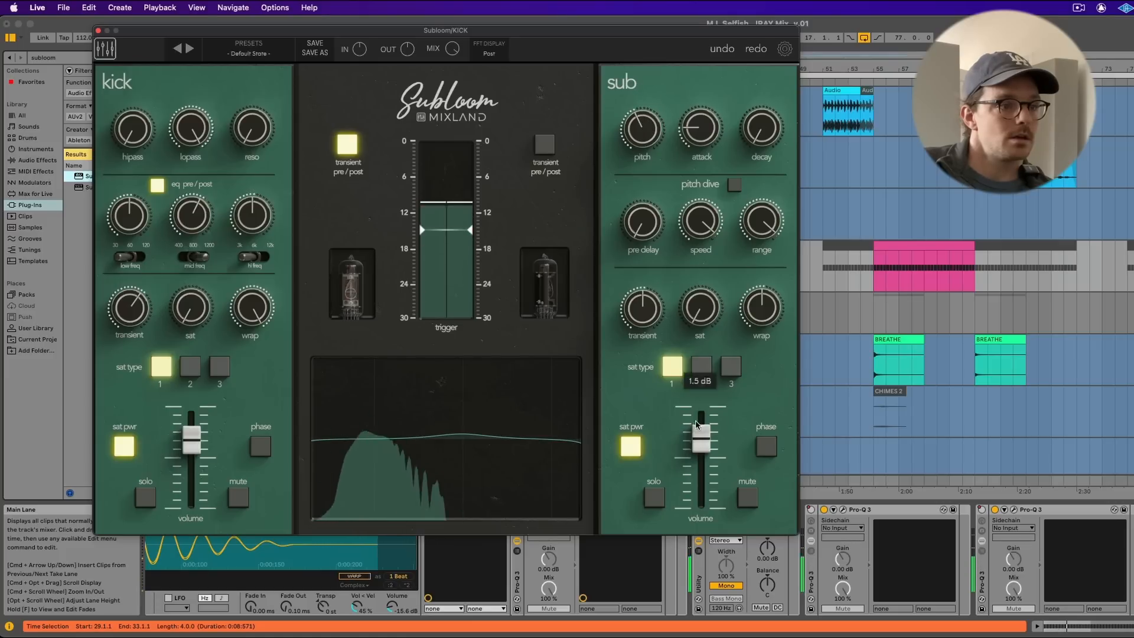
pyautogui.moveTo(697, 424)
pyautogui.mouseDown()
pyautogui.moveTo(702, 514)
pyautogui.moveTo(713, 429)
pyautogui.mouseUp()
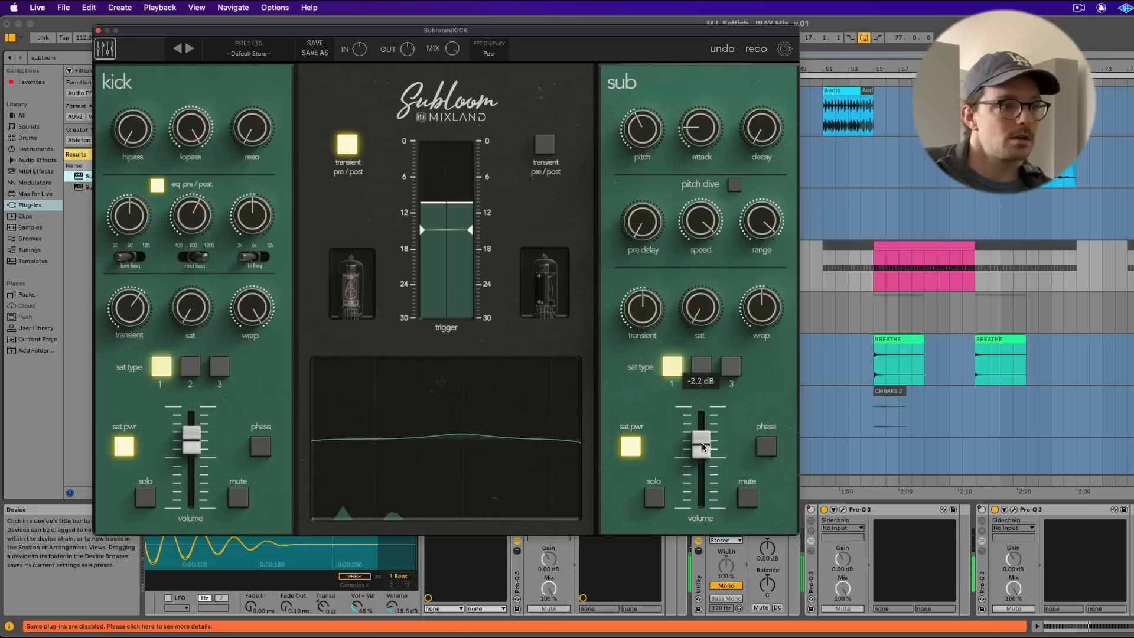
pyautogui.moveTo(702, 447); pyautogui.dragTo(706, 439)
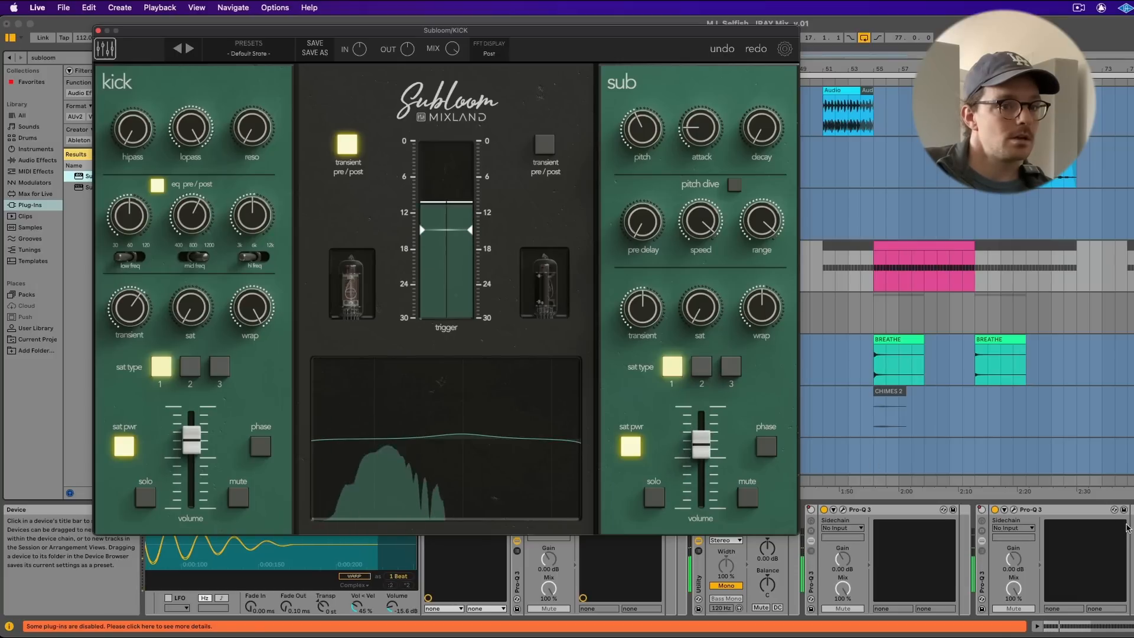
# - Compare the kick with Subloom bypassed and active, and lower the system volume
pyautogui.click(824, 509)
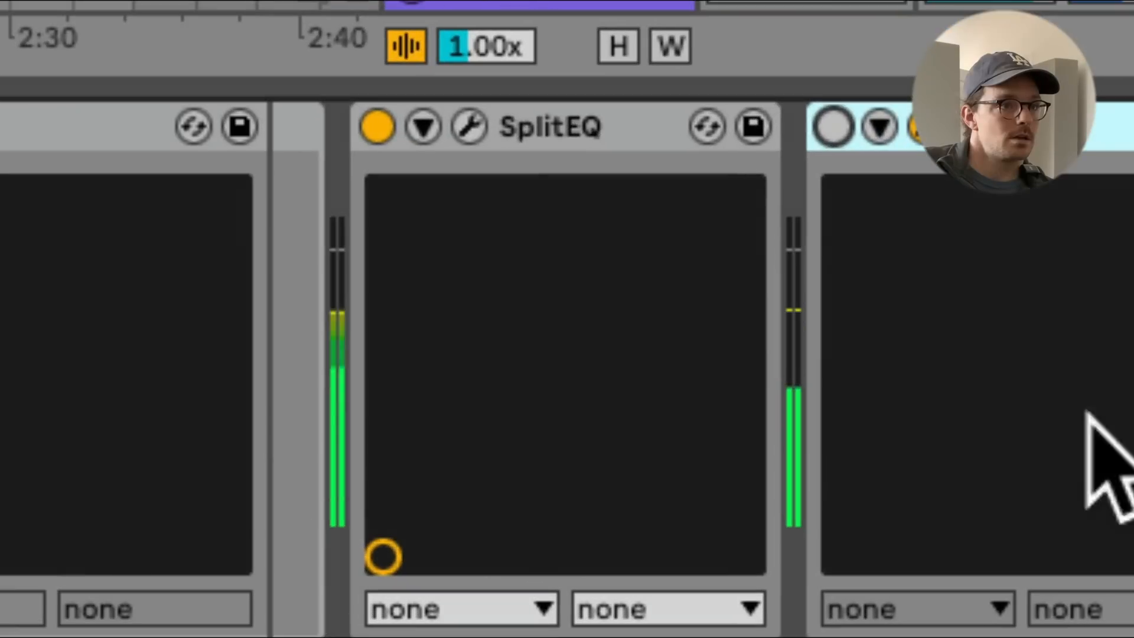
pyautogui.click(833, 126)
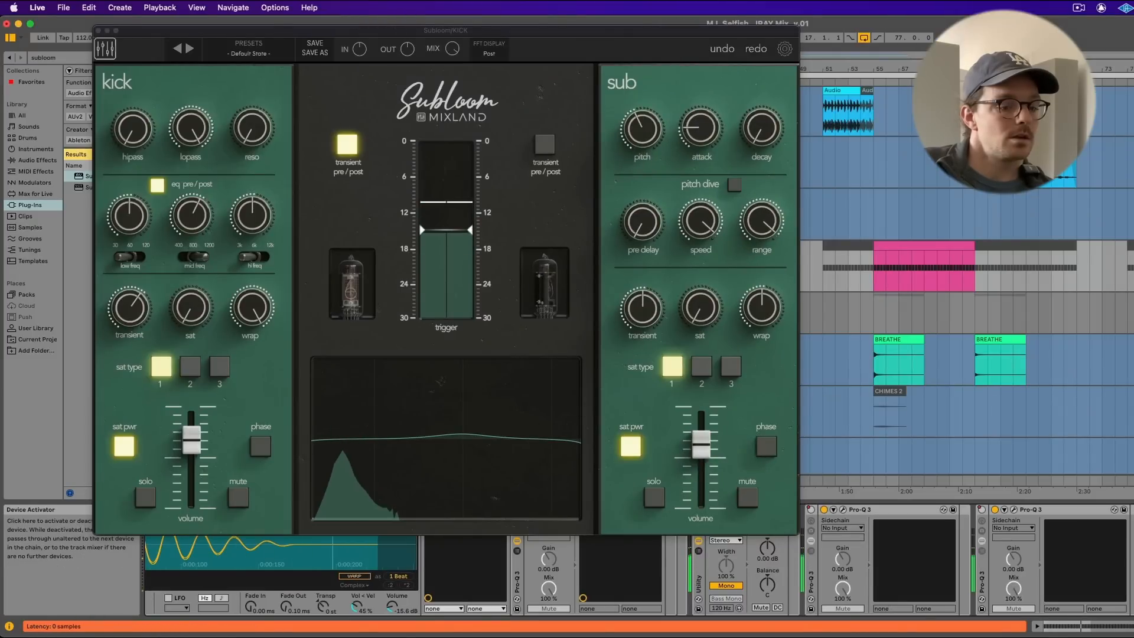
pyautogui.press('XF86AudioLowerVolume')
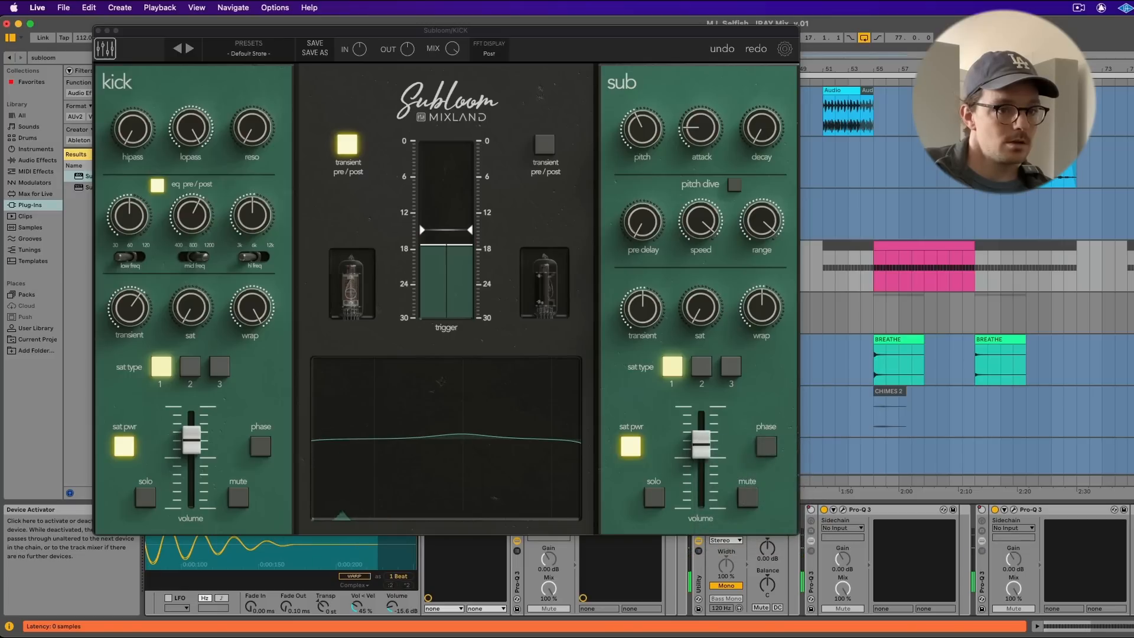
# - Select the Main track, open ADPTR MetricAB from its device chain and save the project
pyautogui.click(1132, 480)
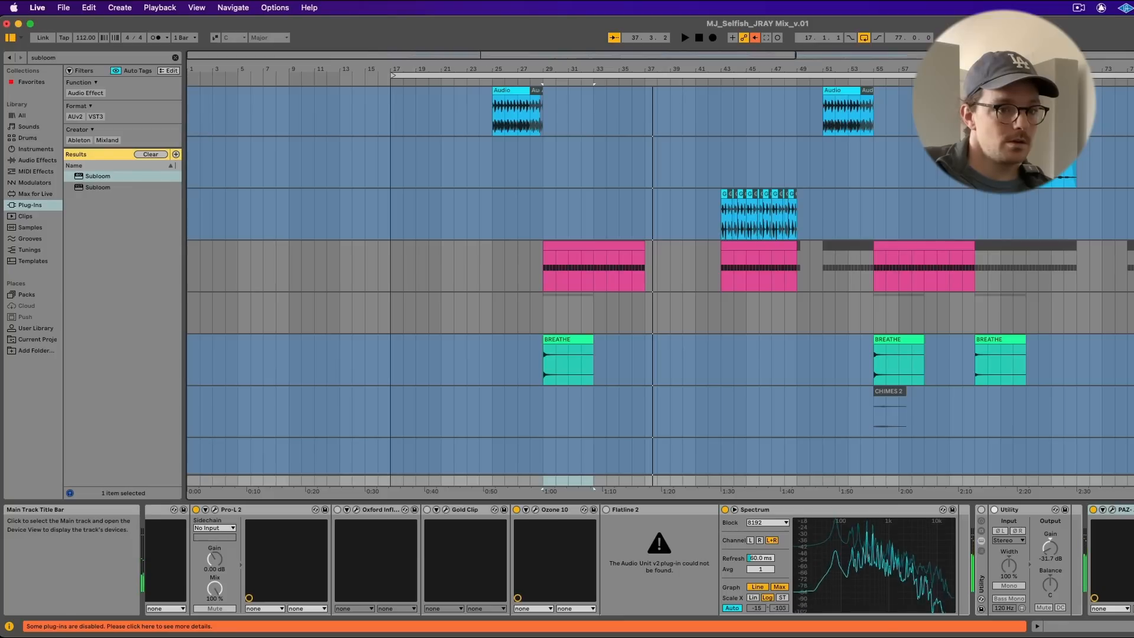
pyautogui.click(1132, 509)
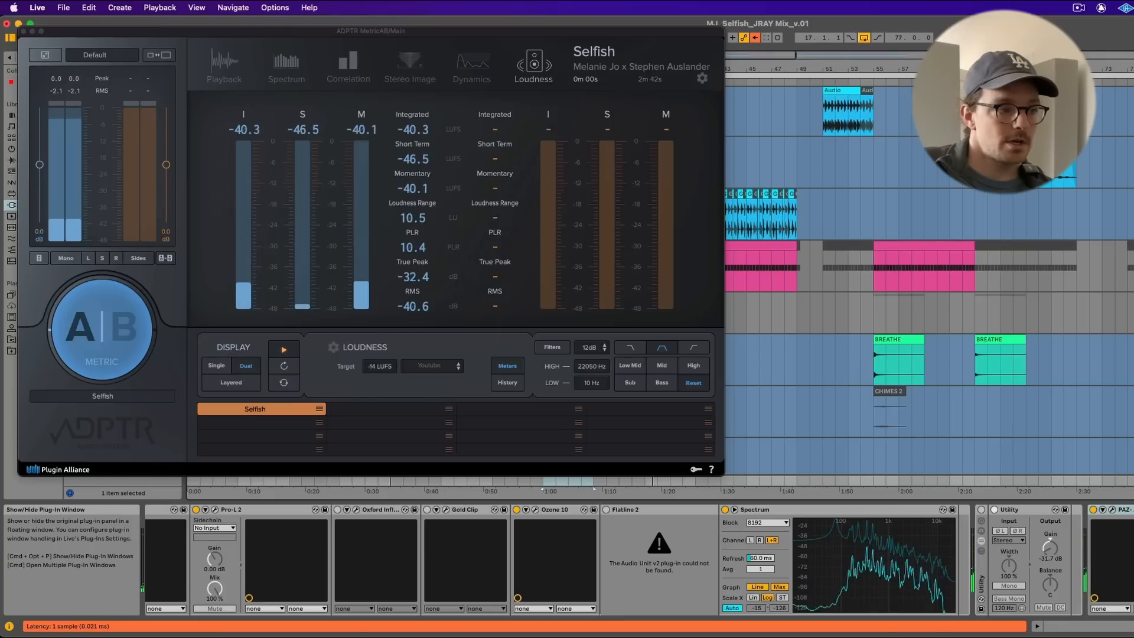
pyautogui.press('super+s')
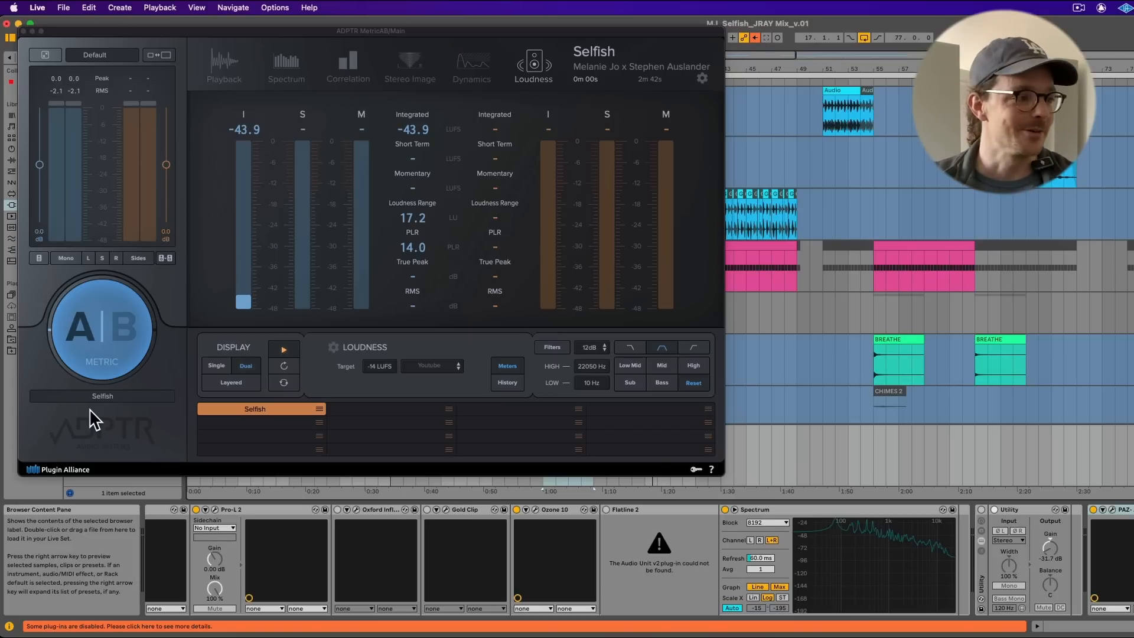
# - Filter MetricAB to the Sub band and compare the playing mix with the Selfish reference at a higher system volume
pyautogui.click(630, 383)
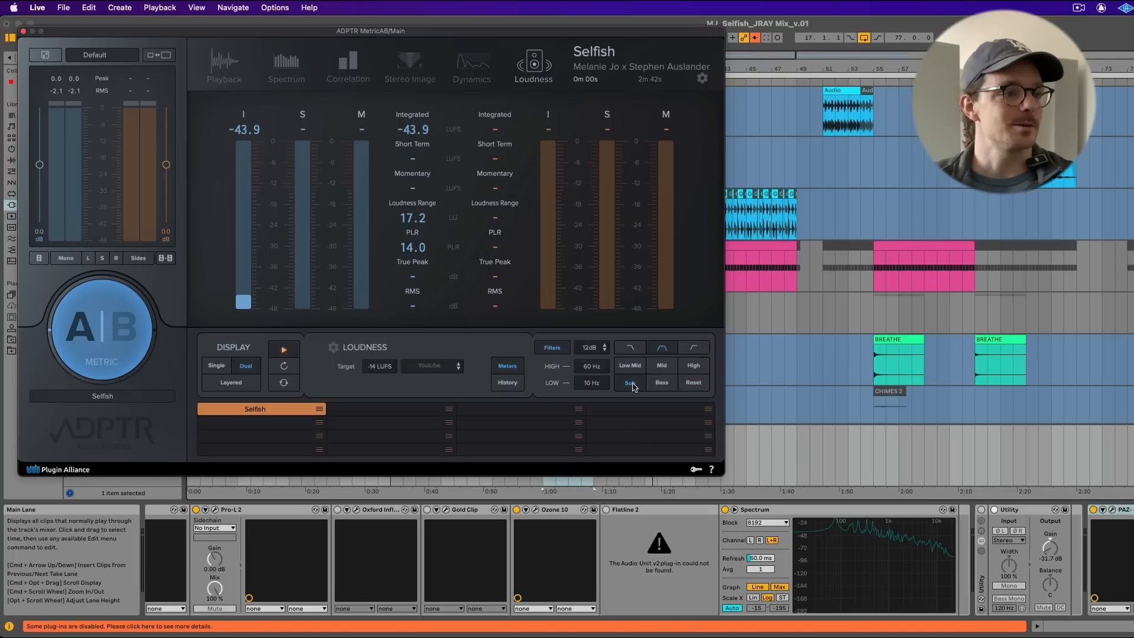
pyautogui.press('space')
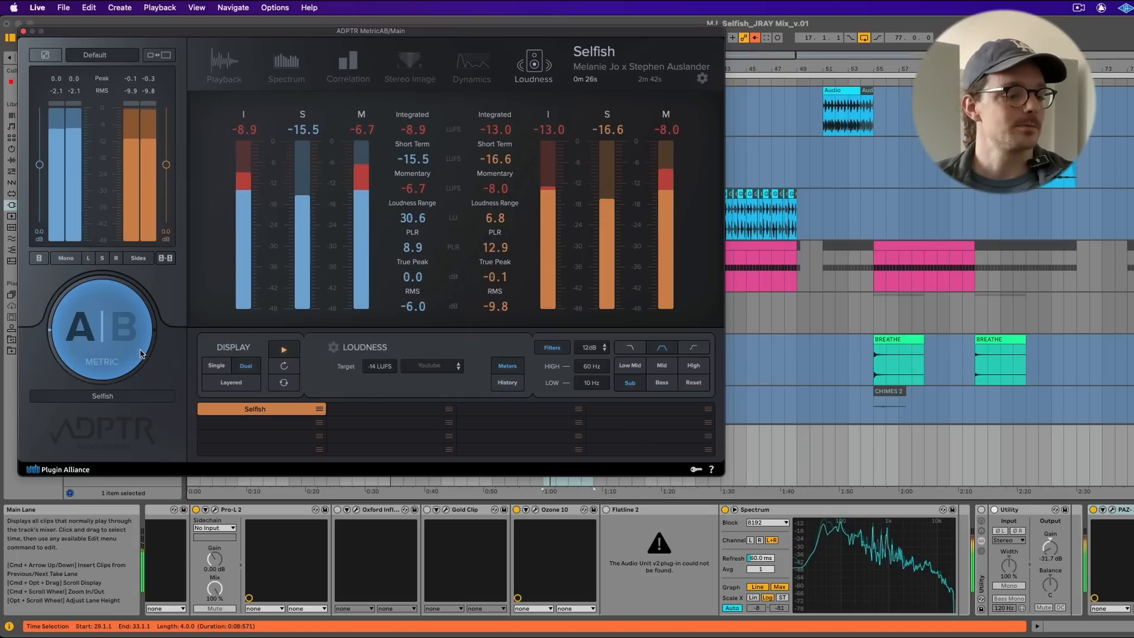
pyautogui.click(103, 355)
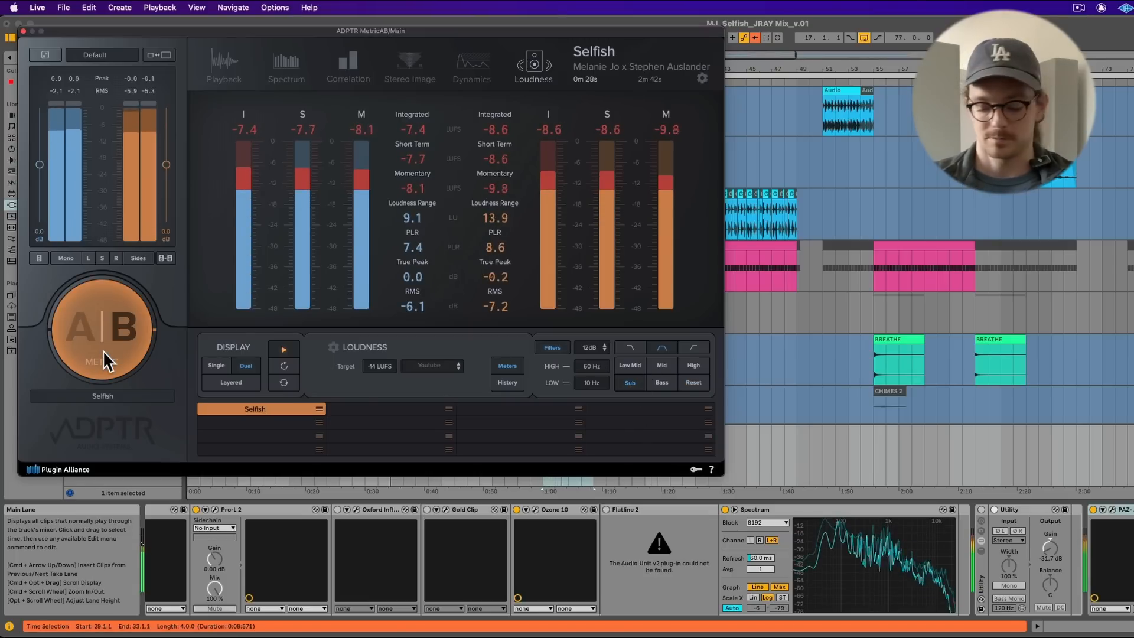
pyautogui.press('XF86AudioRaiseVolume')
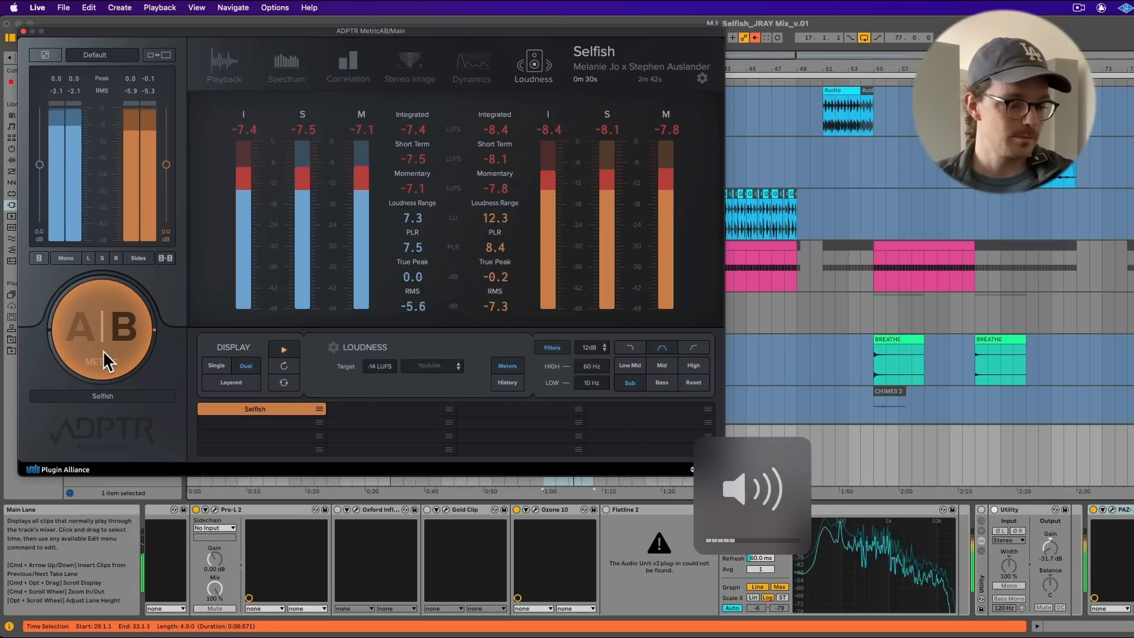
pyautogui.click(103, 355)
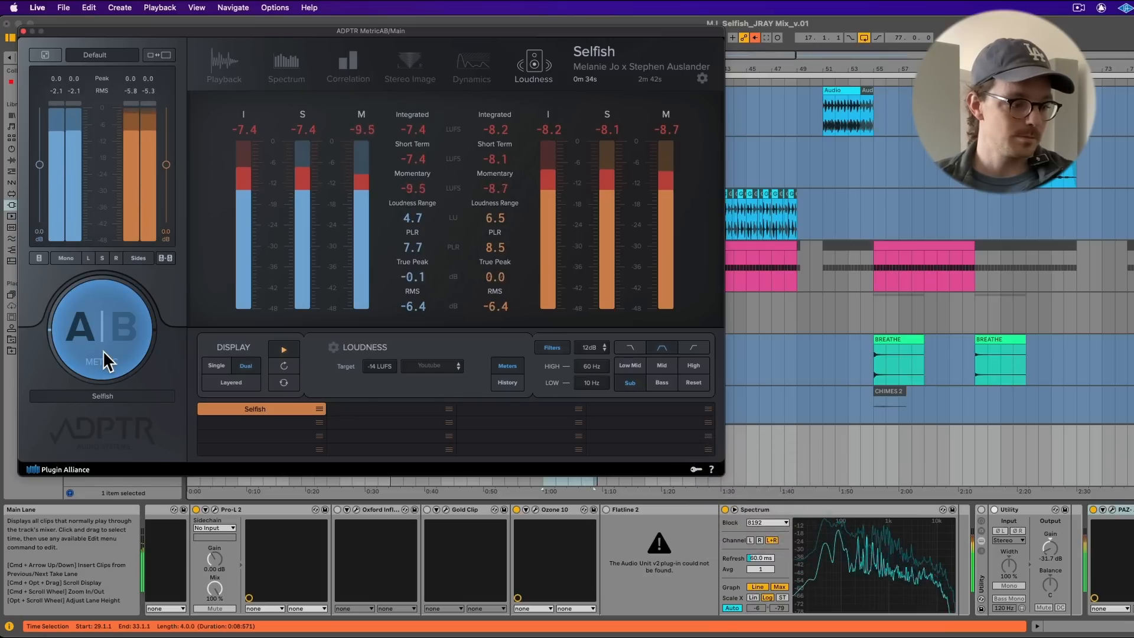
pyautogui.click(103, 350)
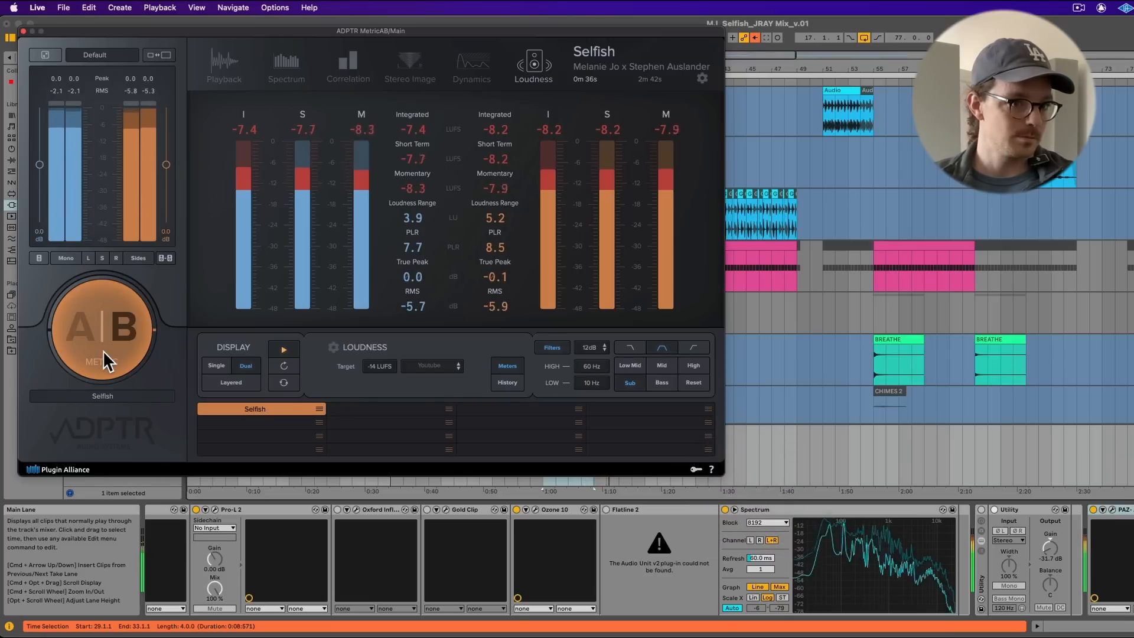
# - Open PAZ Analyzer from the Main track's chain, move it beside MetricAB and switch monitoring back to the mix
pyautogui.click(1112, 510)
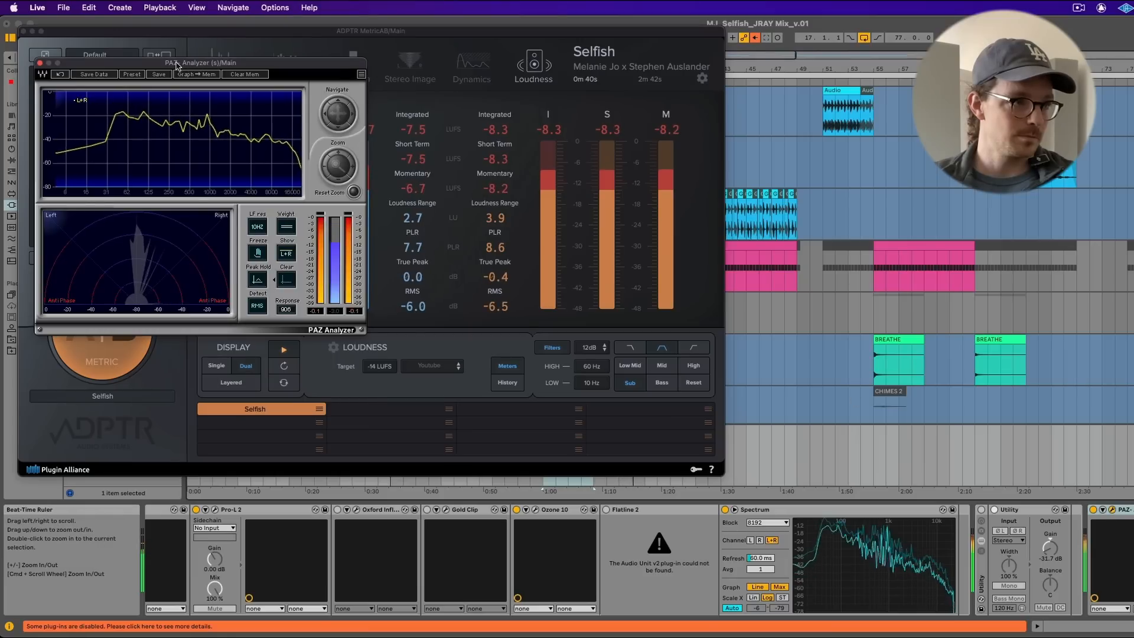
pyautogui.moveTo(195, 64); pyautogui.dragTo(774, 64)
pyautogui.click(97, 356)
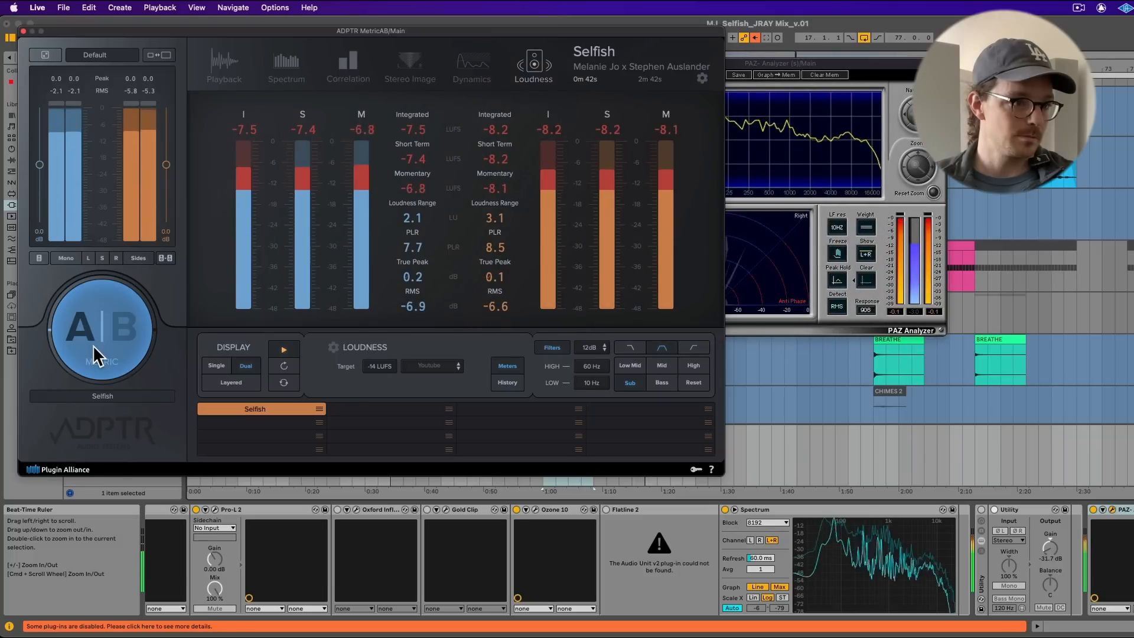
# - Filter MetricAB to the Bass band and compare the mix with the Selfish reference at a higher system volume
pyautogui.click(666, 382)
pyautogui.press('XF86AudioRaiseVolume')
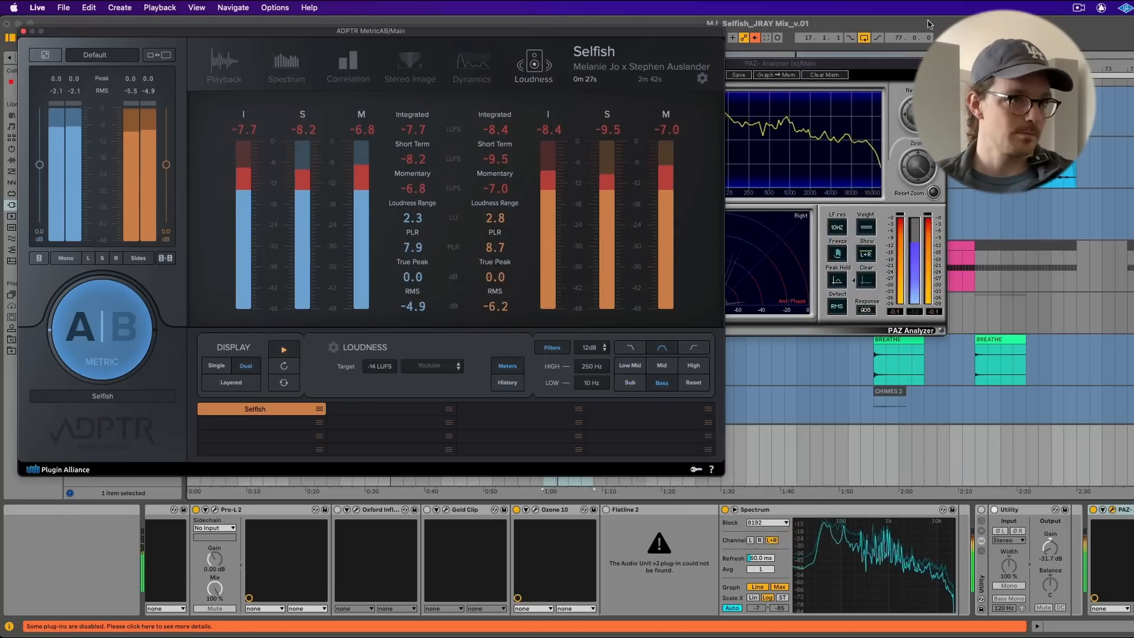
pyautogui.moveTo(881, 64); pyautogui.dragTo(1039, 83)
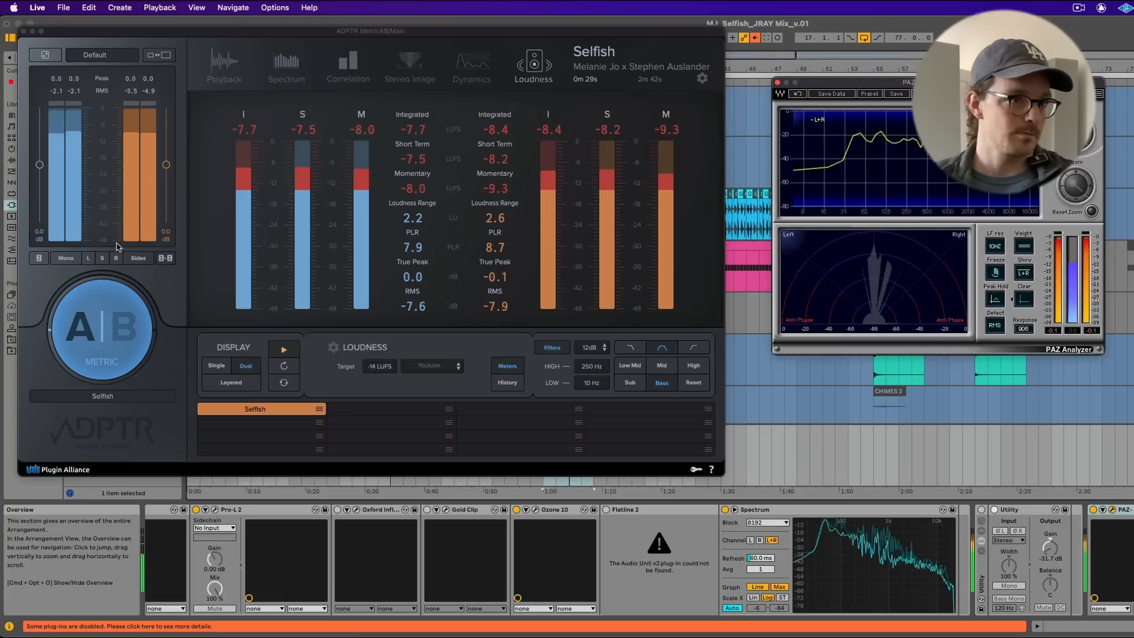
pyautogui.click(104, 319)
pyautogui.click(106, 321)
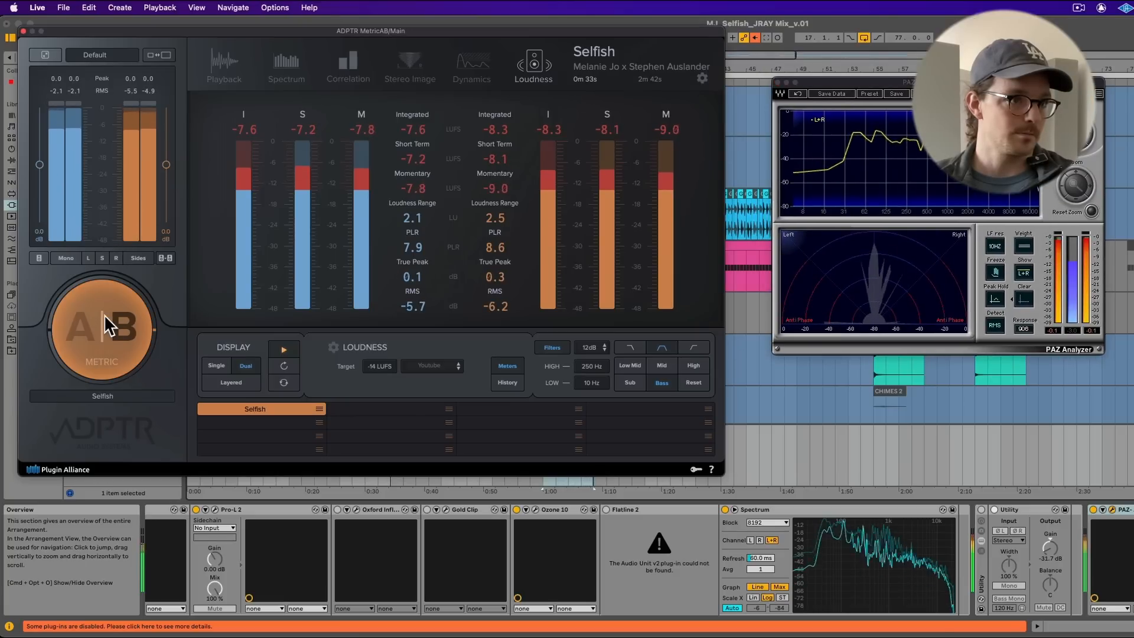
pyautogui.click(105, 322)
# - Close PAZ Analyzer, reset MetricAB's band filter and lower the system volume
pyautogui.click(777, 84)
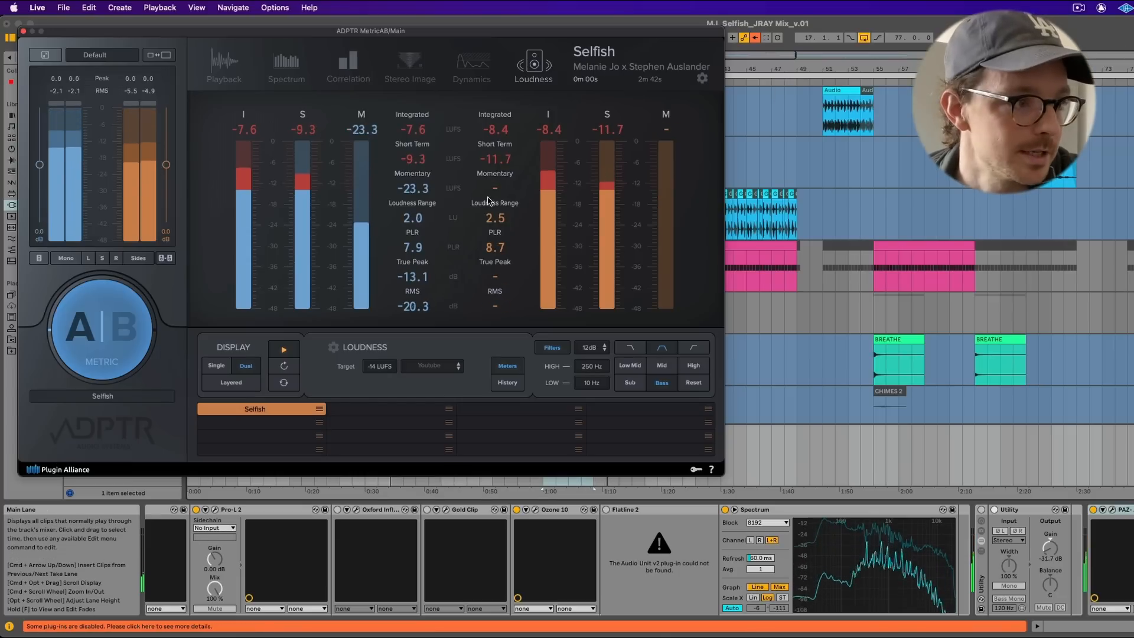
pyautogui.click(694, 383)
pyautogui.press('XF86AudioLowerVolume')
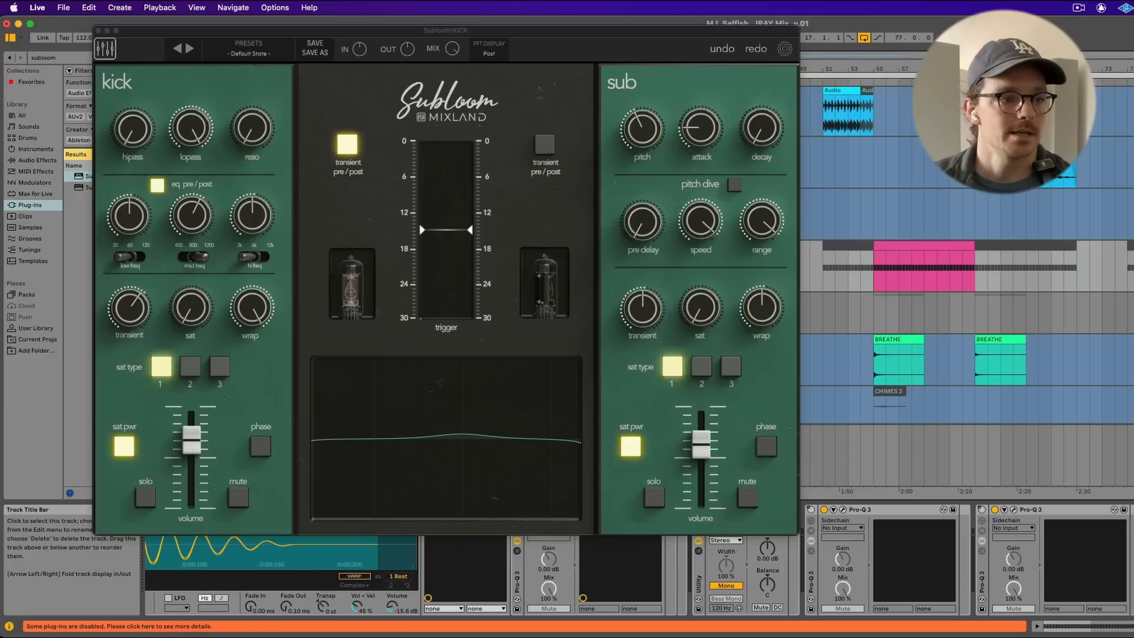
# - Play the kick section at a higher system volume and lower Subloom's sub volume to about -3.6 dB
pyautogui.press('space')
pyautogui.press('XF86AudioRaiseVolume')
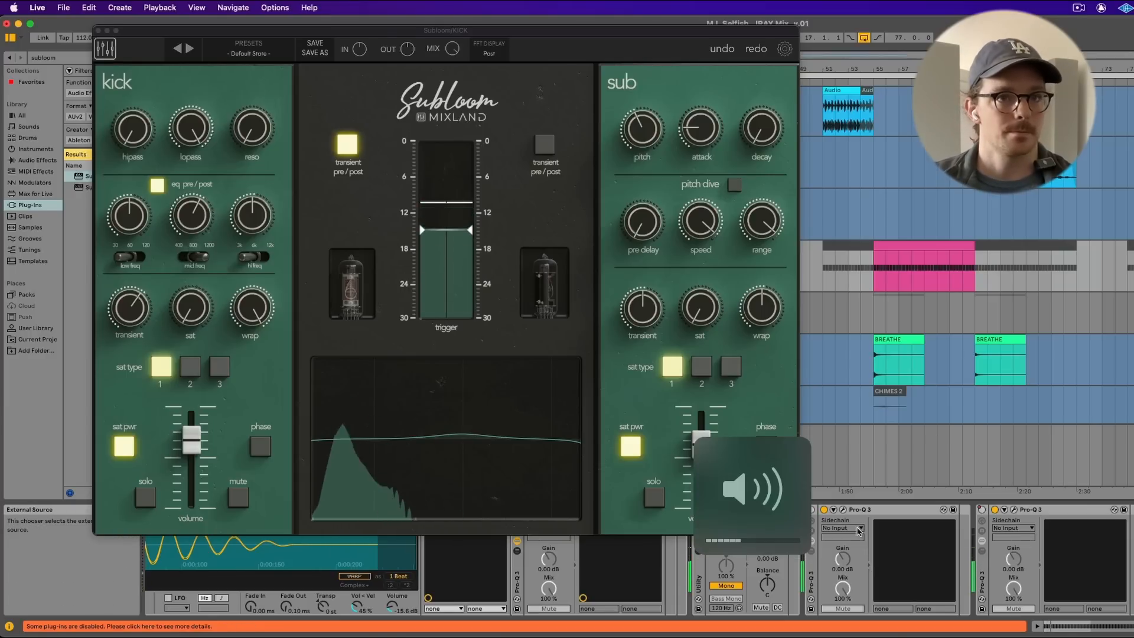
pyautogui.press('space')
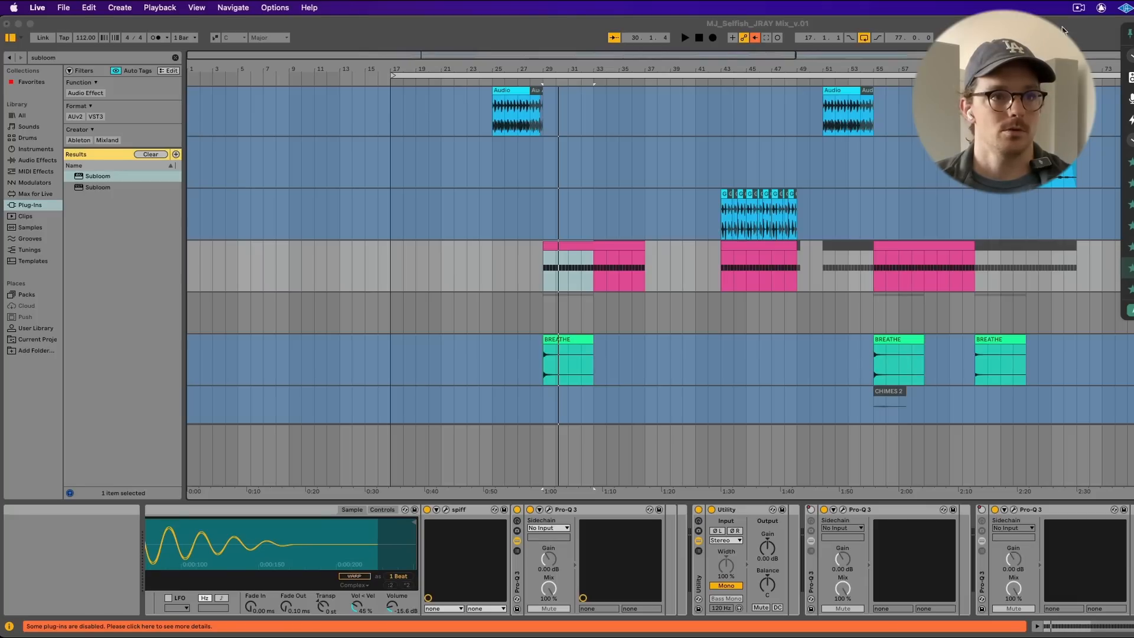
pyautogui.click(1063, 29)
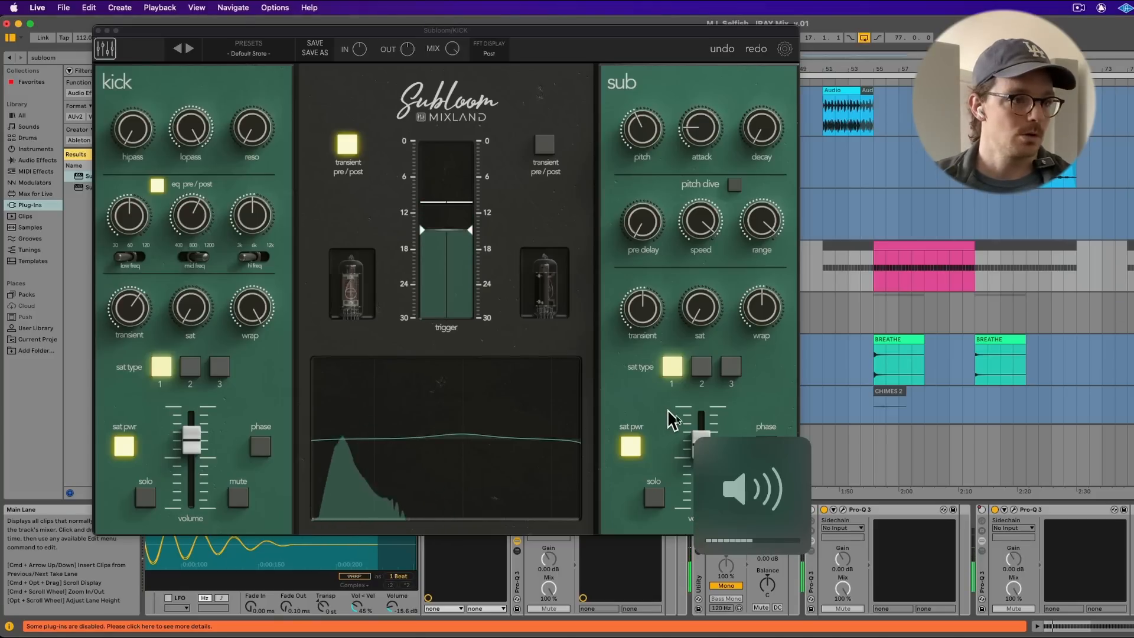
pyautogui.click(701, 440)
pyautogui.moveTo(701, 439); pyautogui.dragTo(701, 447)
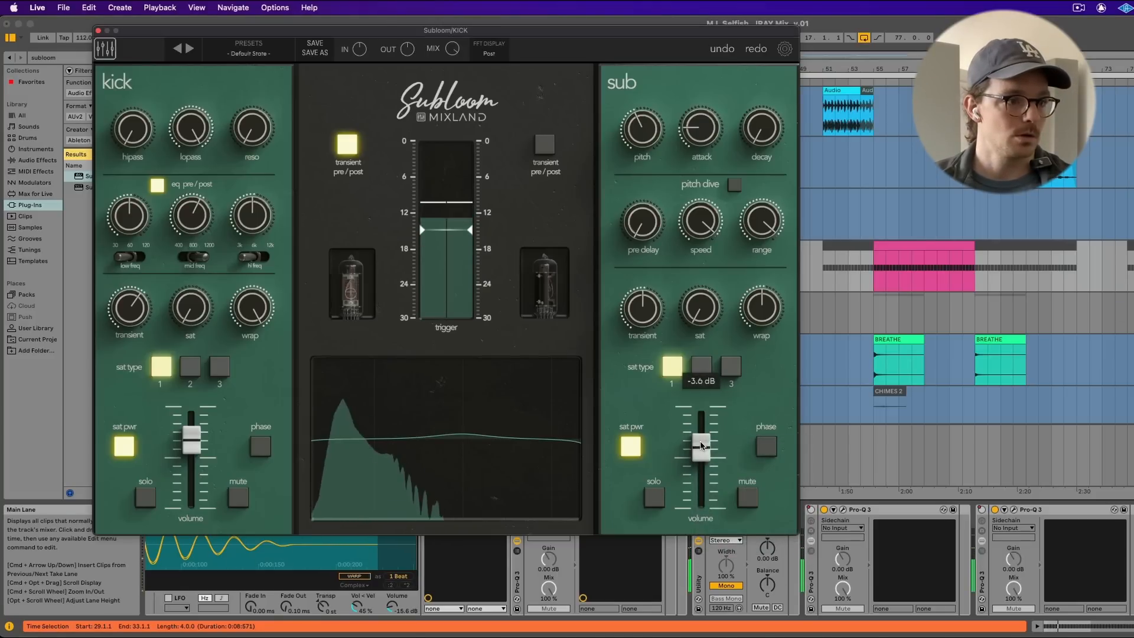
# - Compare the kick with Subloom's sub muted and active, and lower the sub volume slightly further
pyautogui.click(748, 499)
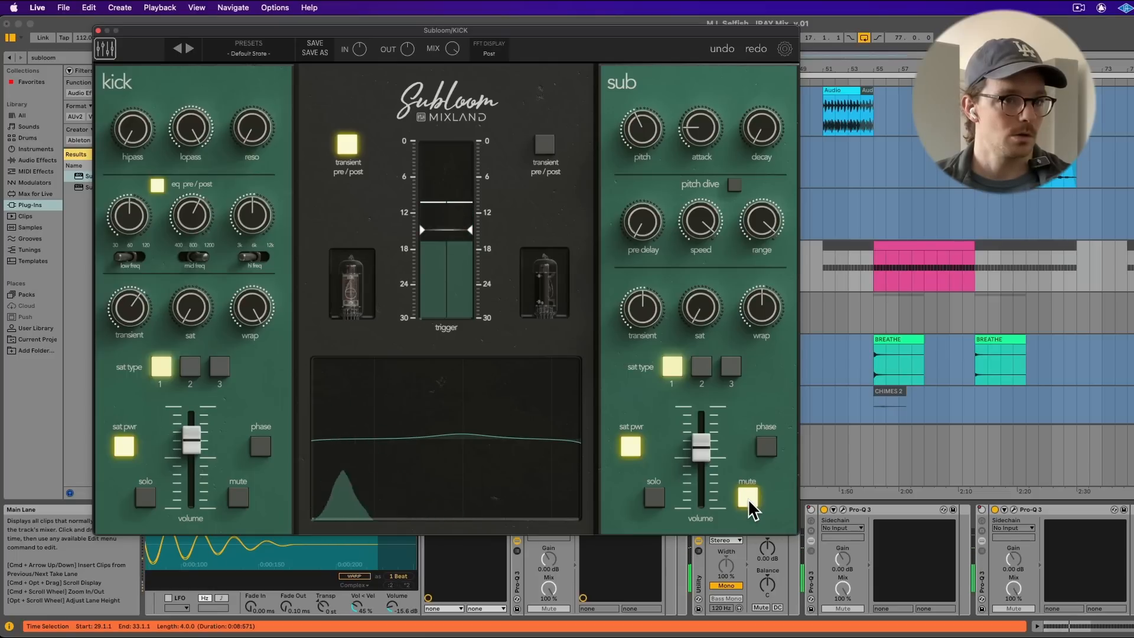
pyautogui.click(1130, 246)
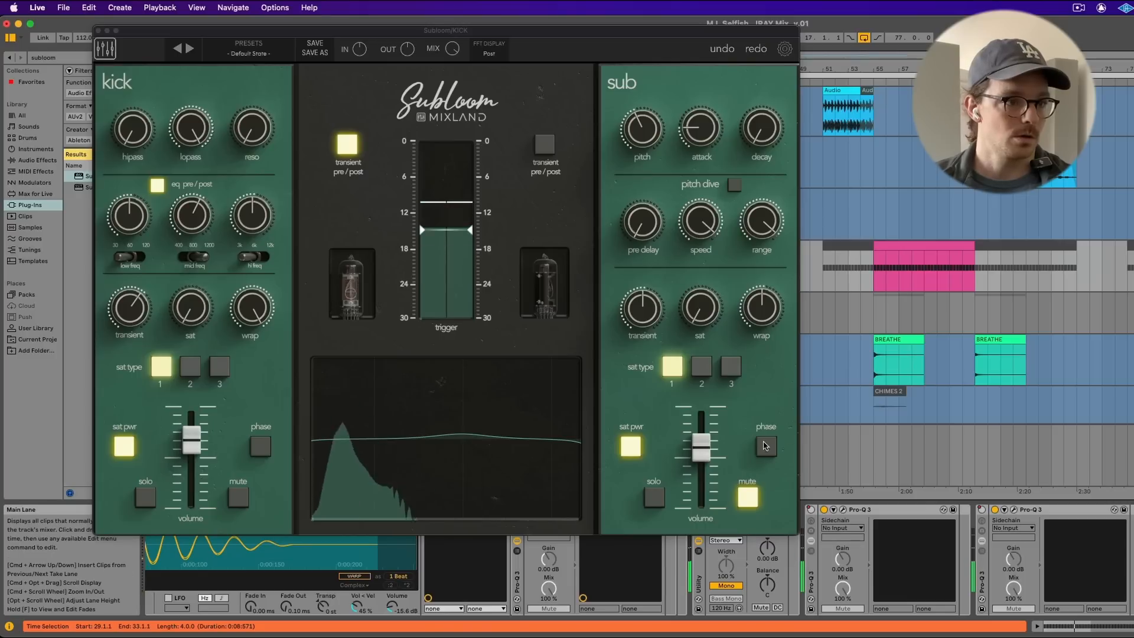
pyautogui.click(743, 495)
pyautogui.moveTo(701, 456)
pyautogui.mouseDown()
pyautogui.moveTo(702, 487)
pyautogui.moveTo(696, 453)
pyautogui.mouseUp()
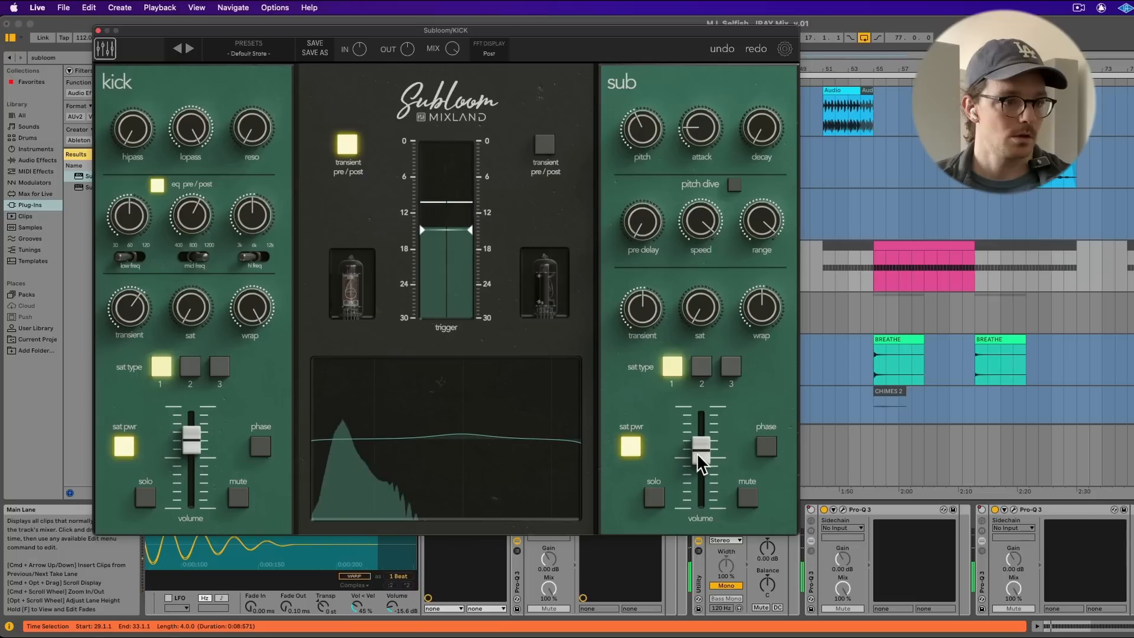
pyautogui.click(757, 499)
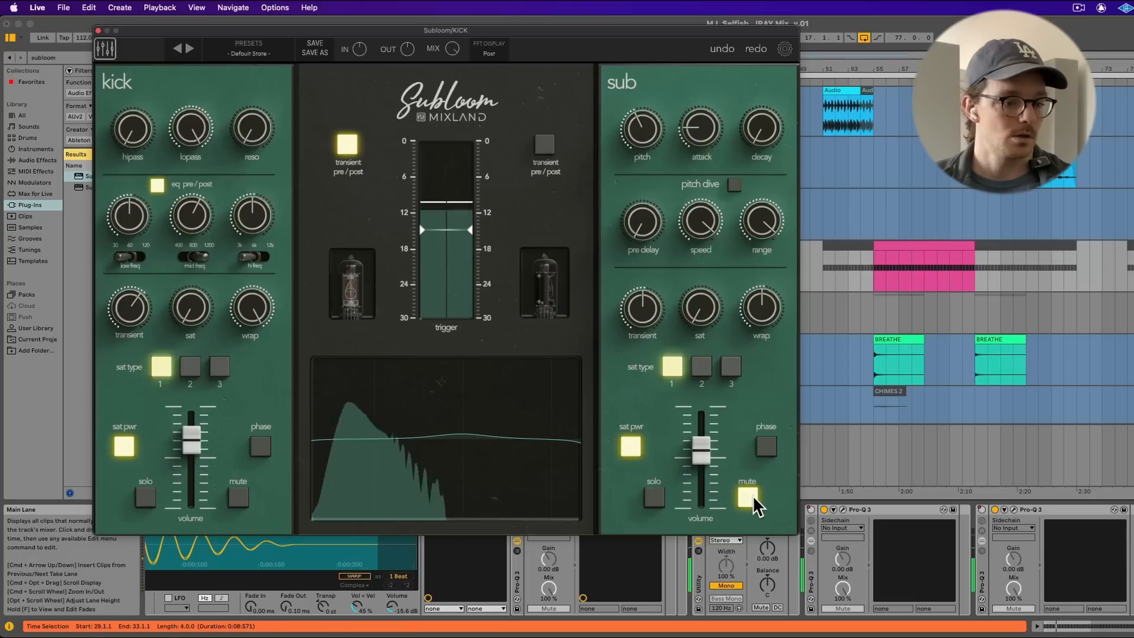
pyautogui.click(756, 506)
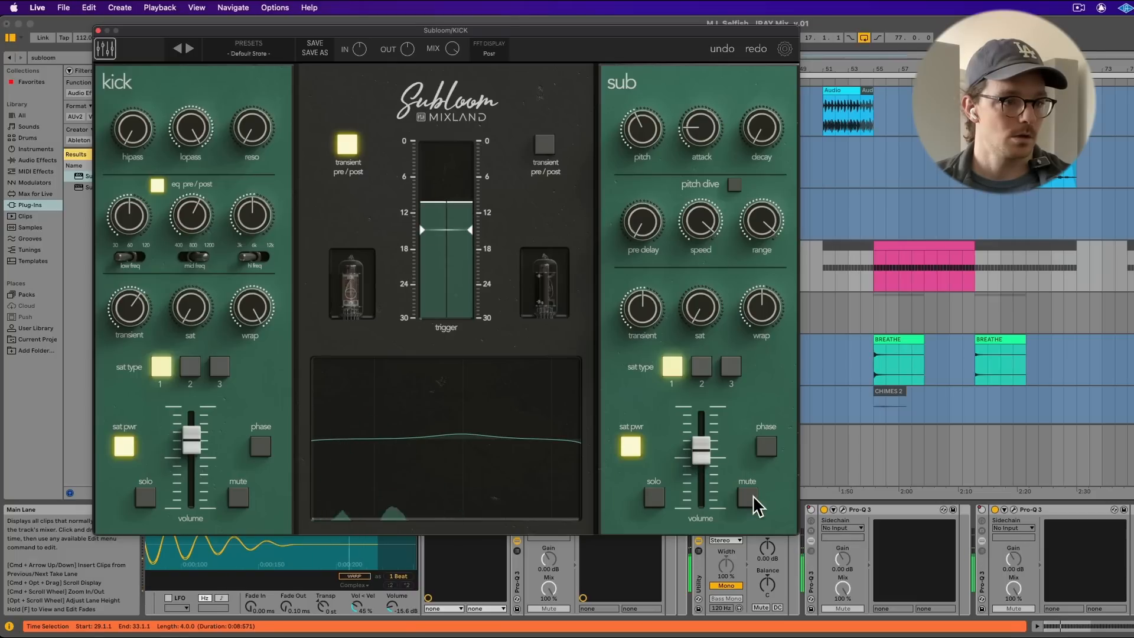
pyautogui.click(711, 461)
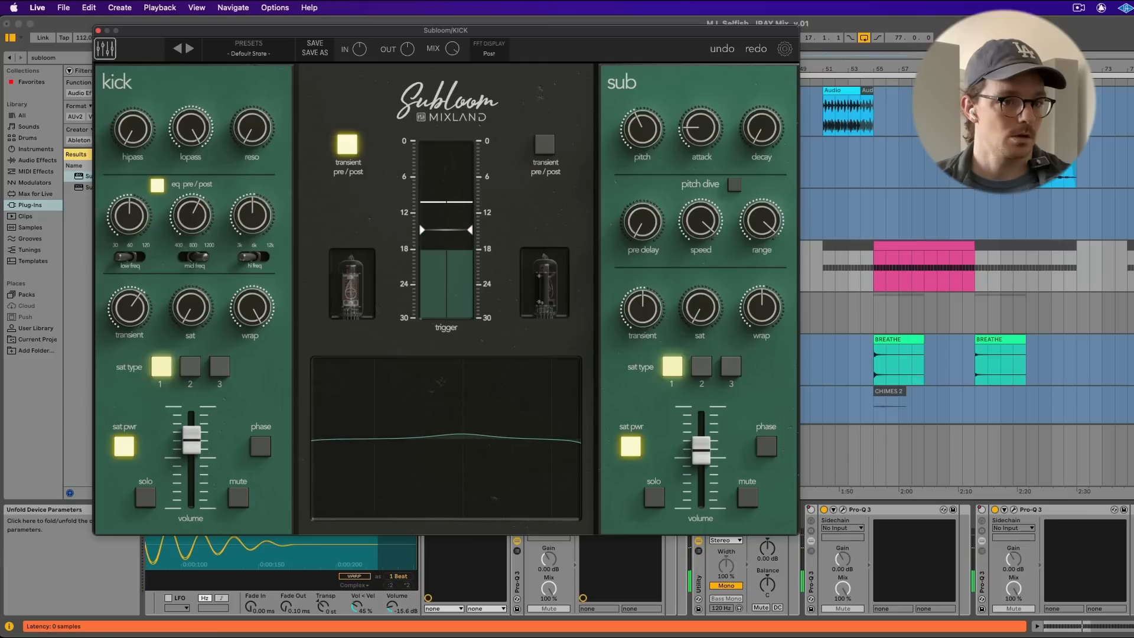
# - Check the kick's low end at a higher system volume and close Subloom
pyautogui.click(1129, 509)
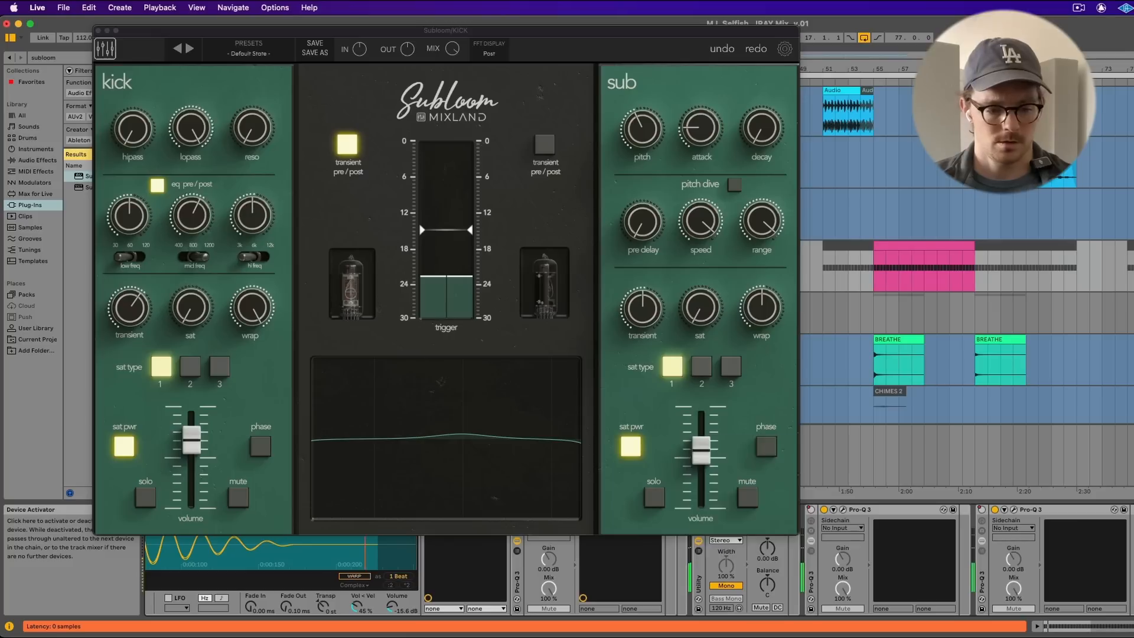
pyautogui.press('XF86AudioRaiseVolume')
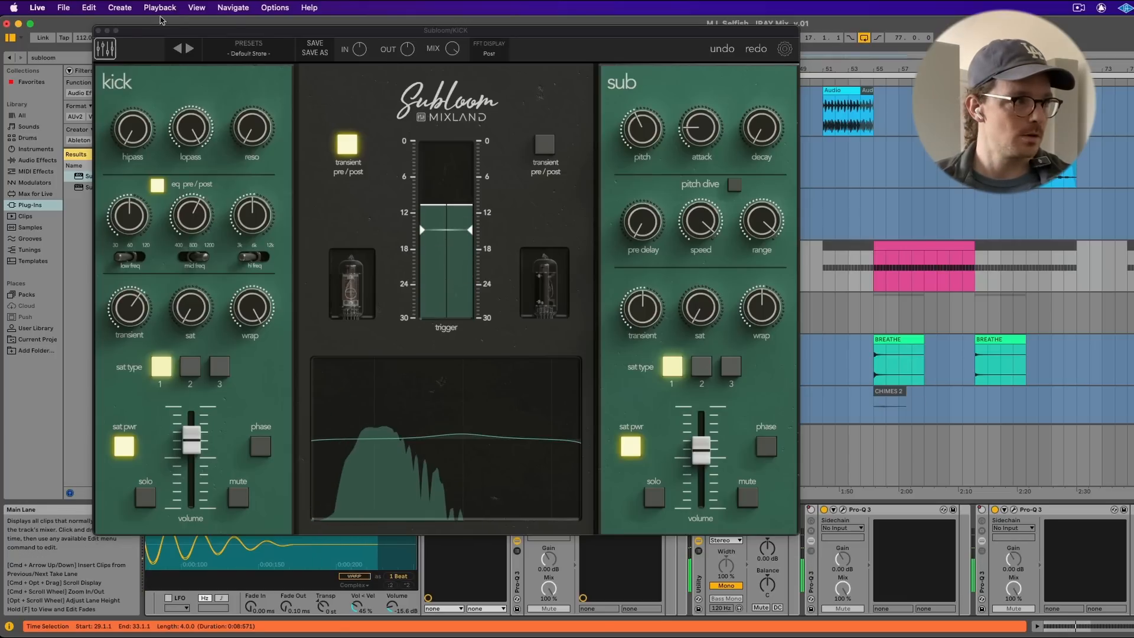
pyautogui.click(98, 31)
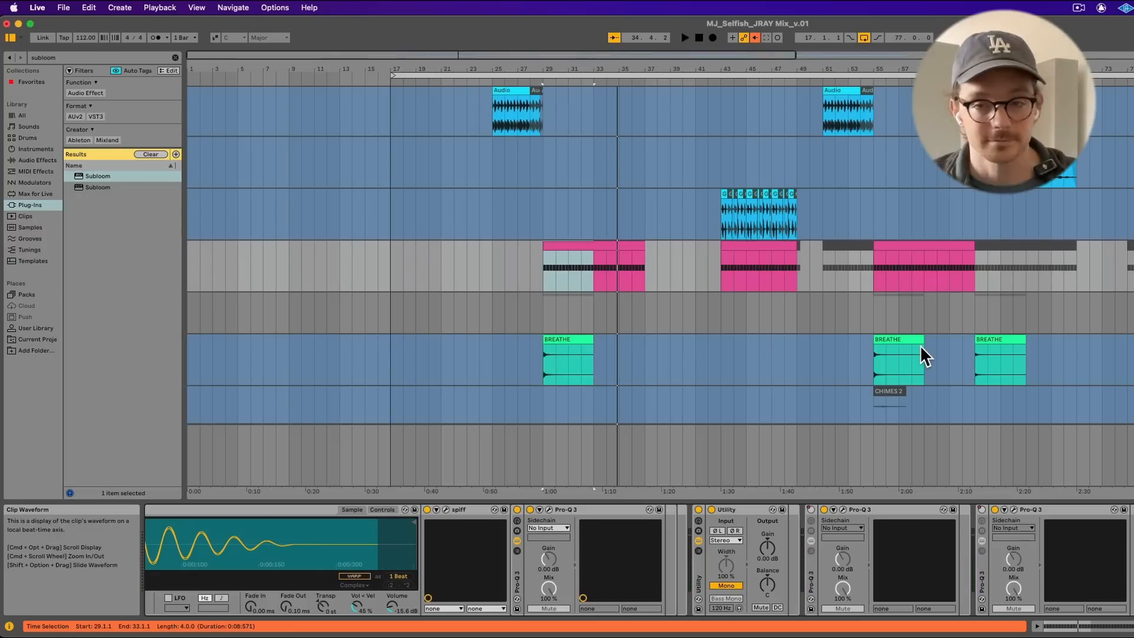
# - Select the loop region starting at bar 17, play it at a higher system volume and save the project
pyautogui.hscroll(10, 1010, 384)
pyautogui.scroll(-2, 1009, 384)
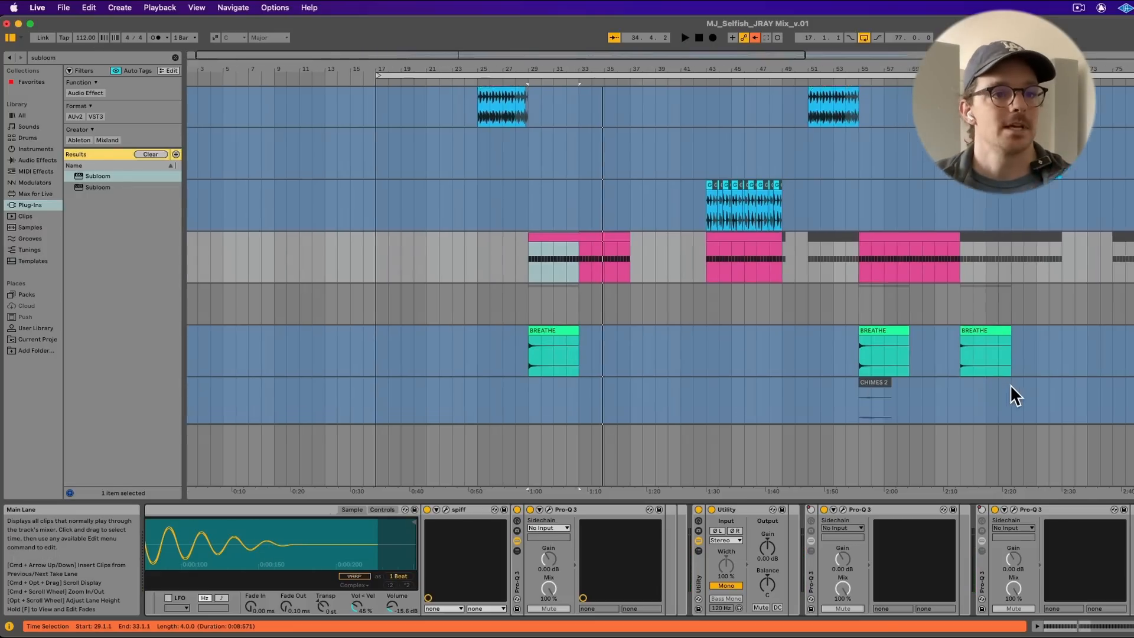
pyautogui.hscroll(4, 1011, 388)
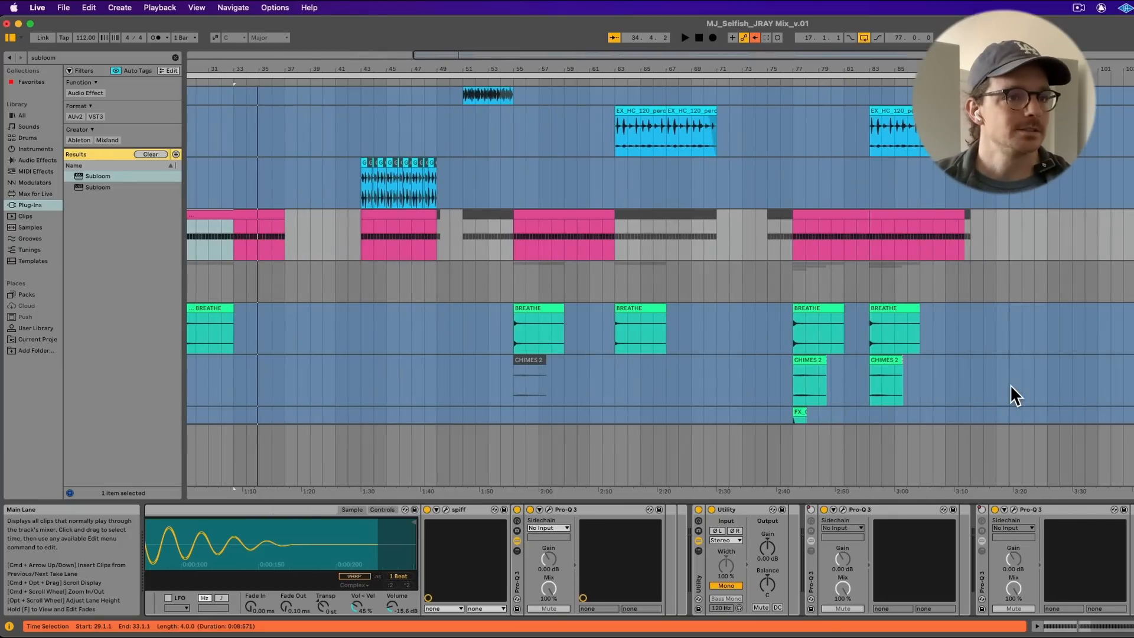
pyautogui.hscroll(-14, 427, 113)
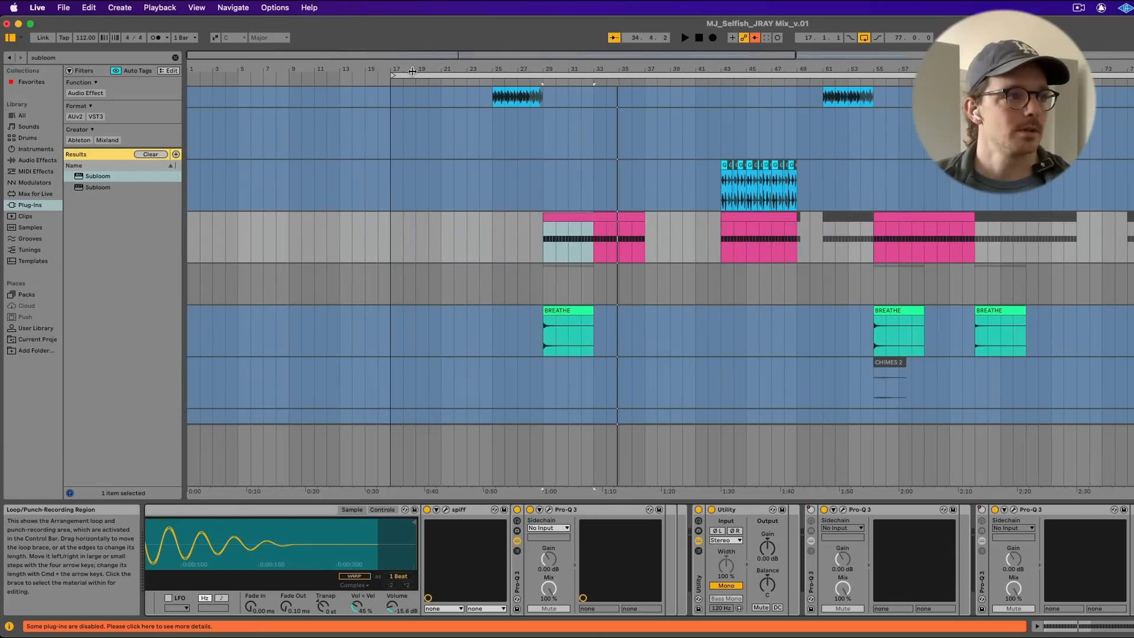
pyautogui.click(412, 73)
pyautogui.press('space')
pyautogui.press('super+s')
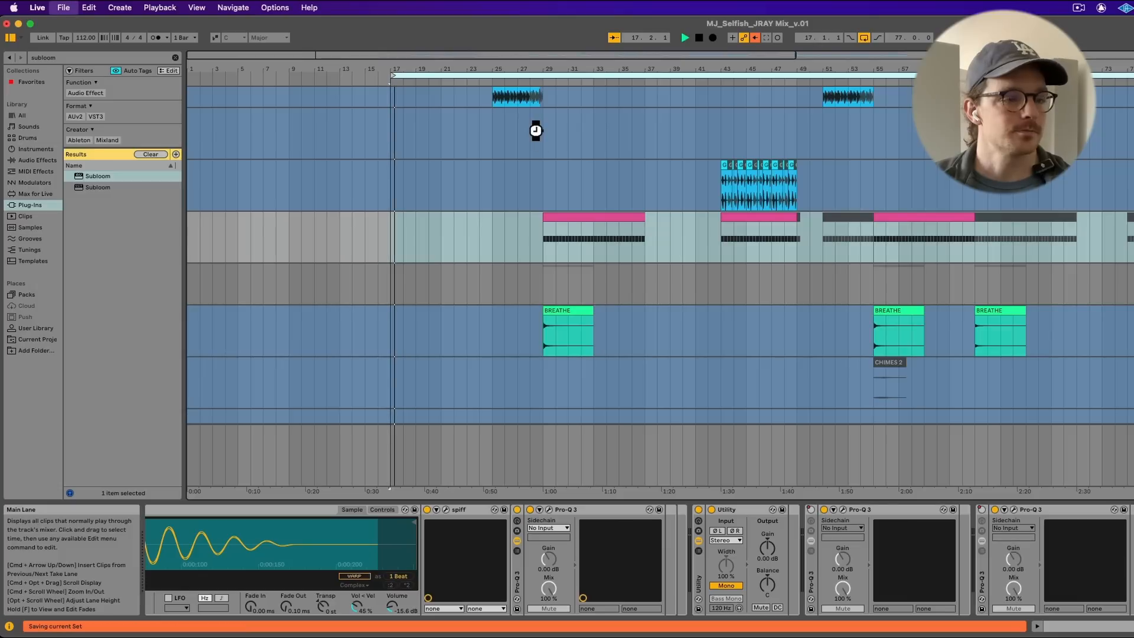
pyautogui.press('XF86AudioRaiseVolume')
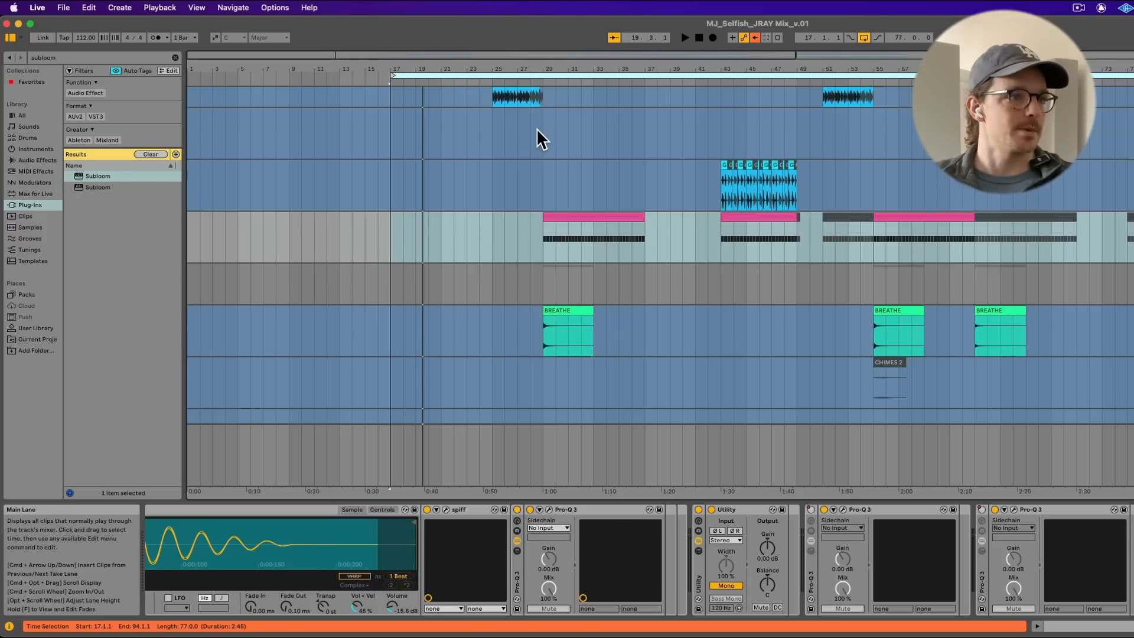
pyautogui.press('space')
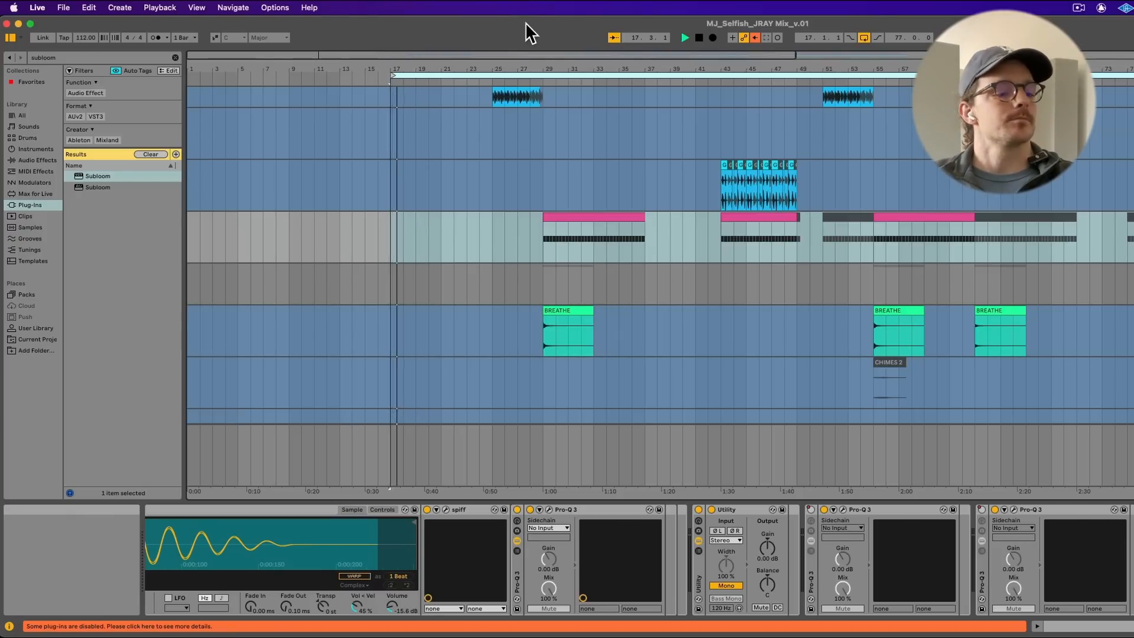
# - Select the ALL VOX group track during playback and open its Pro-Q 3
pyautogui.scroll(5, 543, 328)
pyautogui.hscroll(5, 543, 329)
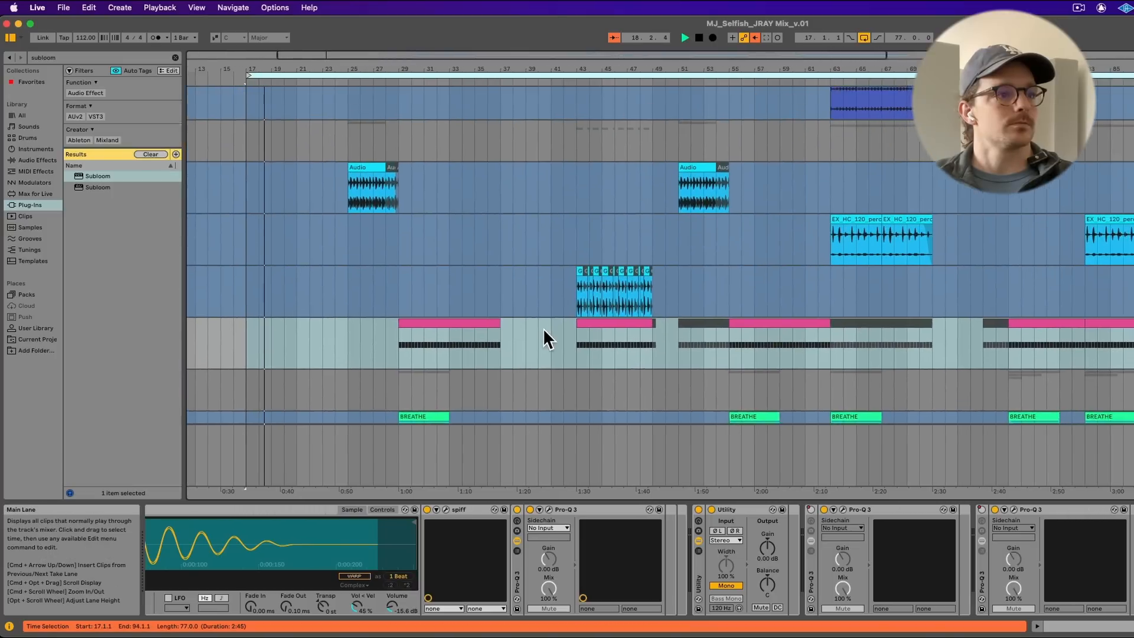
pyautogui.scroll(-4, 543, 328)
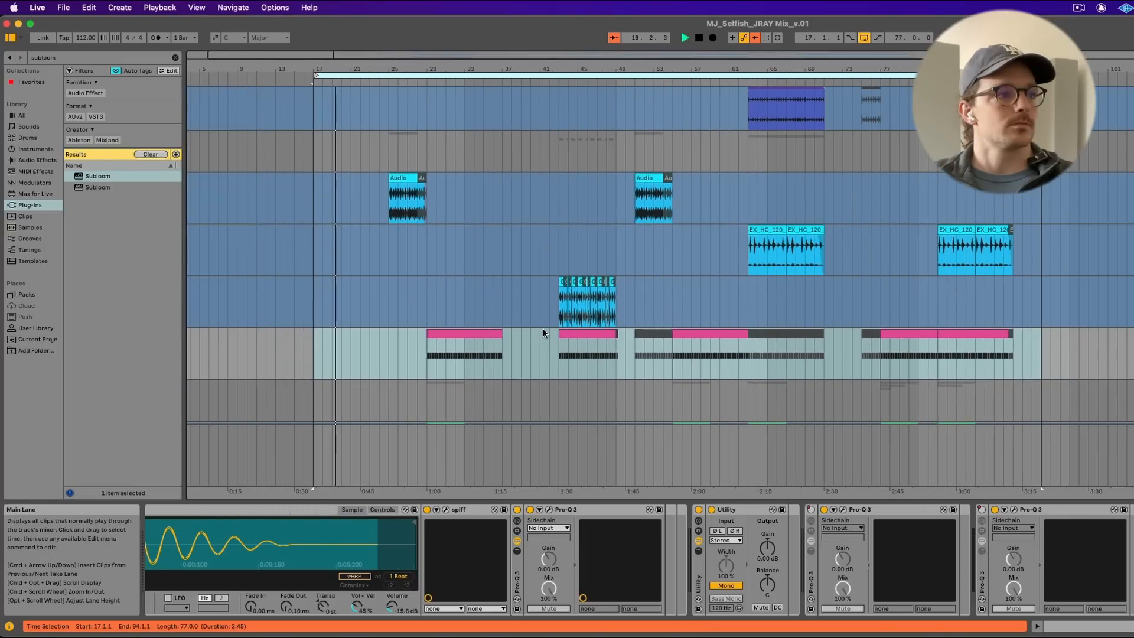
pyautogui.scroll(4, 543, 328)
pyautogui.hscroll(-5, 543, 328)
pyautogui.scroll(15, 543, 328)
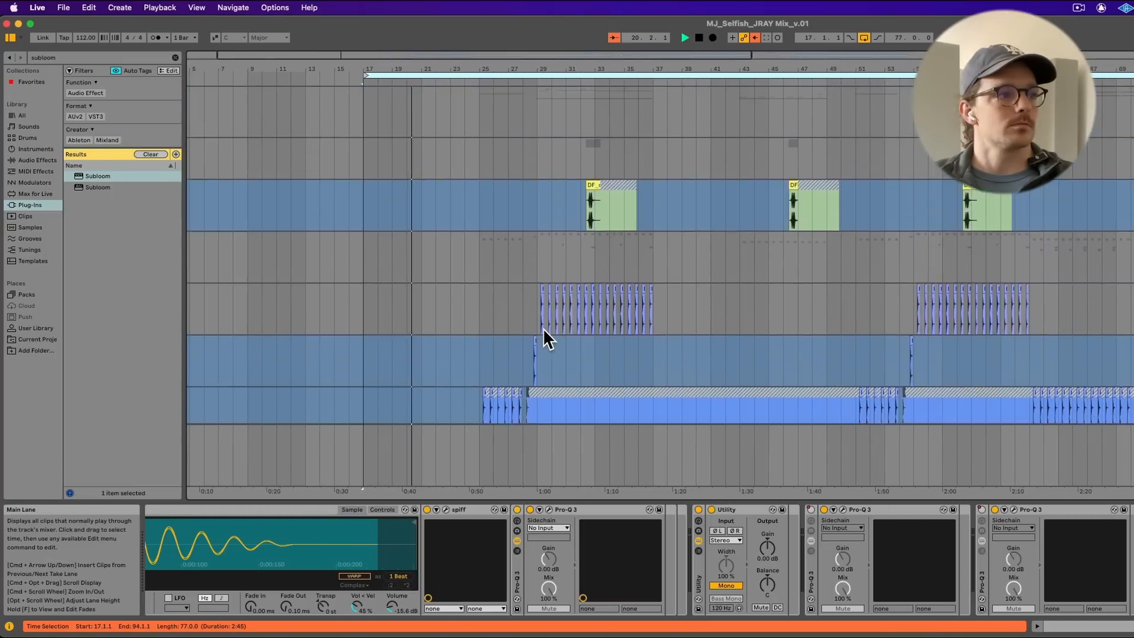
pyautogui.scroll(-15, 543, 328)
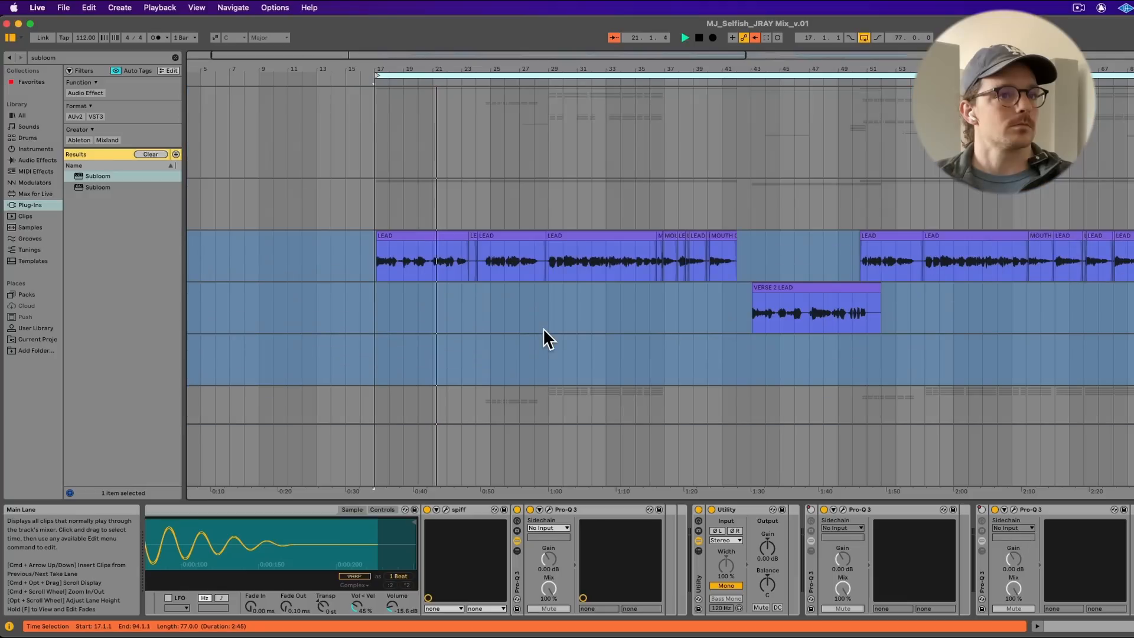
pyautogui.click(1131, 96)
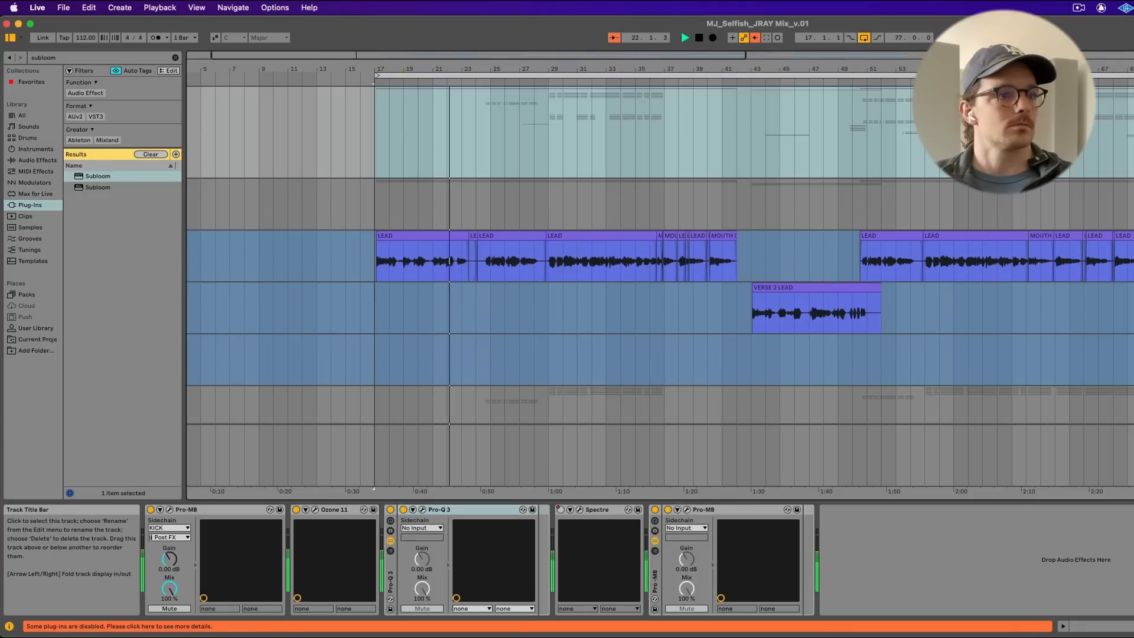
pyautogui.press('Down')
pyautogui.press('Up')
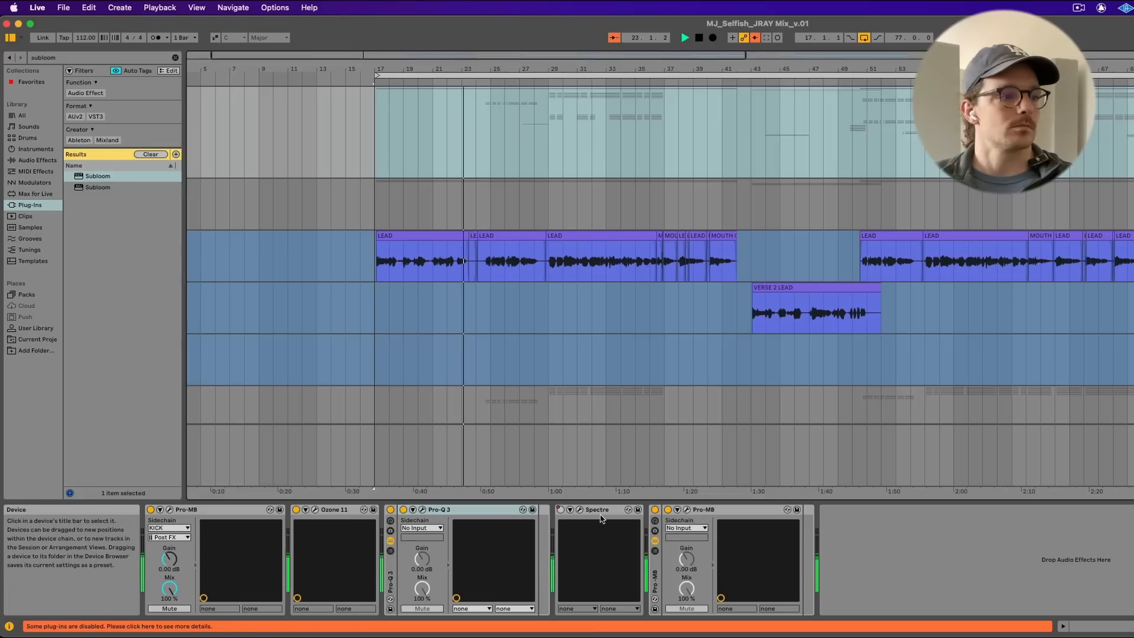
pyautogui.click(421, 509)
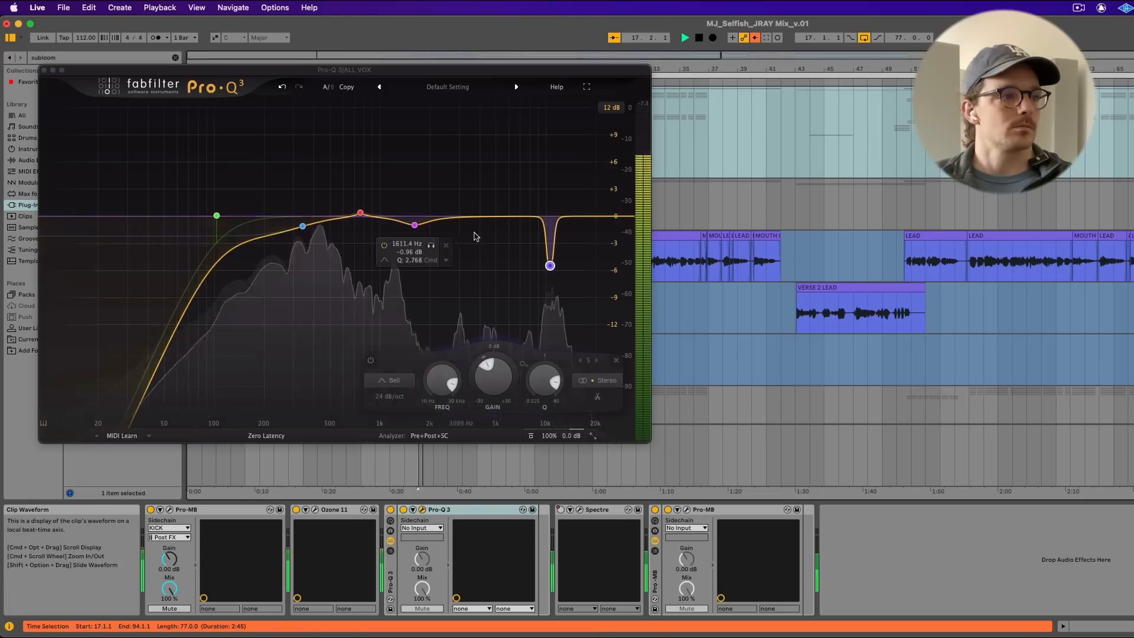
# - Add a narrow bell with a Q of about 18, sweep it boosted around 13 kHz, and make it a cut just above the existing high-frequency notch
pyautogui.moveTo(502, 216); pyautogui.dragTo(557, 147)
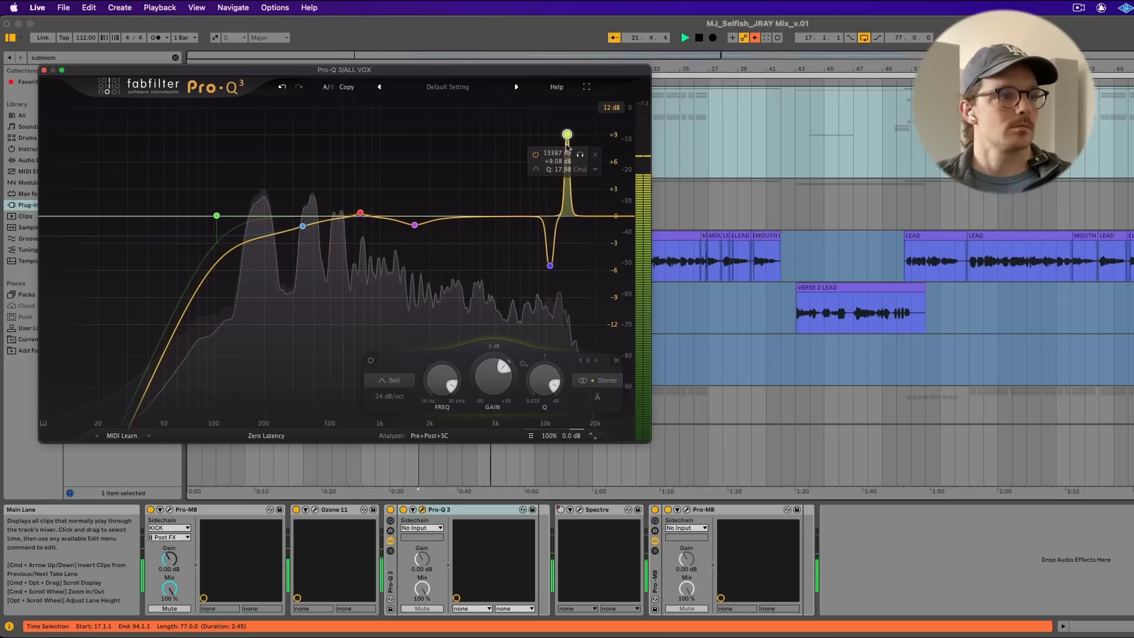
pyautogui.moveTo(570, 148); pyautogui.dragTo(566, 172)
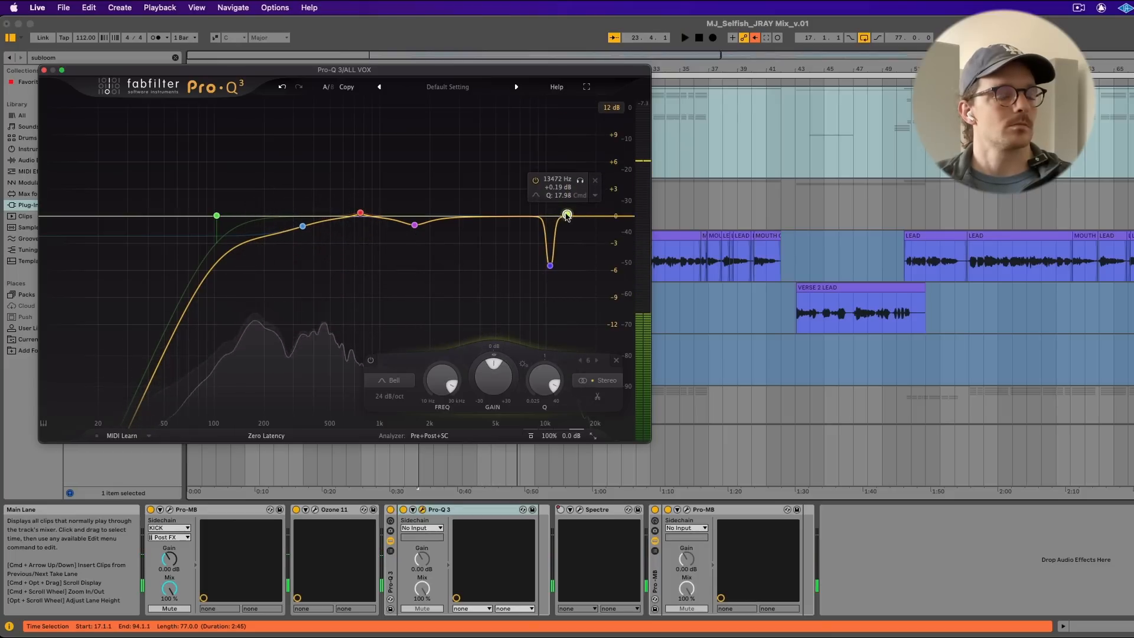
pyautogui.moveTo(567, 210); pyautogui.dragTo(563, 277)
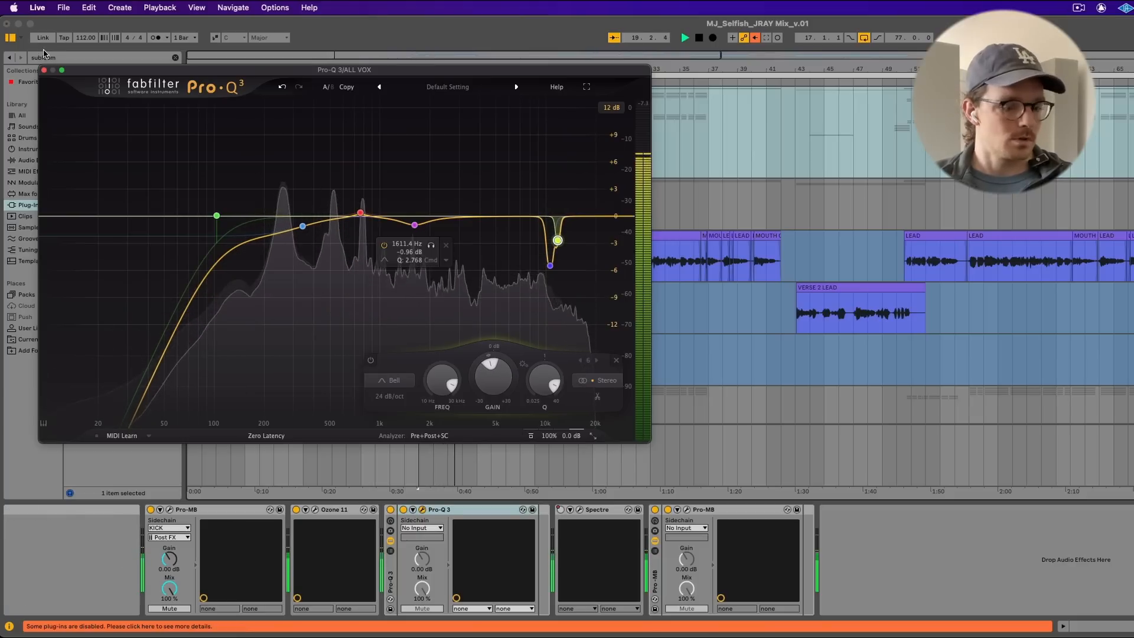
pyautogui.press('super+alt+p')
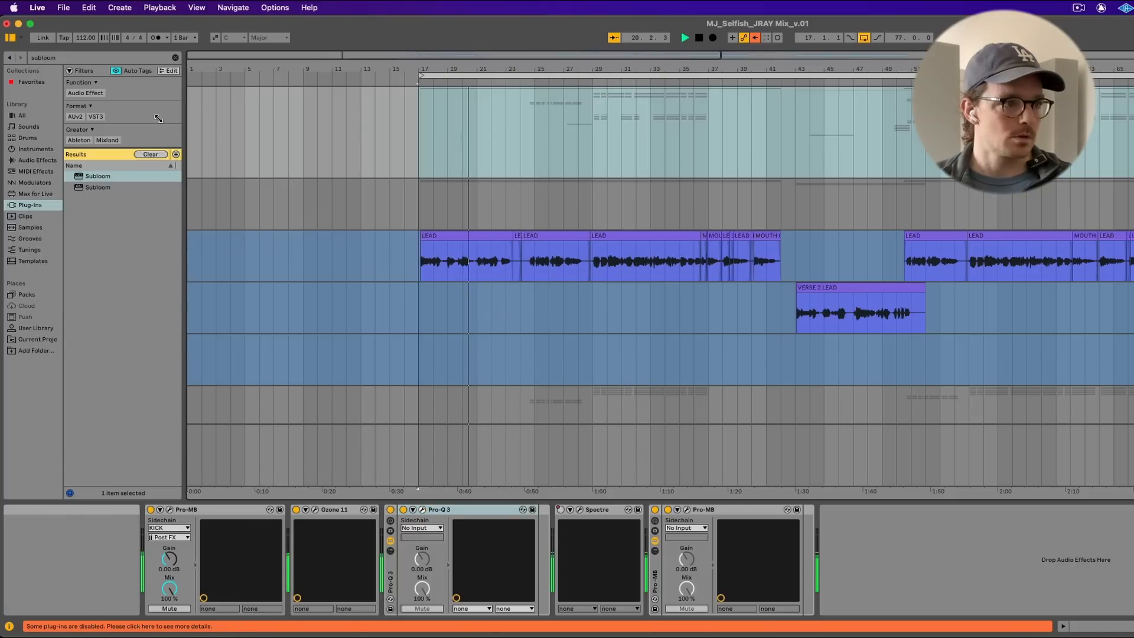
pyautogui.hscroll(2, 354, 196)
pyautogui.hscroll(1, 354, 196)
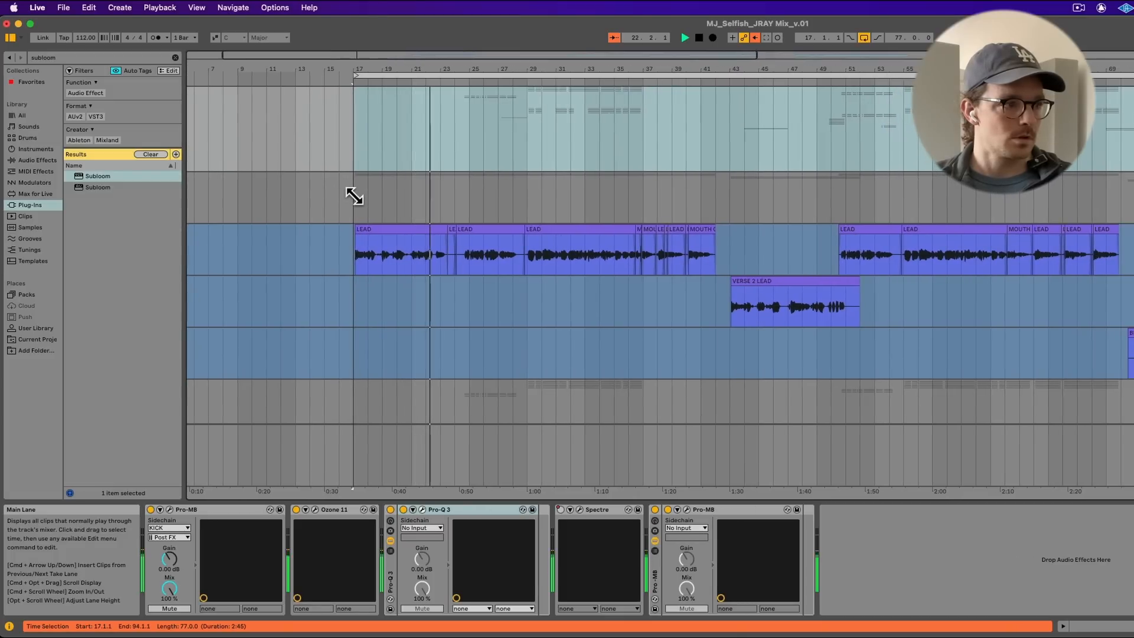
pyautogui.press('super+alt+p')
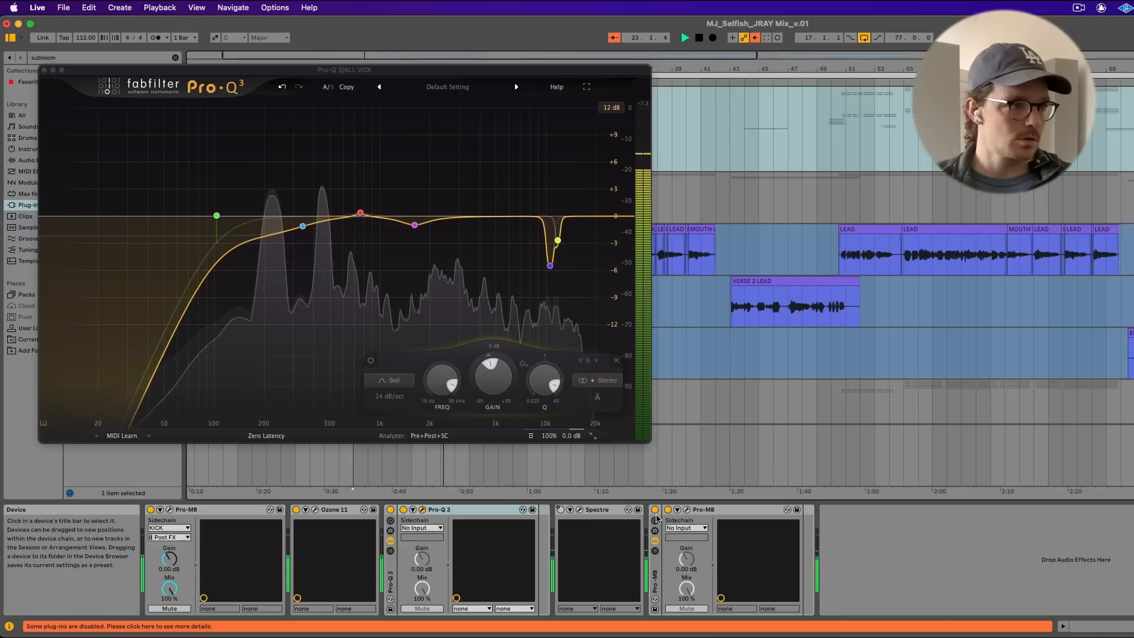
# - Restart playback, add a gentle bell cut just below 500 Hz to the vocal group's EQ by ear, and close Pro-Q 3
pyautogui.press('space')
pyautogui.press('space')
pyautogui.moveTo(388, 217); pyautogui.dragTo(328, 179)
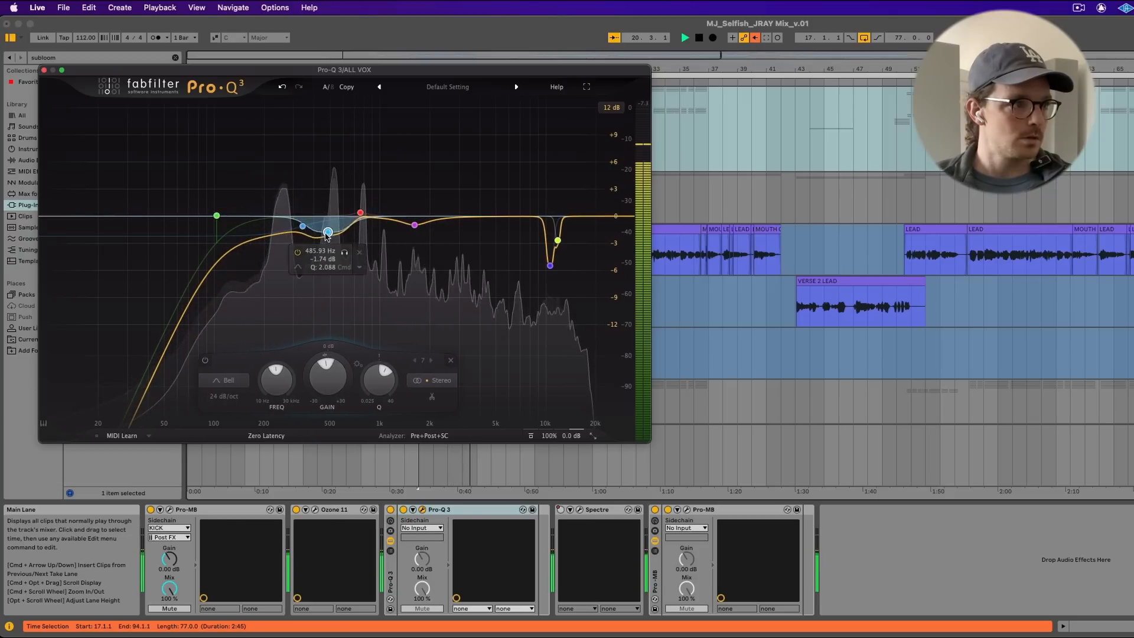
pyautogui.moveTo(327, 223); pyautogui.dragTo(328, 181)
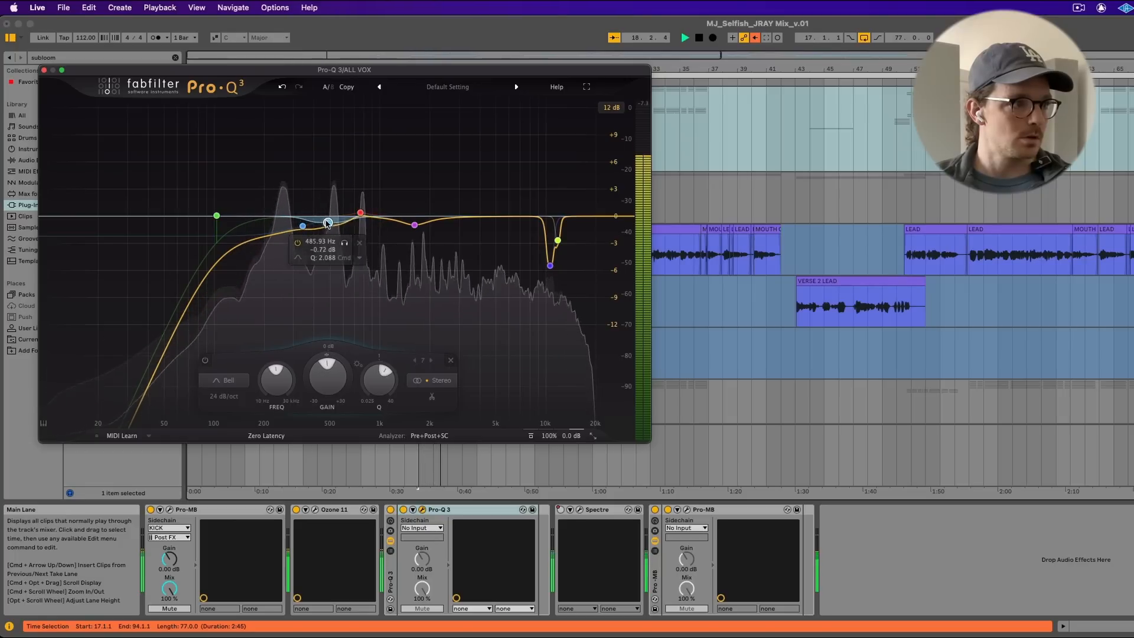
pyautogui.moveTo(327, 223); pyautogui.dragTo(329, 251)
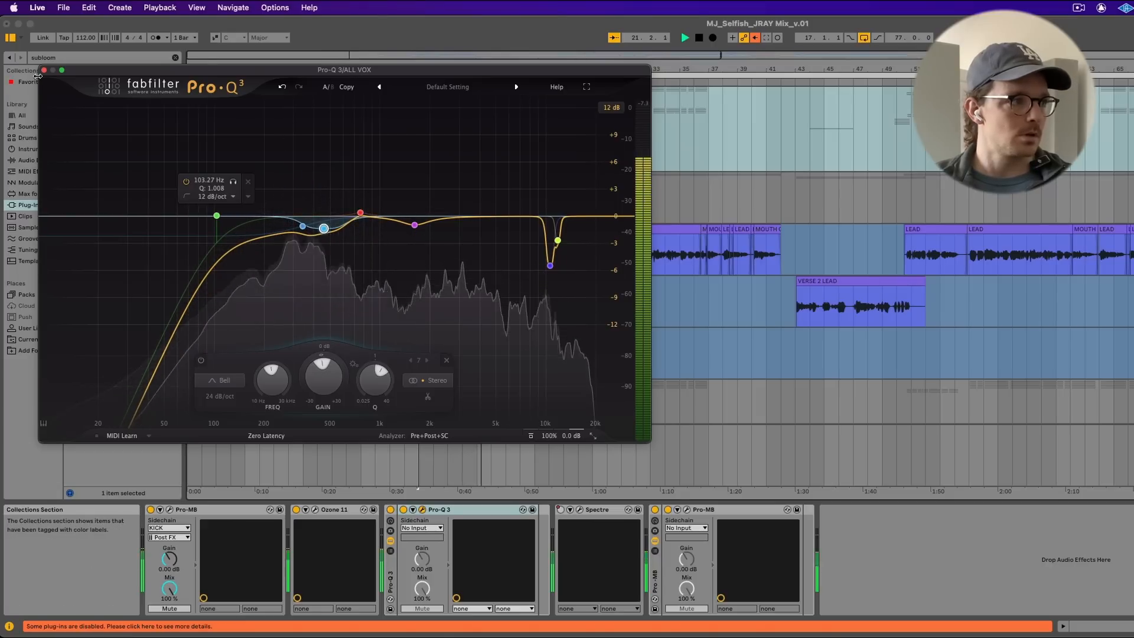
pyautogui.click(43, 70)
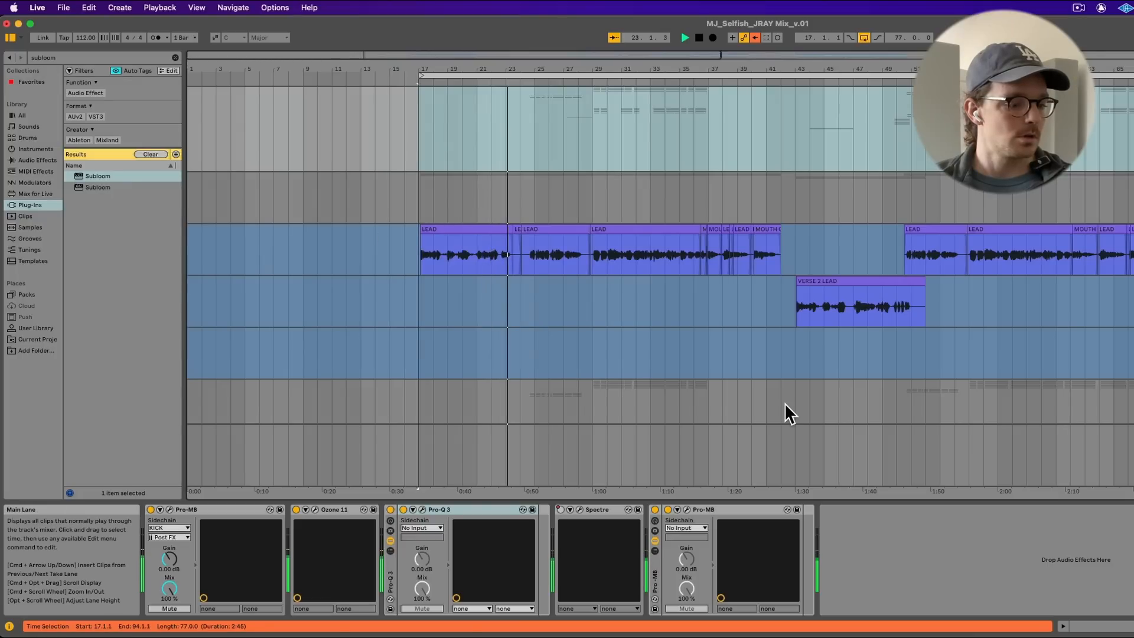
# - Open Metric AB on the Main track and switch playback to the Selfish reference to compare its loudness with the mix
pyautogui.scroll(-10, 789, 413)
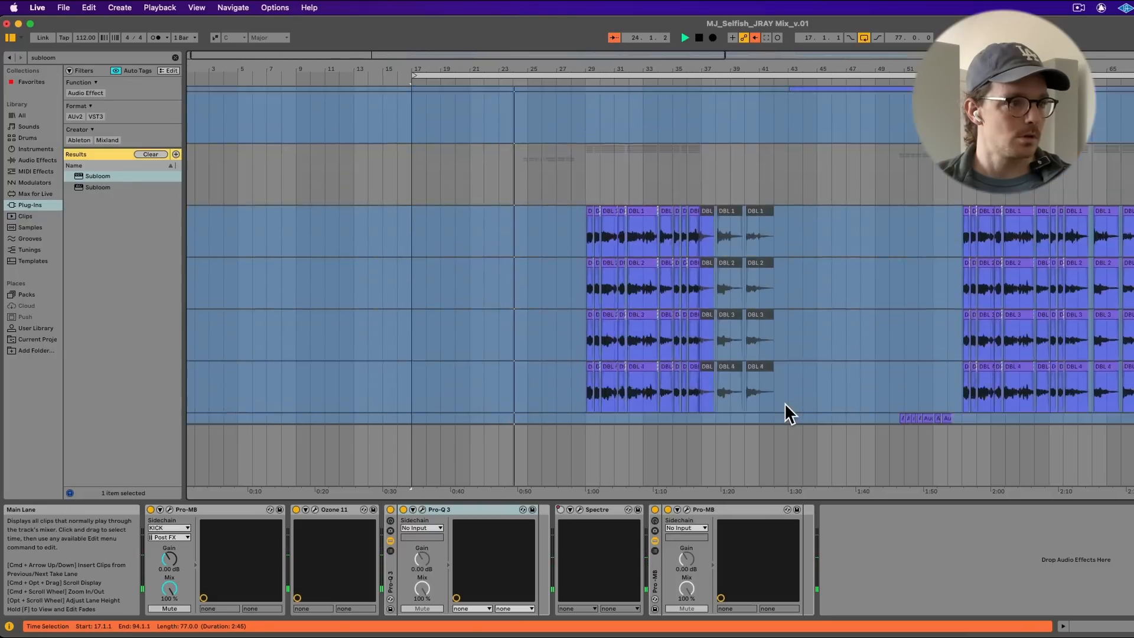
pyautogui.scroll(-8, 789, 413)
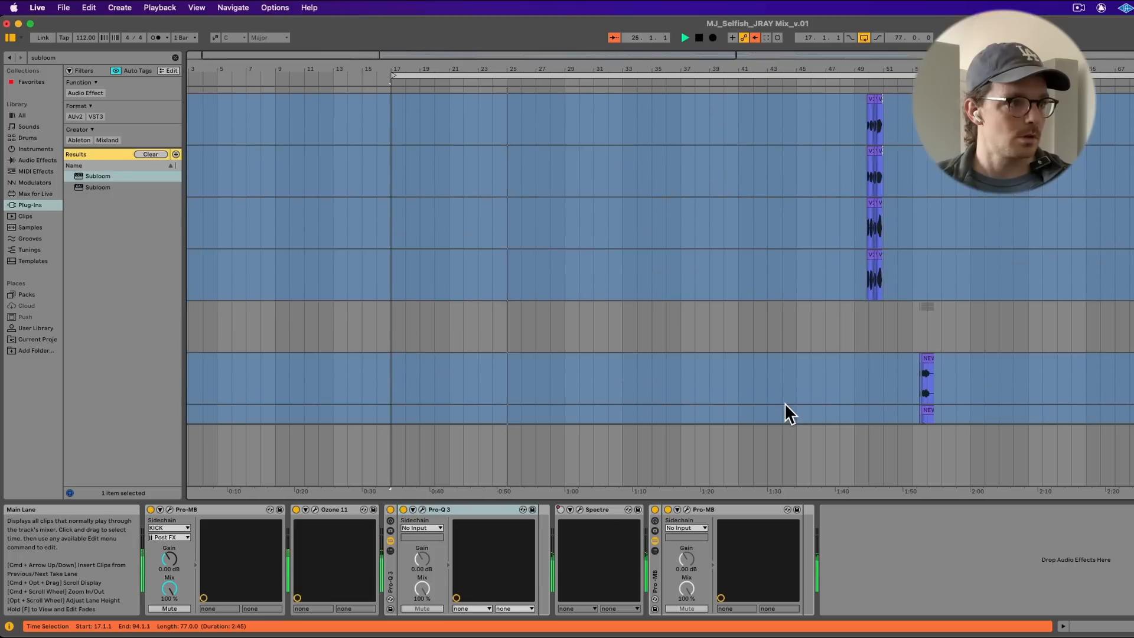
pyautogui.scroll(10, 789, 413)
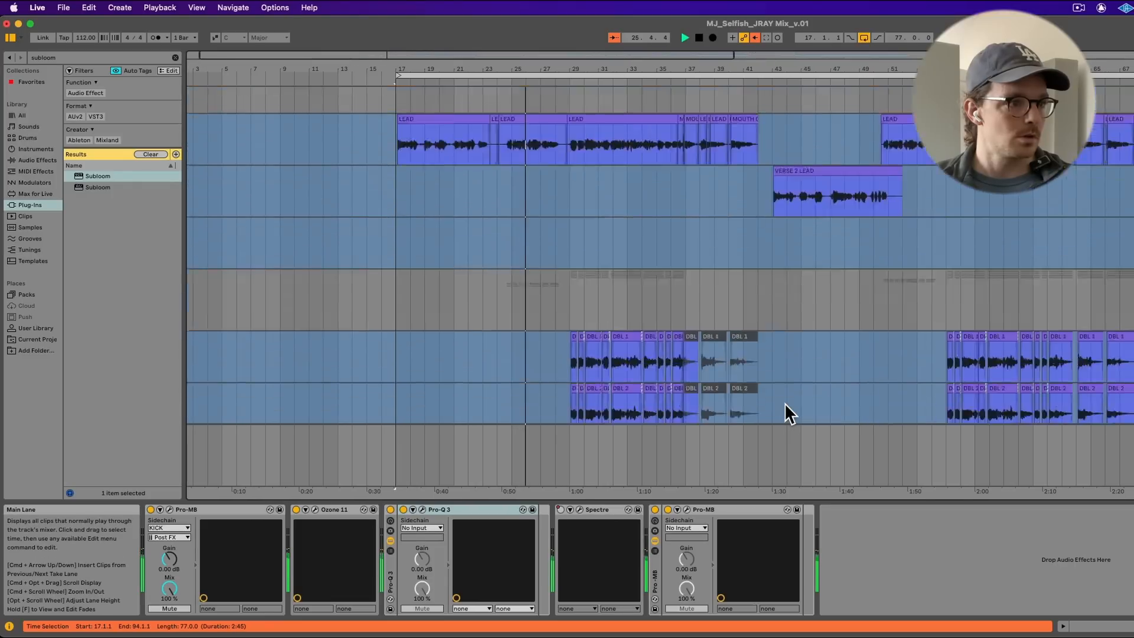
pyautogui.scroll(-10, 789, 414)
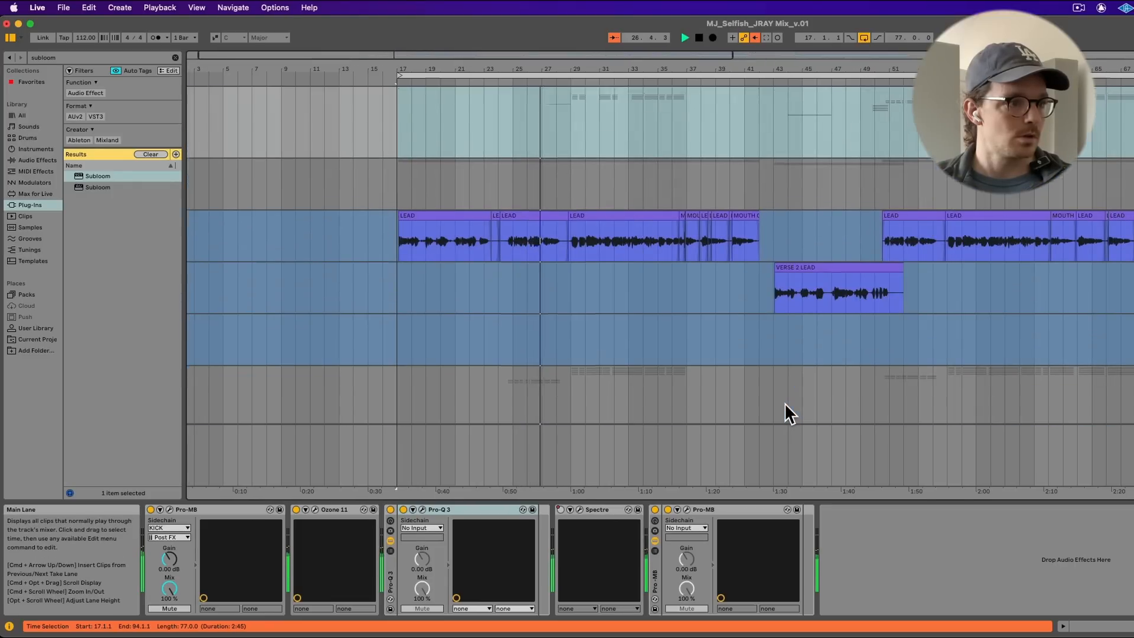
pyautogui.scroll(2, 790, 413)
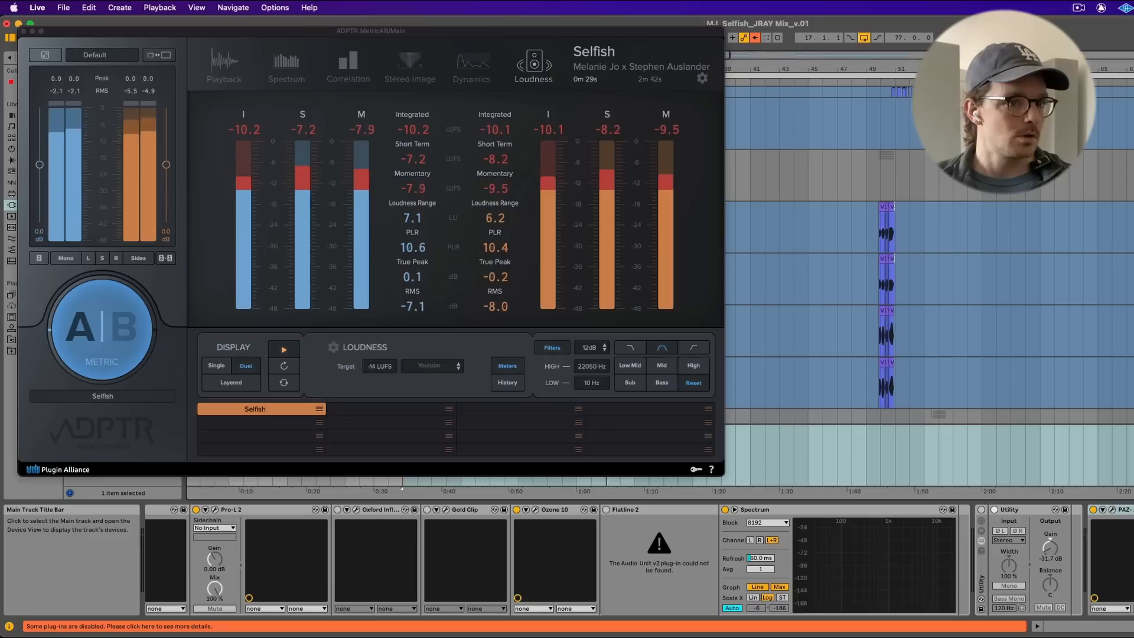
pyautogui.click(789, 413)
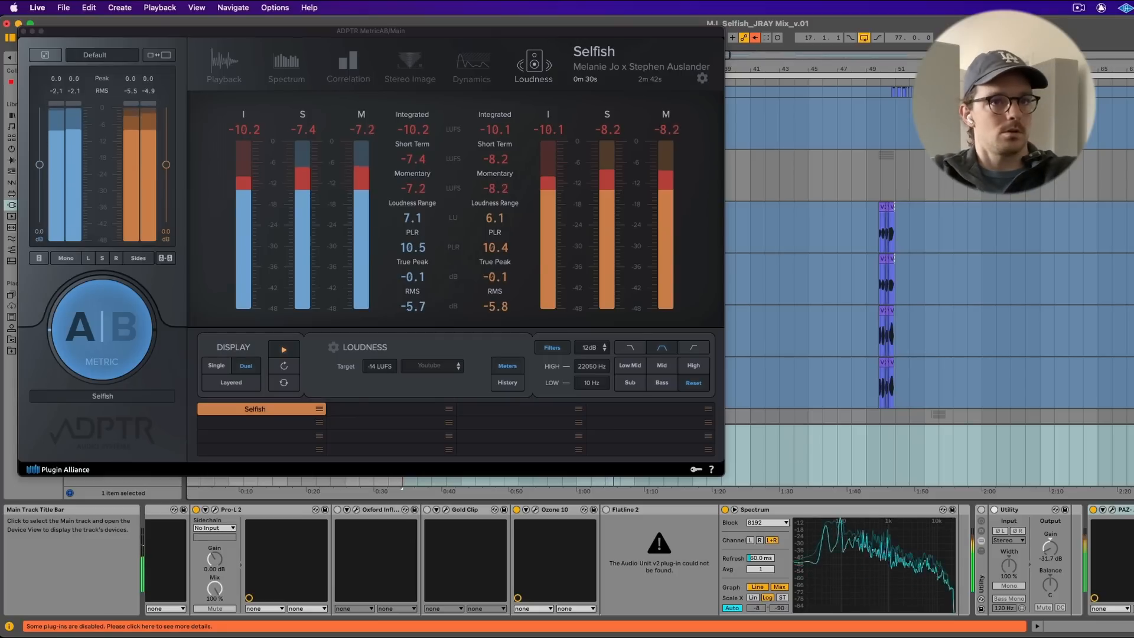
pyautogui.click(1133, 8)
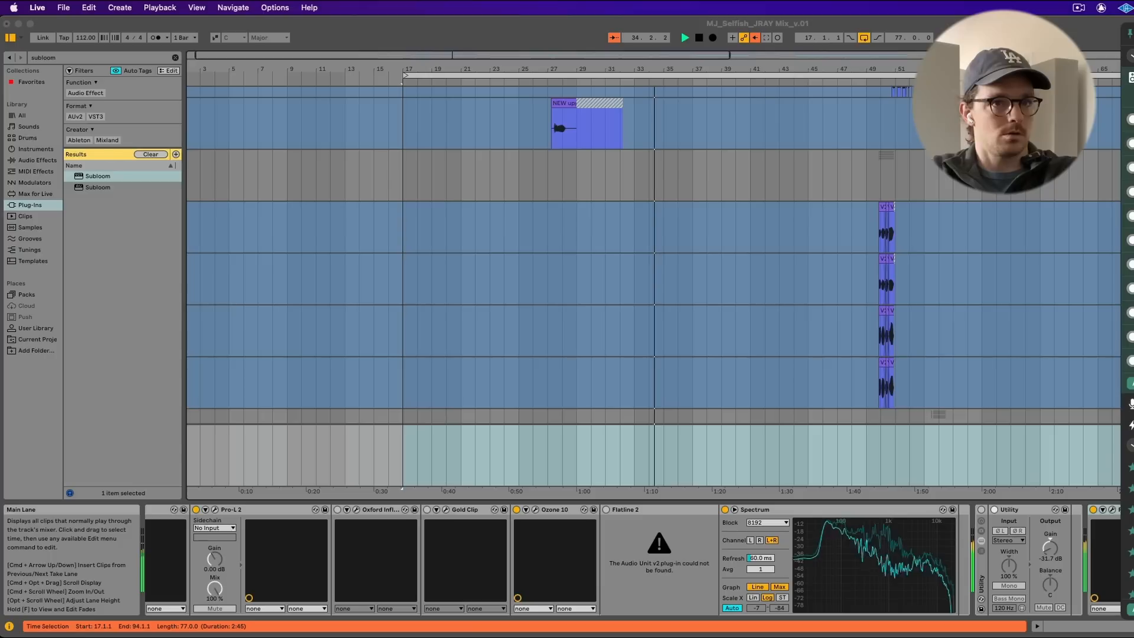
pyautogui.press('Escape')
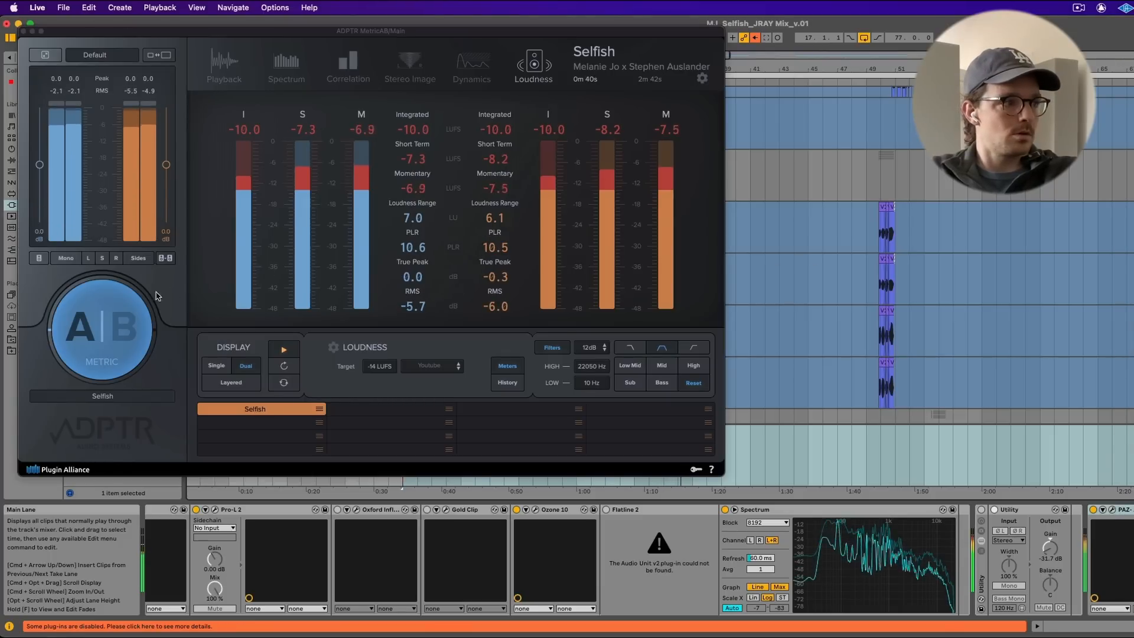
pyautogui.click(125, 322)
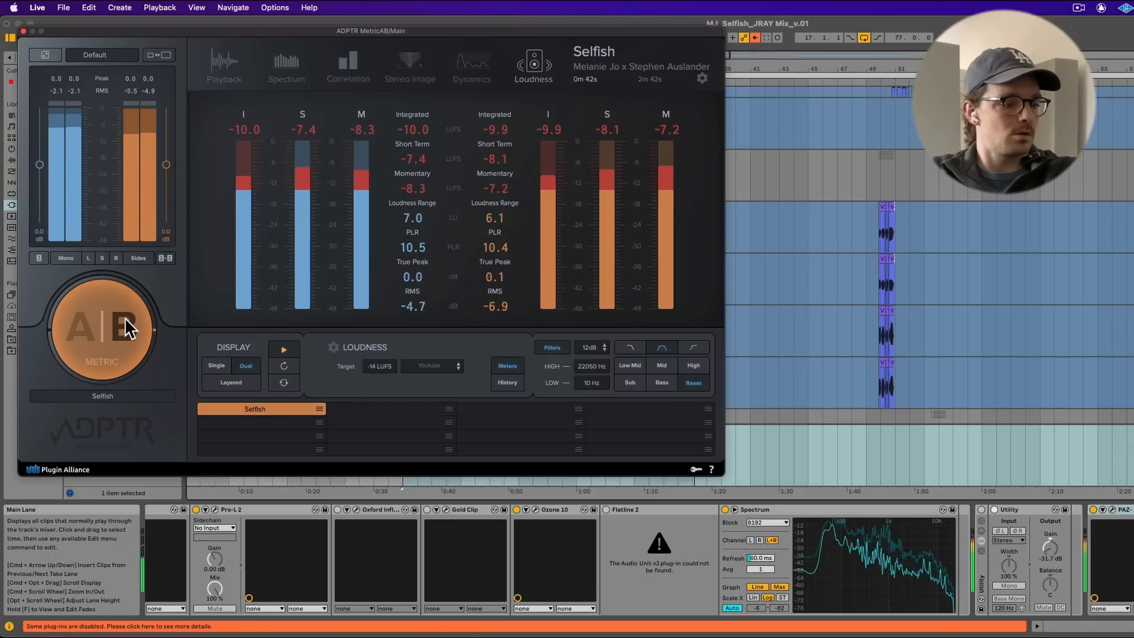
pyautogui.scroll(-3, 874, 157)
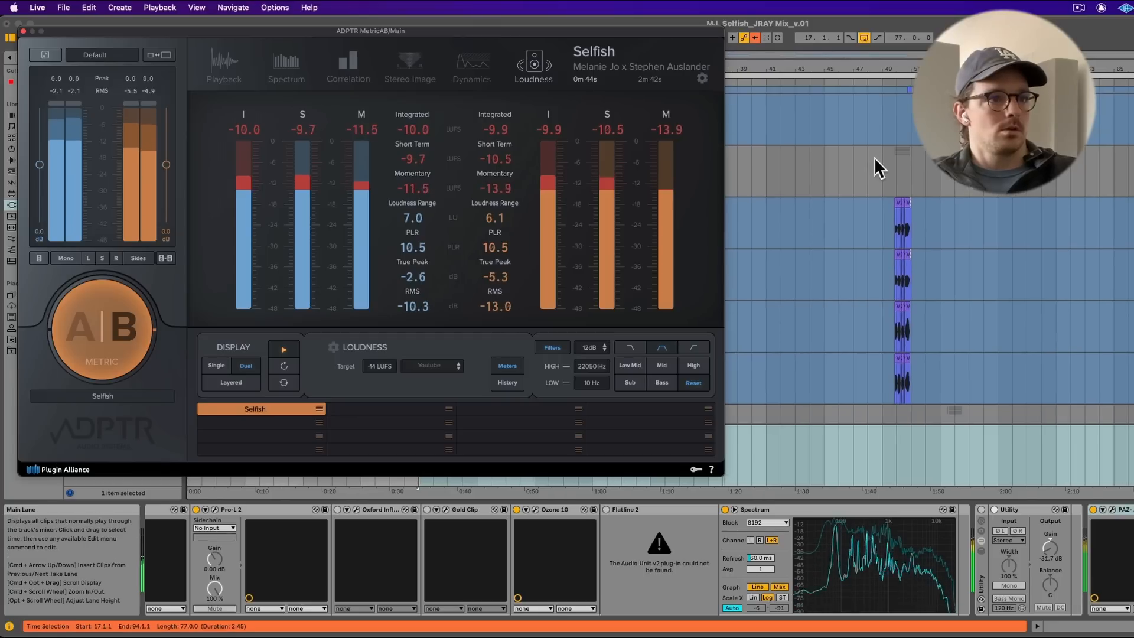
# - Play the song from bar 29 at a lower system volume and select the Main track
pyautogui.hscroll(6, 874, 157)
pyautogui.scroll(-3, 874, 157)
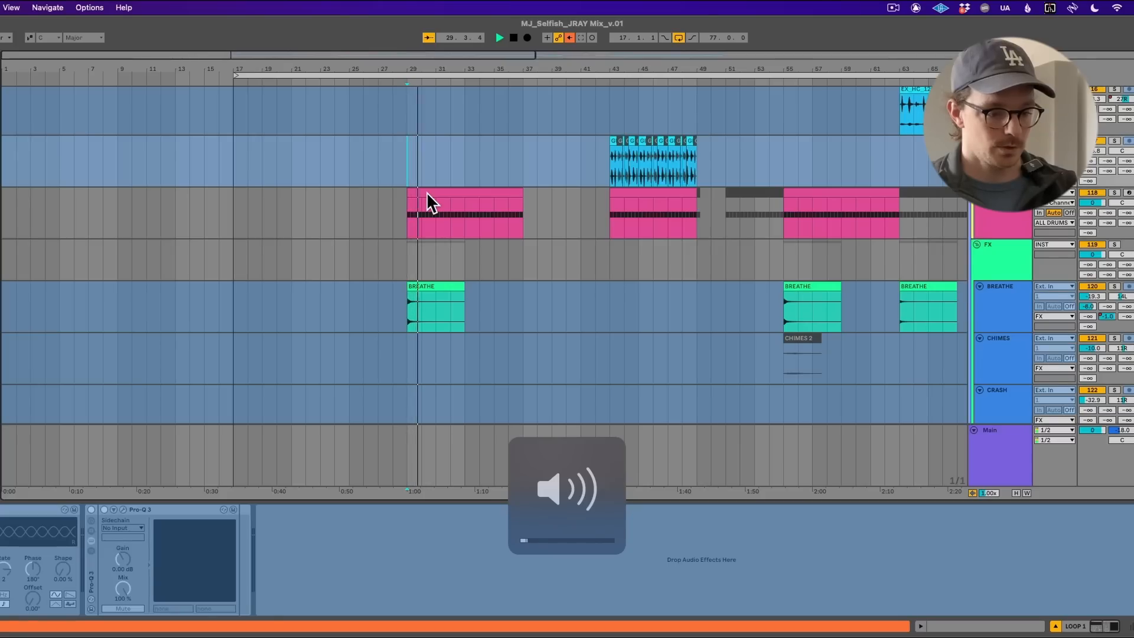
pyautogui.press('XF86AudioLowerVolume')
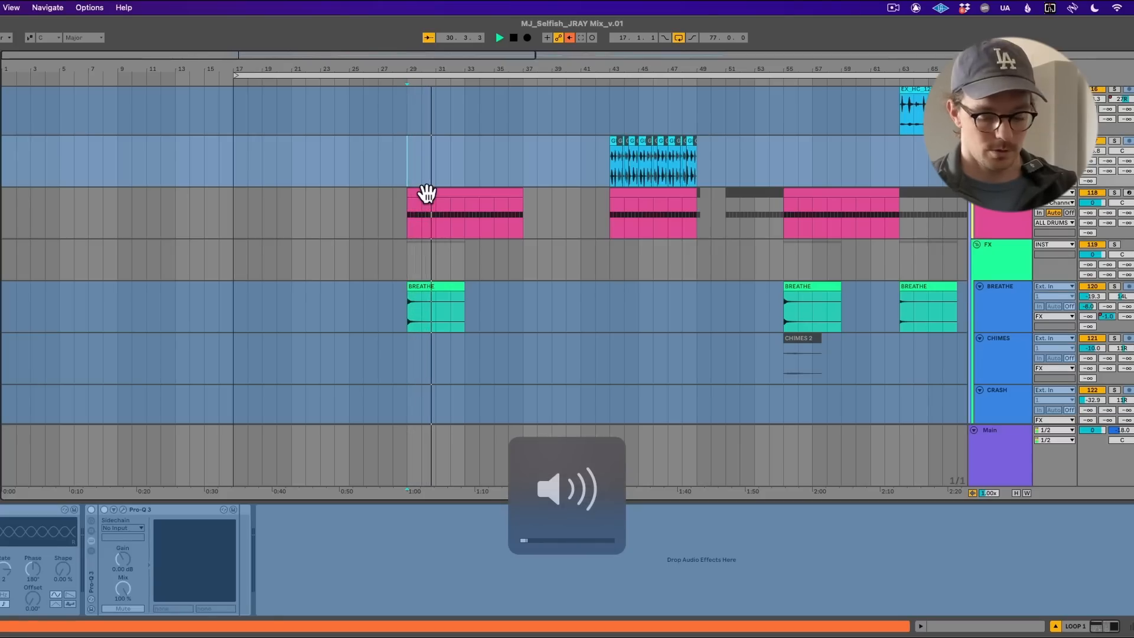
pyautogui.click(983, 452)
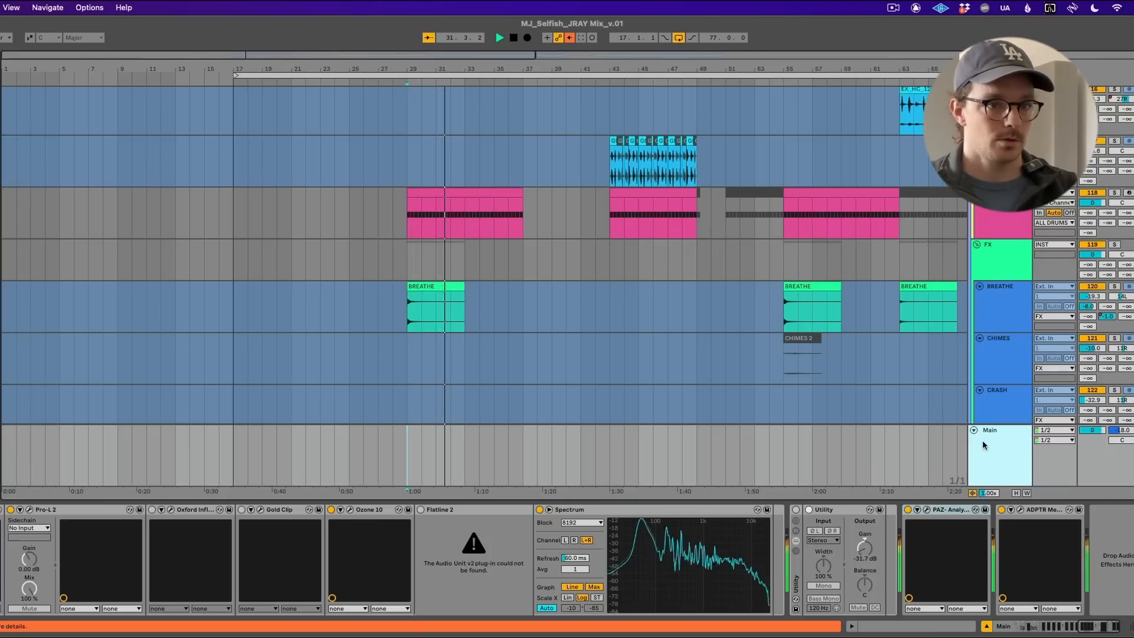
# - Try CLA MixHub ahead of MASTER STARTER 2 on the Main track, with its Analog option turned off
pyautogui.hscroll(-10, 165, 571)
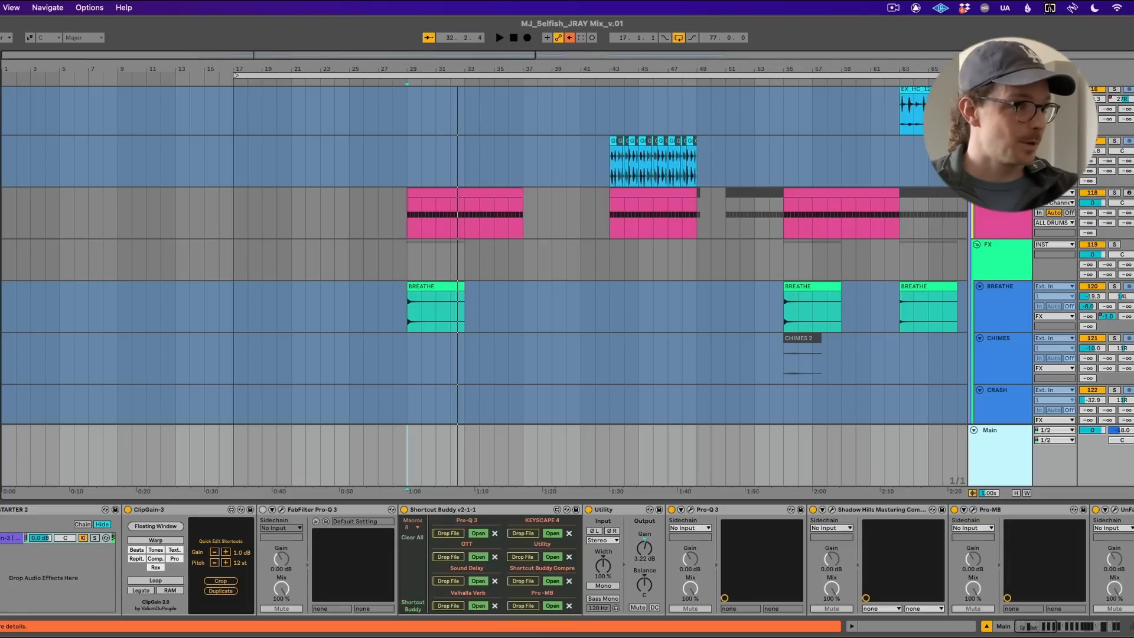
pyautogui.press('super+f')
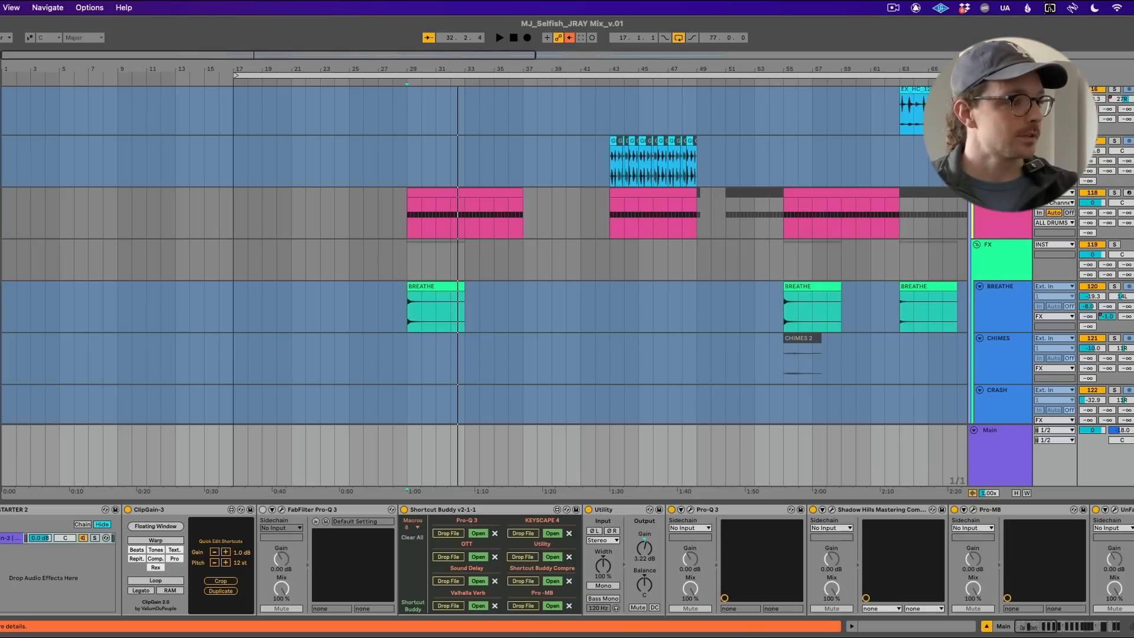
pyautogui.hscroll(-1, 567, 560)
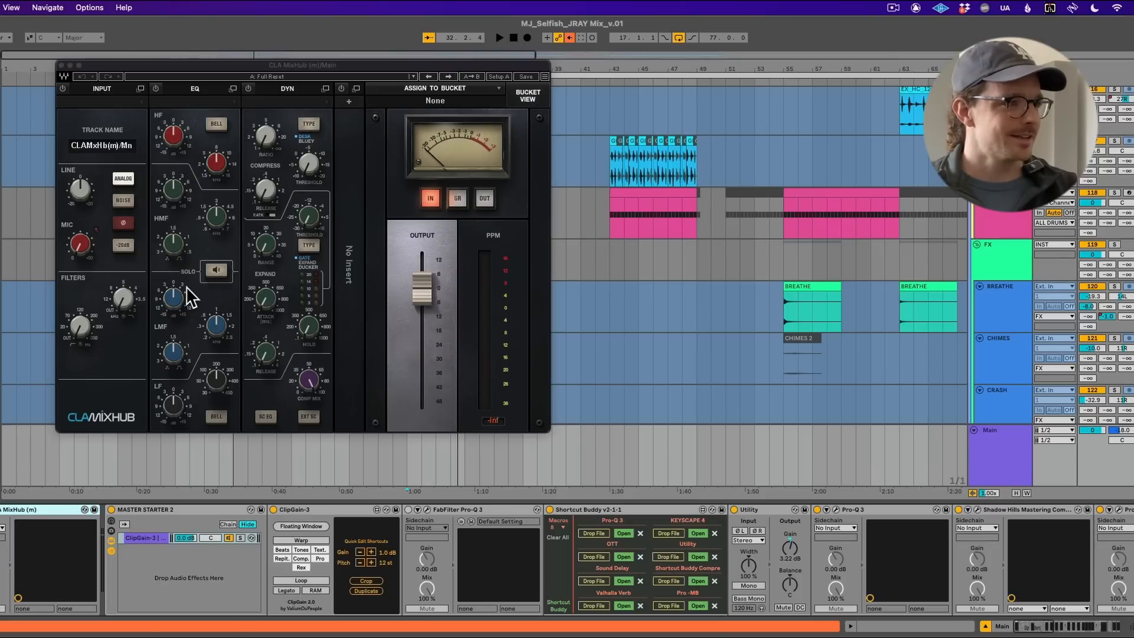
pyautogui.click(128, 187)
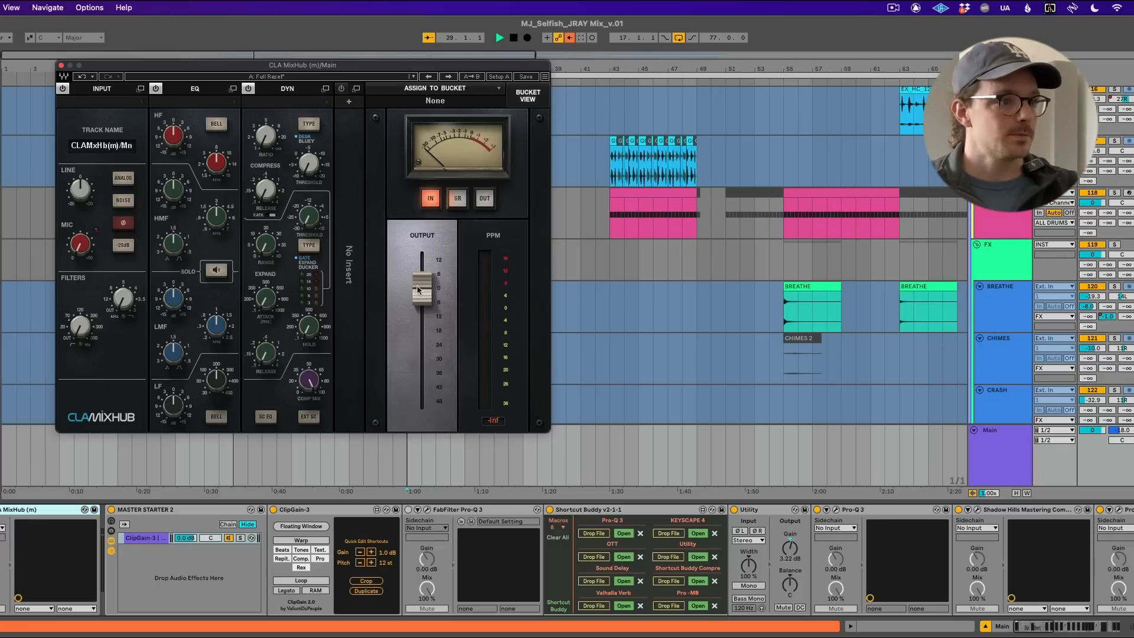
# - Test MixHub's output fader during playback from bar 29 and delete the plug-in from the Main chain
pyautogui.moveTo(417, 289)
pyautogui.mouseDown()
pyautogui.moveTo(418, 393)
pyautogui.moveTo(417, 266)
pyautogui.moveTo(417, 291)
pyautogui.mouseUp()
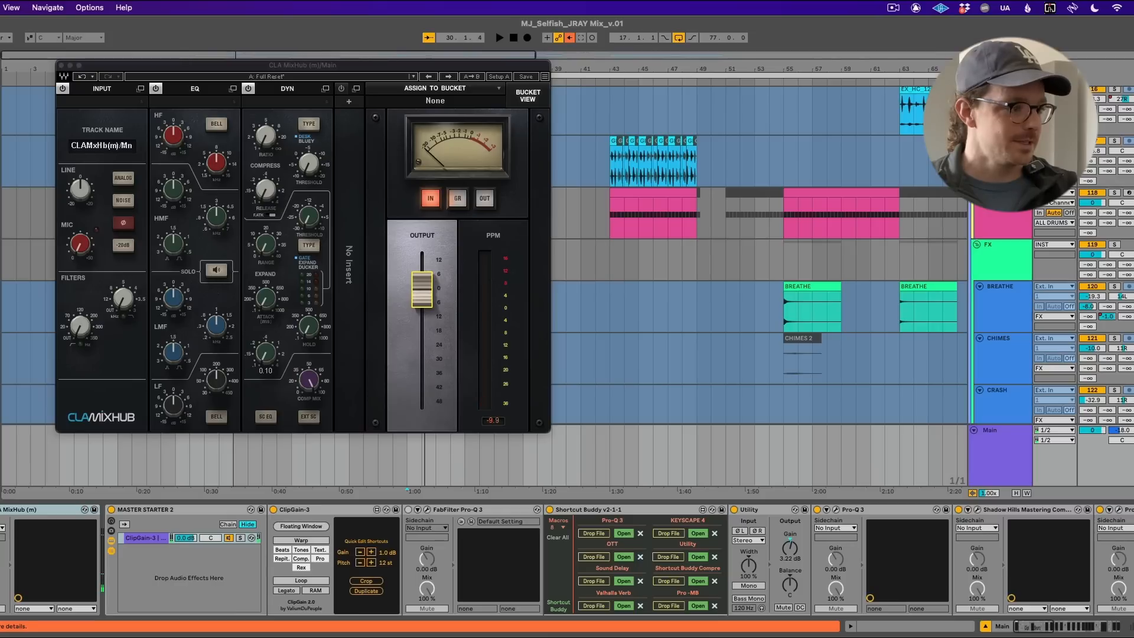
pyautogui.rightClick(54, 510)
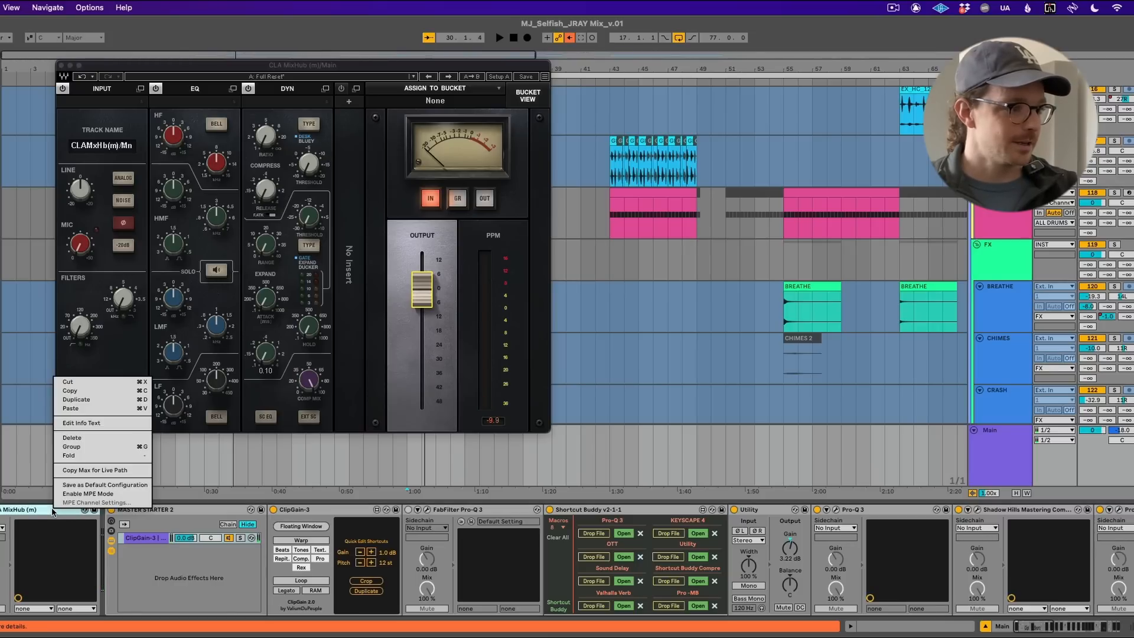
pyautogui.click(72, 438)
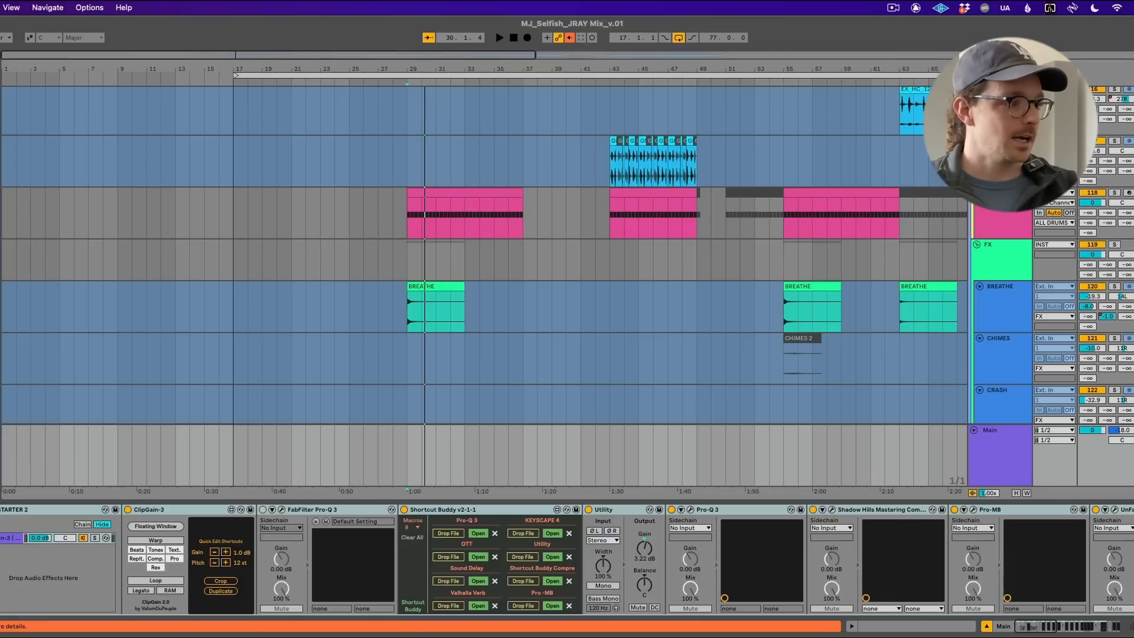
# - Insert FabFilter Pro-Q 3 ahead of MASTER STARTER 2 on the Main track and play from bar 29 at a raised system volume
pyautogui.hscroll(-1, 567, 559)
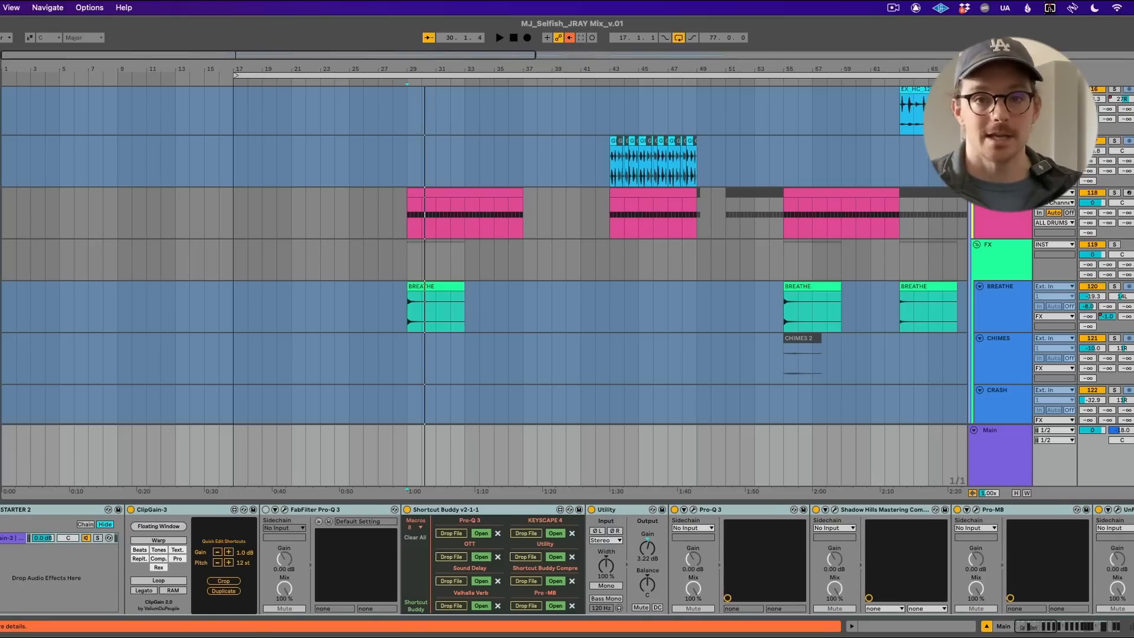
pyautogui.press('1')
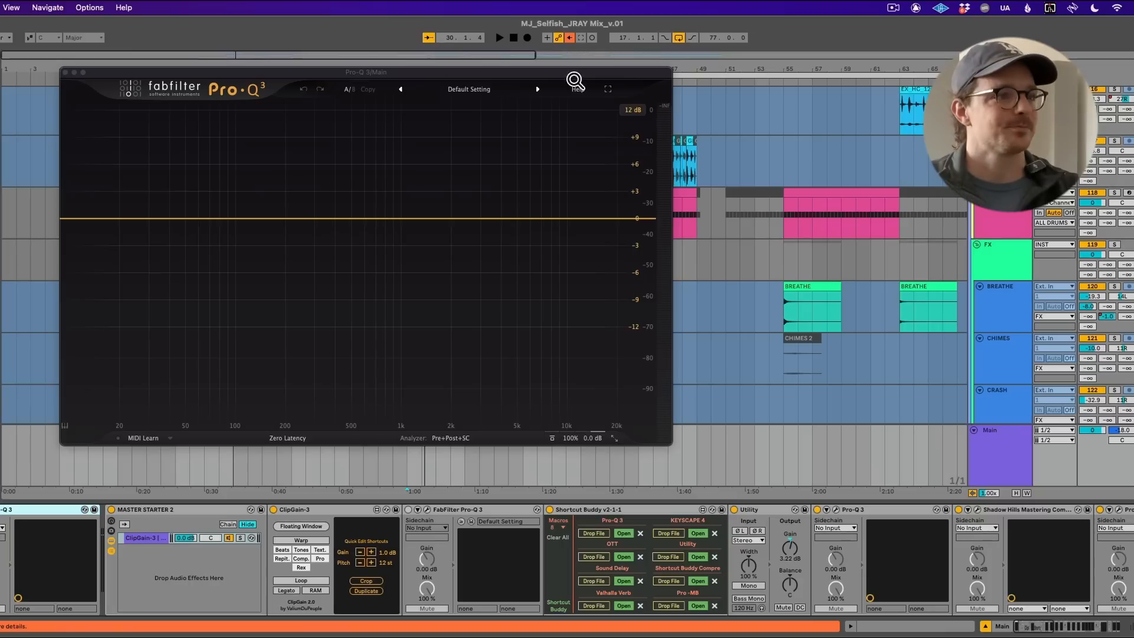
pyautogui.moveTo(593, 439)
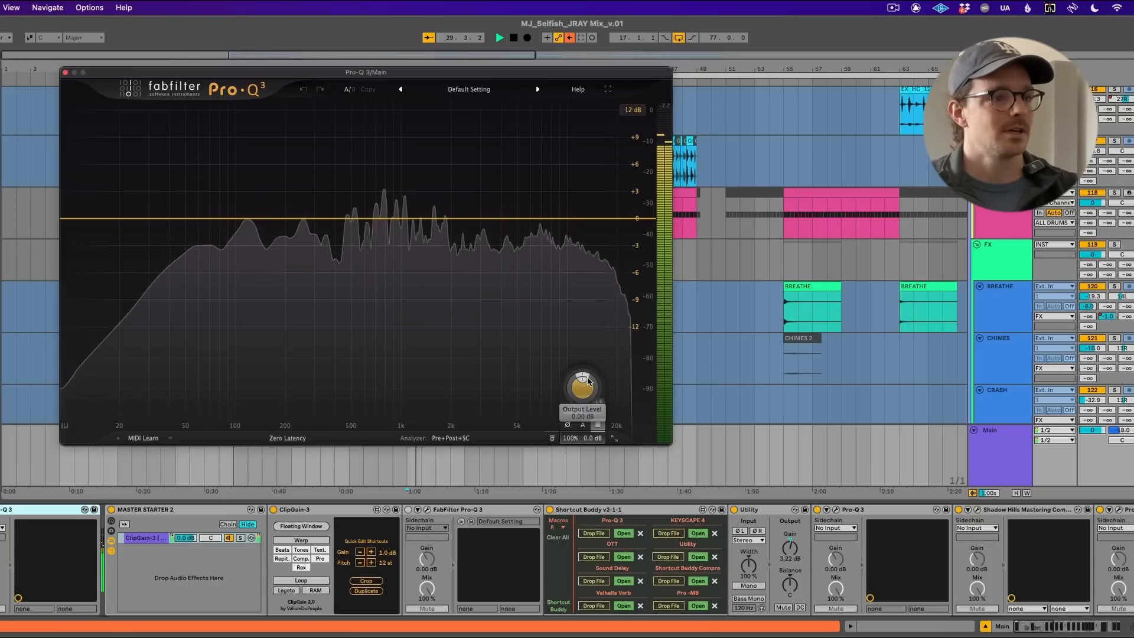
pyautogui.press('space')
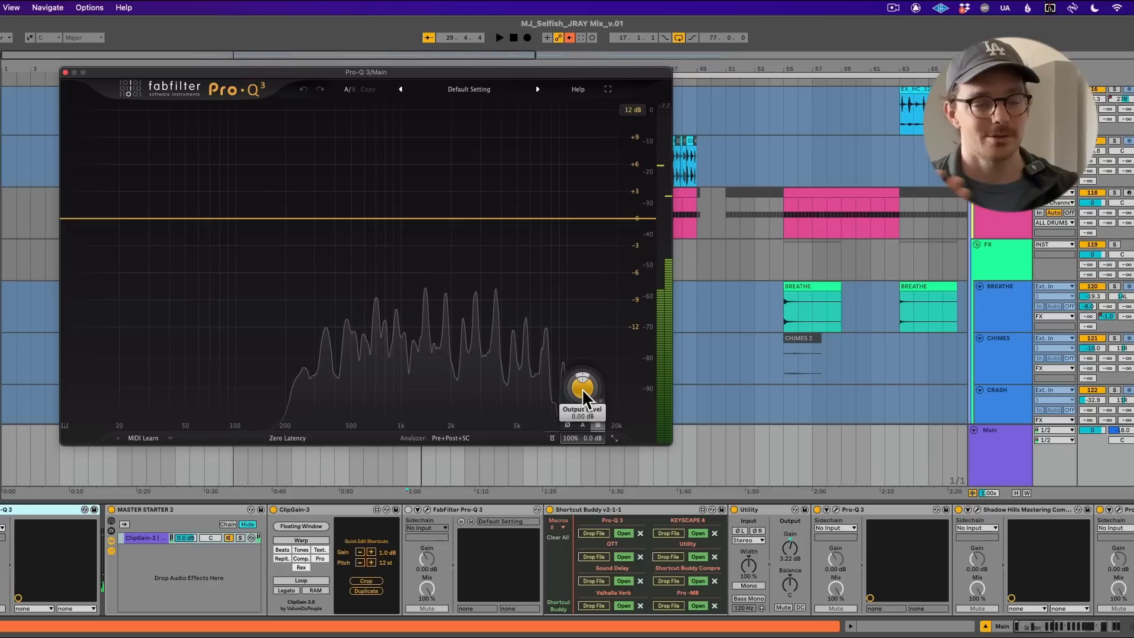
pyautogui.press('space')
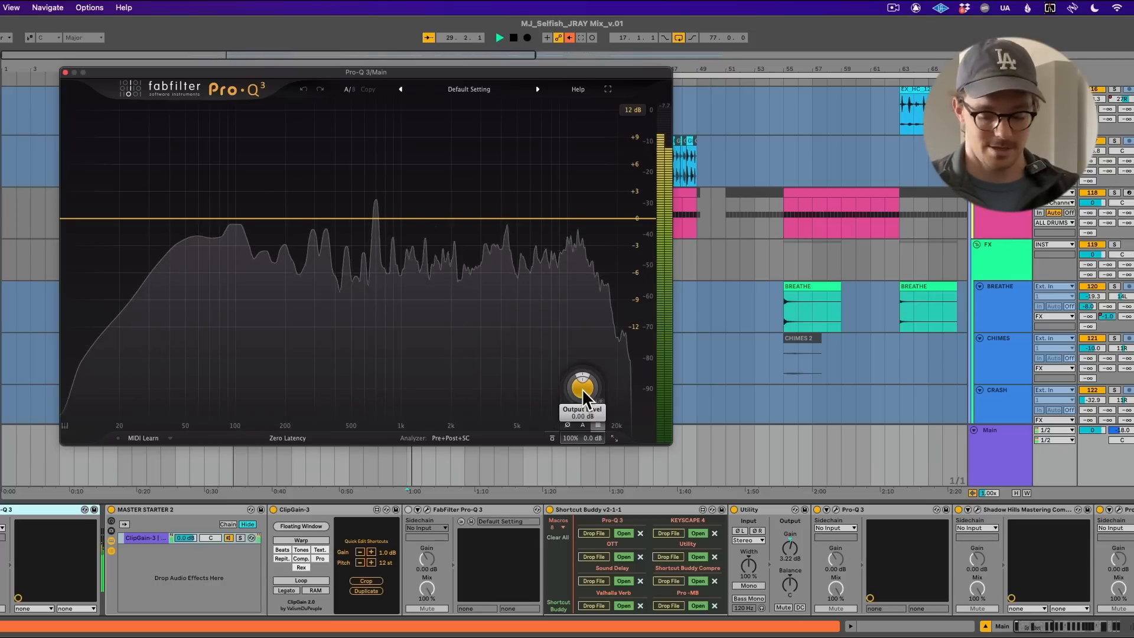
pyautogui.press('XF86AudioRaiseVolume')
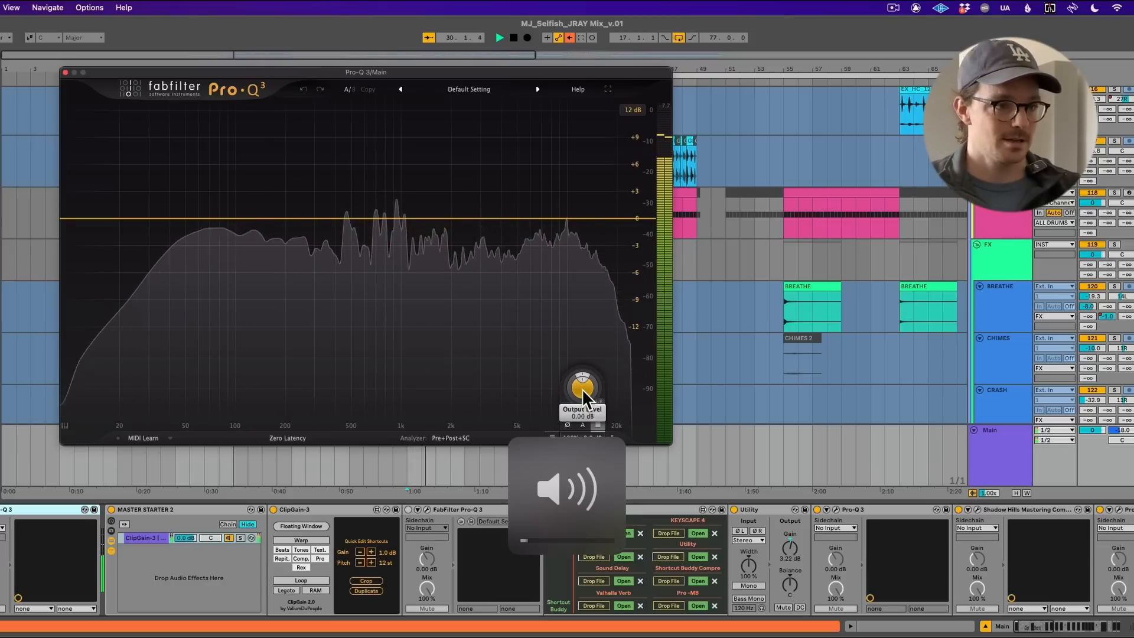
# - Test the new Pro-Q 3's output level at +36 dB and lower it to about -1.8 dB during playback
pyautogui.moveTo(582, 388); pyautogui.dragTo(604, 313)
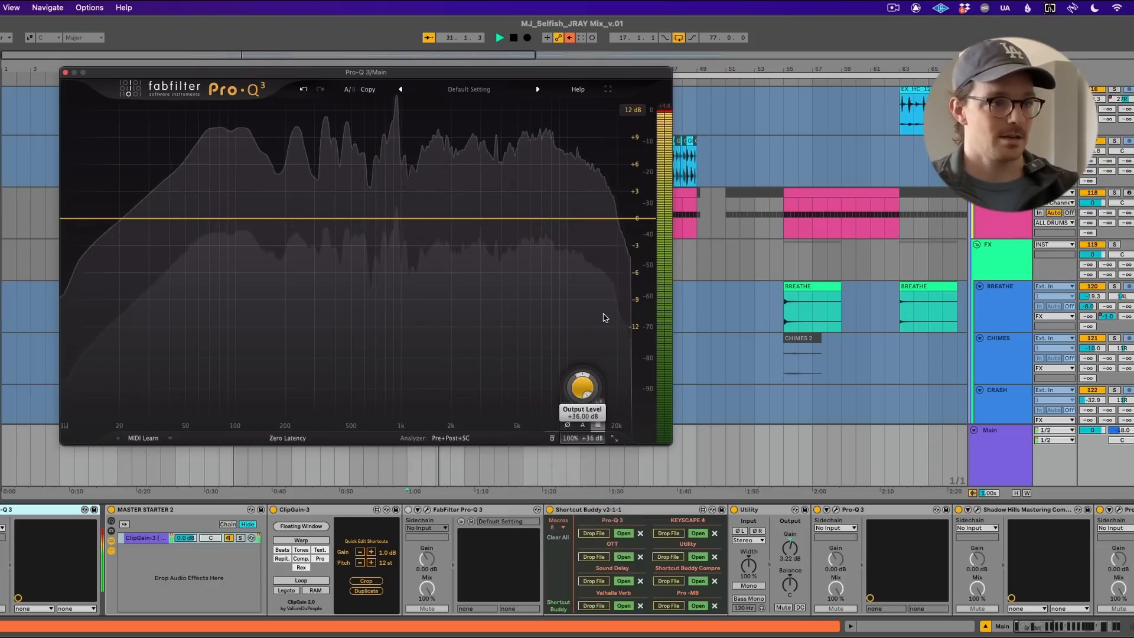
pyautogui.moveTo(579, 411); pyautogui.dragTo(572, 469)
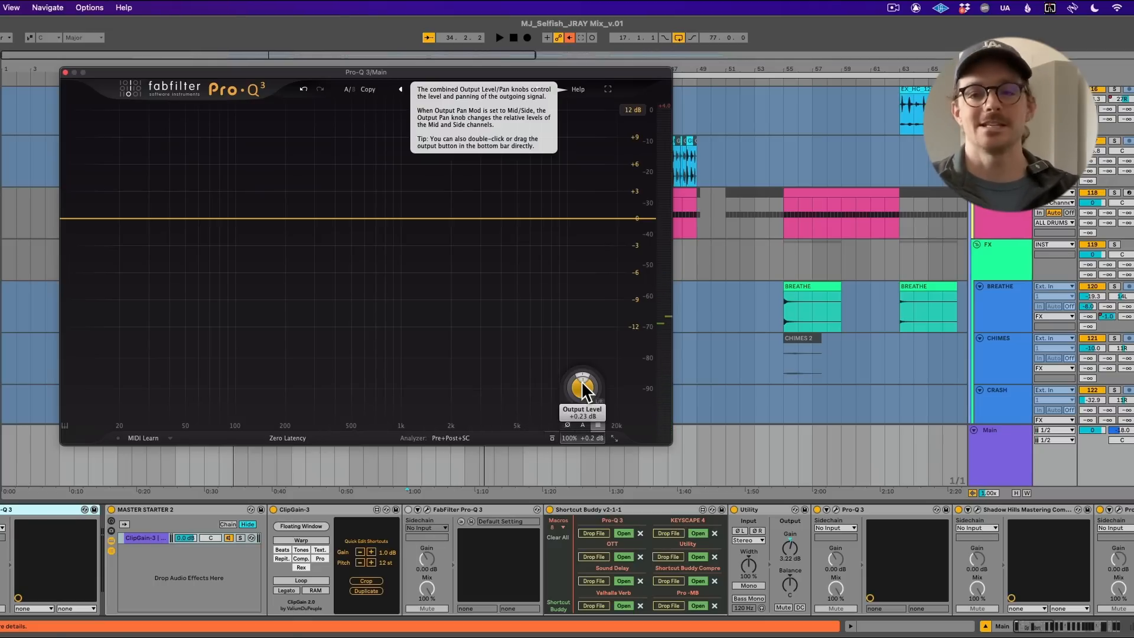
pyautogui.moveTo(581, 381); pyautogui.dragTo(579, 398)
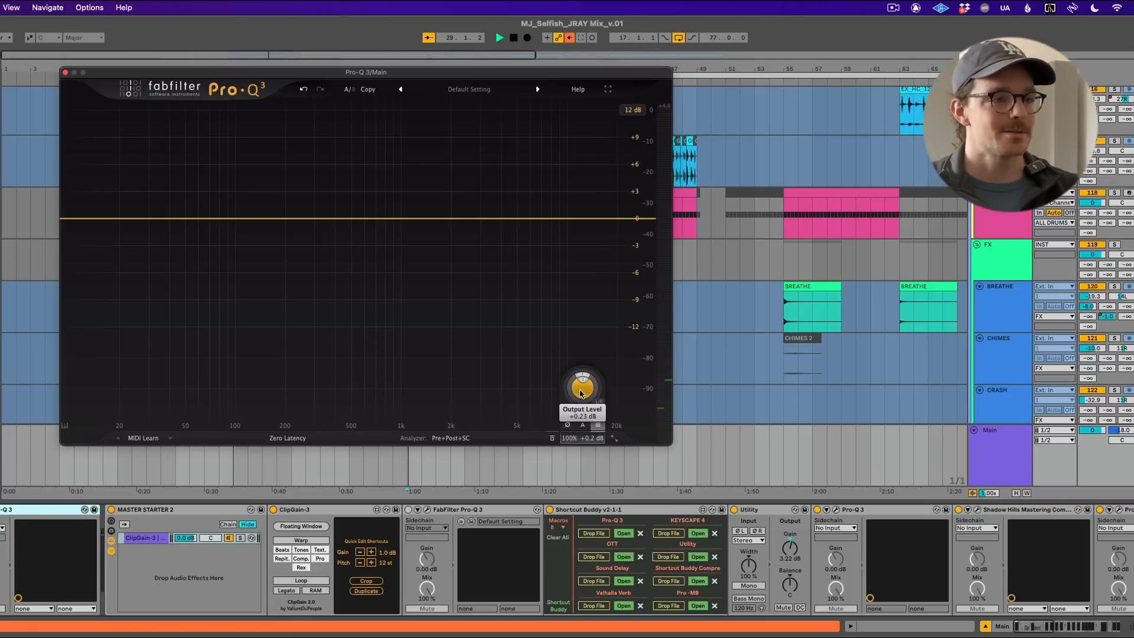
pyautogui.press('space')
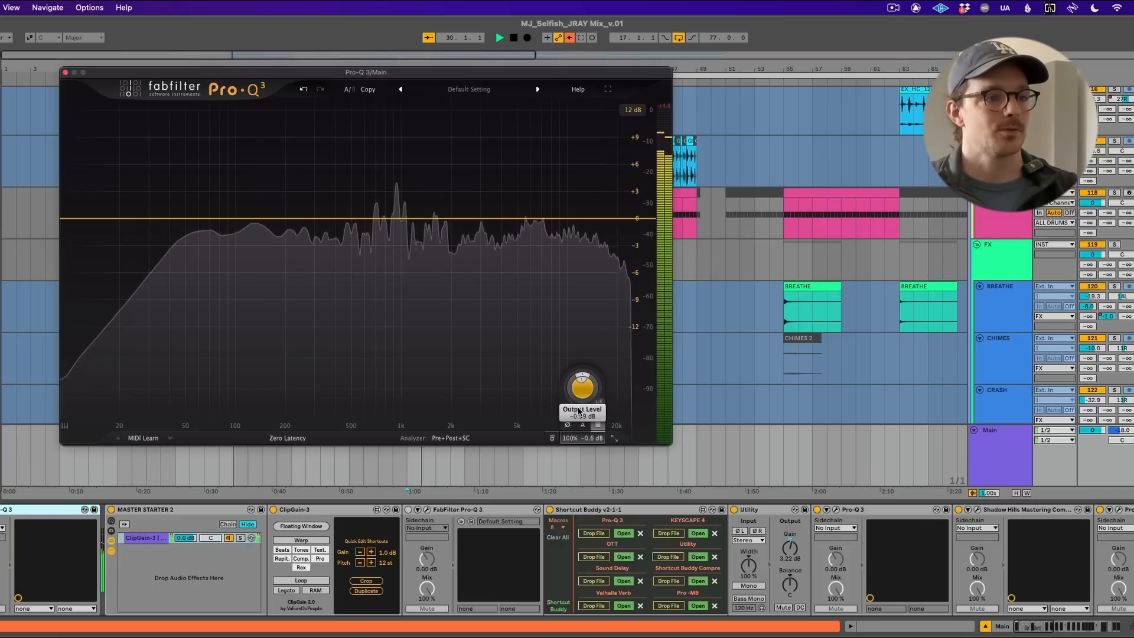
pyautogui.moveTo(579, 417); pyautogui.dragTo(577, 431)
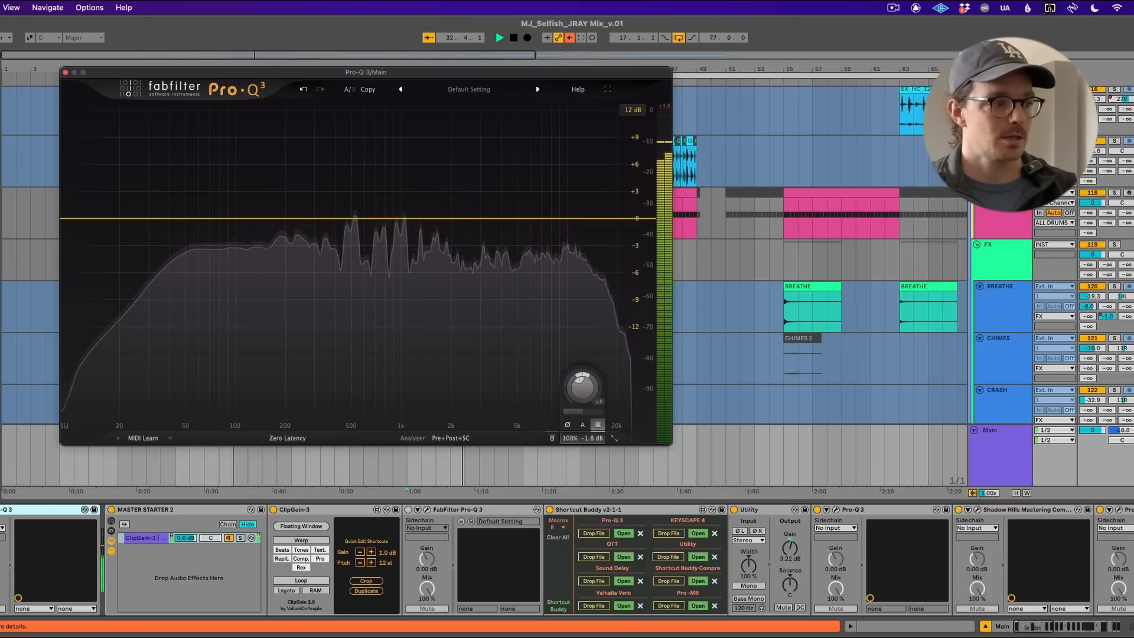
# - Audition Pro-Q 3's output level at -4.5 dB and 0 dB, settle on about -1.1 dB, and close the plug-in window
pyautogui.press('space')
pyautogui.press('space')
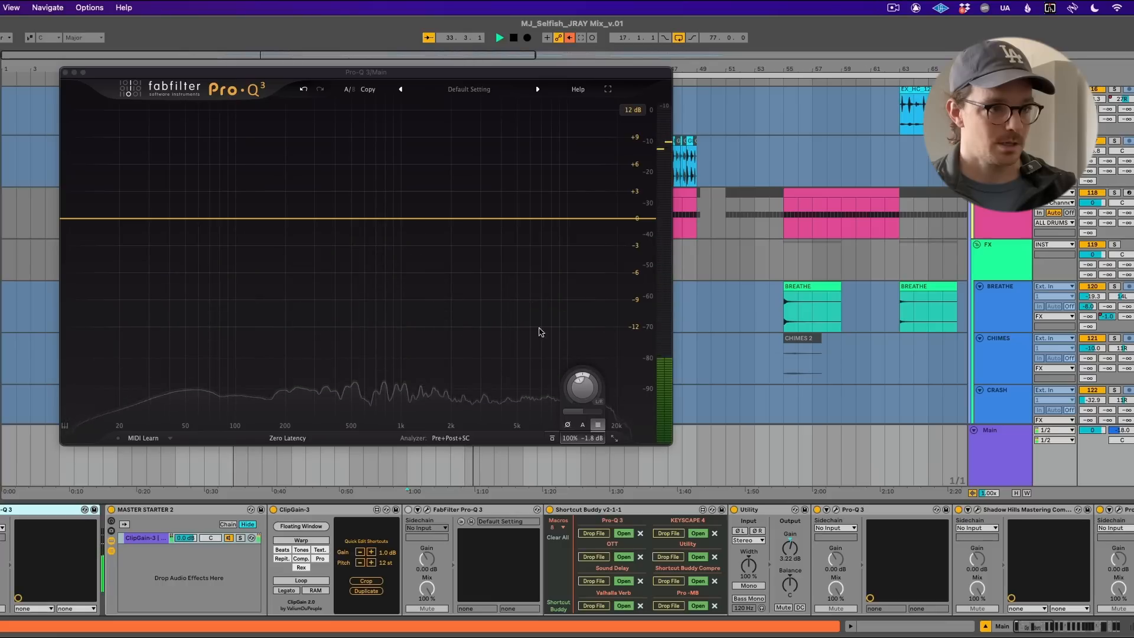
pyautogui.press('space')
pyautogui.moveTo(585, 387)
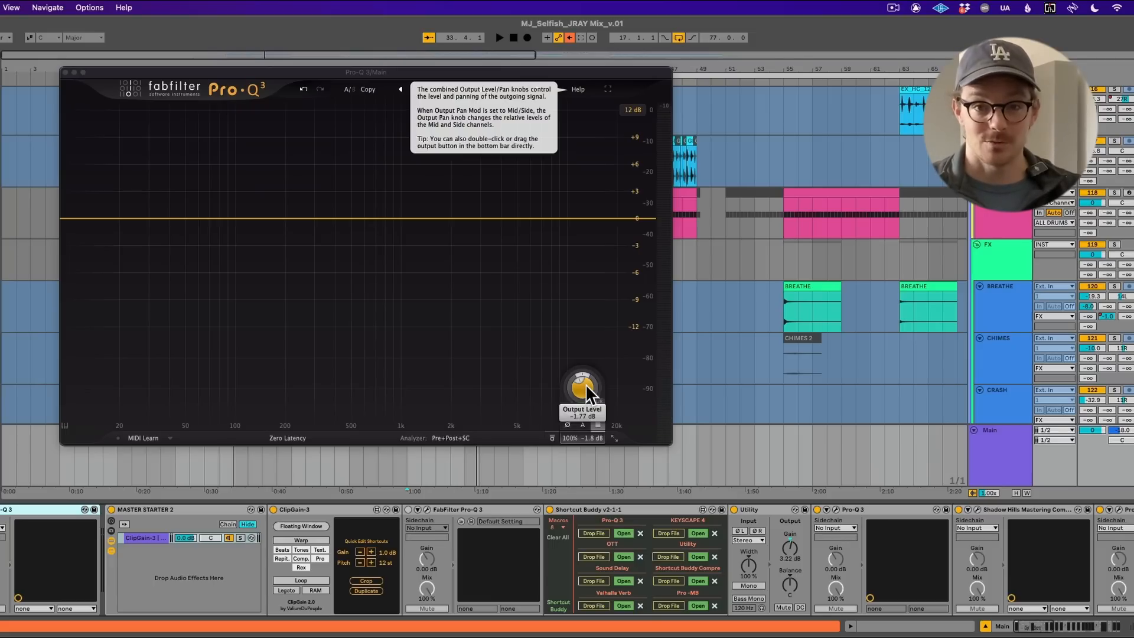
pyautogui.press('space')
pyautogui.moveTo(586, 384); pyautogui.dragTo(579, 417)
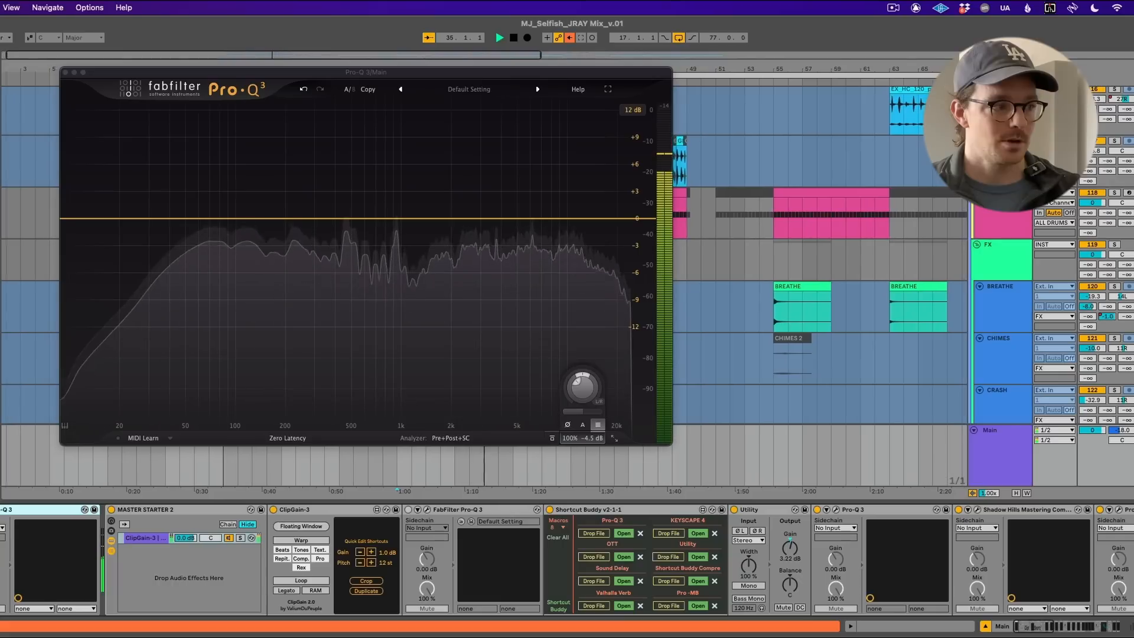
pyautogui.moveTo(584, 390); pyautogui.dragTo(587, 368)
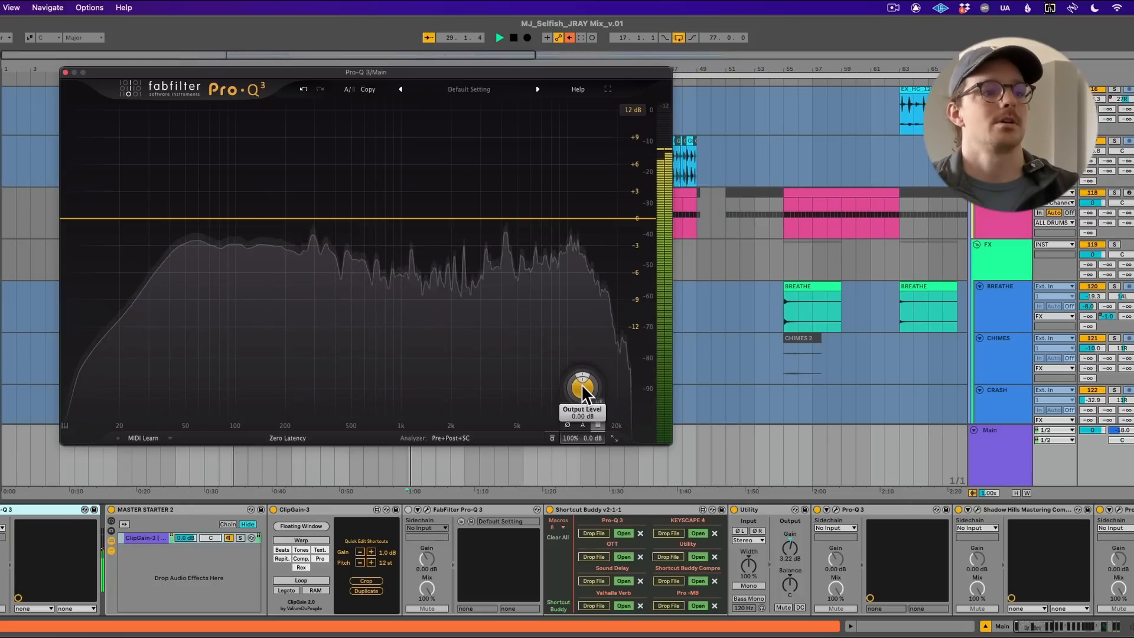
pyautogui.moveTo(582, 385); pyautogui.dragTo(591, 356)
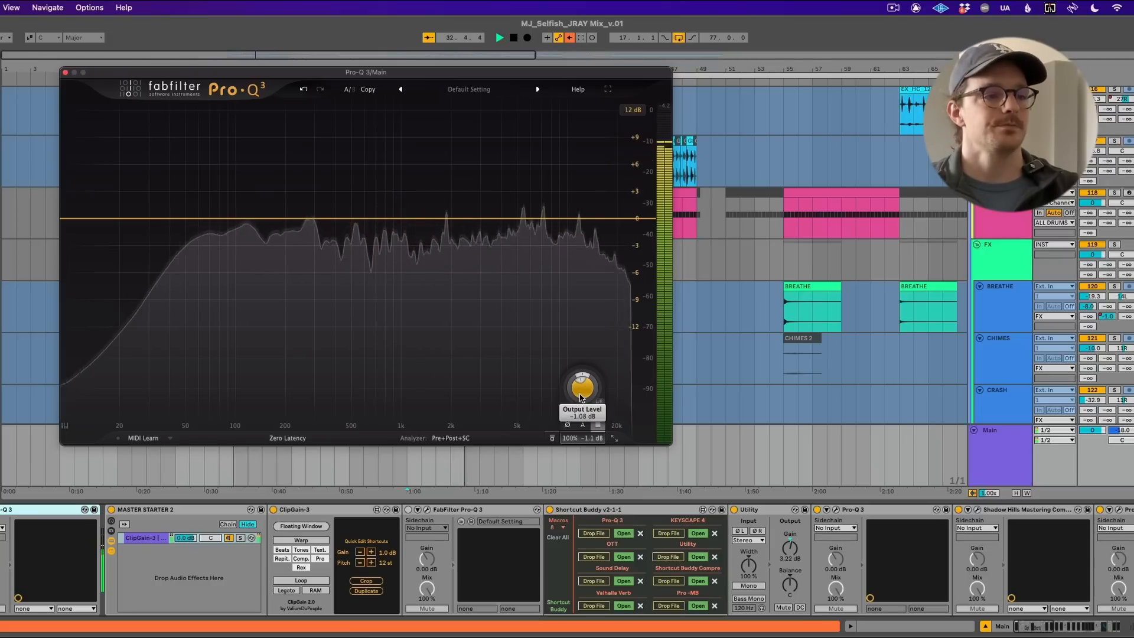
pyautogui.click(65, 72)
# - Compare the mix's loudness with the Selfish reference in Metric AB during playback from bar 29
pyautogui.hscroll(10, 519, 539)
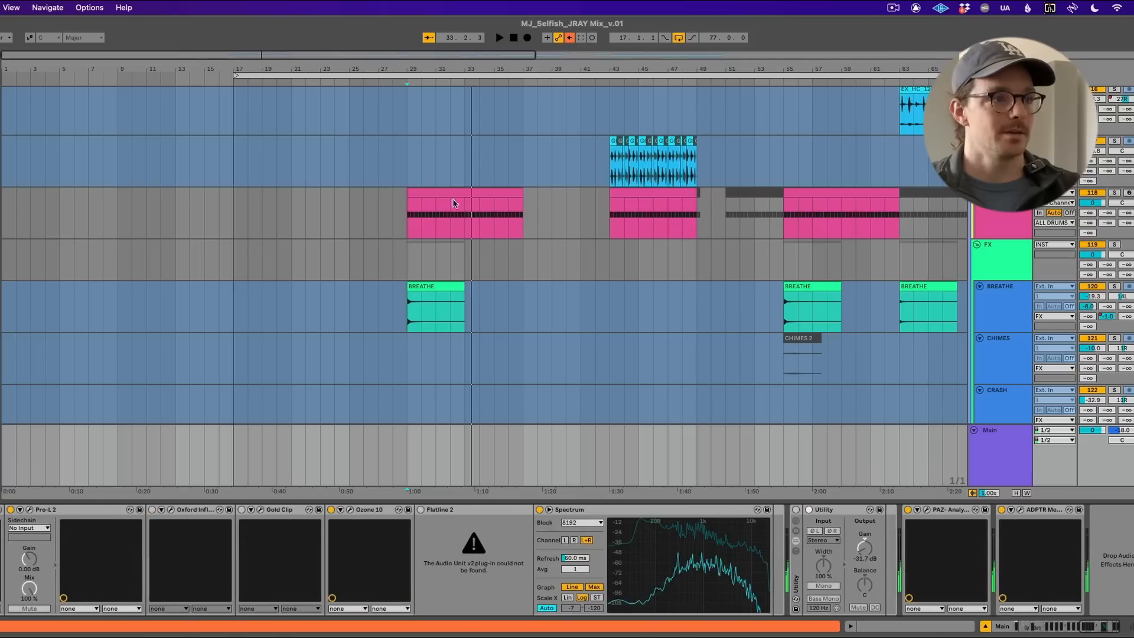
pyautogui.press('space')
pyautogui.click(1020, 509)
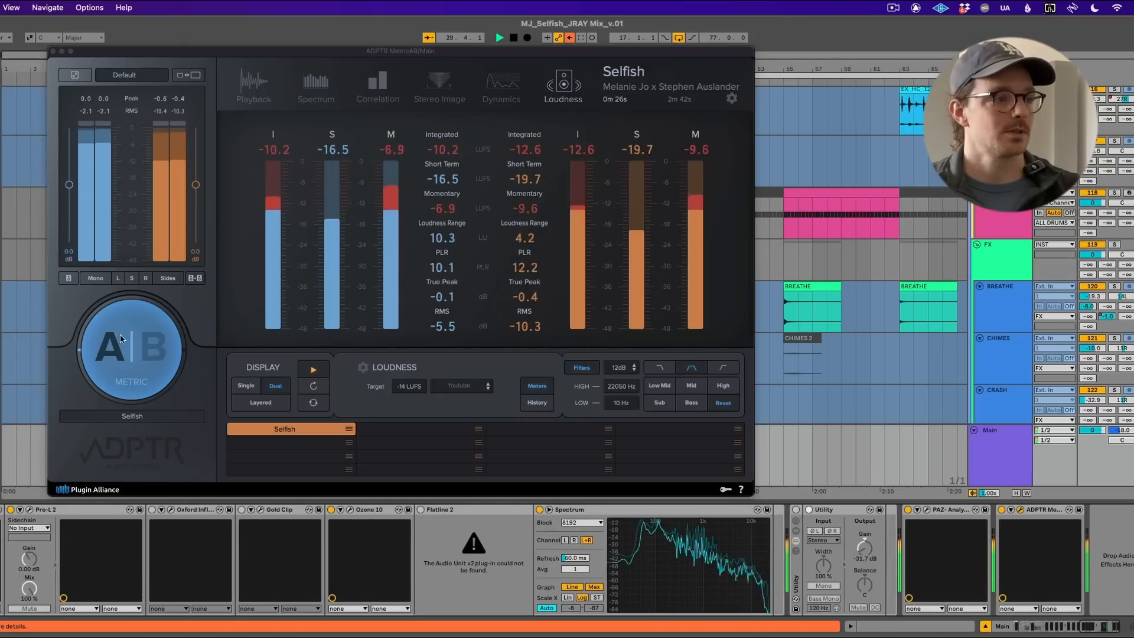
pyautogui.click(109, 341)
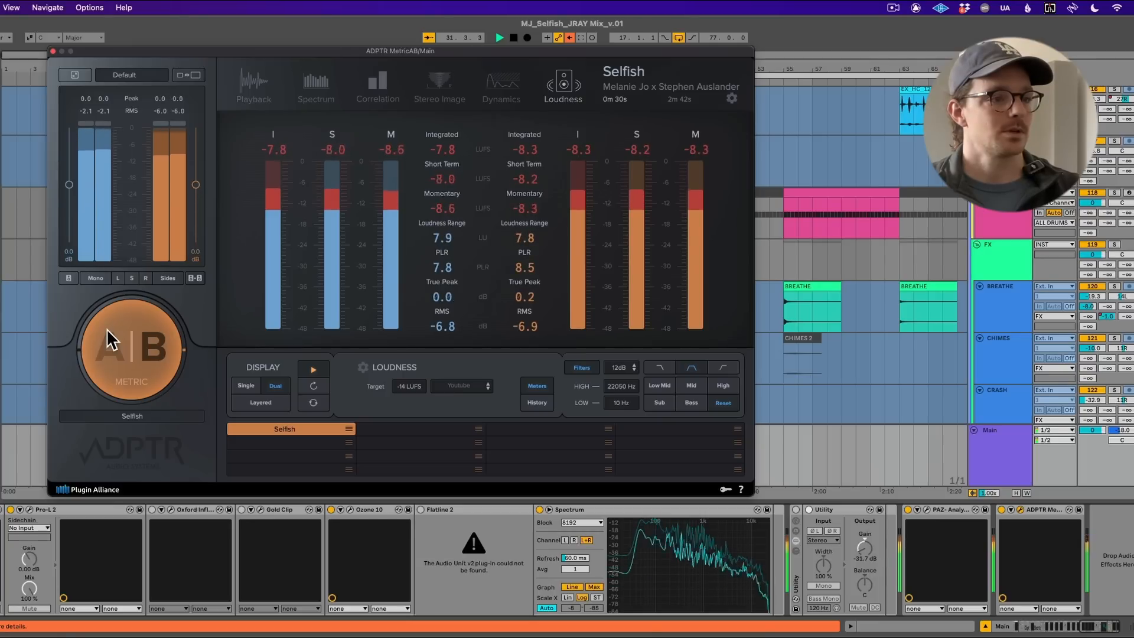
pyautogui.click(110, 341)
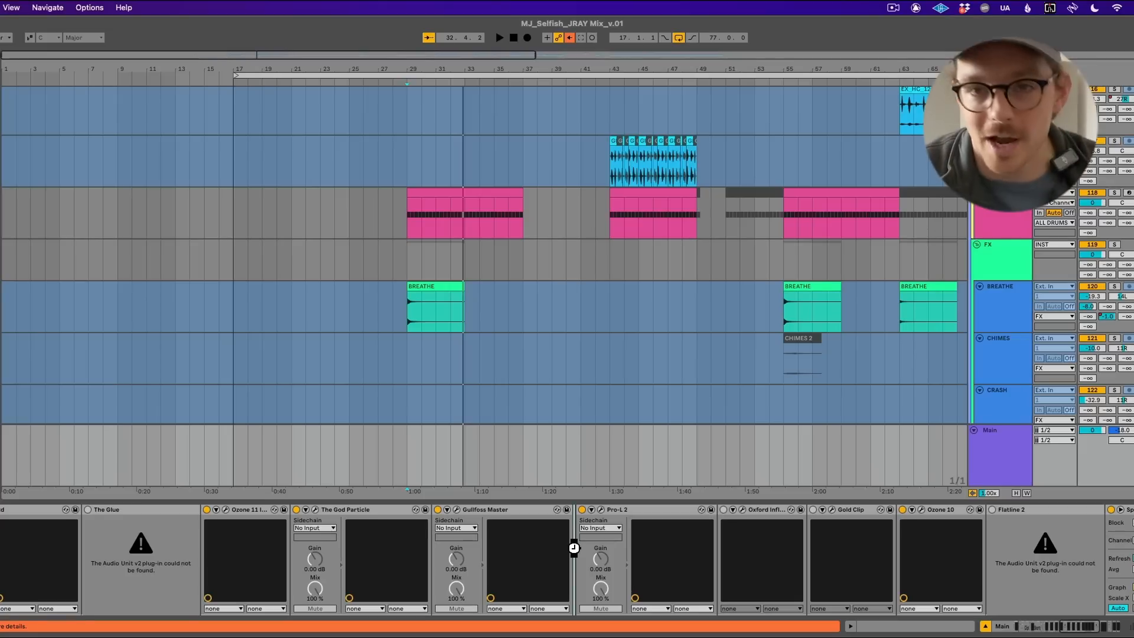
# - Insert Spectre between Gullfoss Master and Pro-L 2 on the Main track, boosting its high shelf 5.32 dB at 10.13 kHz in Warm mode
pyautogui.moveTo(570, 543); pyautogui.dragTo(570, 543)
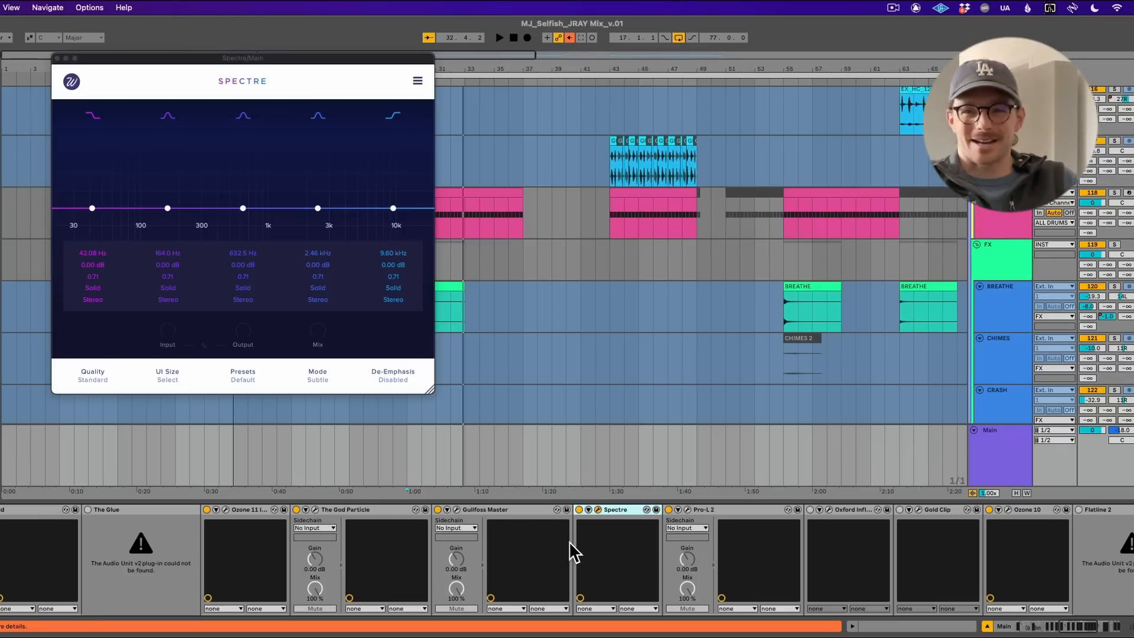
pyautogui.press('space')
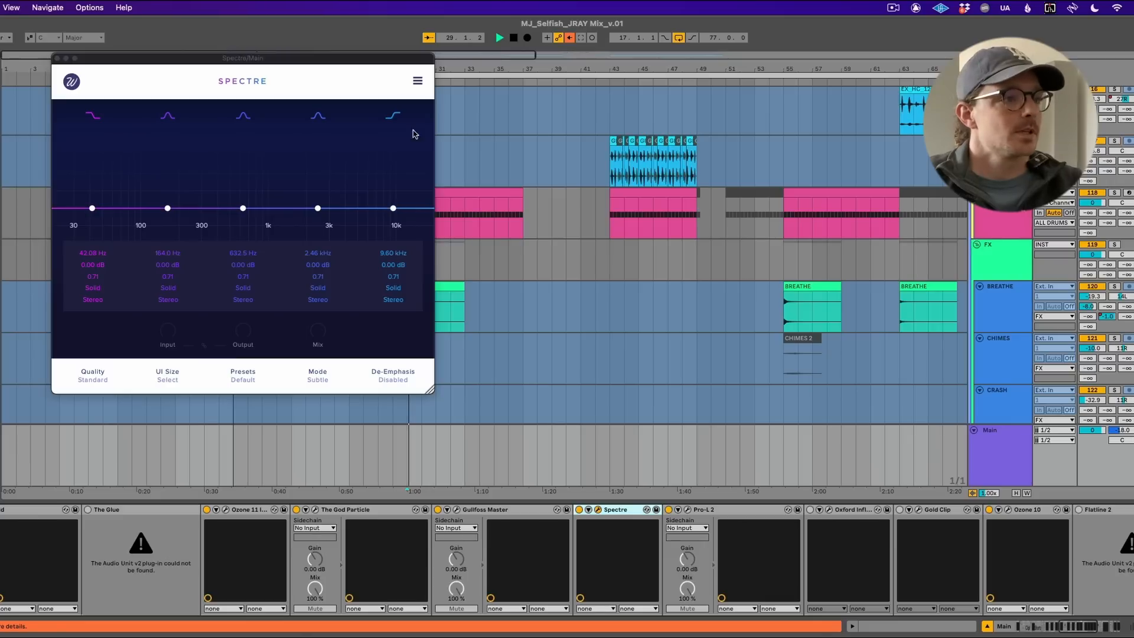
pyautogui.moveTo(392, 208); pyautogui.dragTo(396, 177)
pyautogui.press('space')
pyautogui.click(394, 289)
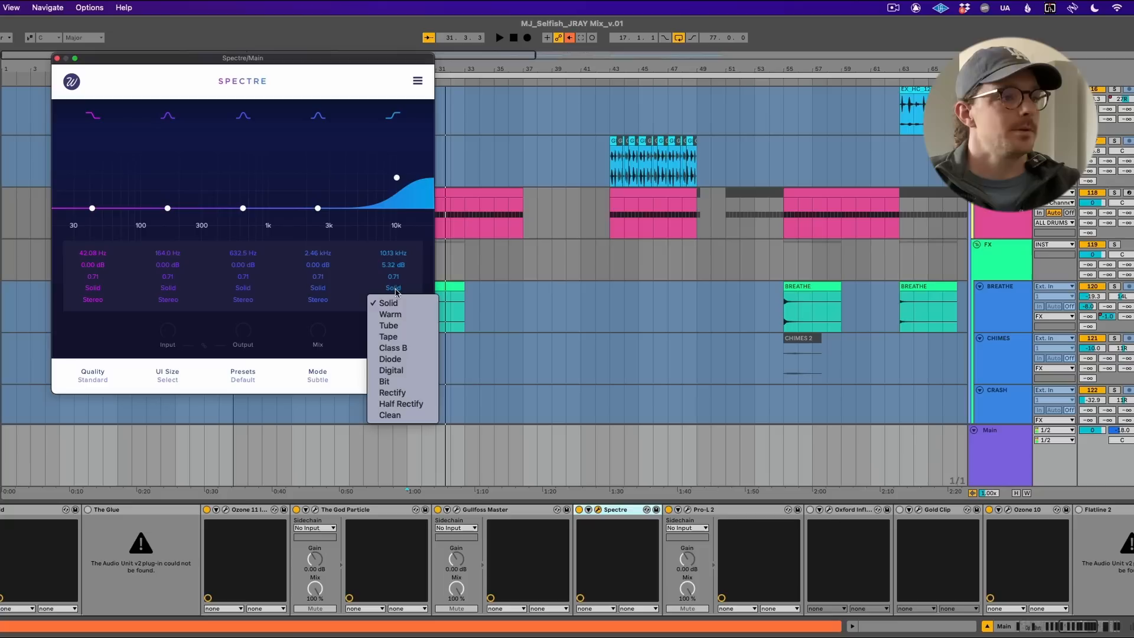
pyautogui.click(390, 314)
# - Retune Spectre's high shelf by ear to about 1.4 dB at 7.6 kHz and close the plug-in
pyautogui.press('space')
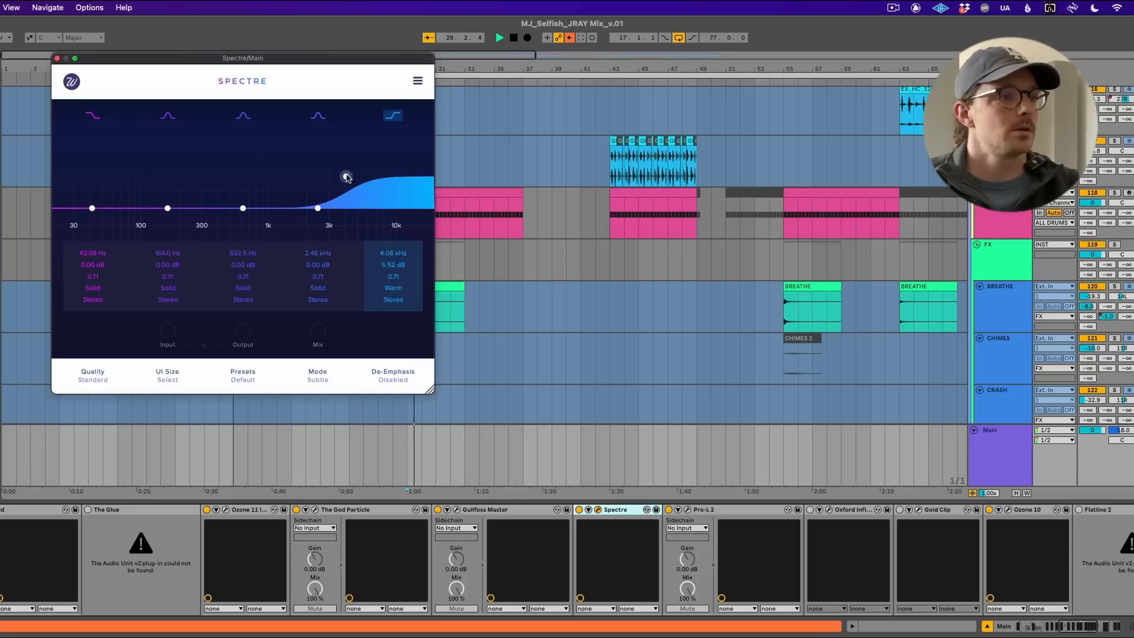
pyautogui.moveTo(317, 189); pyautogui.dragTo(375, 186)
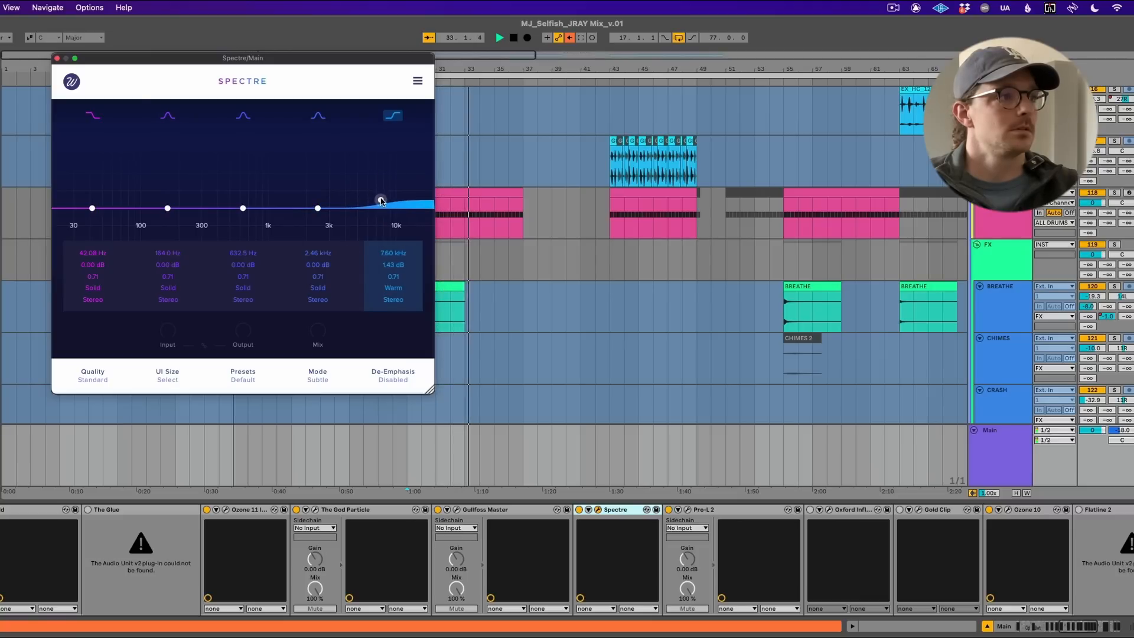
pyautogui.click(57, 59)
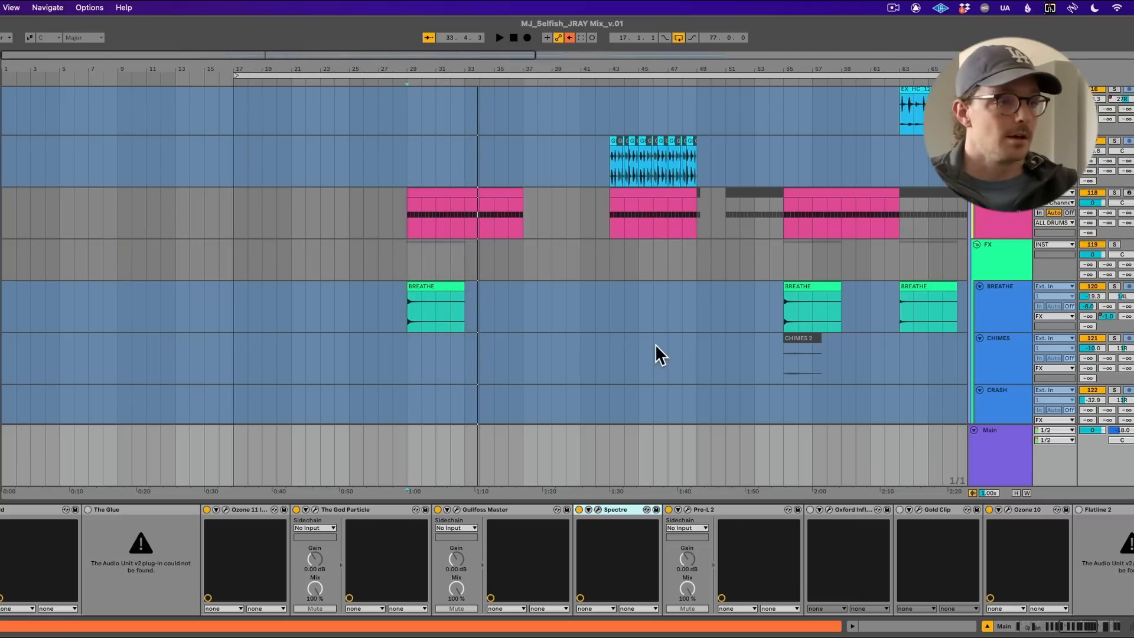
# - Locate the SHAKER track among the hi-hats and play it soloed from bar 29
pyautogui.scroll(20, 655, 344)
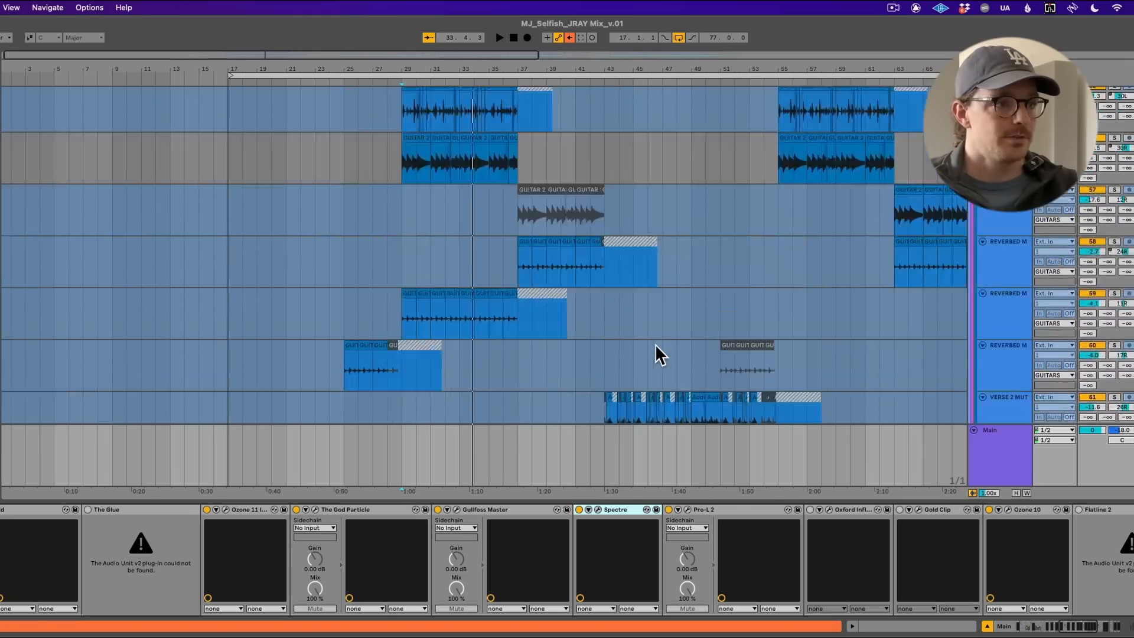
pyautogui.scroll(-20, 654, 344)
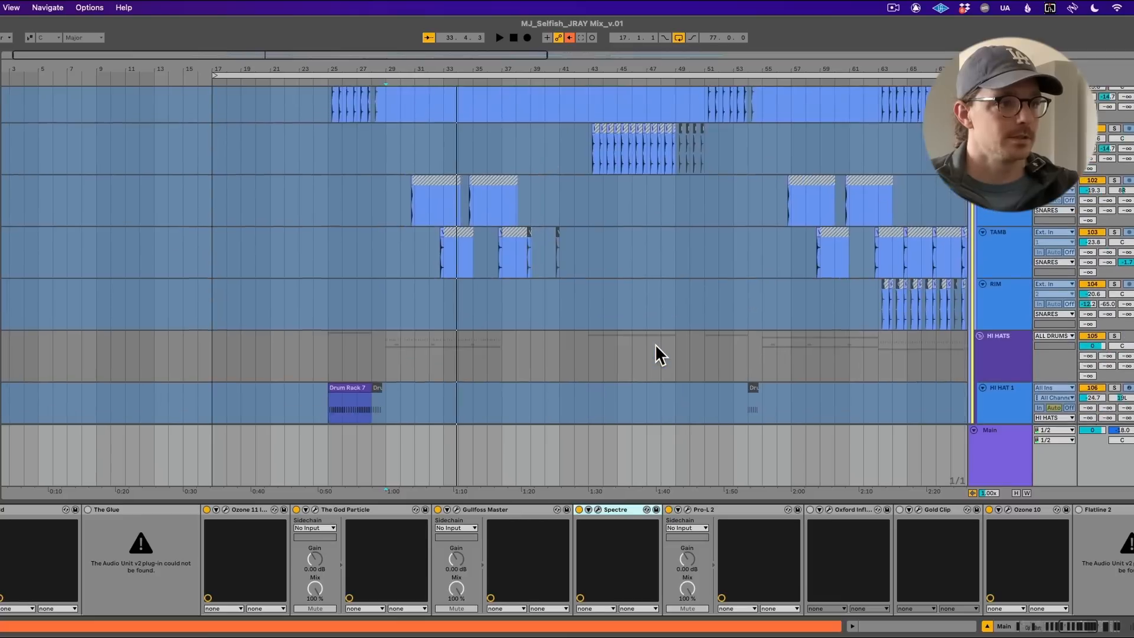
pyautogui.scroll(-5, 655, 343)
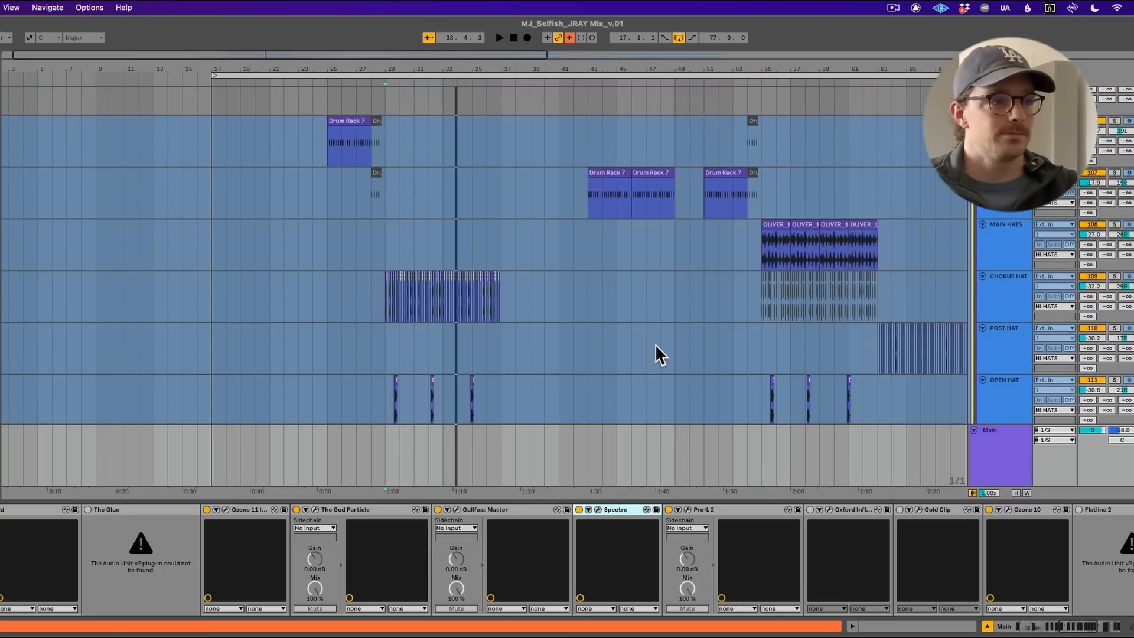
pyautogui.scroll(-5, 654, 344)
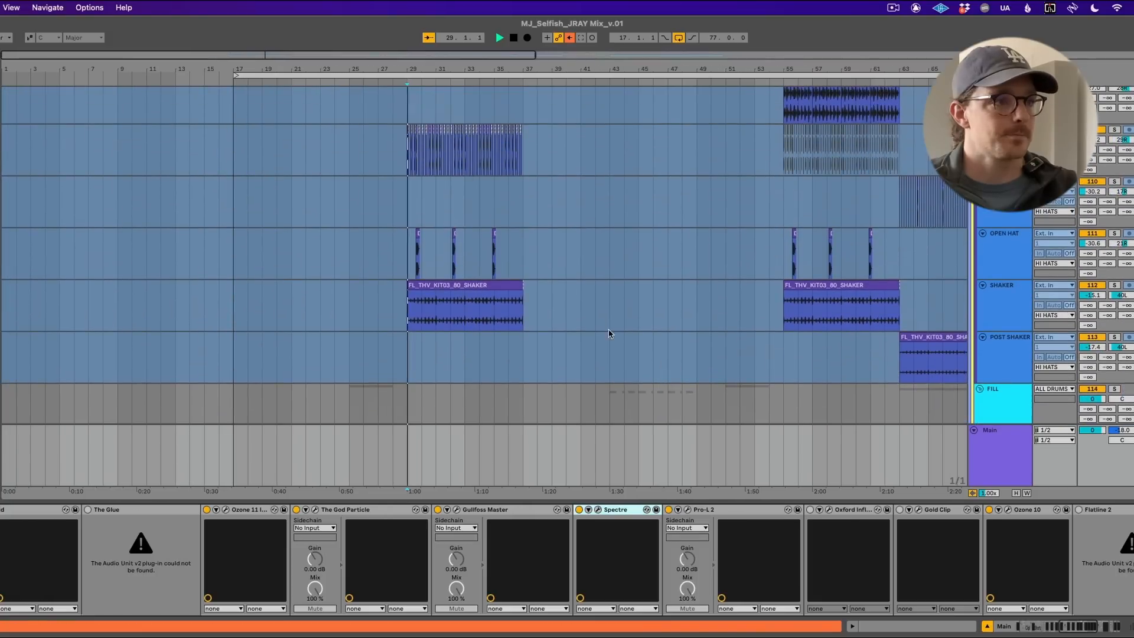
pyautogui.press('space')
pyautogui.click(981, 312)
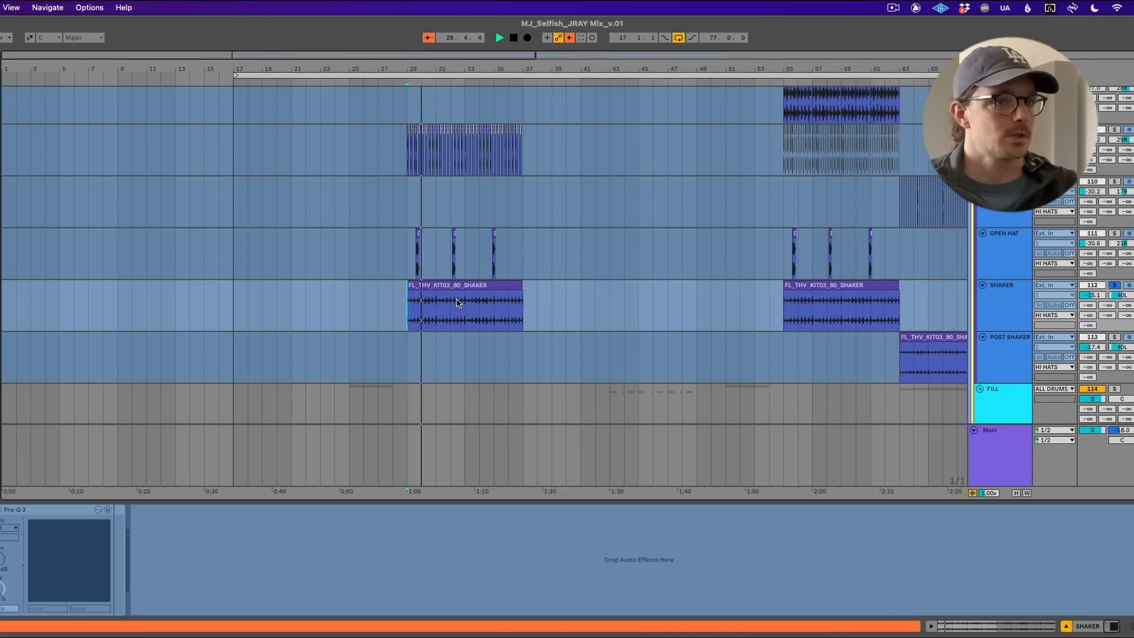
# - Unfreeze the SHAKER track and switch its Pro-Q 3 off and on to compare the sound
pyautogui.rightClick(982, 307)
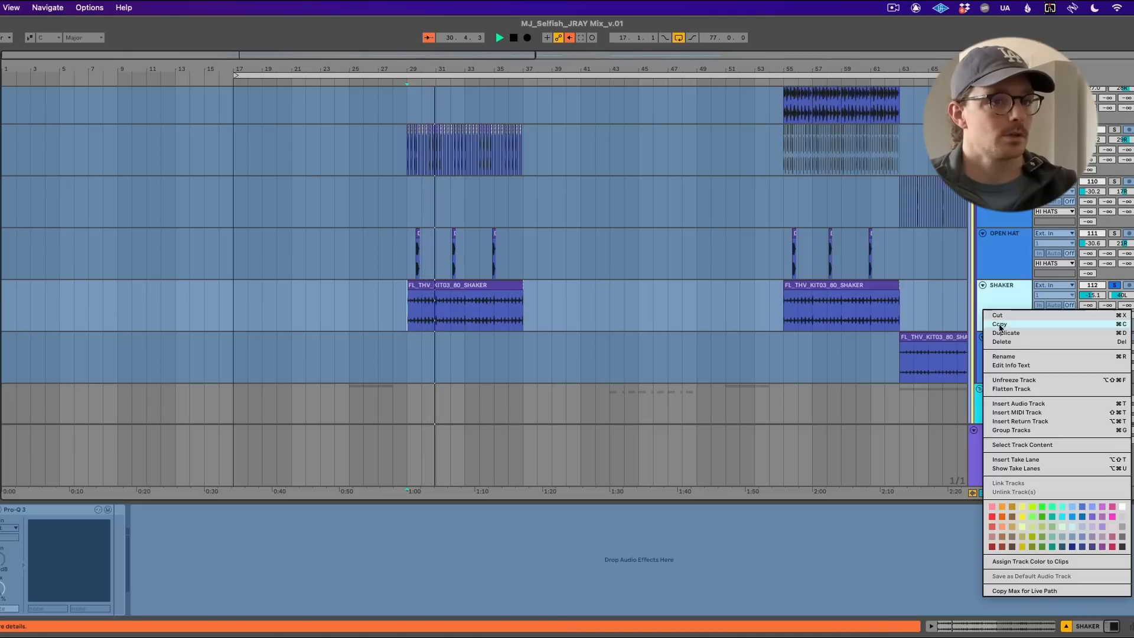
pyautogui.click(1034, 379)
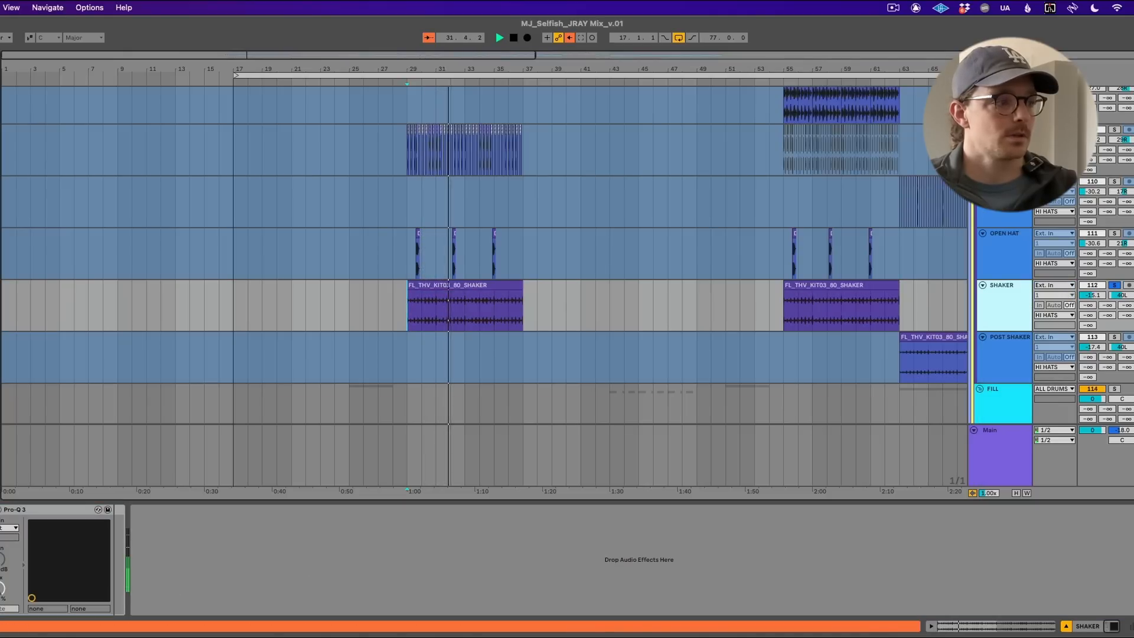
pyautogui.click(0, 511)
pyautogui.click(1, 511)
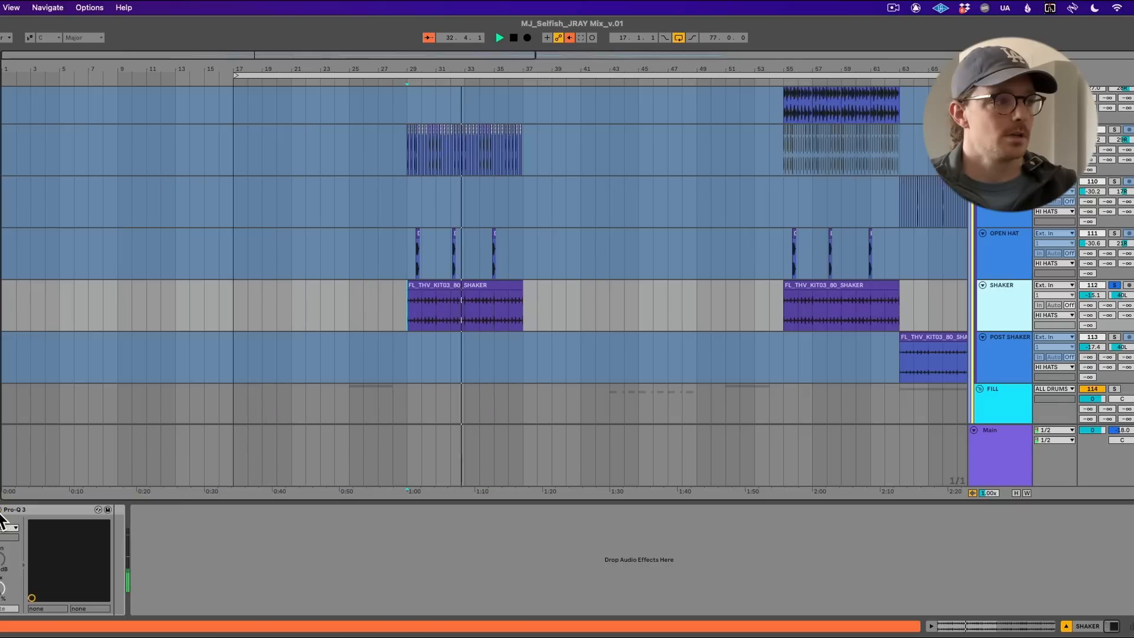
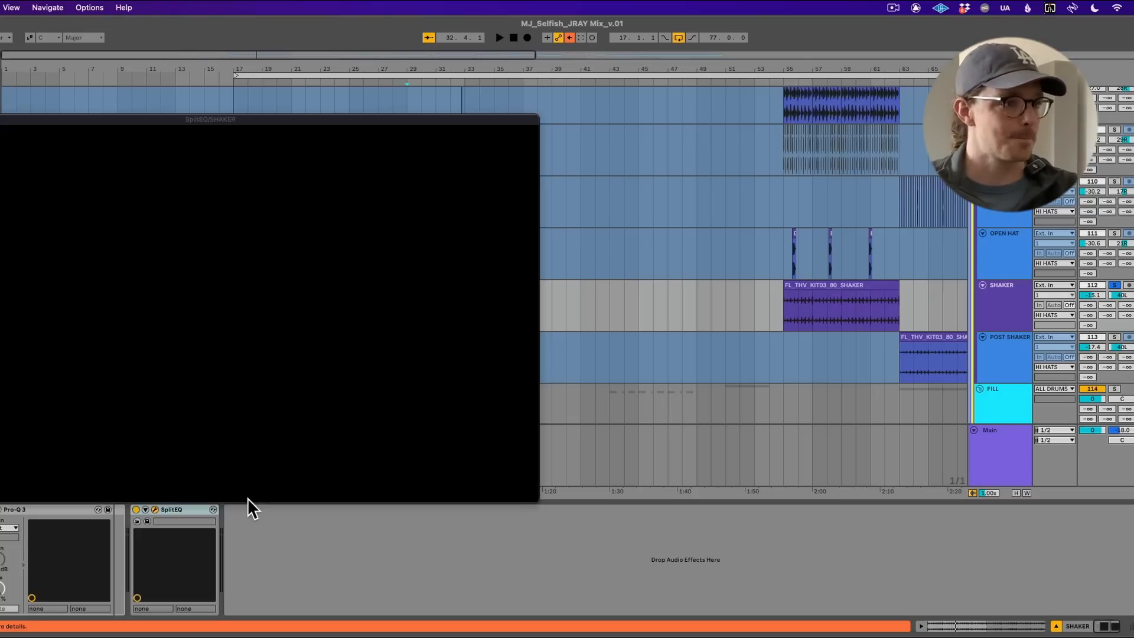
# - Sweep SplitEQ's band 5 transient gain during playback and set it to a -7.6 dB cut at 10.3 kHz with Q 3.7
pyautogui.press('space')
pyautogui.moveTo(295, 275); pyautogui.dragTo(378, 237)
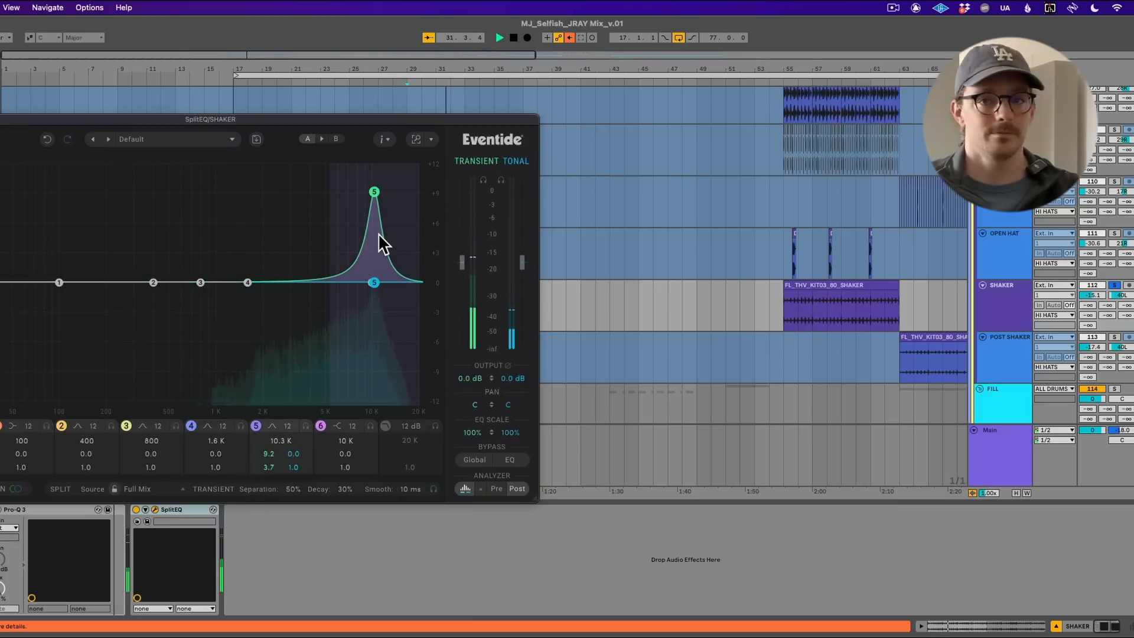
pyautogui.press('space')
pyautogui.doubleClick(263, 455)
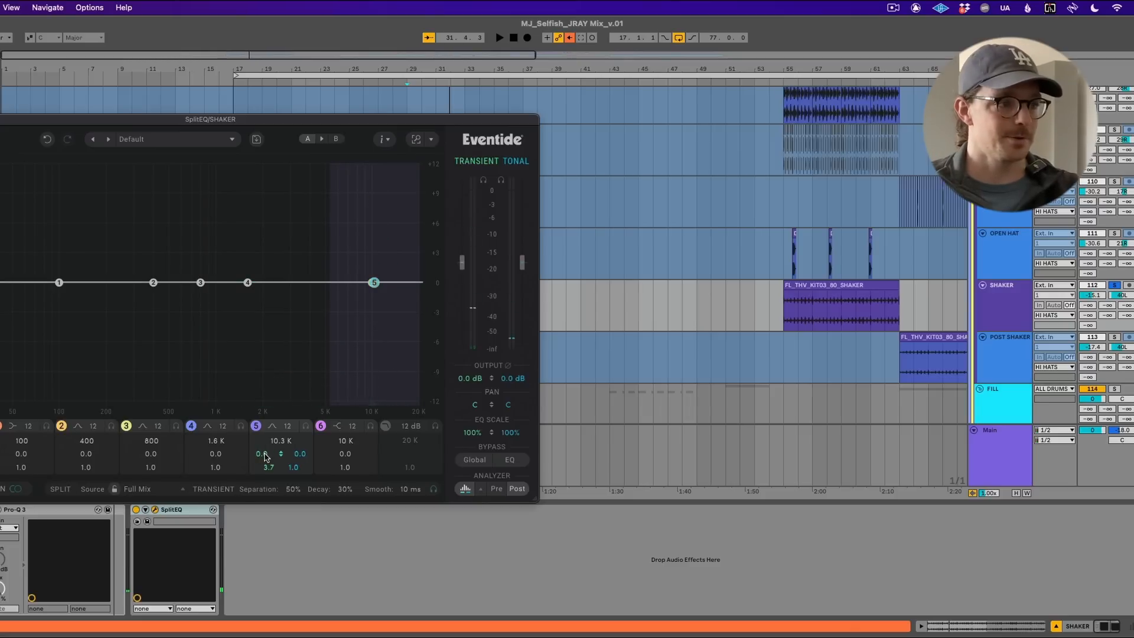
pyautogui.press('space')
pyautogui.moveTo(264, 455)
pyautogui.mouseDown()
pyautogui.moveTo(268, 440)
pyautogui.moveTo(265, 470)
pyautogui.mouseUp()
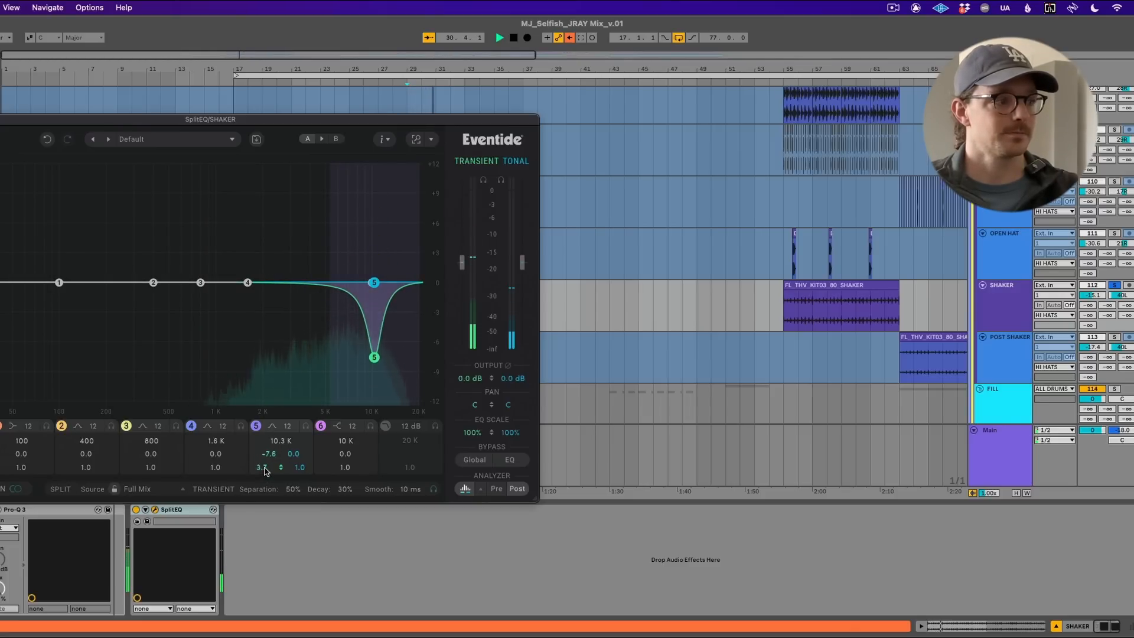
# - Switch SplitEQ on SHAKER off and on during playback to compare the shaker's sound
pyautogui.click(135, 510)
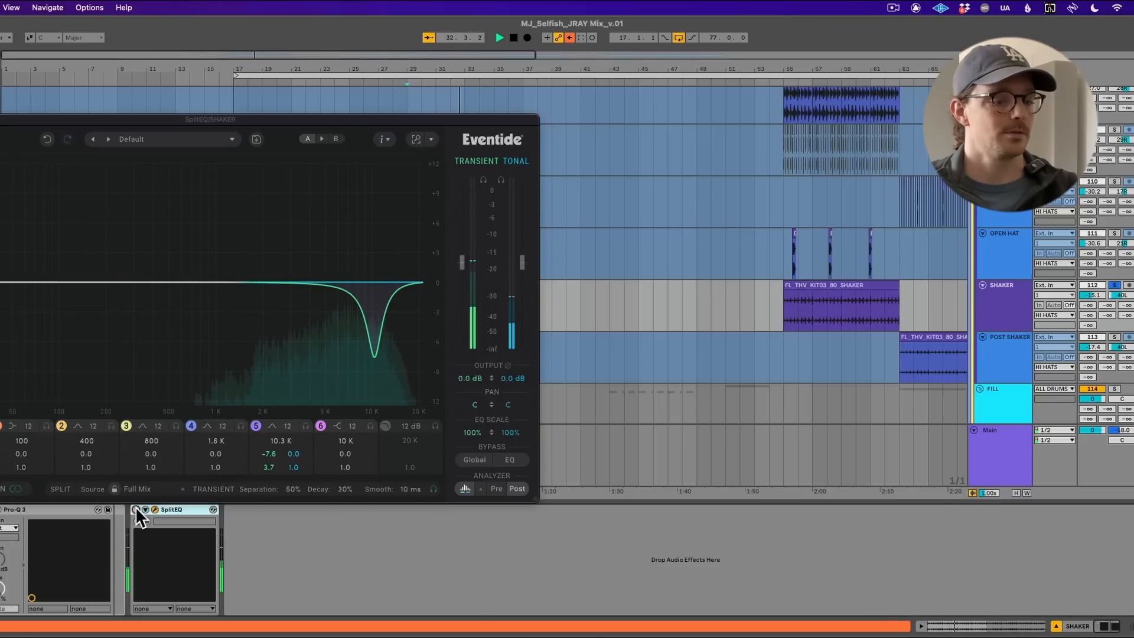
pyautogui.click(136, 509)
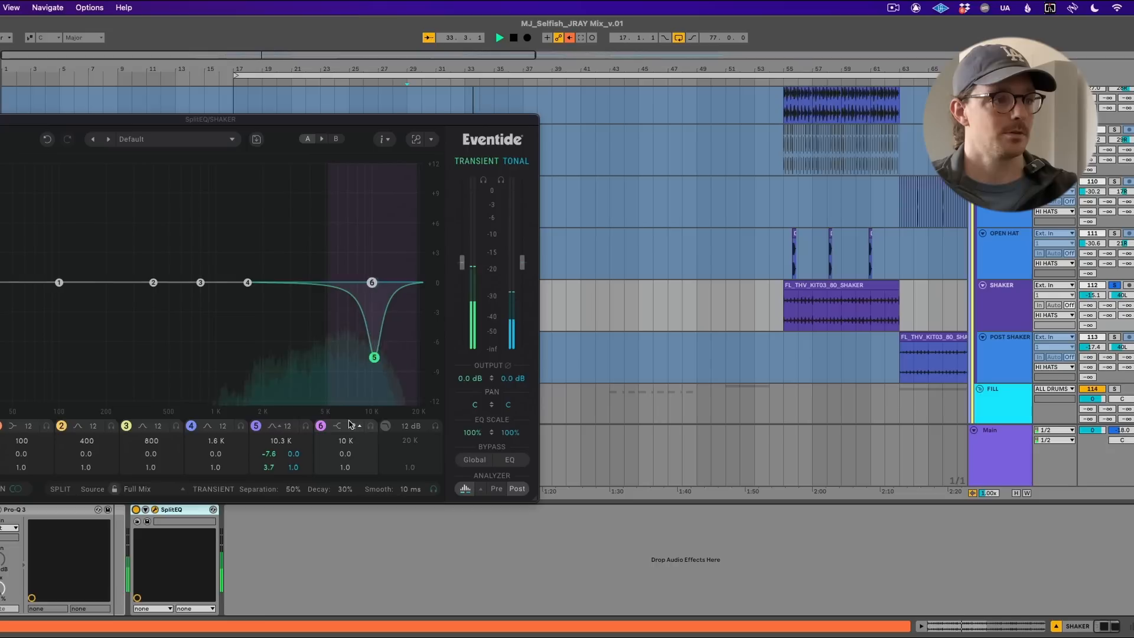
pyautogui.press('space')
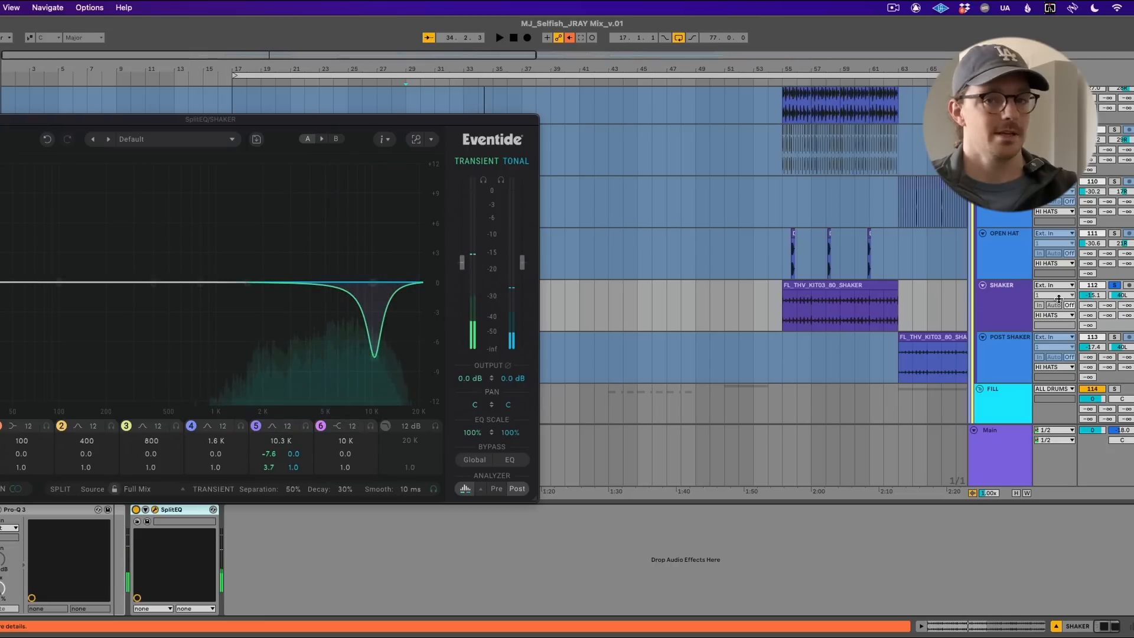
# - Unsolo the SHAKER track, close SplitEQ and play the full mix from bar 29
pyautogui.click(1006, 317)
pyautogui.press('s')
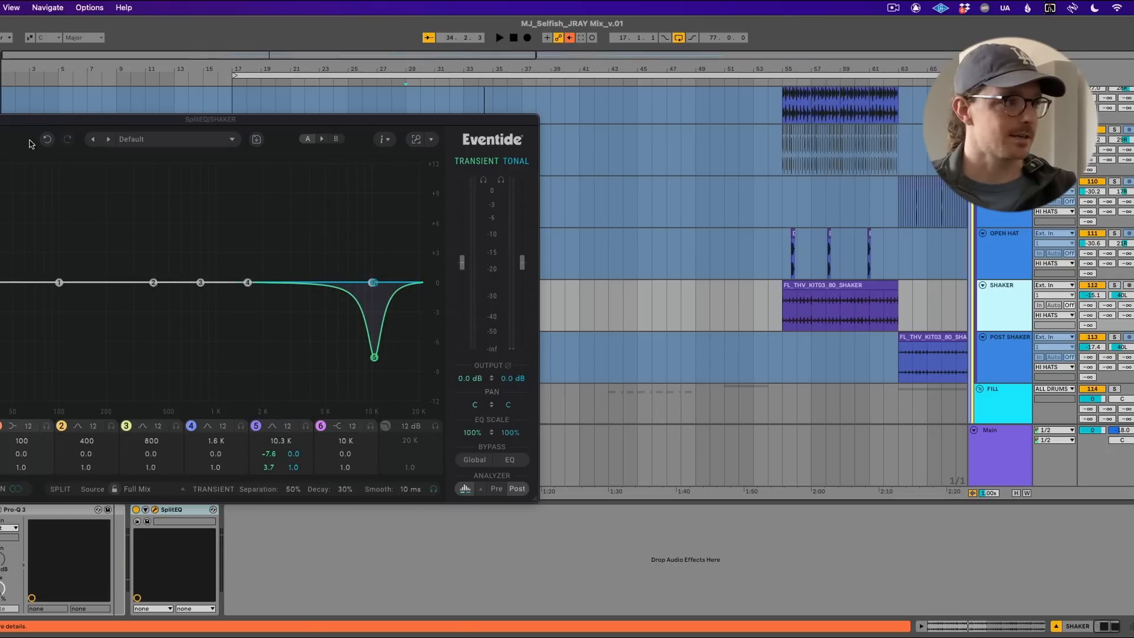
pyautogui.click(0, 119)
pyautogui.scroll(2, 307, 270)
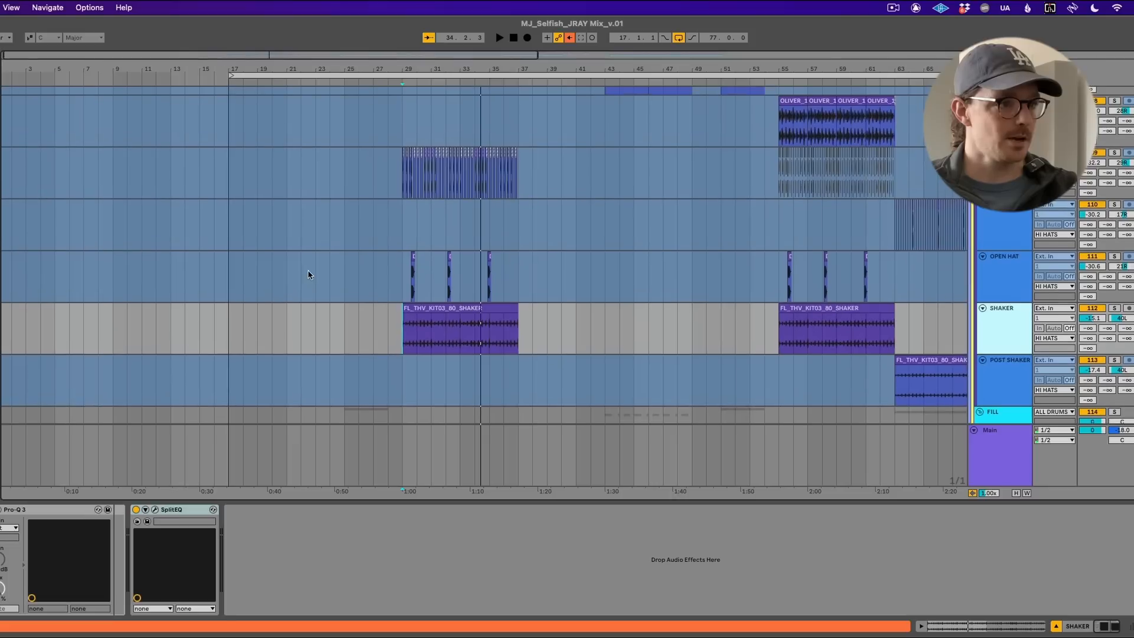
pyautogui.click(400, 172)
pyautogui.press('space')
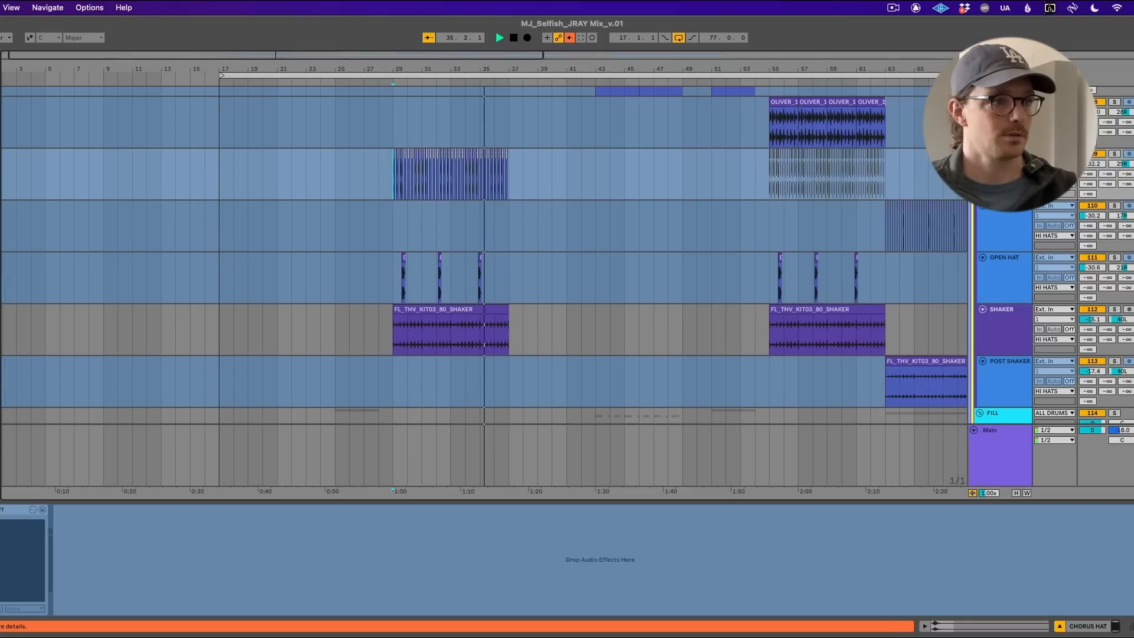
pyautogui.press('space')
pyautogui.press('space')
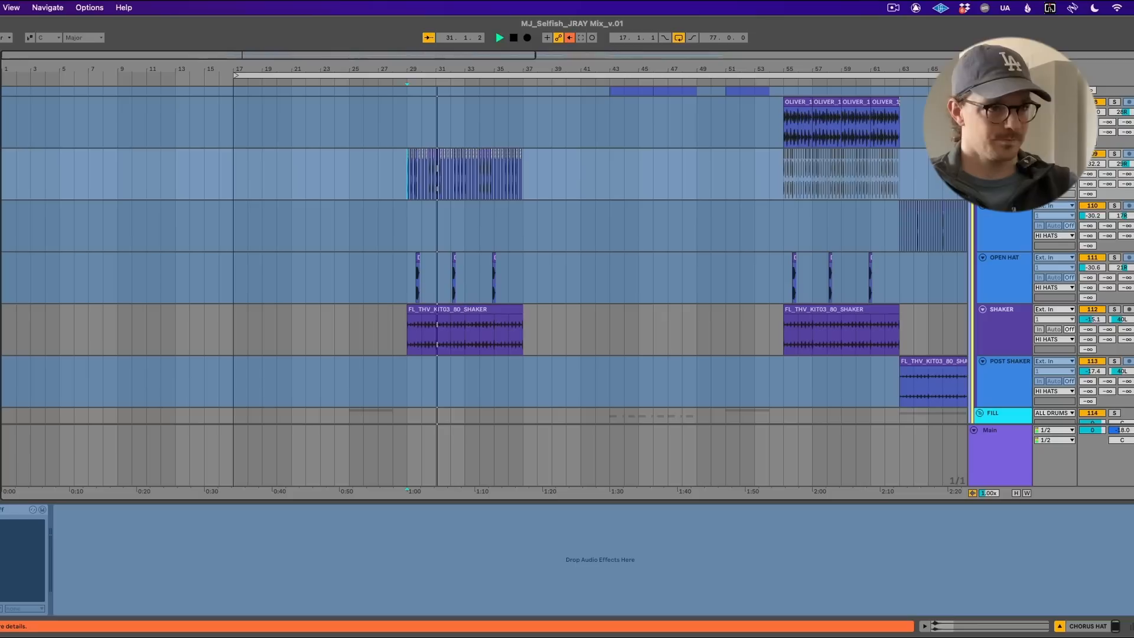
# - Unfreeze the CHORUS HAT track and insert Pro-Q 2 after spiff
pyautogui.rightClick(1017, 157)
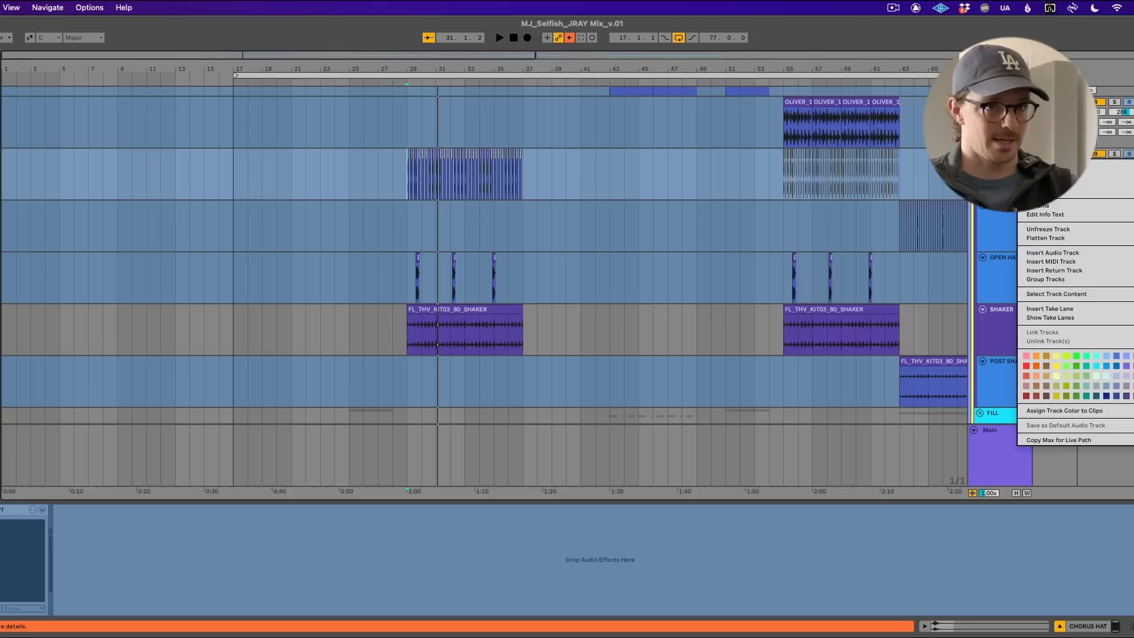
pyautogui.click(1053, 229)
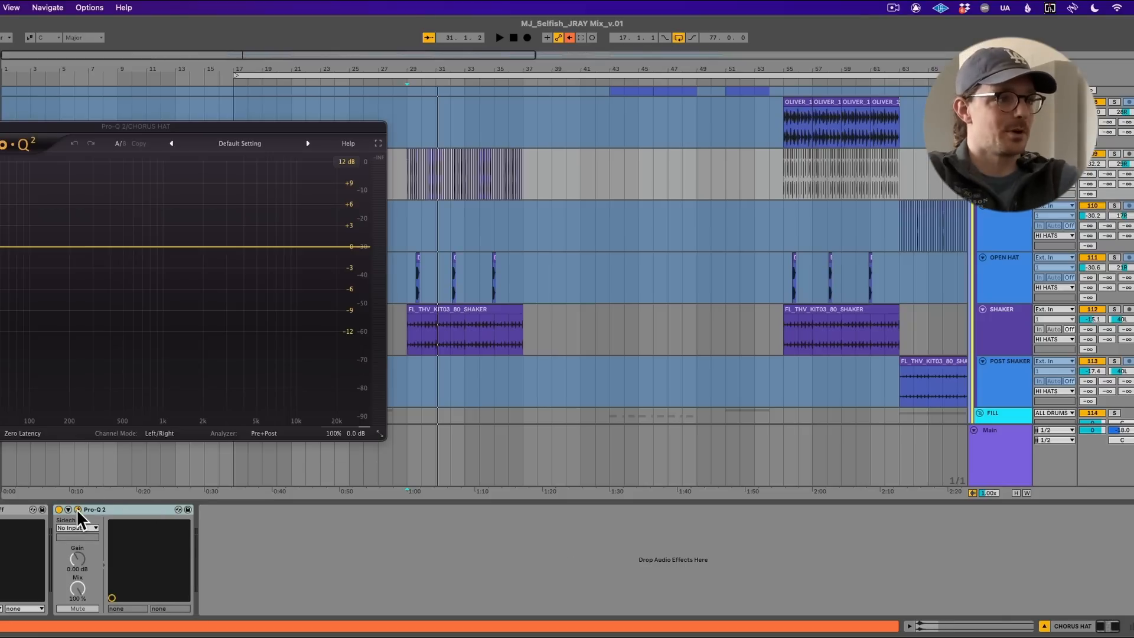
# - During playback, add a Pro-Q 2 bell on CHORUS HAT cutting about 4.6 dB at 7485 Hz with Q 4.67
pyautogui.press('space')
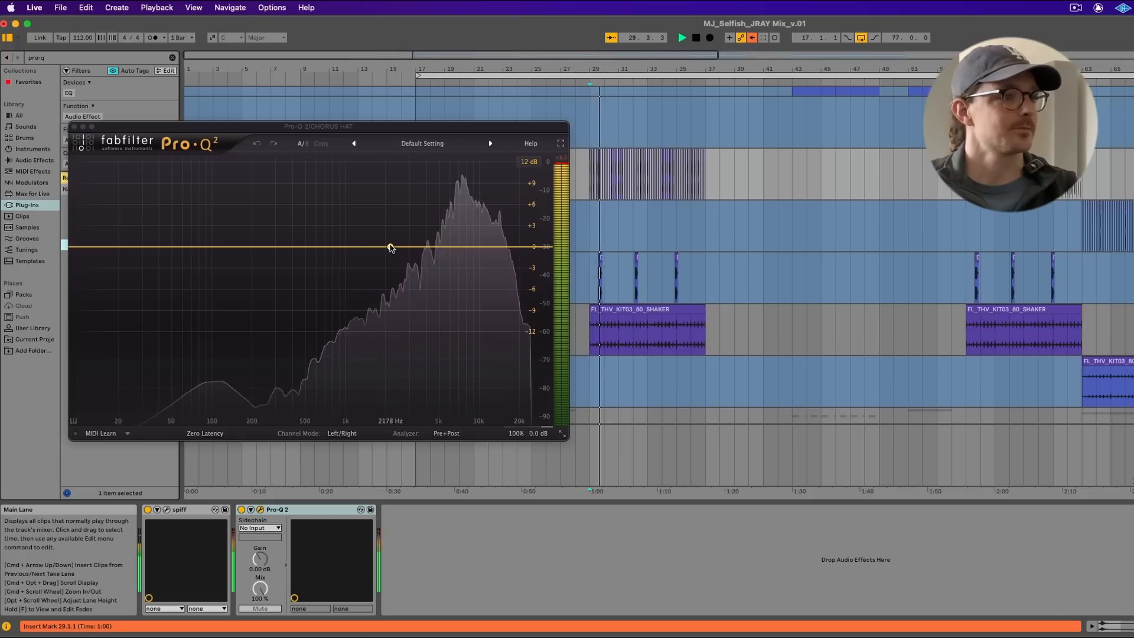
pyautogui.moveTo(391, 247); pyautogui.dragTo(461, 289)
pyautogui.scroll(2, 462, 283)
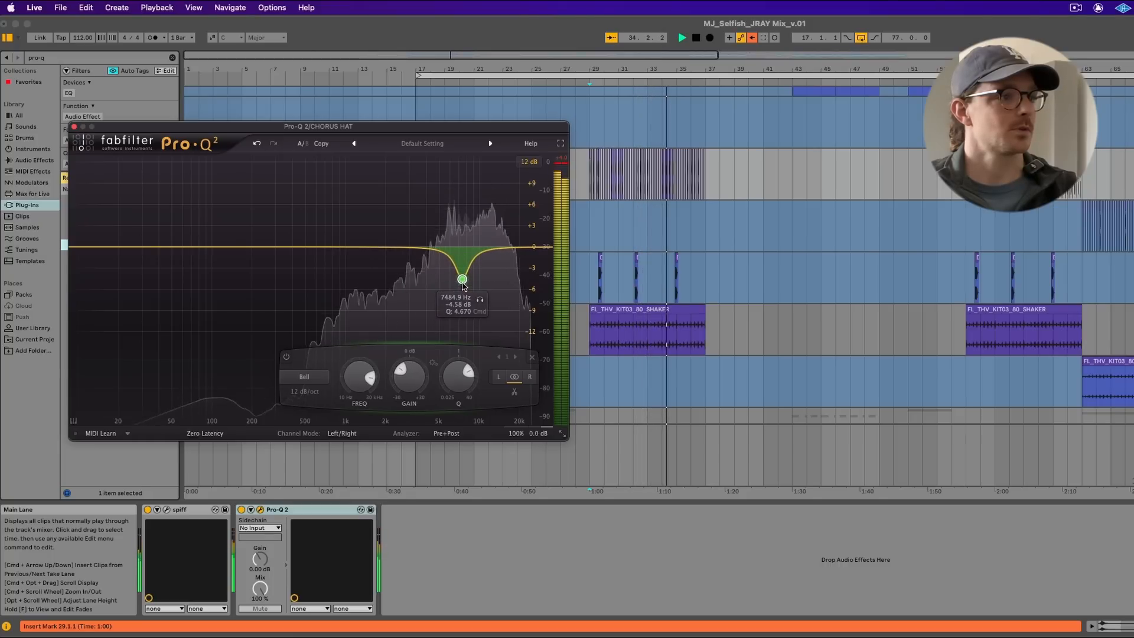
# - Audition a second Pro-Q 2 bell boosting about 5.6 dB at 5632 Hz on CHORUS HAT, and delete that band
pyautogui.moveTo(462, 280); pyautogui.dragTo(425, 207)
pyautogui.click(443, 249)
pyautogui.scroll(3, 426, 232)
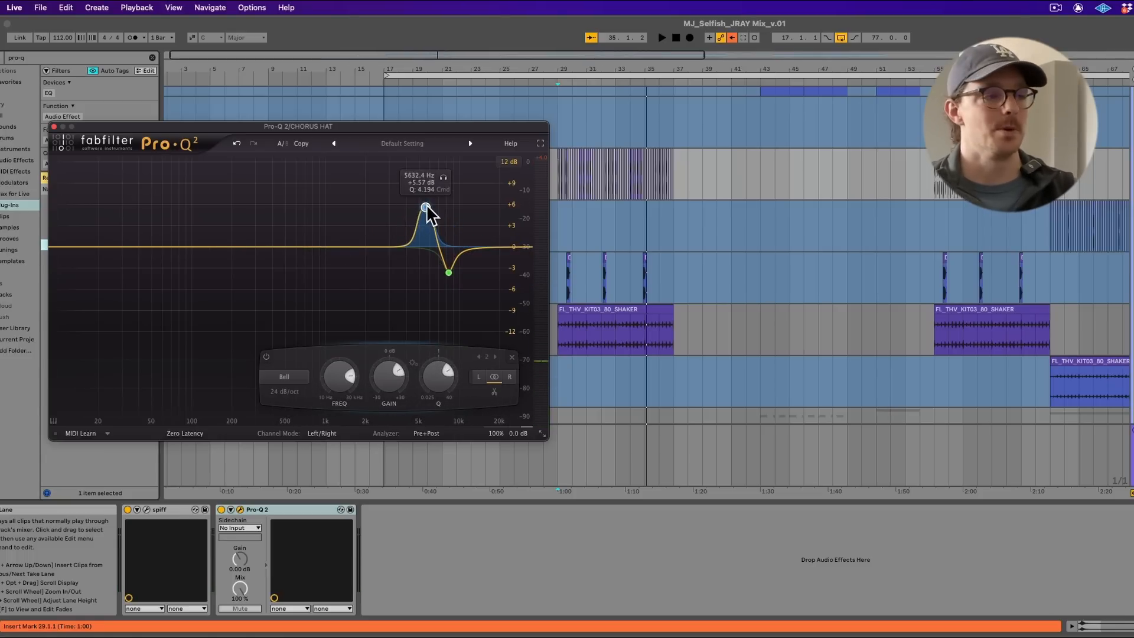
pyautogui.press('space')
pyautogui.moveTo(426, 208); pyautogui.dragTo(418, 250)
pyautogui.click(512, 359)
pyautogui.press('space')
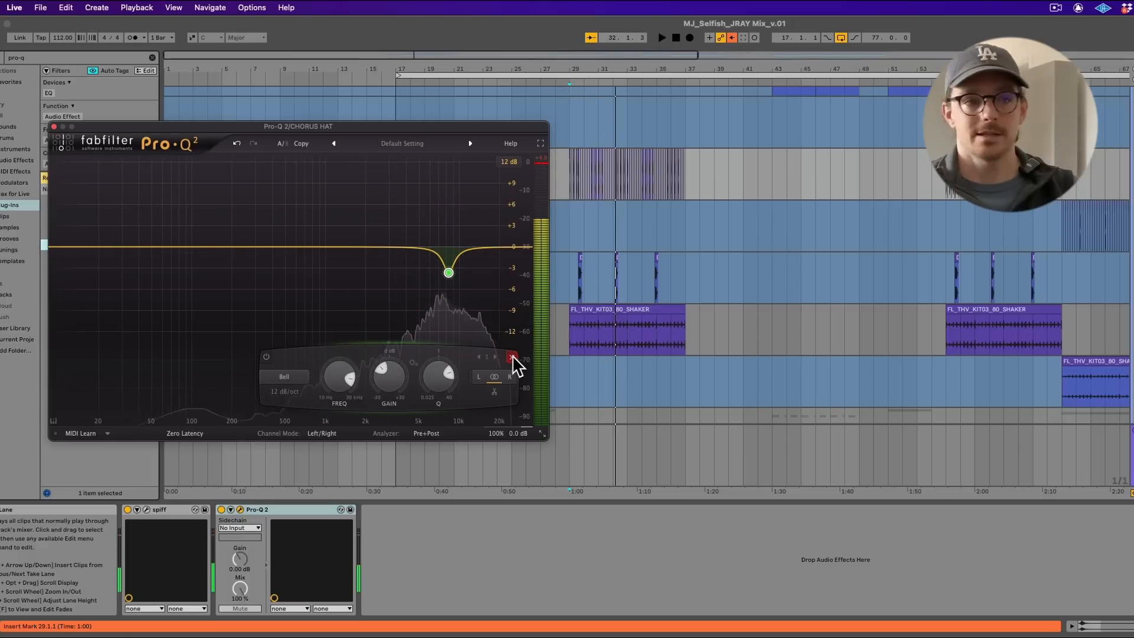
# - Close Pro-Q 2, play the mix from bar 29 on the SHAKER track and save the set
pyautogui.click(54, 127)
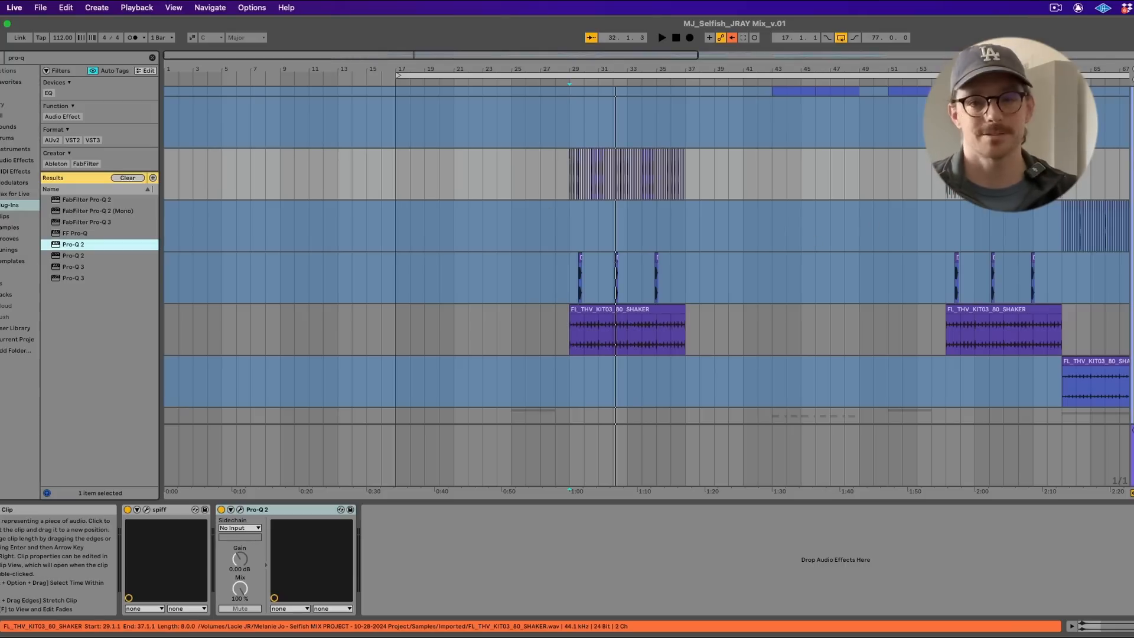
pyautogui.click(566, 285)
pyautogui.press('space')
pyautogui.press('super+s')
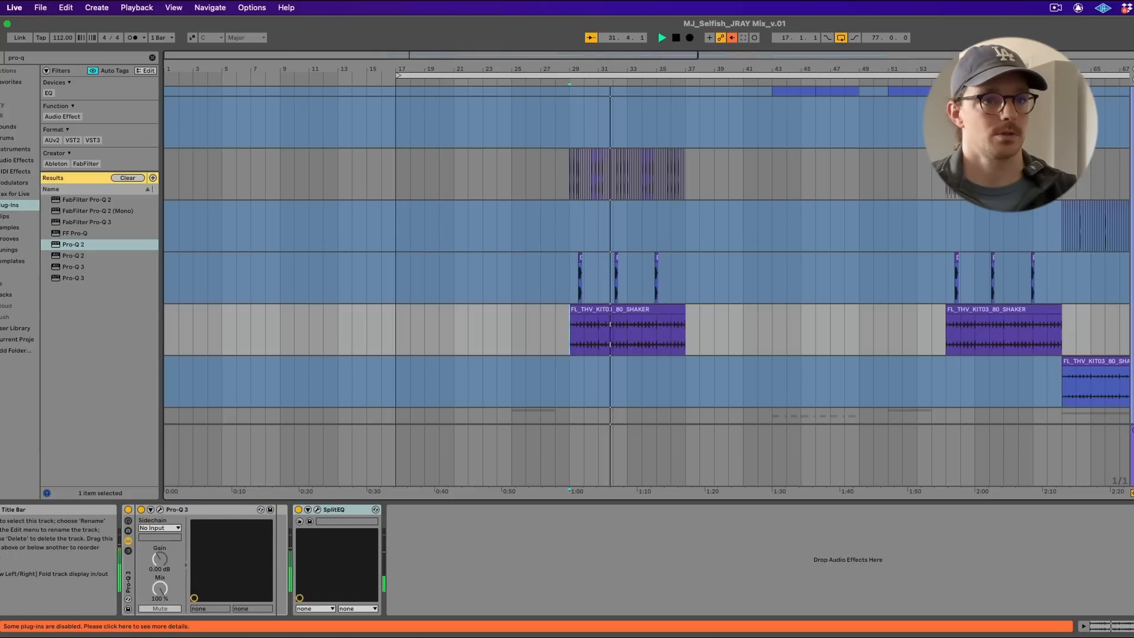
# - Reopen Pro-Q 2 on CHORUS HAT, retune its bell by ear to -3.75 dB at 7.8 kHz with Q 3.13, and close it
pyautogui.click(566, 167)
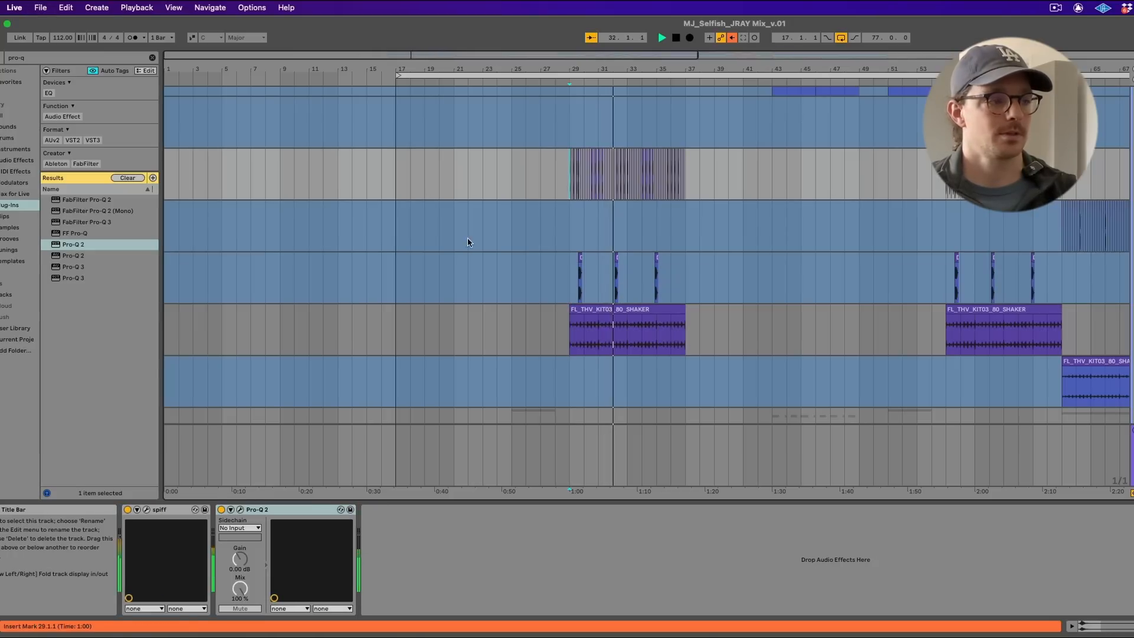
pyautogui.click(239, 510)
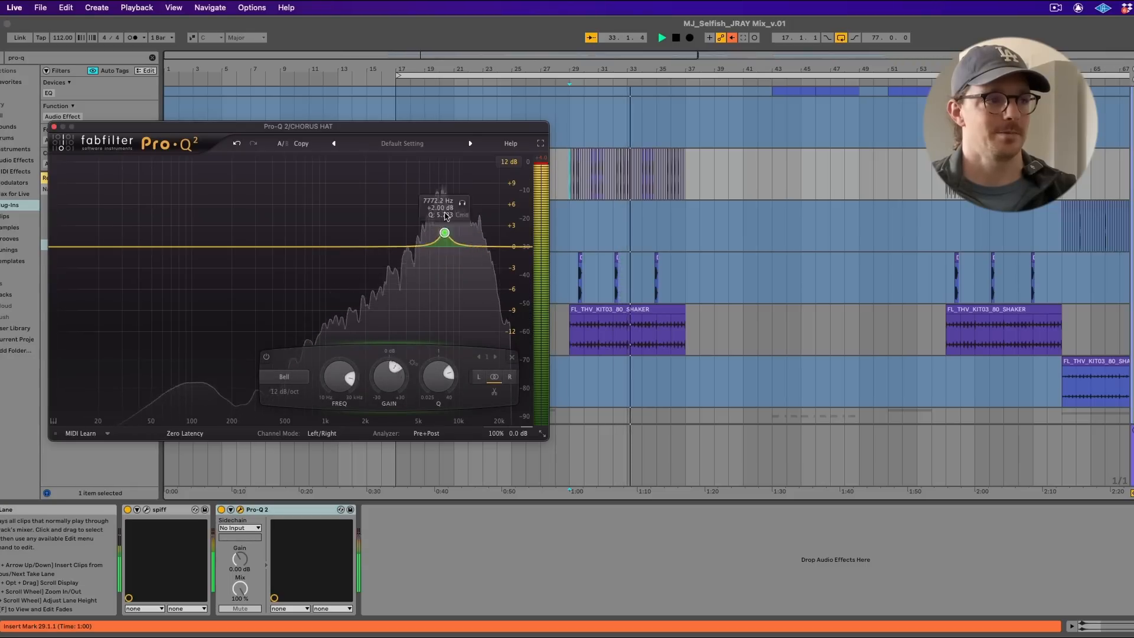
pyautogui.moveTo(444, 232)
pyautogui.mouseDown()
pyautogui.moveTo(435, 195)
pyautogui.moveTo(444, 214)
pyautogui.mouseUp()
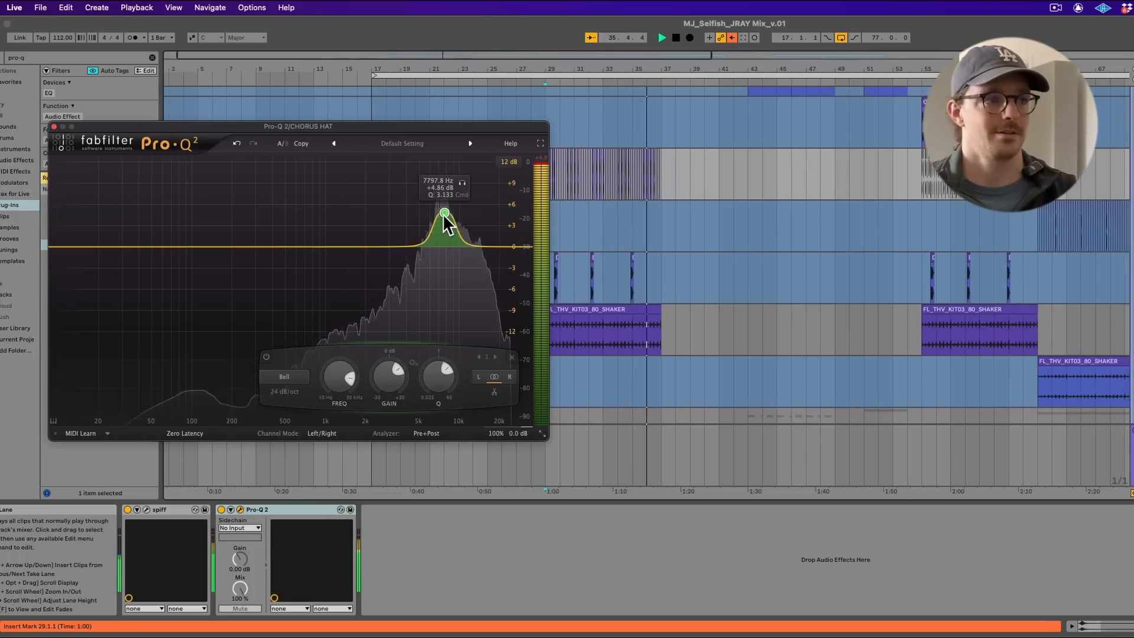
pyautogui.doubleClick(444, 214)
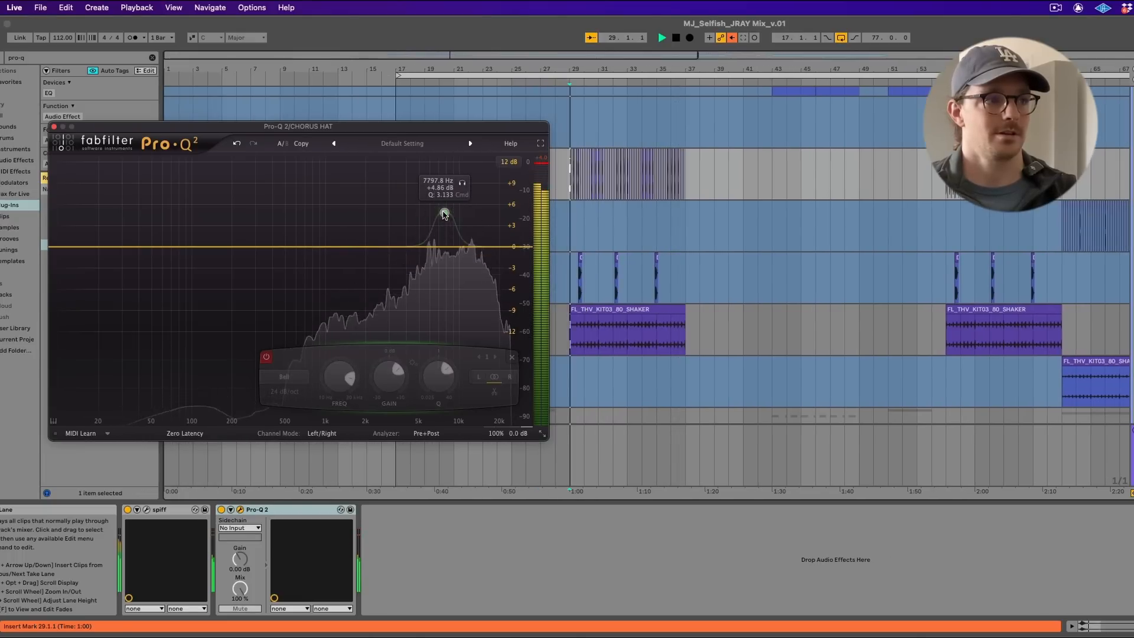
pyautogui.doubleClick(444, 214)
pyautogui.moveTo(444, 213); pyautogui.dragTo(444, 273)
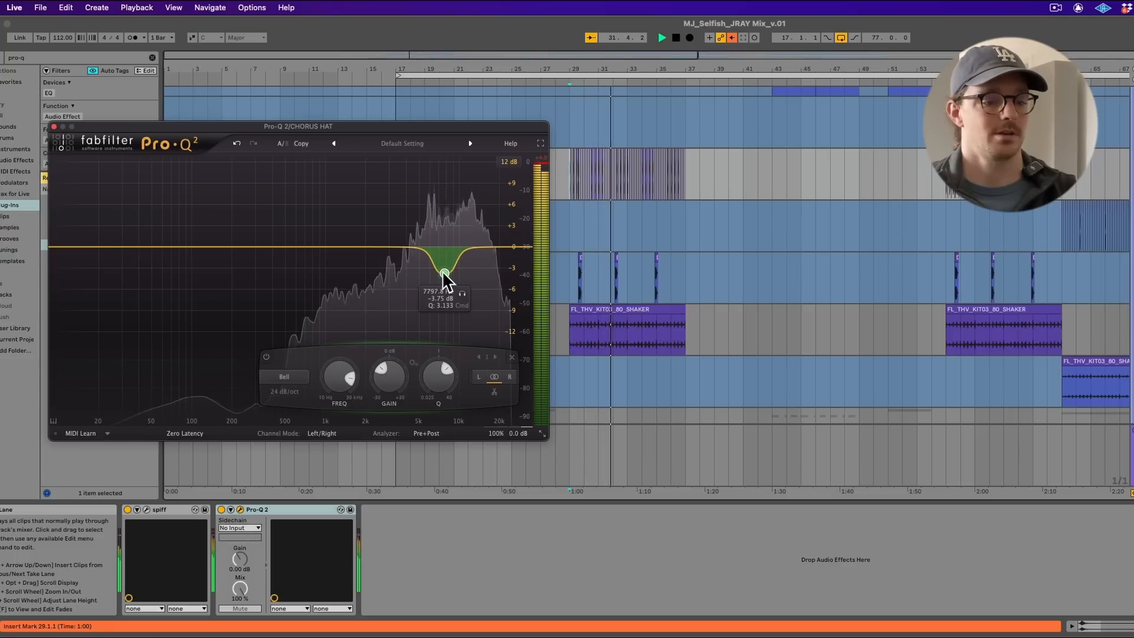
pyautogui.click(54, 127)
# - Locate the BREATHE track and play its first clip repeatedly from bar 29
pyautogui.scroll(-5, 870, 212)
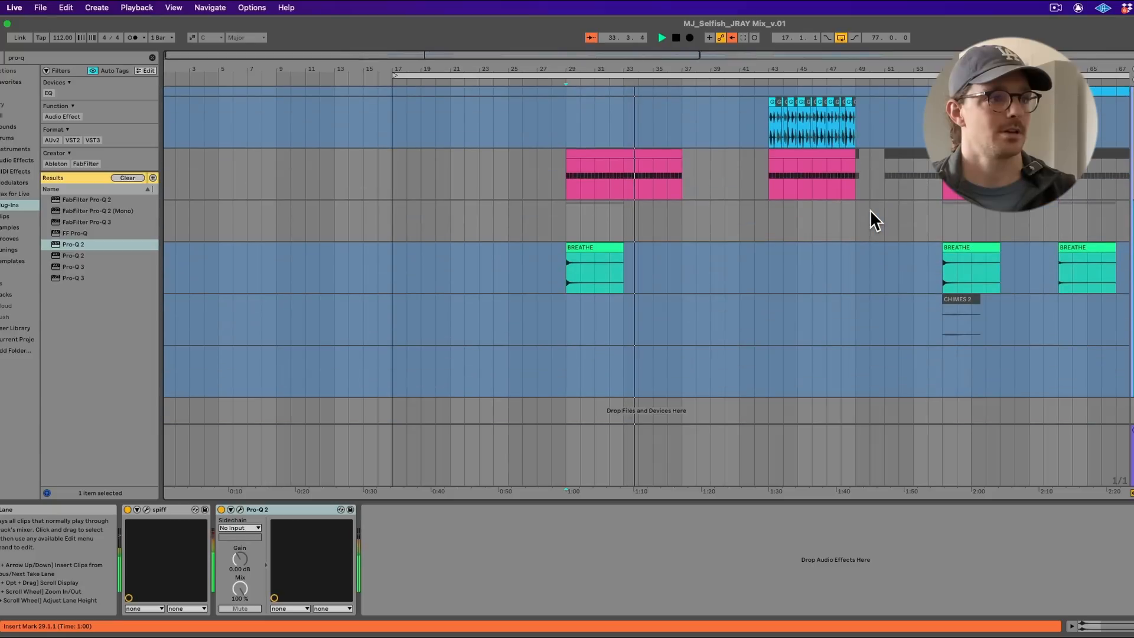
pyautogui.scroll(2, 870, 210)
pyautogui.press('space')
pyautogui.click(561, 313)
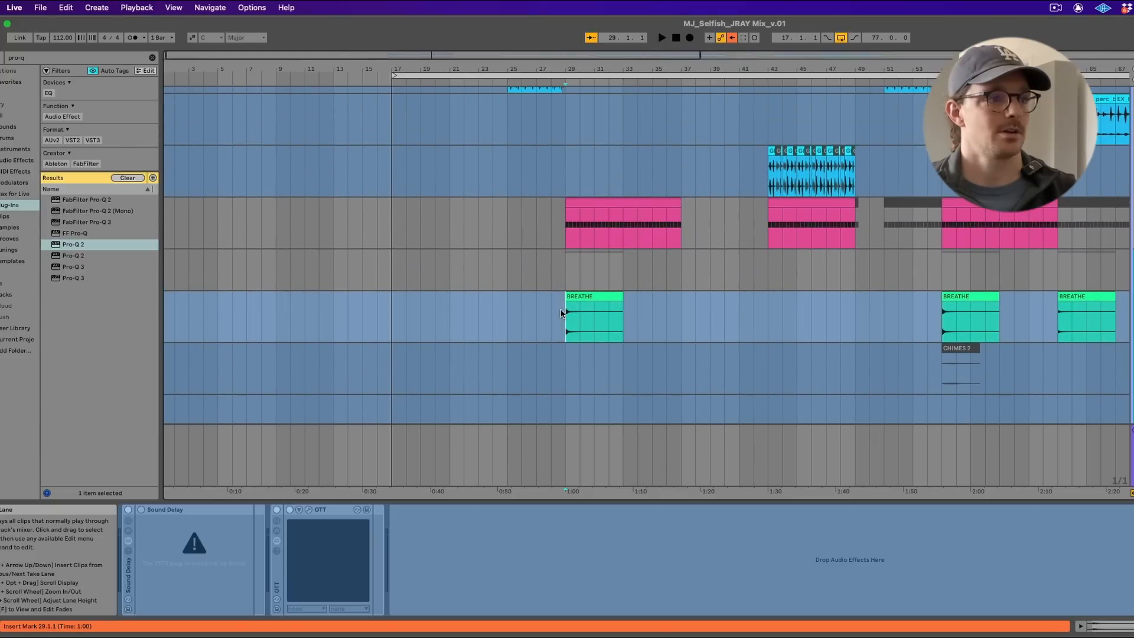
pyautogui.press('space')
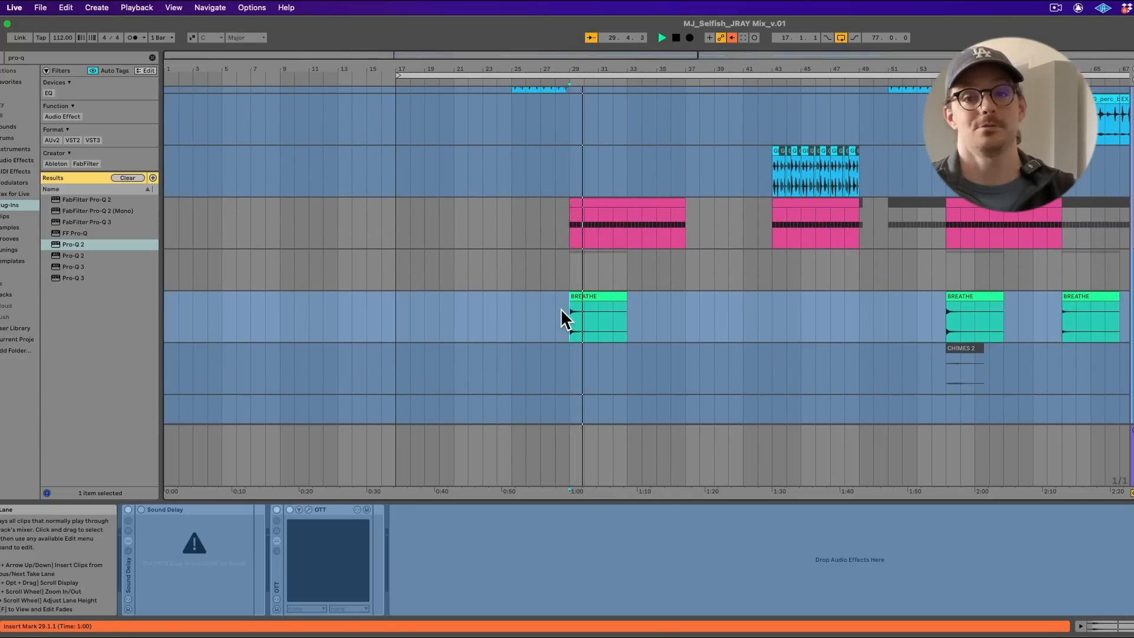
pyautogui.press('space')
pyautogui.press('space')
pyautogui.press('space')
pyautogui.press('space')
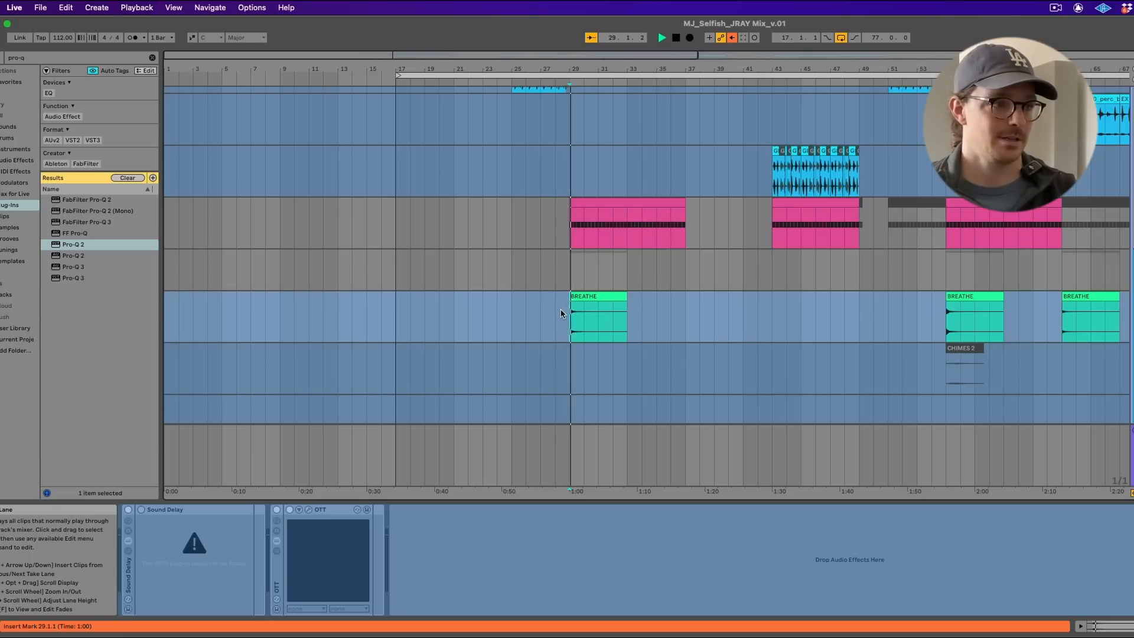
pyautogui.press('space')
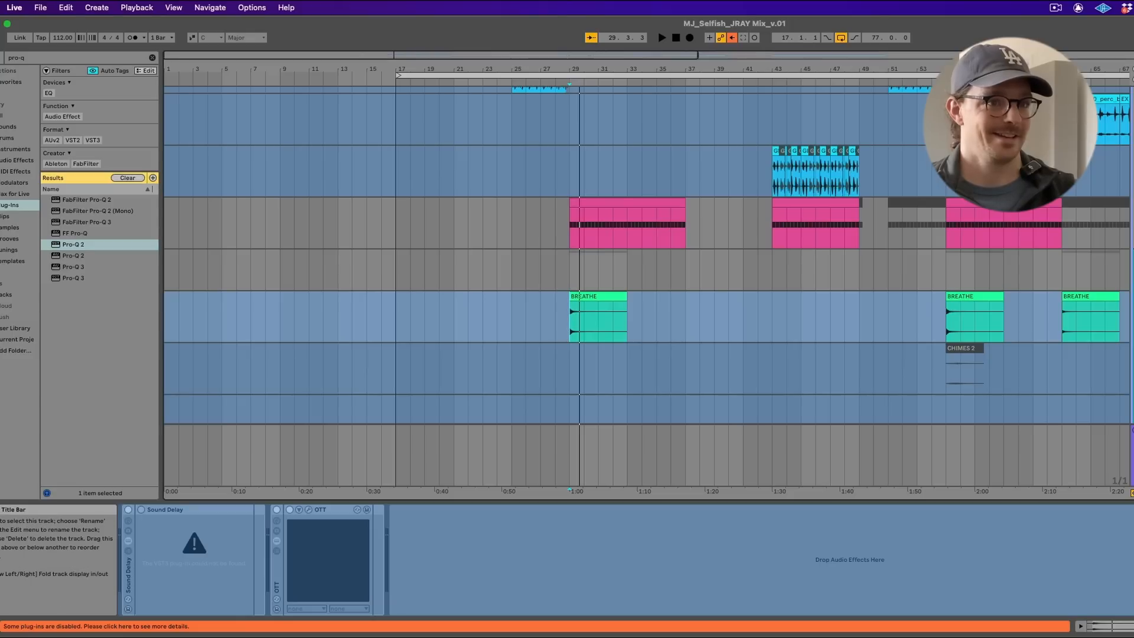
# - Flatten the frozen BREATHE track and insert Pro-Q 3 on it
pyautogui.click(1132, 255)
pyautogui.click(1132, 297)
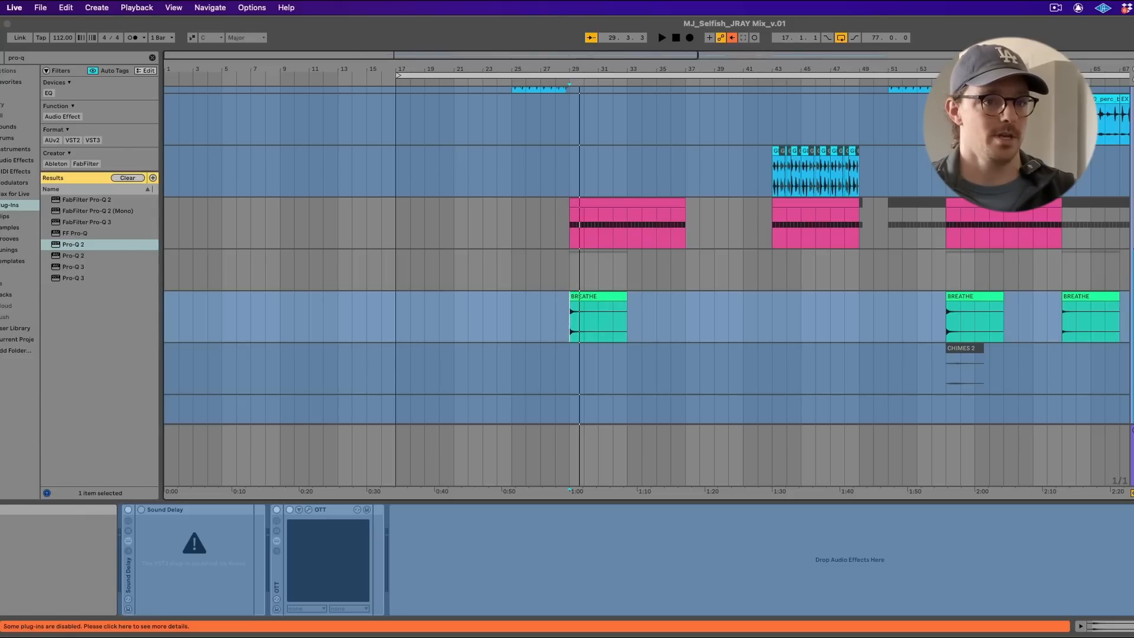
pyautogui.click(78, 271)
pyautogui.moveTo(621, 276); pyautogui.dragTo(603, 326)
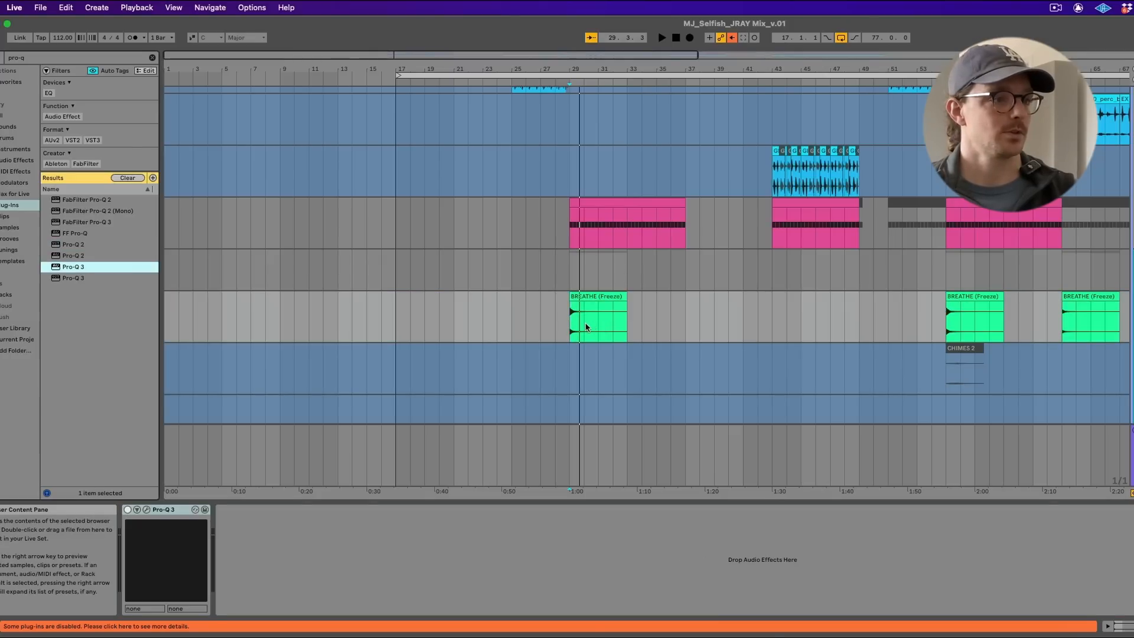
# - Shape BREATHE in Pro-Q 3 with a -7.85 dB cut at 3891 Hz, Q 4.94, and a broad cut of about 5.4 dB near 1 kHz
pyautogui.press('space')
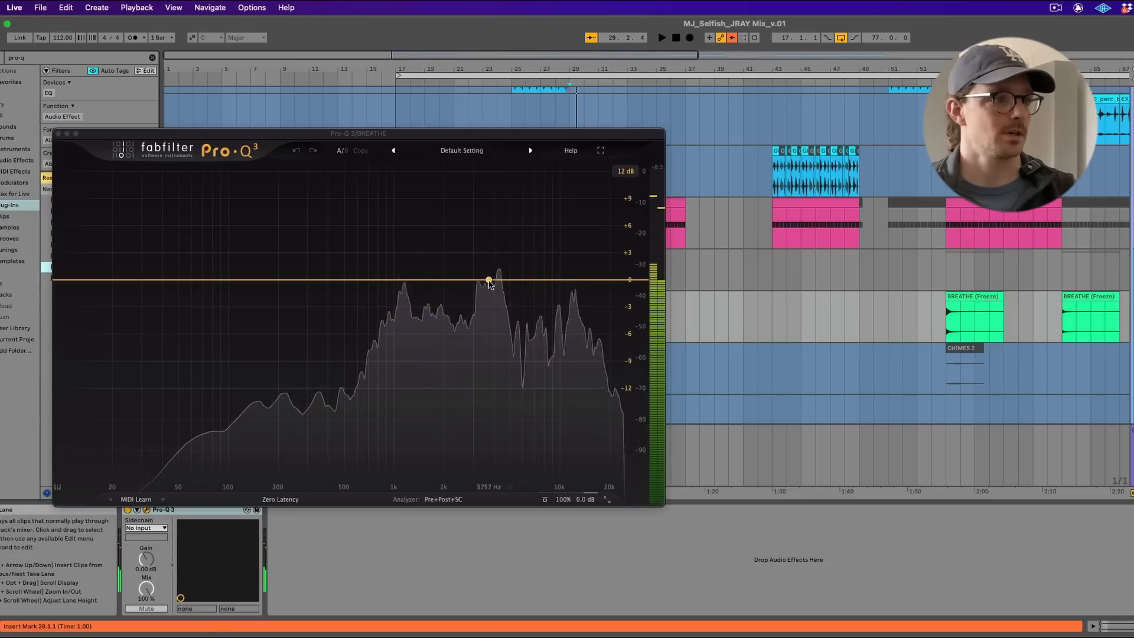
pyautogui.moveTo(489, 278); pyautogui.dragTo(490, 358)
pyautogui.scroll(5, 491, 171)
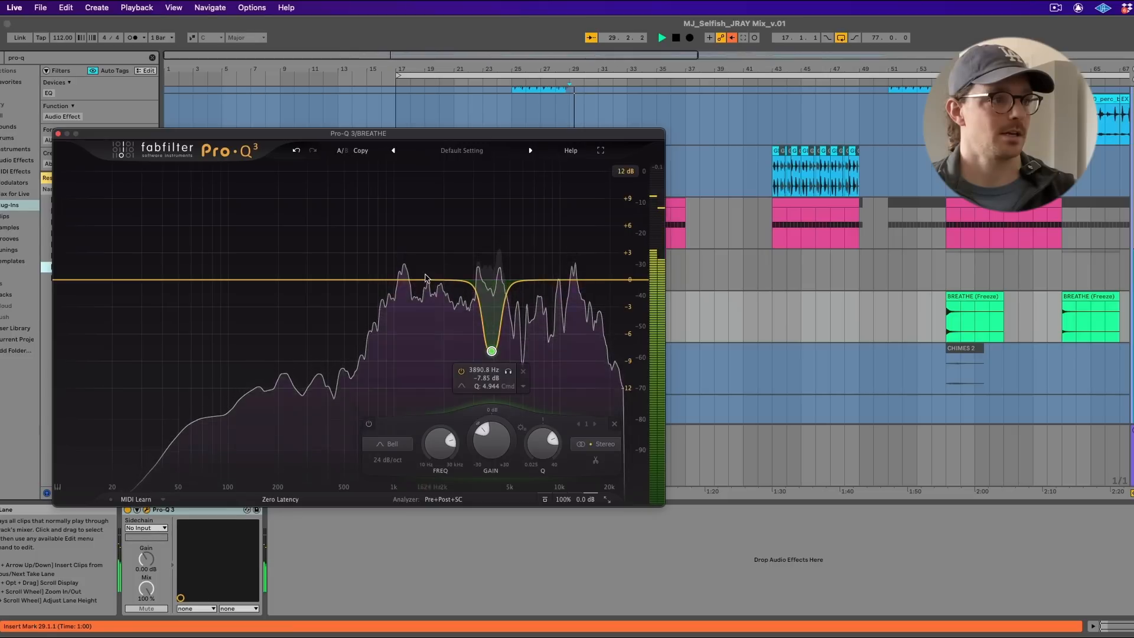
pyautogui.moveTo(411, 280); pyautogui.dragTo(395, 328)
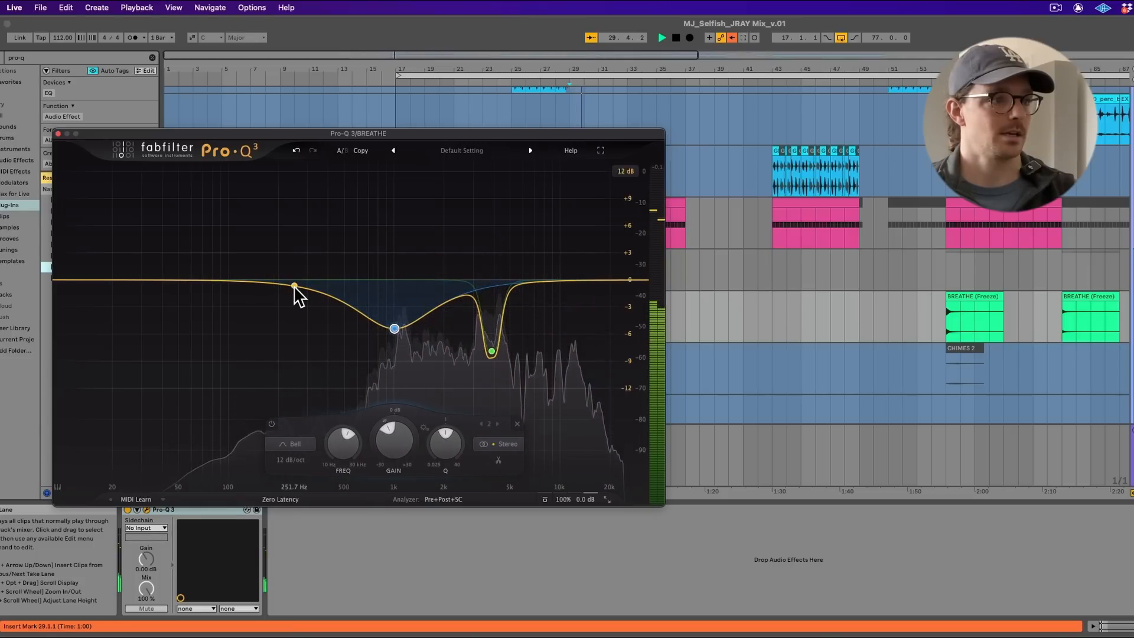
pyautogui.press('space')
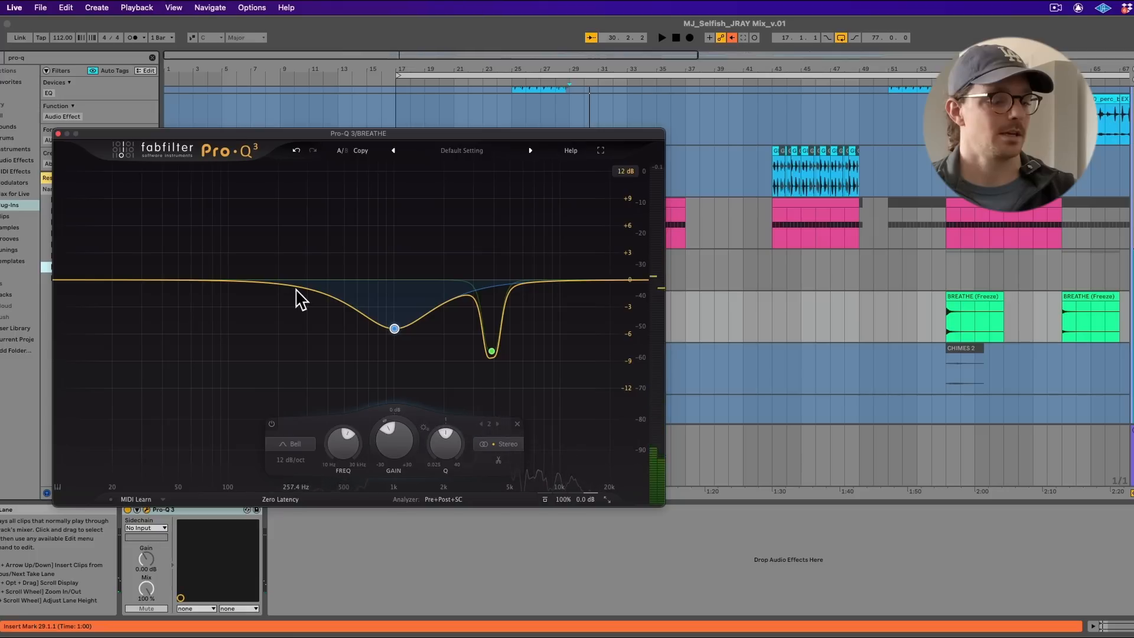
pyautogui.press('space')
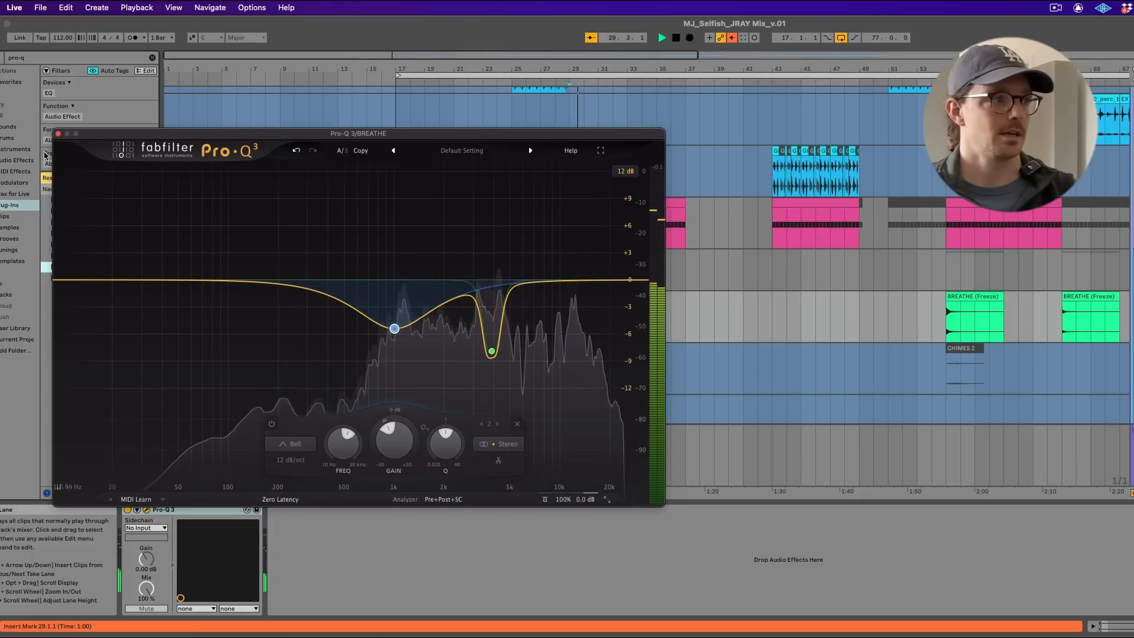
# - Close the BREATHE equalizer, bring up MetricAB on the Main track and save the set
pyautogui.click(58, 135)
pyautogui.scroll(5, 721, 260)
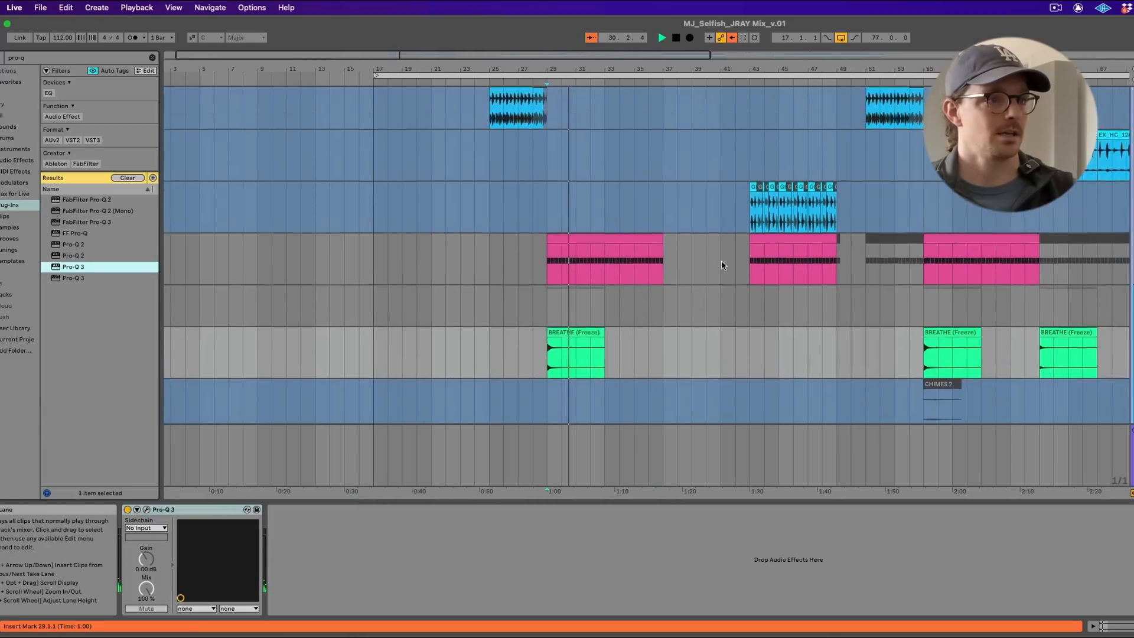
pyautogui.scroll(1, 721, 260)
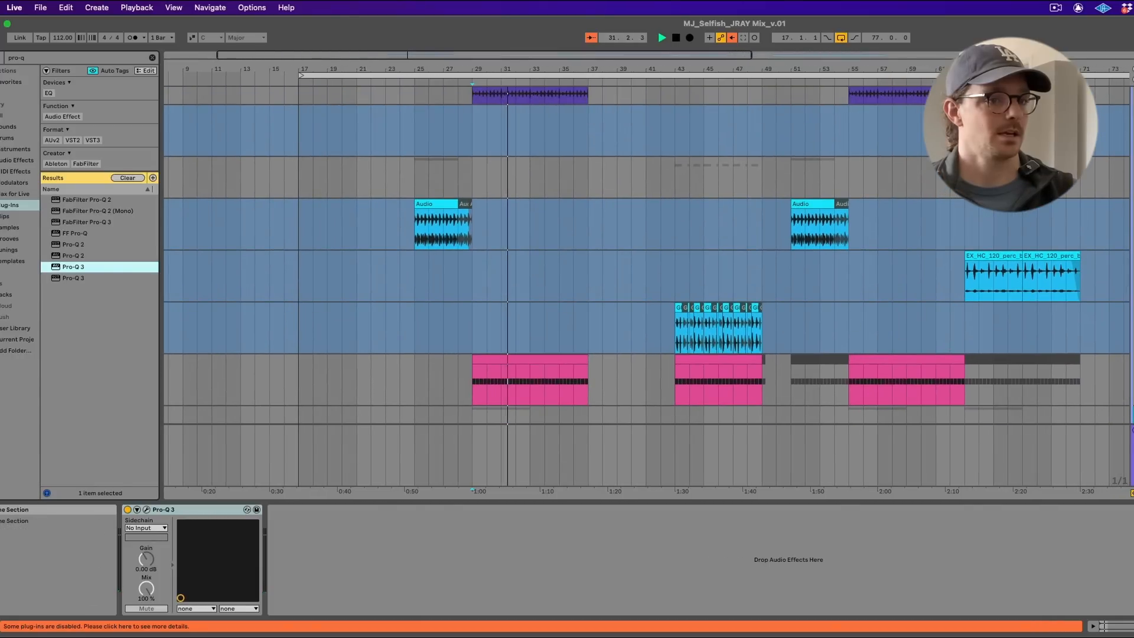
pyautogui.click(1132, 431)
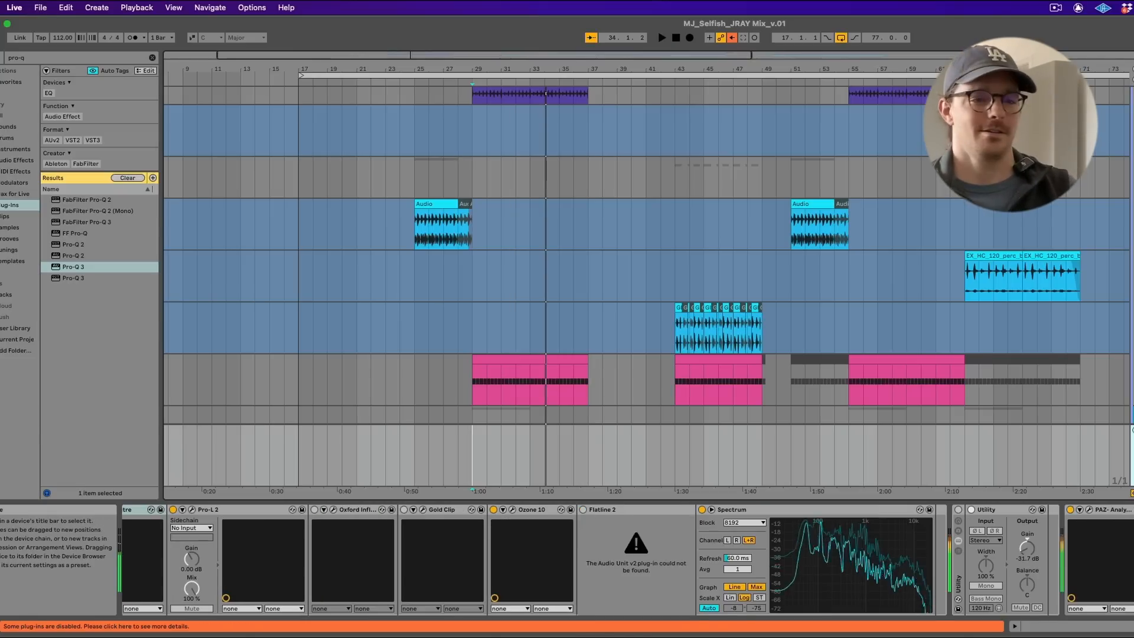
pyautogui.press('super+alt+p')
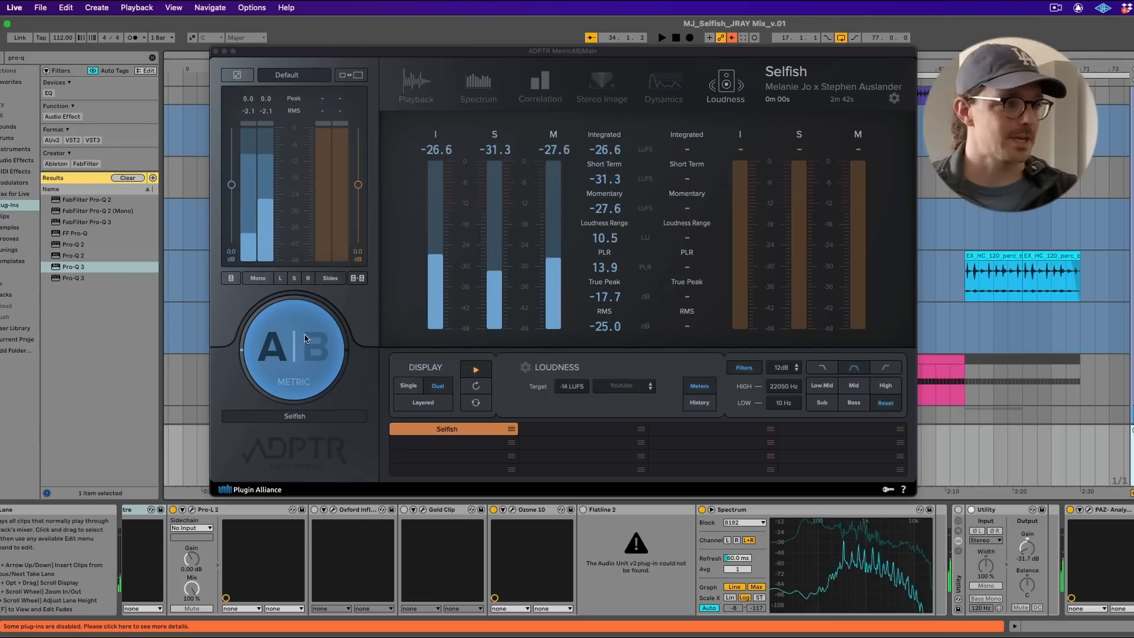
pyautogui.press('super+s')
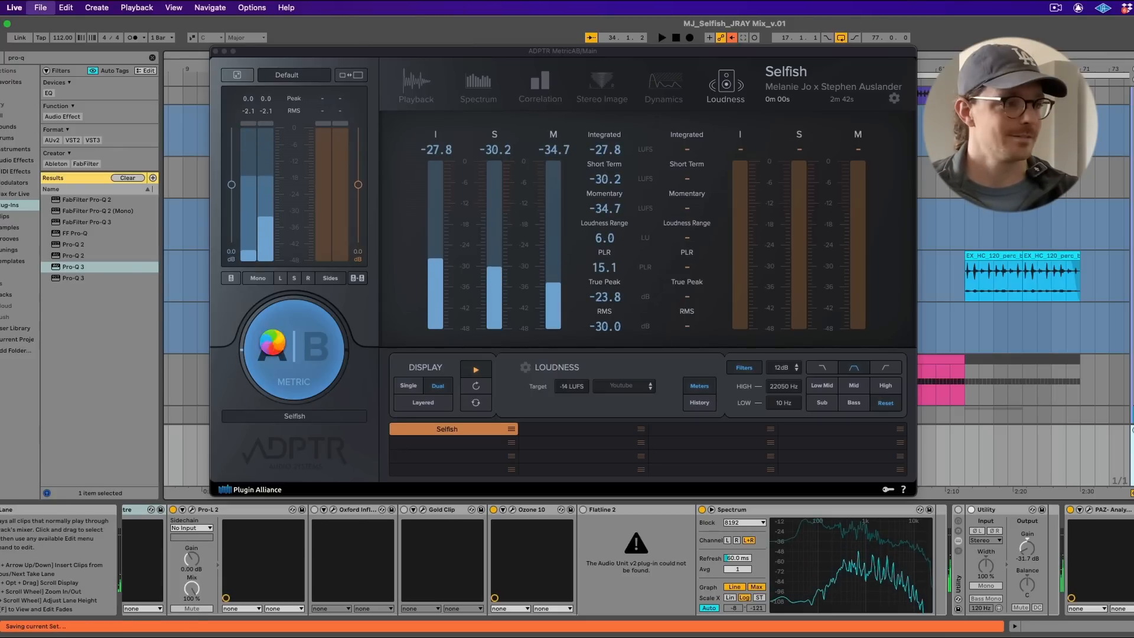
# - Play from bar 29 while alternating MetricAB between the mix and the Selfish reference, and close MetricAB
pyautogui.press('space')
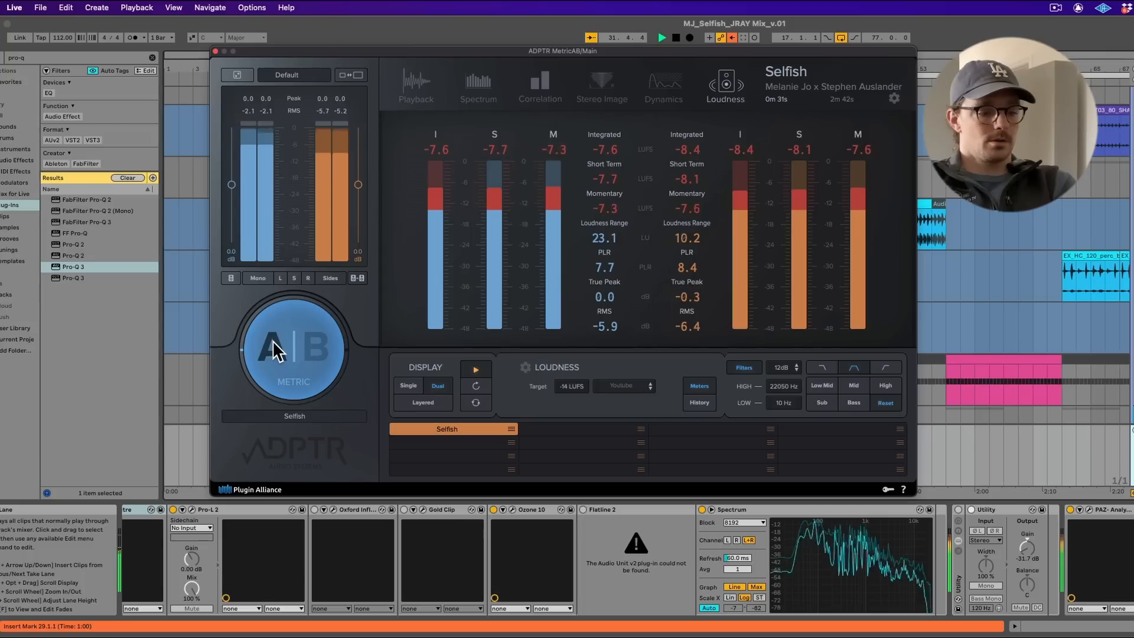
pyautogui.click(272, 340)
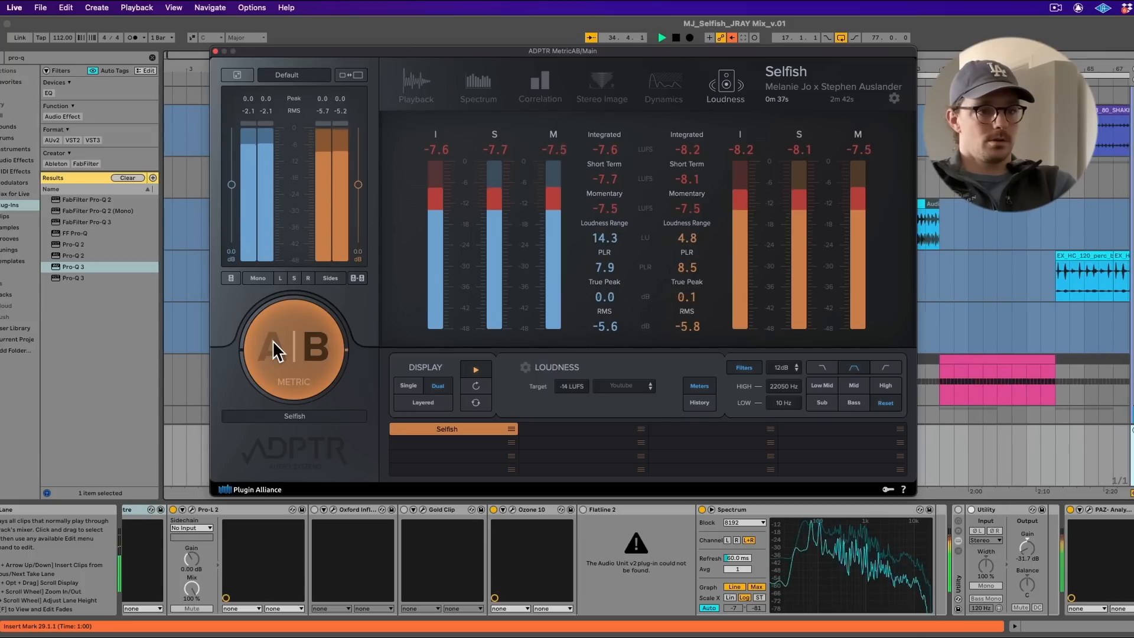
pyautogui.click(274, 352)
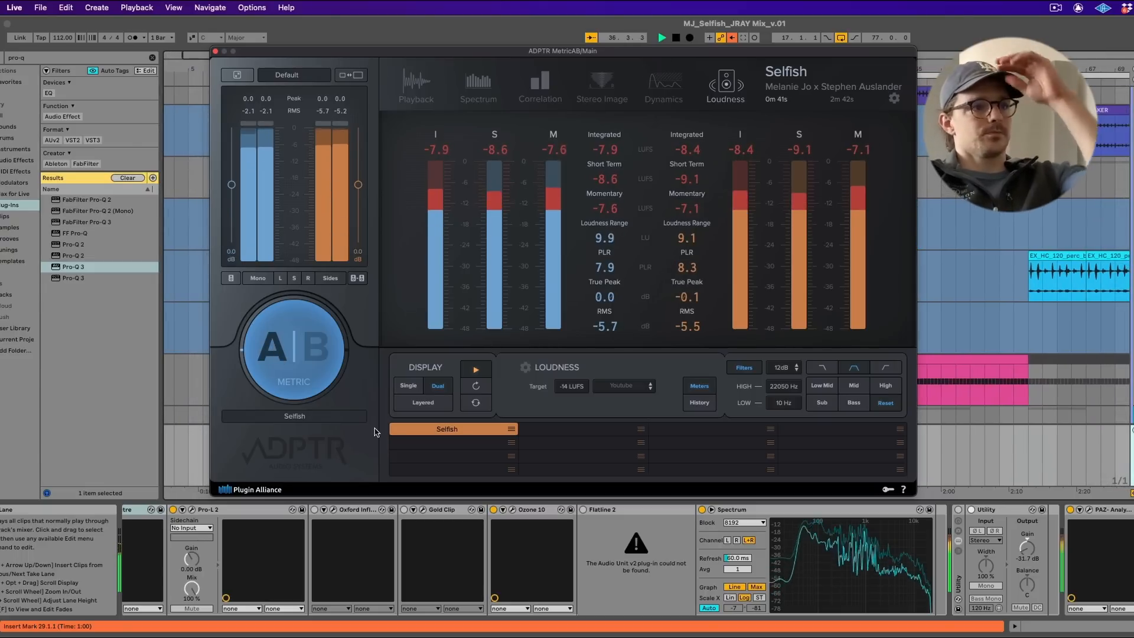
pyautogui.click(276, 358)
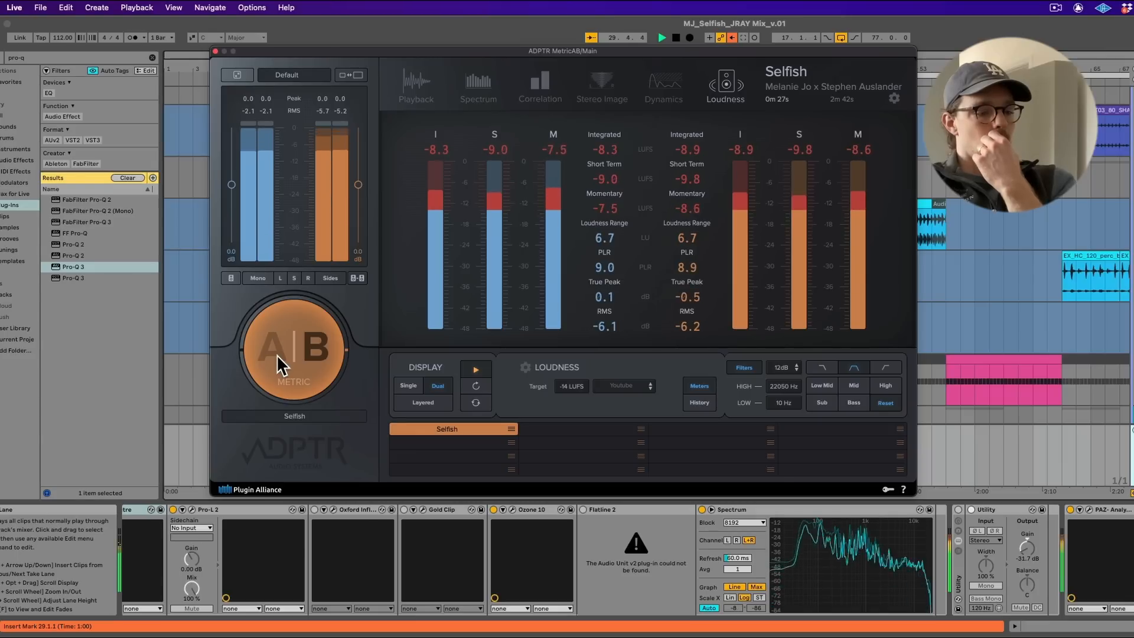
pyautogui.click(277, 355)
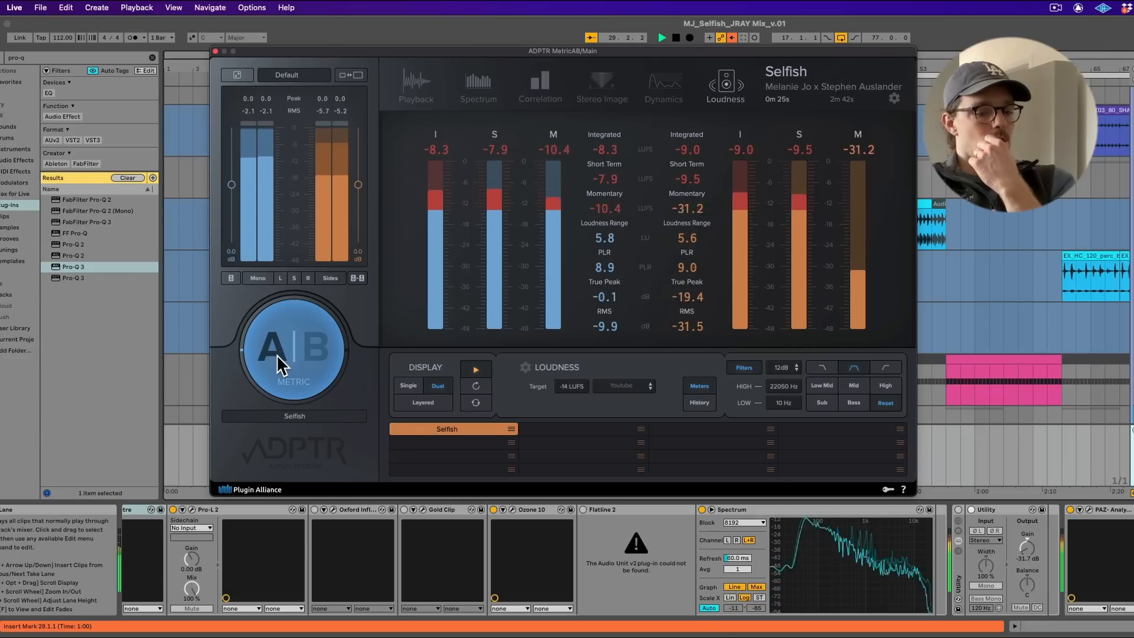
pyautogui.click(215, 51)
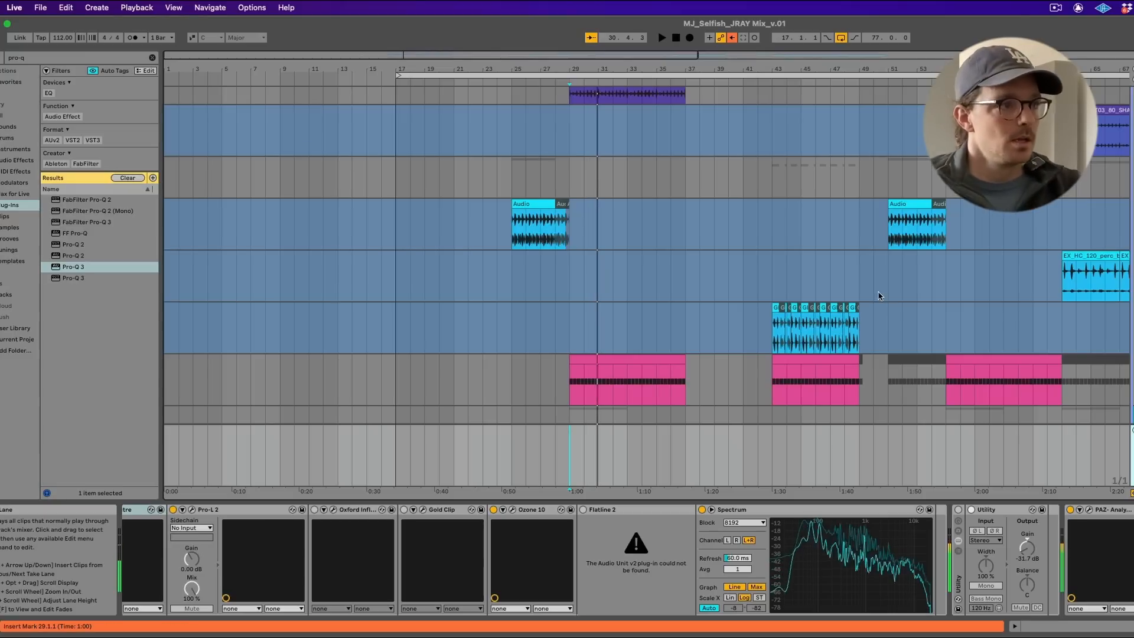
# - Select the arrangement's 77-bar loop range starting at bar 17 and save the set
pyautogui.click(510, 76)
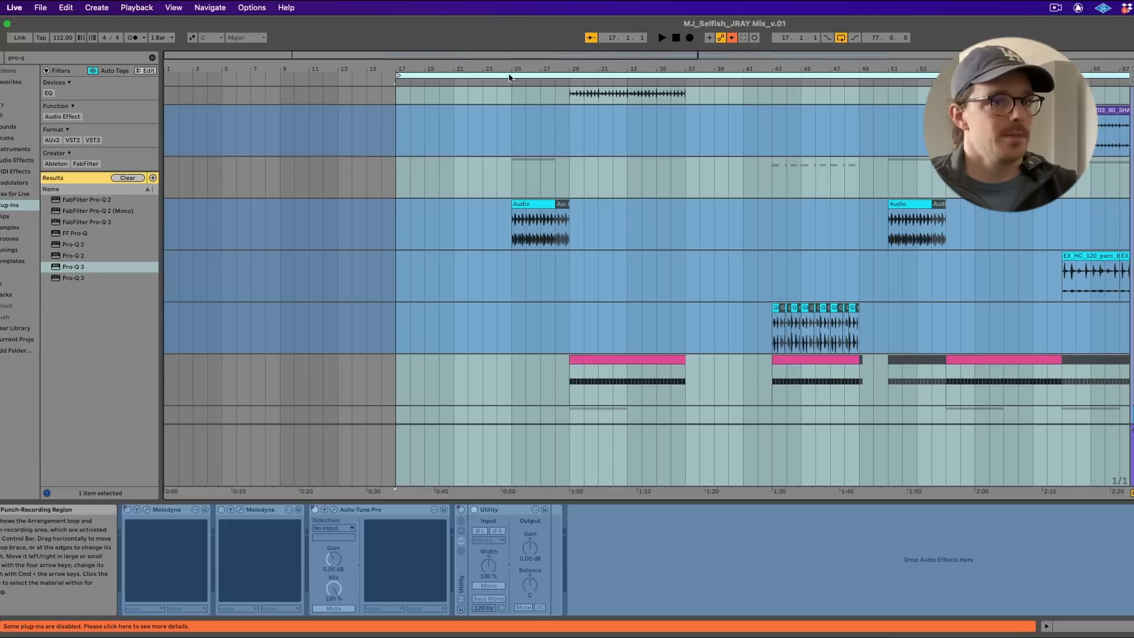
pyautogui.press('super+s')
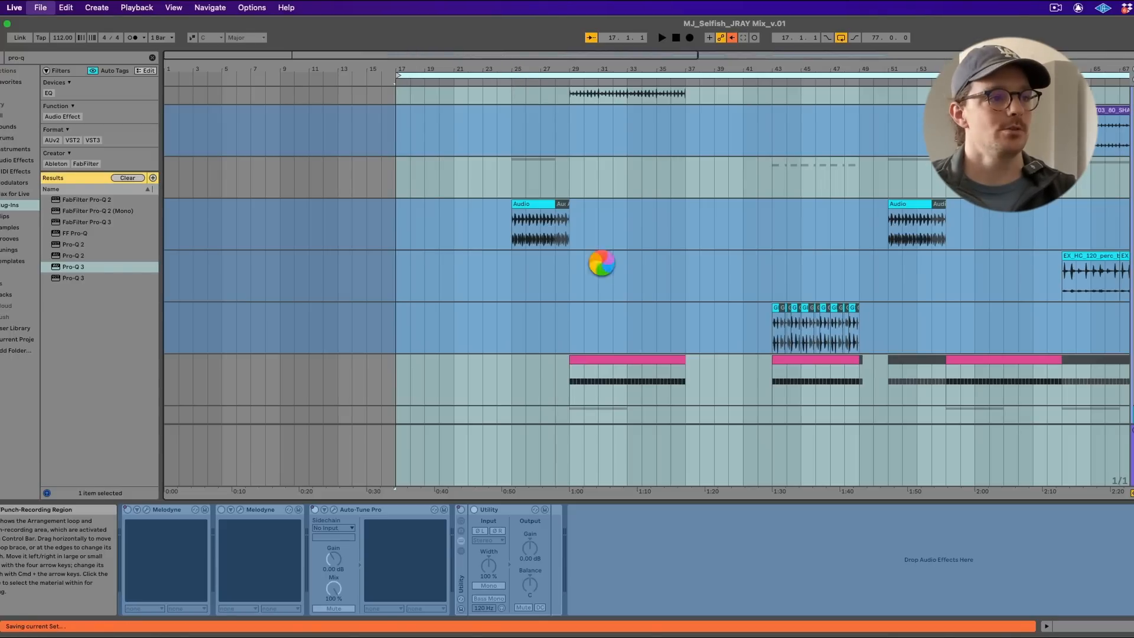
pyautogui.hscroll(3, 602, 263)
pyautogui.scroll(1, 601, 263)
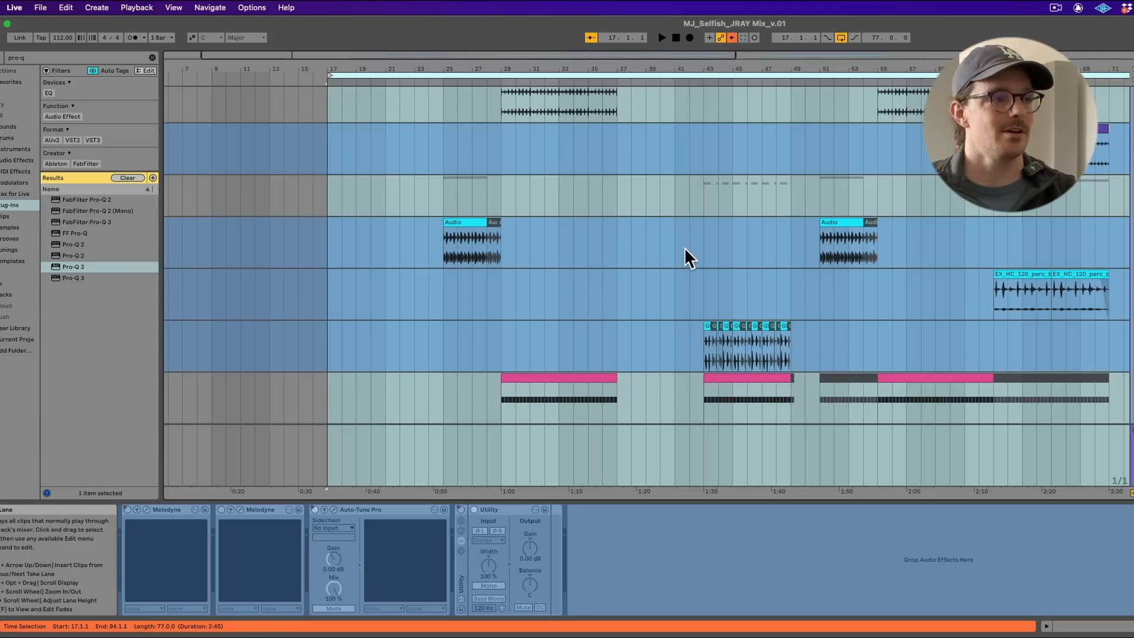
# - Play the arrangement from bar 17 and lower the system volume while listening
pyautogui.press('space')
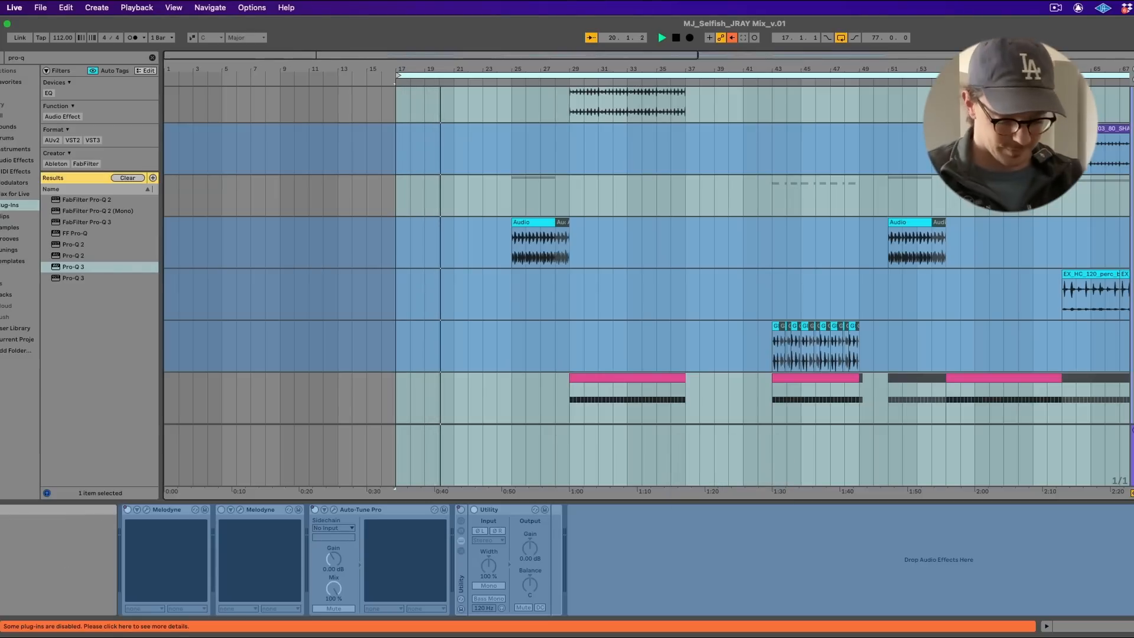
pyautogui.press('XF86AudioLowerVolume')
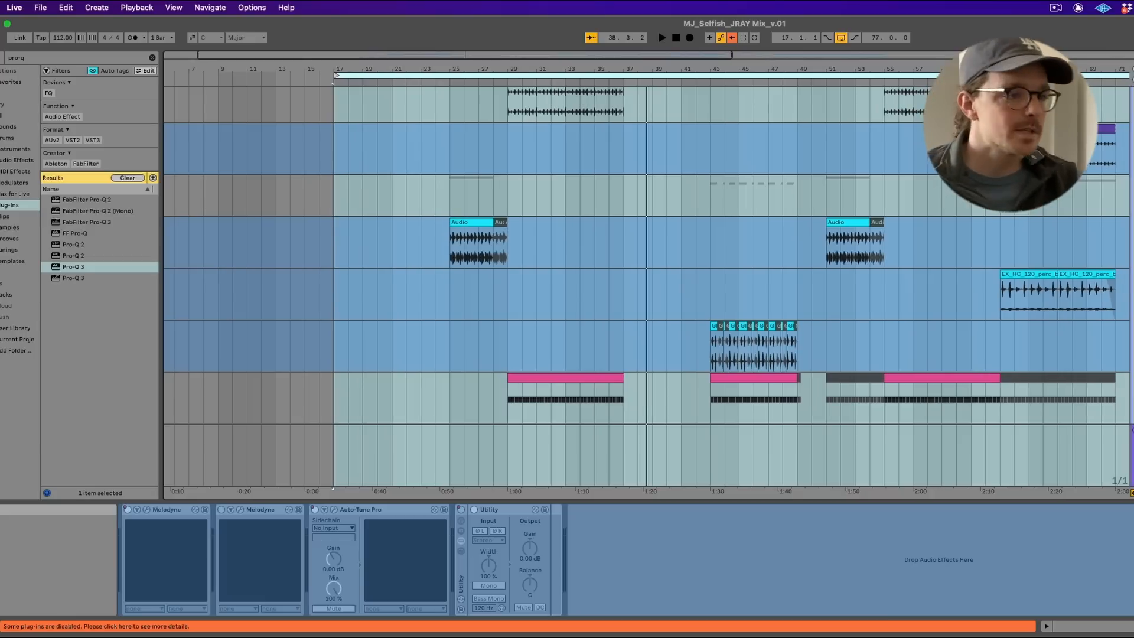
pyautogui.press('space')
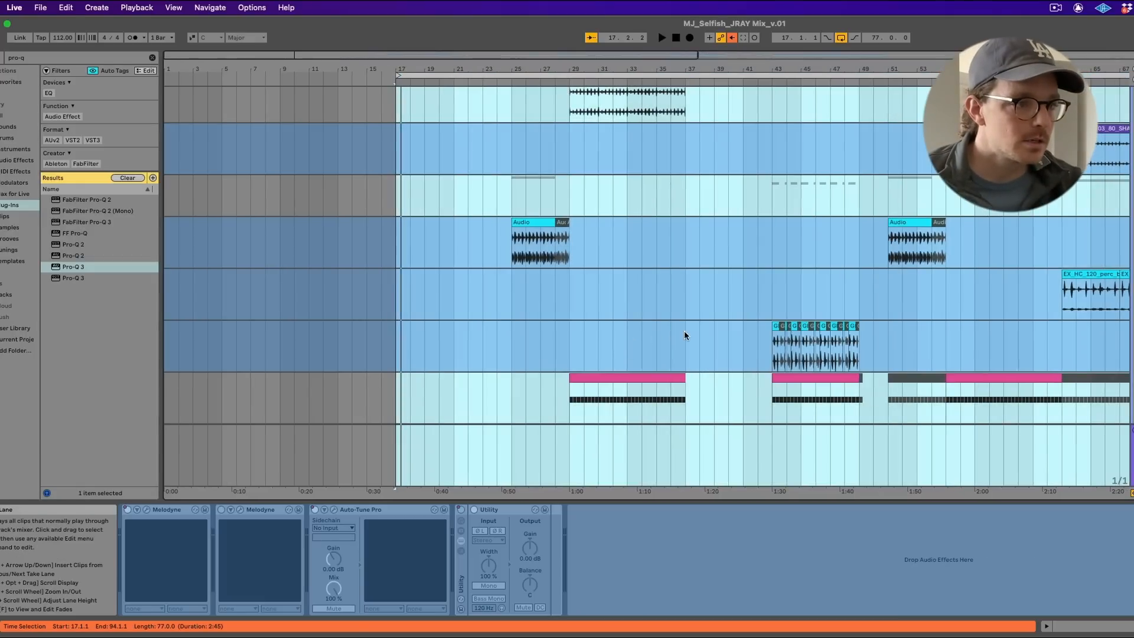
# - Play the arrangement from bar 37 and bring the lead vocal tracks into view
pyautogui.click(680, 329)
pyautogui.press('space')
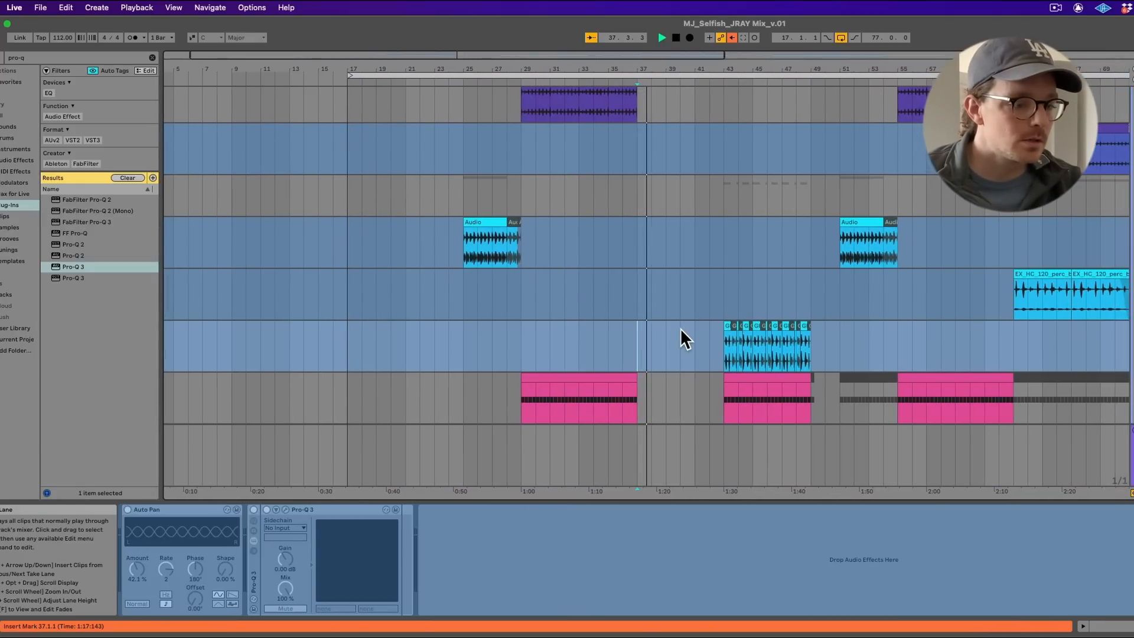
pyautogui.scroll(-5, 680, 329)
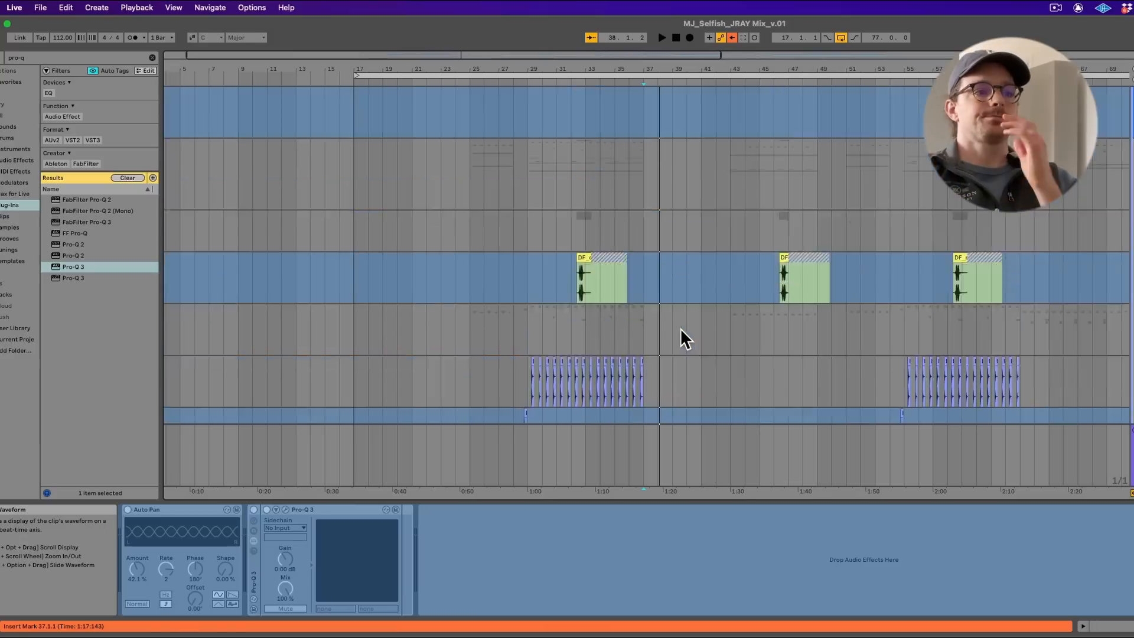
pyautogui.scroll(-10, 680, 330)
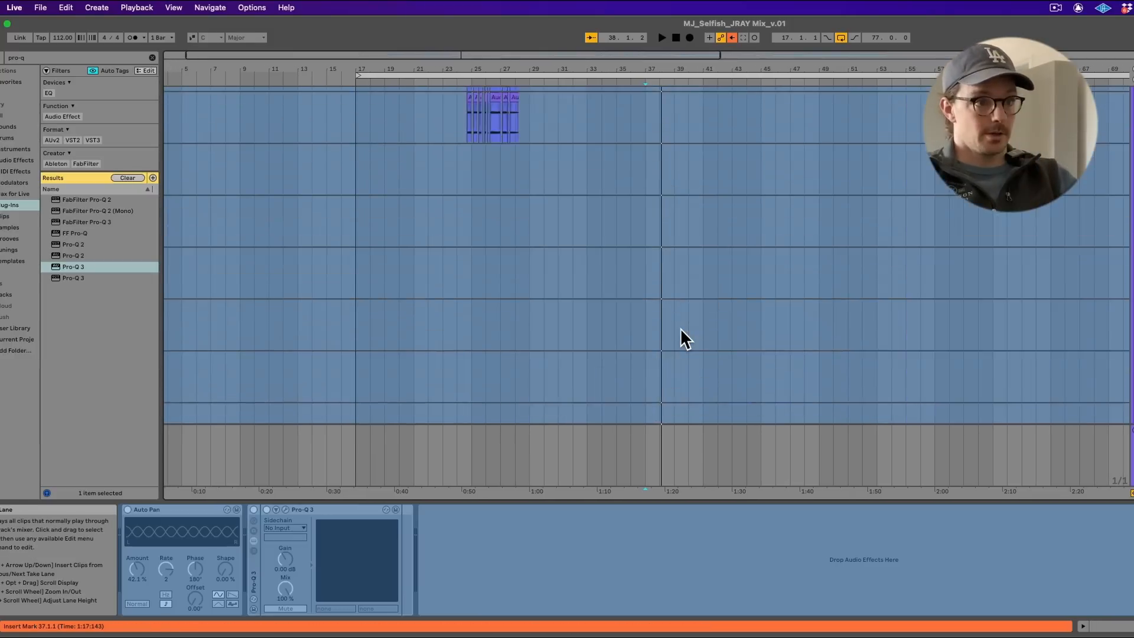
pyautogui.scroll(8, 684, 340)
pyautogui.press('space')
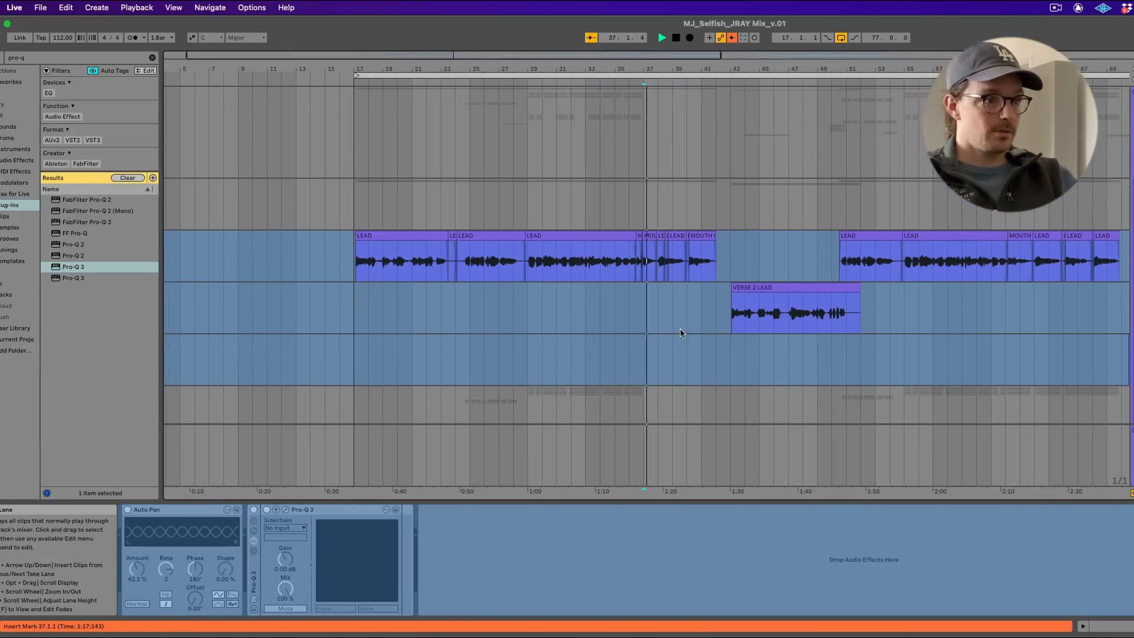
# - Audition the lead vocal from bar 35 and examine its waveform up close
pyautogui.click(610, 257)
pyautogui.scroll(3, 697, 185)
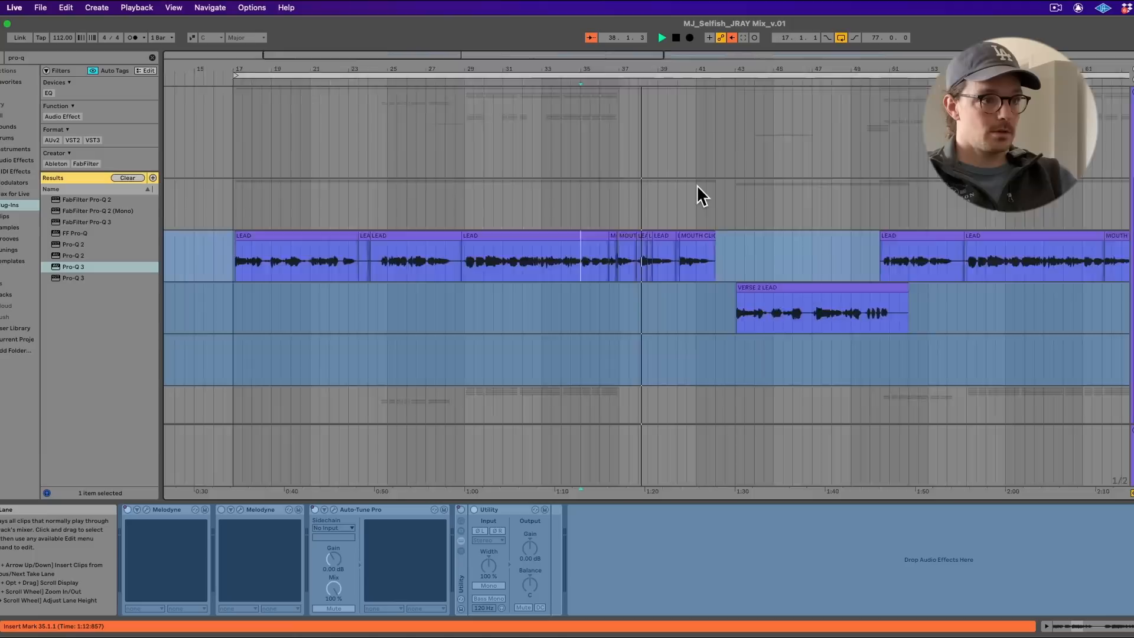
pyautogui.scroll(10, 696, 185)
pyautogui.press('space')
pyautogui.press('space')
pyautogui.hscroll(-10, 696, 186)
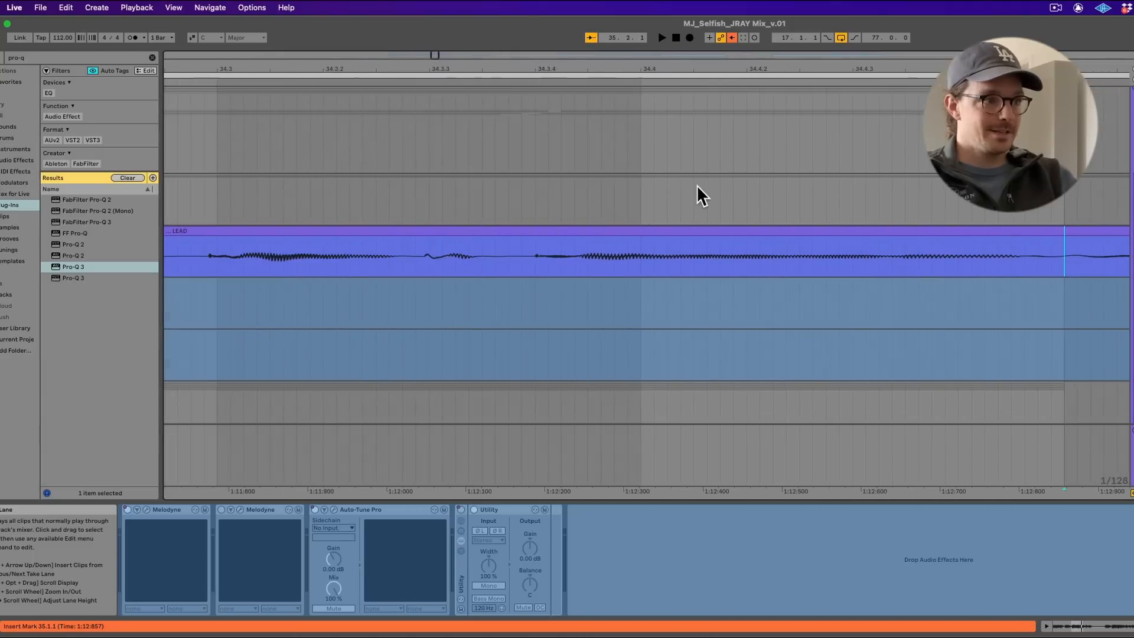
pyautogui.scroll(-10, 696, 186)
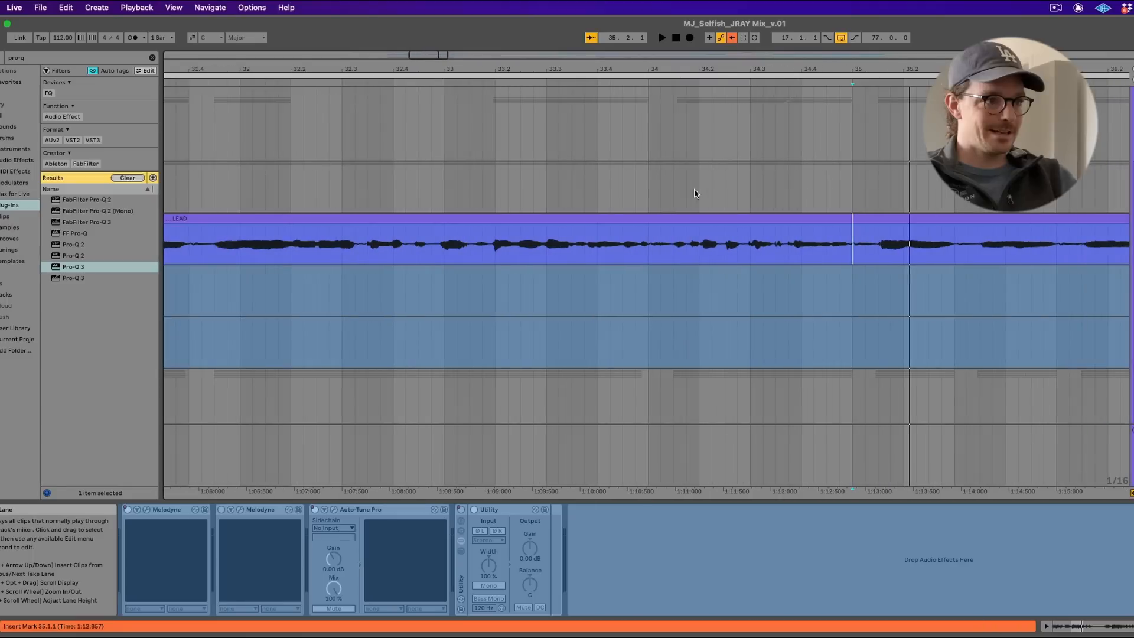
# - Play the lead vocal from bar 35 towards bar 38, restarting from 37.3.3 within the MOUTH CLICK clip
pyautogui.press('space')
pyautogui.press('space')
pyautogui.press('space')
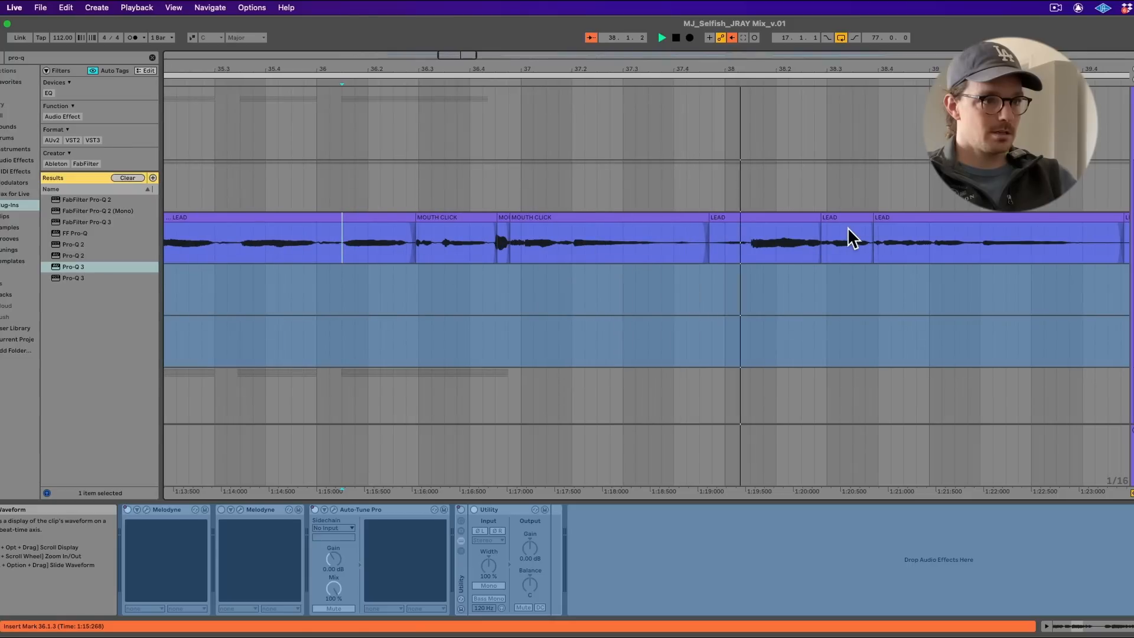
pyautogui.press('space')
pyautogui.click(649, 233)
pyautogui.press('space')
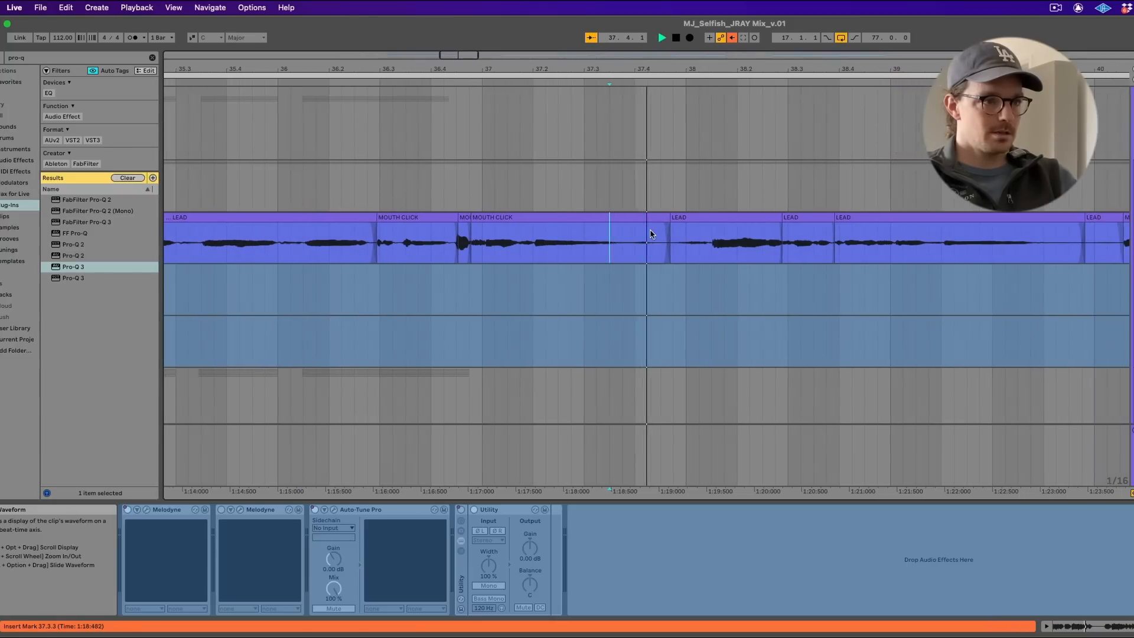
pyautogui.press('space')
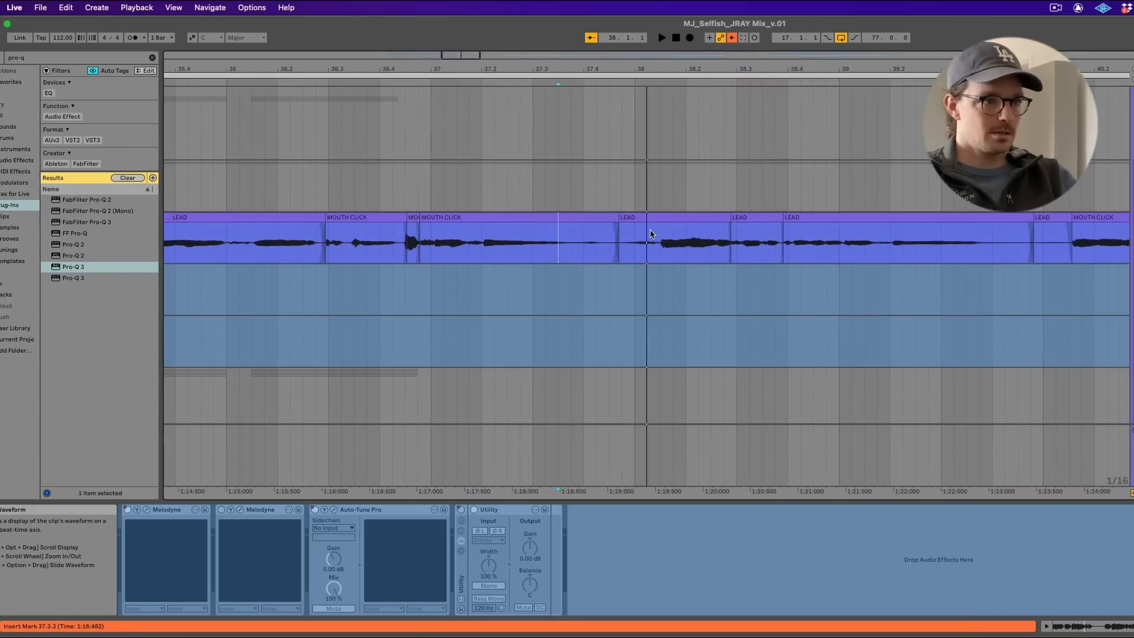
# - Examine the crossfade between the MOUTH CLICK and LEAD clips just before bar 38
pyautogui.scroll(5, 636, 258)
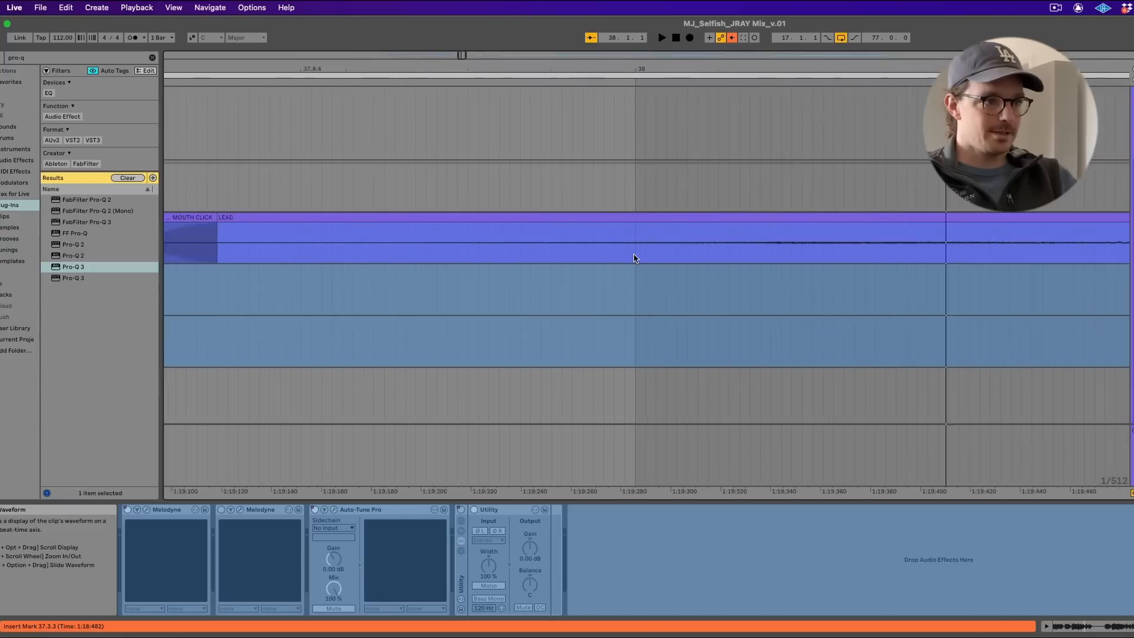
pyautogui.click(536, 242)
pyautogui.moveTo(548, 235); pyautogui.dragTo(577, 239)
pyautogui.click(536, 238)
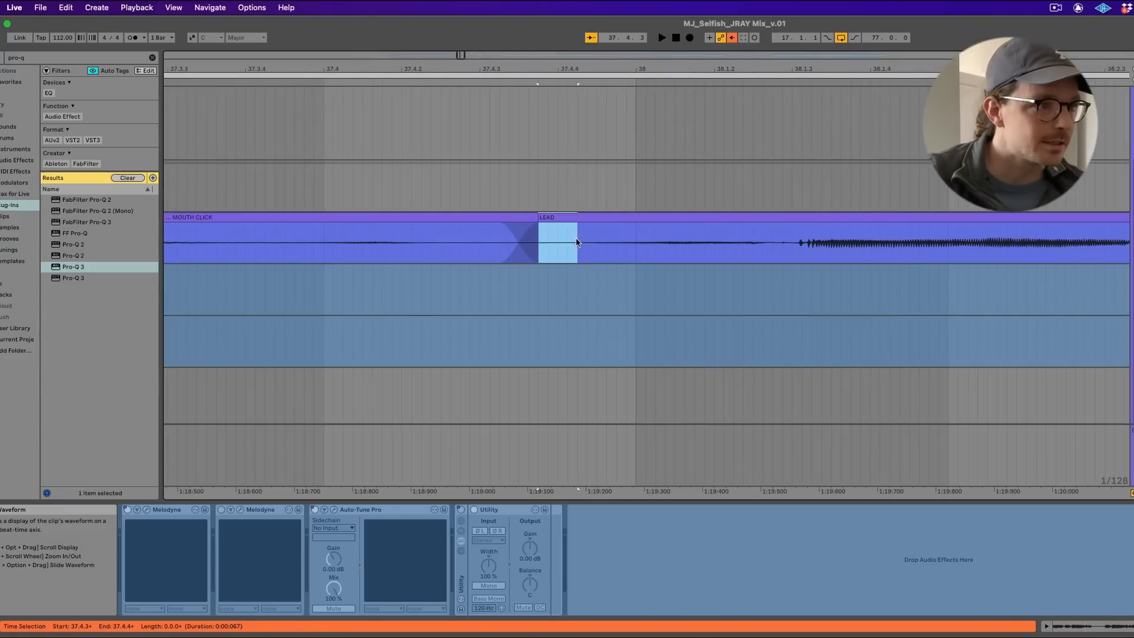
pyautogui.click(527, 231)
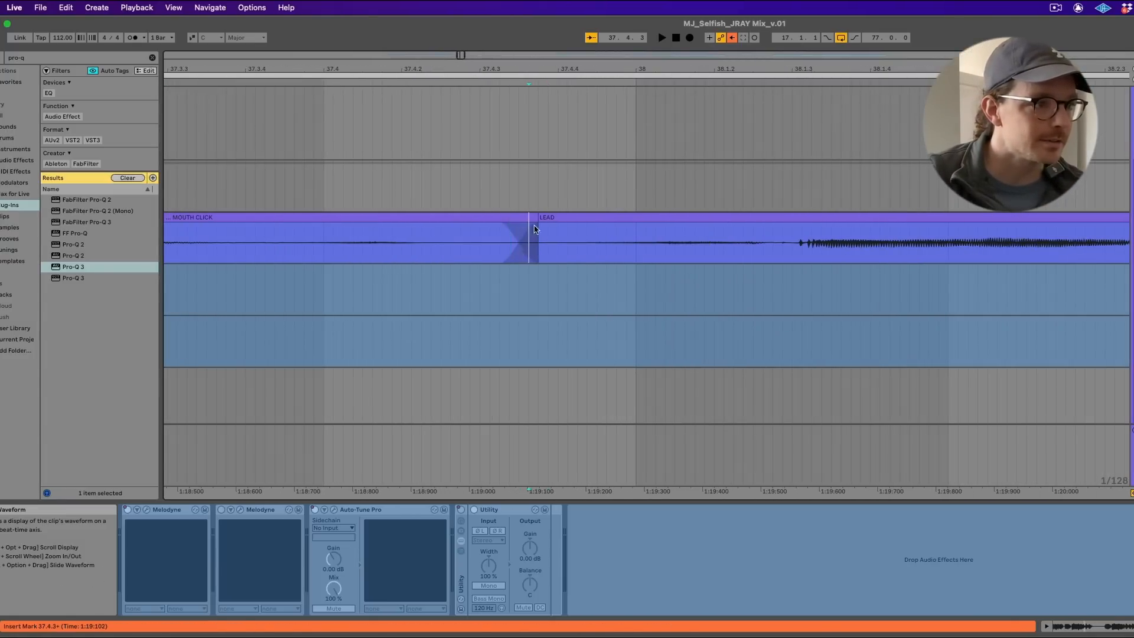
pyautogui.moveTo(535, 216); pyautogui.dragTo(589, 213)
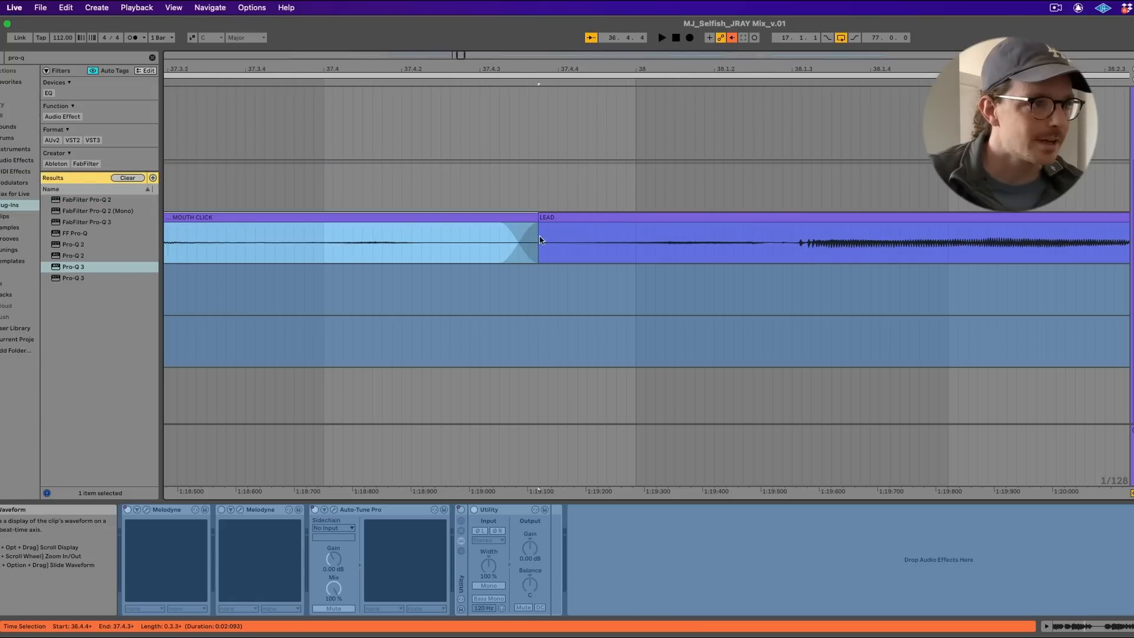
pyautogui.click(470, 238)
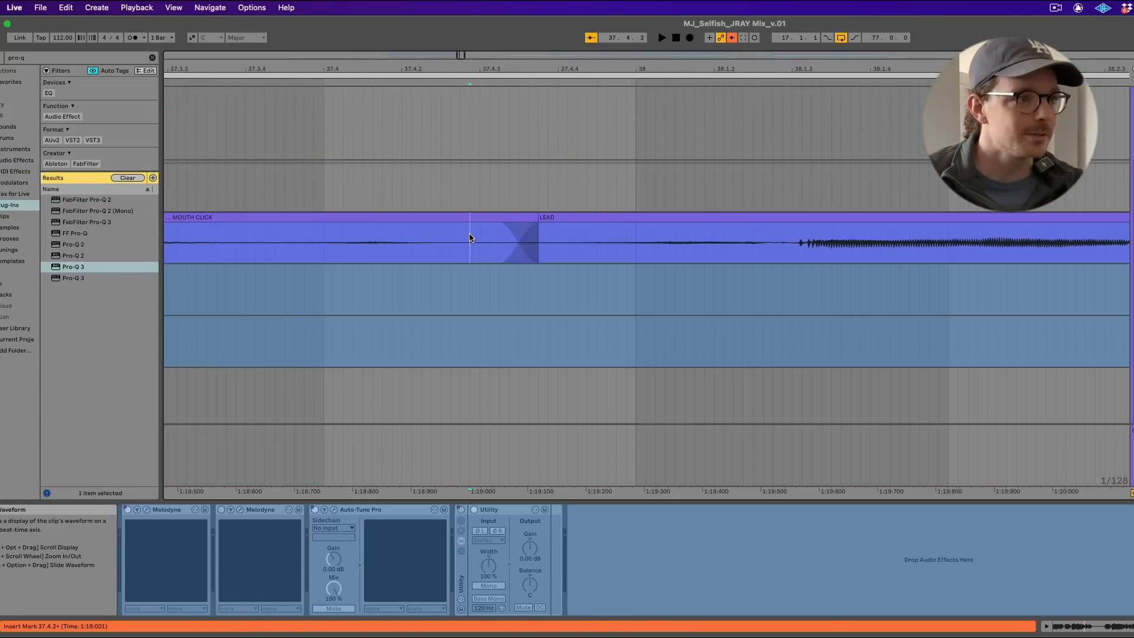
pyautogui.click(528, 254)
pyautogui.hscroll(-1, 524, 252)
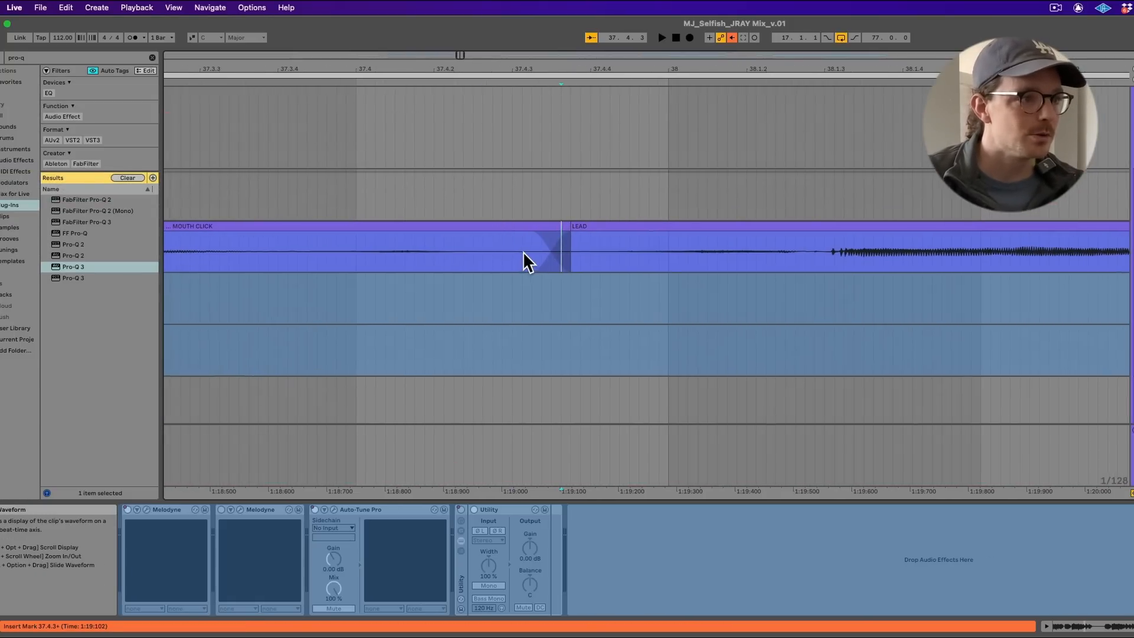
# - Compare the lead vocal edits around bar 38 with the DBL 1 clips below them
pyautogui.scroll(-1, 523, 252)
pyautogui.scroll(-5, 522, 250)
pyautogui.scroll(10, 537, 245)
pyautogui.scroll(-8, 536, 246)
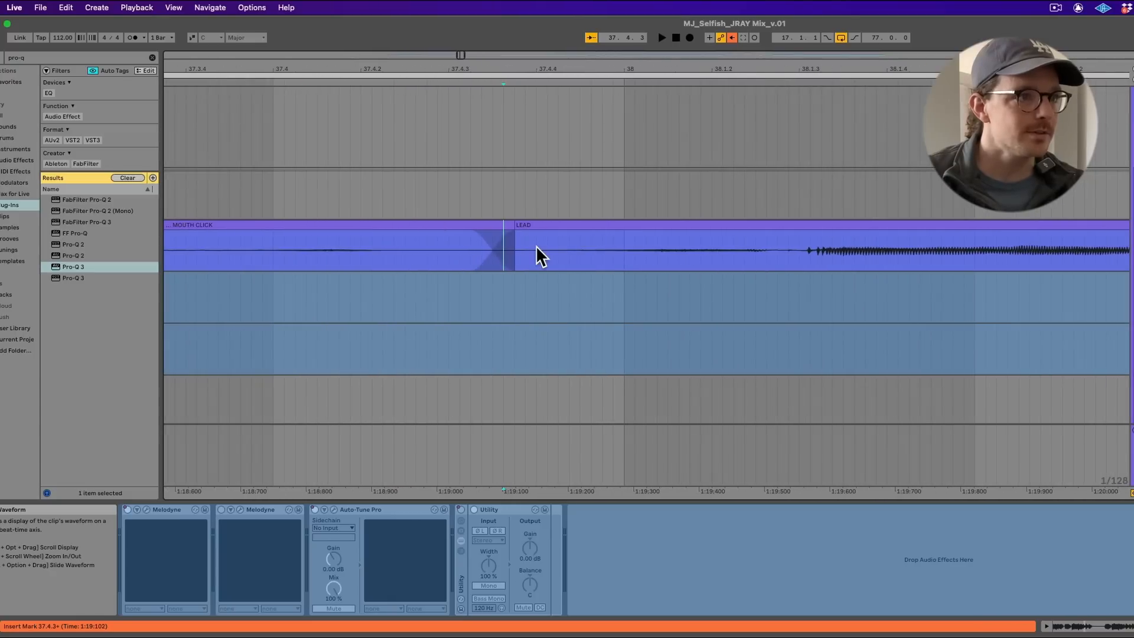
pyautogui.hscroll(-4, 536, 246)
pyautogui.scroll(-2, 536, 245)
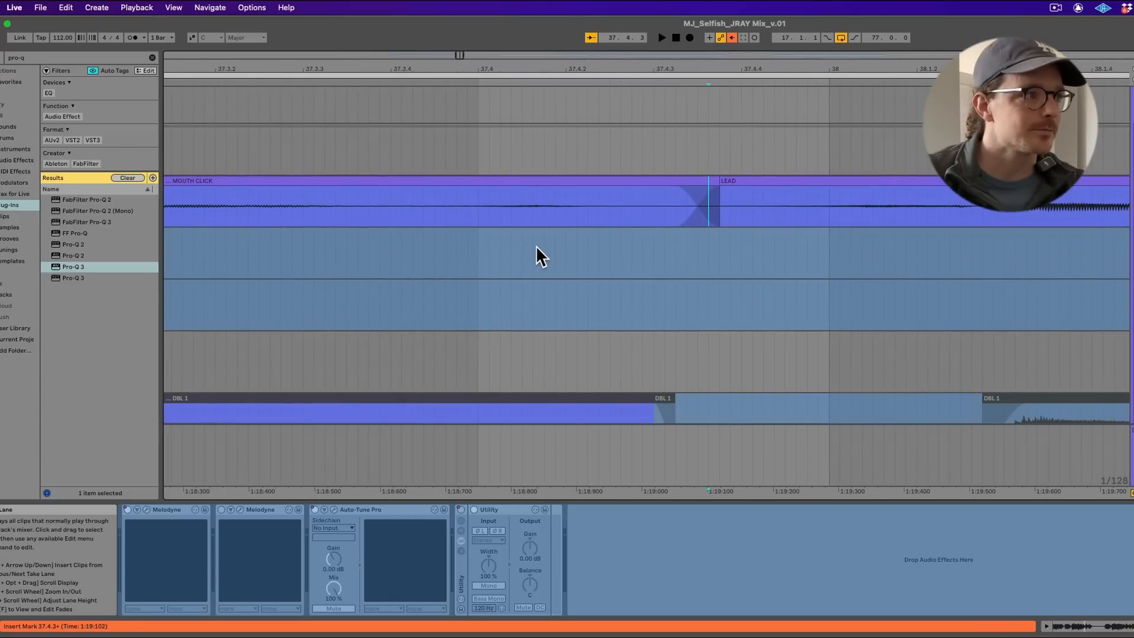
pyautogui.scroll(-6, 536, 246)
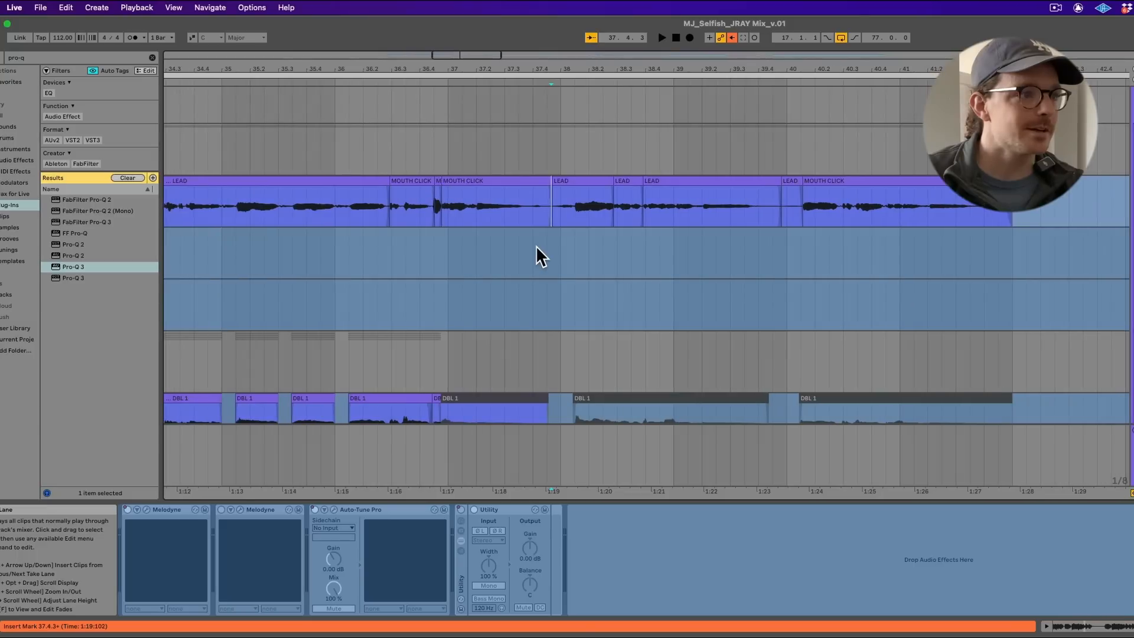
pyautogui.scroll(10, 536, 245)
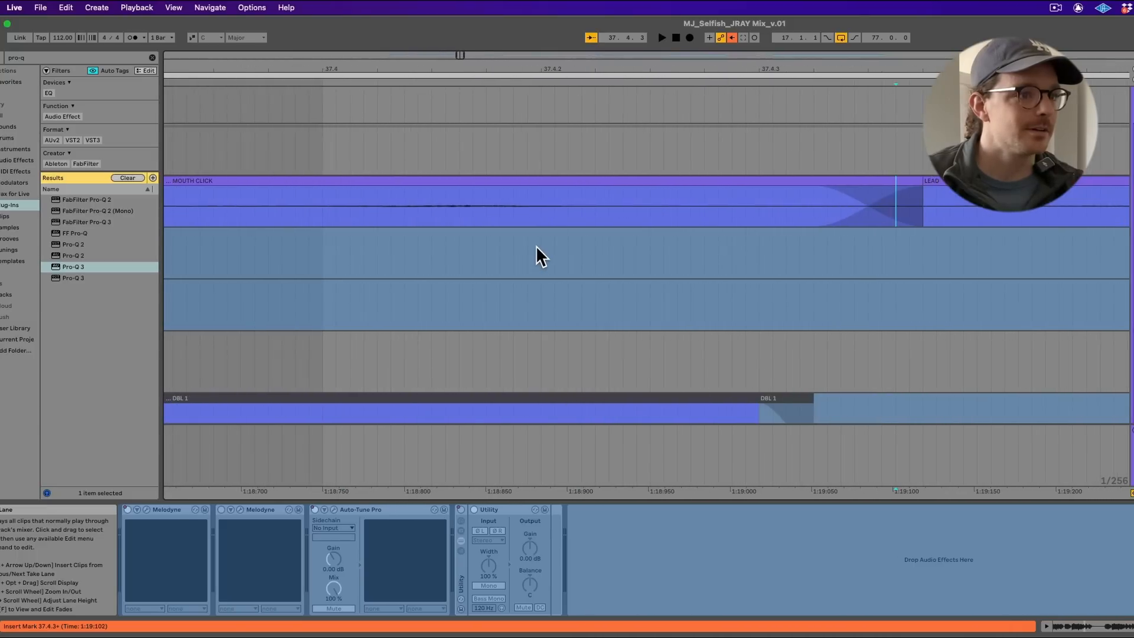
pyautogui.hscroll(3, 536, 245)
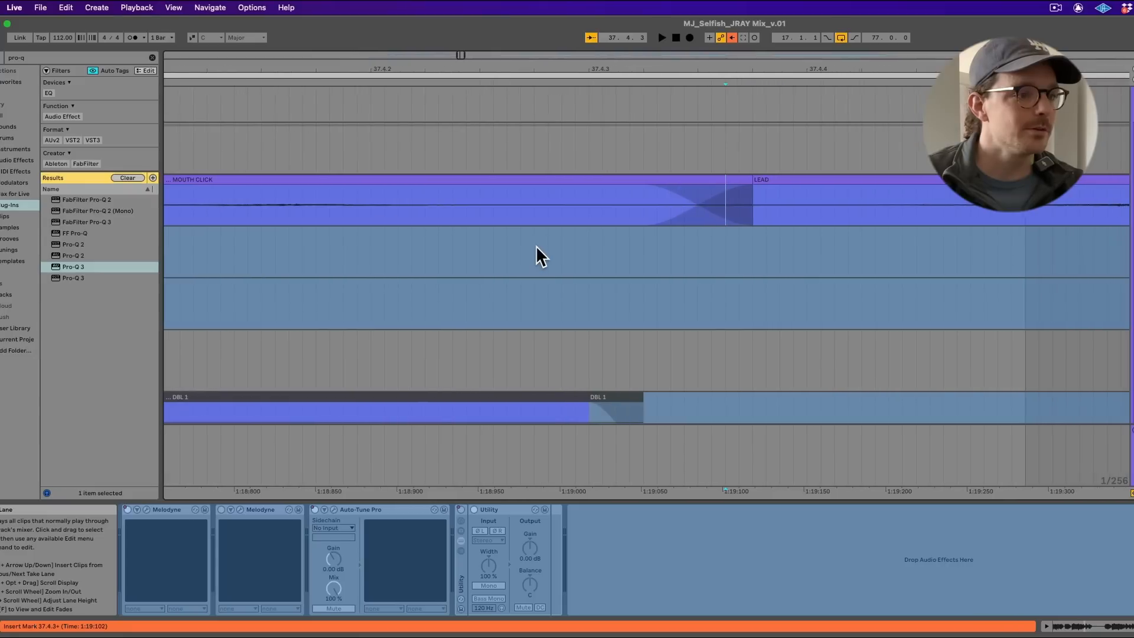
# - Open the MOUTH CLICK clip's sample and play it back while examining its waveform up to the clip end
pyautogui.click(702, 178)
pyautogui.doubleClick(703, 178)
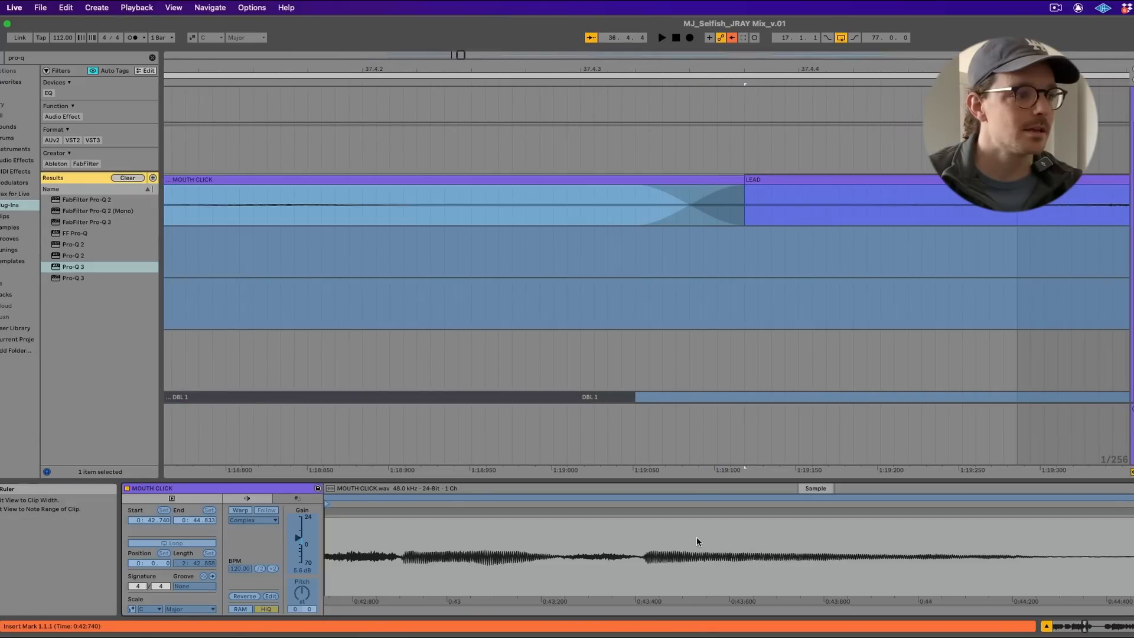
pyautogui.hscroll(3, 697, 538)
pyautogui.scroll(5, 698, 538)
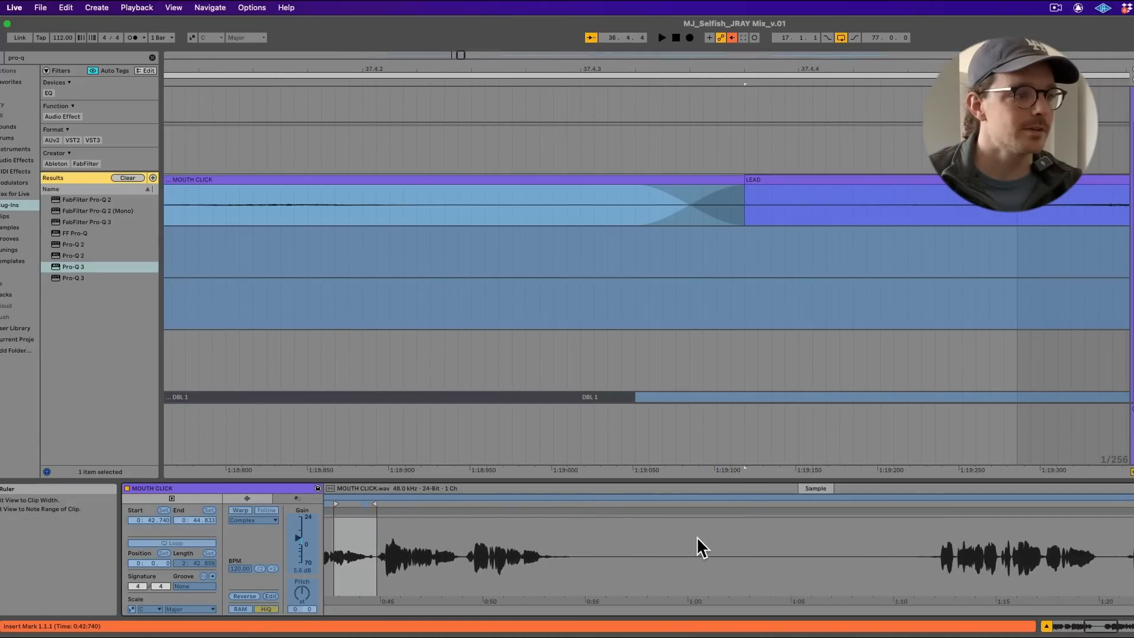
pyautogui.hscroll(-3, 697, 538)
pyautogui.press('space')
pyautogui.scroll(15, 550, 555)
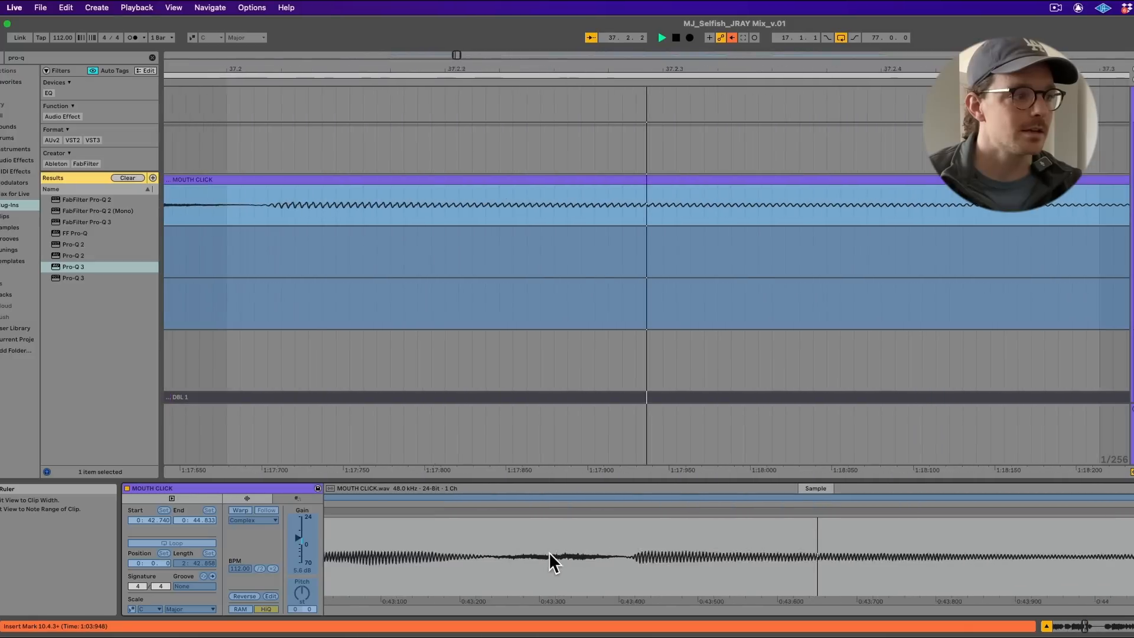
pyautogui.scroll(-10, 536, 569)
pyautogui.press('space')
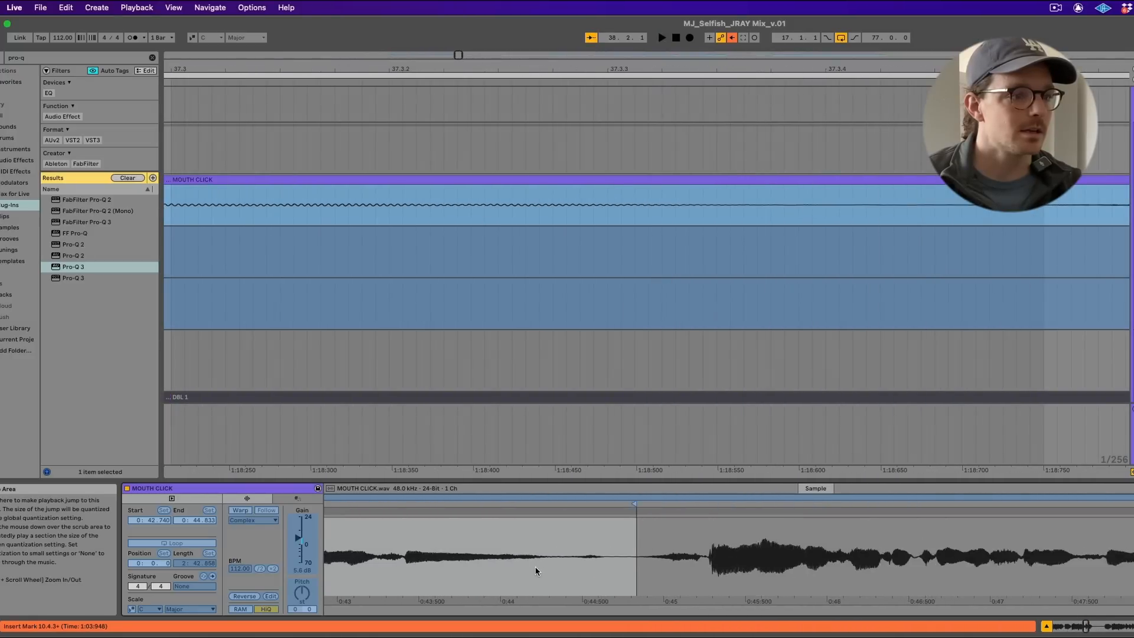
pyautogui.press('space')
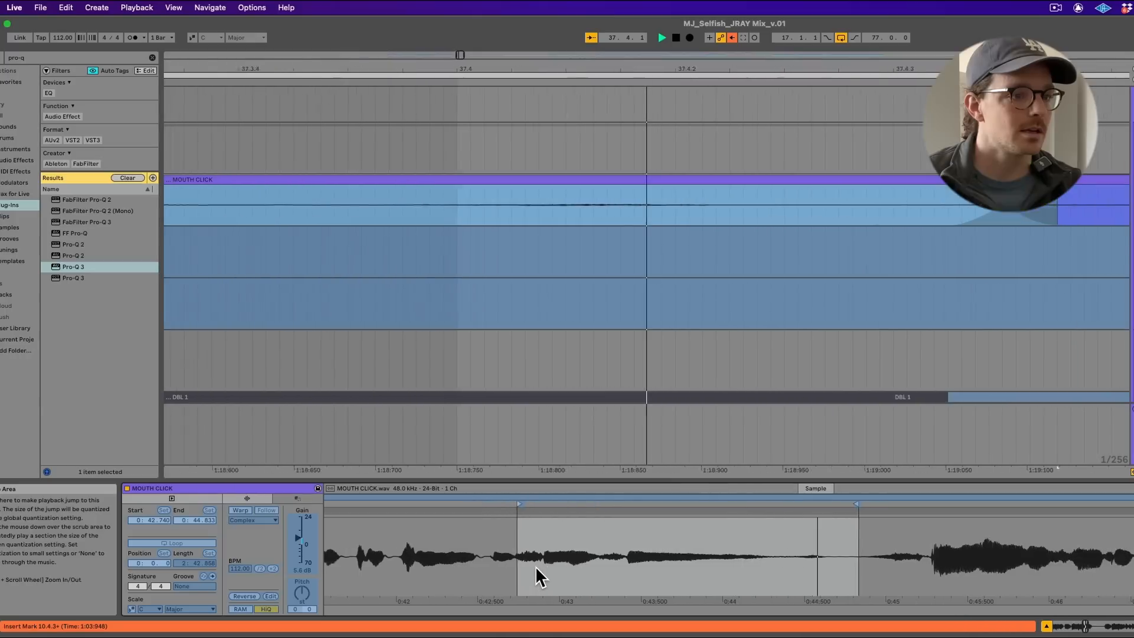
pyautogui.press('space')
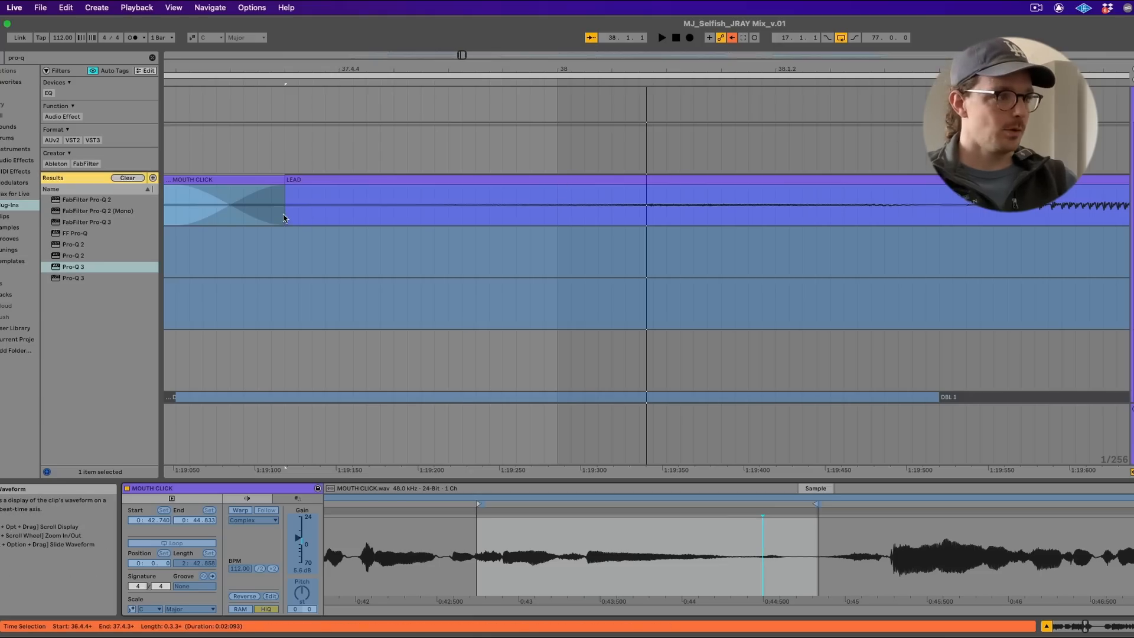
# - Check the MOUTH CLICK crossfade at 37.4.3 against the fade-outs of the double vocals, opening the DBL 1 clip
pyautogui.scroll(5, 283, 216)
pyautogui.click(401, 194)
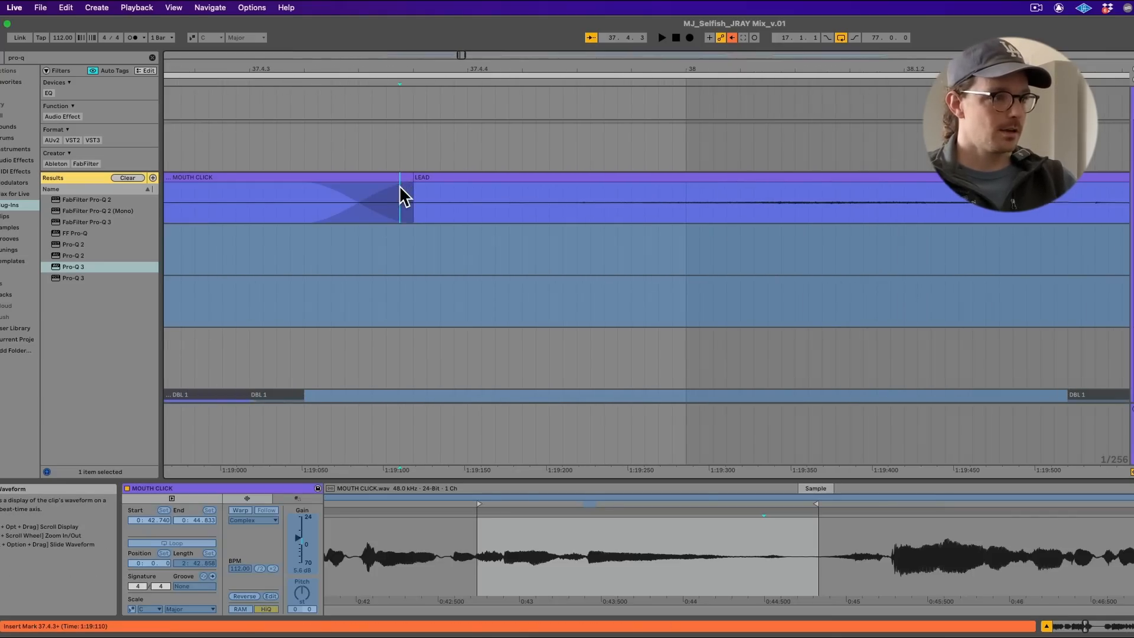
pyautogui.hscroll(-5, 401, 196)
pyautogui.scroll(1, 401, 197)
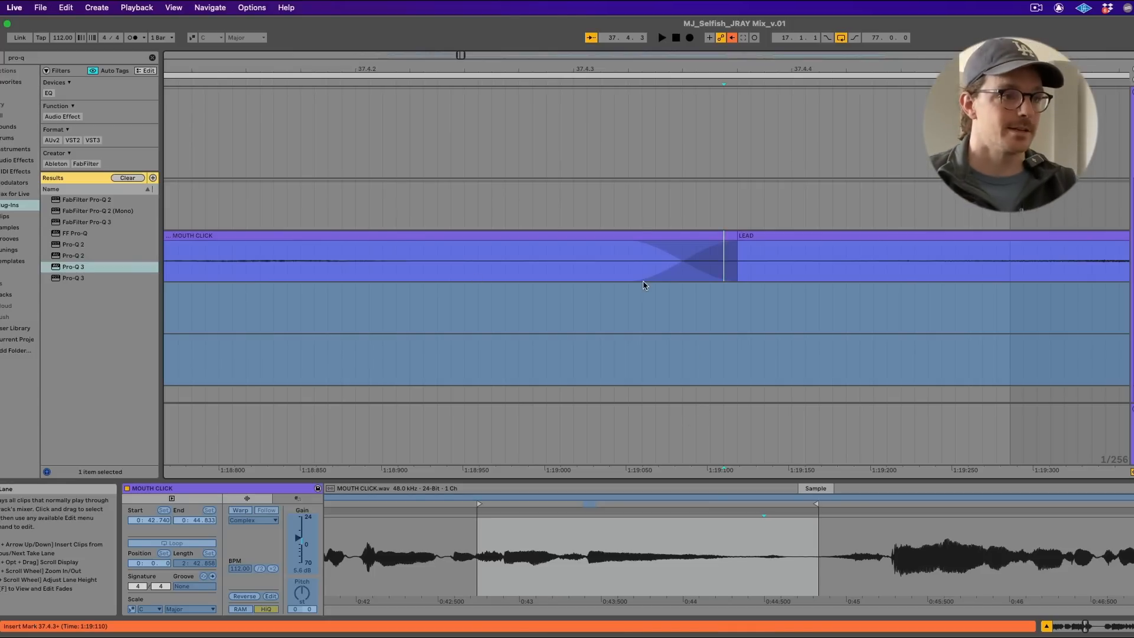
pyautogui.scroll(-5, 655, 283)
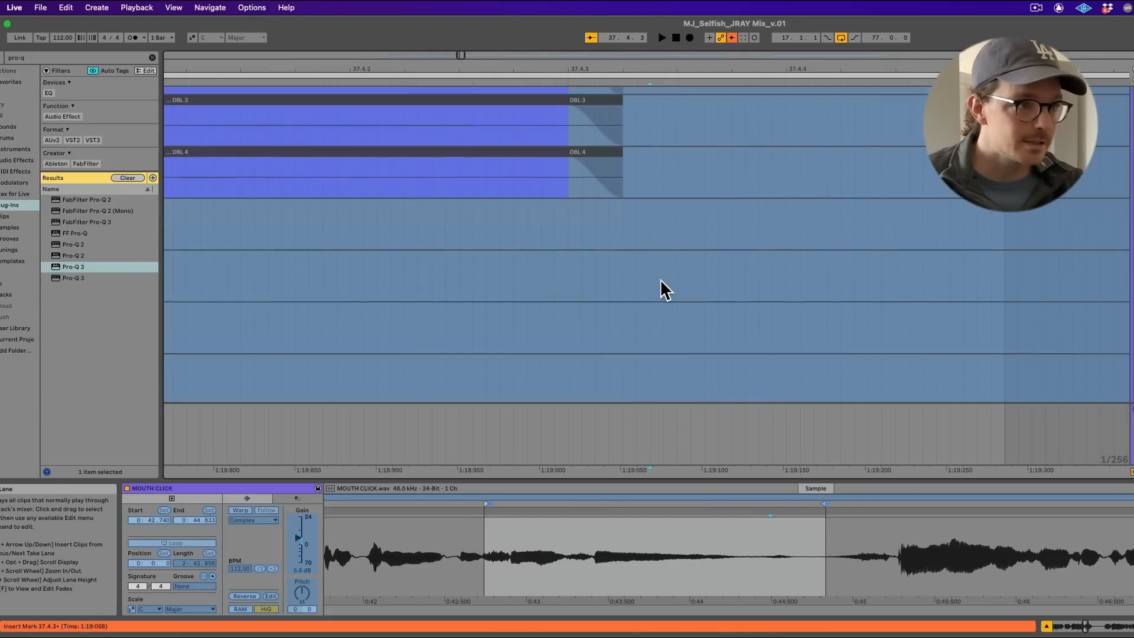
pyautogui.scroll(2, 660, 284)
pyautogui.click(569, 183)
pyautogui.scroll(5, 739, 207)
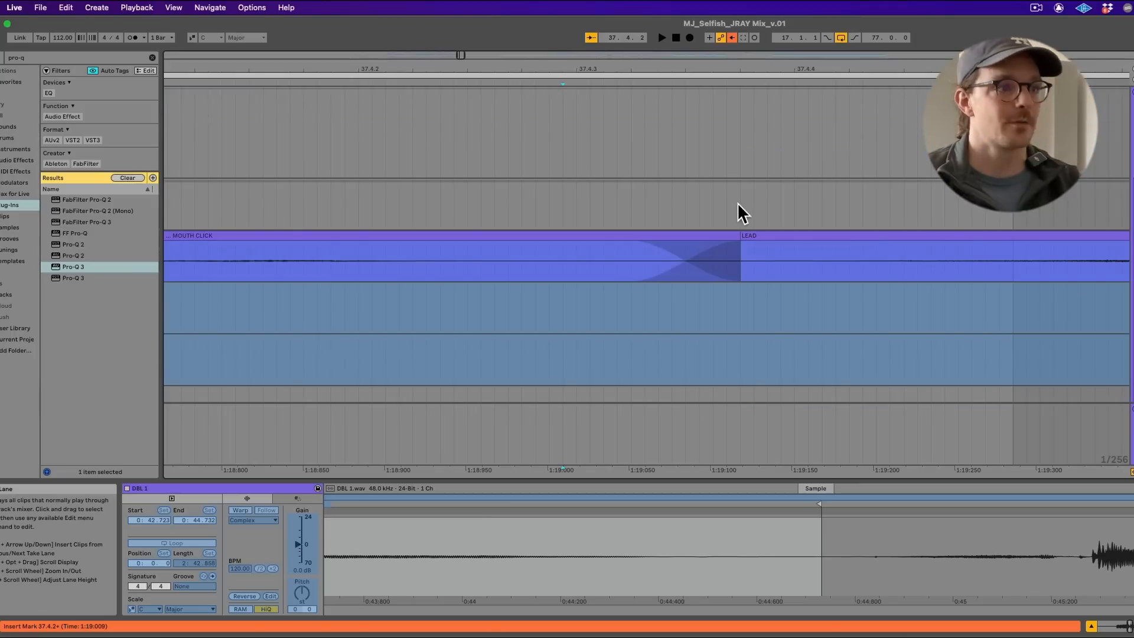
# - Open the LEAD clip that follows the crossfade and play its start around bar 38
pyautogui.hscroll(5, 742, 214)
pyautogui.click(680, 254)
pyautogui.press('space')
pyautogui.press('space')
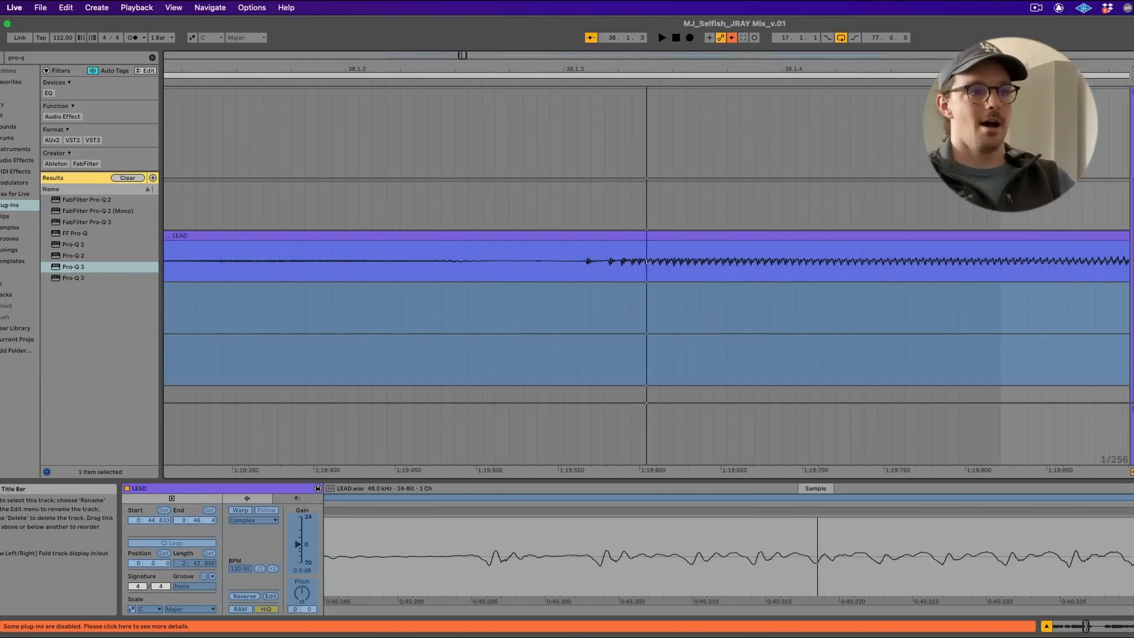
# - Unfreeze the lead vocal track and lengthen the crossfade from MOUTH CLICK into LEAD until just before bar 38
pyautogui.hscroll(-5, 983, 266)
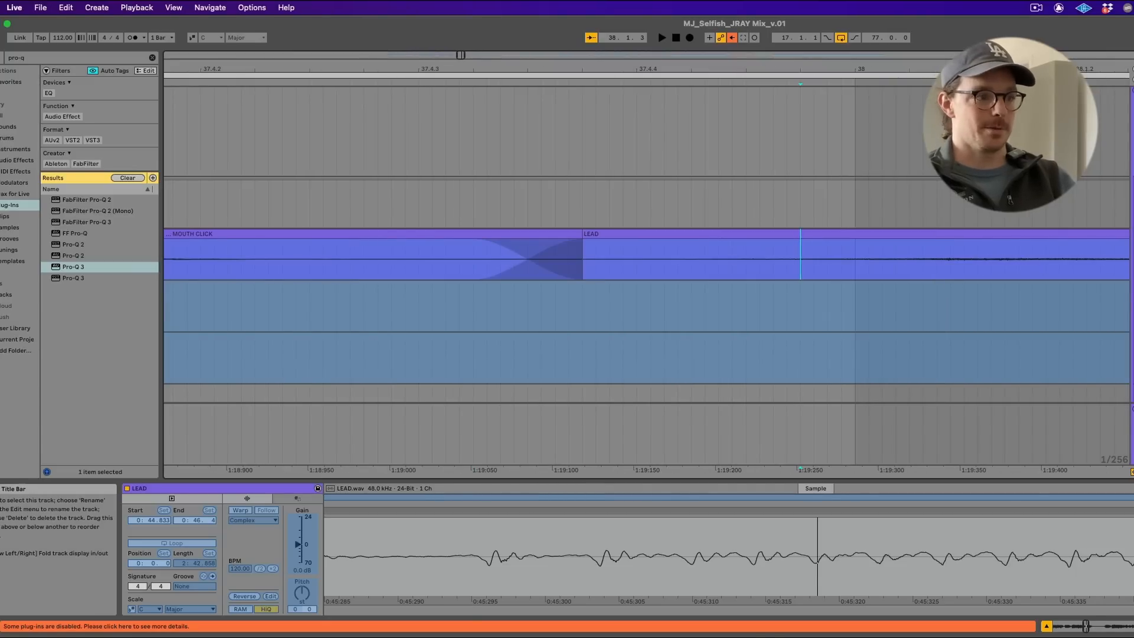
pyautogui.hotkey('shift', 'Tab')
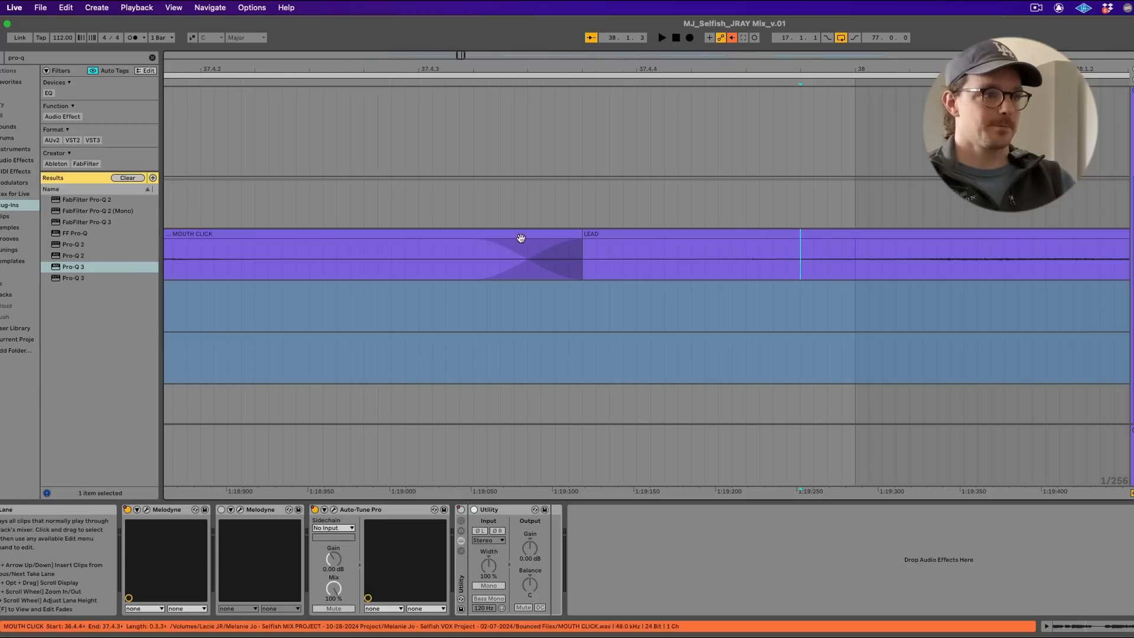
pyautogui.click(555, 248)
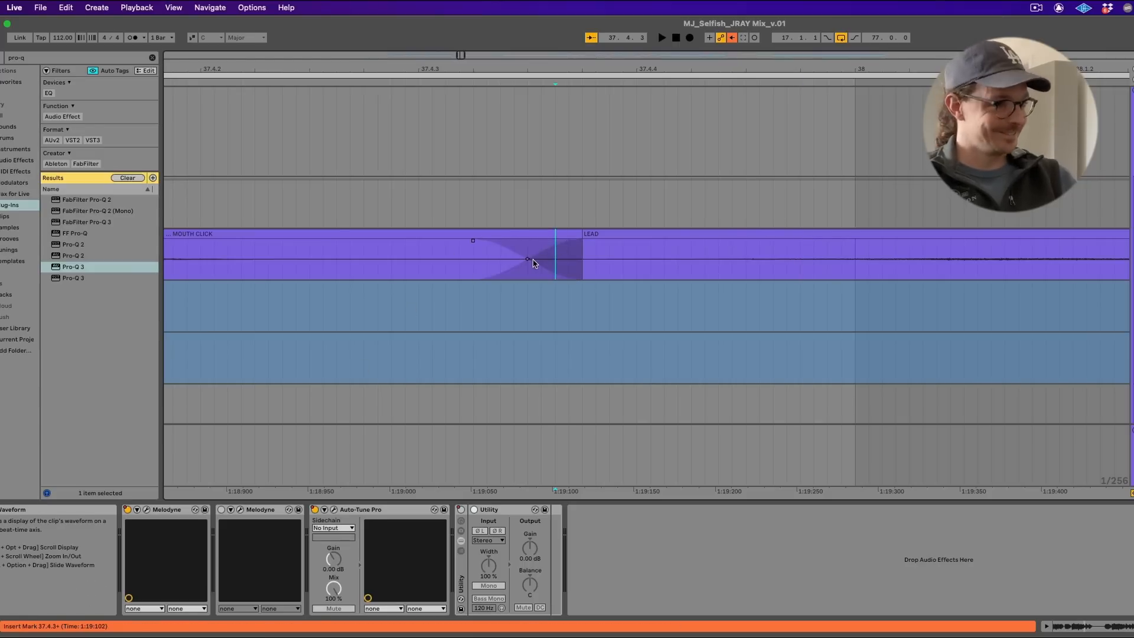
pyautogui.click(637, 242)
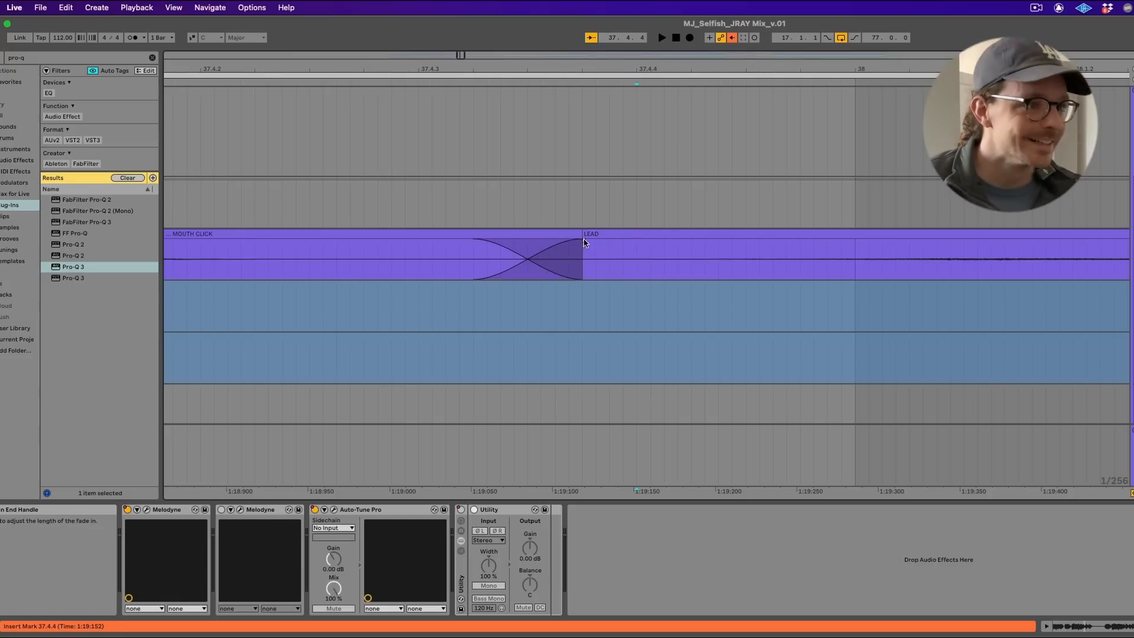
pyautogui.moveTo(582, 240); pyautogui.dragTo(831, 240)
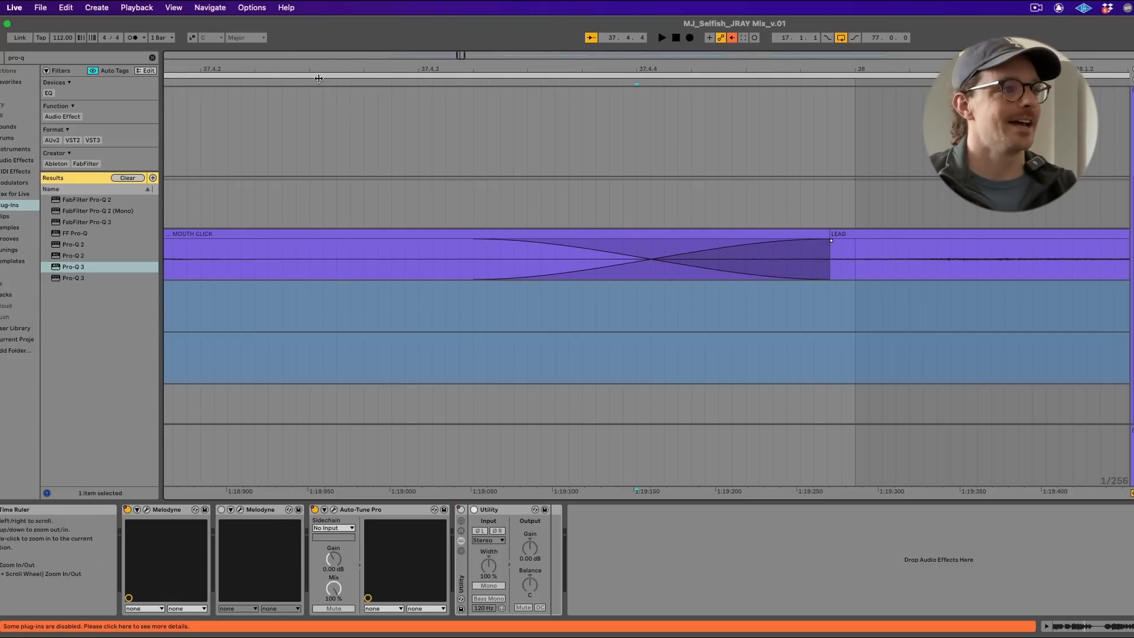
# - Play the lead vocal repeatedly from bar 37 across the lengthened crossfade into bar 38, listening for clicks
pyautogui.click(296, 115)
pyautogui.press('space')
pyautogui.scroll(-6, 282, 130)
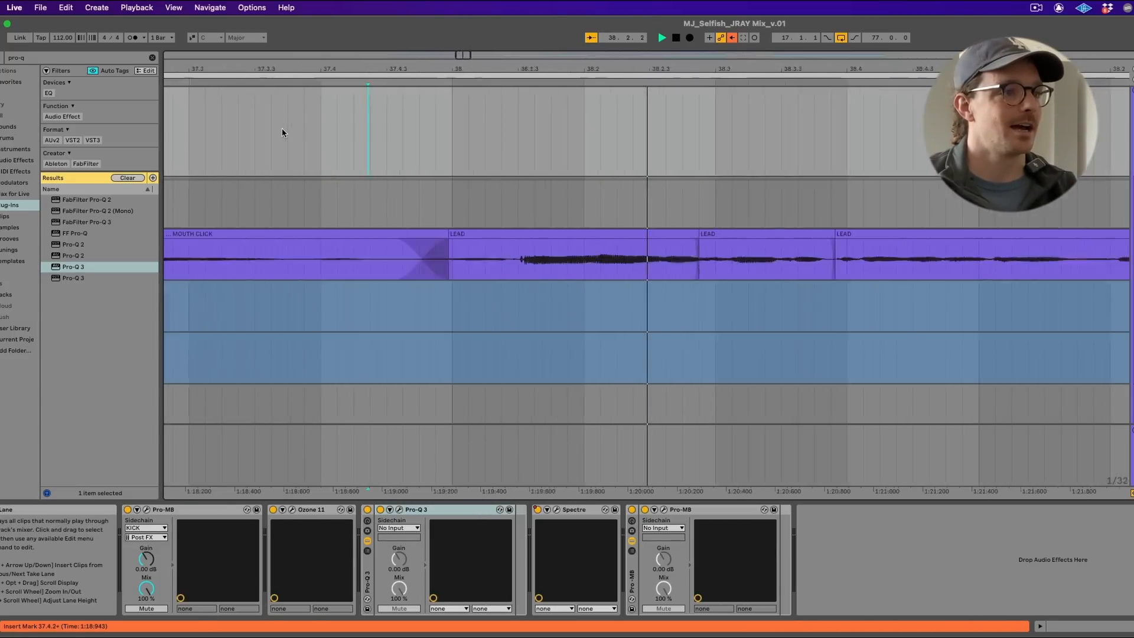
pyautogui.press('space')
pyautogui.press('Down')
pyautogui.press('Down')
pyautogui.press('space')
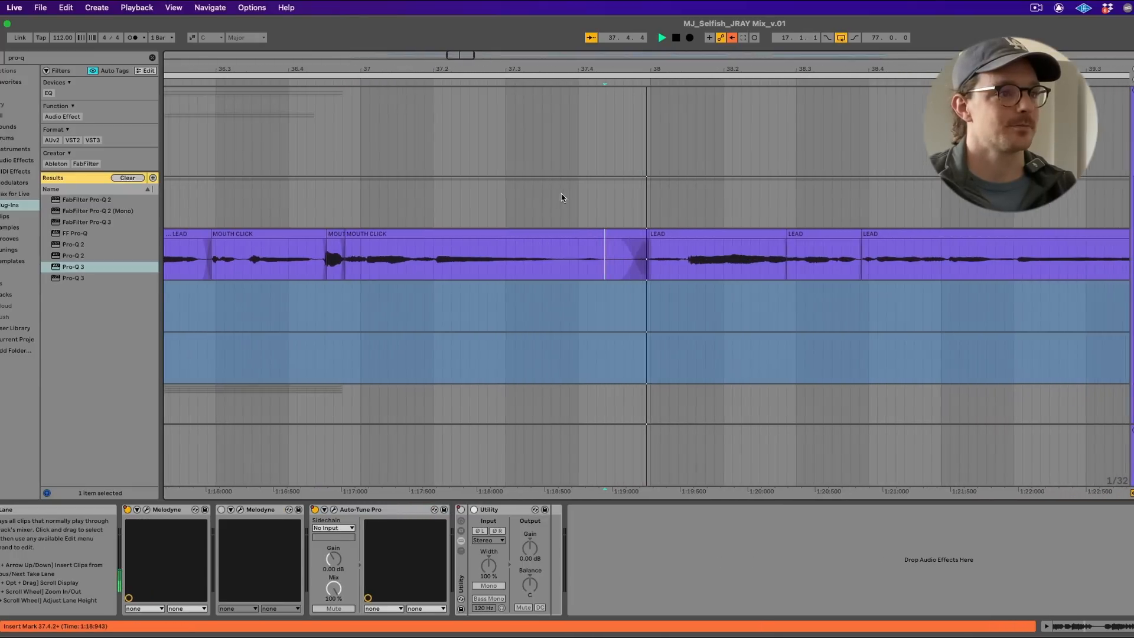
pyautogui.press('space')
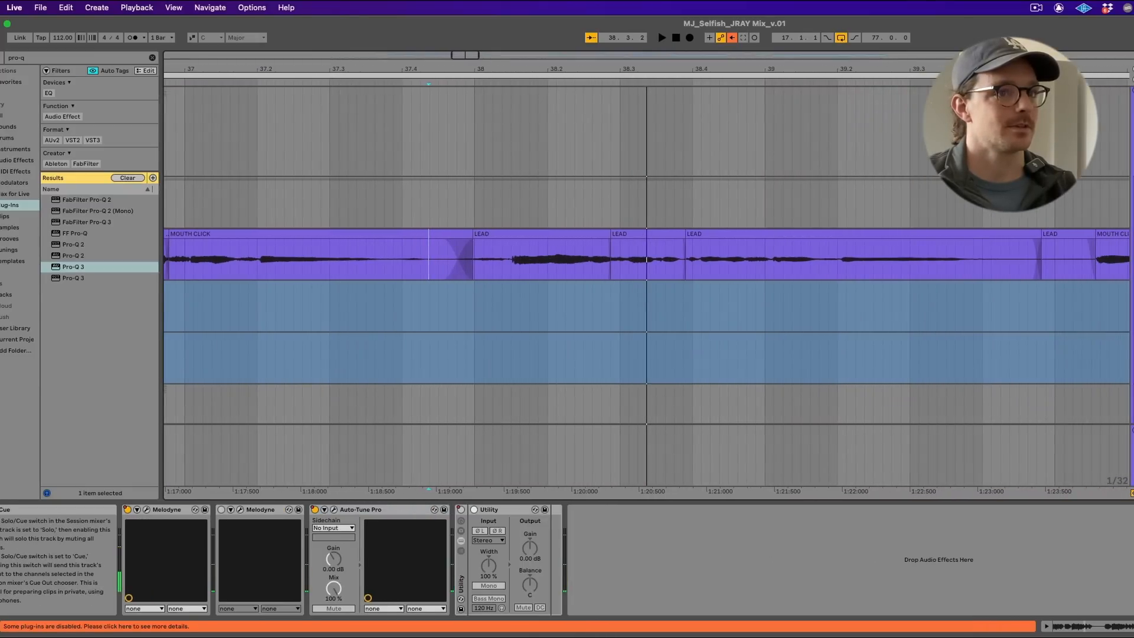
pyautogui.press('space')
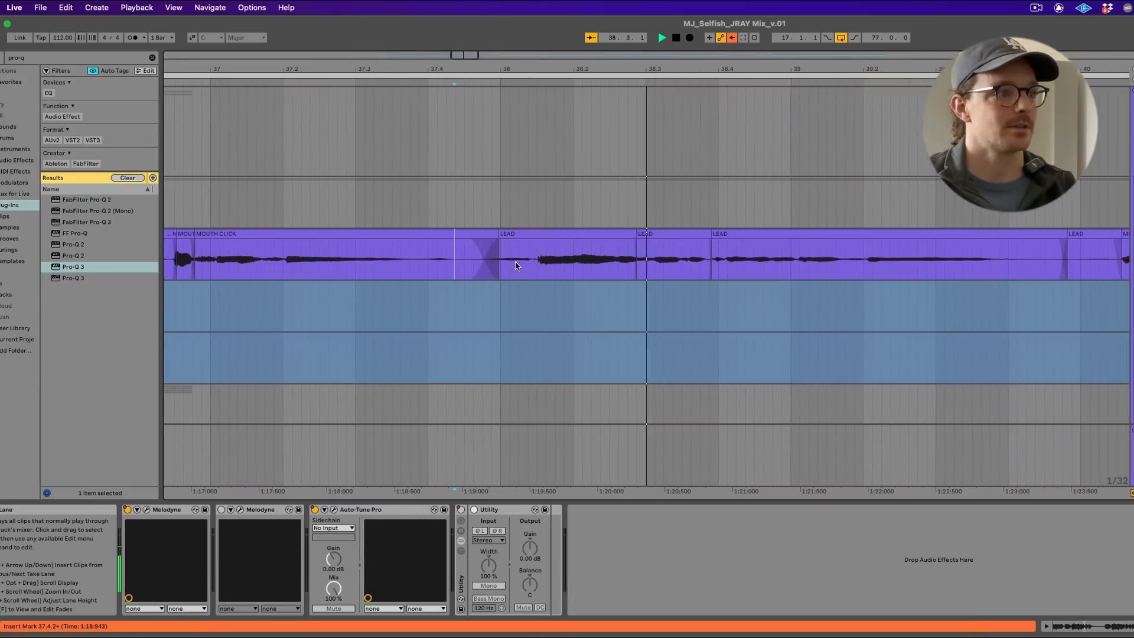
pyautogui.press('space')
pyautogui.click(231, 207)
pyautogui.press('space')
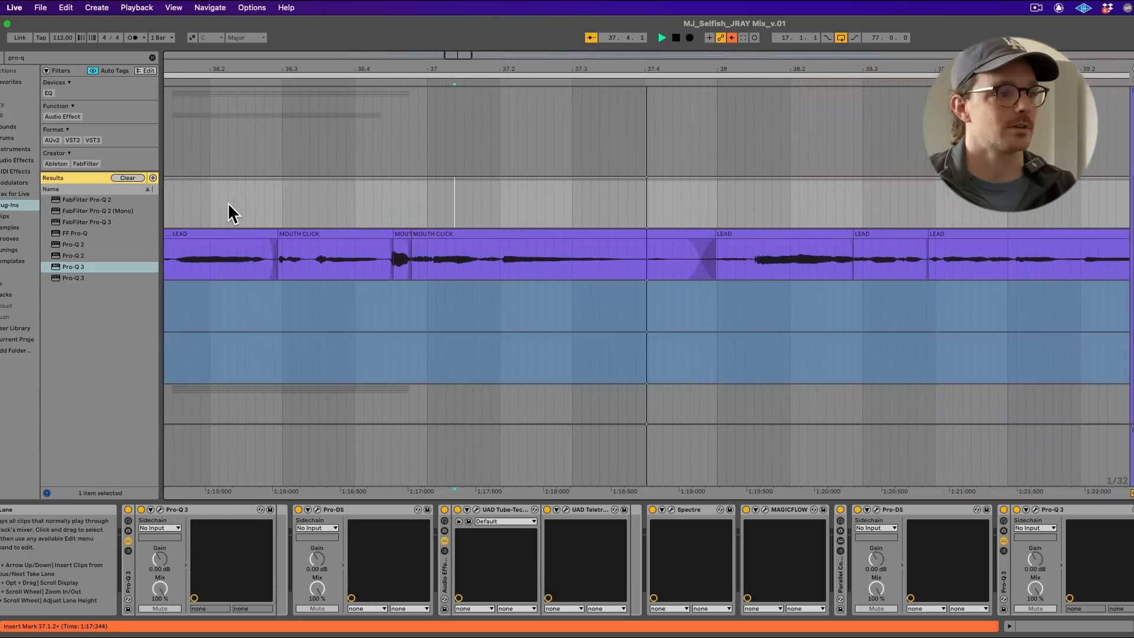
# - Undo the crossfade extension on the lead vocal and freeze the track again
pyautogui.click(1132, 234)
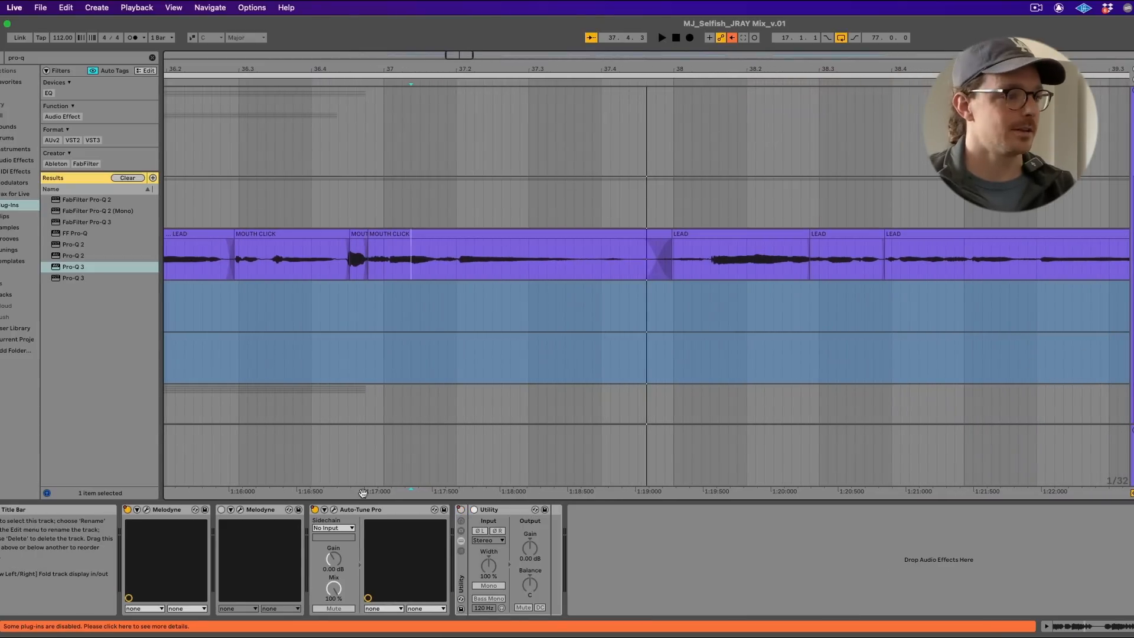
pyautogui.click(241, 510)
pyautogui.click(240, 510)
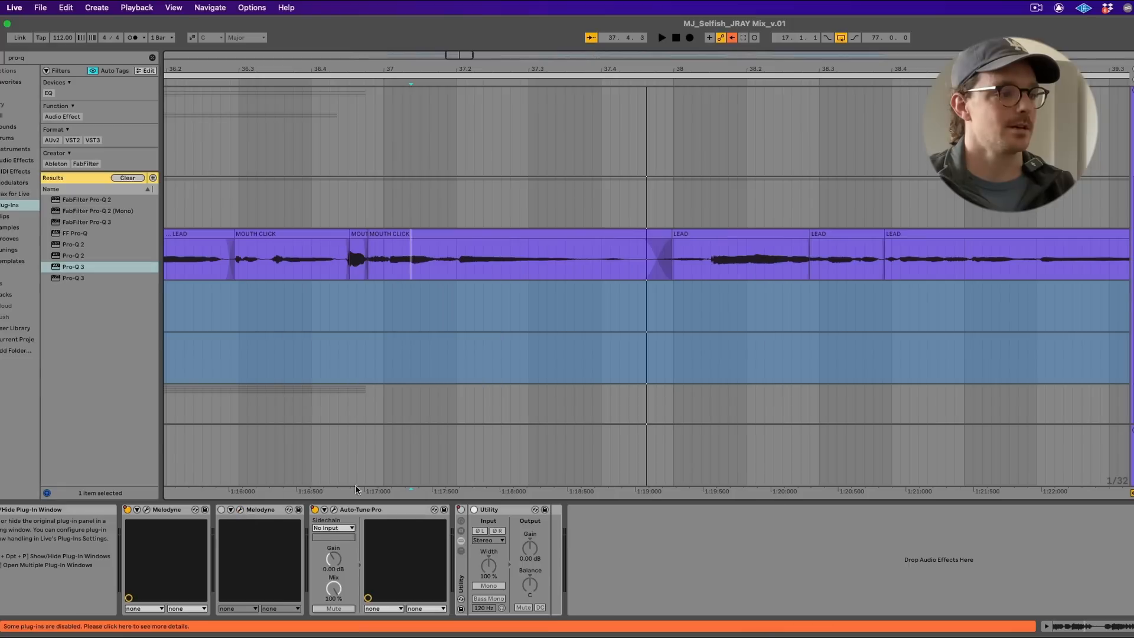
pyautogui.press('super+z')
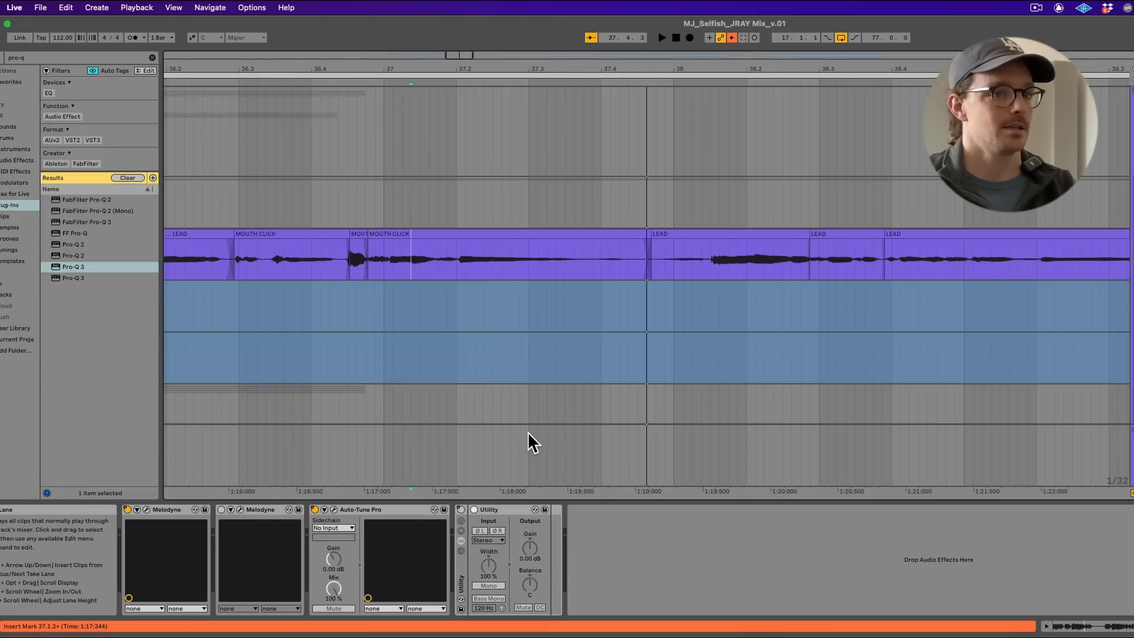
pyautogui.click(1133, 287)
pyautogui.press('alt+shift+super+f')
pyautogui.click(1132, 91)
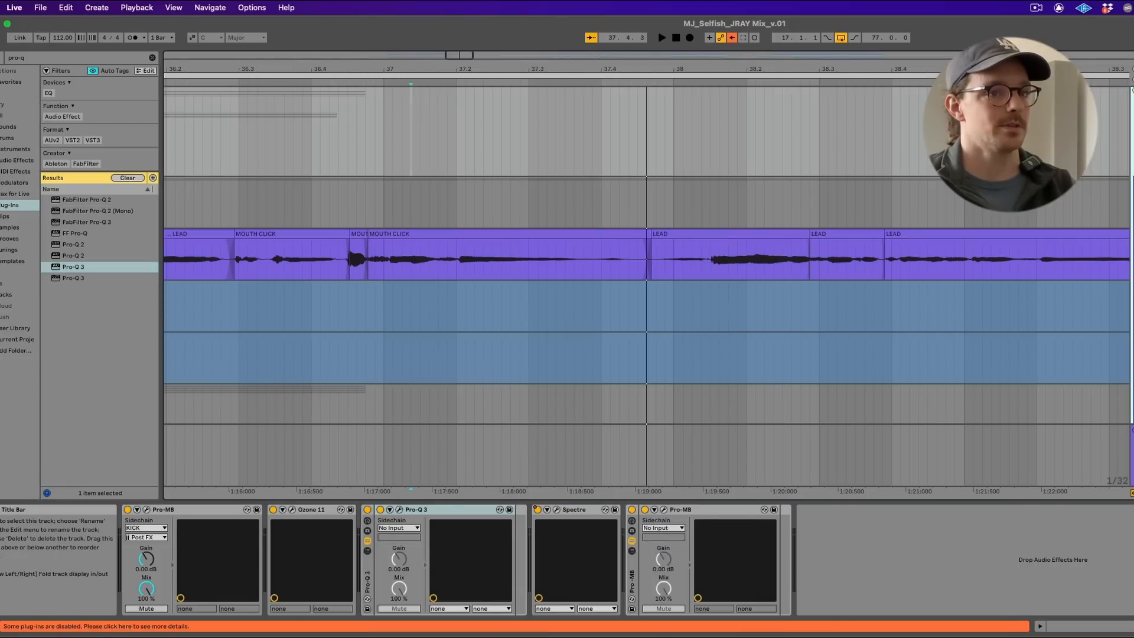
pyautogui.click(1132, 182)
# - Play the frozen lead vocal from 37.2.2 through the crossfade and place the insert marker at the LEAD clip's start, 37.4.3
pyautogui.click(477, 257)
pyautogui.press('space')
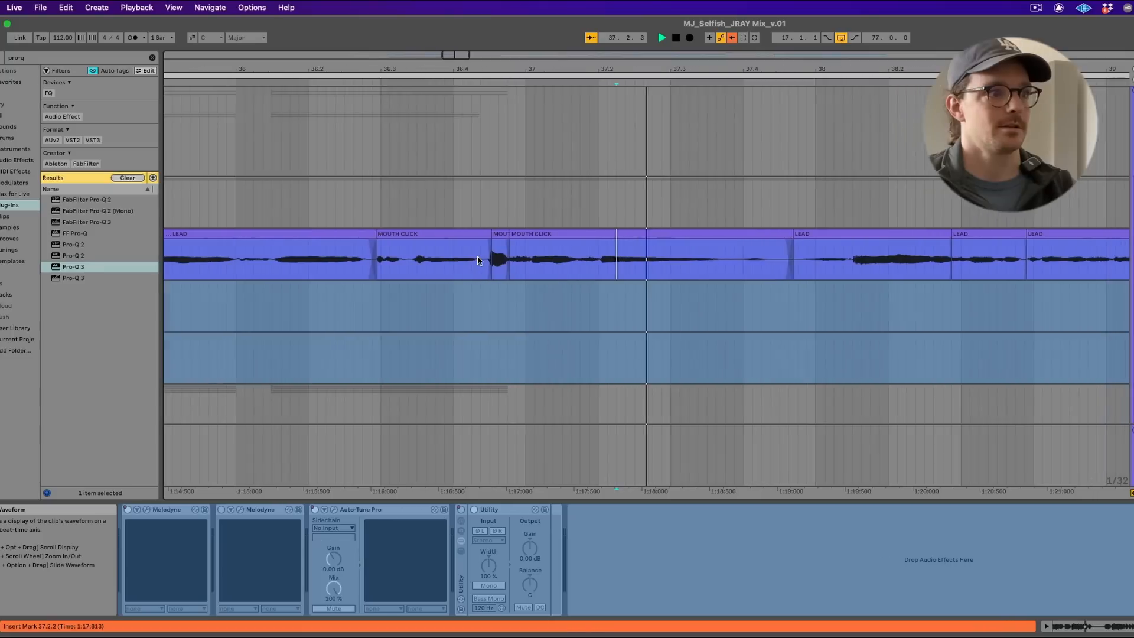
pyautogui.press('+')
pyautogui.press('+')
pyautogui.scroll(4, 477, 255)
pyautogui.press('space')
pyautogui.press('space')
pyautogui.scroll(-8, 477, 255)
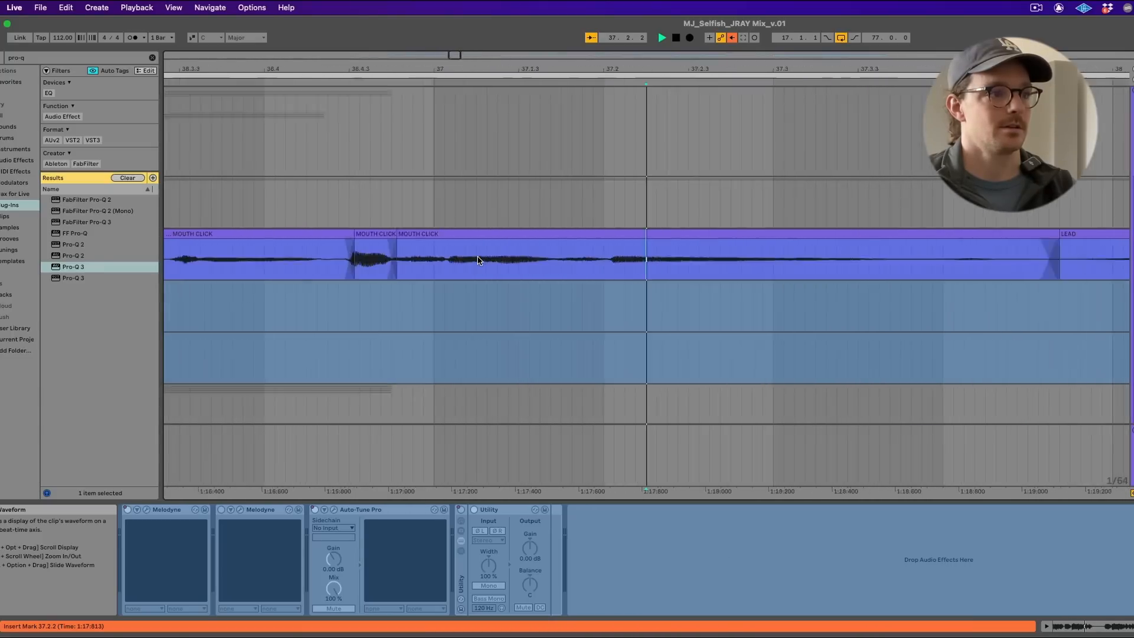
pyautogui.scroll(3, 477, 255)
pyautogui.scroll(4, 477, 255)
pyautogui.press('space')
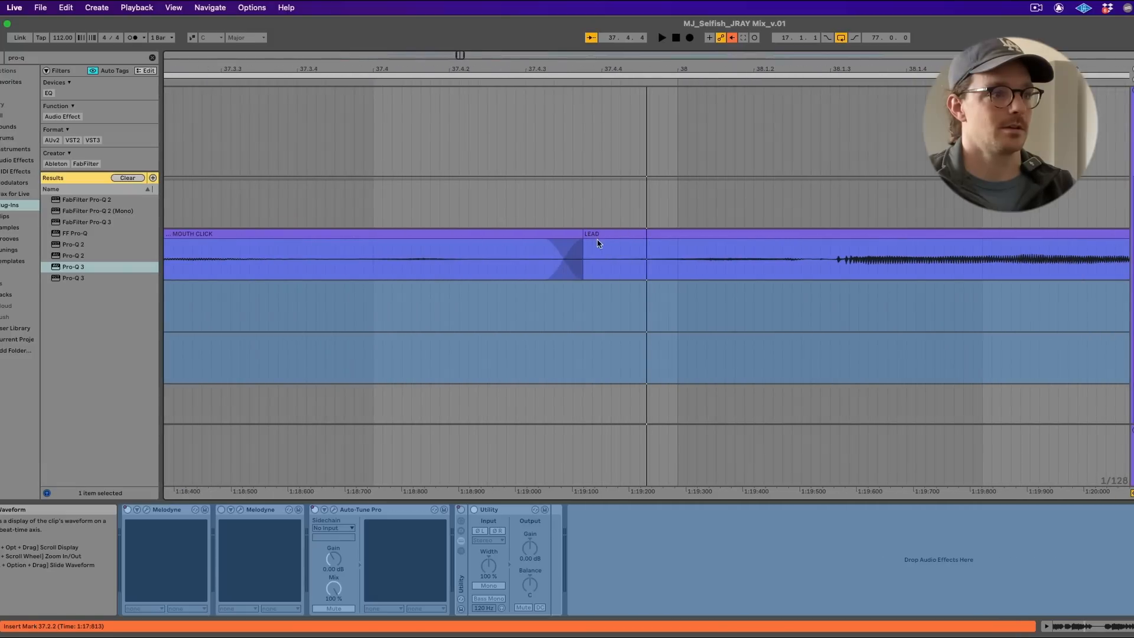
pyautogui.click(584, 259)
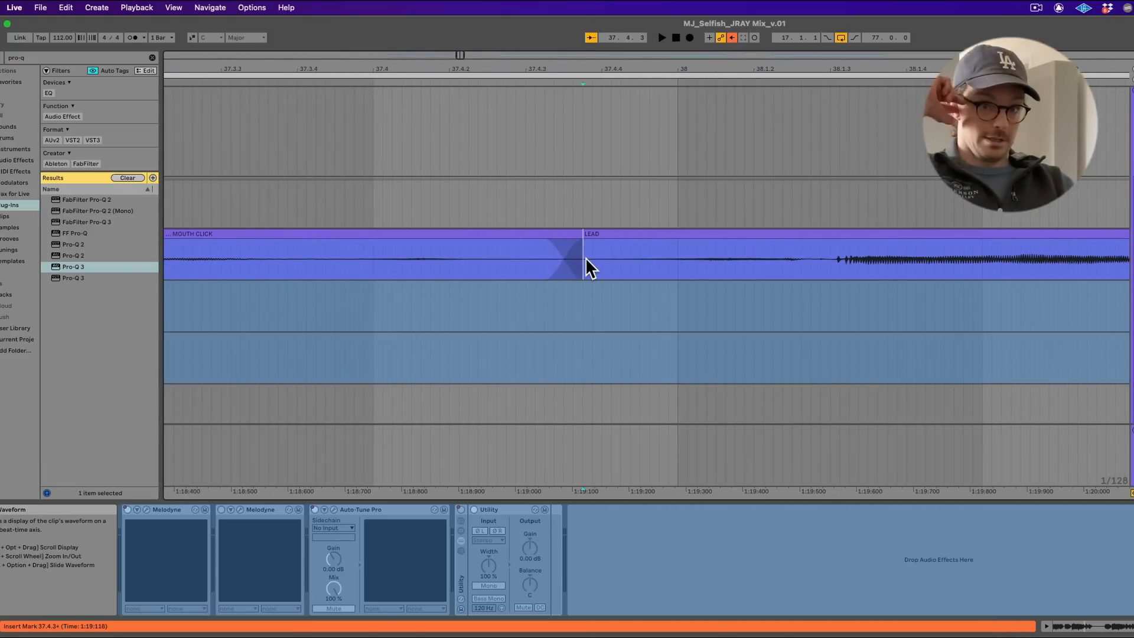
# - Switch to Chrome, search the web for "ableton audiosuite" in a new tab, and return to Ableton Live
pyautogui.press('super+Tab')
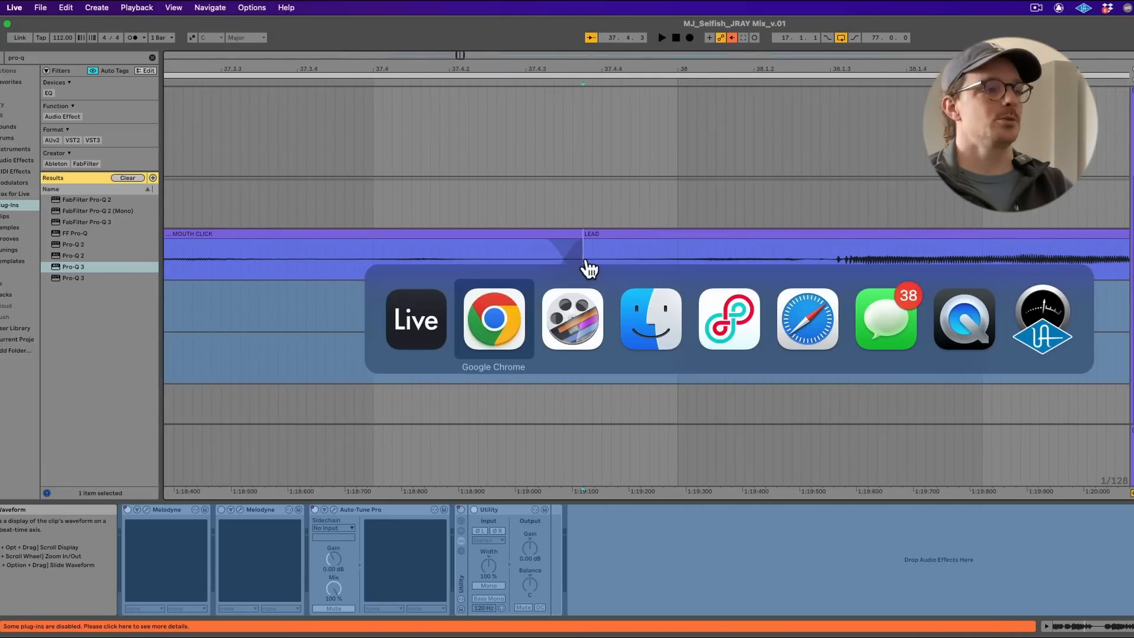
pyautogui.press('super+Tab')
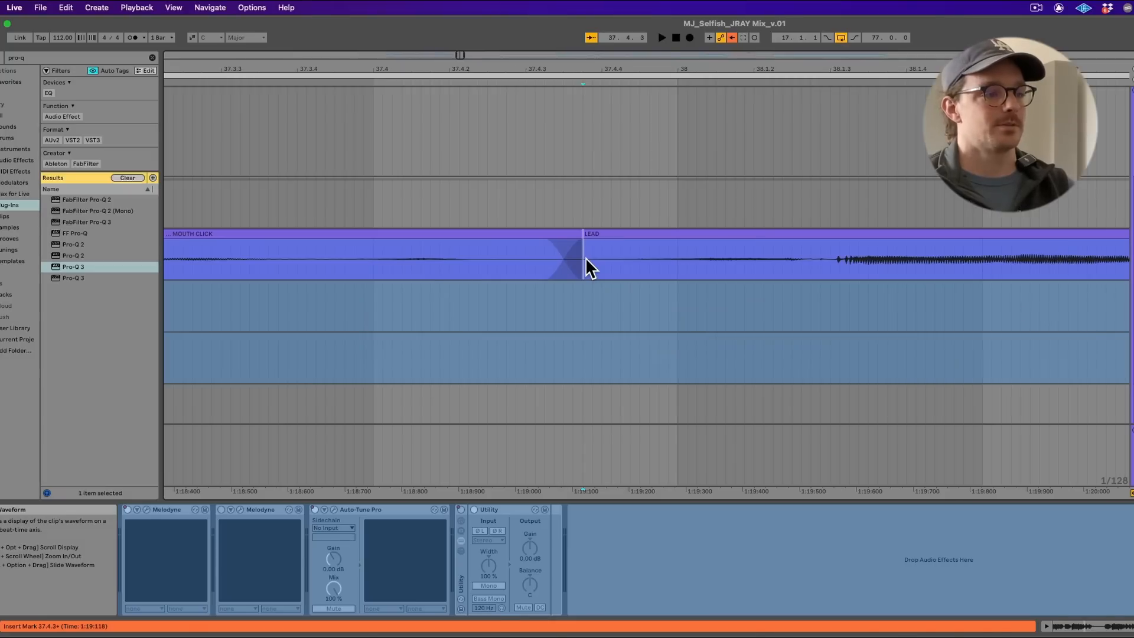
pyautogui.press('super+Tab')
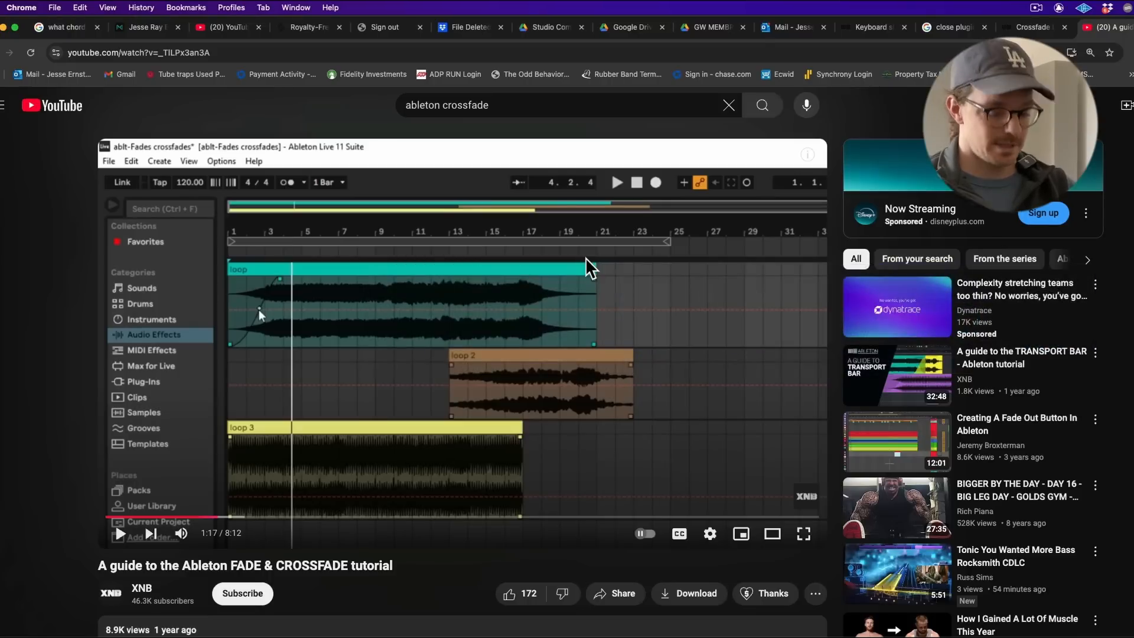
pyautogui.press('super+t')
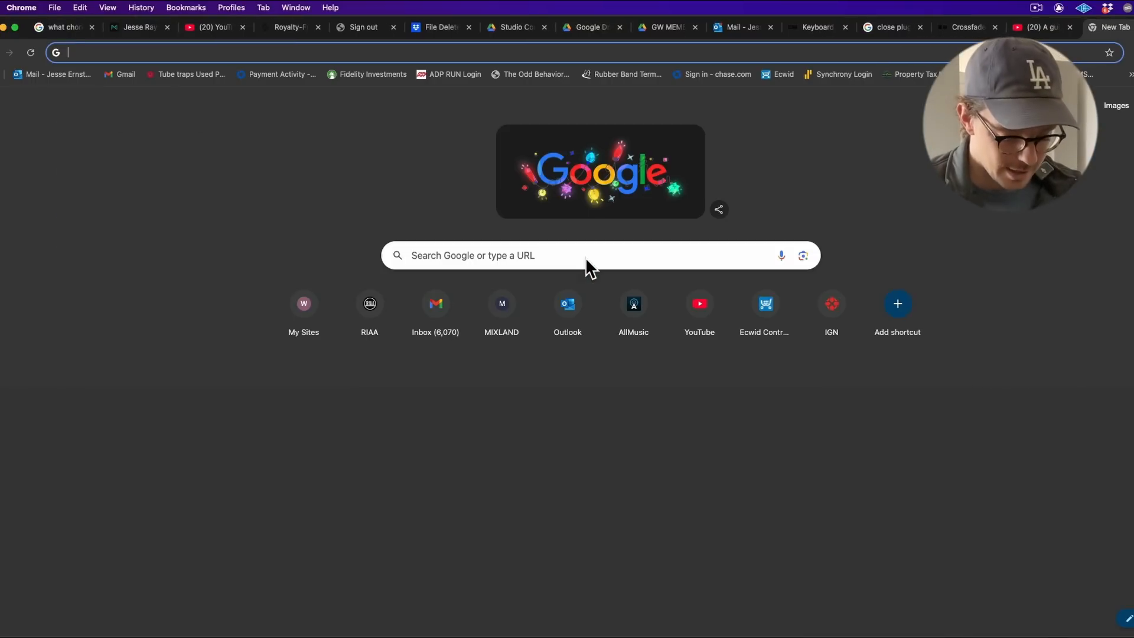
pyautogui.write('ableton ')
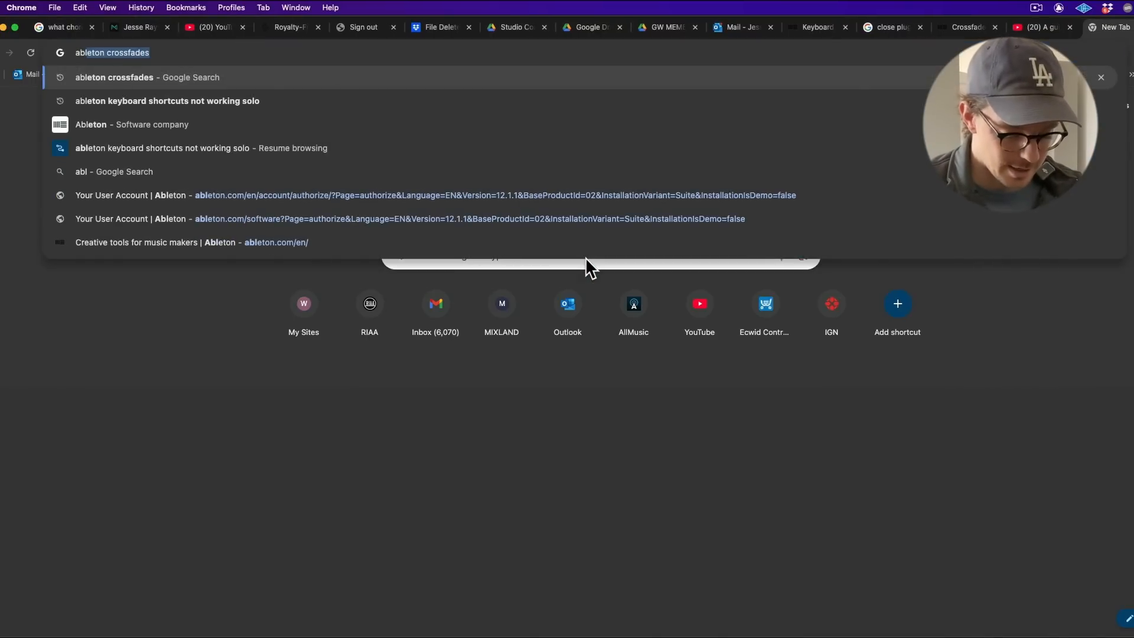
pyautogui.write('audiosuite')
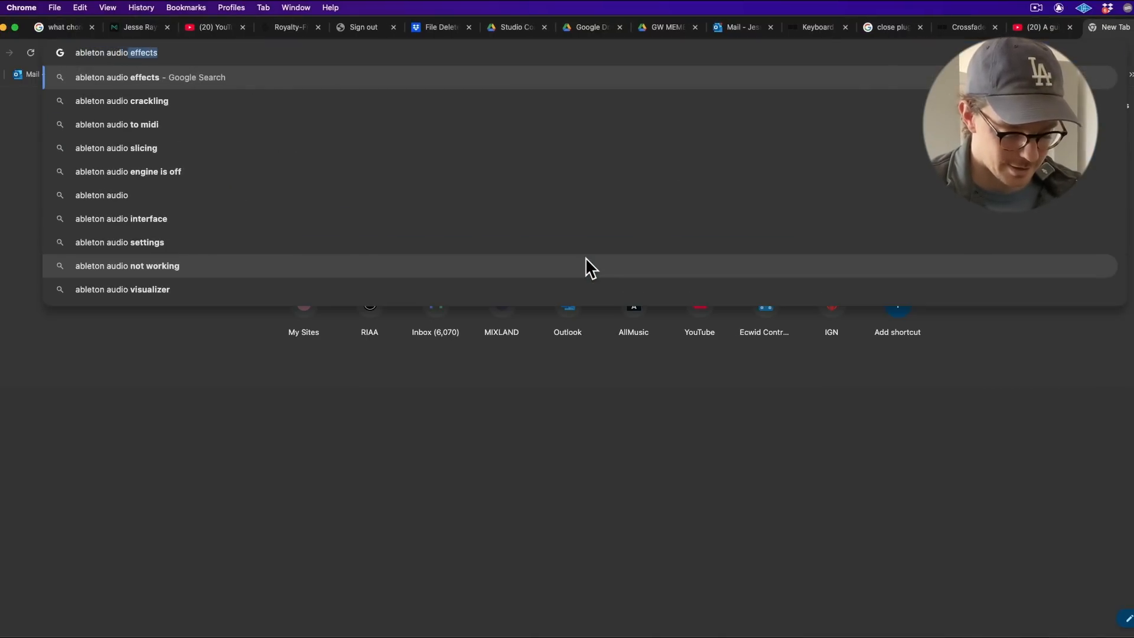
pyautogui.press('Return')
pyautogui.press('super+Tab')
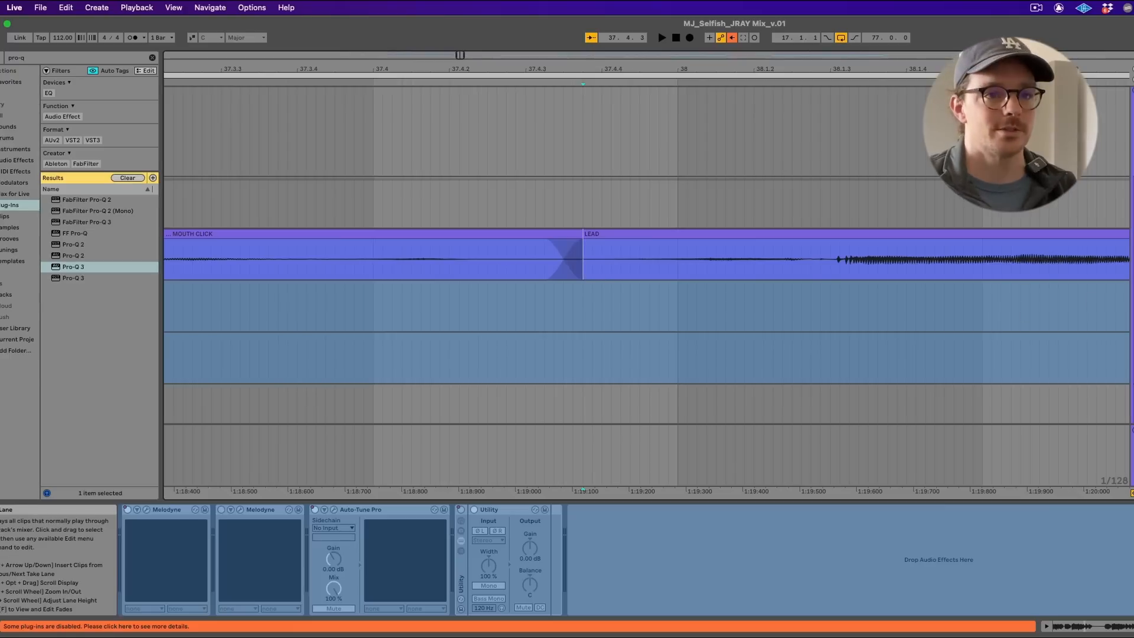
# - Flatten the frozen lead vocal track into rendered audio clips
pyautogui.click(1132, 185)
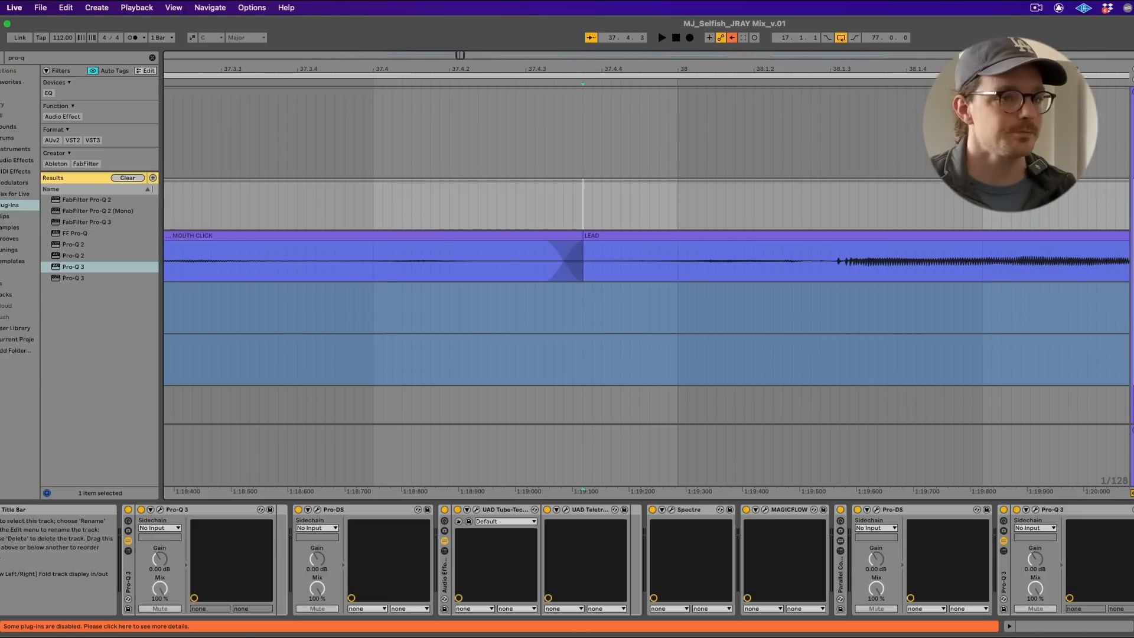
pyautogui.click(1132, 236)
pyautogui.click(1132, 185)
pyautogui.click(1132, 235)
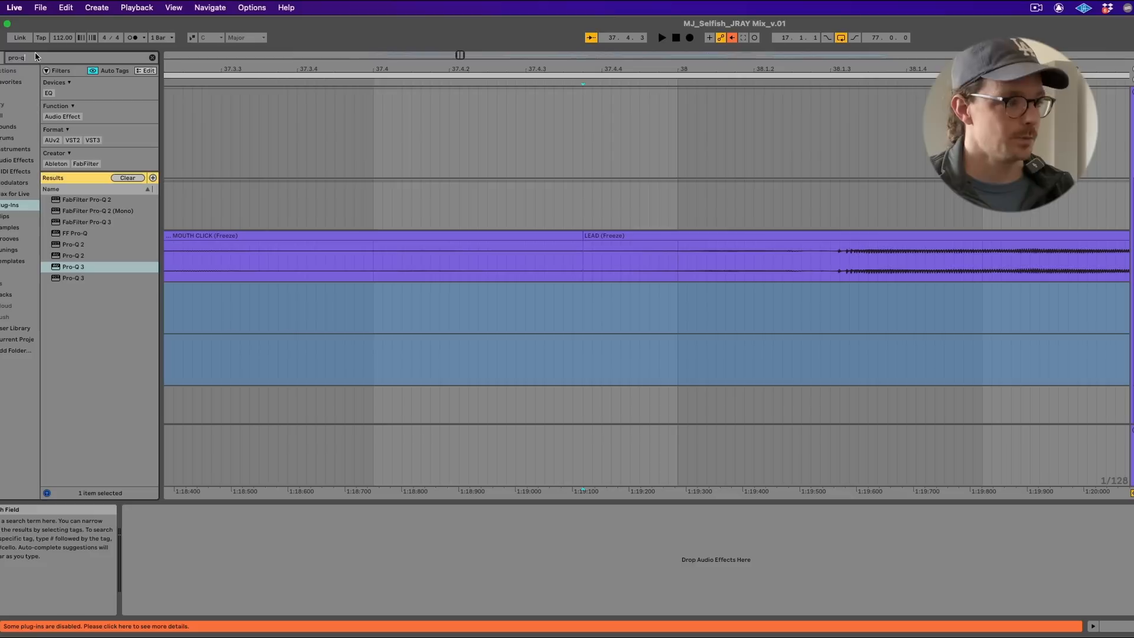
# - Find the "rx de-c" plug-ins, load RX 11 De-crackle on the lead vocal track and start freezing it
pyautogui.write('rx de-c')
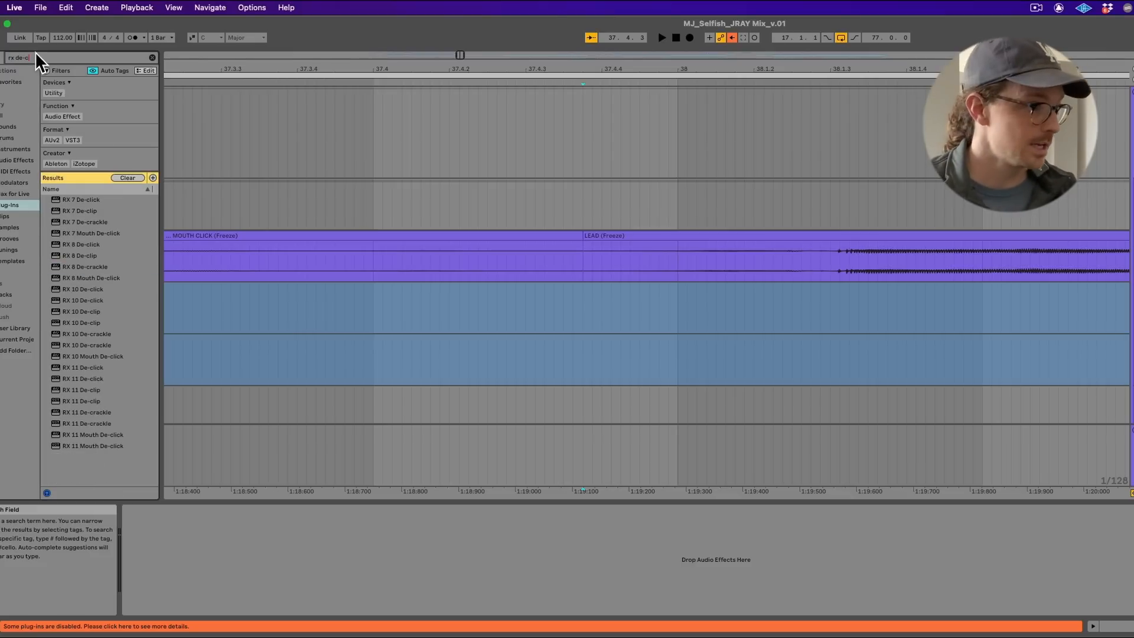
pyautogui.click(110, 412)
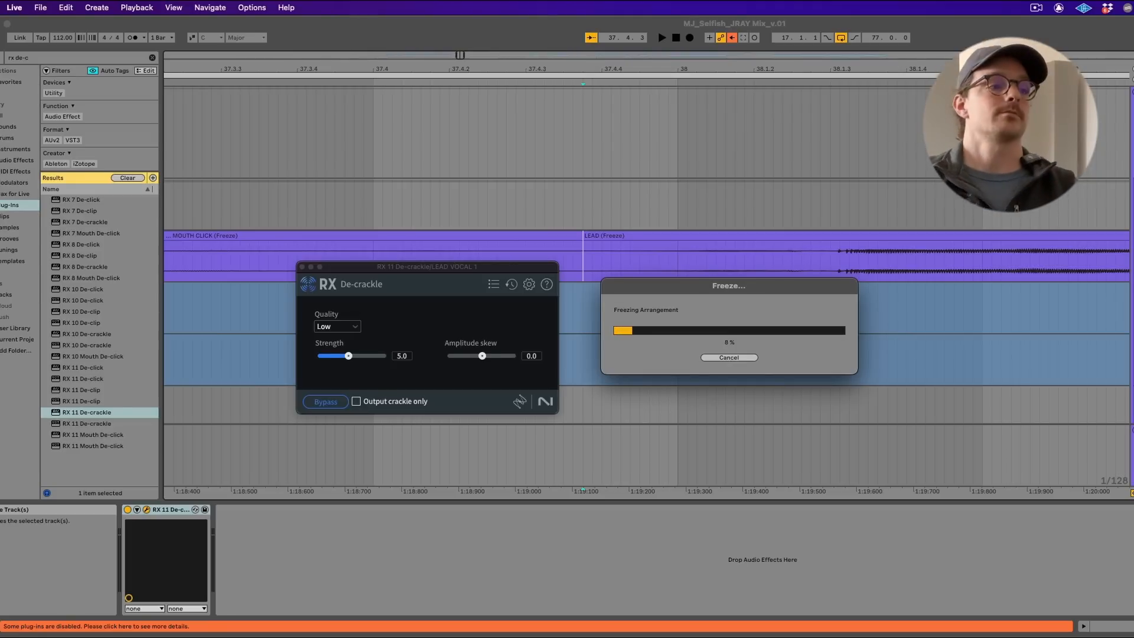
pyautogui.press('super+Tab')
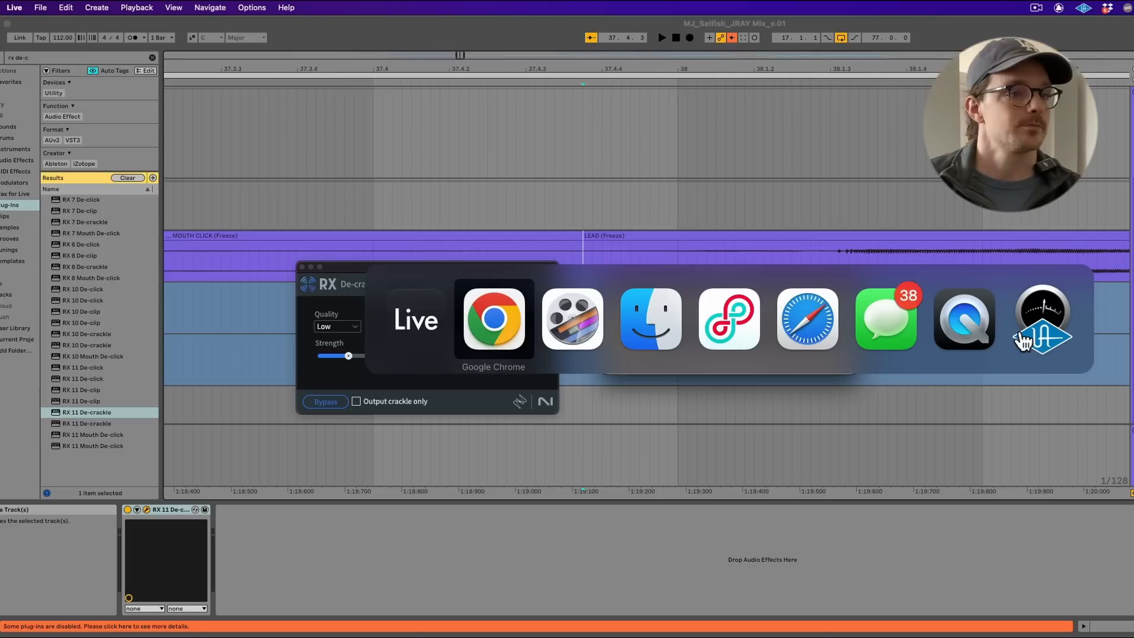
pyautogui.click(884, 336)
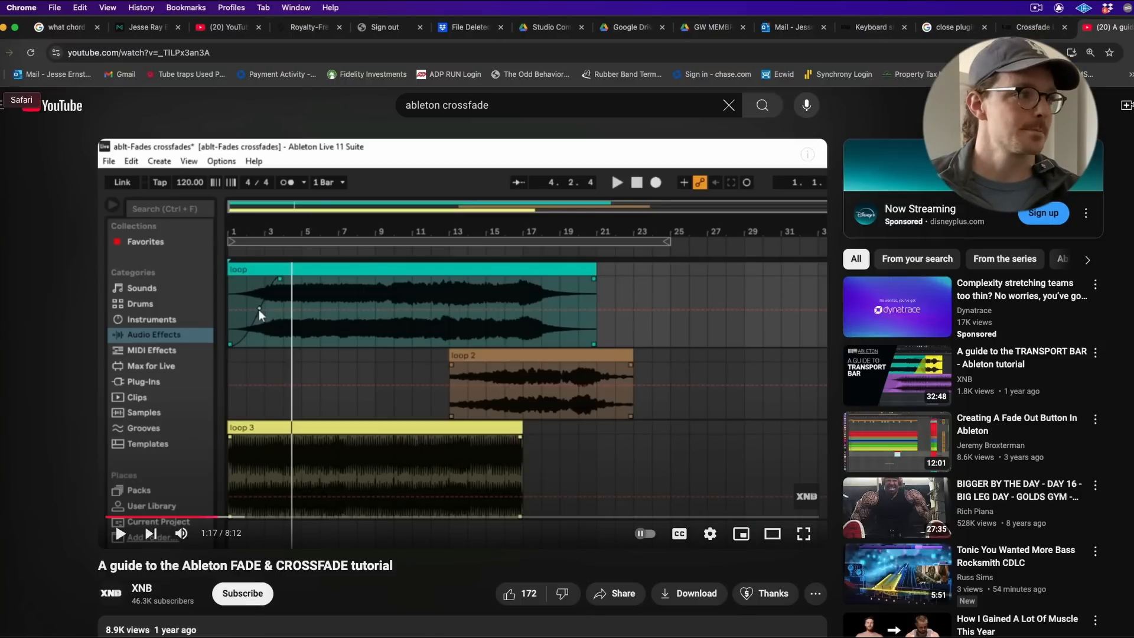
pyautogui.click(1, 100)
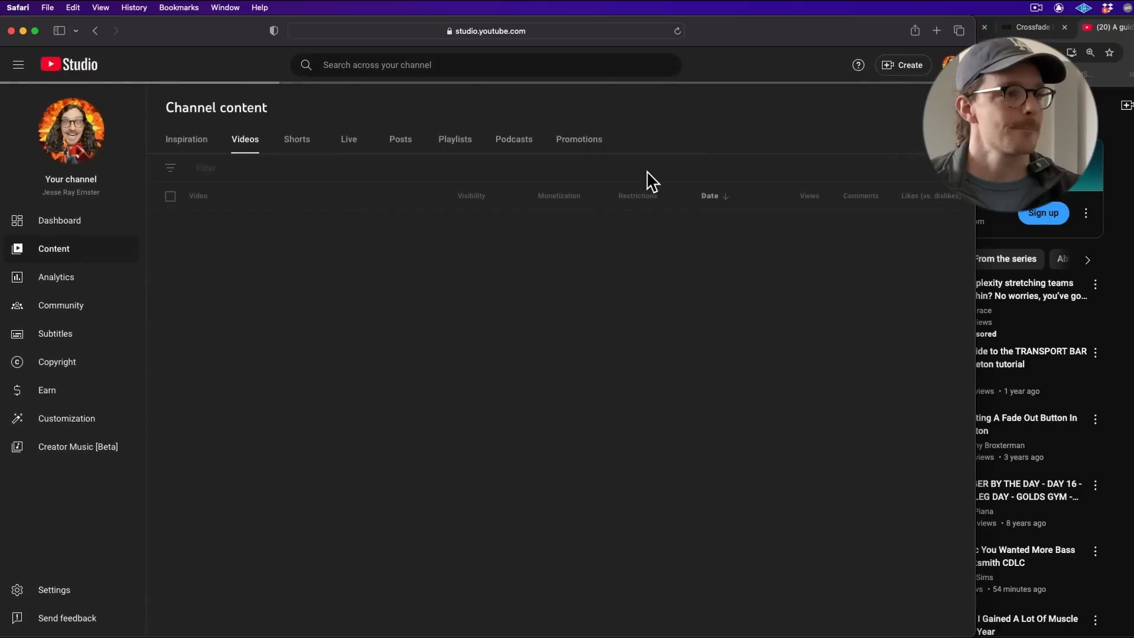
pyautogui.press('super+m')
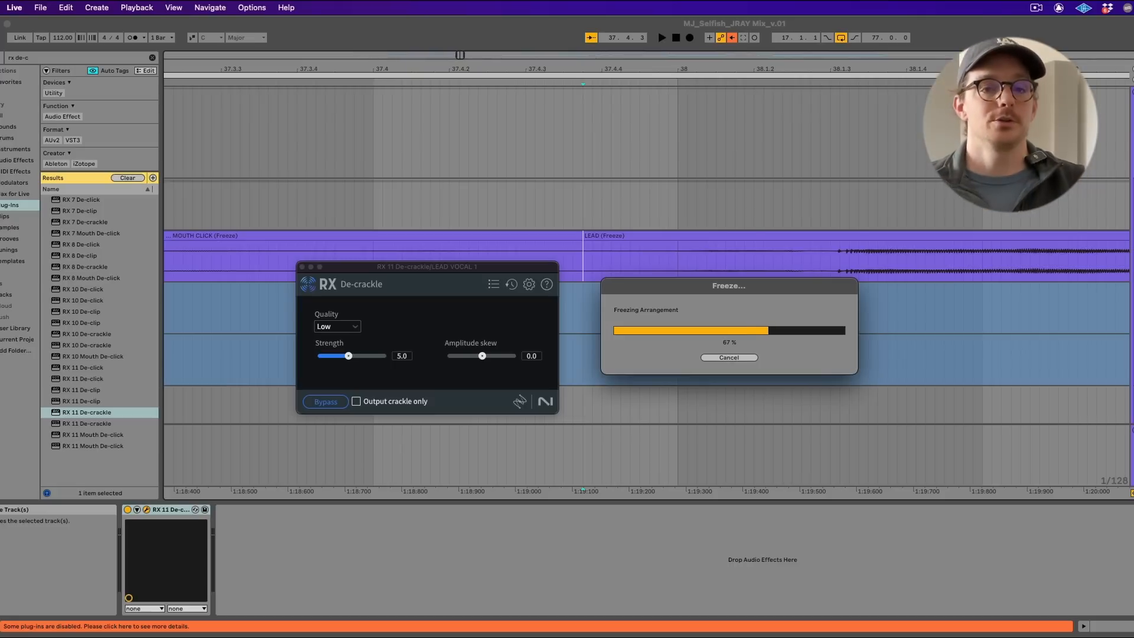
pyautogui.press('super+Tab')
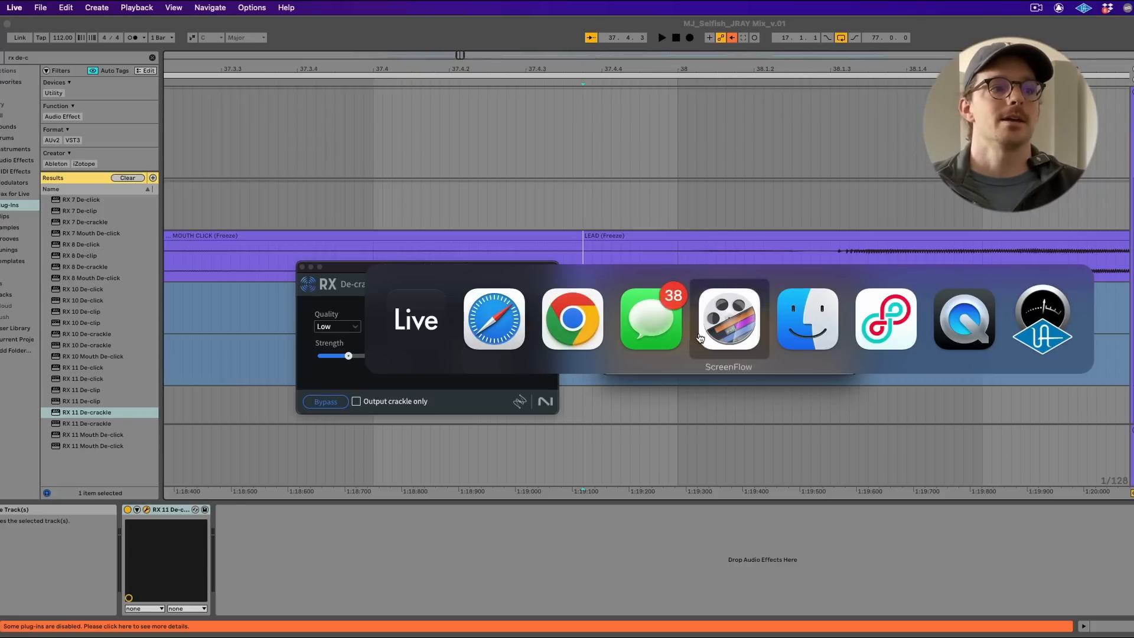
pyautogui.click(560, 323)
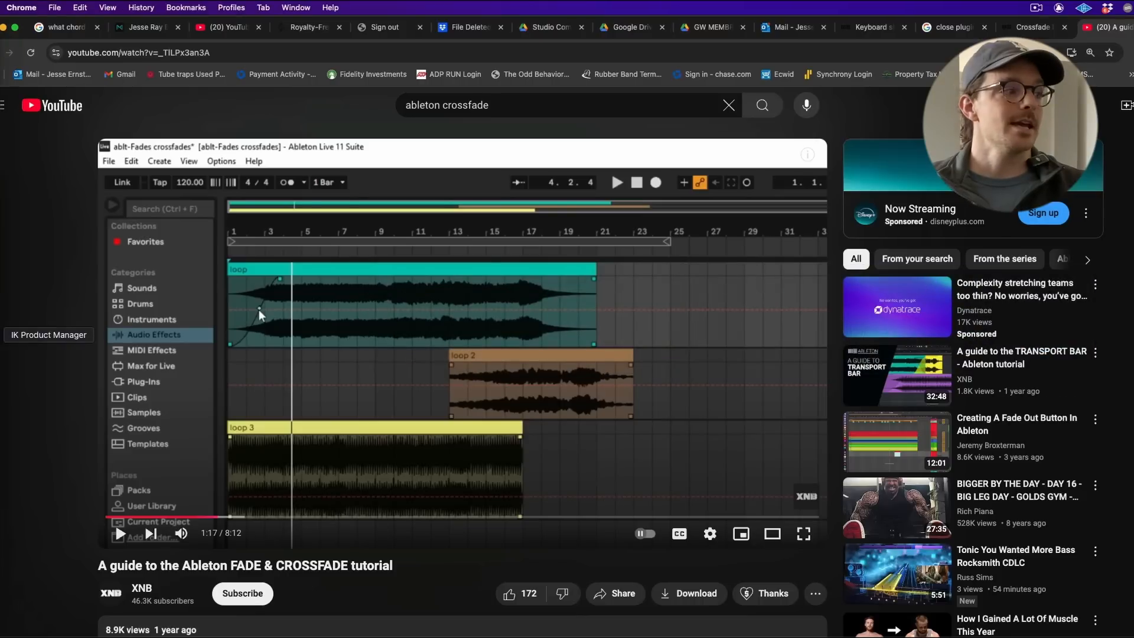
# - Return to Ableton Live and play the frozen lead vocal from 37.4.3 through the following clip boundaries
pyautogui.click(1, 417)
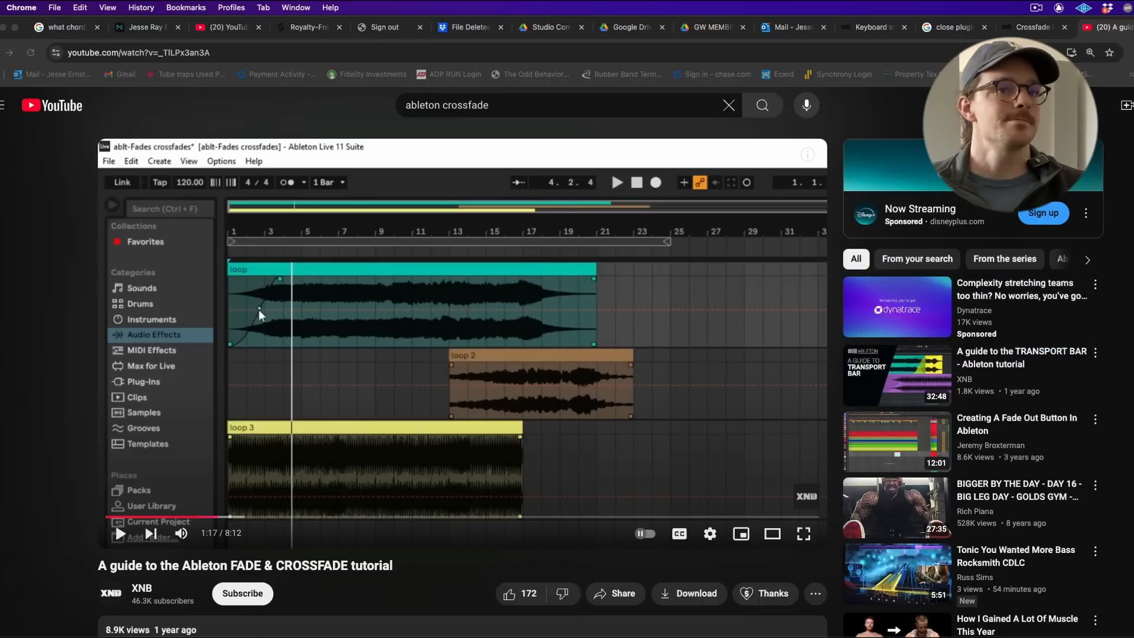
pyautogui.press('super+Tab')
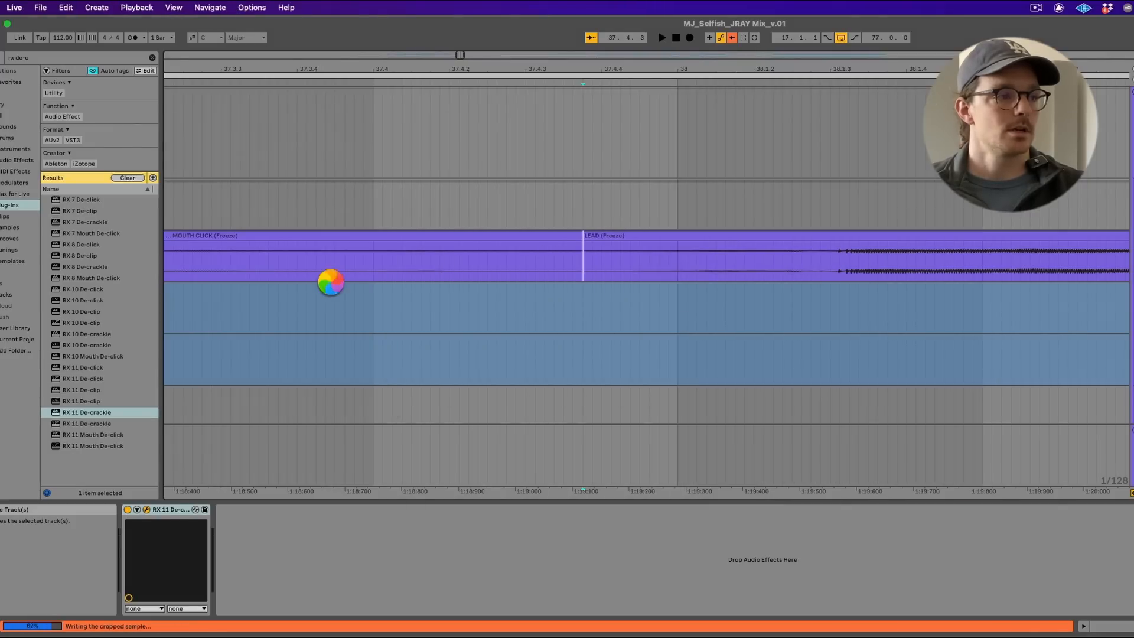
pyautogui.press('space')
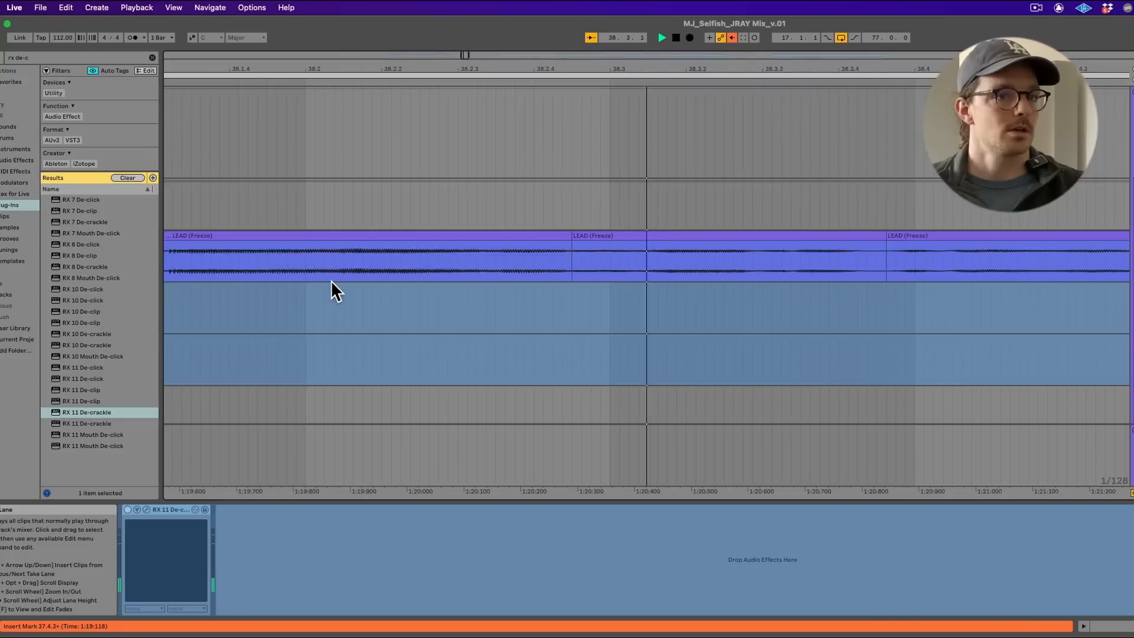
pyautogui.press('x')
pyautogui.scroll(-3, 331, 280)
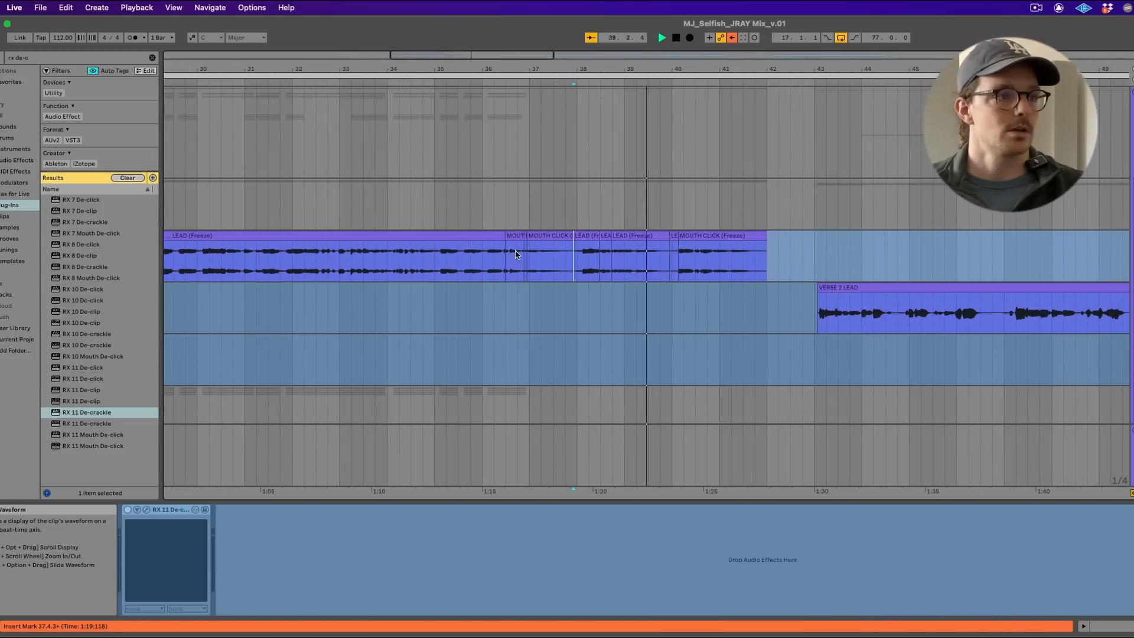
# - Play the lead vocal from 35.4.1 through the mouth click edits and into verse 2, and save the set
pyautogui.click(463, 253)
pyautogui.press('space')
pyautogui.press('space')
pyautogui.scroll(5, 782, 296)
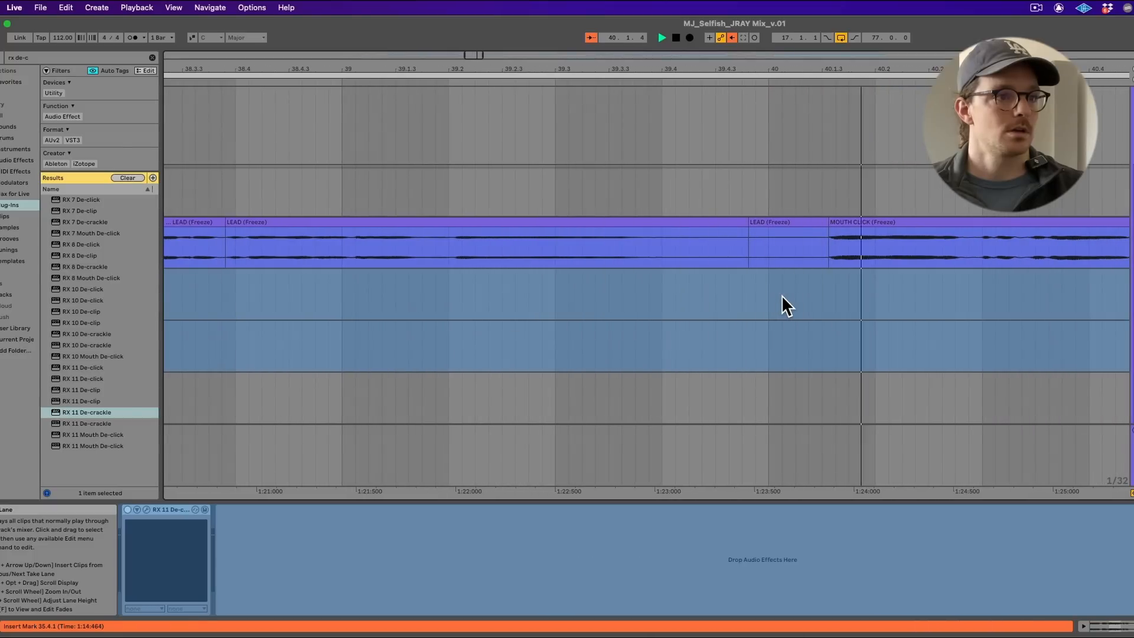
pyautogui.hscroll(3, 781, 296)
pyautogui.scroll(-4, 781, 300)
pyautogui.scroll(-5, 778, 305)
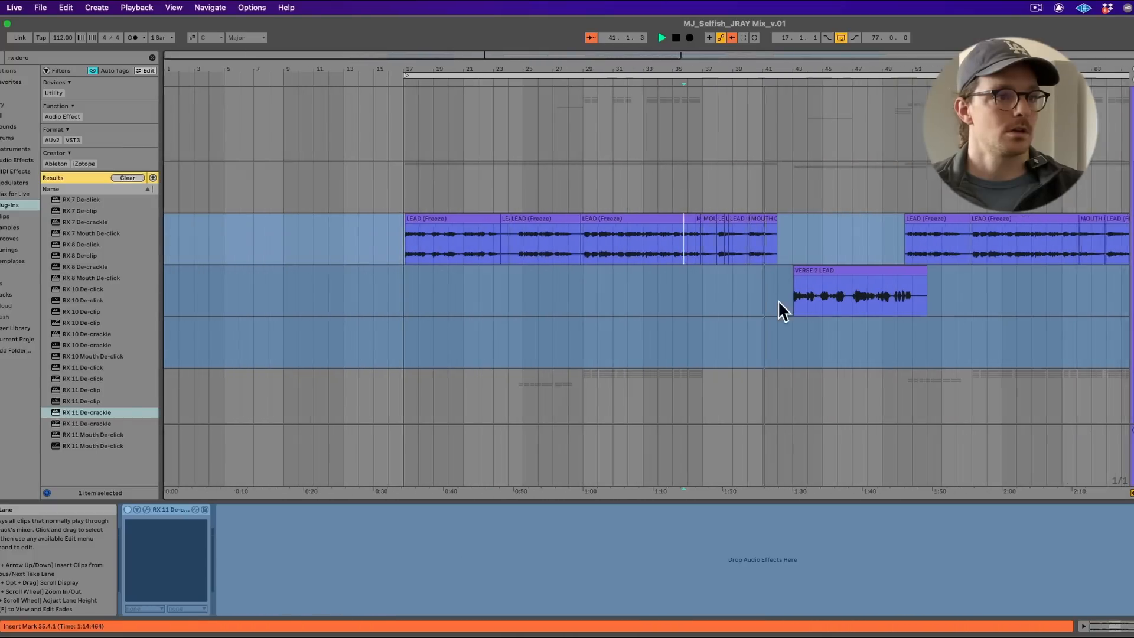
pyautogui.scroll(8, 487, 268)
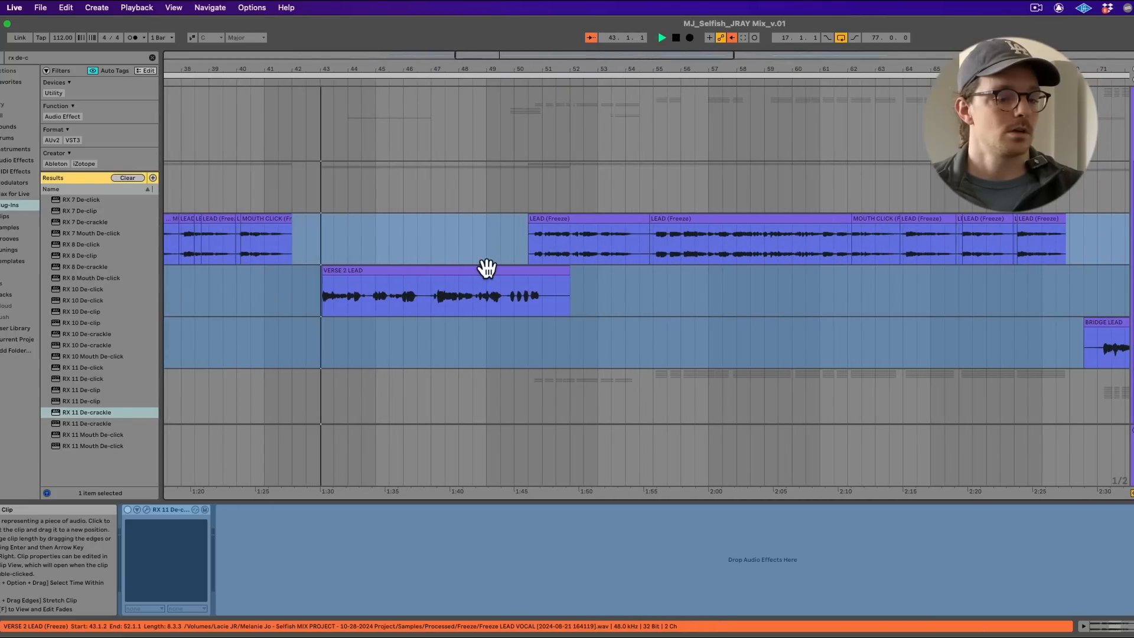
pyautogui.press('super+s')
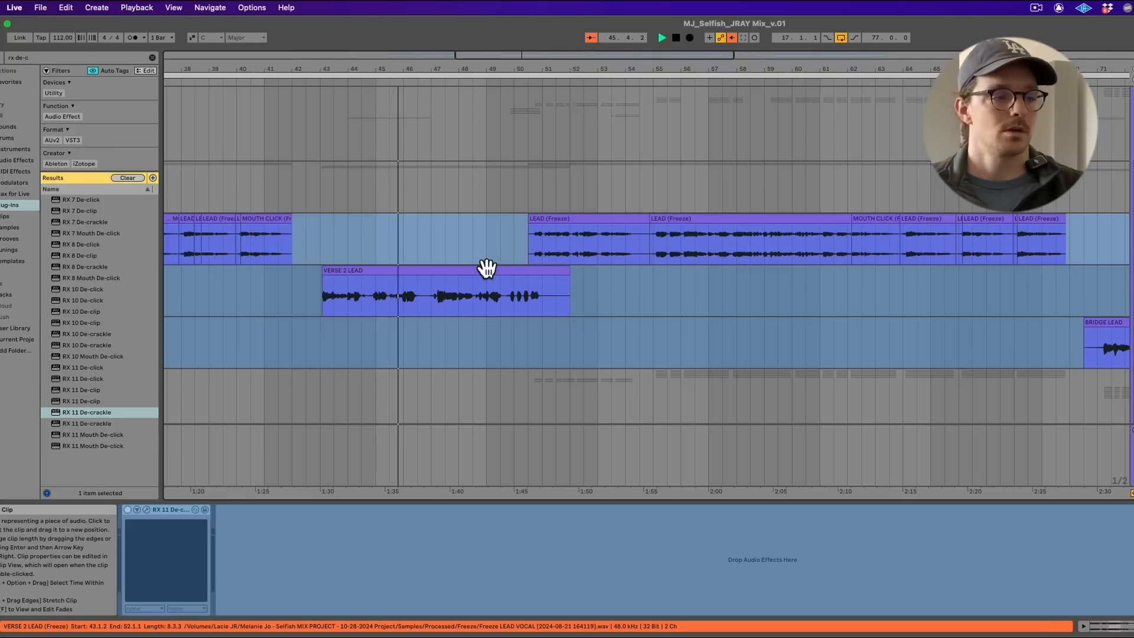
# - Flatten the verse 2 muted guitar track and place the insert marker at the start of its clips, 43.1.3
pyautogui.scroll(-5, 486, 267)
pyautogui.scroll(-10, 486, 267)
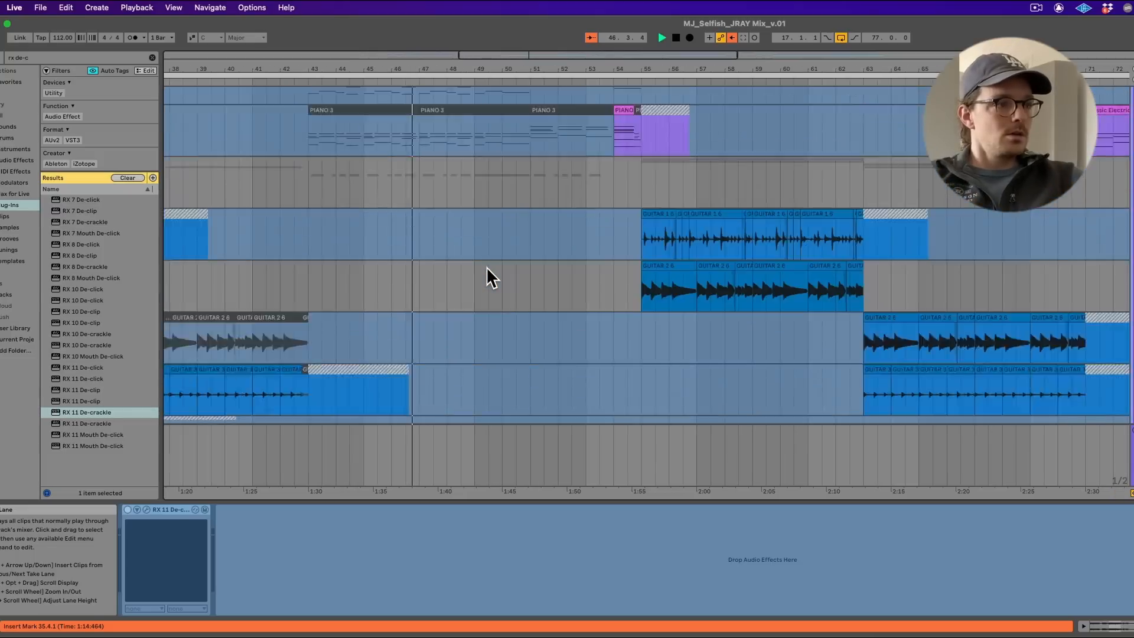
pyautogui.scroll(-4, 487, 267)
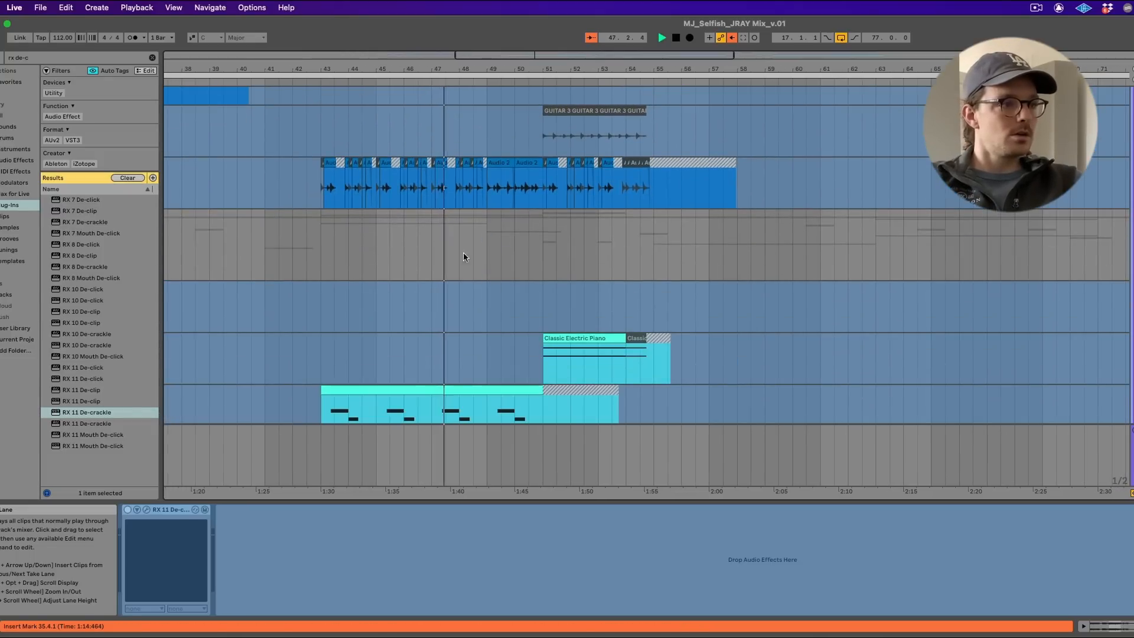
pyautogui.click(435, 167)
pyautogui.scroll(3, 436, 168)
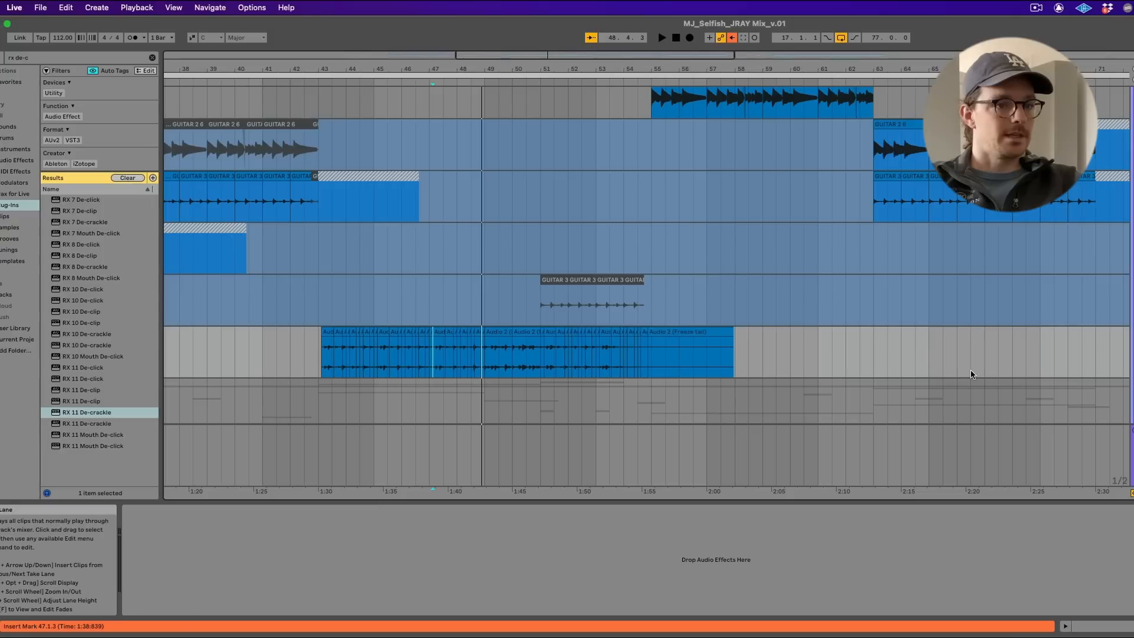
pyautogui.click(325, 340)
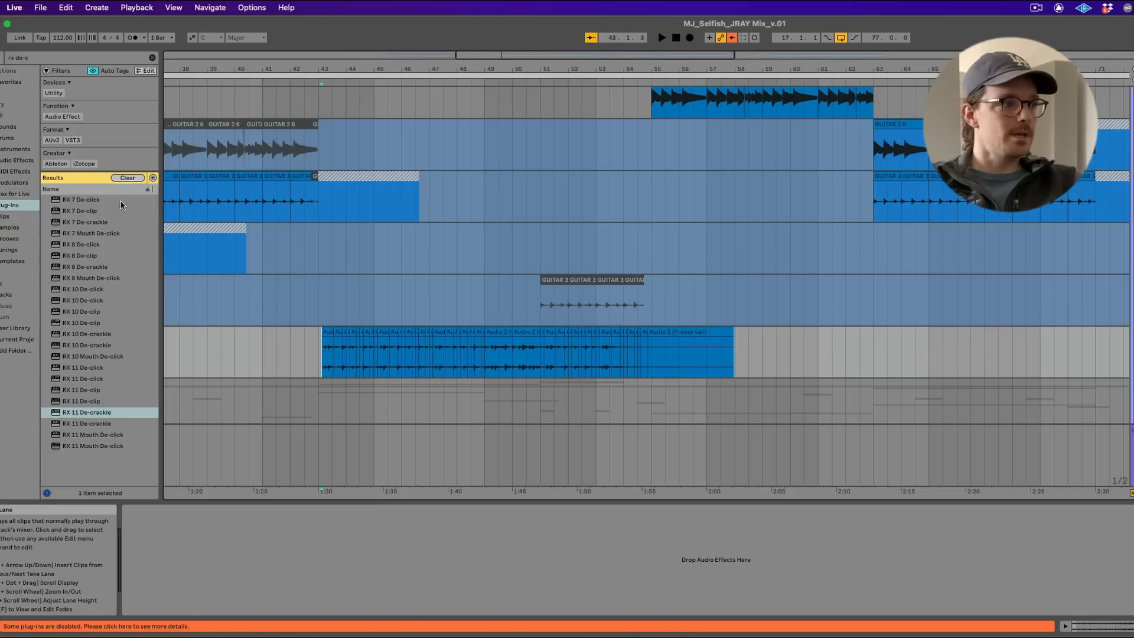
# - Find the "pro-q" plug-ins and load FabFilter Pro-Q 3 on the verse 2 muted guitar track
pyautogui.click(44, 57)
pyautogui.write('pro-')
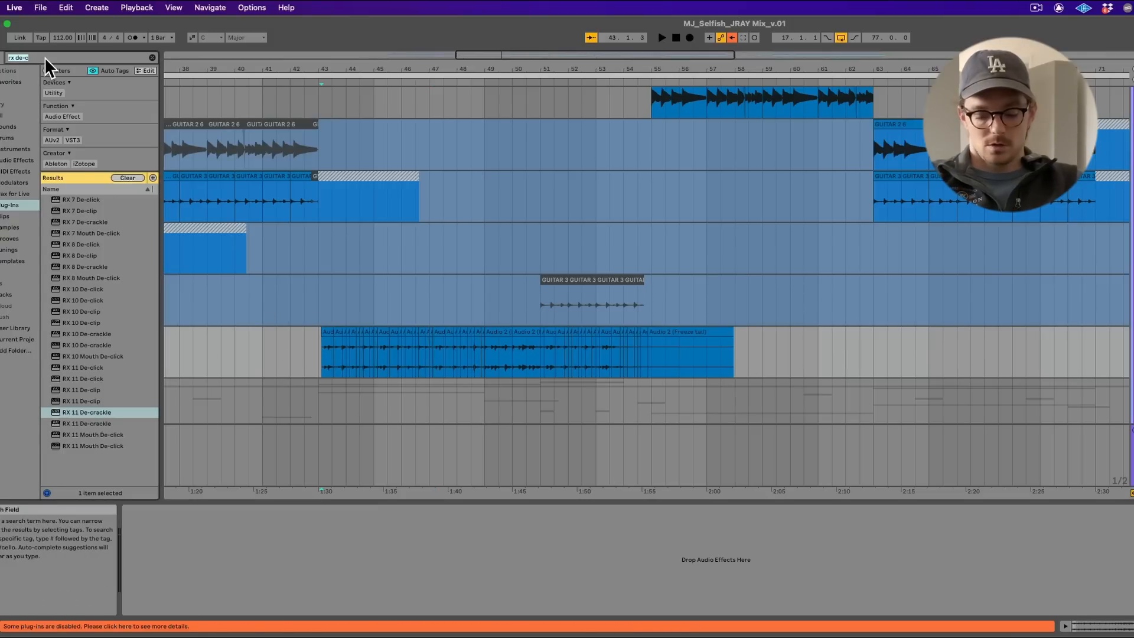
pyautogui.write('q')
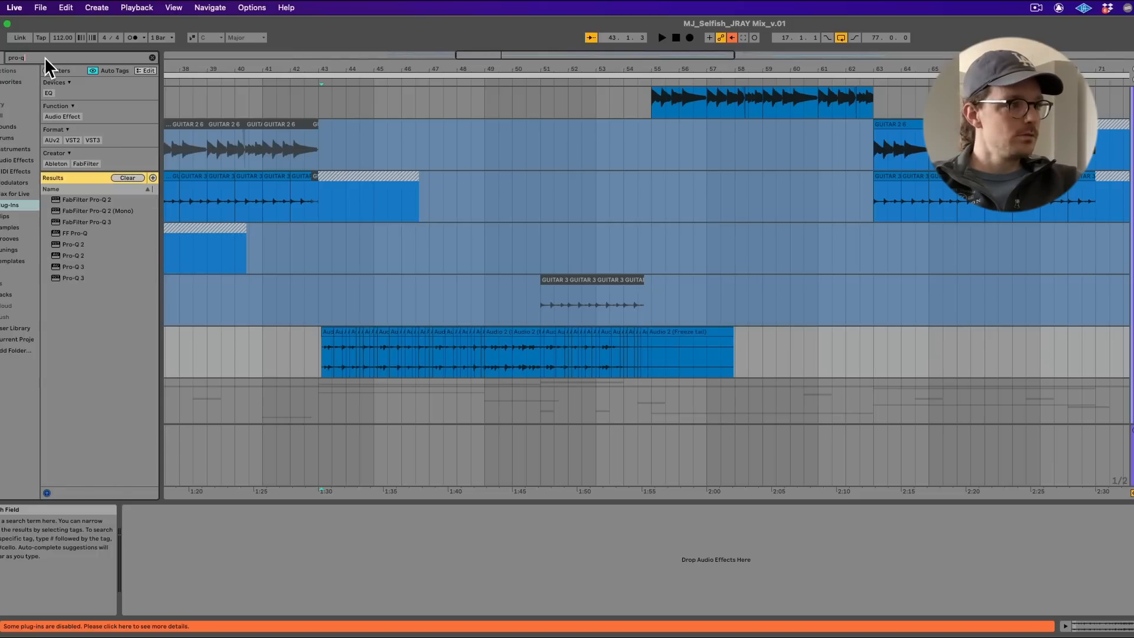
pyautogui.press('Down')
pyautogui.press('Down')
pyautogui.press('Down')
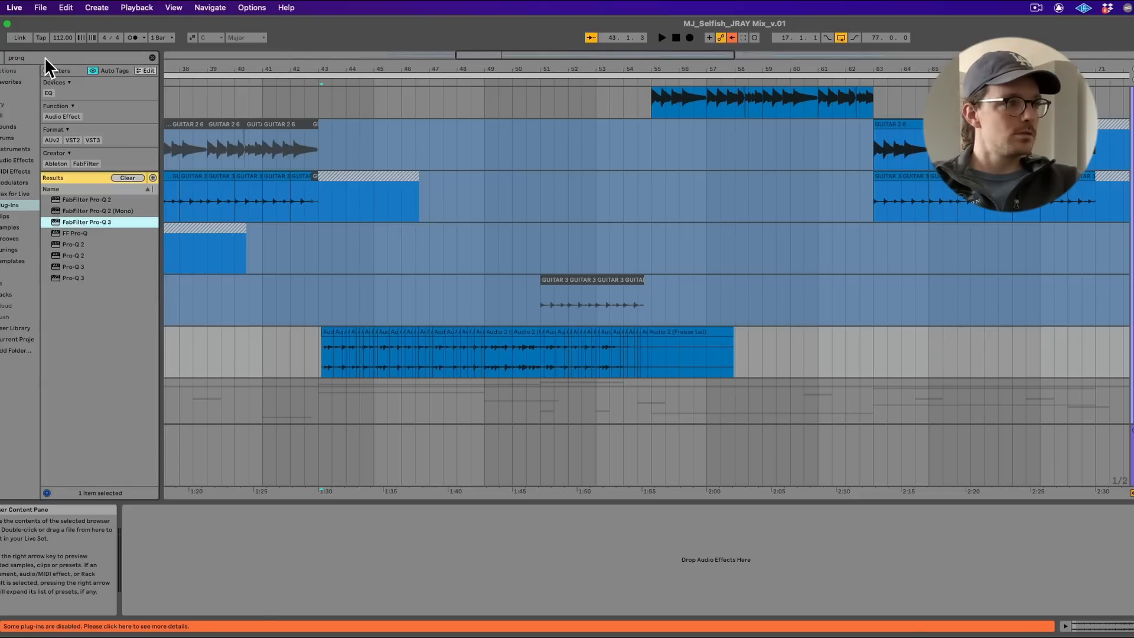
pyautogui.press('Return')
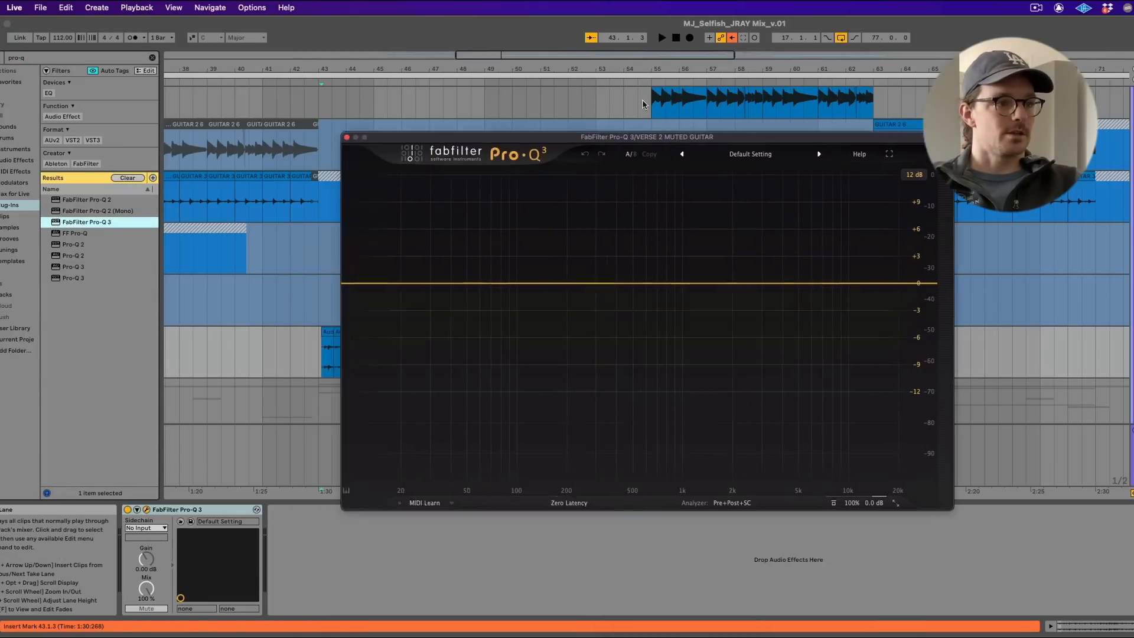
# - During playback, add a bell band at about 476 Hz with a dynamic range of about -12 dB on the muted guitar
pyautogui.click(669, 235)
pyautogui.press('space')
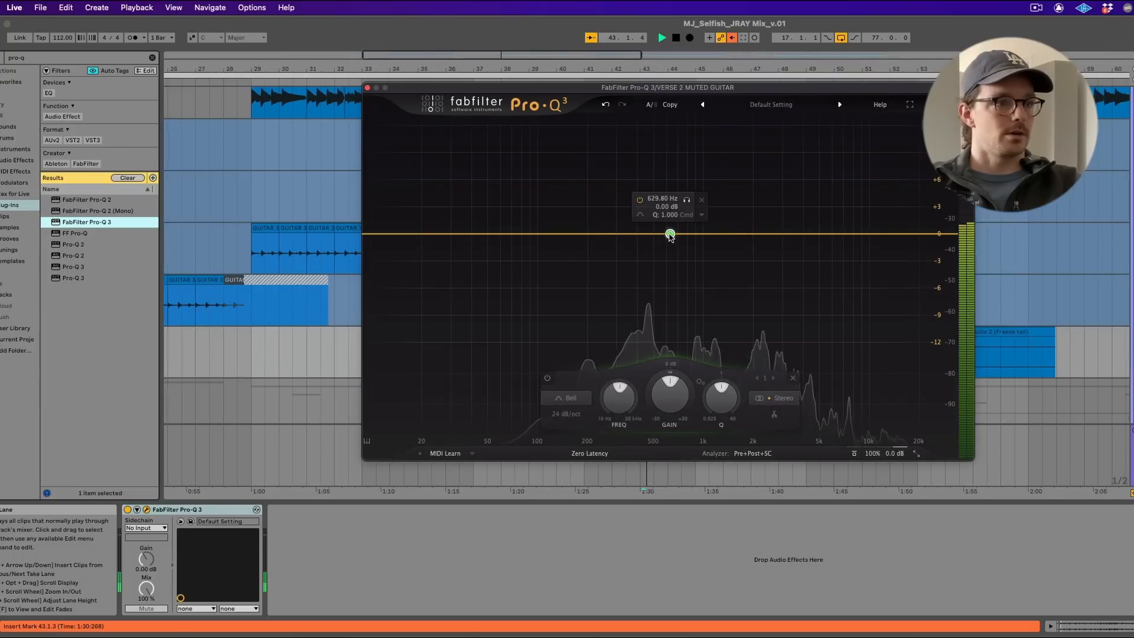
pyautogui.moveTo(671, 236); pyautogui.dragTo(649, 244)
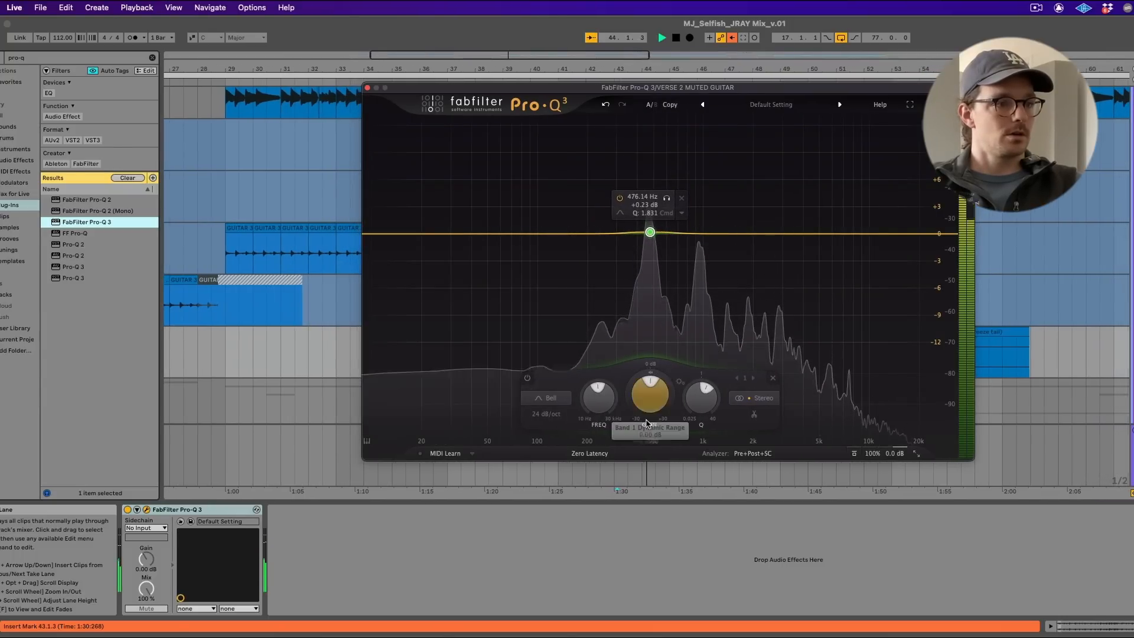
pyautogui.moveTo(629, 409); pyautogui.dragTo(629, 417)
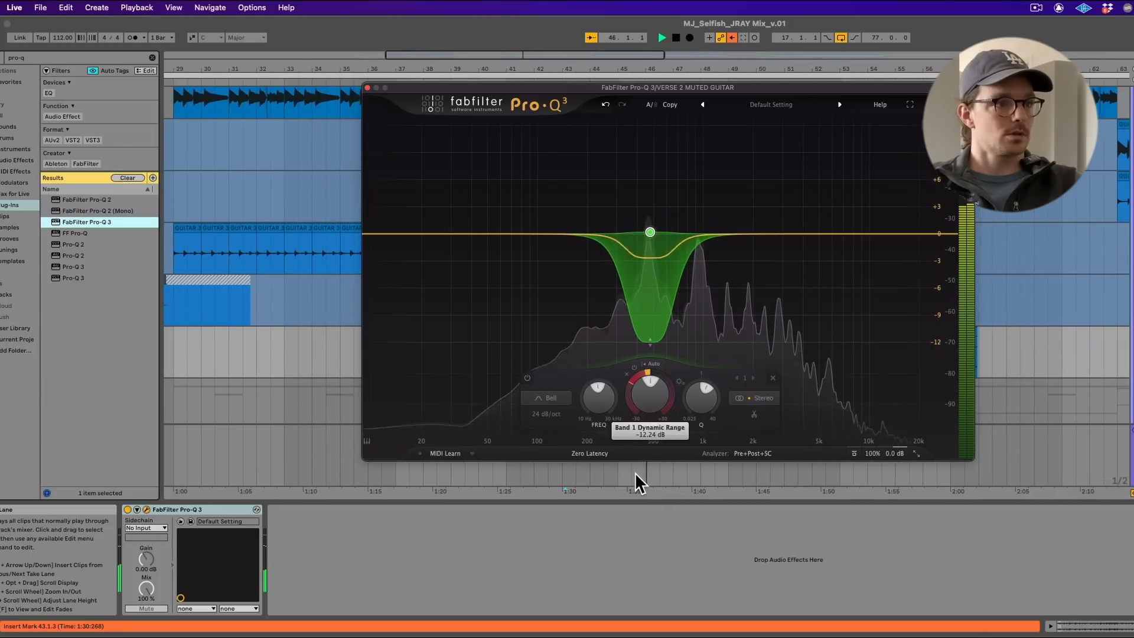
pyautogui.press('space')
# - Add a second bell boost at about 1311 Hz, and balance it with a shallower 476 Hz dynamic cut and an output level of -1.93 dB
pyautogui.click(749, 234)
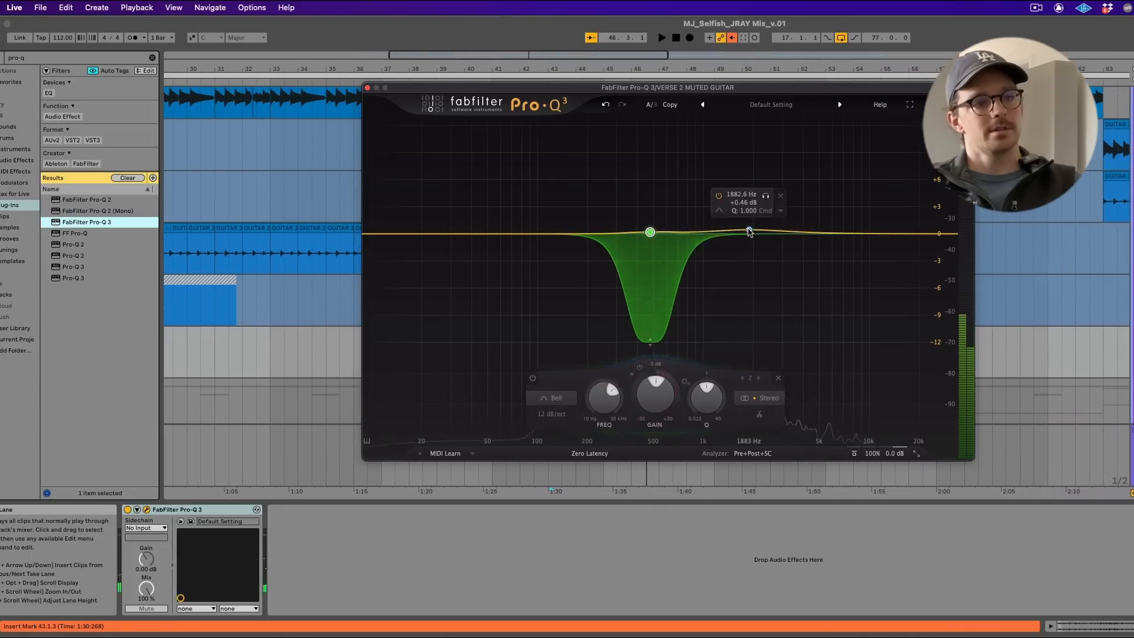
pyautogui.moveTo(749, 234); pyautogui.dragTo(722, 203)
pyautogui.press('space')
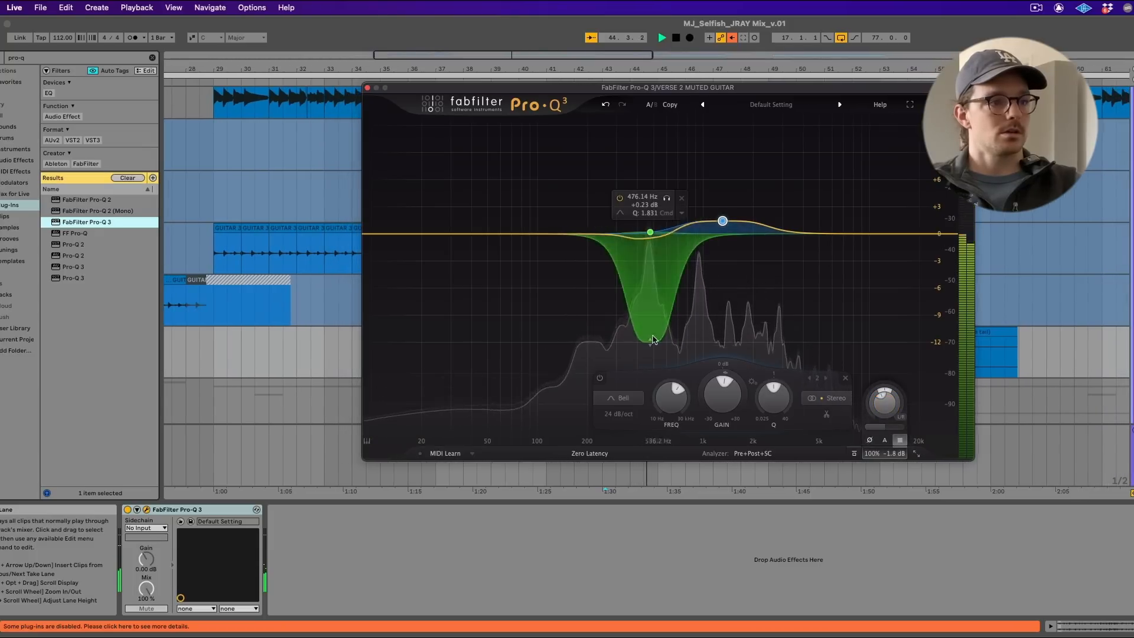
pyautogui.click(650, 232)
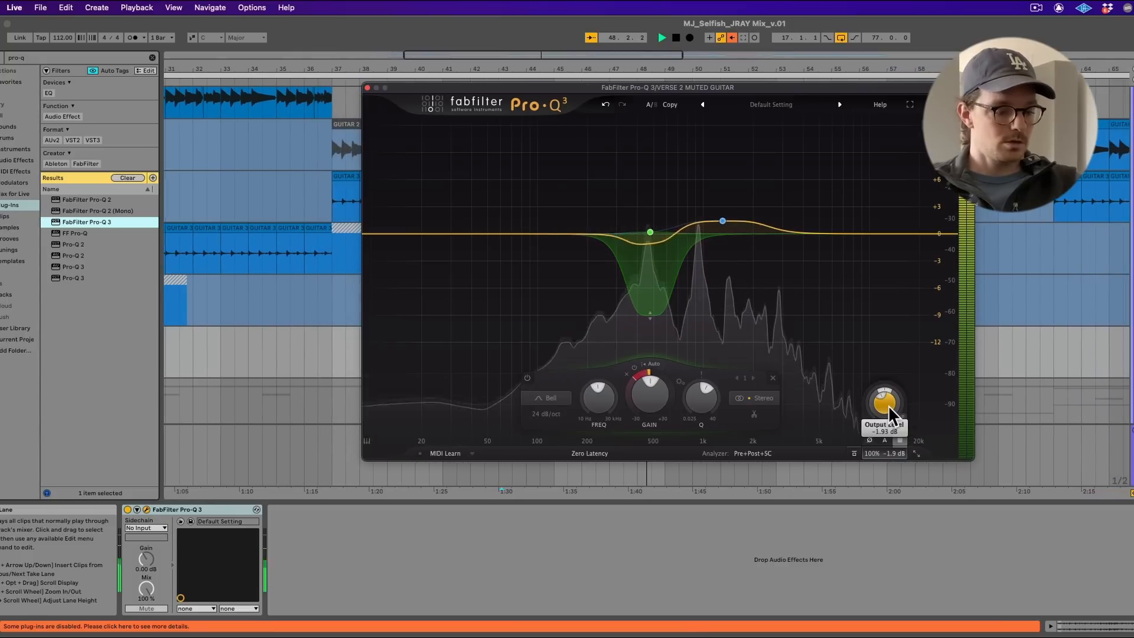
# - Set the 1311 Hz band to about +0.97 dB with a downward dynamic range, and close the equalizer window
pyautogui.moveTo(722, 221); pyautogui.dragTo(722, 225)
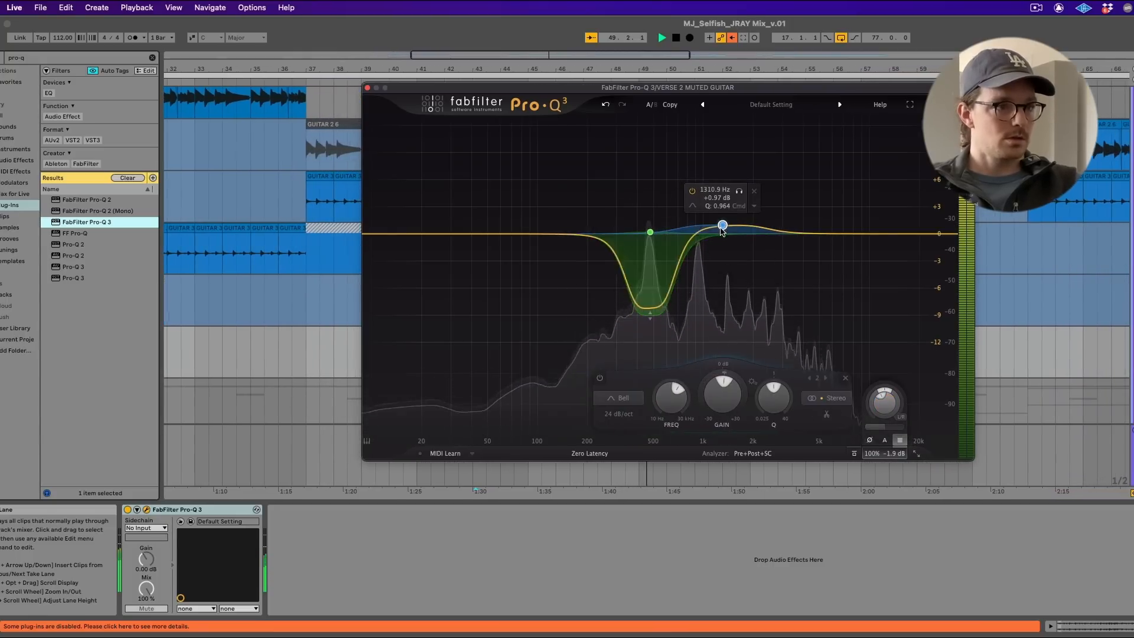
pyautogui.moveTo(701, 397); pyautogui.dragTo(704, 444)
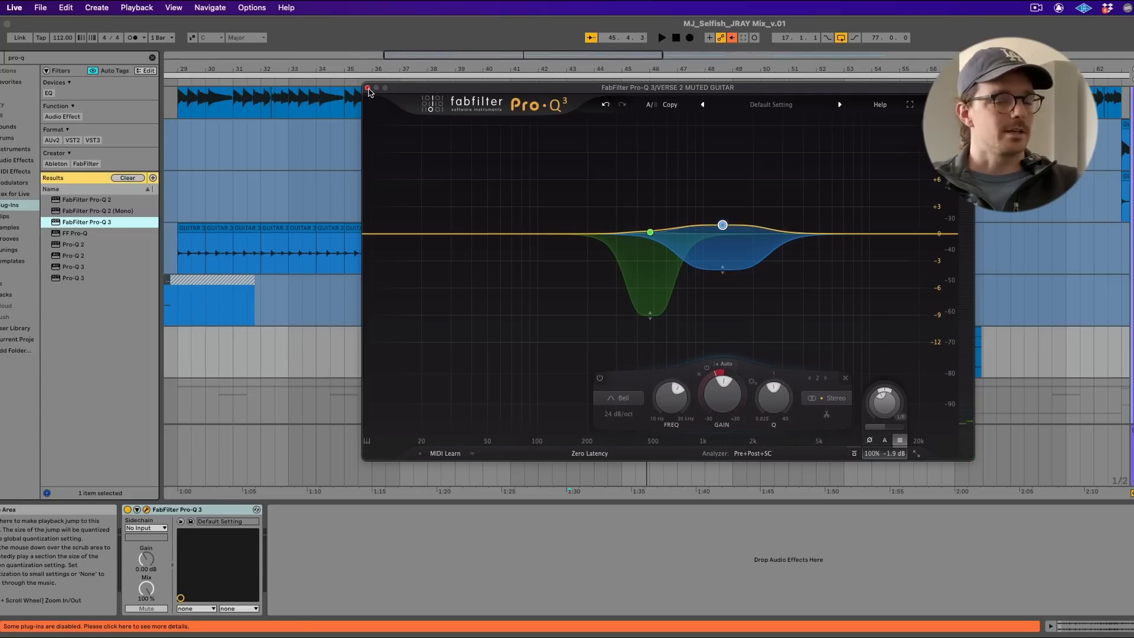
pyautogui.click(368, 88)
# - Play the arrangement from 51.1.1, place the insert marker in the active PIANO 3 clip at 52.3.1, and save the set
pyautogui.click(787, 233)
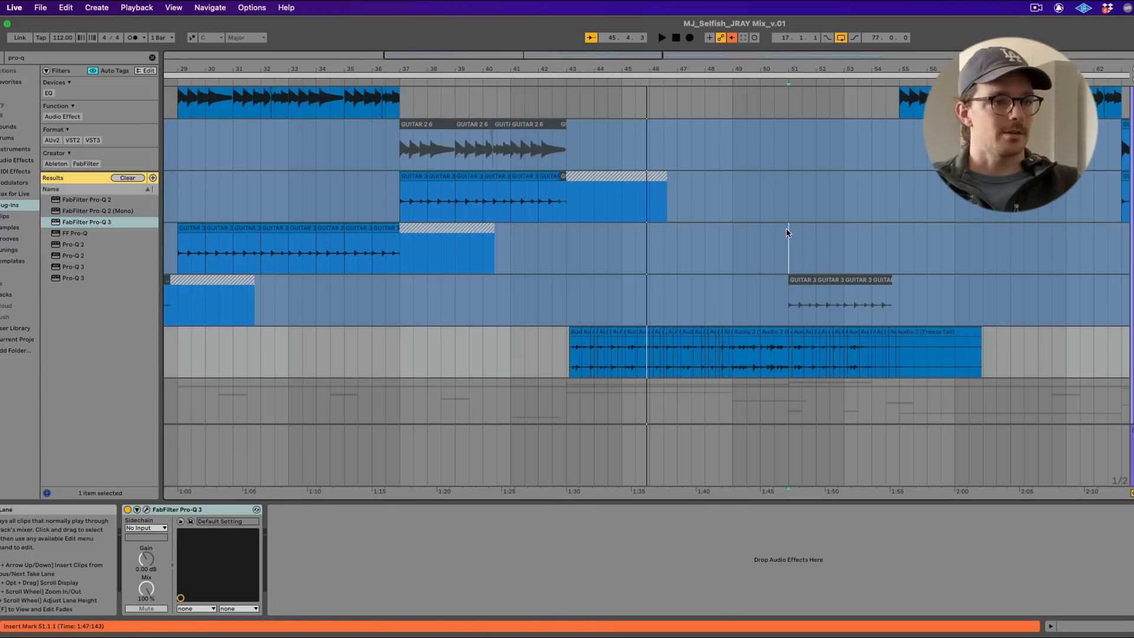
pyautogui.press('space')
pyautogui.scroll(8, 786, 229)
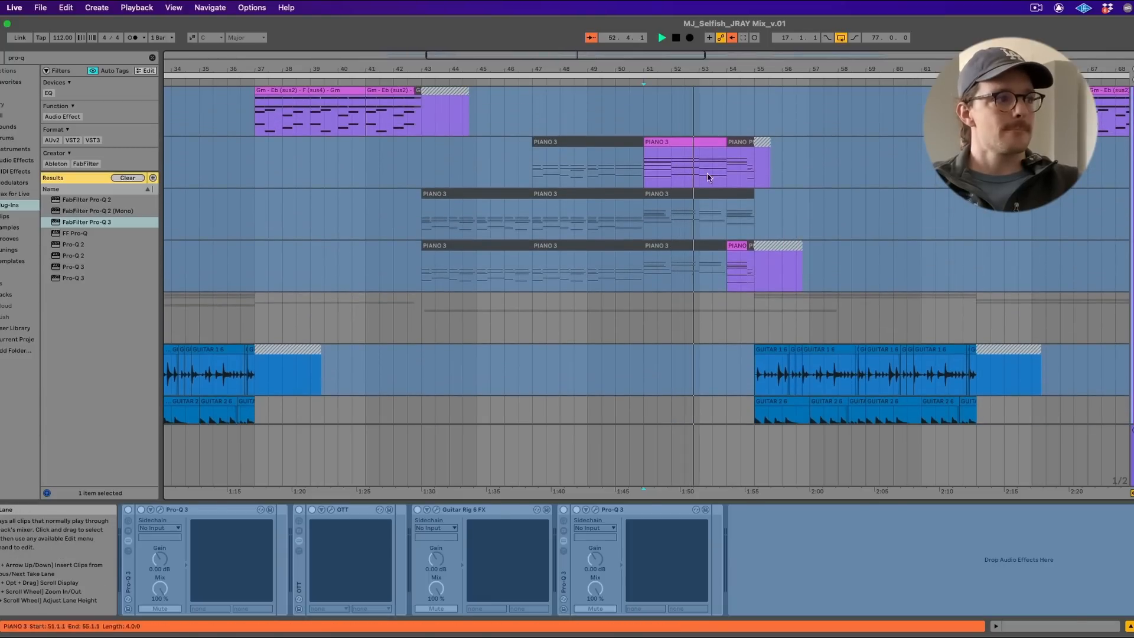
pyautogui.click(686, 158)
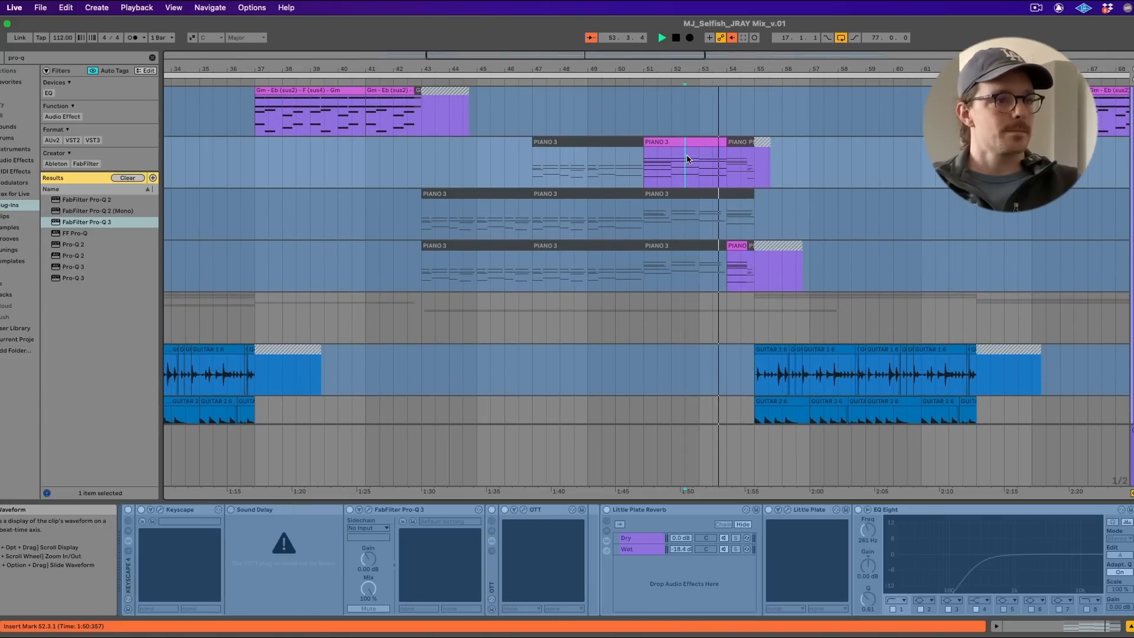
pyautogui.scroll(-2, 686, 154)
pyautogui.scroll(-4, 686, 154)
pyautogui.press('super+s')
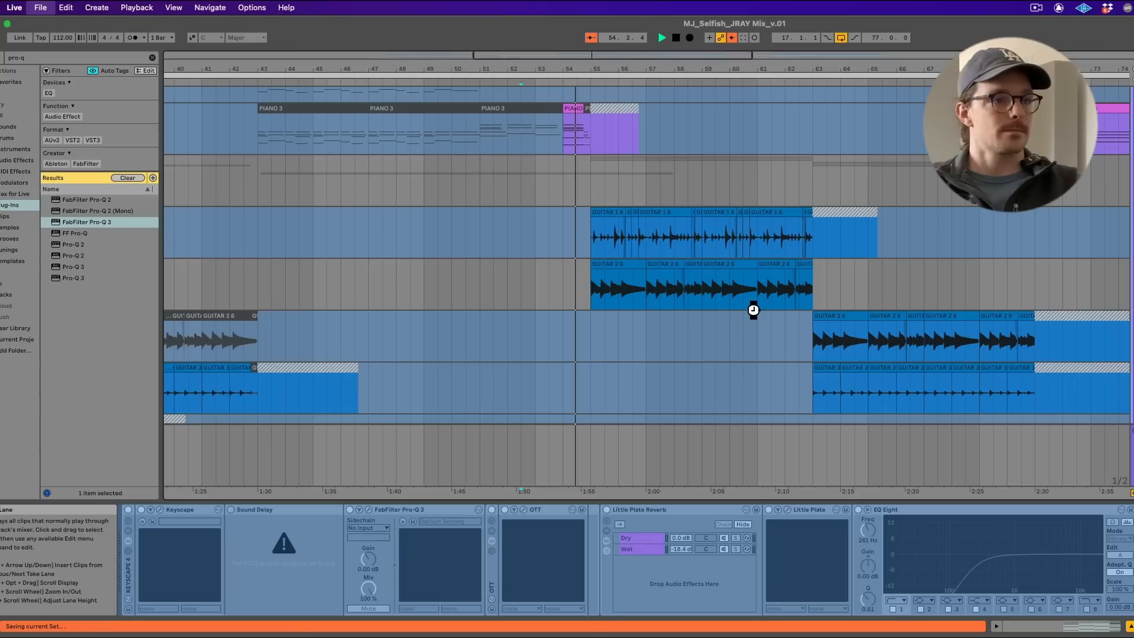
# - Play the arrangement briefly from 55.3.1 and look through the vocal, synth, drum and percussion tracks around bar 55
pyautogui.scroll(-15, 749, 304)
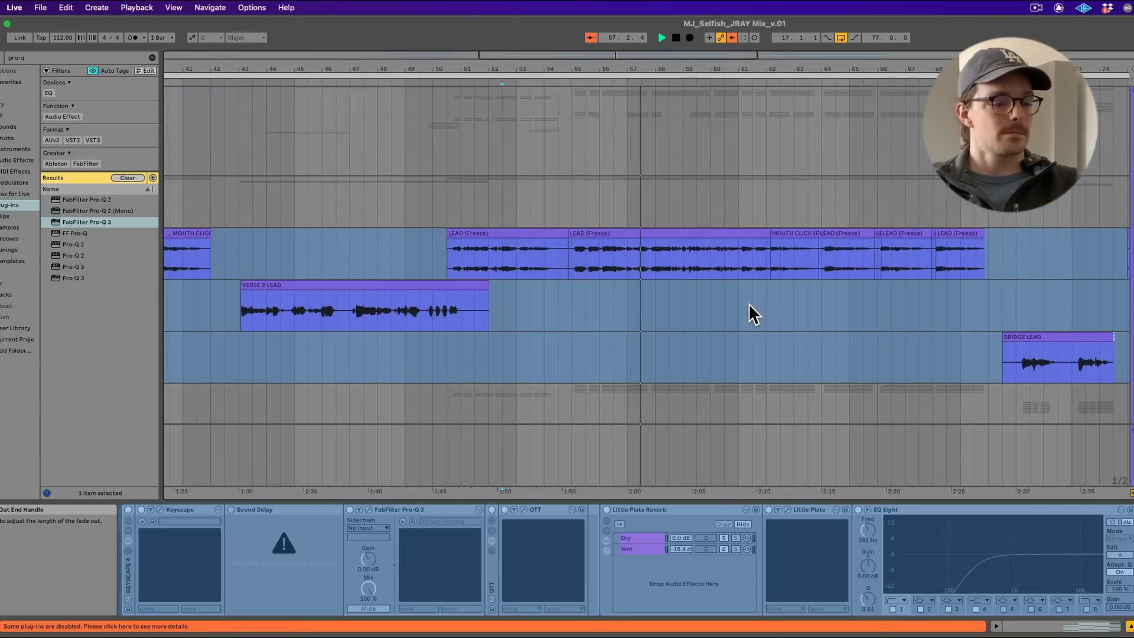
pyautogui.scroll(-5, 748, 303)
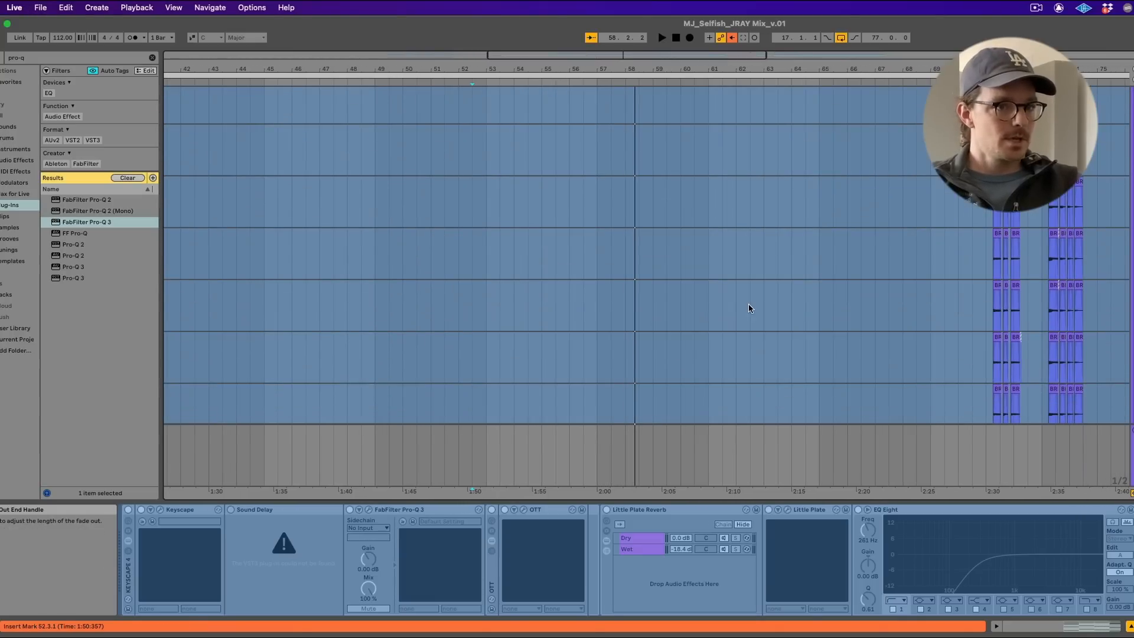
pyautogui.scroll(15, 749, 303)
pyautogui.click(554, 240)
pyautogui.press('space')
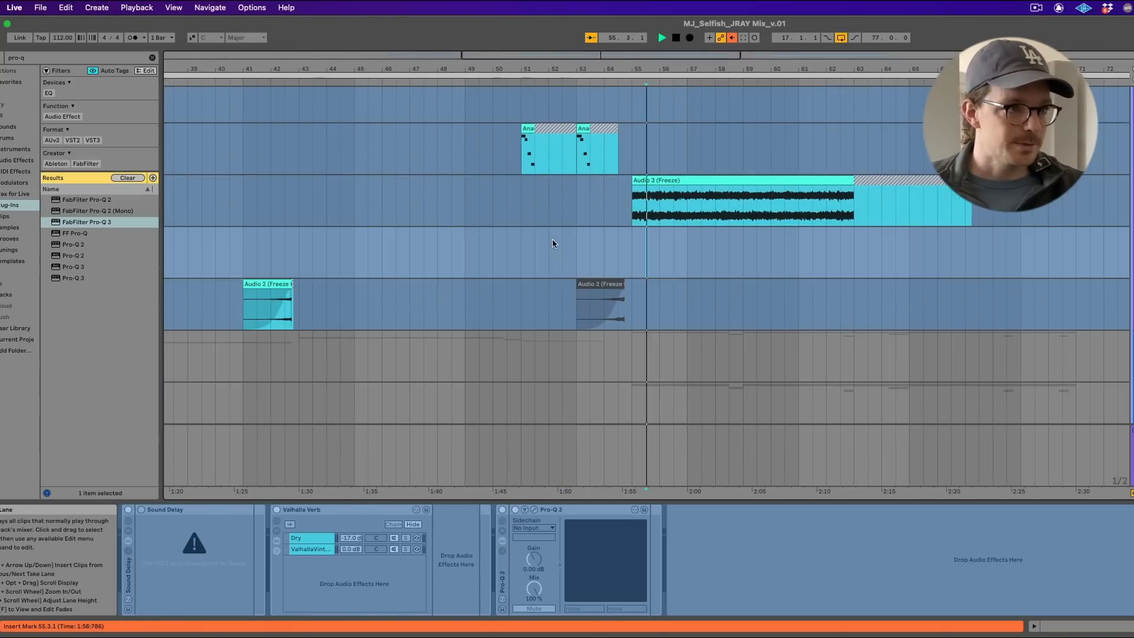
pyautogui.scroll(-20, 554, 242)
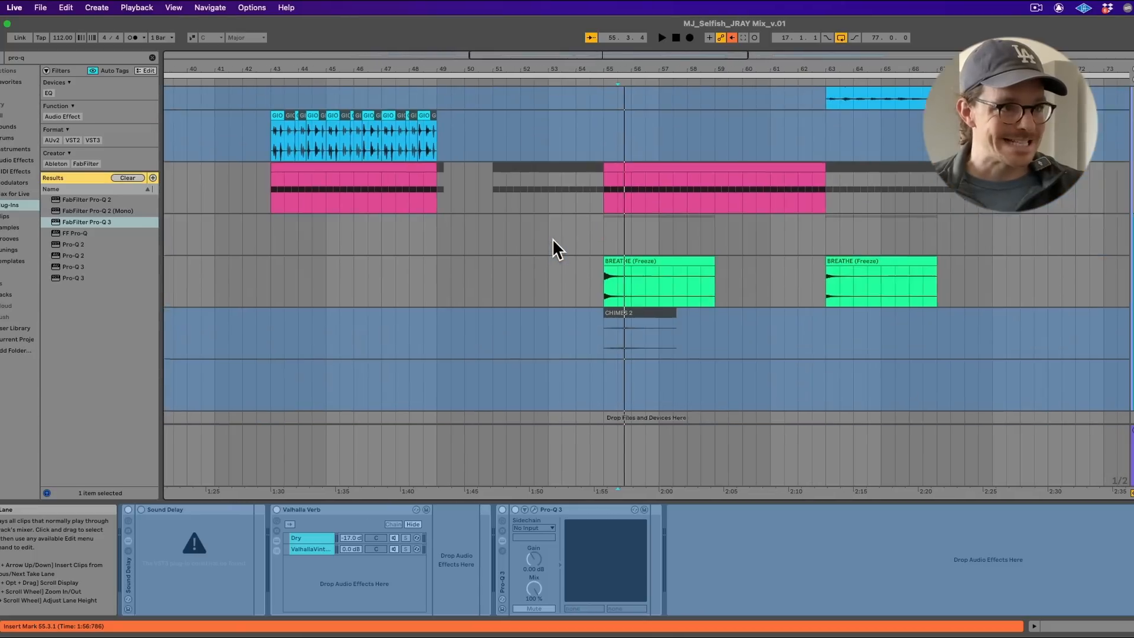
pyautogui.scroll(20, 554, 242)
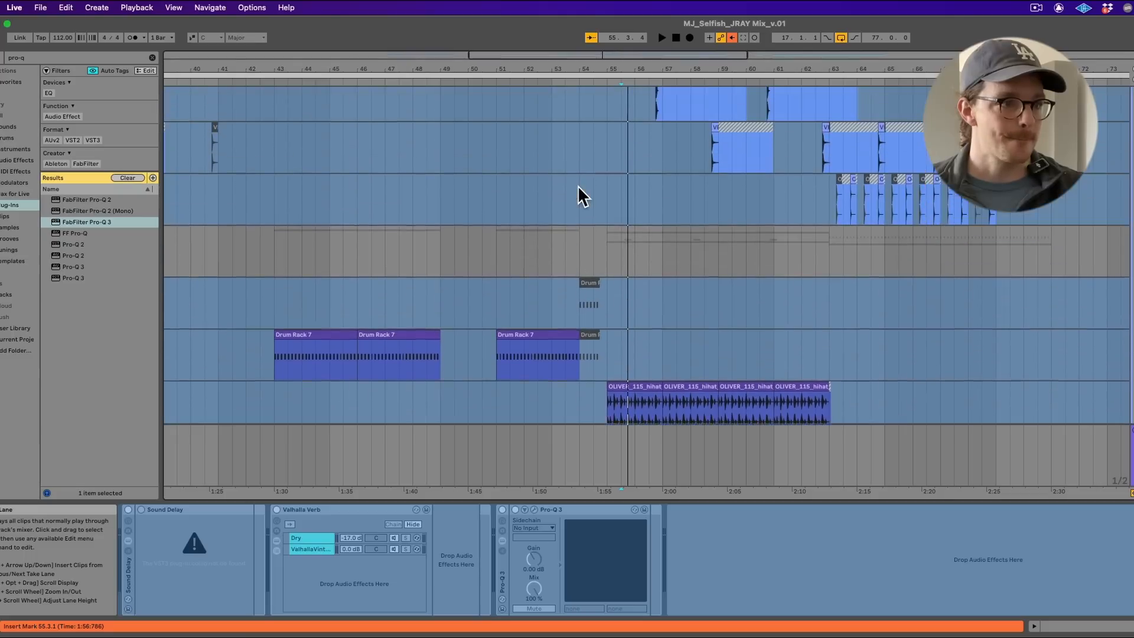
pyautogui.scroll(-15, 578, 188)
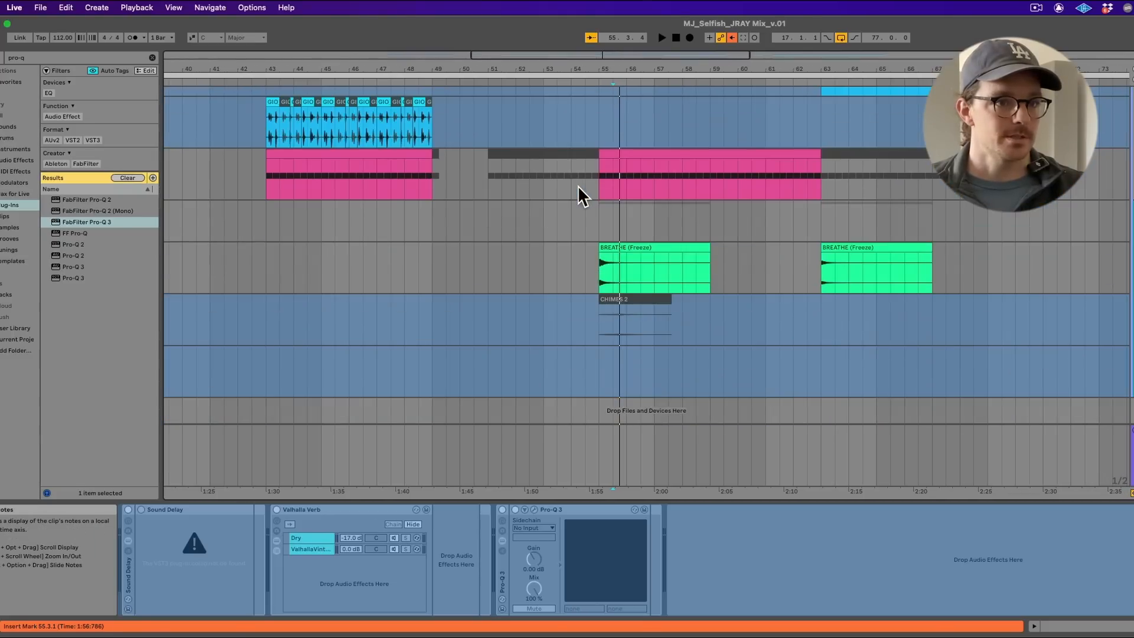
pyautogui.scroll(10, 578, 188)
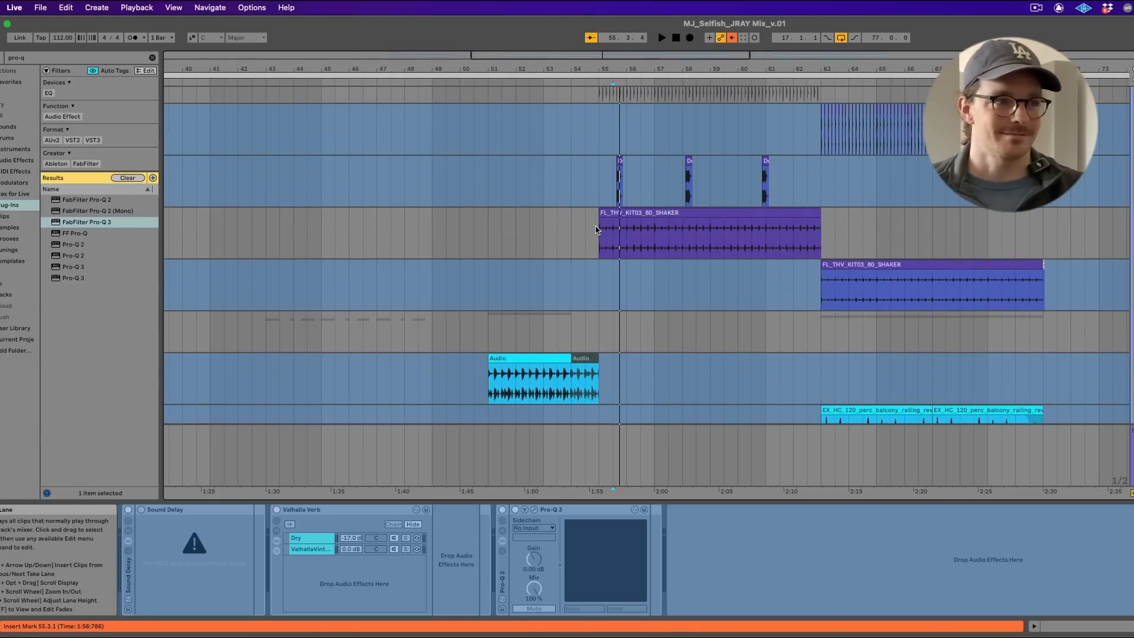
# - Look through the synth and drum tracks around bar 55, play from 55.1.1, and inspect the MAIN SNARE track's second Pro-Q 3 curve
pyautogui.scroll(12, 595, 229)
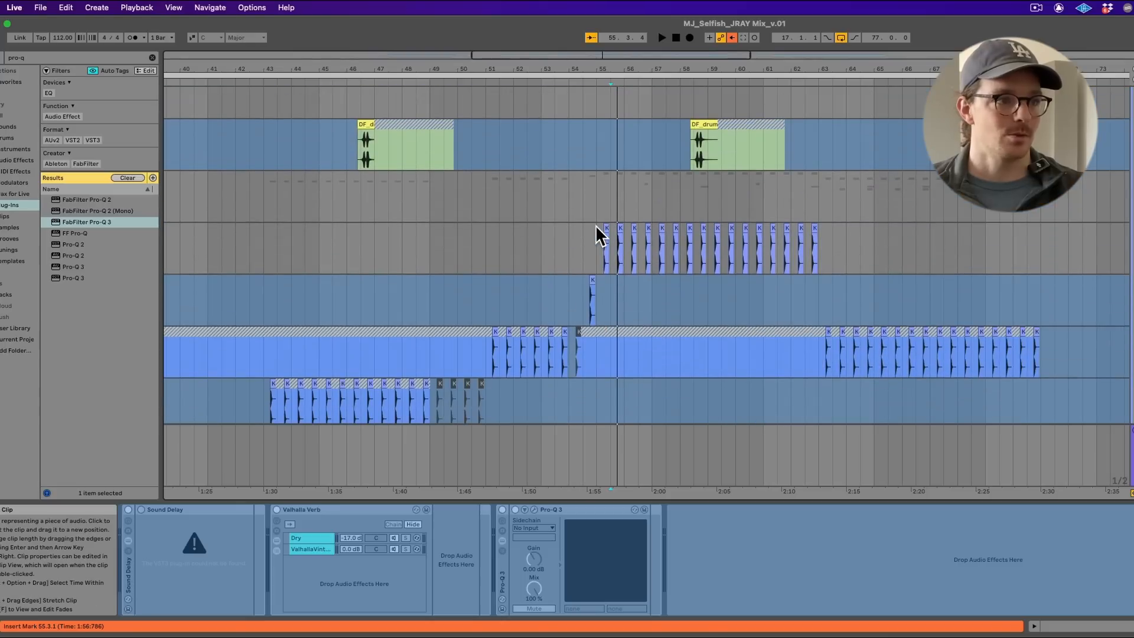
pyautogui.scroll(15, 596, 225)
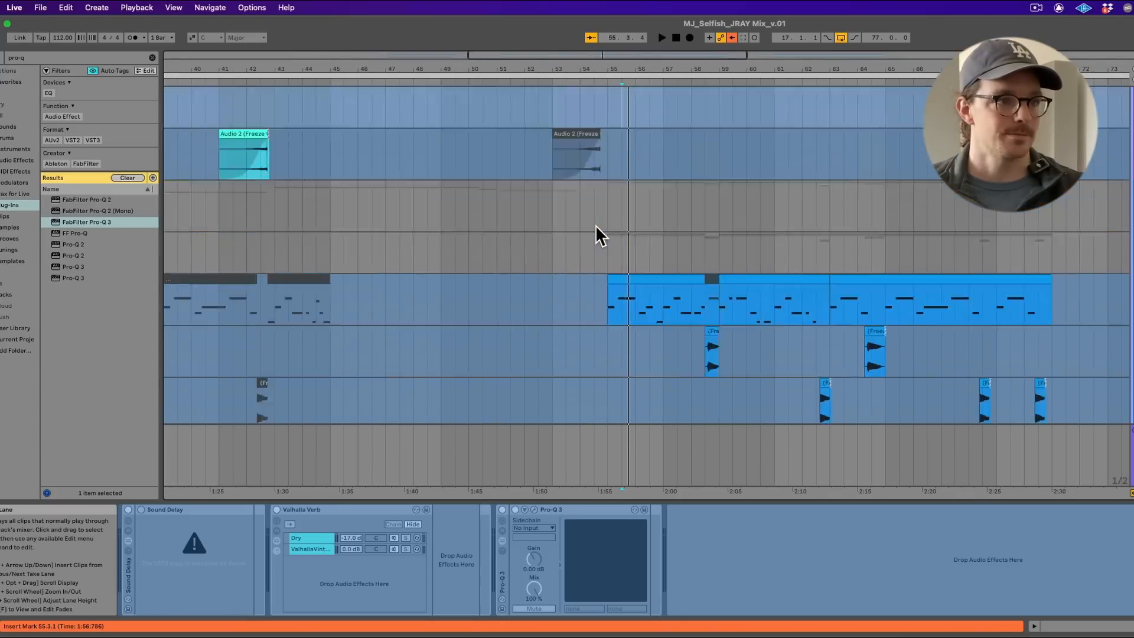
pyautogui.scroll(8, 596, 225)
pyautogui.scroll(-15, 595, 225)
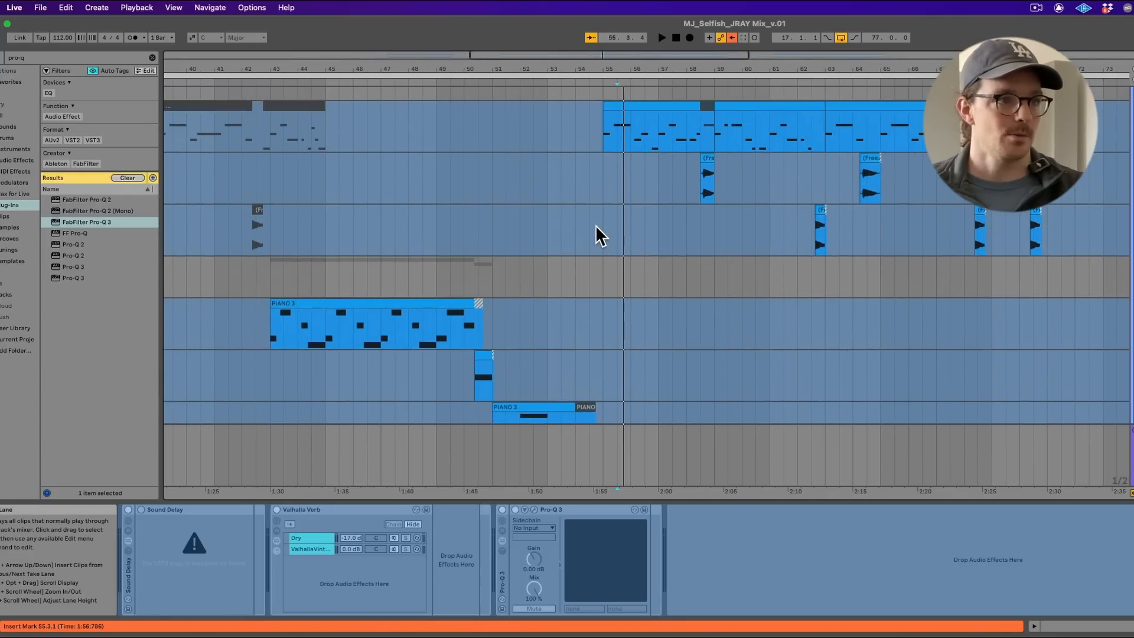
pyautogui.scroll(2, 595, 225)
pyautogui.scroll(-12, 595, 224)
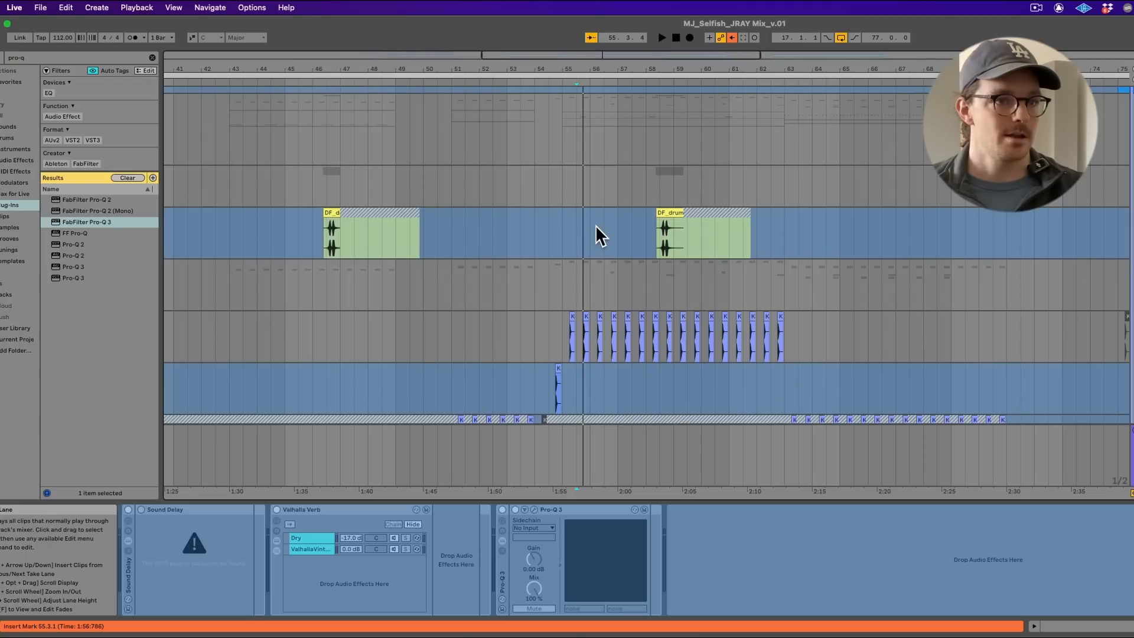
pyautogui.click(564, 333)
pyautogui.press('space')
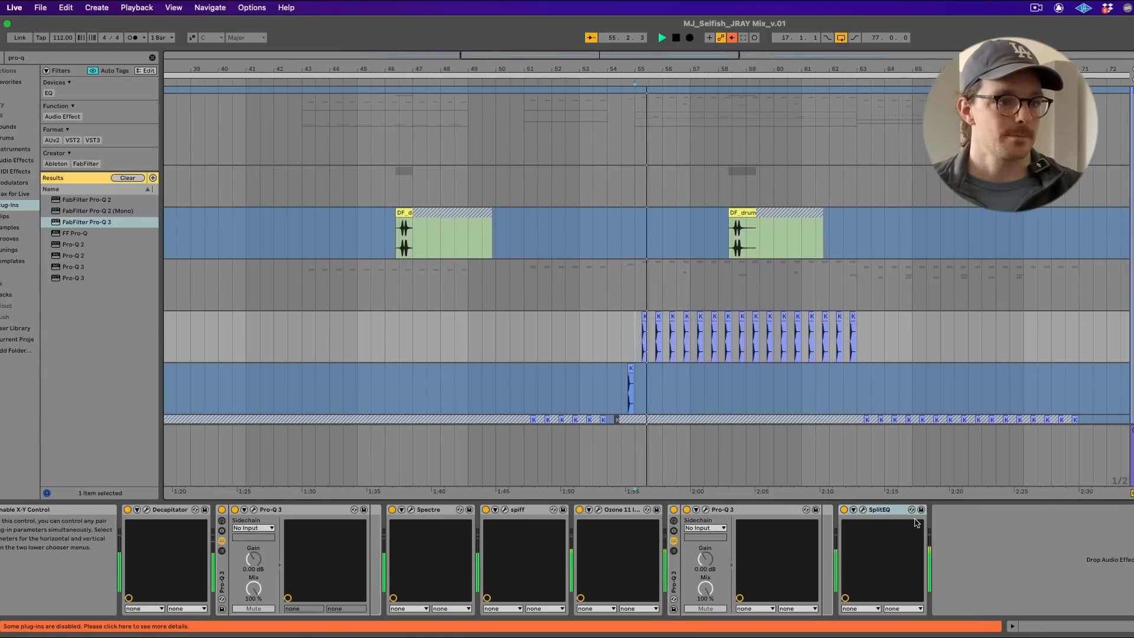
pyautogui.click(705, 508)
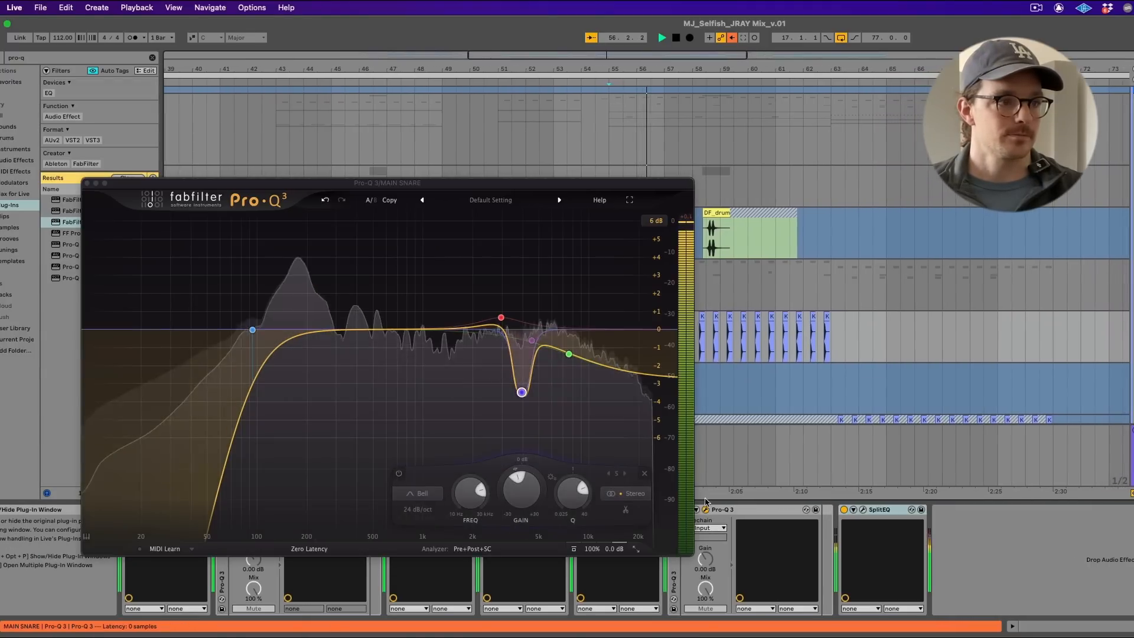
pyautogui.click(1132, 266)
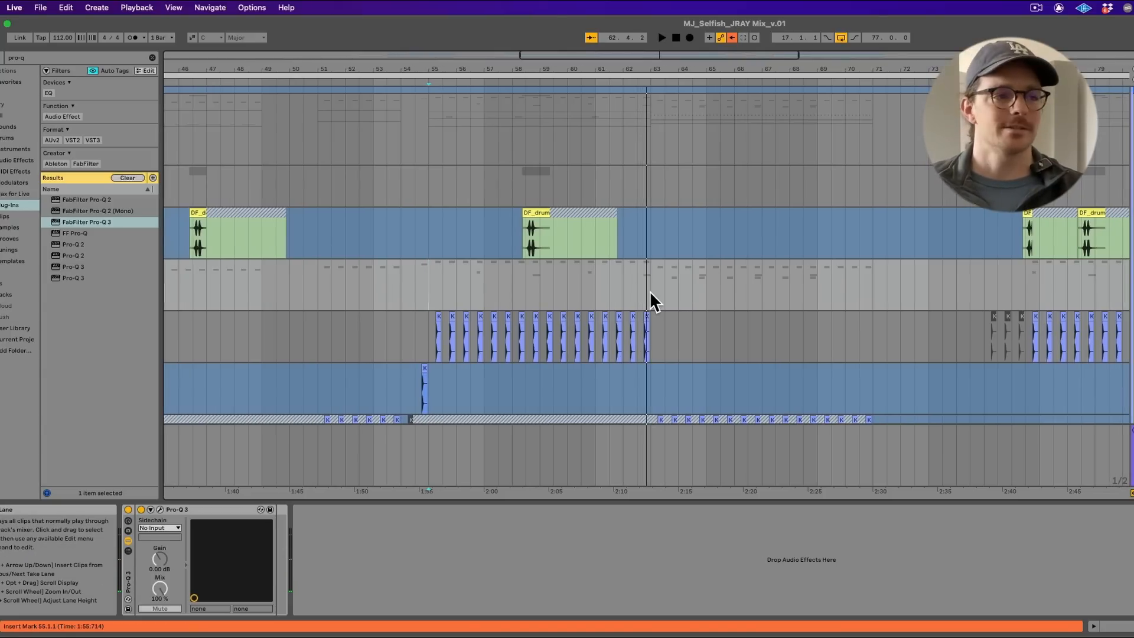
# - Play the arrangement from 55.3.1 and look through the kick, snare, percussion and synth tracks that sound there
pyautogui.click(442, 278)
pyautogui.scroll(-8, 442, 276)
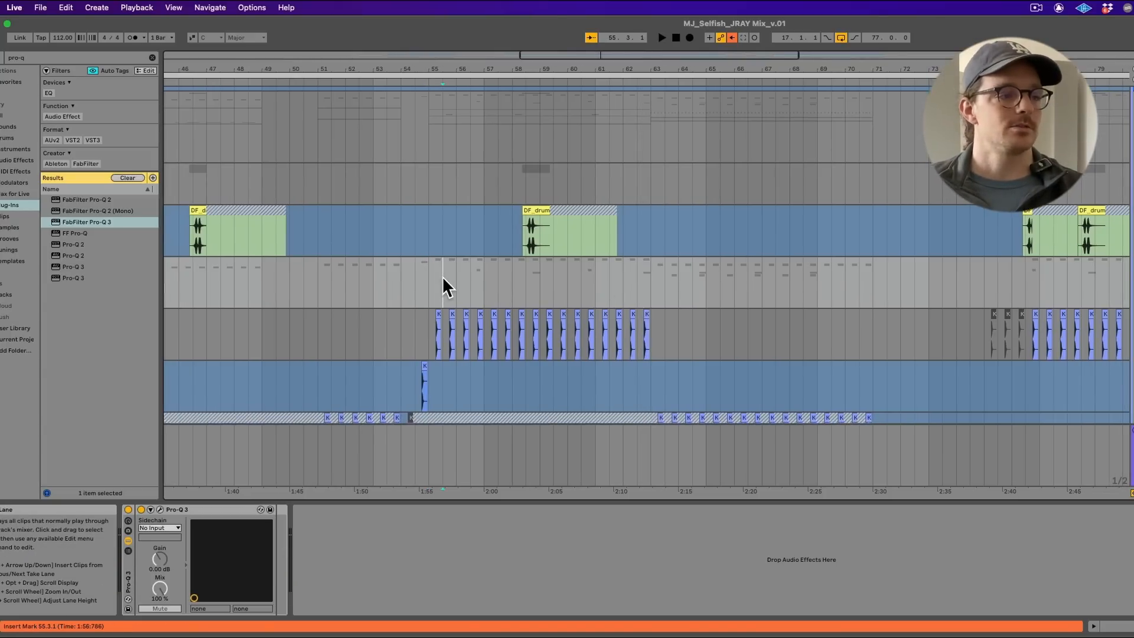
pyautogui.press('space')
pyautogui.hscroll(5, 442, 278)
pyautogui.hscroll(1, 443, 277)
pyautogui.scroll(-12, 443, 277)
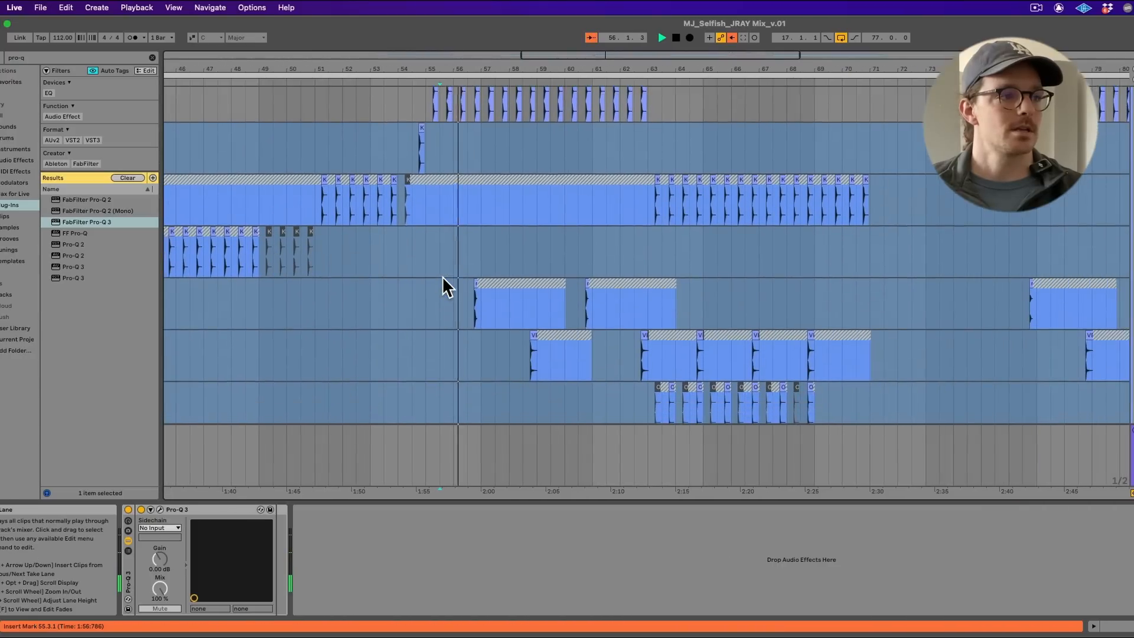
pyautogui.scroll(1, 443, 277)
pyautogui.scroll(6, 466, 239)
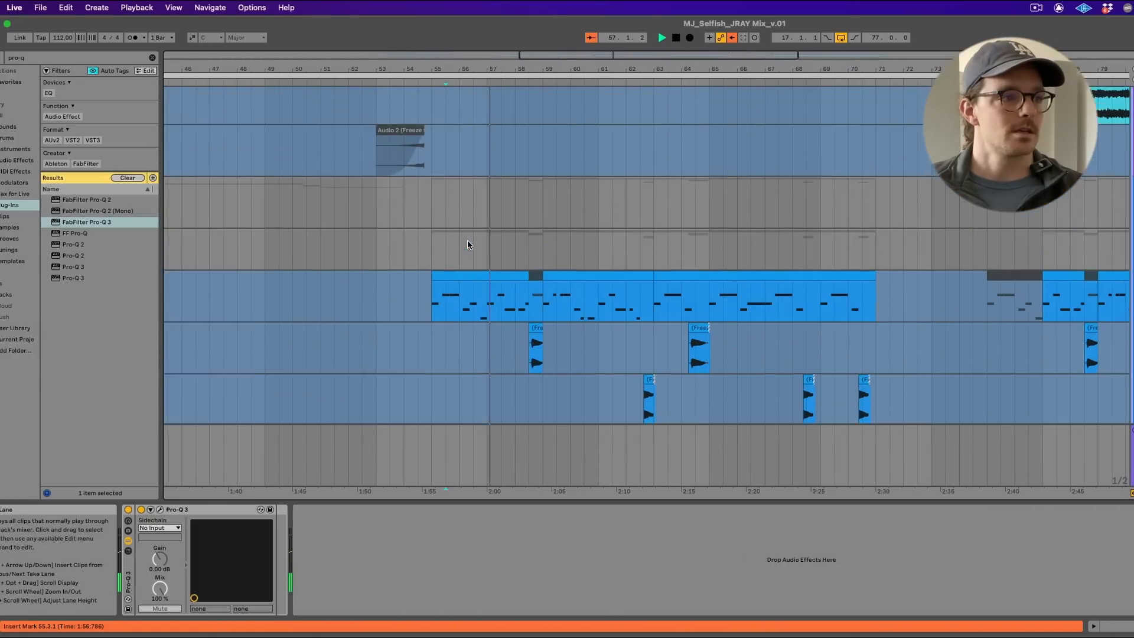
pyautogui.scroll(-5, 466, 239)
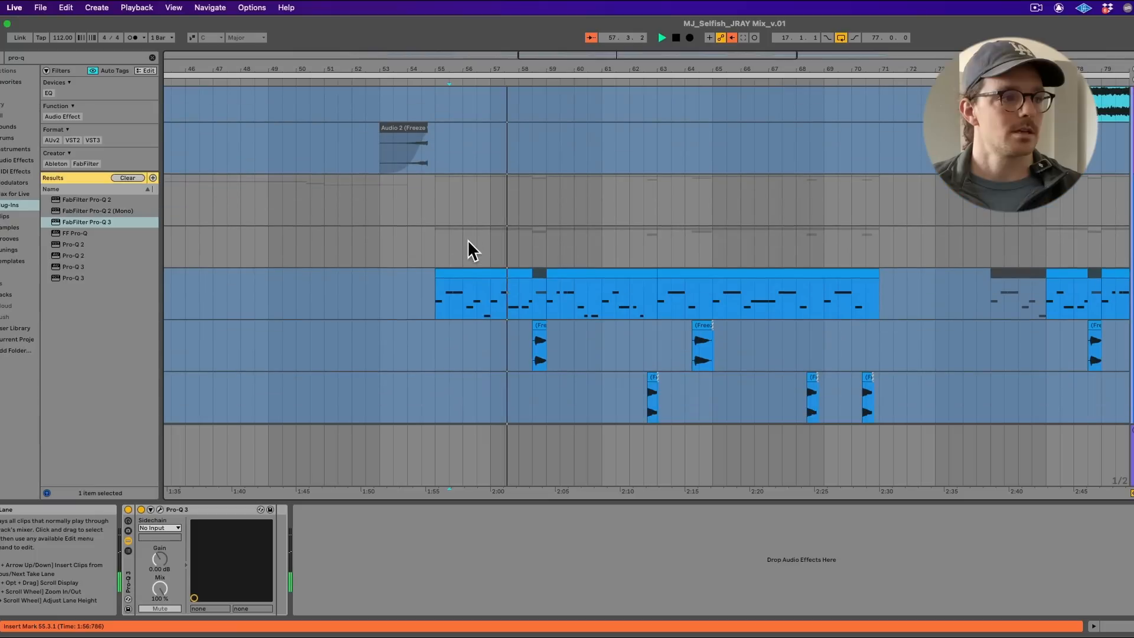
# - Check the Audio 3 (Freeze) synth clip at 56.3.1 and the main snare's equalizer, close the plug-in window, and find the hi-hat tracks
pyautogui.click(476, 288)
pyautogui.scroll(4, 476, 285)
pyautogui.click(484, 214)
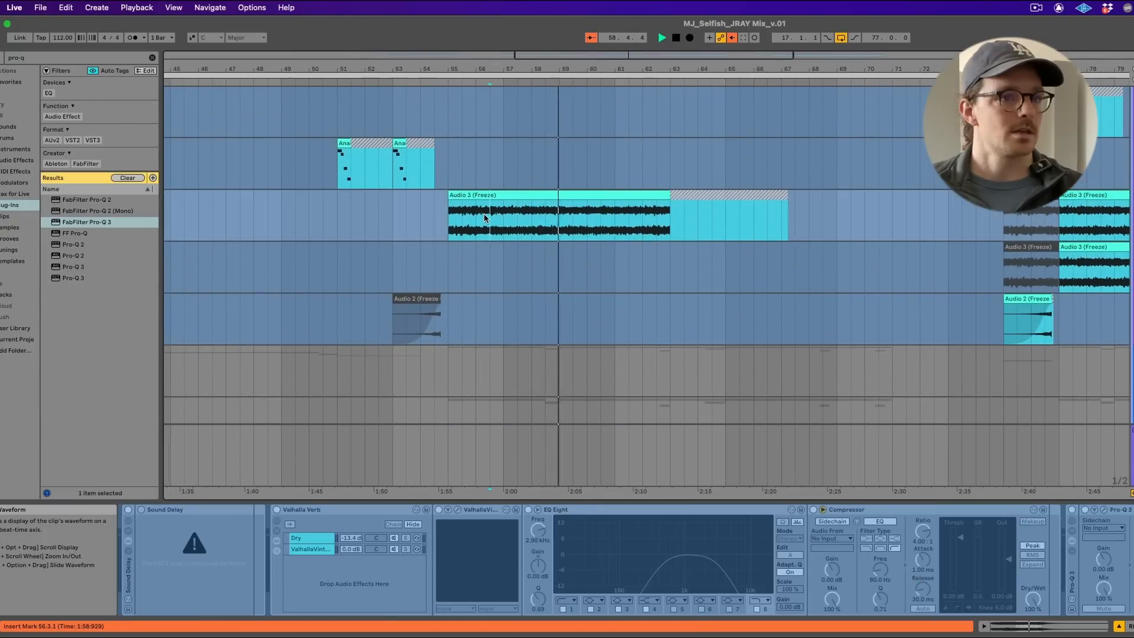
pyautogui.scroll(-8, 484, 212)
pyautogui.click(453, 267)
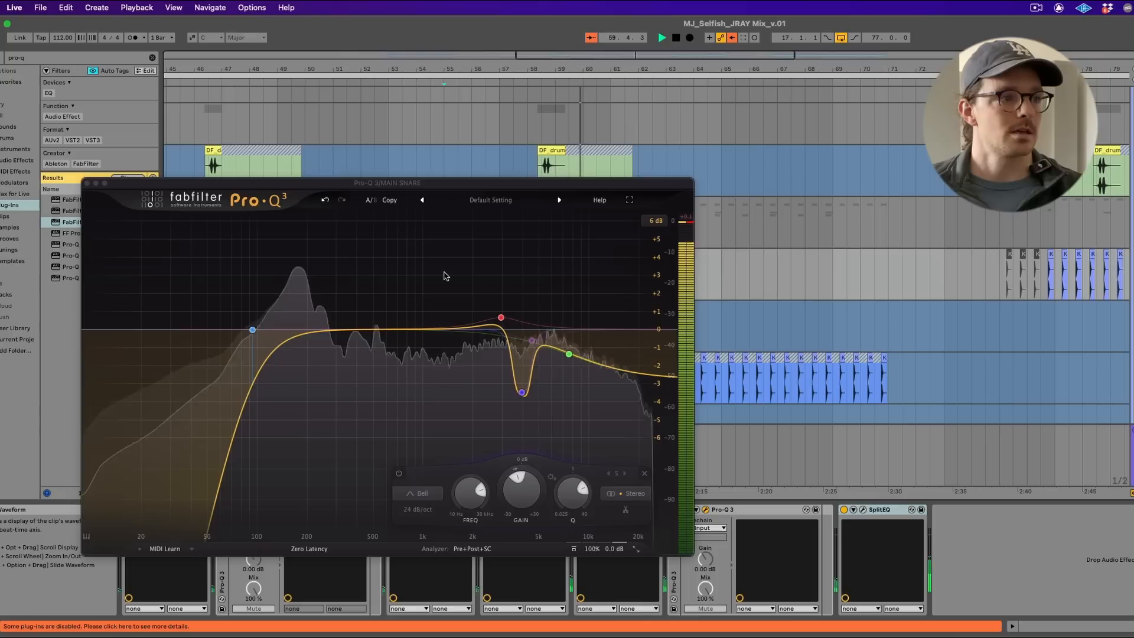
pyautogui.click(87, 183)
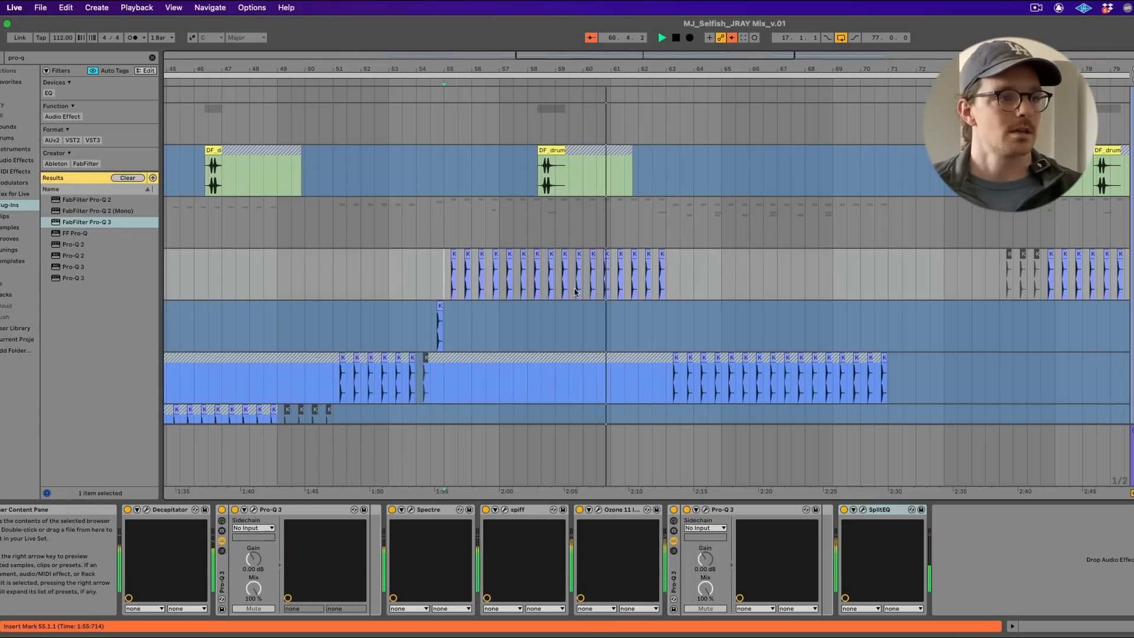
pyautogui.scroll(-10, 574, 287)
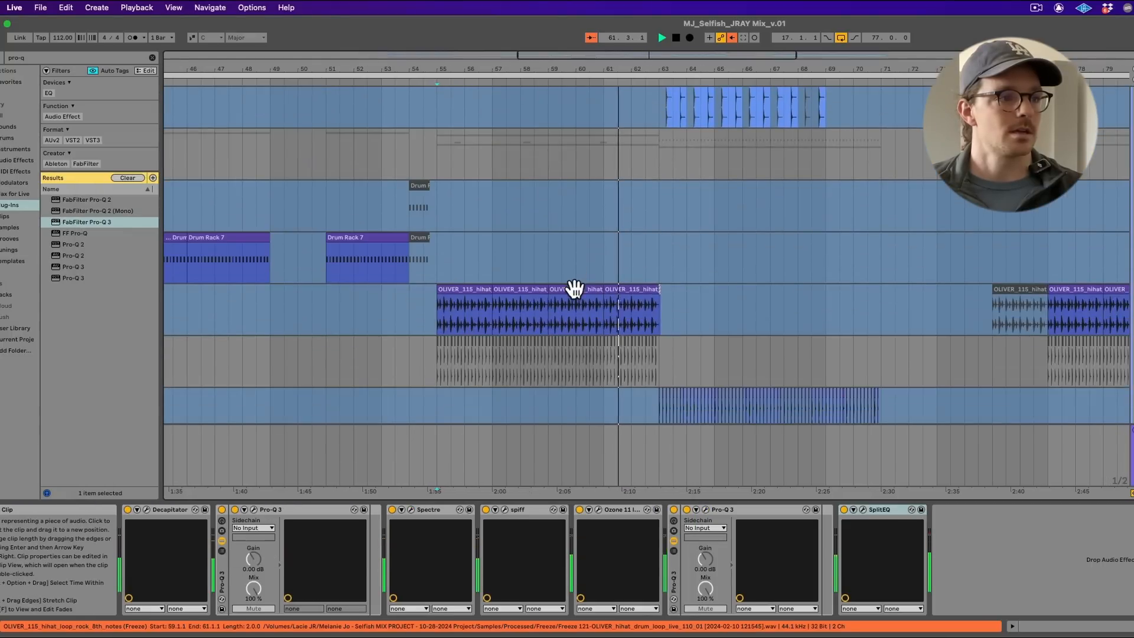
# - Unfreeze the OLIVER_115_hihat loop track at 55.1.1 and add FabFilter Pro-Q 3 to it
pyautogui.click(423, 316)
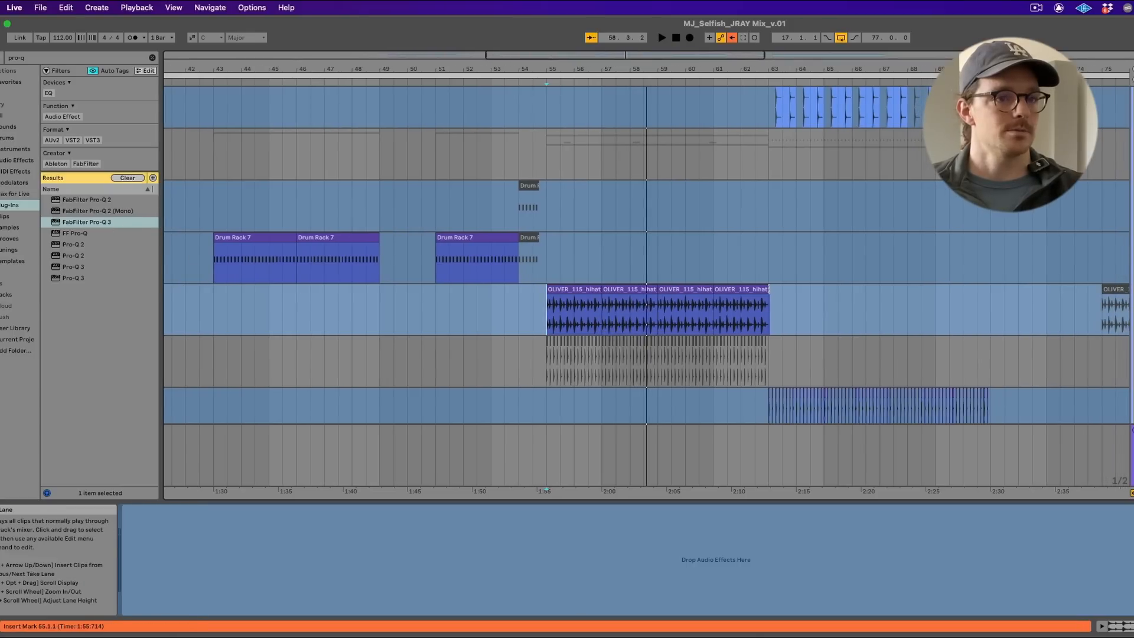
pyautogui.press('super+alt+shift+f')
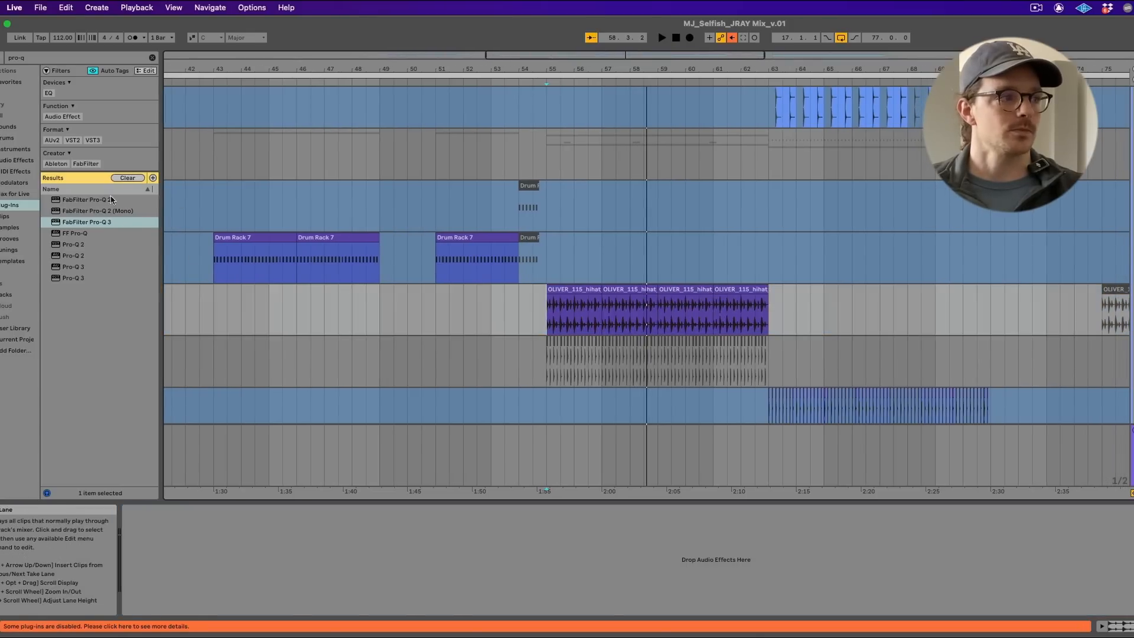
pyautogui.doubleClick(95, 223)
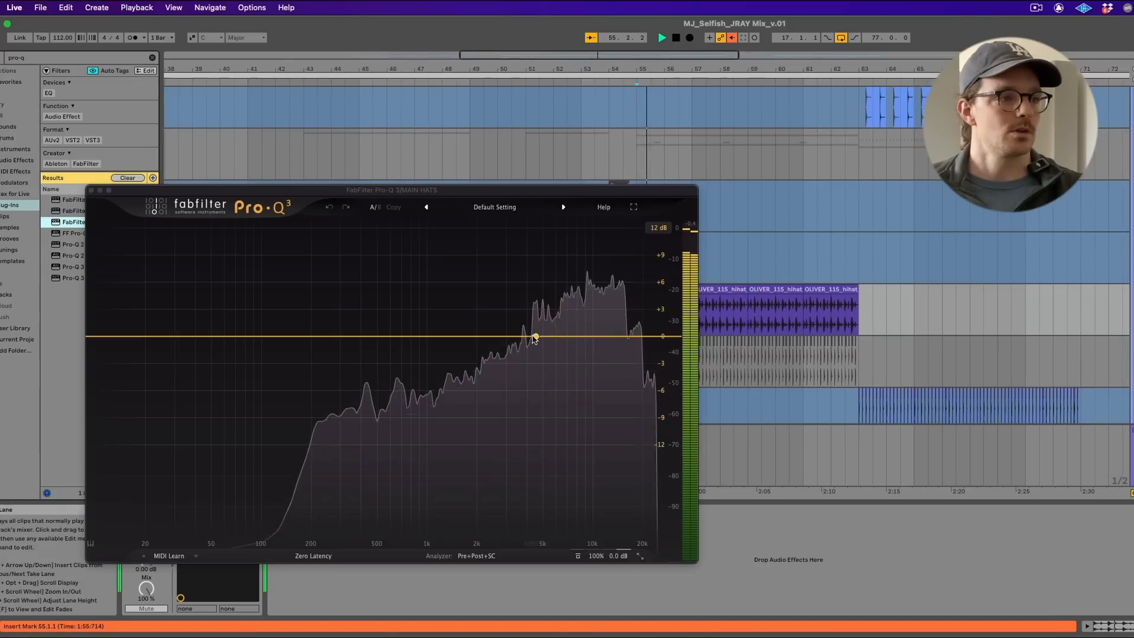
# - Add bell cuts to the MAIN HATS equalizer at about 13232 Hz and at 5743.3 Hz with -3.92 dB and Q 2.521
pyautogui.moveTo(532, 334); pyautogui.dragTo(616, 310)
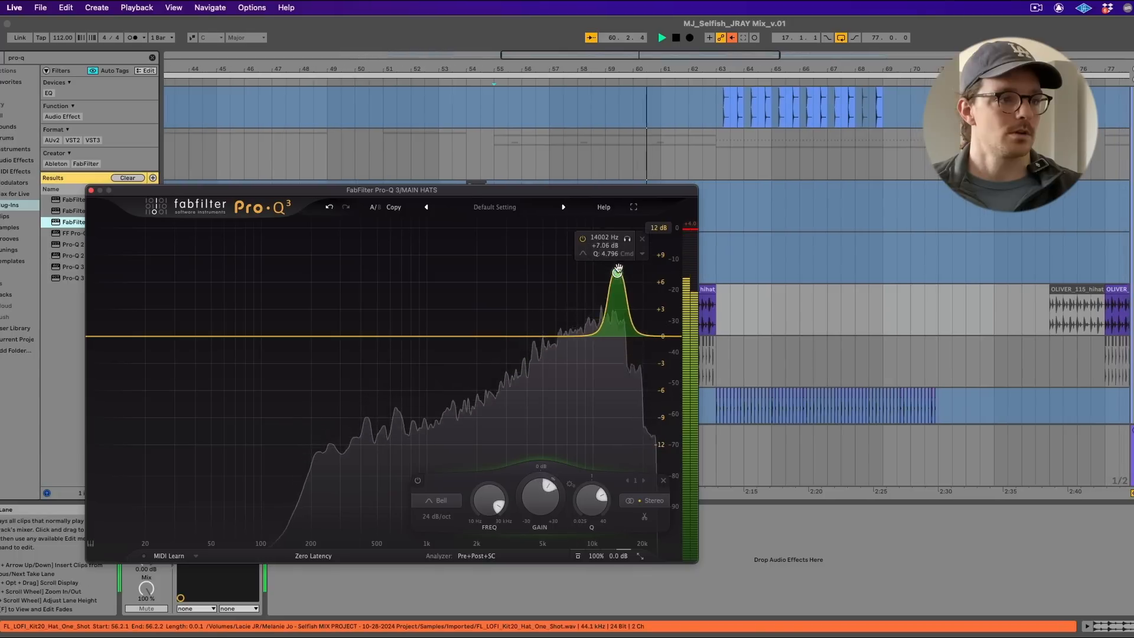
pyautogui.moveTo(618, 270); pyautogui.dragTo(613, 353)
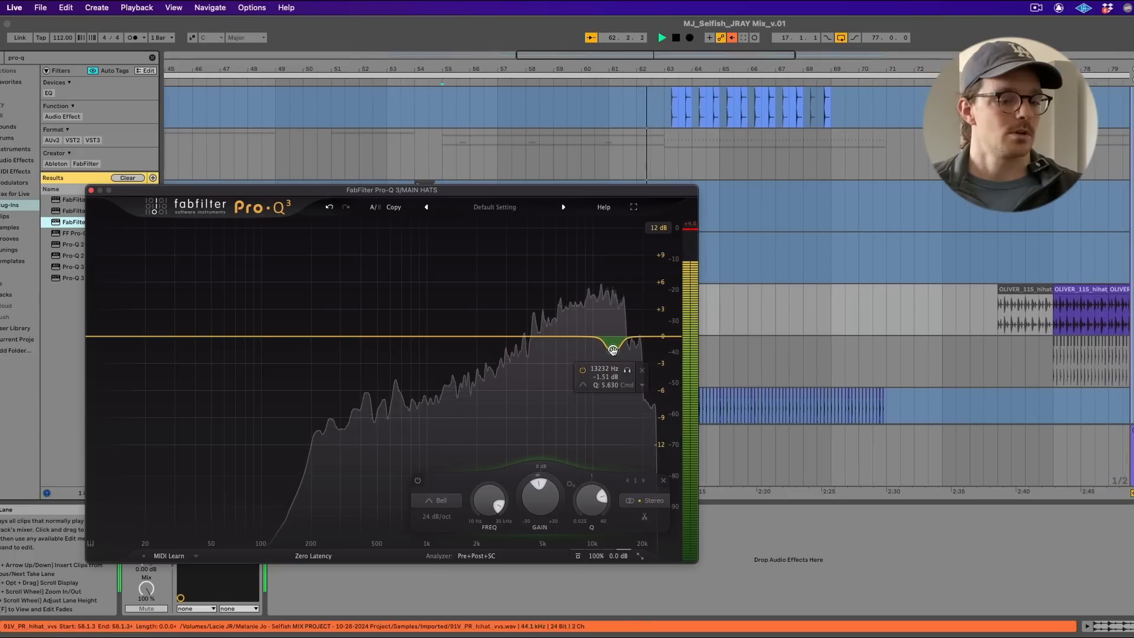
pyautogui.press('space')
pyautogui.press('space')
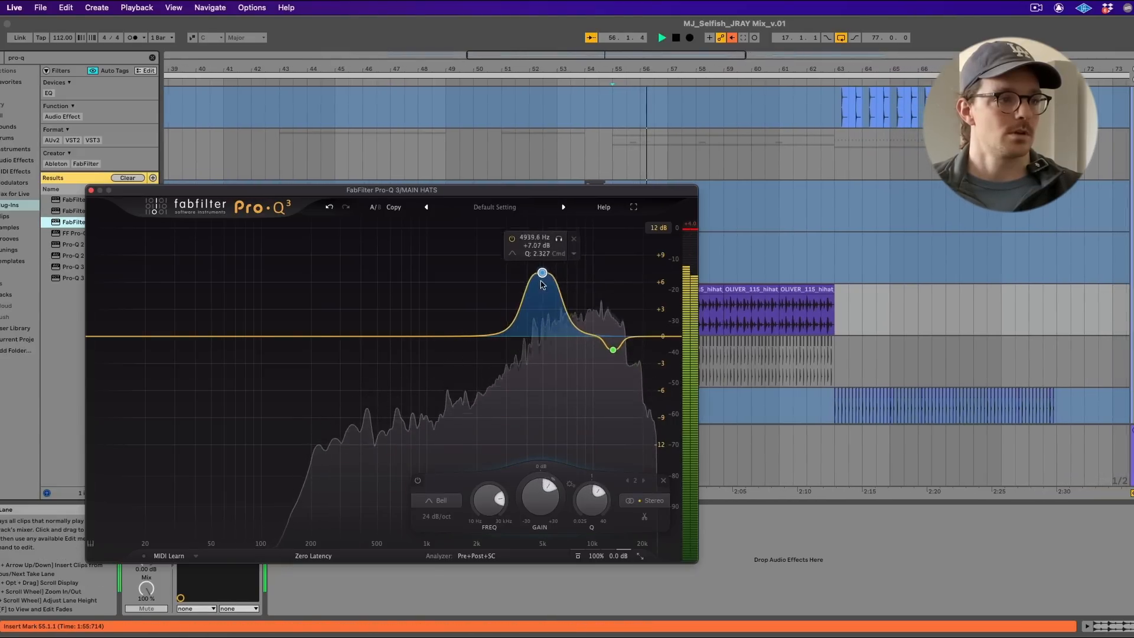
pyautogui.moveTo(541, 280); pyautogui.dragTo(543, 230)
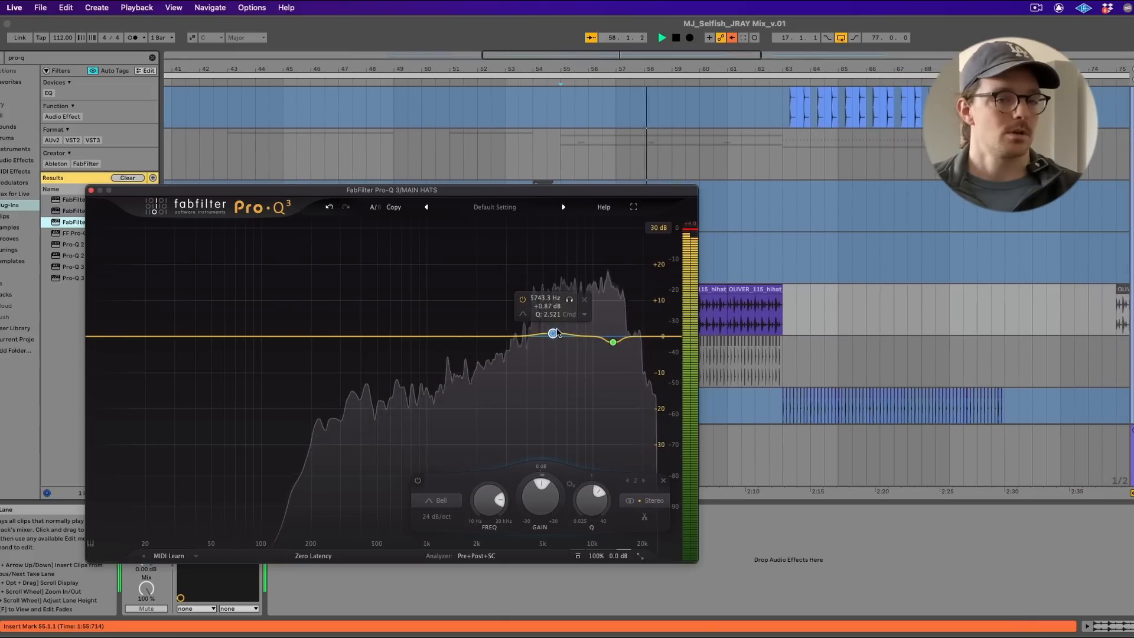
pyautogui.moveTo(556, 333); pyautogui.dragTo(613, 358)
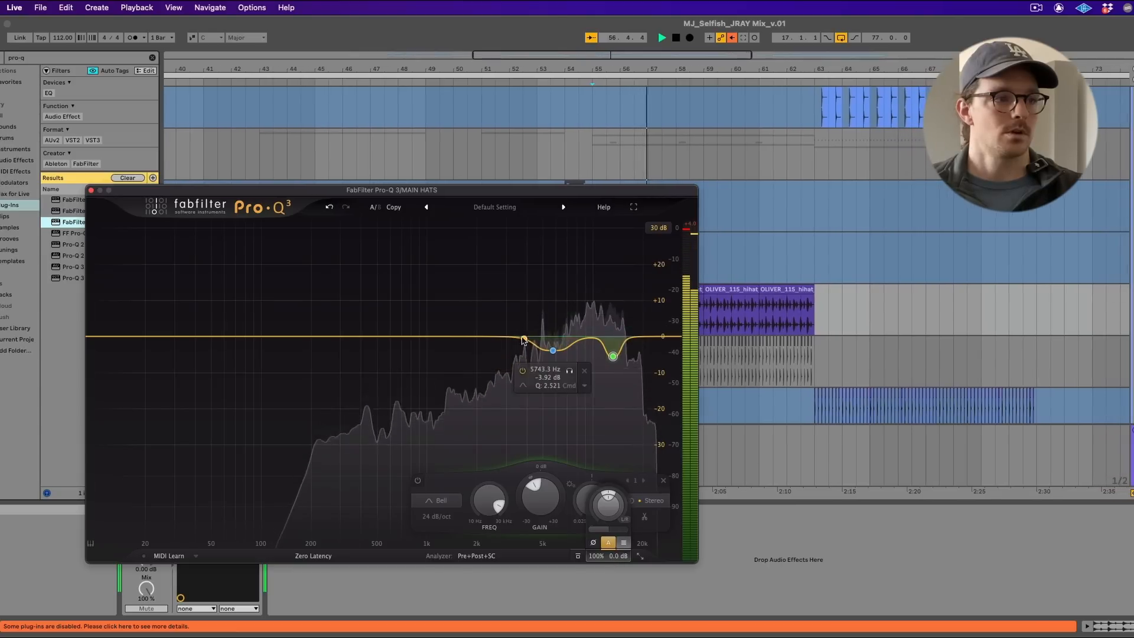
# - Sweep a narrow Q 13.72 bell around 5 kHz and turn it into a cut of about -9 dB near 5140 Hz
pyautogui.moveTo(516, 336); pyautogui.dragTo(545, 262)
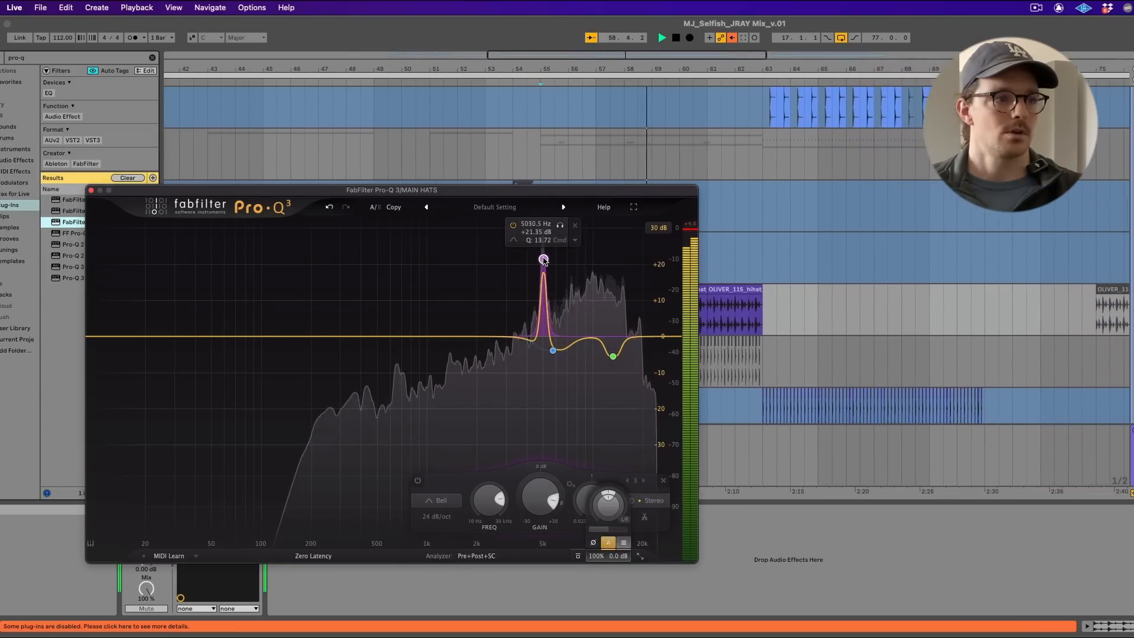
pyautogui.moveTo(545, 260); pyautogui.dragTo(547, 357)
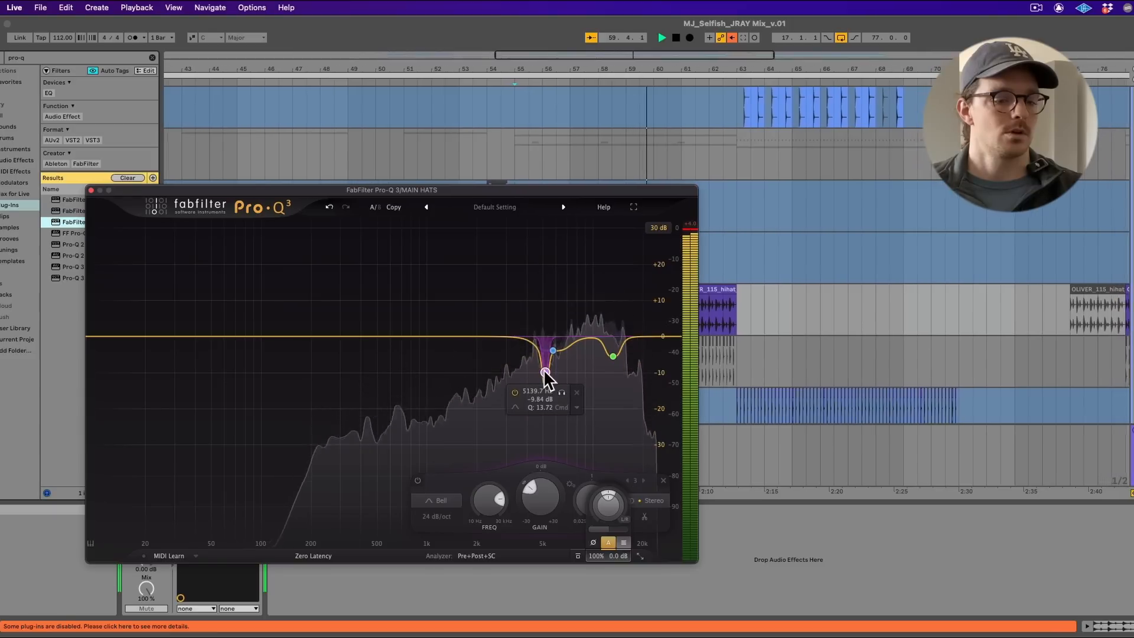
pyautogui.click(968, 548)
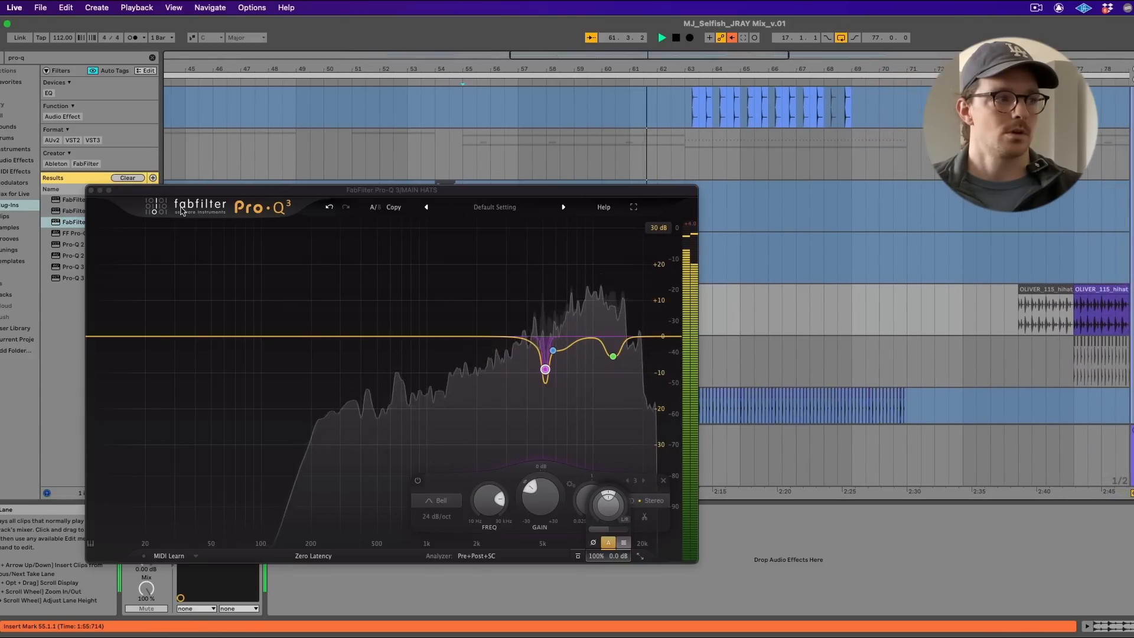
# - Compare the hats with the equalizer bypassed and active, turn off auto gain, and set the output level to +1.8 dB
pyautogui.moveTo(181, 195); pyautogui.dragTo(298, 123)
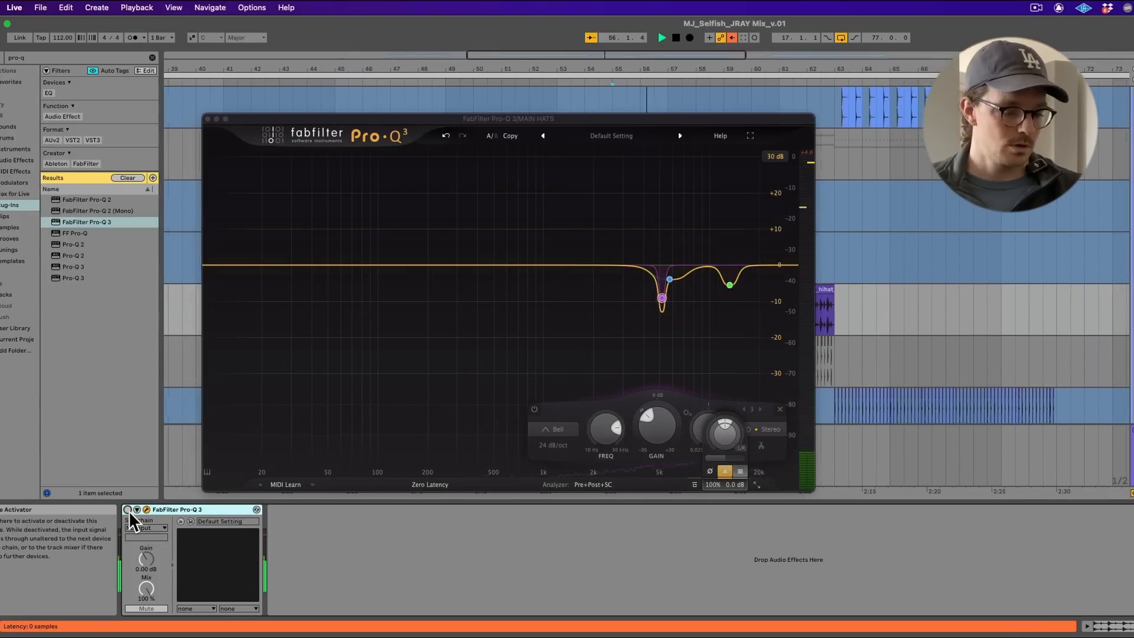
pyautogui.click(127, 509)
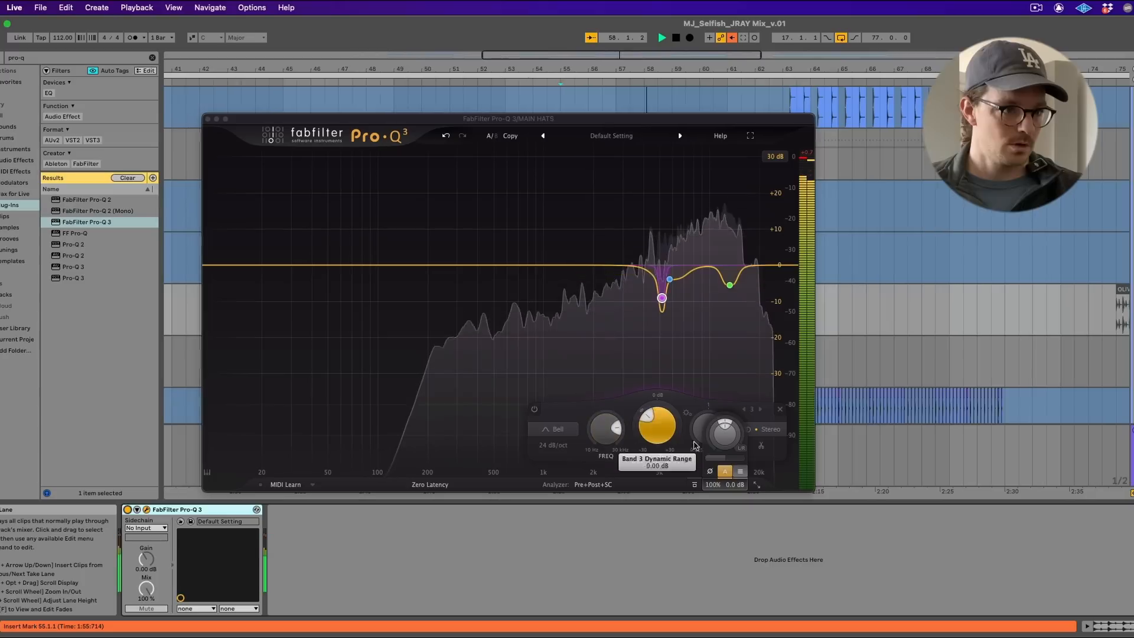
pyautogui.click(725, 472)
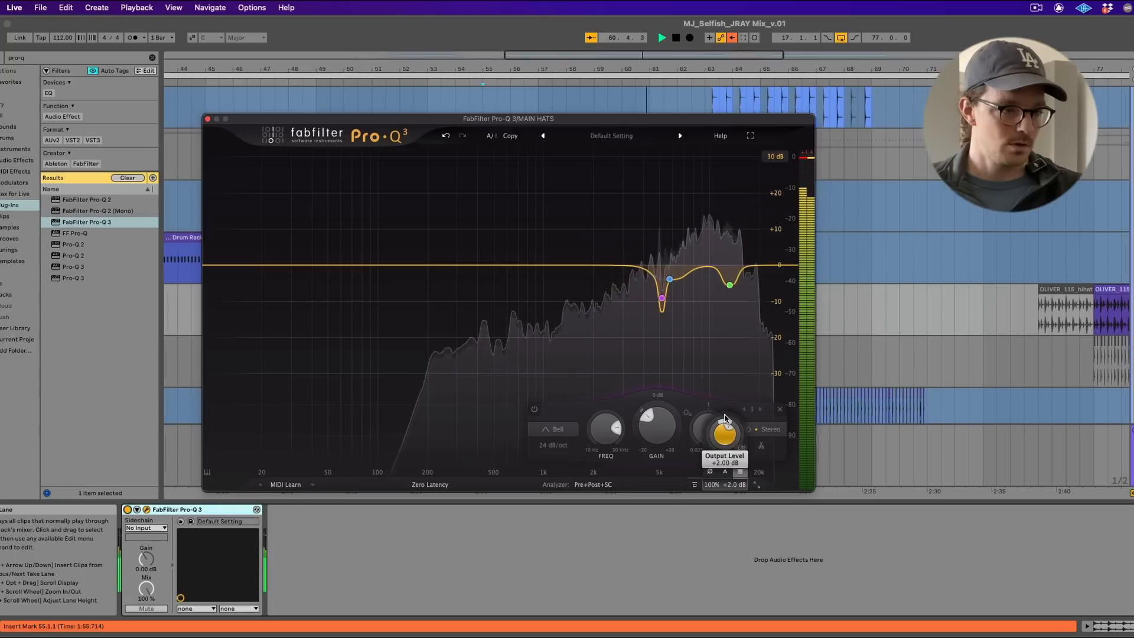
pyautogui.click(128, 509)
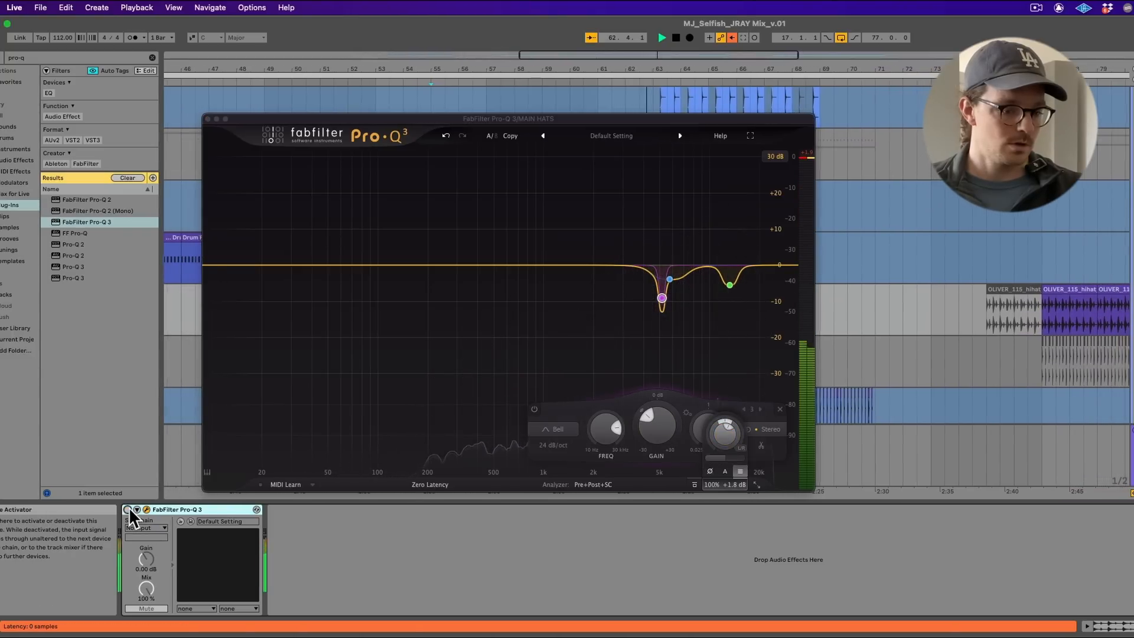
pyautogui.click(128, 510)
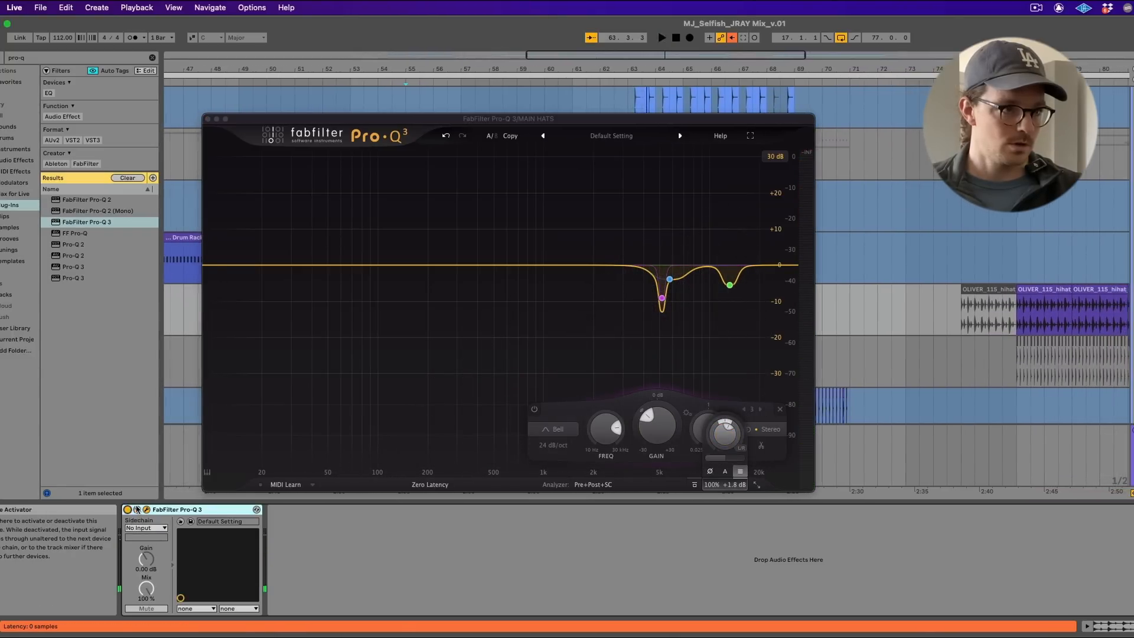
# - Add a bell cut just below the 5 kHz notch and a wide cut at 357.77 Hz with -3.81 dB and Q 0.504
pyautogui.press('space')
pyautogui.moveTo(631, 269); pyautogui.dragTo(603, 269)
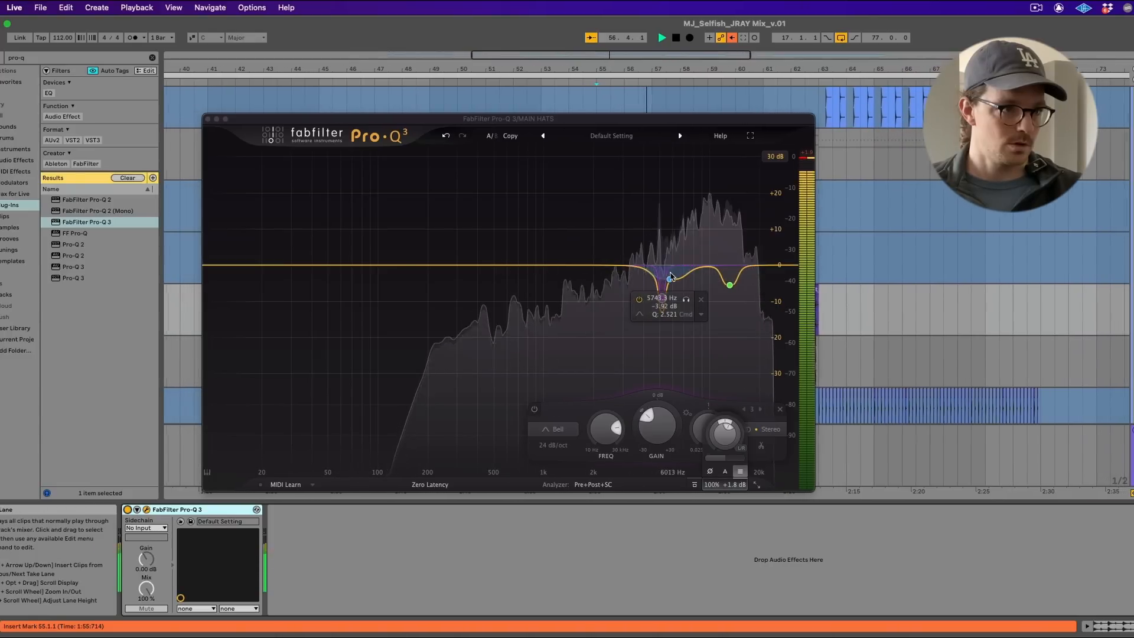
pyautogui.moveTo(615, 270); pyautogui.dragTo(652, 289)
pyautogui.moveTo(485, 266)
pyautogui.mouseDown()
pyautogui.moveTo(481, 218)
pyautogui.moveTo(494, 347)
pyautogui.moveTo(470, 277)
pyautogui.mouseUp()
# - Replay the hats from 55.1.1, close their equalizer window, and save the set
pyautogui.press('space')
pyautogui.press('space')
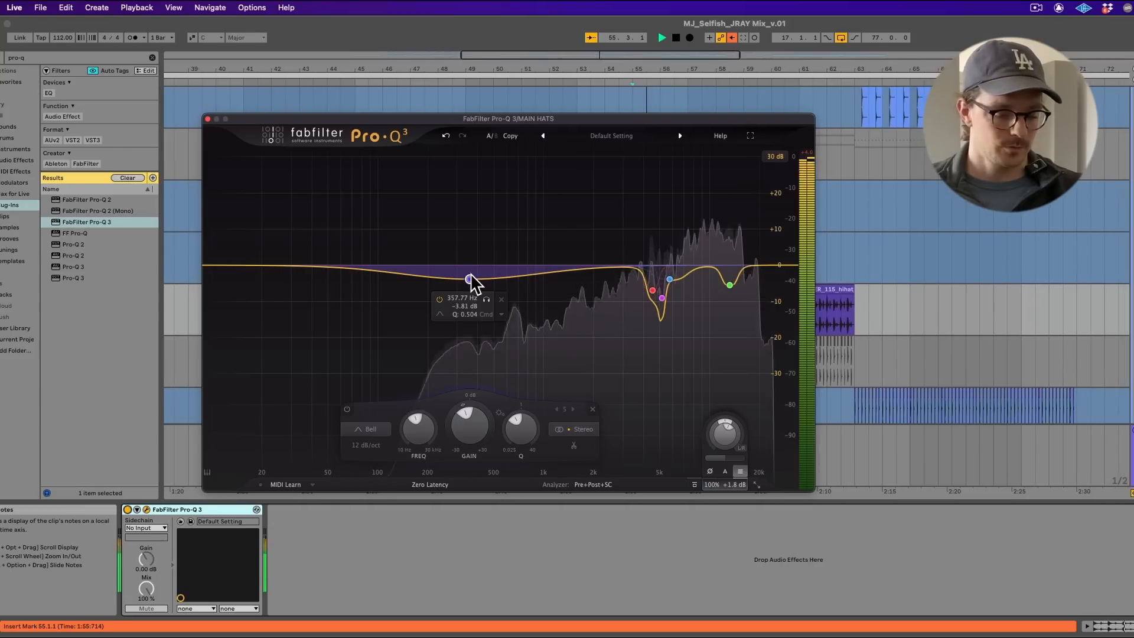
pyautogui.click(207, 120)
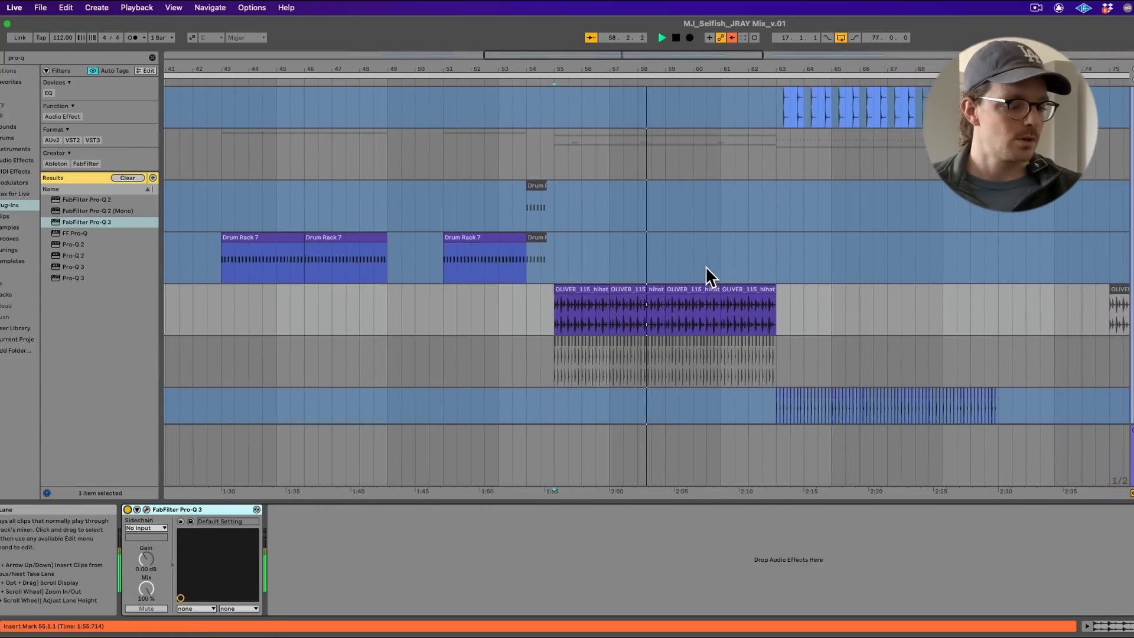
pyautogui.press('super+s')
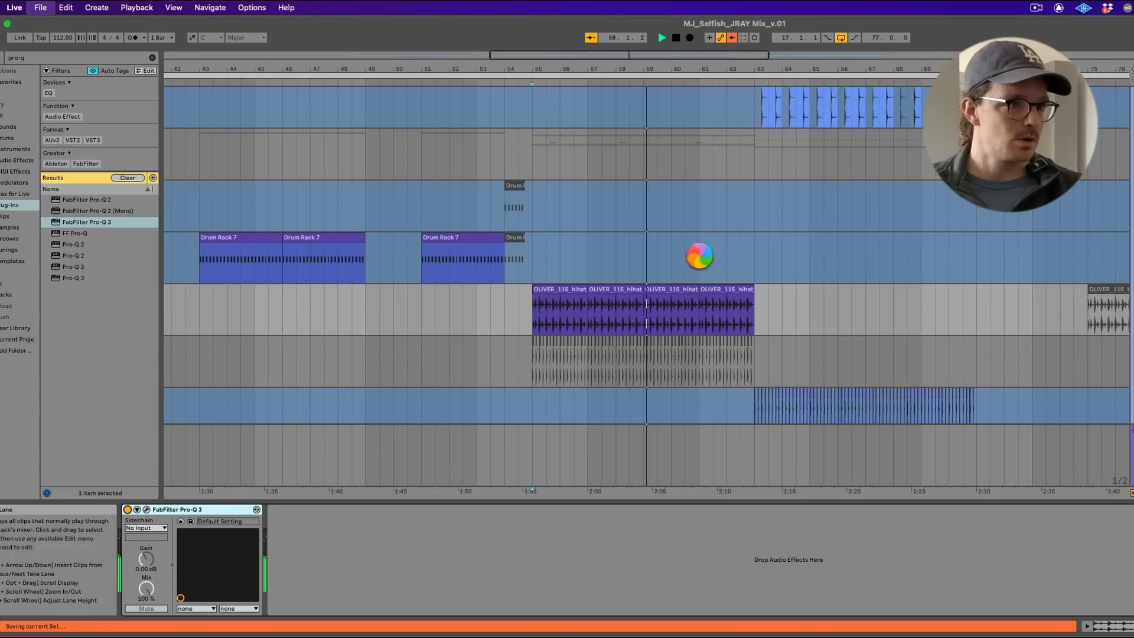
# - Stop playback, search the plug-ins for "kh trans", and add the kHs Transient Shaper to the MAIN HATS track
pyautogui.scroll(-4, 699, 256)
pyautogui.press('space')
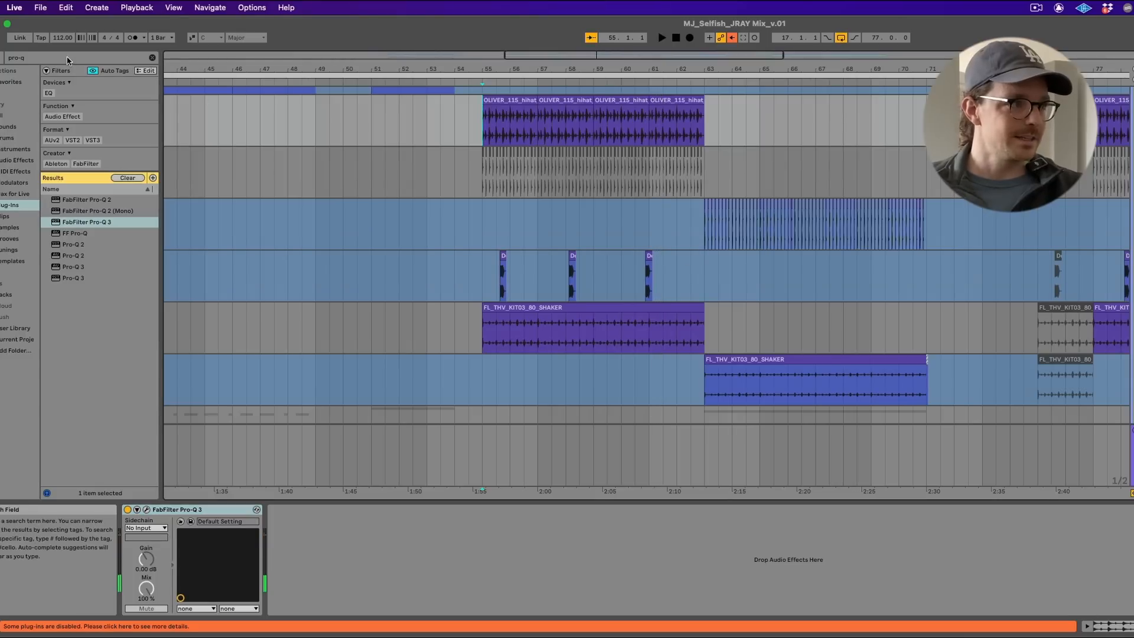
pyautogui.press('super+f')
pyautogui.write('kh trans')
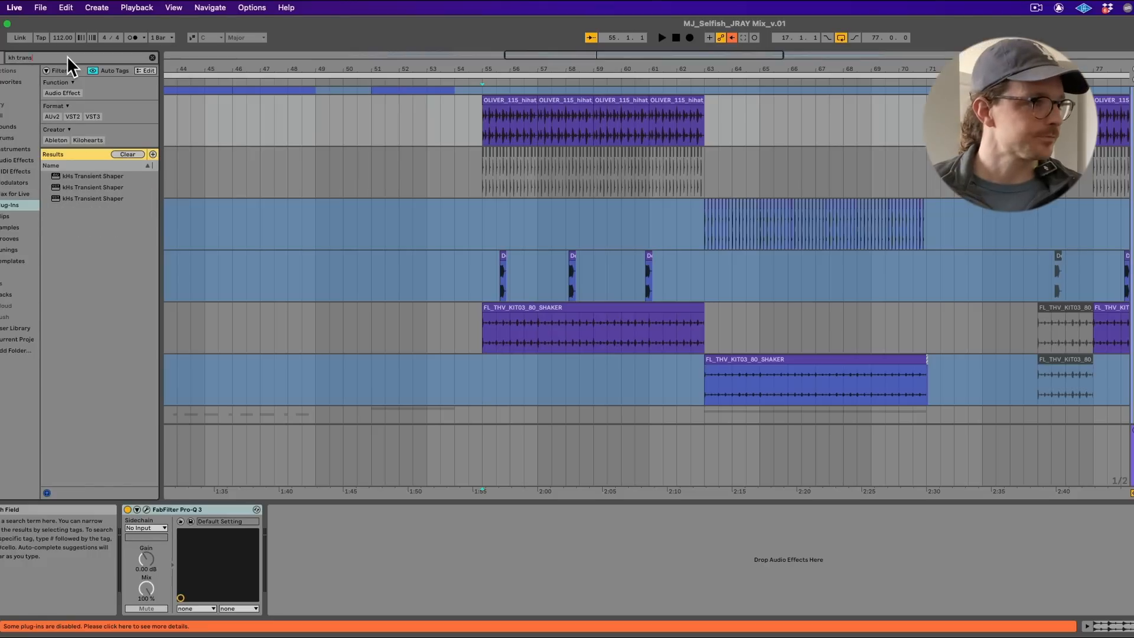
pyautogui.press('Down')
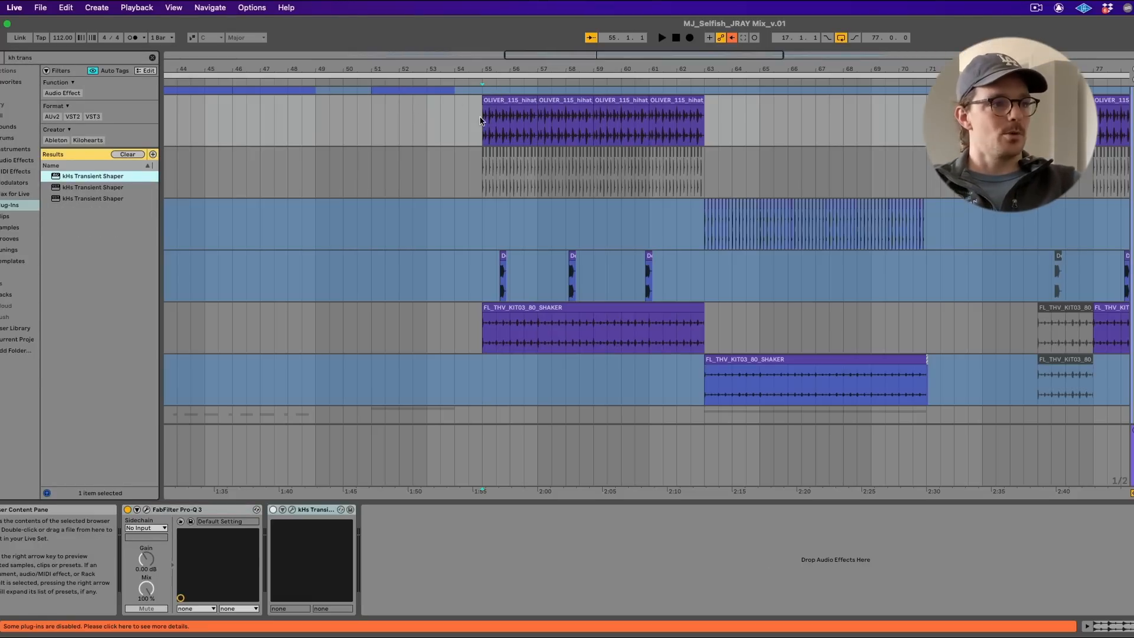
pyautogui.press('Return')
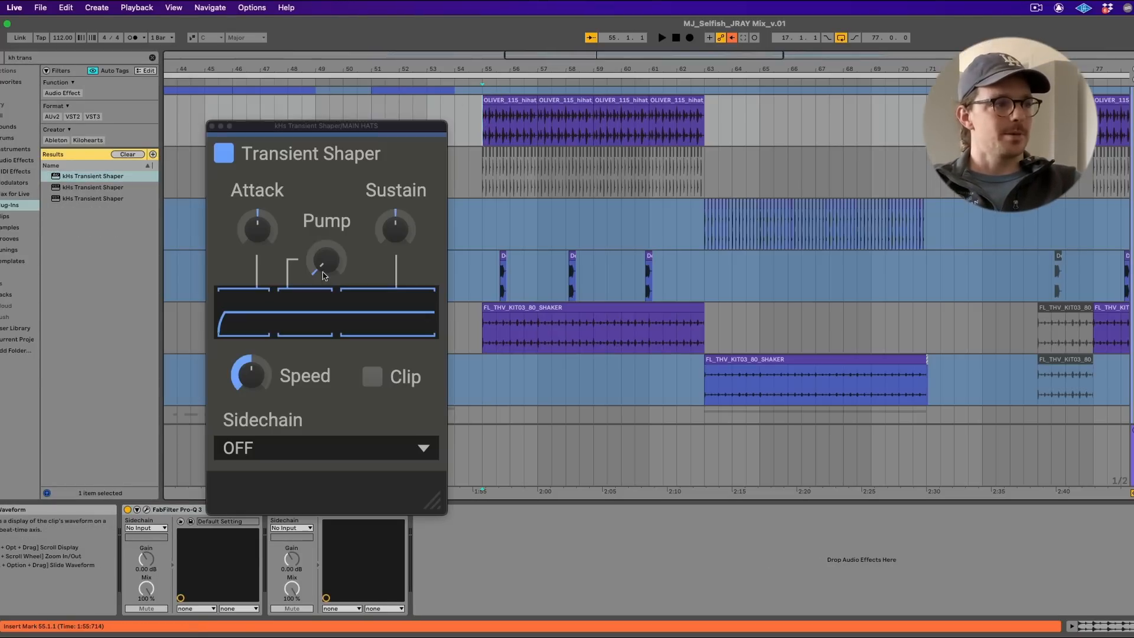
# - Lower the Transient Shaper's attack moderately and its speed slightly while auditioning the main hats from 55.1.1
pyautogui.press('space')
pyautogui.moveTo(269, 233); pyautogui.dragTo(269, 285)
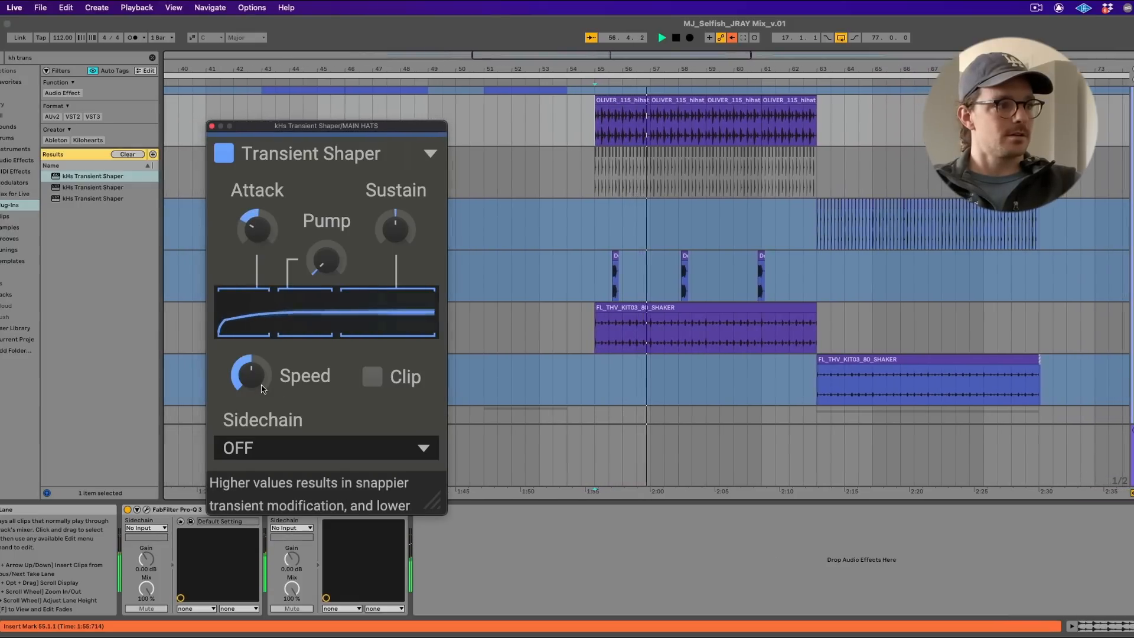
pyautogui.moveTo(260, 231); pyautogui.dragTo(260, 207)
pyautogui.moveTo(254, 379)
pyautogui.mouseDown()
pyautogui.moveTo(254, 439)
pyautogui.moveTo(258, 370)
pyautogui.mouseUp()
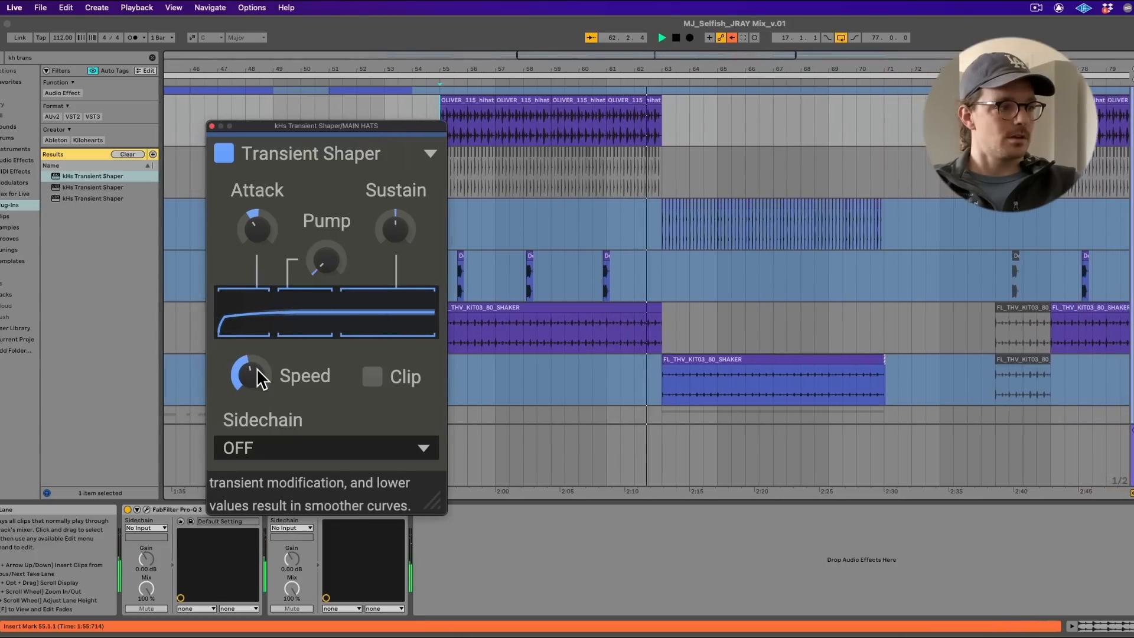
pyautogui.press('space')
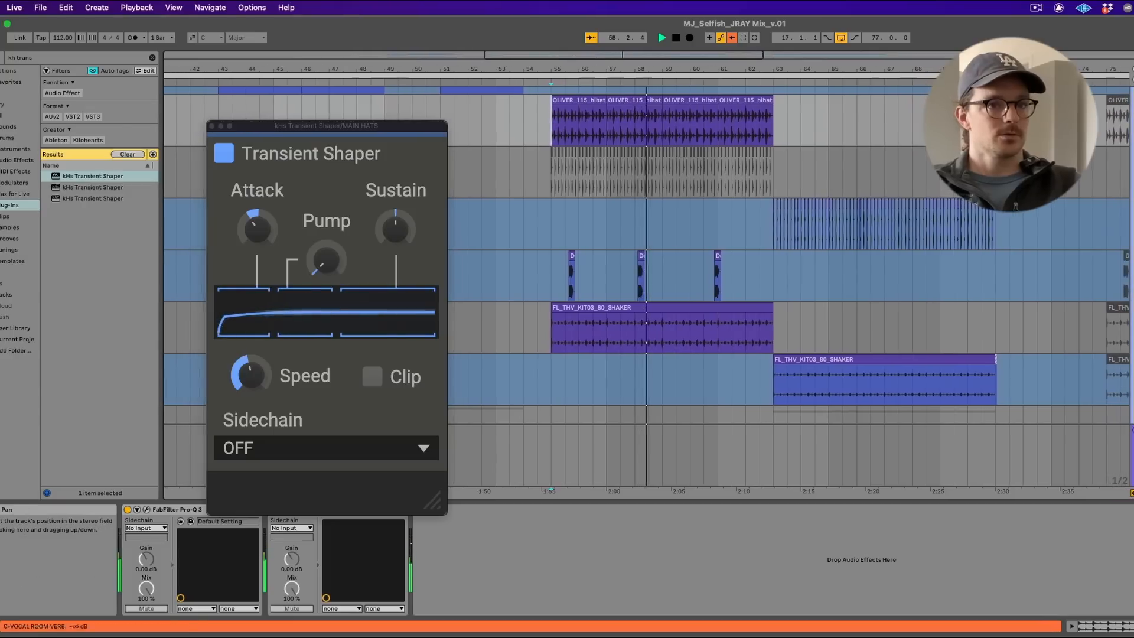
pyautogui.press('space')
pyautogui.press('space')
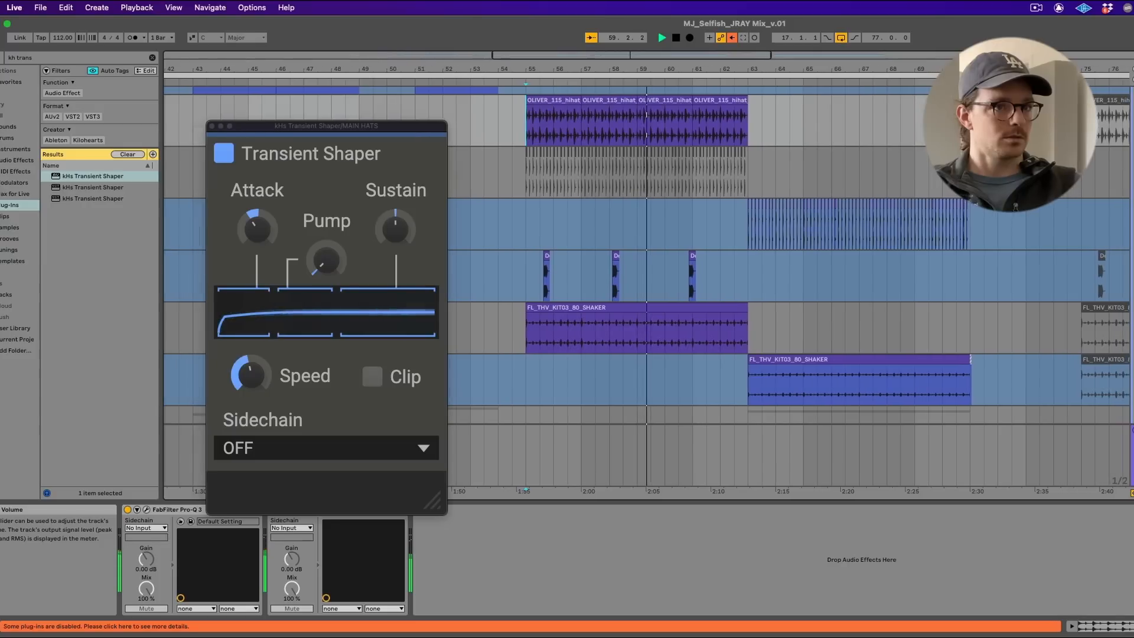
# - Search the plug-ins for "split" and add SplitEQ after the Transient Shaper on the main hats
pyautogui.doubleClick(47, 57)
pyautogui.write('split')
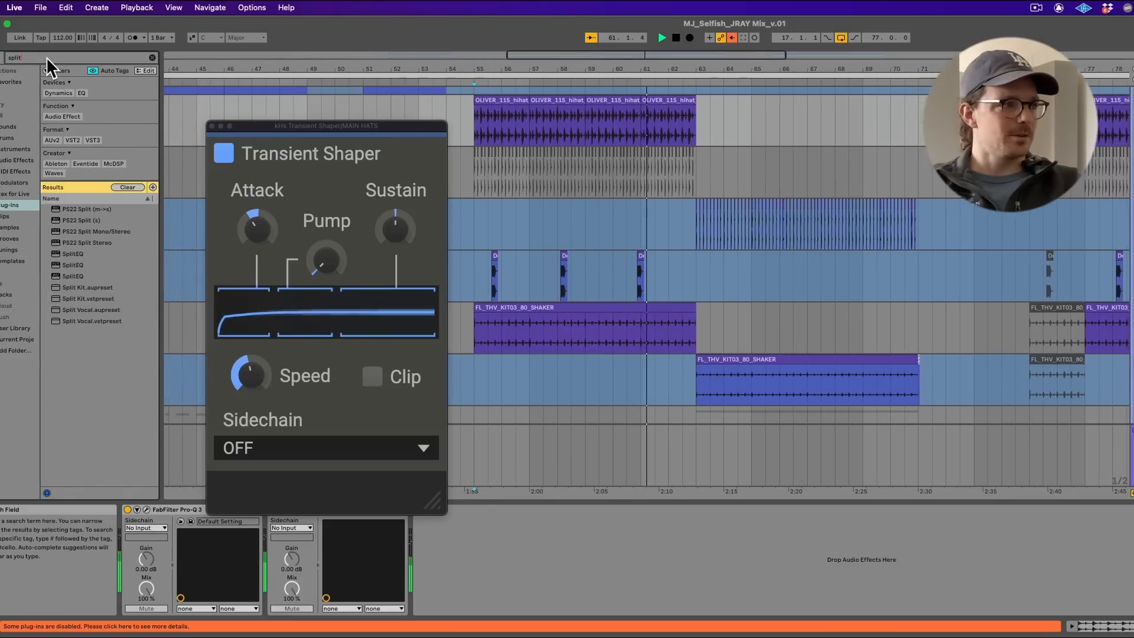
pyautogui.press('Down')
pyautogui.press('Down')
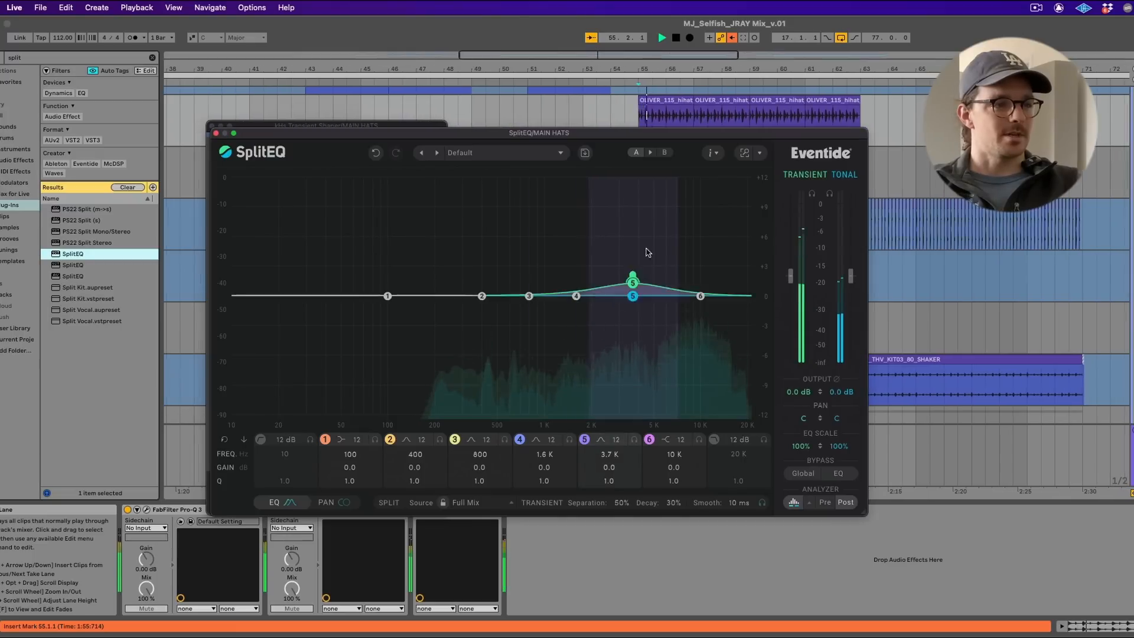
# - Set SplitEQ's transient bands to -2.7 dB at 13.6 kHz and +1.4 dB at 4.8 kHz, save the set, and close both plug-in windows
pyautogui.moveTo(632, 280); pyautogui.dragTo(710, 363)
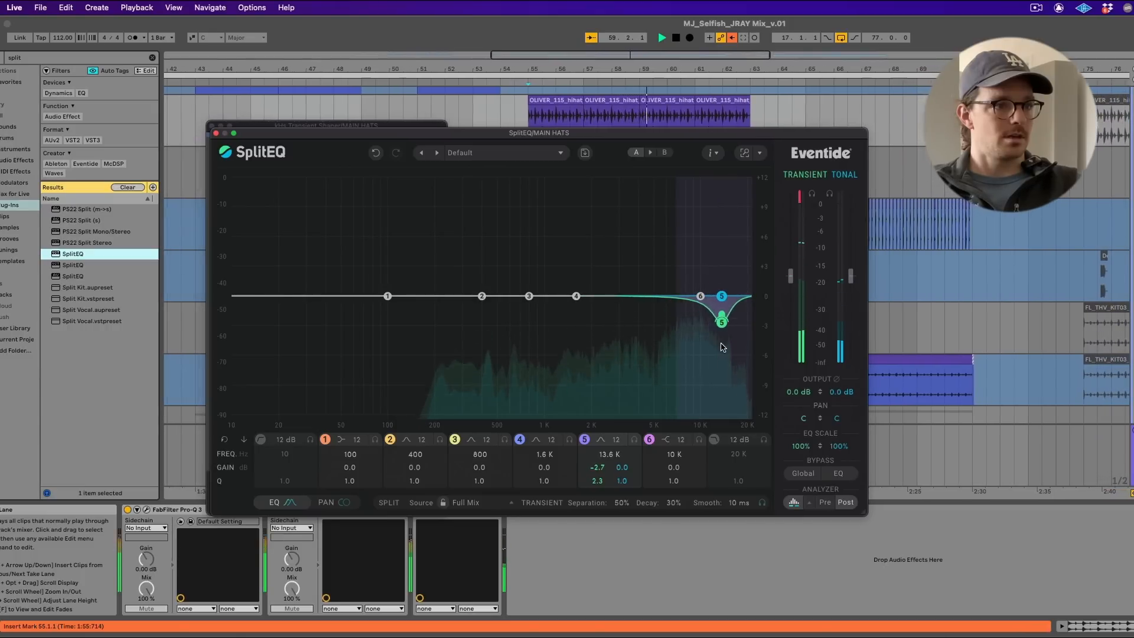
pyautogui.moveTo(576, 296); pyautogui.dragTo(657, 271)
pyautogui.press('super+s')
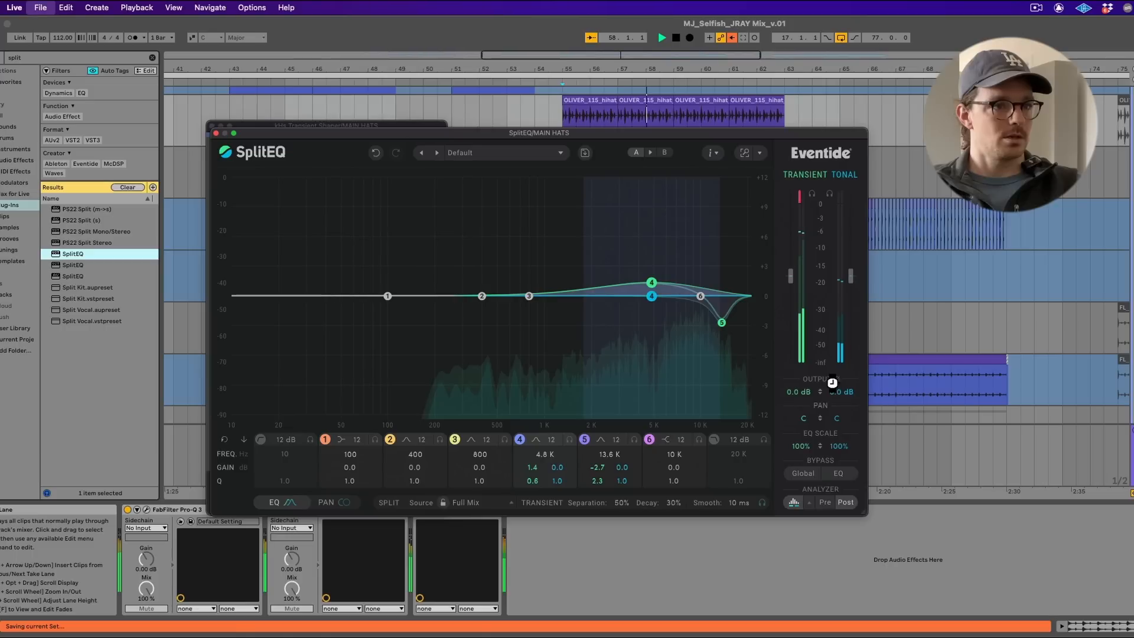
pyautogui.click(215, 133)
pyautogui.click(215, 125)
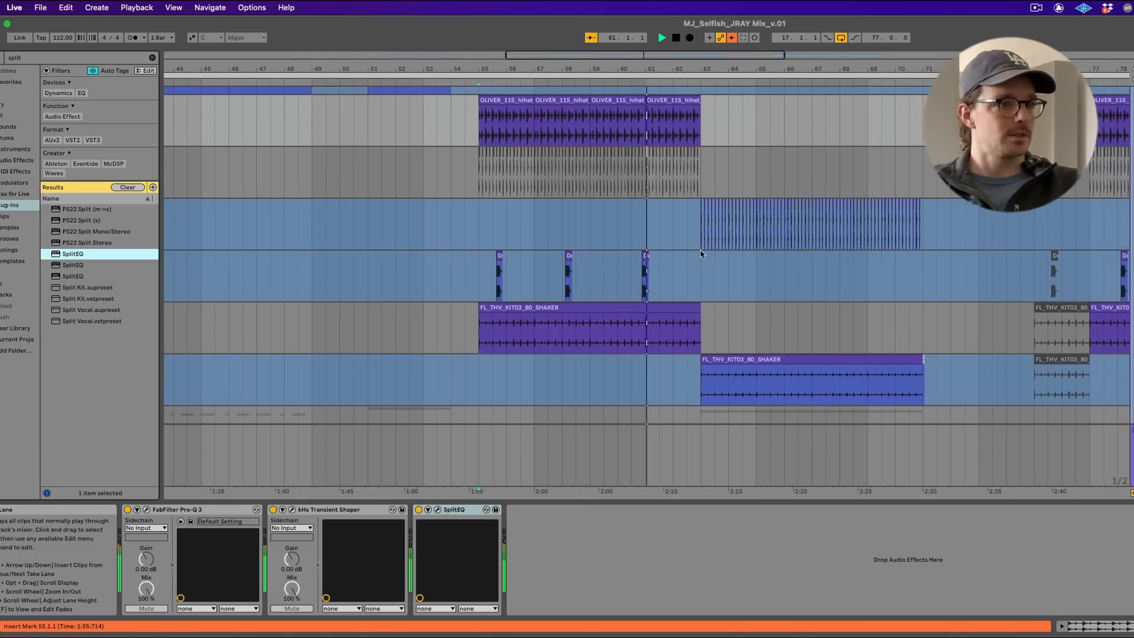
# - Select the range 60.3.3 to 61.2.3 around the last Double clip before bar 63 and audition it repeatedly
pyautogui.scroll(5, 660, 189)
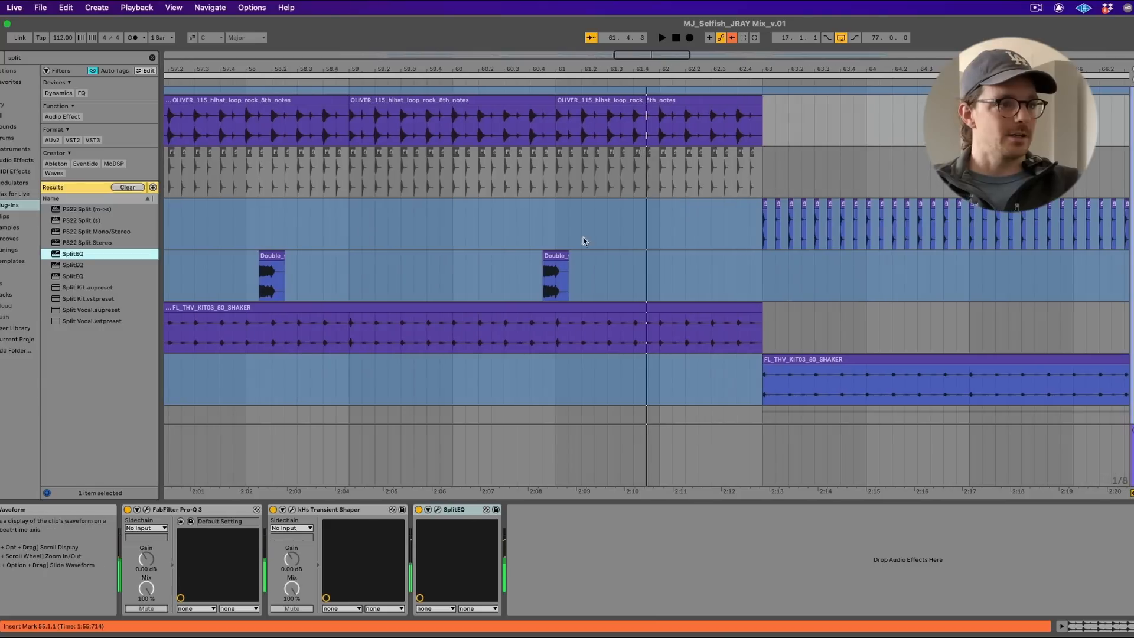
pyautogui.moveTo(527, 260); pyautogui.dragTo(601, 264)
pyautogui.press('space')
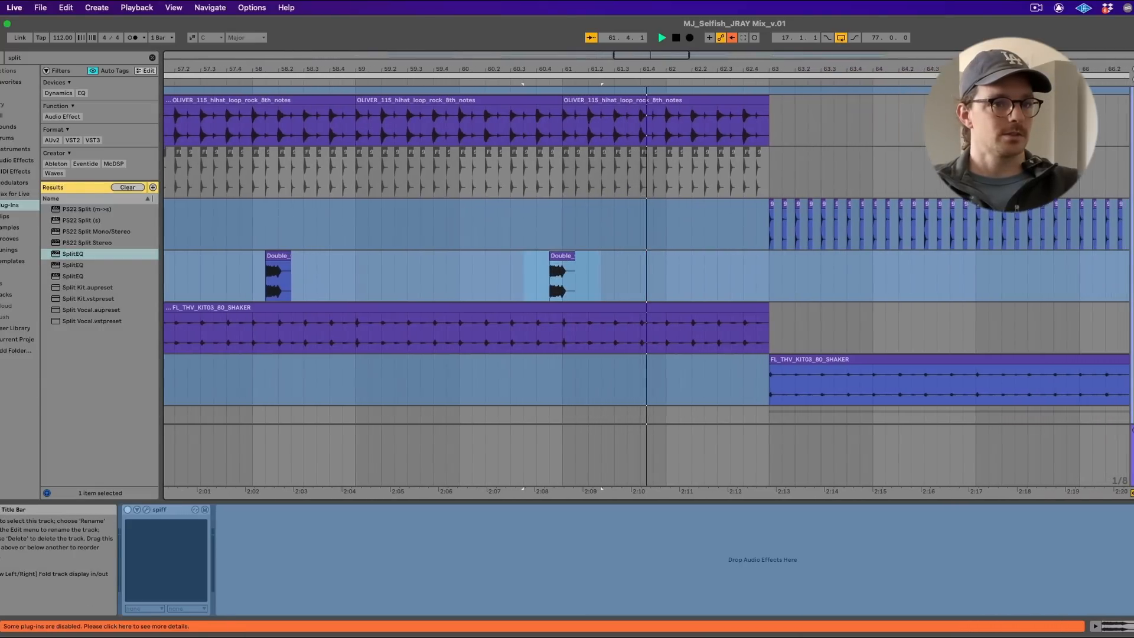
pyautogui.press('space')
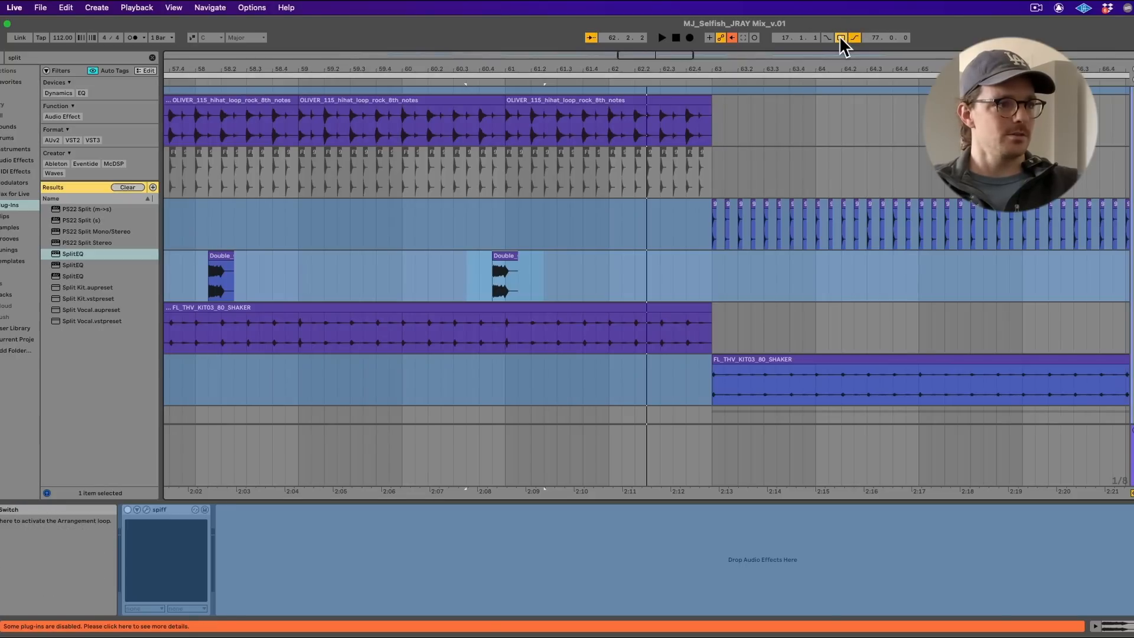
pyautogui.press('space')
pyautogui.press('space')
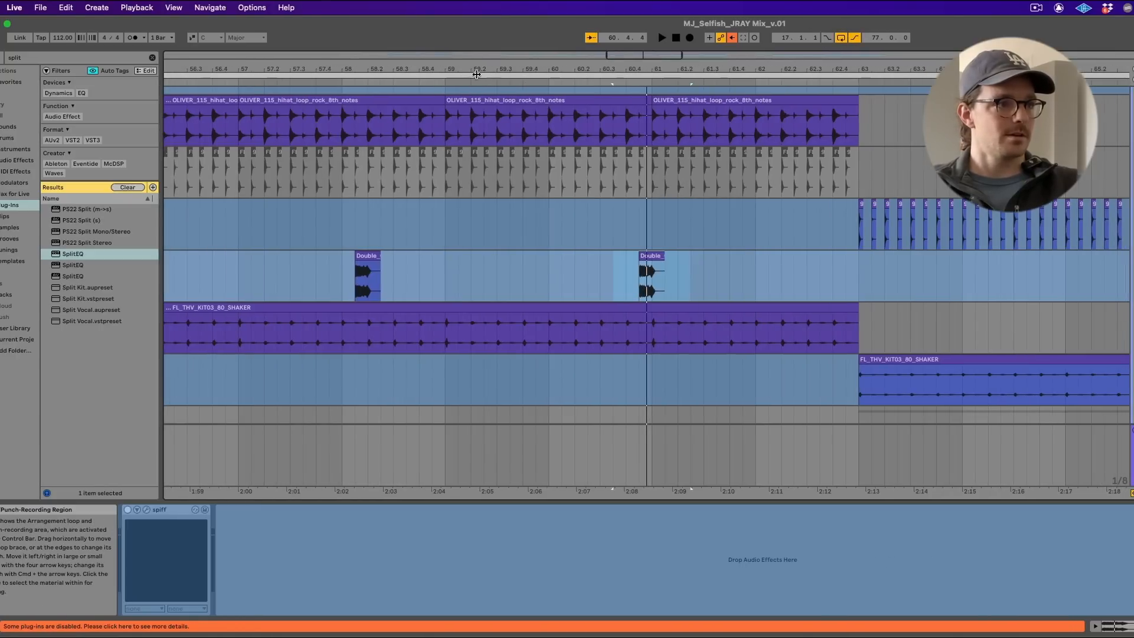
pyautogui.press('space')
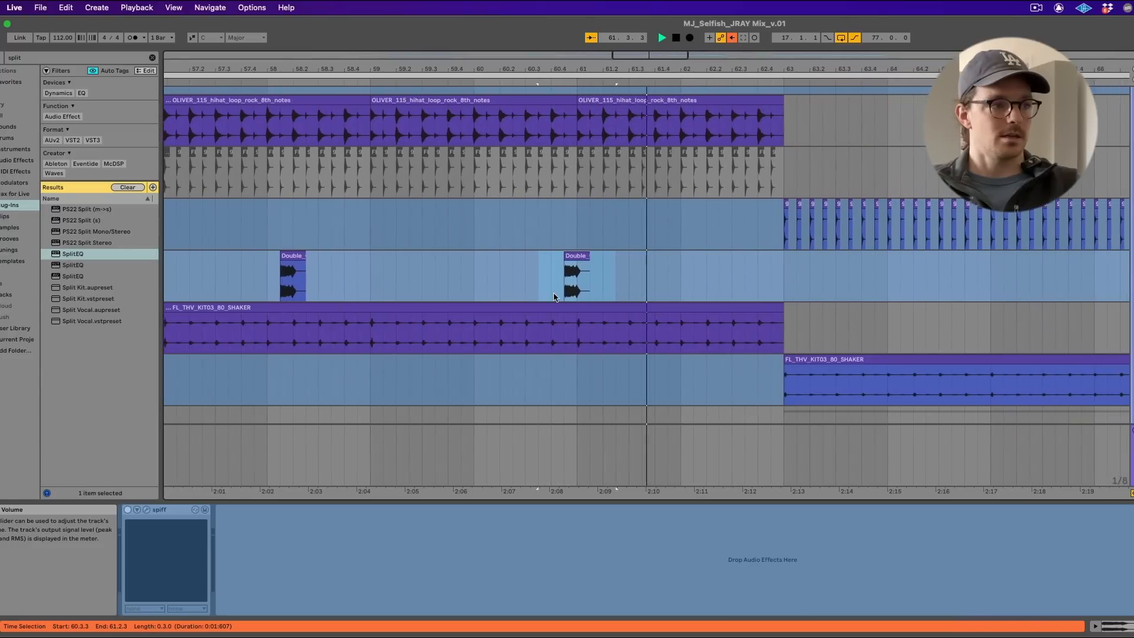
# - Save the set and fine-tune the system playback volume while the arrangement plays on
pyautogui.scroll(-10, 554, 291)
pyautogui.press('super+s')
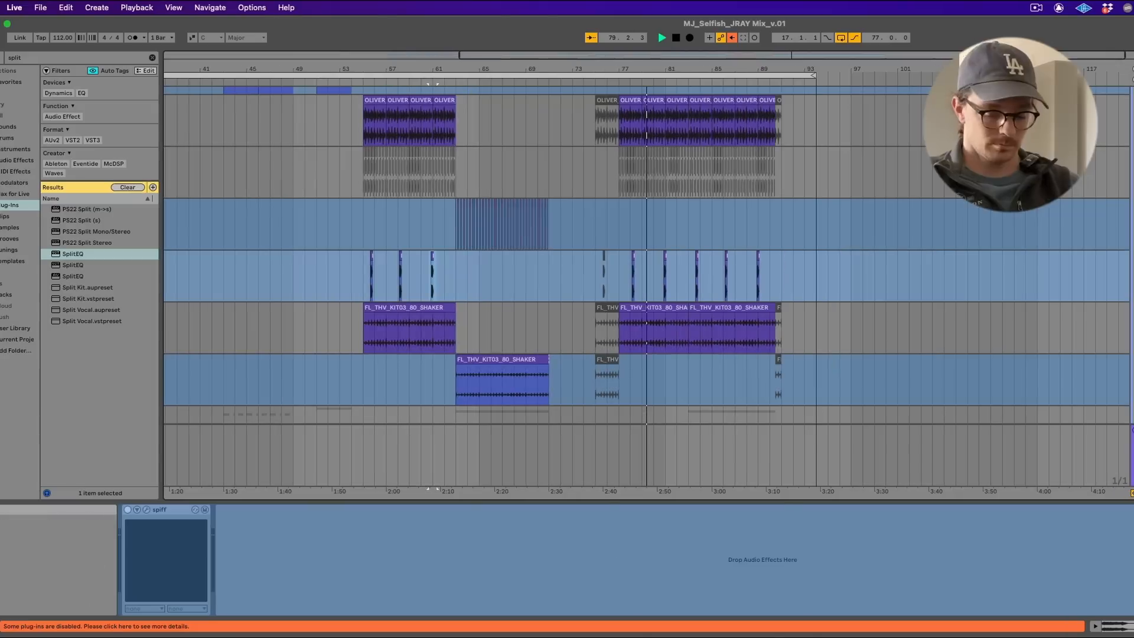
pyautogui.press('XF86AudioLowerVolume')
pyautogui.press('alt+shift+XF86AudioRaiseVolume')
pyautogui.press('alt+shift+XF86AudioRaiseVolume')
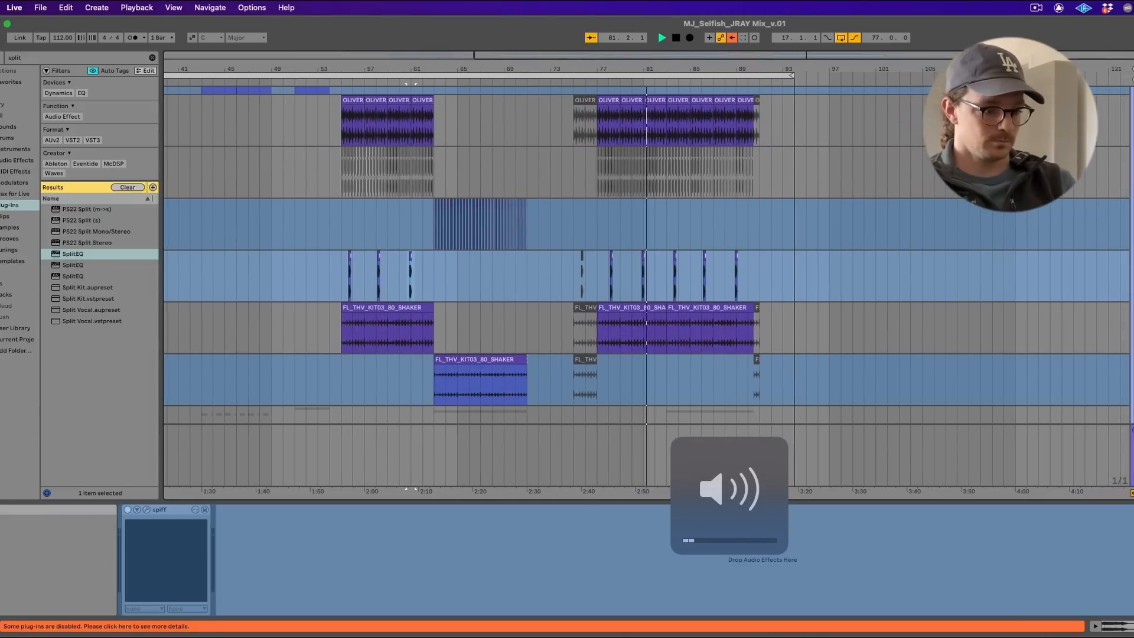
pyautogui.press('alt+shift+XF86AudioLowerVolume')
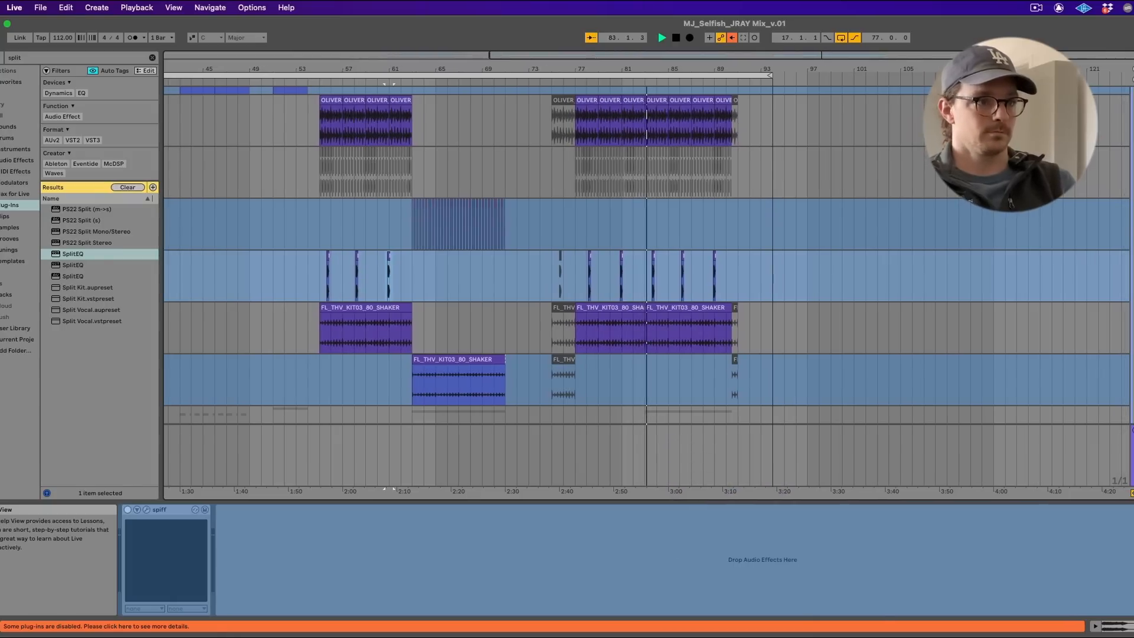
# - Examine the frozen synth tracks and their device chains around bars 83 to 85 during playback
pyautogui.scroll(12, 801, 326)
pyautogui.scroll(10, 801, 326)
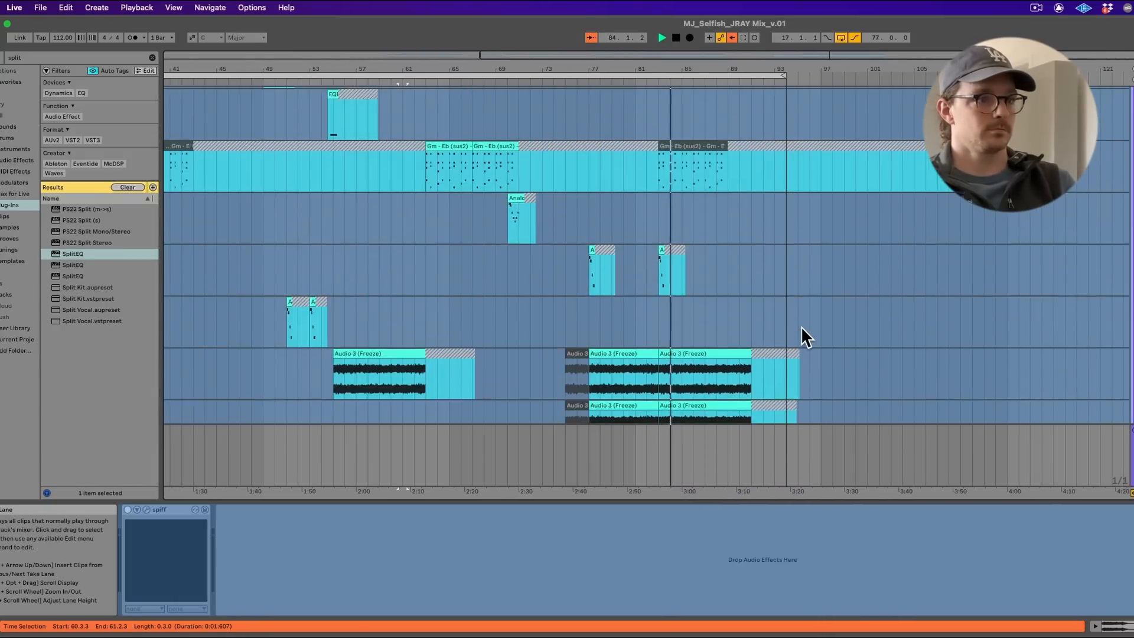
pyautogui.click(668, 353)
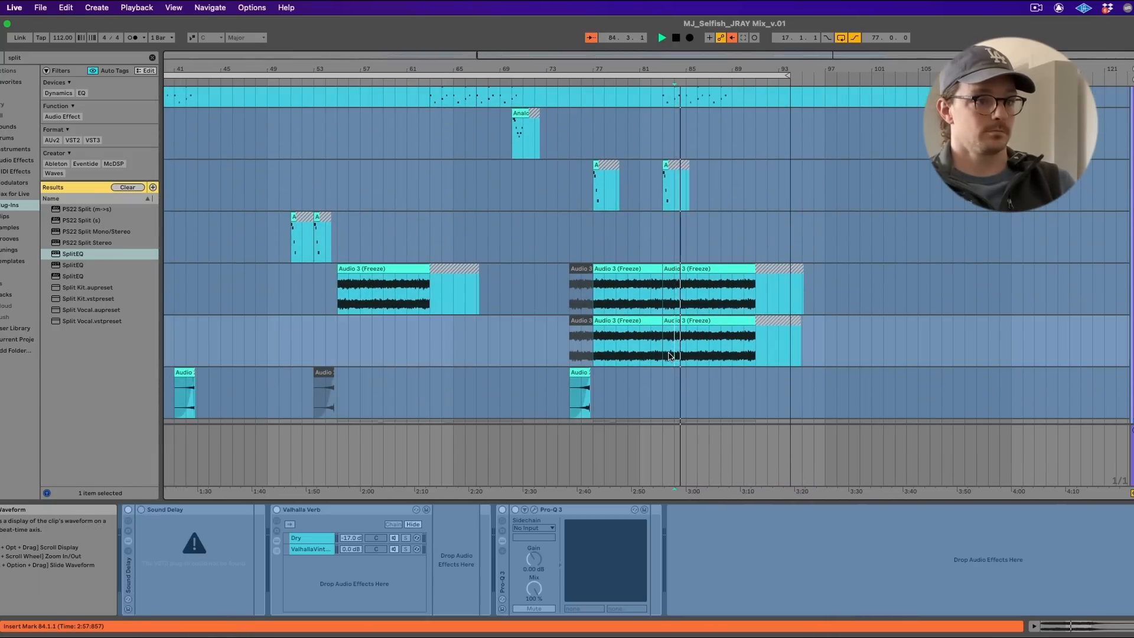
pyautogui.click(683, 290)
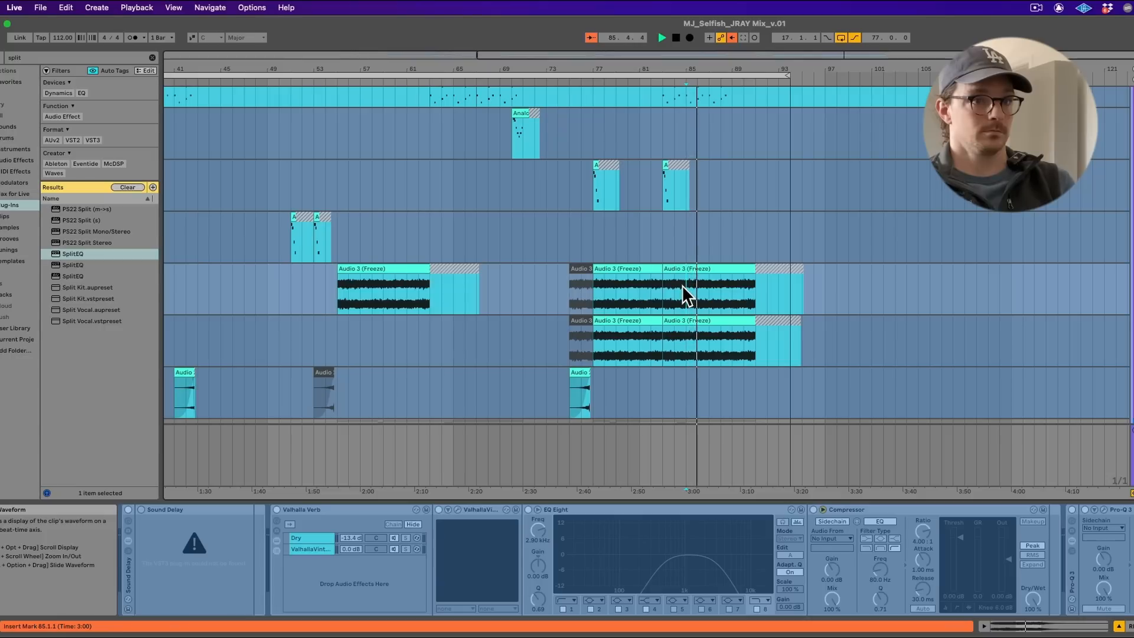
pyautogui.scroll(3, 681, 285)
pyautogui.scroll(5, 681, 213)
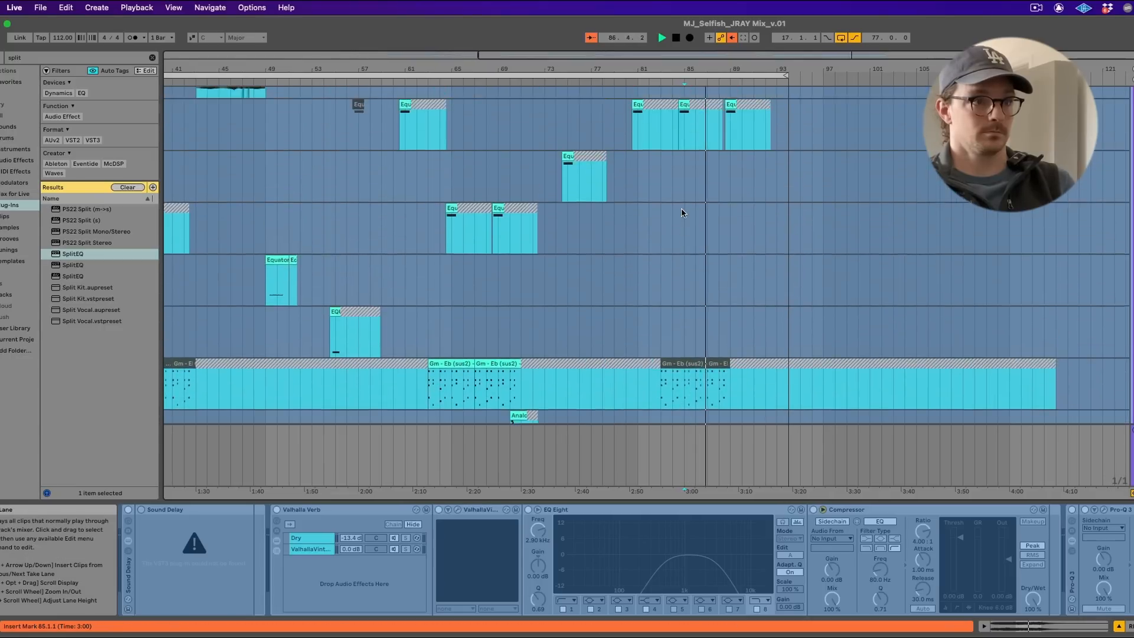
pyautogui.click(672, 241)
pyautogui.scroll(8, 667, 234)
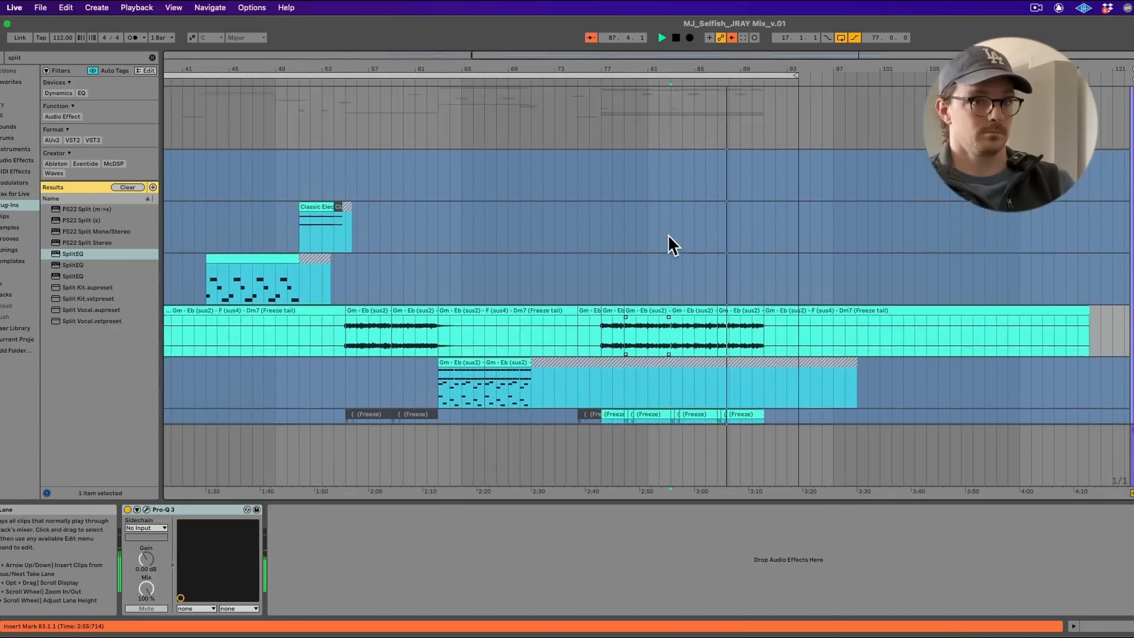
pyautogui.scroll(-2, 668, 234)
# - Select the SYNTHS group, stop playback, search the plug-ins for "pro-q", and add FabFilter Pro-Q 3 to the group
pyautogui.click(1132, 131)
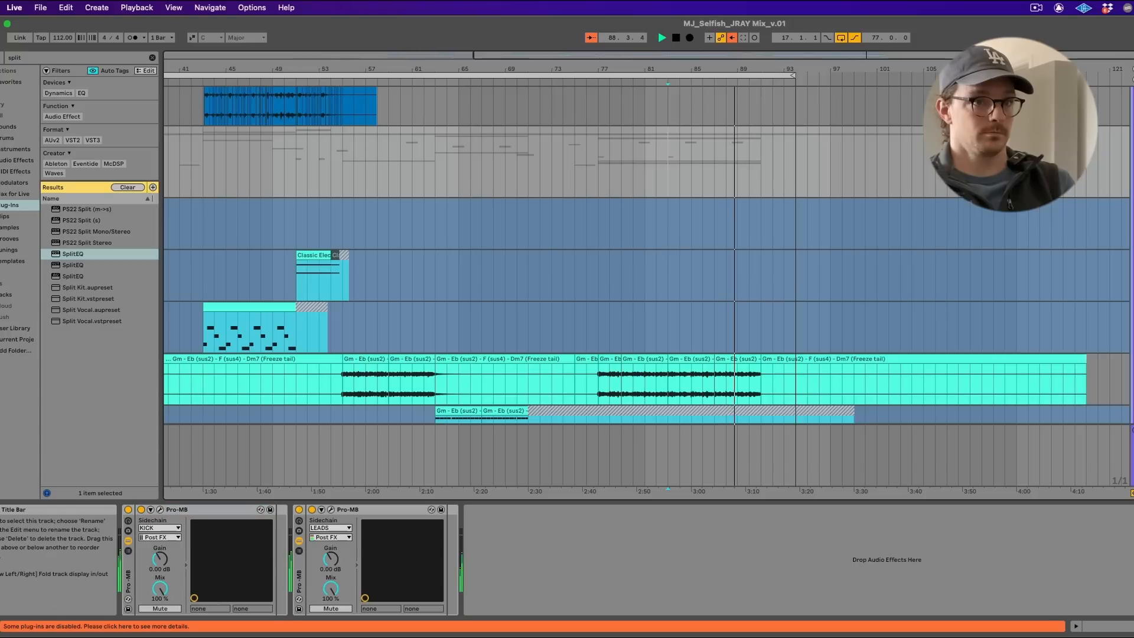
pyautogui.press('space')
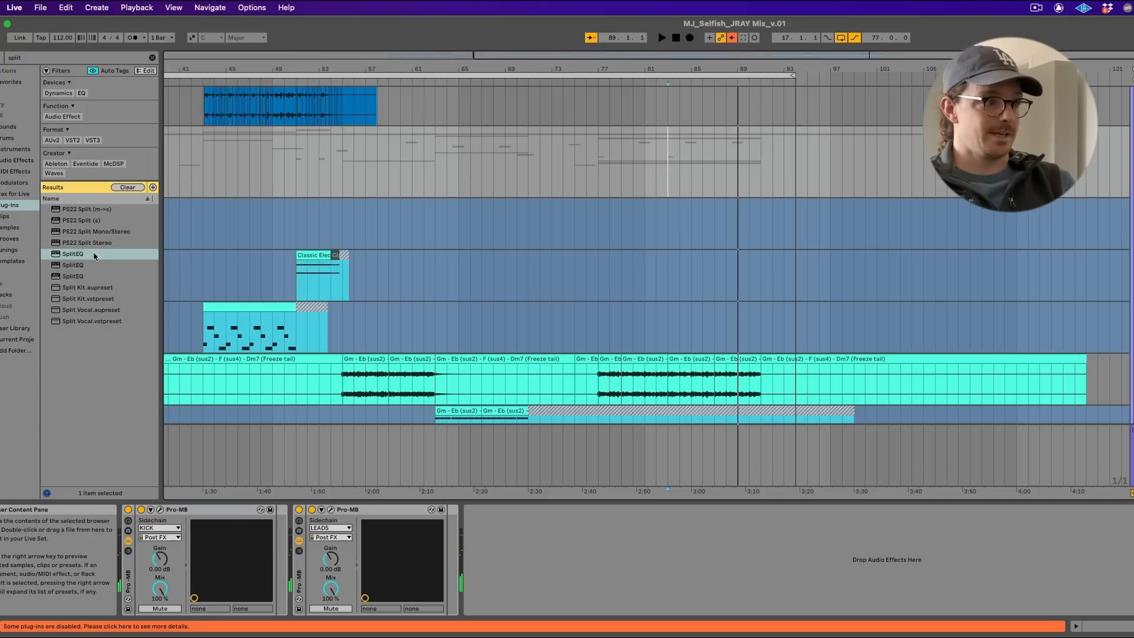
pyautogui.click(62, 56)
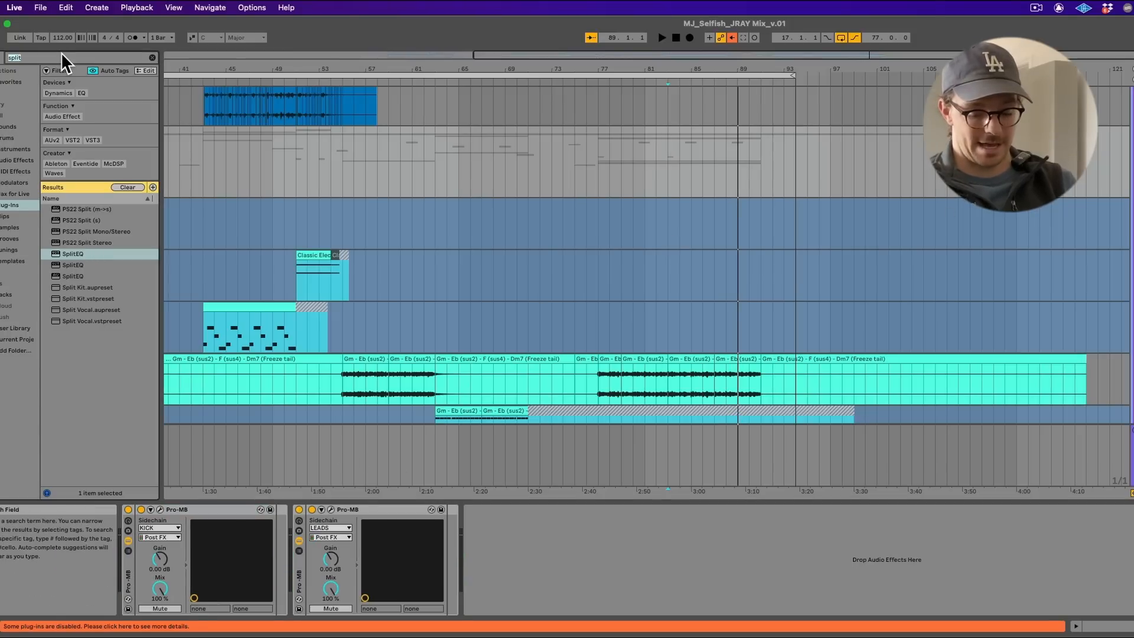
pyautogui.write('pro-q')
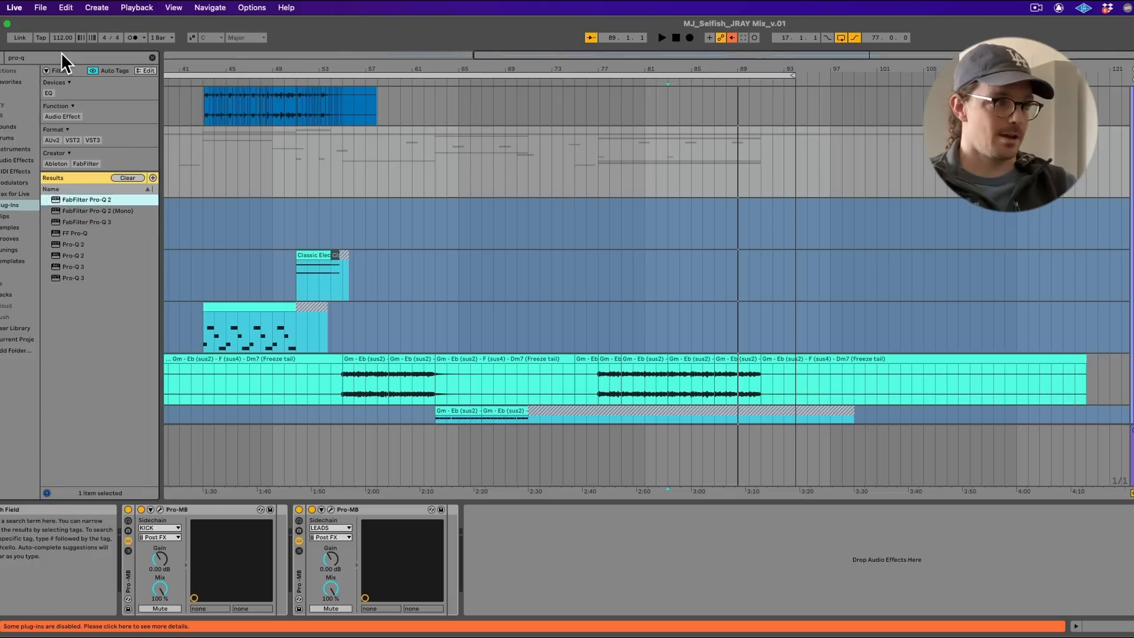
pyautogui.press('Down')
pyautogui.press('Down')
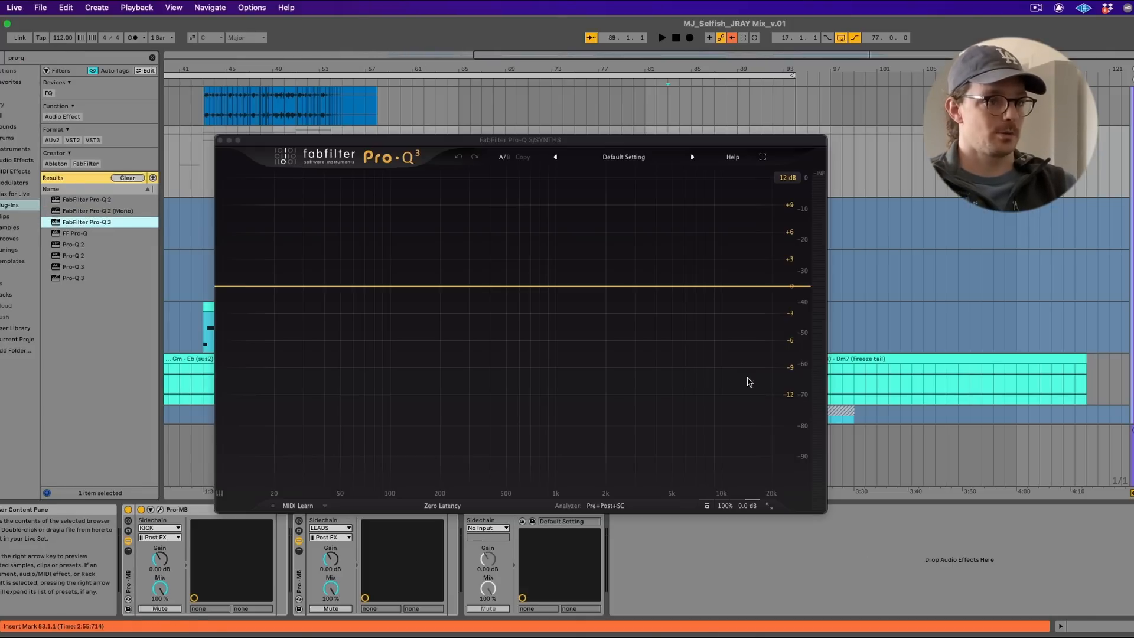
# - Sweep a boosted bell through the synths' low mids and settle it at 605.96 Hz, +11.52 dB, Q 1.965, with a 24 dB/oct slope
pyautogui.press('space')
pyautogui.moveTo(517, 286); pyautogui.dragTo(501, 116)
pyautogui.scroll(-3, 514, 161)
pyautogui.scroll(5, 501, 177)
pyautogui.scroll(-6, 517, 167)
pyautogui.scroll(3, 500, 115)
pyautogui.scroll(5, 498, 115)
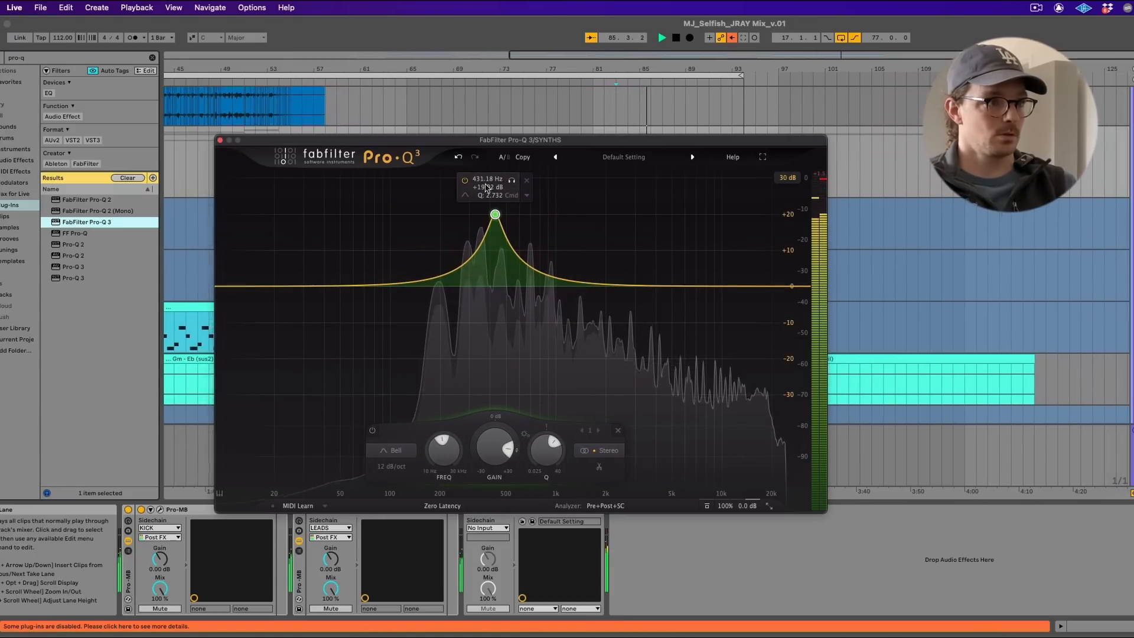
pyautogui.moveTo(494, 215); pyautogui.dragTo(518, 241)
pyautogui.scroll(-4, 516, 208)
pyautogui.press('space')
pyautogui.press('space')
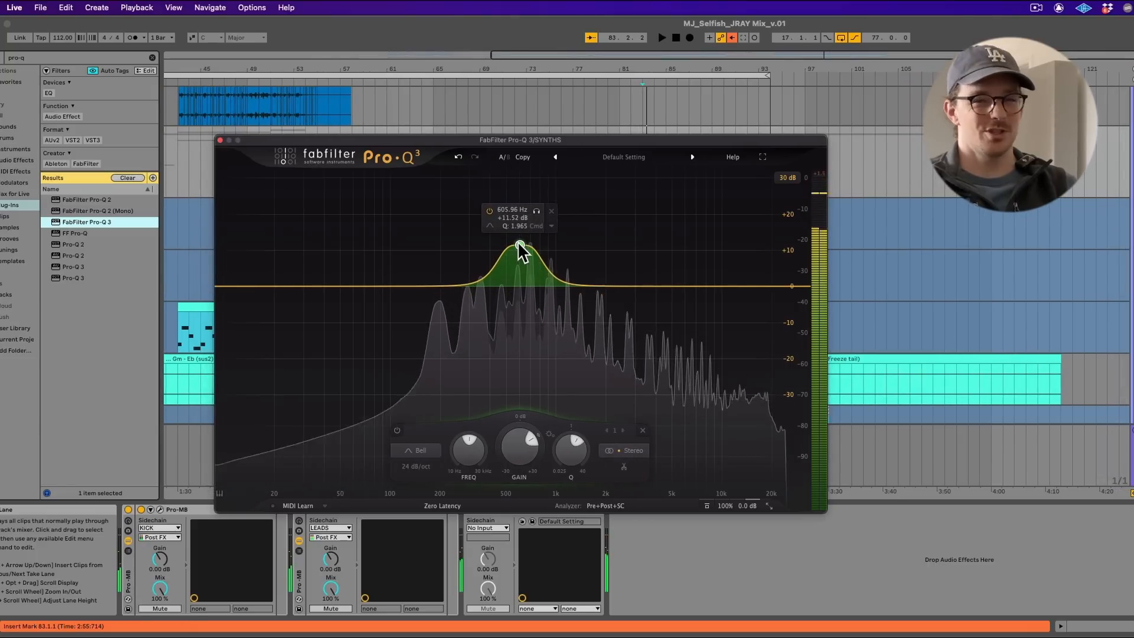
# - Turn the boosted bell into a dynamic cut at 568.78 Hz with -2.61 dB gain and Q 1.331 while playing from 83.1.1
pyautogui.doubleClick(513, 444)
pyautogui.press('space')
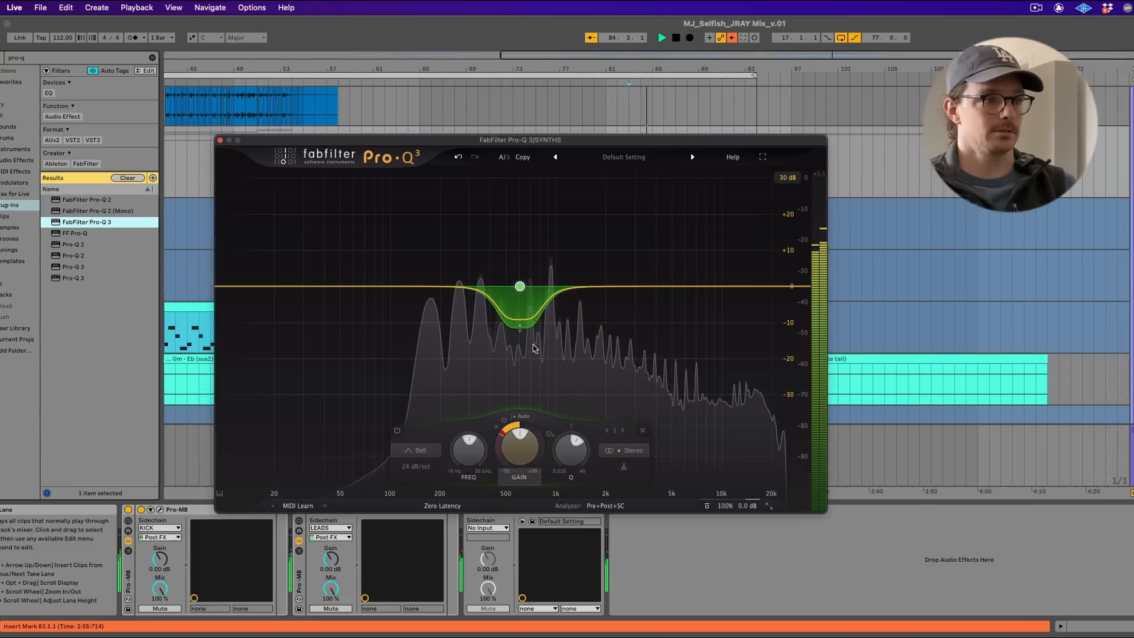
pyautogui.moveTo(520, 286)
pyautogui.mouseDown()
pyautogui.moveTo(524, 226)
pyautogui.moveTo(506, 251)
pyautogui.moveTo(508, 332)
pyautogui.moveTo(513, 297)
pyautogui.mouseUp()
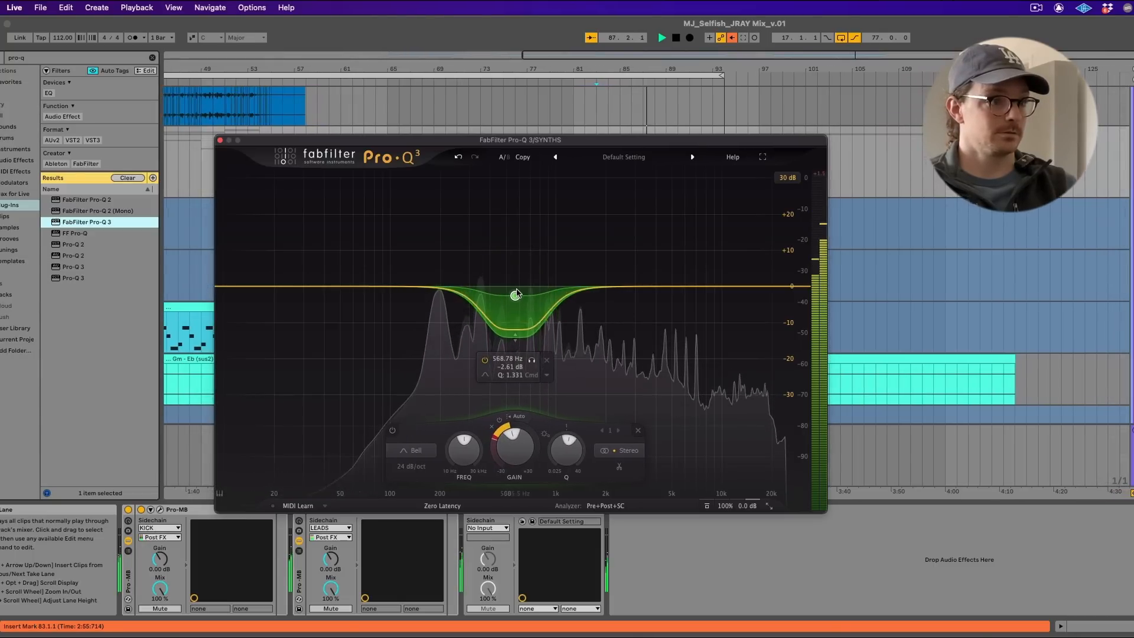
# - Add a second bell to the synths' EQ, sweep it boosted, and turn it into a narrow cut at 693.92 Hz with Q 11.16
pyautogui.moveTo(591, 288); pyautogui.dragTo(524, 242)
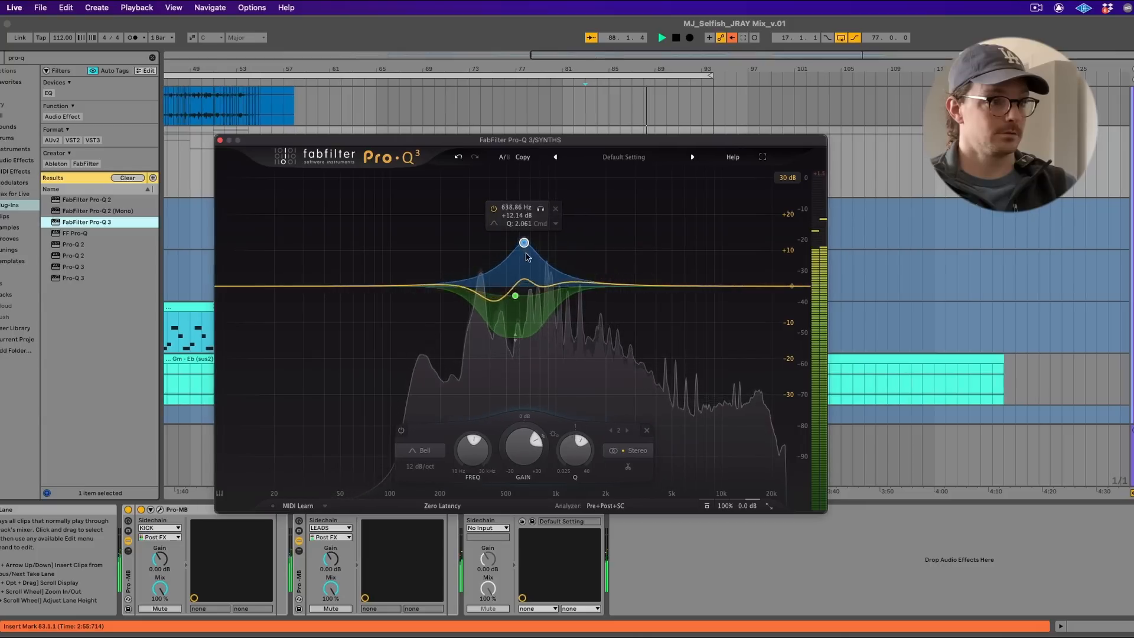
pyautogui.moveTo(528, 284); pyautogui.dragTo(529, 269)
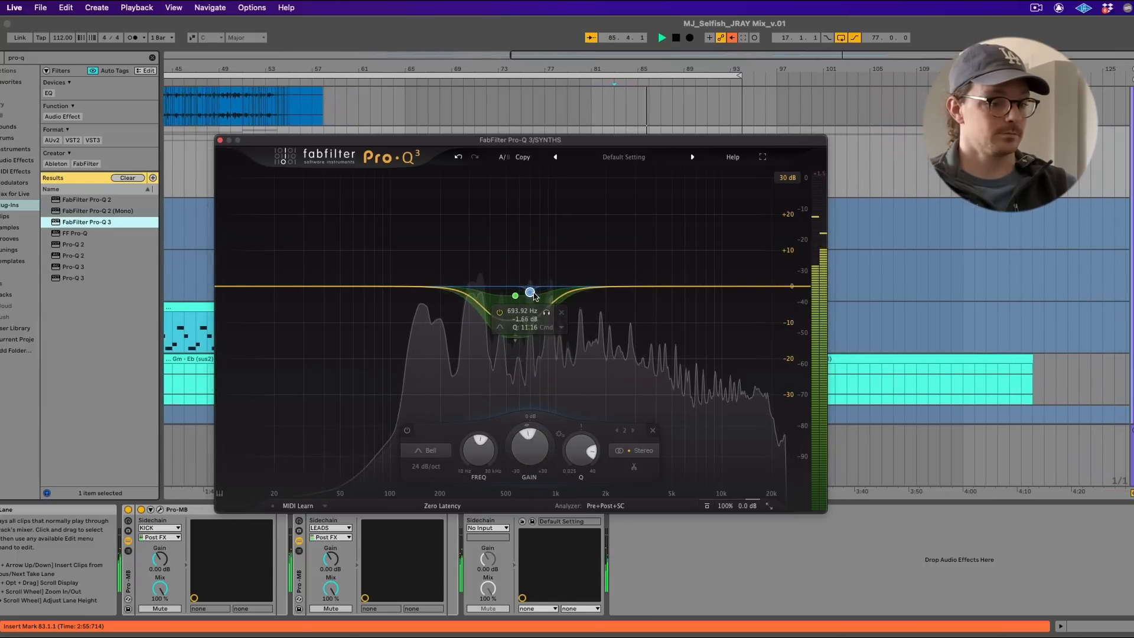
pyautogui.moveTo(532, 294); pyautogui.dragTo(532, 291)
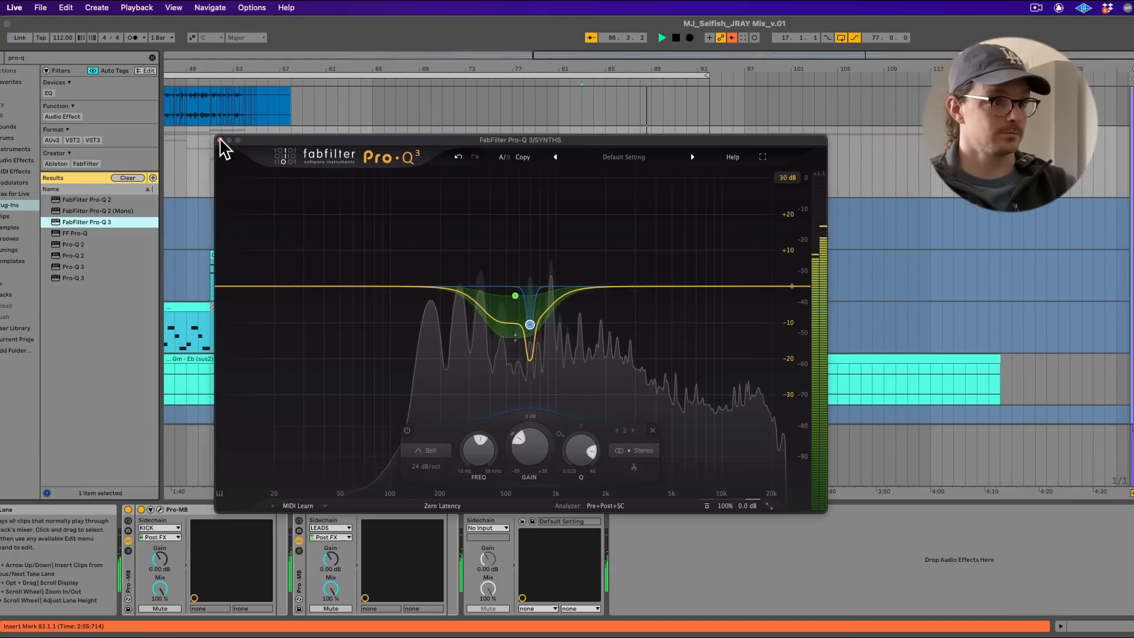
# - Add a wide bell to the synths' EQ at 288.98 Hz with -0.38 dB gain and Q 0.746, and close the plug-in window
pyautogui.moveTo(447, 289)
pyautogui.mouseDown()
pyautogui.moveTo(469, 196)
pyautogui.moveTo(467, 228)
pyautogui.moveTo(437, 205)
pyautogui.moveTo(481, 197)
pyautogui.moveTo(460, 392)
pyautogui.moveTo(466, 291)
pyautogui.mouseUp()
pyautogui.moveTo(465, 416); pyautogui.dragTo(466, 432)
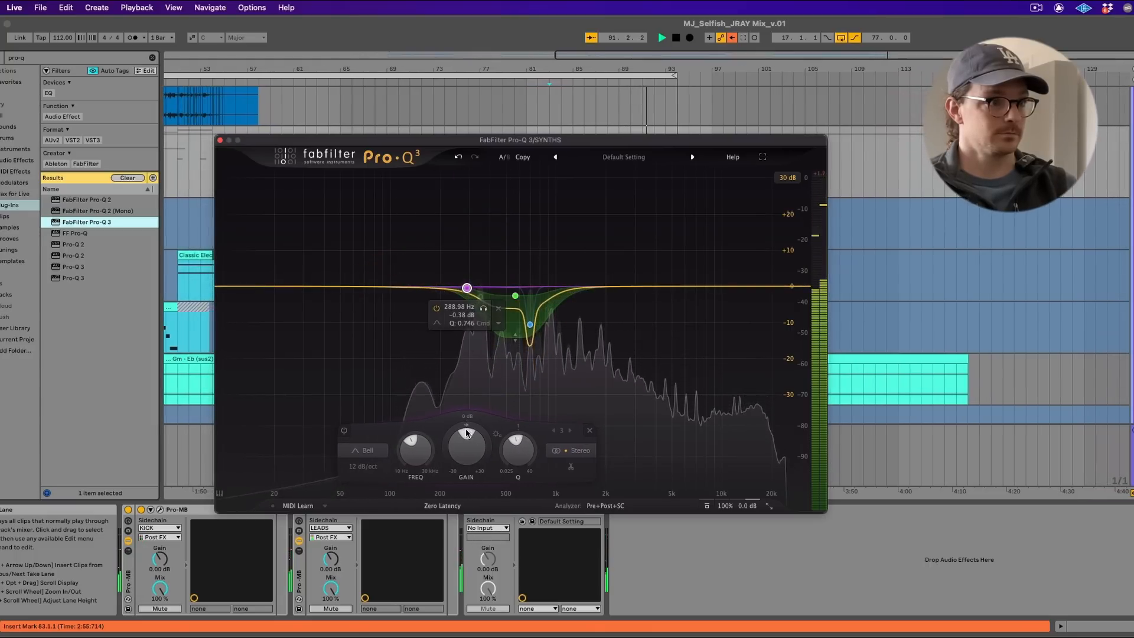
pyautogui.click(220, 140)
# - Reopen the SYNTHS group's Pro-Q 3, raise the dynamic bell above 0 dB, and set the narrow 693.92 Hz cut to -5.58 dB during playback
pyautogui.scroll(-10, 923, 339)
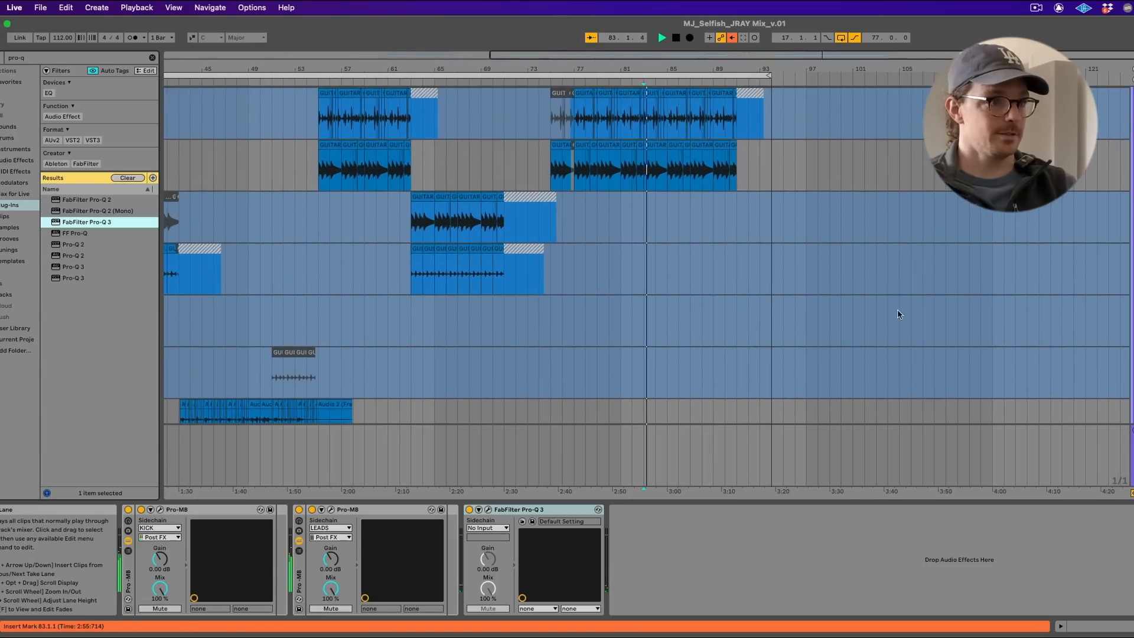
pyautogui.scroll(8, 899, 314)
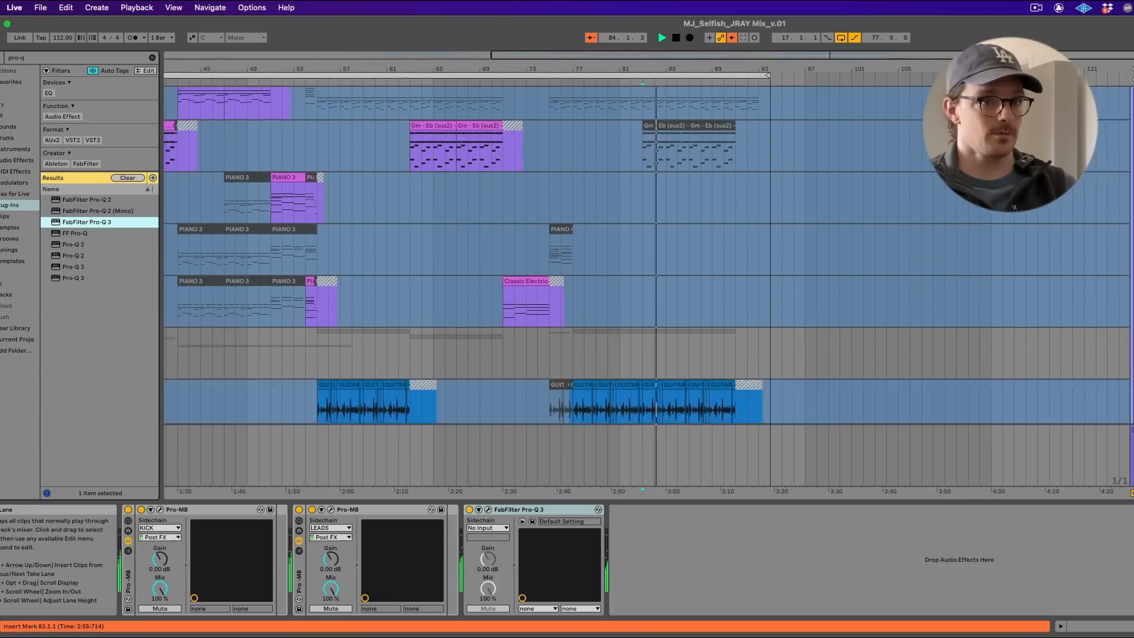
pyautogui.scroll(-3, 719, 289)
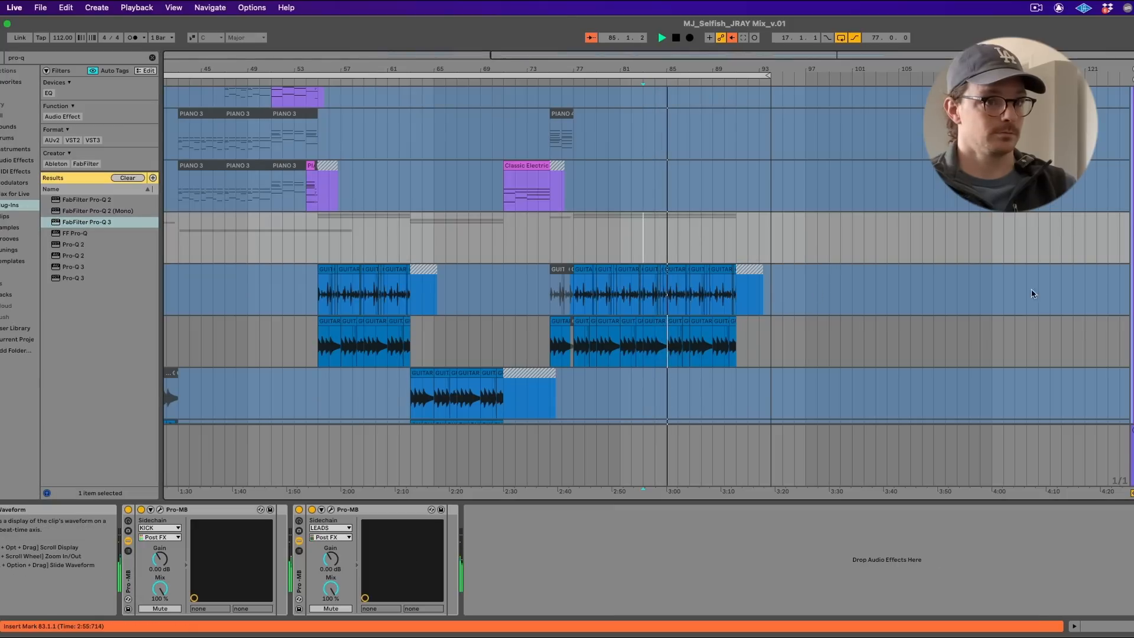
pyautogui.scroll(-5, 841, 278)
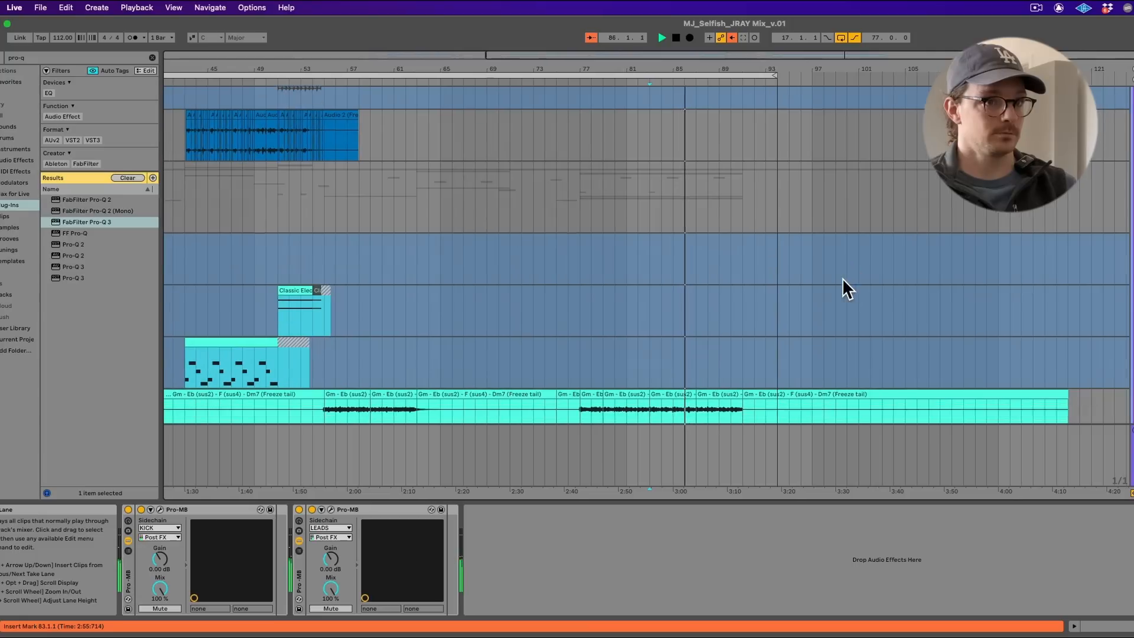
pyautogui.scroll(-1, 842, 279)
pyautogui.click(1132, 146)
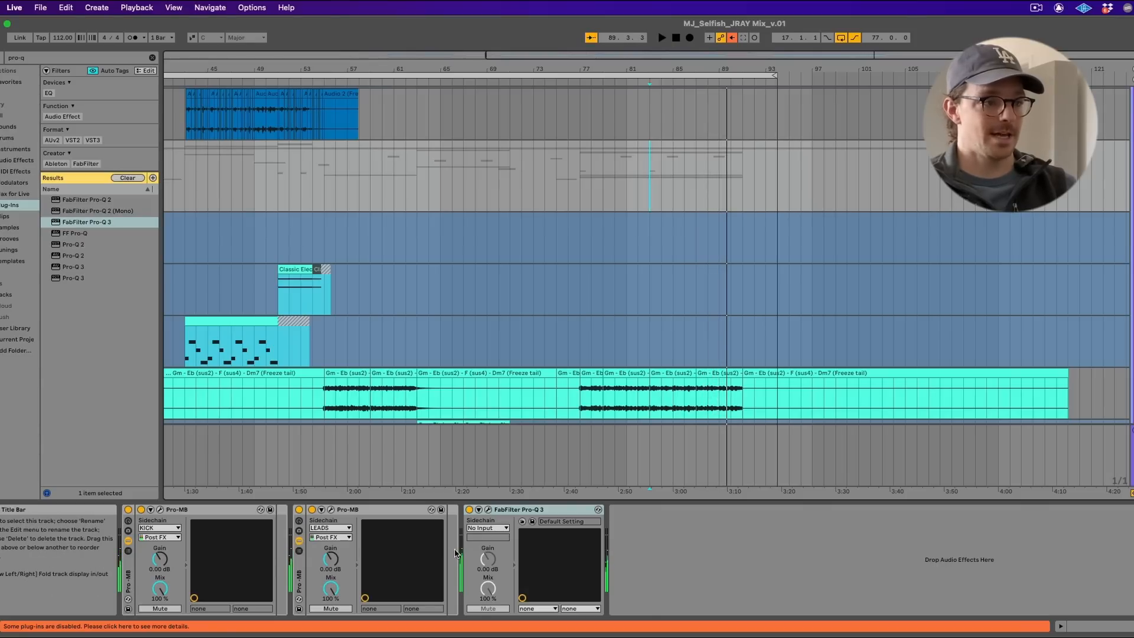
pyautogui.click(488, 512)
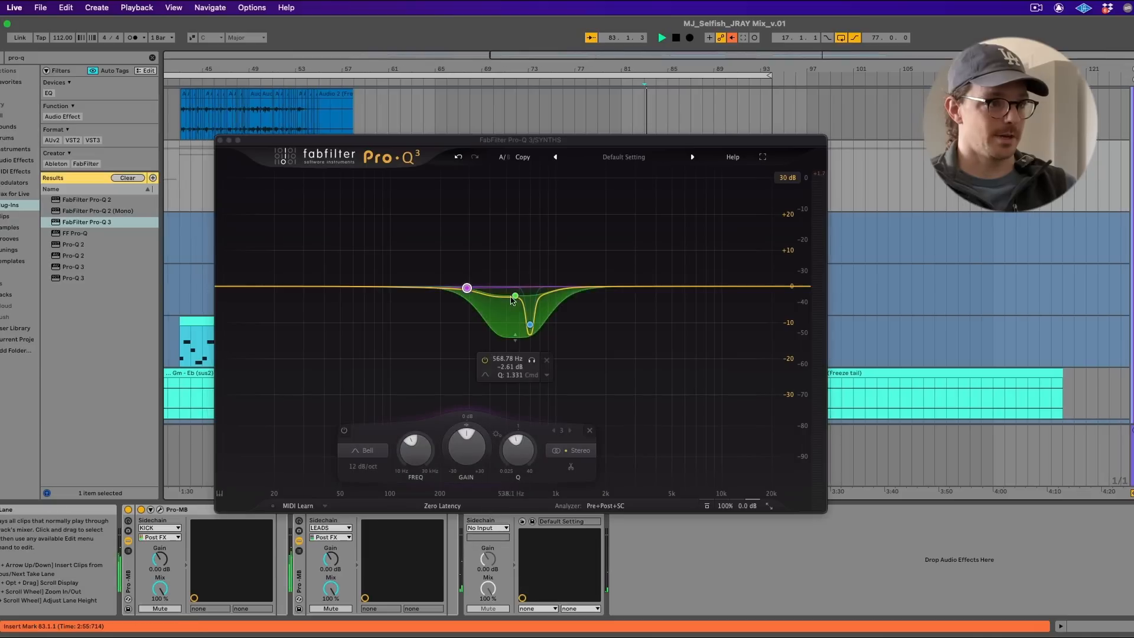
pyautogui.moveTo(514, 287)
pyautogui.mouseDown()
pyautogui.moveTo(516, 244)
pyautogui.moveTo(517, 322)
pyautogui.moveTo(515, 237)
pyautogui.moveTo(518, 293)
pyautogui.moveTo(523, 247)
pyautogui.moveTo(524, 284)
pyautogui.moveTo(523, 271)
pyautogui.mouseUp()
pyautogui.moveTo(530, 324)
pyautogui.mouseDown()
pyautogui.moveTo(529, 260)
pyautogui.moveTo(533, 312)
pyautogui.mouseUp()
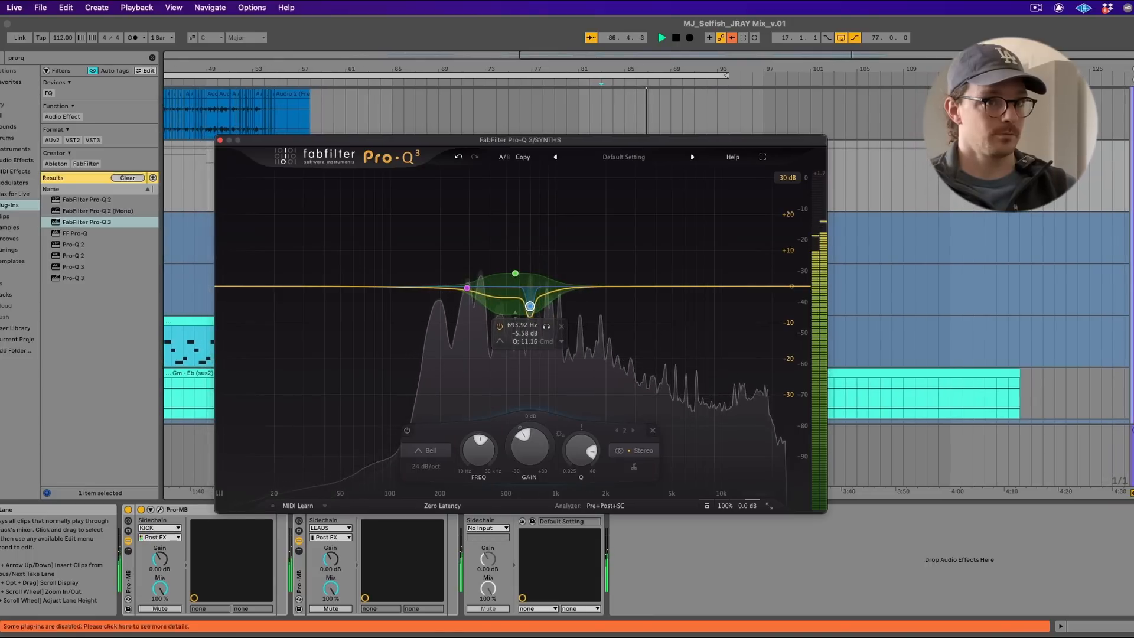
pyautogui.press('space')
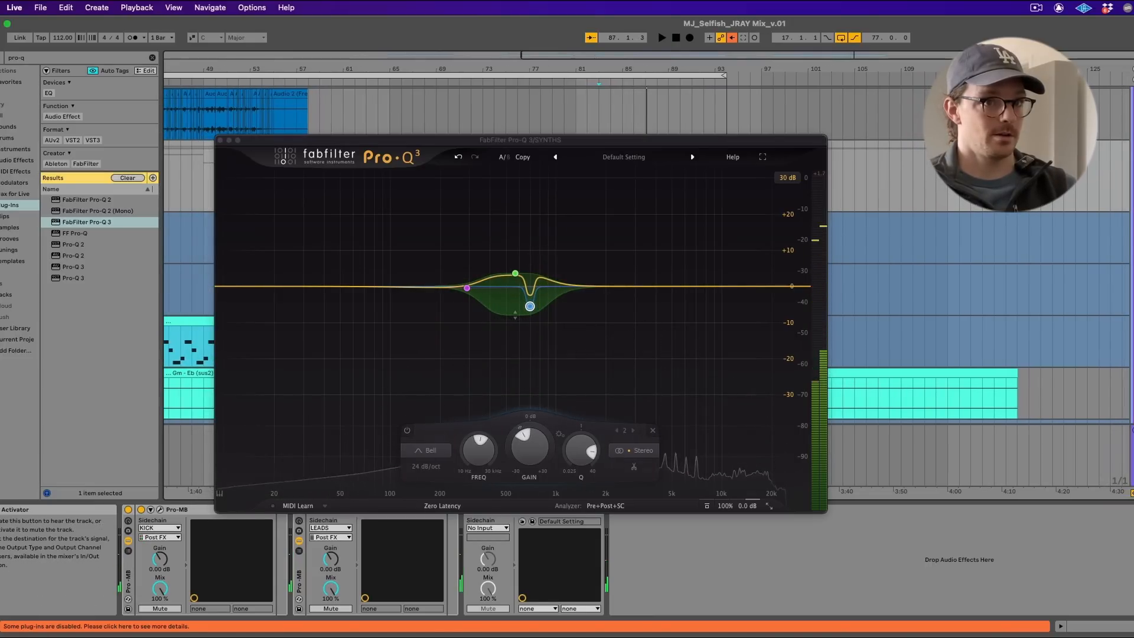
pyautogui.press('space')
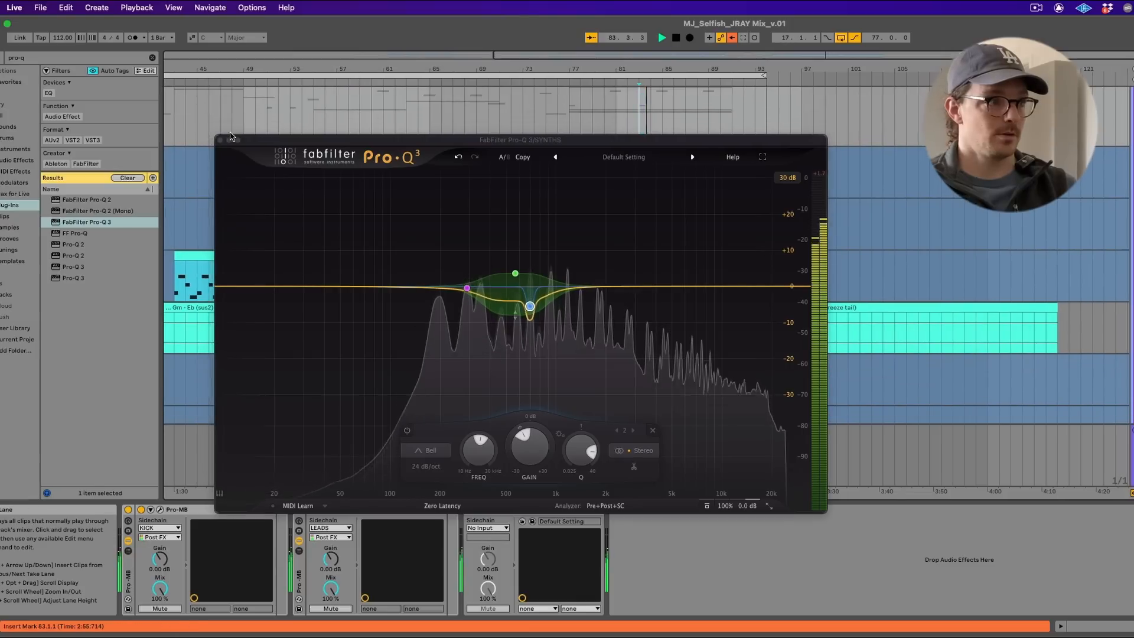
pyautogui.click(220, 140)
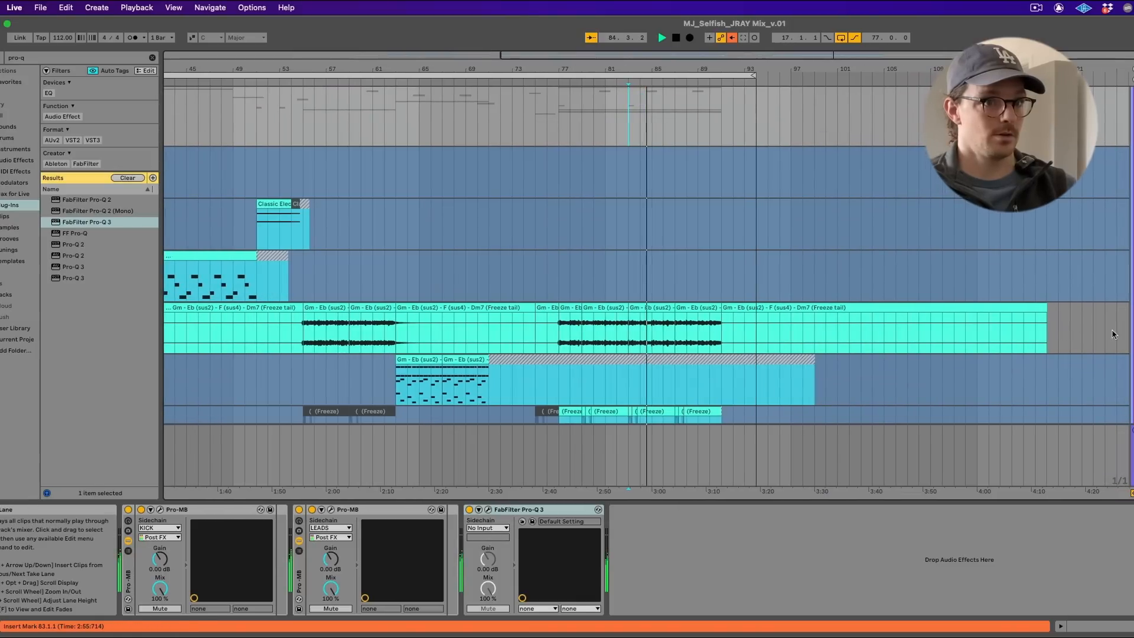
# - Examine the clips and device chains across the synth, percussion, effects and vocal tracks while playing from bar 83
pyautogui.click(1131, 307)
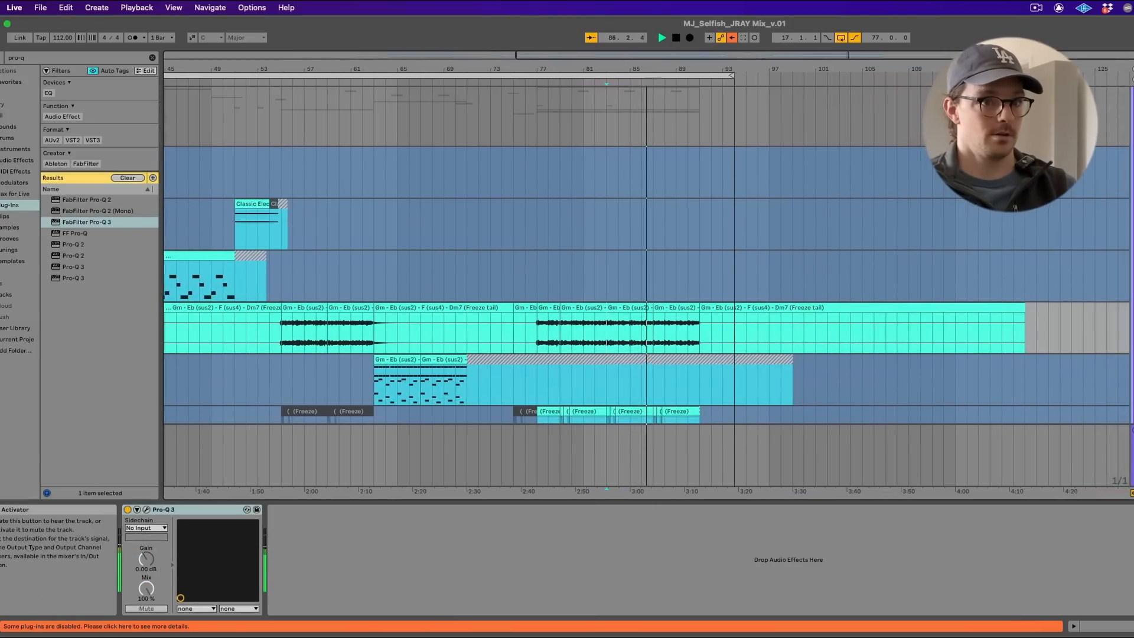
pyautogui.press('space')
pyautogui.press('space')
pyautogui.scroll(-10, 649, 266)
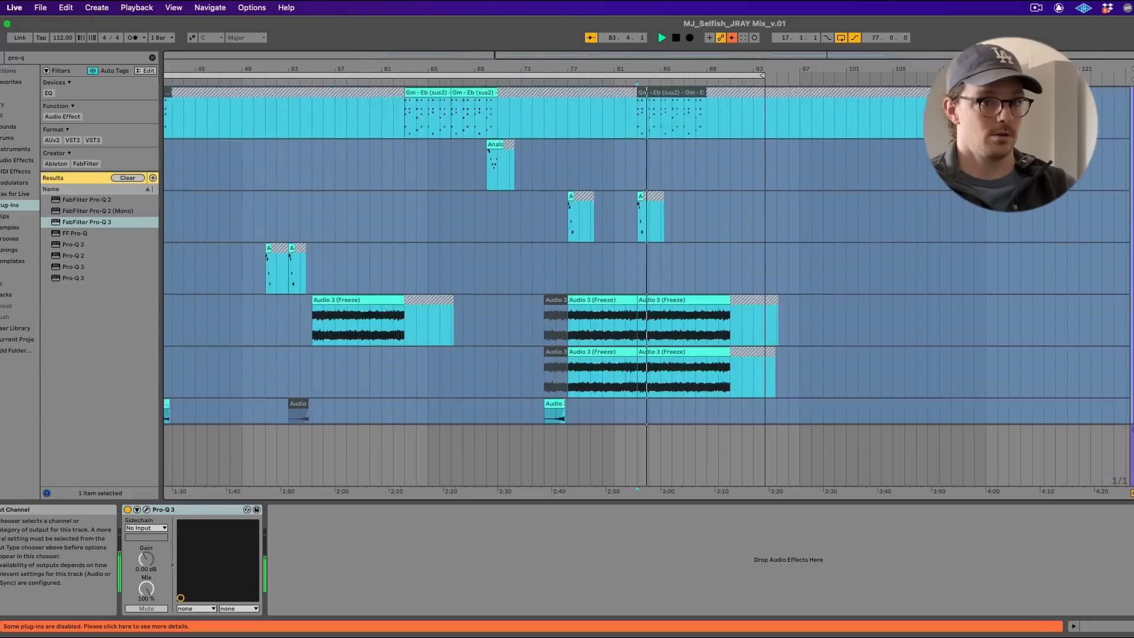
pyautogui.scroll(8, 649, 266)
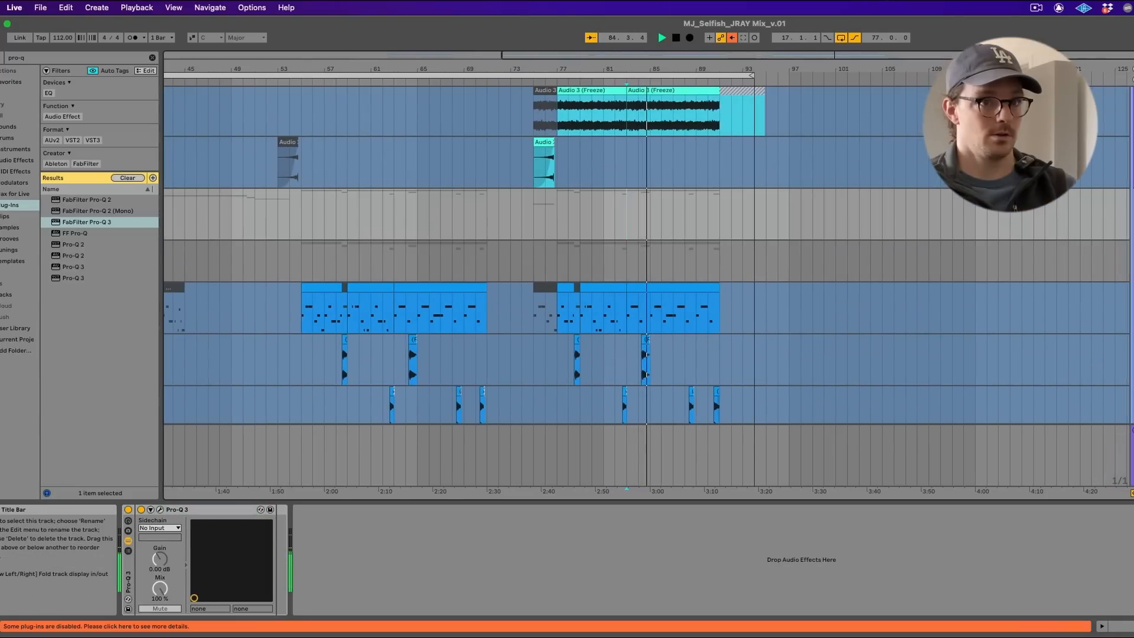
pyautogui.scroll(15, 650, 266)
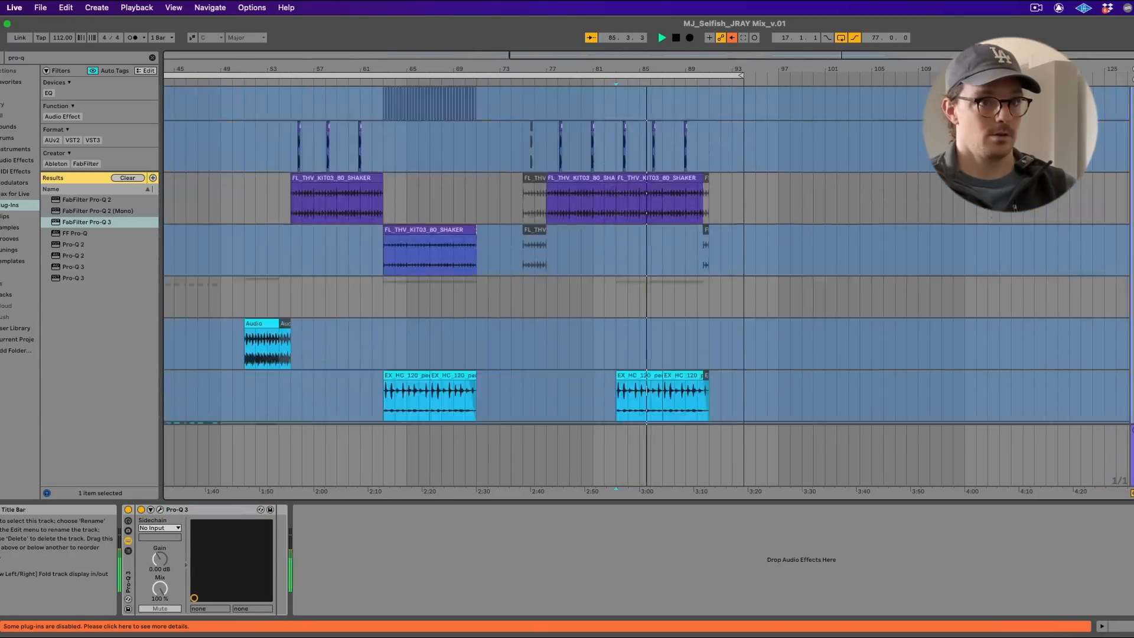
pyautogui.scroll(-8, 649, 265)
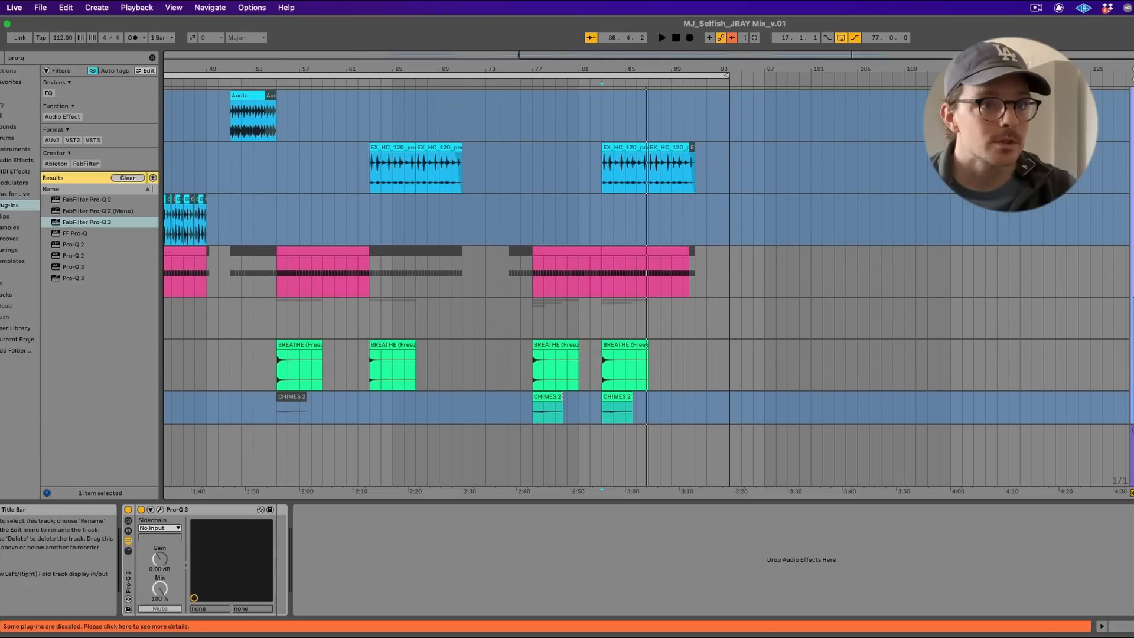
pyautogui.click(1131, 147)
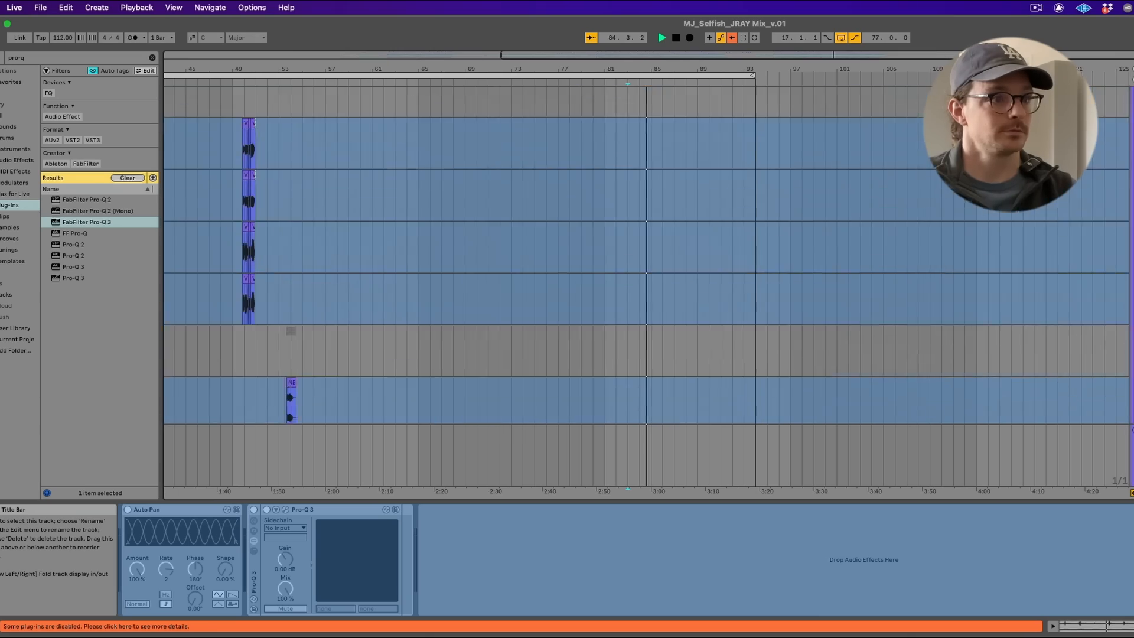
pyautogui.scroll(-20, 647, 283)
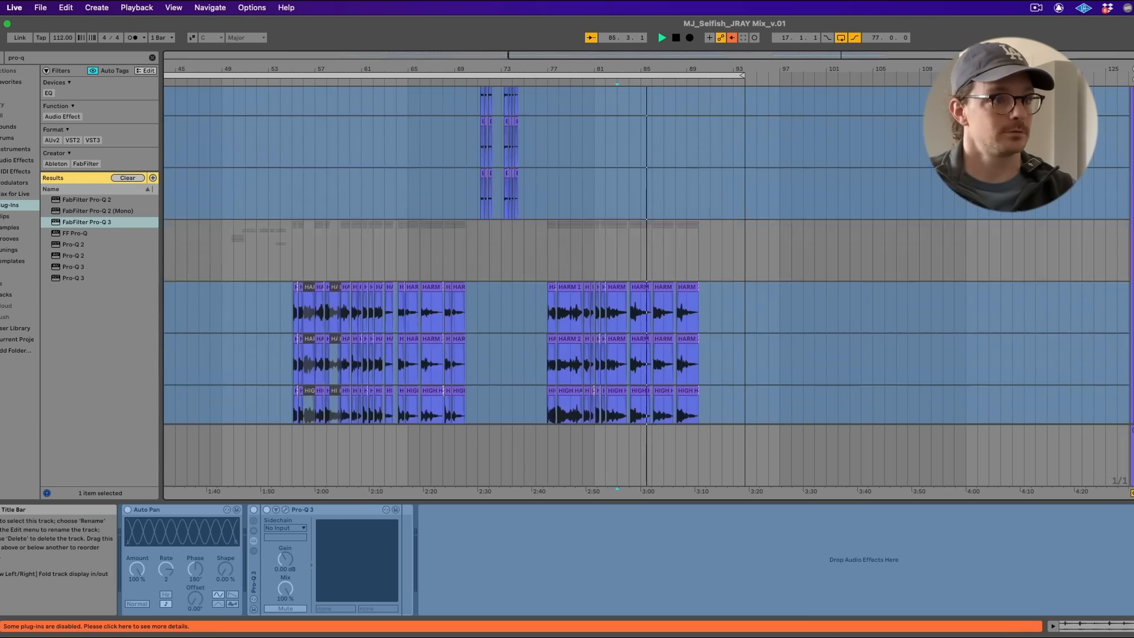
pyautogui.scroll(1, 646, 284)
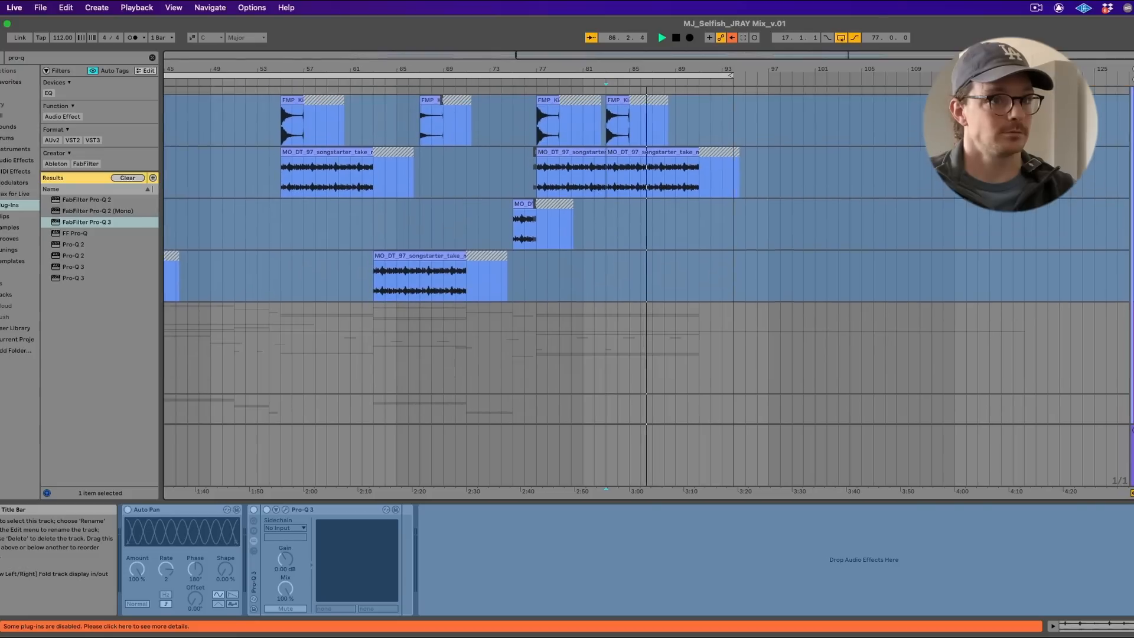
# - Flatten the frozen track holding the MO_DT_97_songstarter clips and add FabFilter Pro-Q 3 to it
pyautogui.click(1131, 152)
pyautogui.scroll(3, 647, 284)
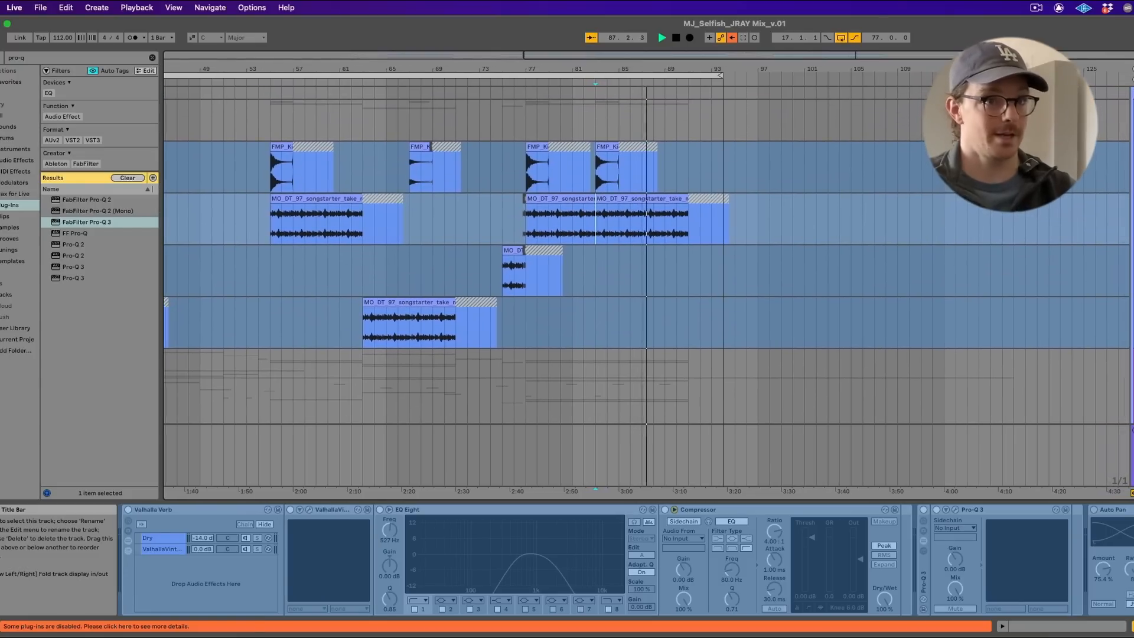
pyautogui.scroll(1, 647, 284)
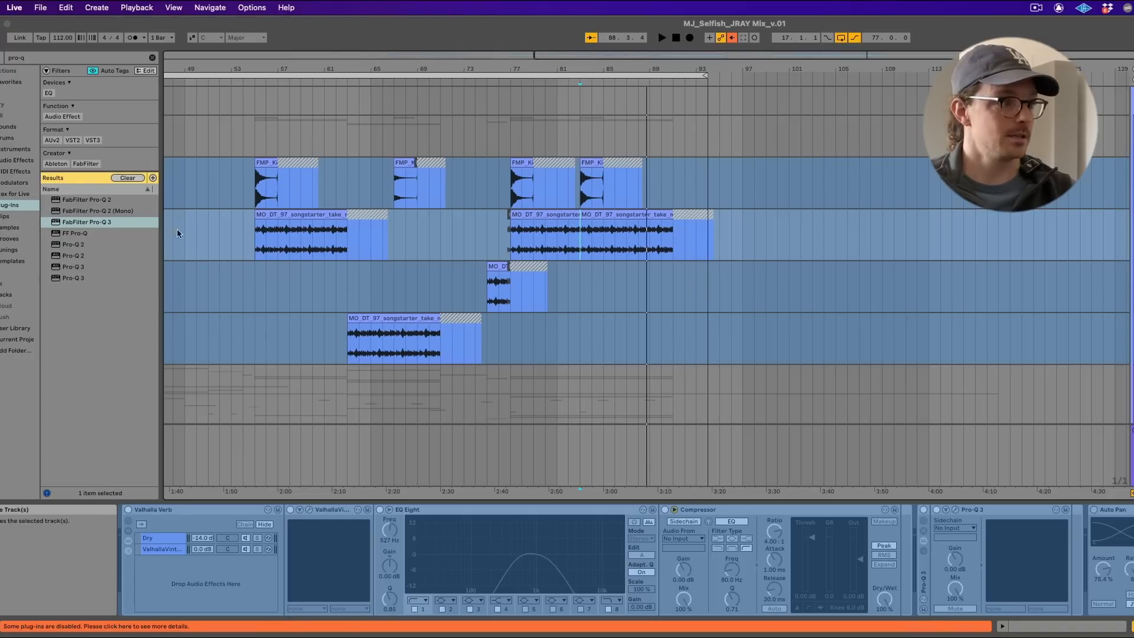
pyautogui.click(94, 223)
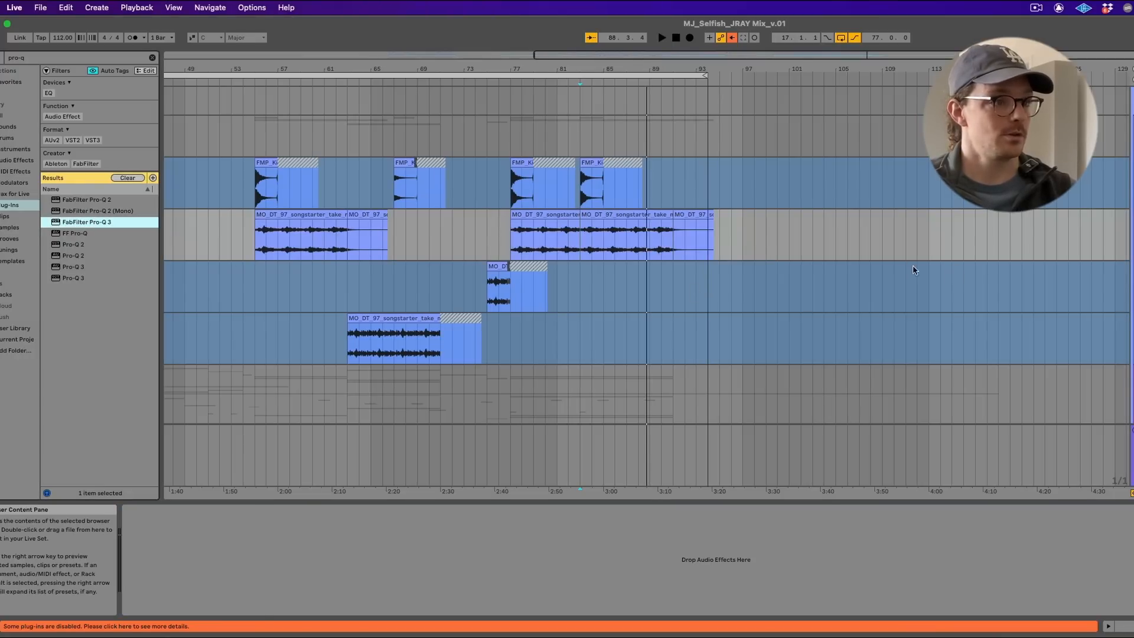
pyautogui.press('Return')
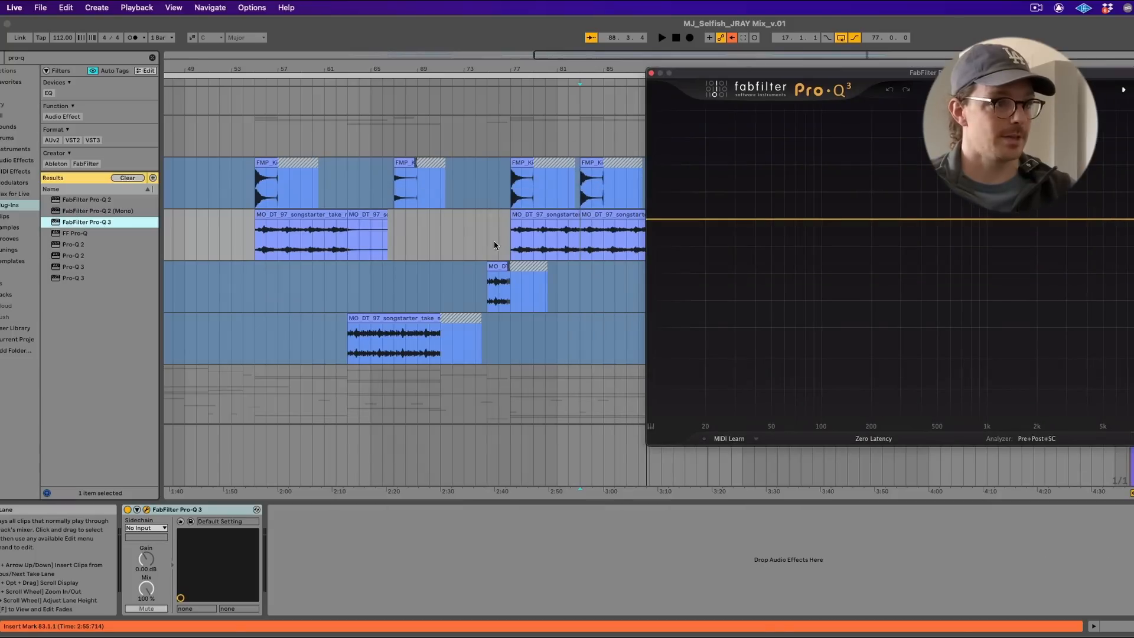
# - Play the songstarter track from 77.1.1 and add a bell cut at 509.86 Hz with -5.34 dB gain, Q 5.113 and a 24 dB/oct slope
pyautogui.click(511, 225)
pyautogui.press('space')
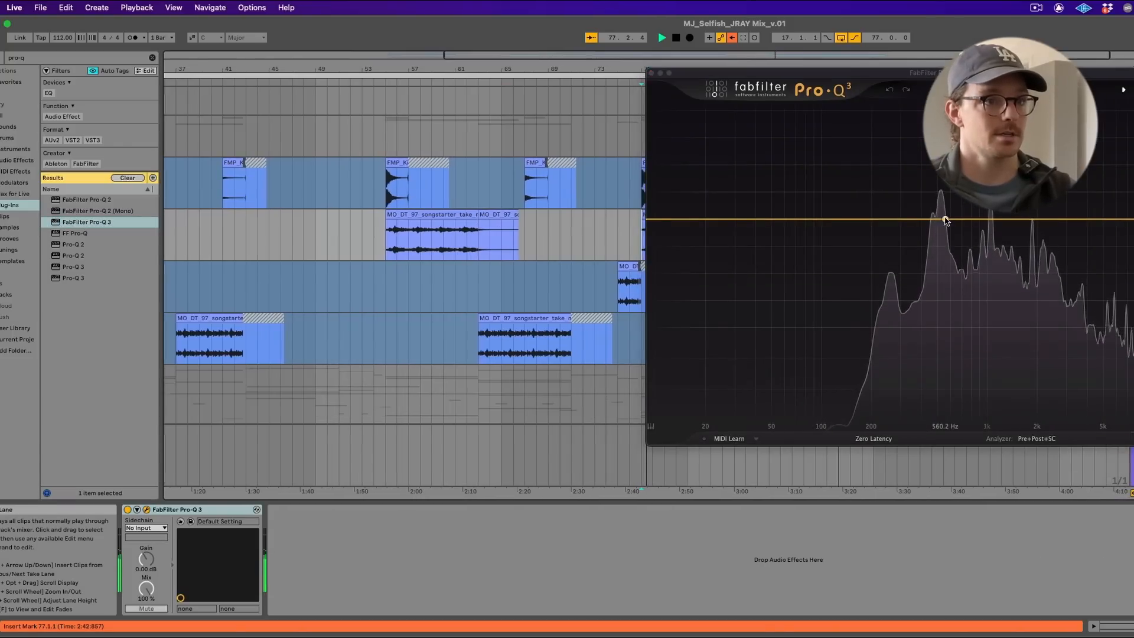
pyautogui.moveTo(945, 220); pyautogui.dragTo(939, 267)
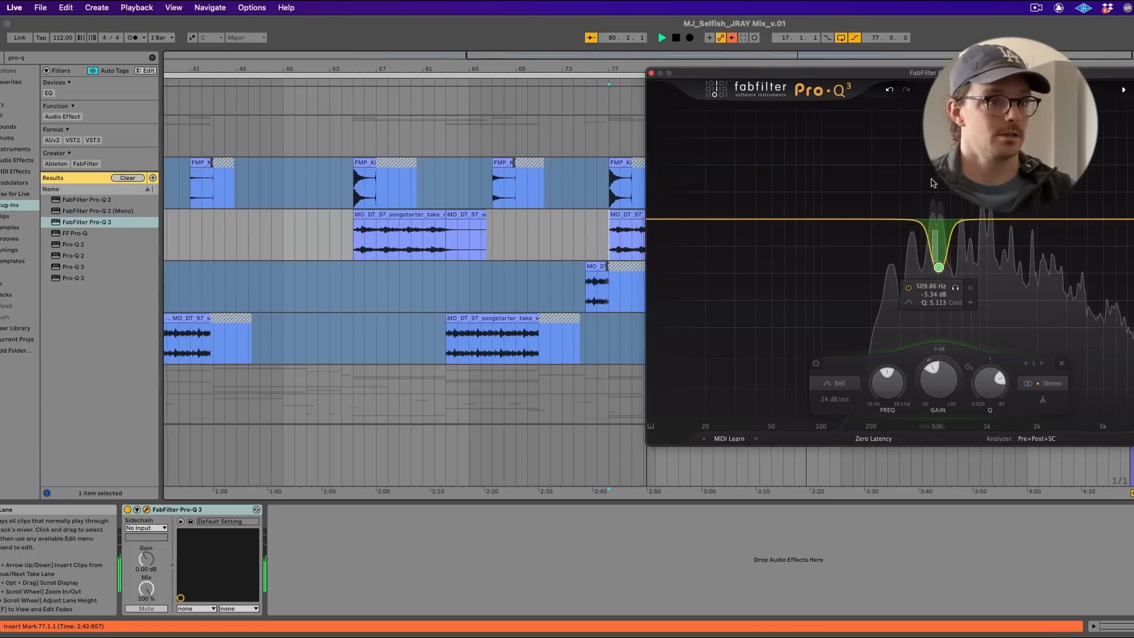
pyautogui.press('space')
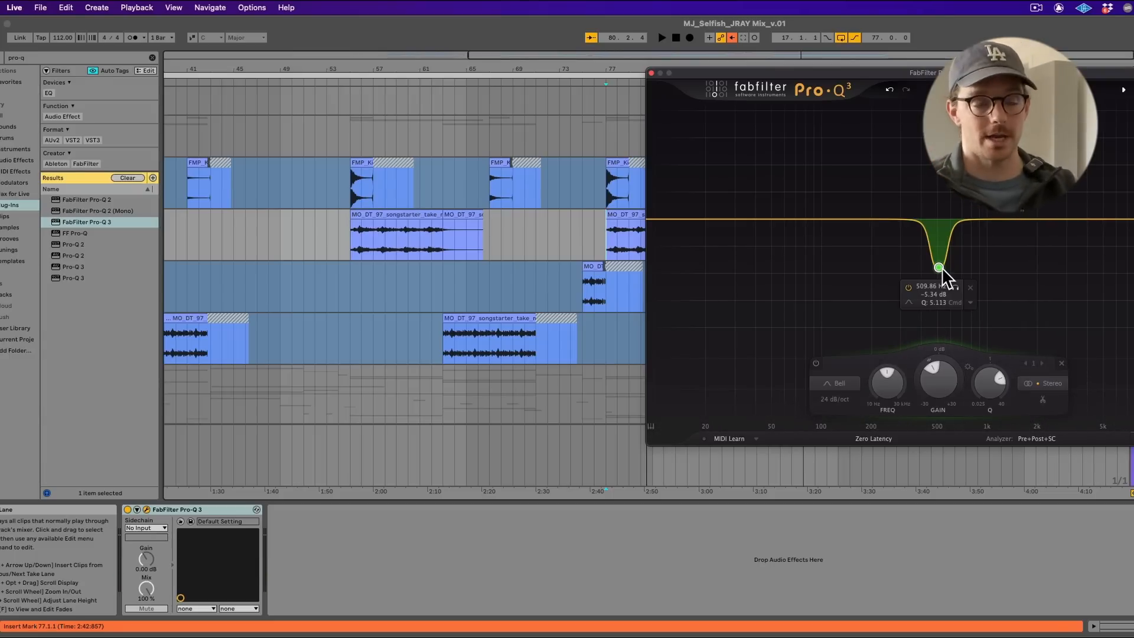
# - Deepen the songstarter track's bell cut to -9.82 dB at 499.29 Hz with Q 5.279 during playback, and close the plug-in window
pyautogui.press('space')
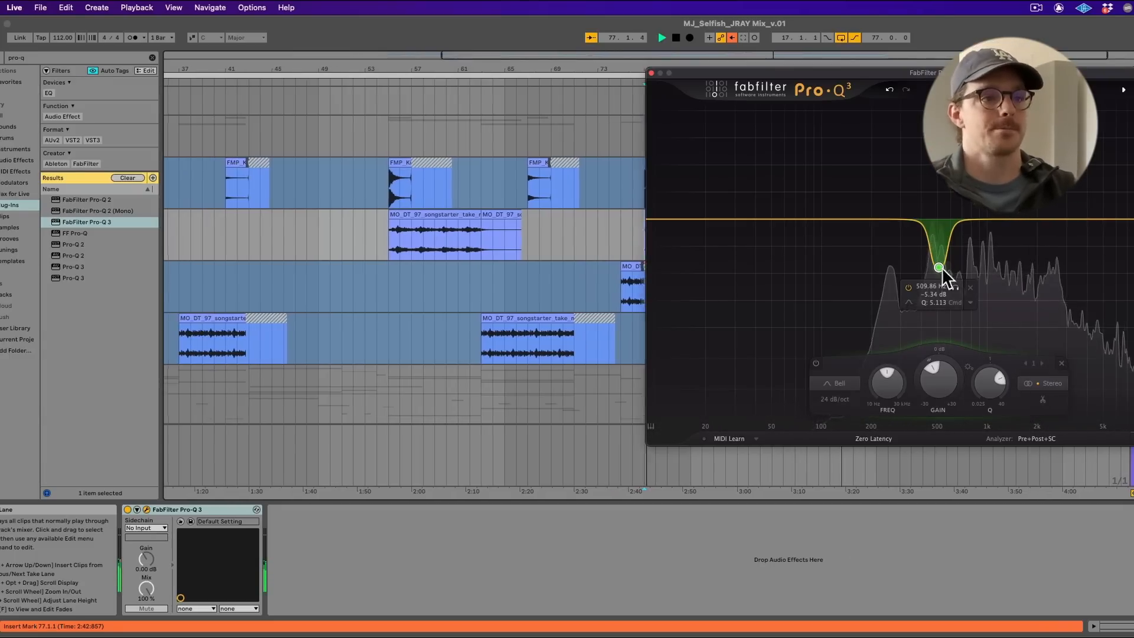
pyautogui.moveTo(940, 268); pyautogui.dragTo(937, 311)
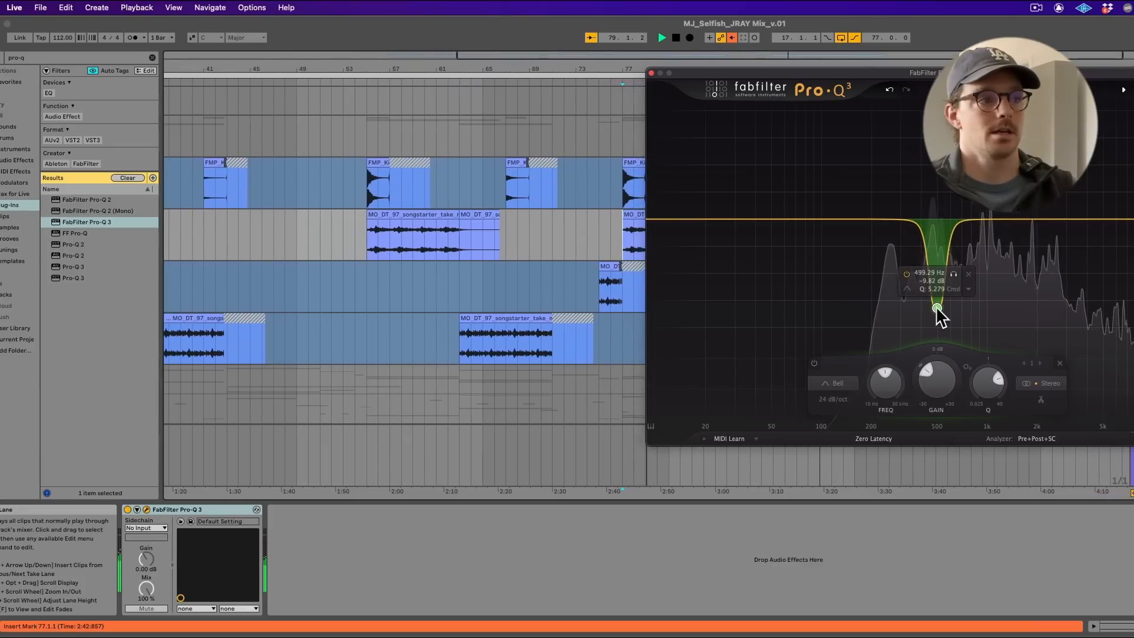
pyautogui.click(653, 74)
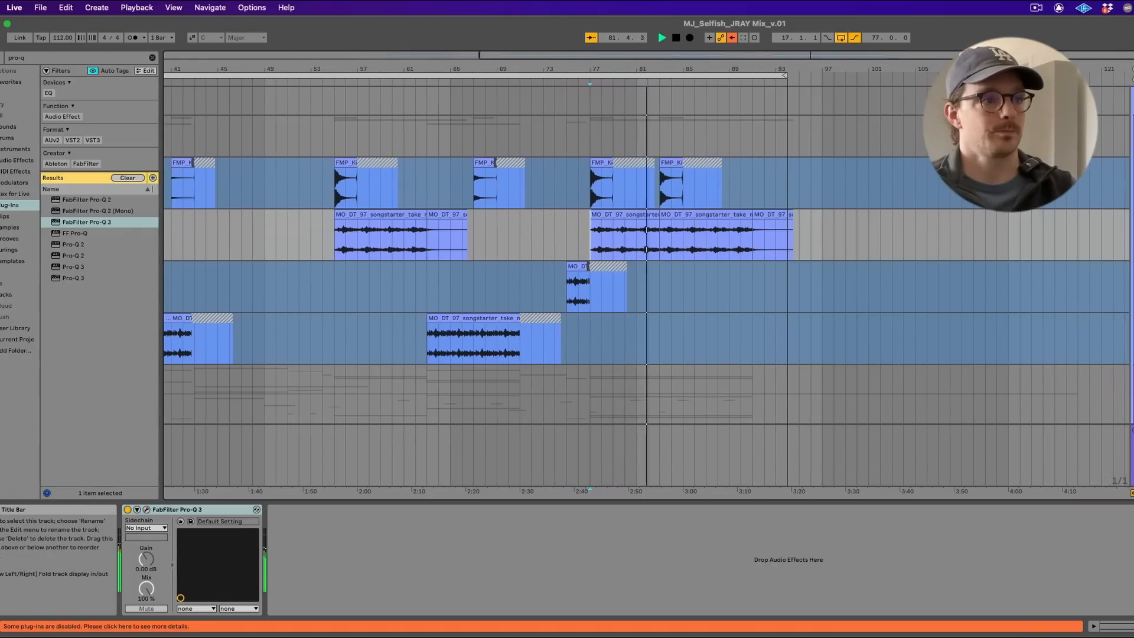
# - Check the songstarter track's bell cut in FabFilter Pro-Q 3 while playing from 77.1.1, and close the plug-in window
pyautogui.click(1132, 163)
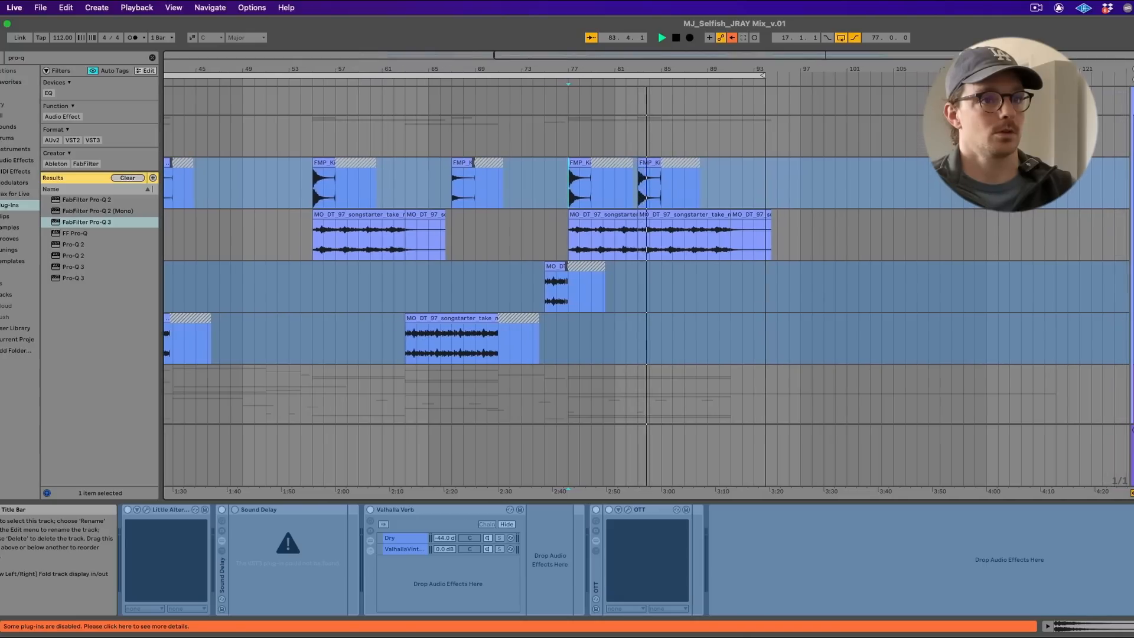
pyautogui.click(1132, 215)
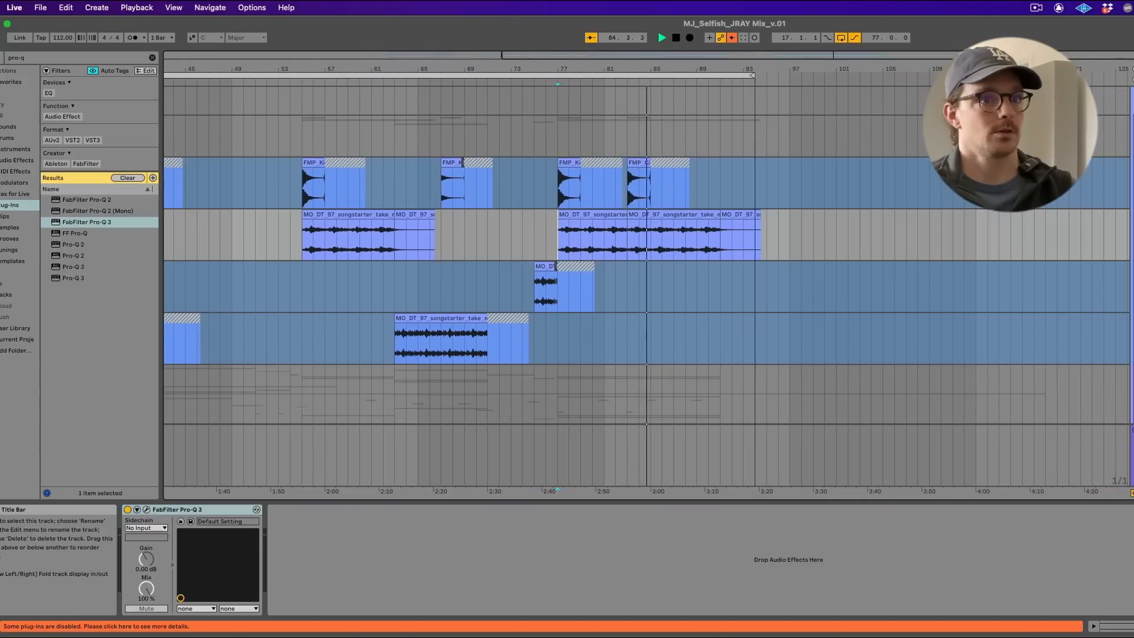
pyautogui.click(146, 510)
pyautogui.press('space')
pyautogui.press('space')
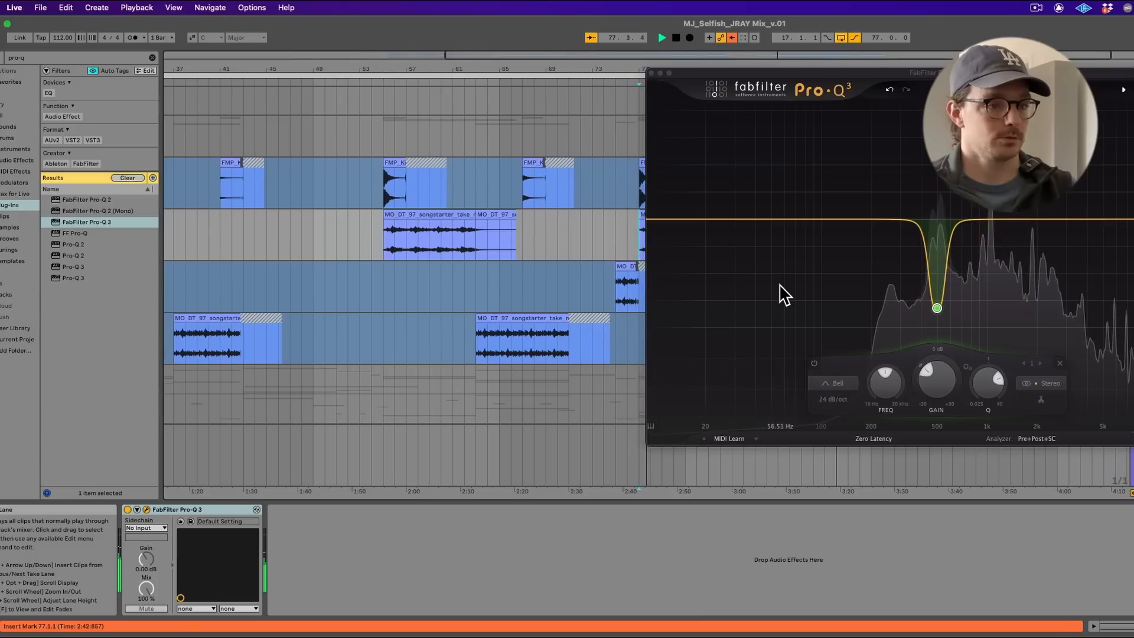
pyautogui.click(651, 73)
# - Flatten the frozen track holding the FMP_Kit1 clips and add FabFilter Pro-Q 3 to it
pyautogui.click(1132, 188)
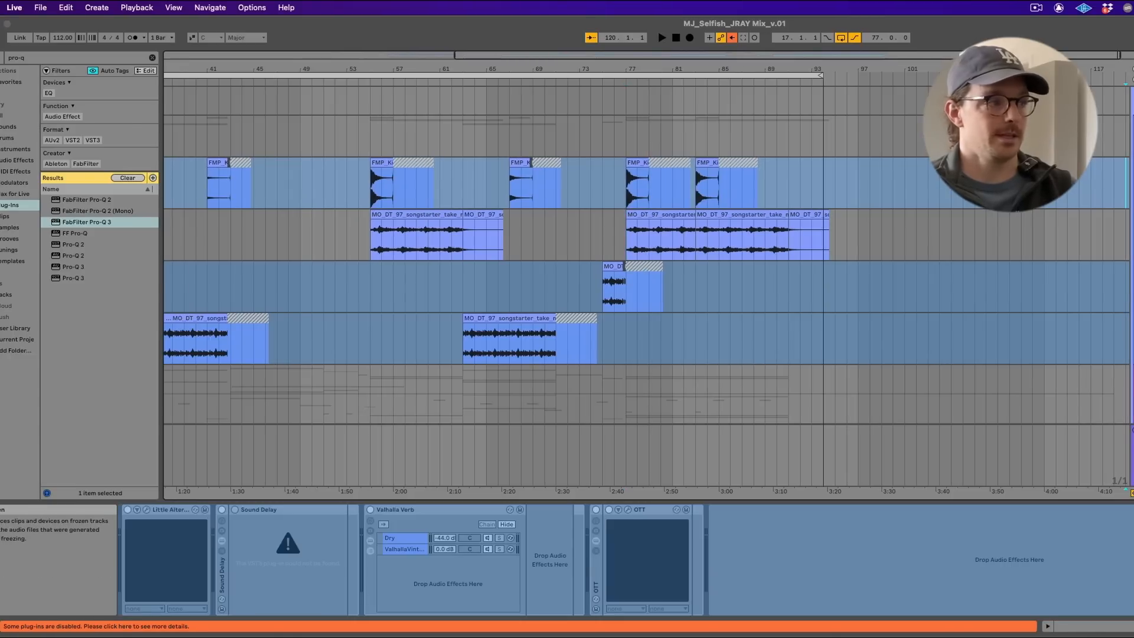
pyautogui.moveTo(109, 228); pyautogui.dragTo(382, 265)
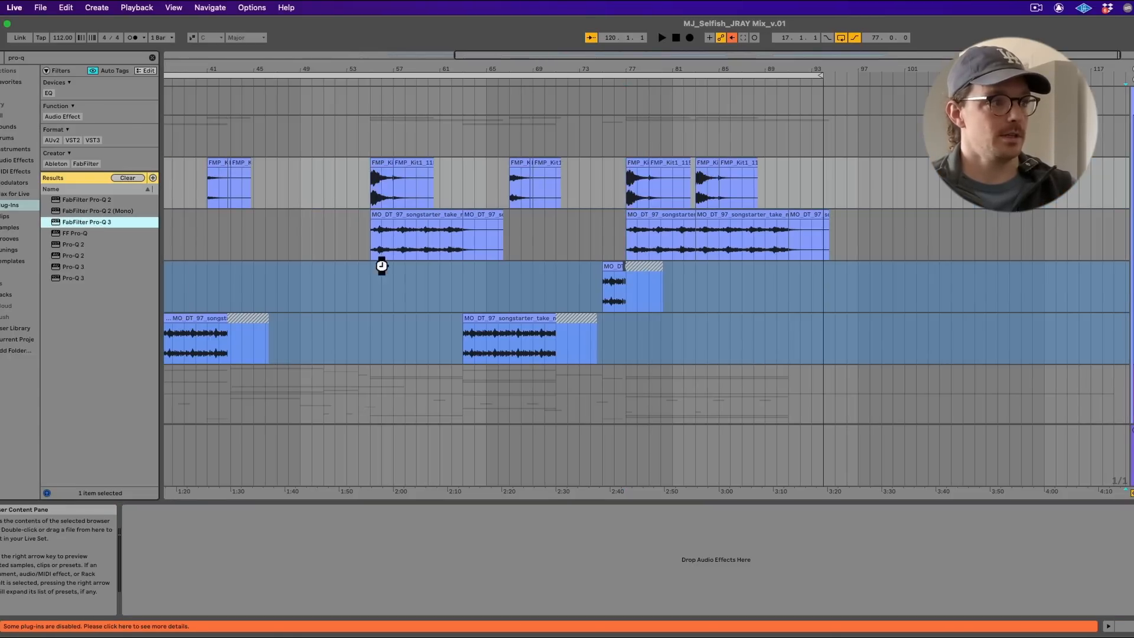
pyautogui.press('space')
# - Play the FMP_Kit1 track from 77.1.1 and add a narrow bell band with 0 dB gain and a -9.04 dB dynamic range
pyautogui.moveTo(945, 227); pyautogui.dragTo(945, 150)
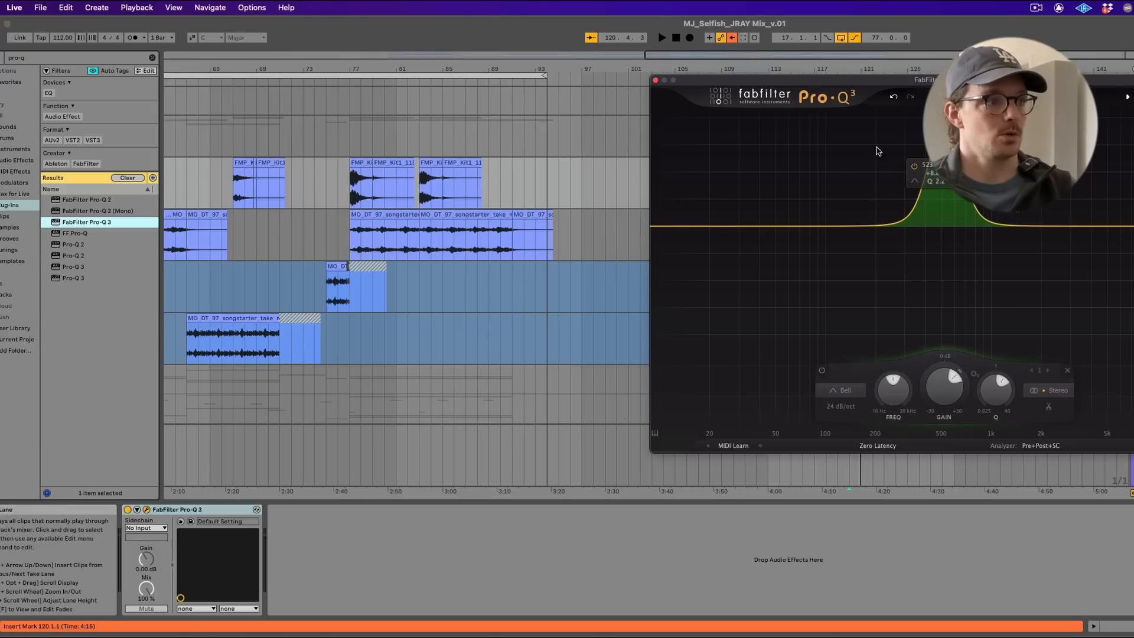
pyautogui.click(348, 184)
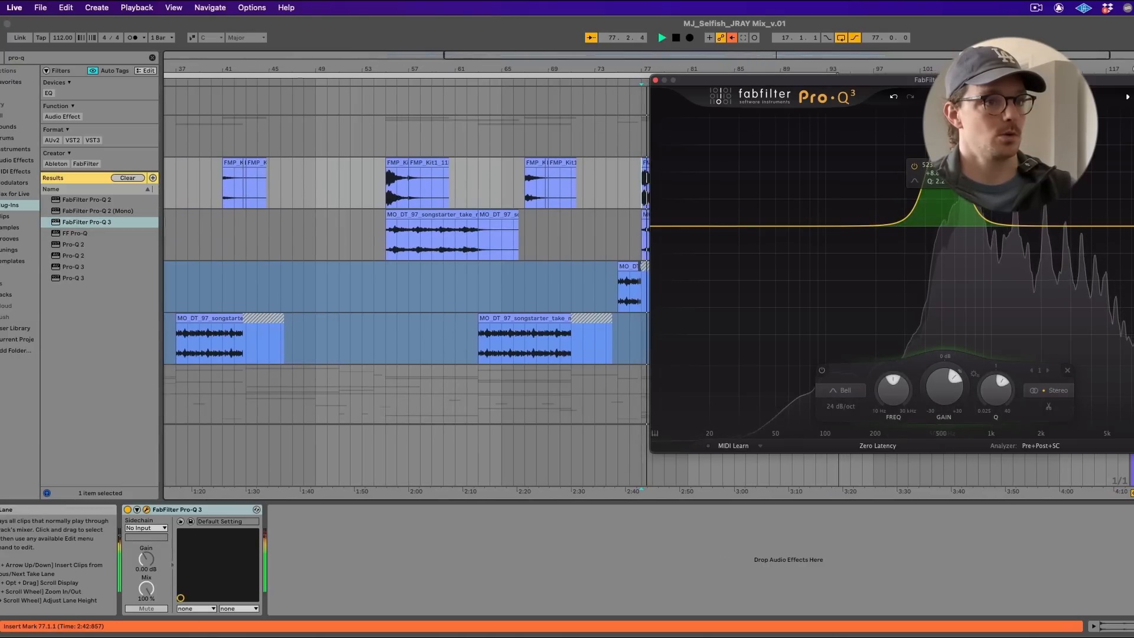
pyautogui.scroll(4, 948, 147)
pyautogui.moveTo(949, 146); pyautogui.dragTo(969, 148)
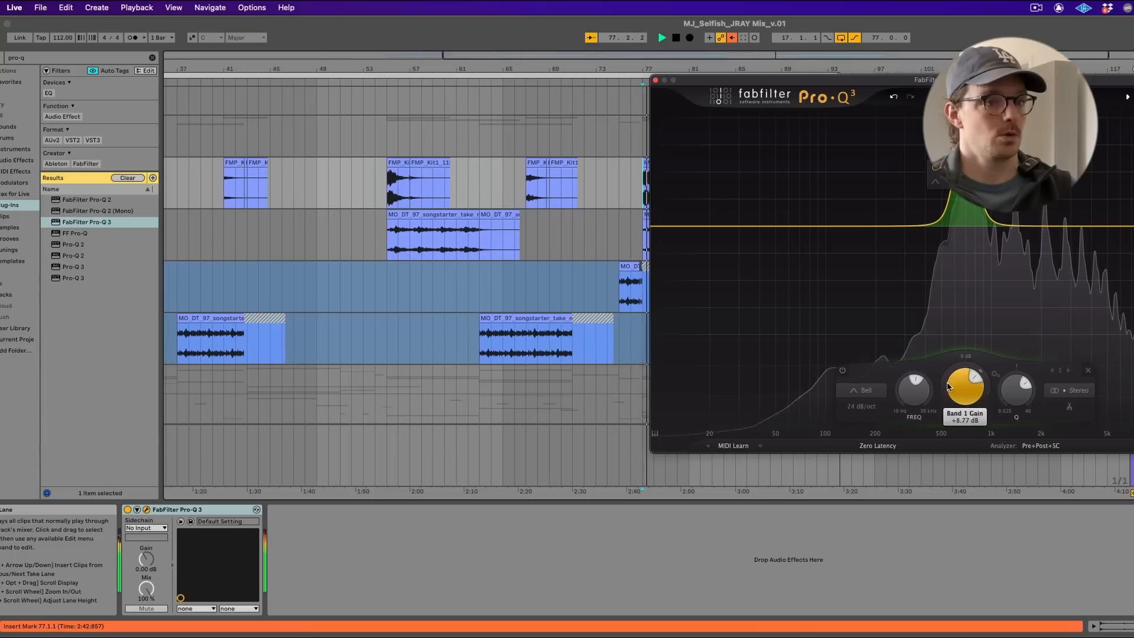
pyautogui.keyDown('super'); pyautogui.click(953, 385); pyautogui.keyUp('super')
pyautogui.moveTo(944, 399); pyautogui.dragTo(943, 444)
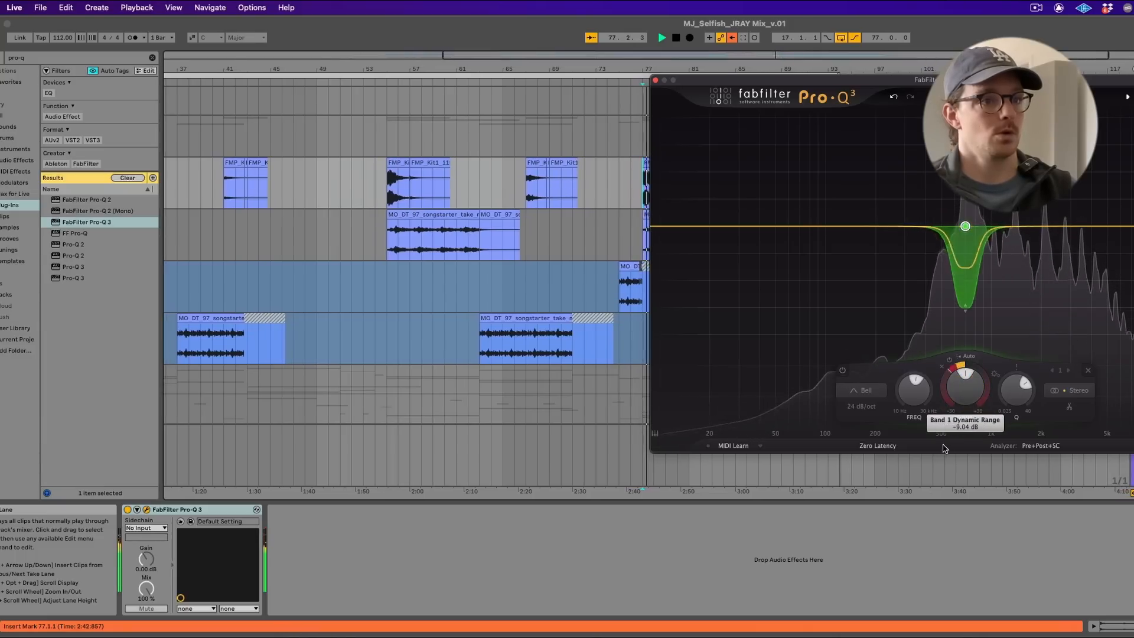
pyautogui.click(655, 80)
# - Examine the chorus guitar tracks and their device chains during playback, and close the guitar melody's Pro-Q 3 window
pyautogui.click(667, 236)
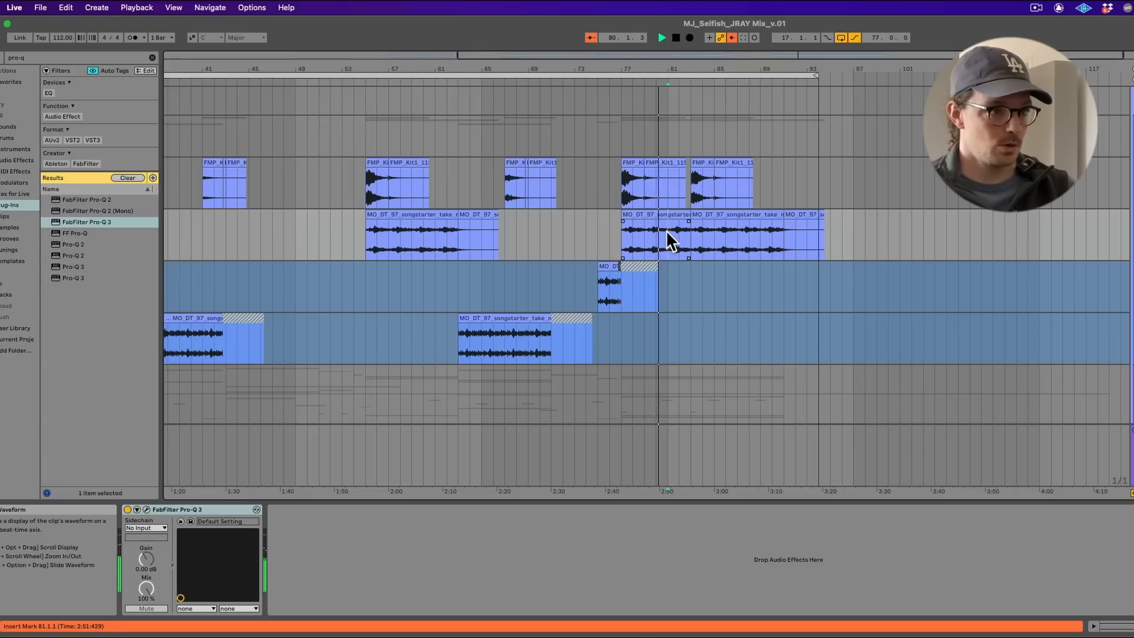
pyautogui.scroll(-10, 665, 229)
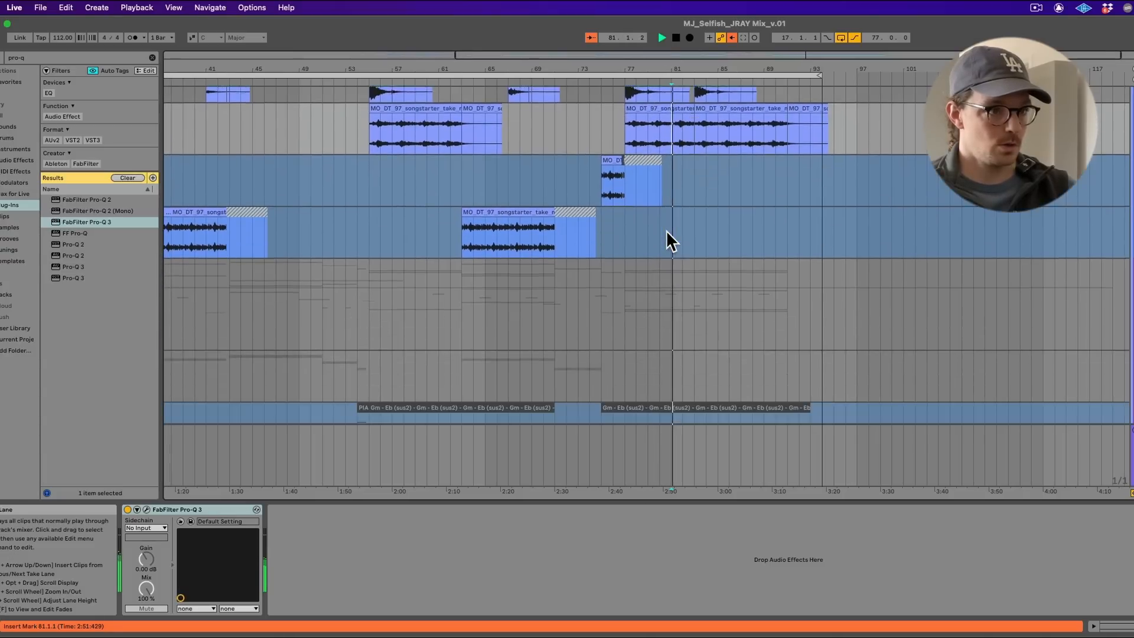
pyautogui.click(724, 258)
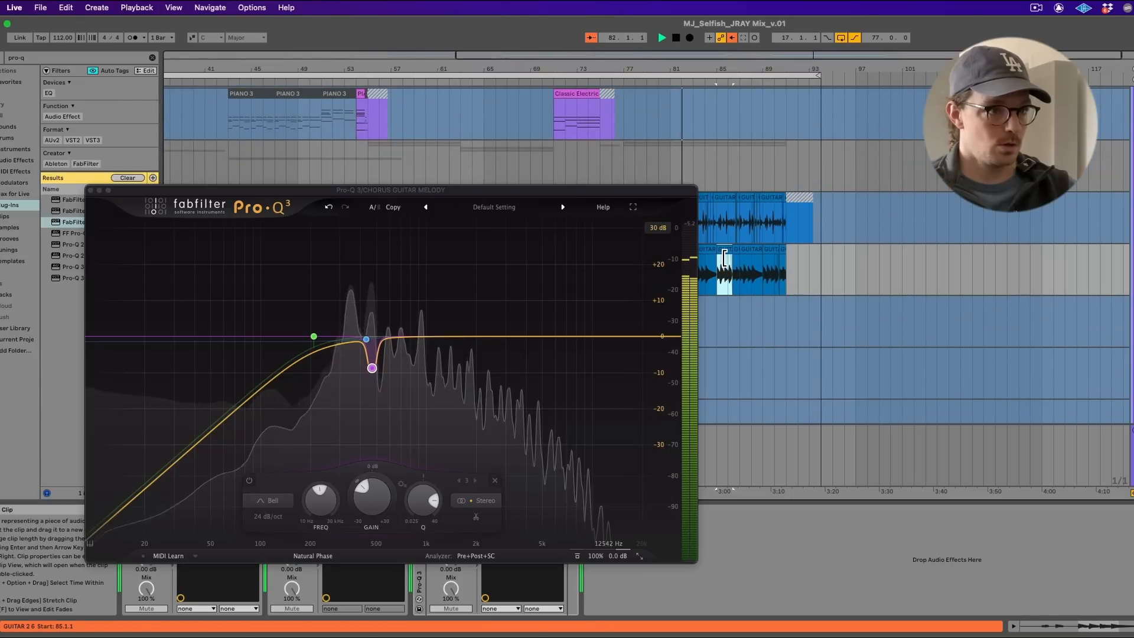
pyautogui.click(727, 224)
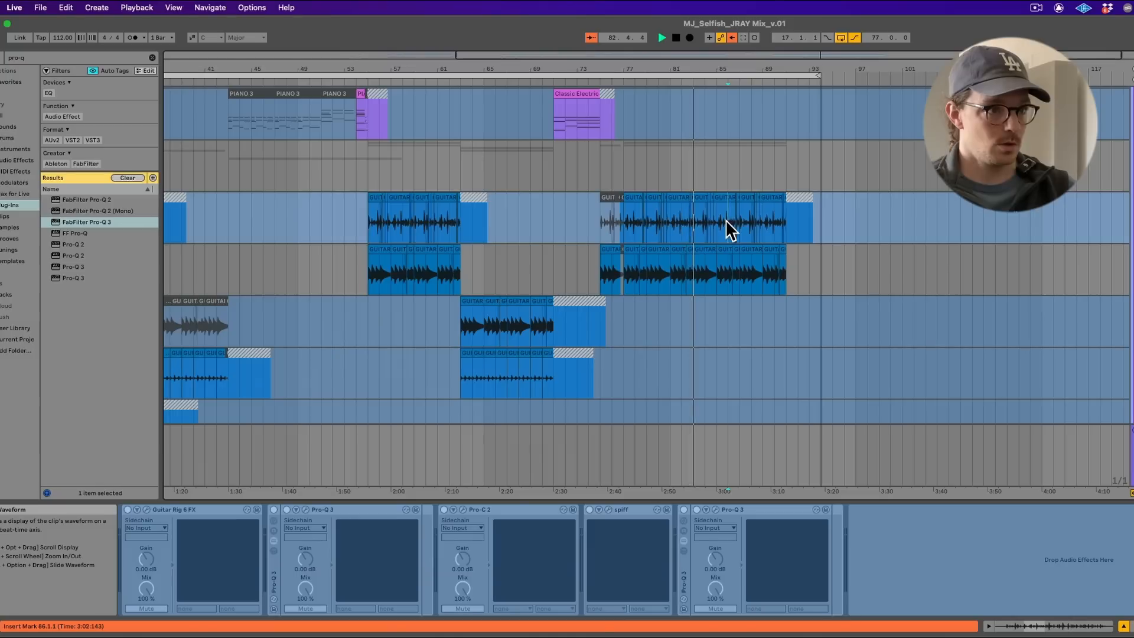
pyautogui.click(718, 268)
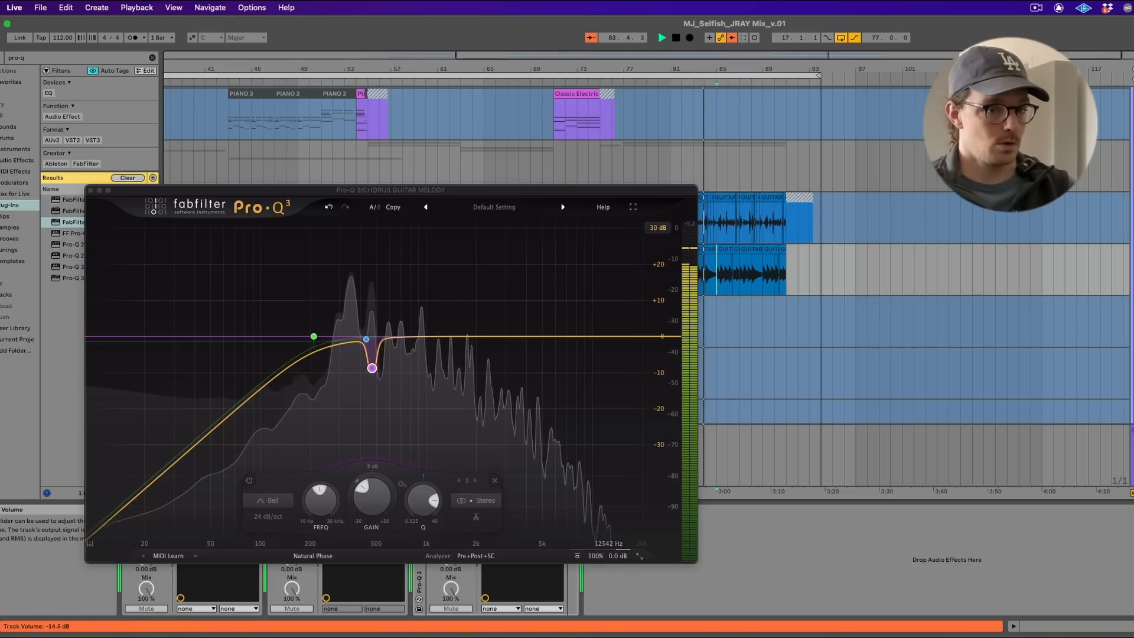
pyautogui.scroll(10, 916, 296)
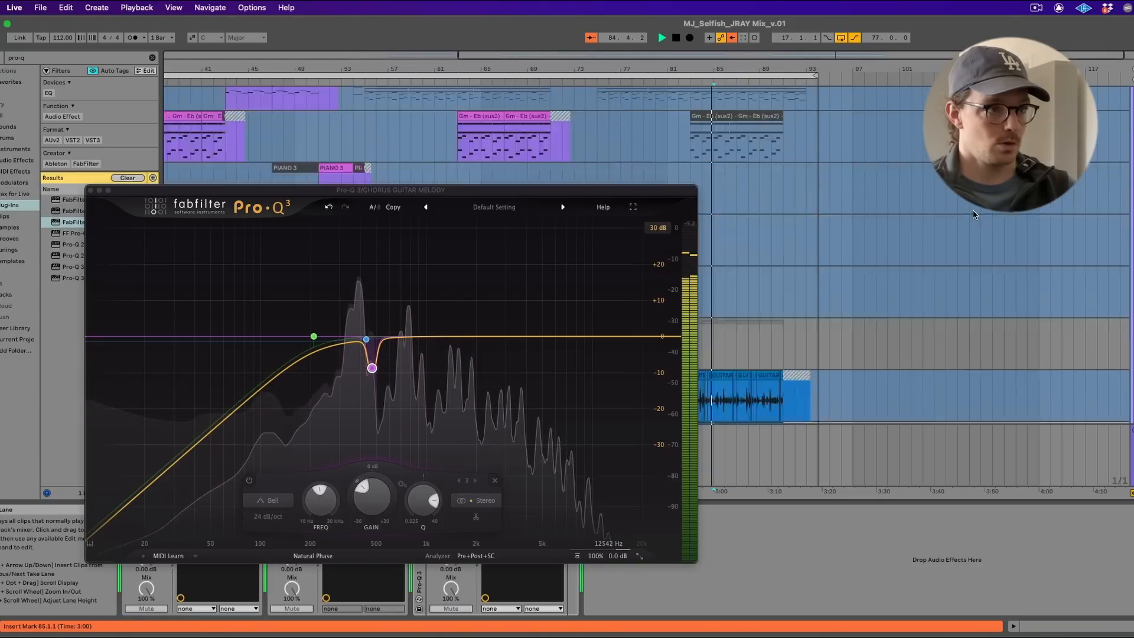
pyautogui.click(91, 191)
# - Play from 77.1.1 and set the songstarter track's volume to -11.7 dB
pyautogui.scroll(10, 916, 299)
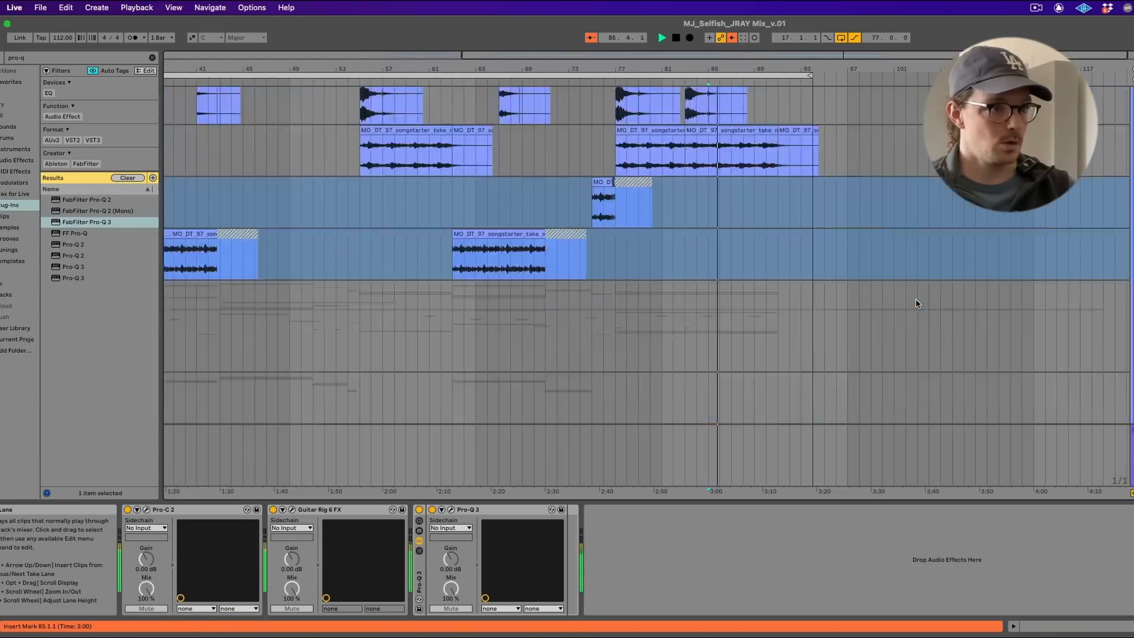
pyautogui.scroll(-1, 916, 299)
pyautogui.hscroll(2, 915, 299)
pyautogui.press('space')
pyautogui.click(547, 328)
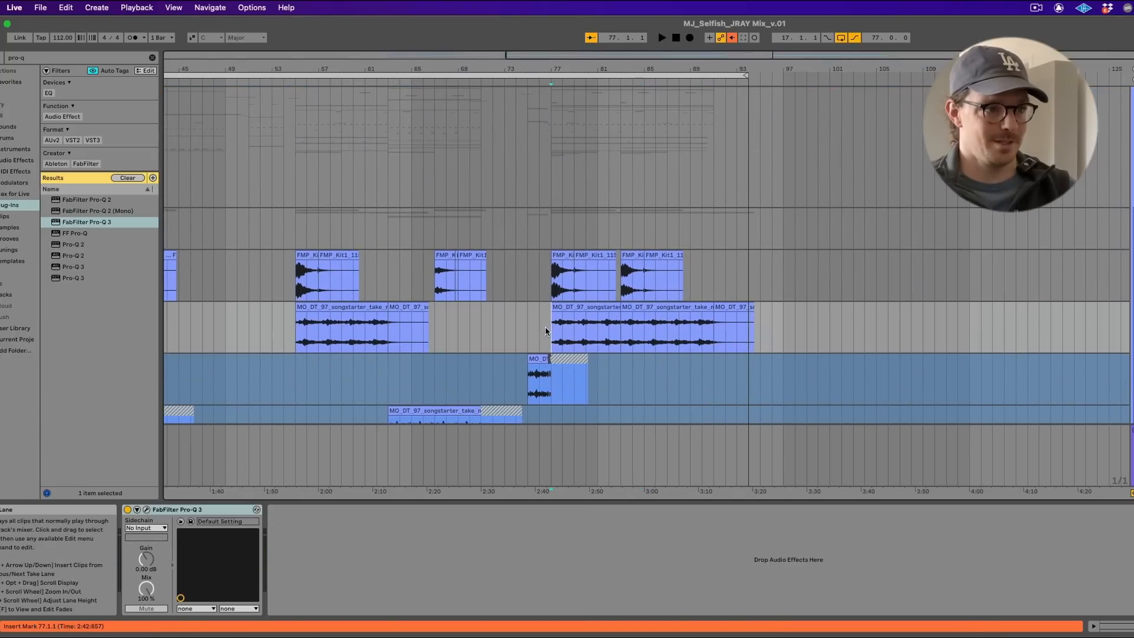
pyautogui.press('space')
pyautogui.press('space')
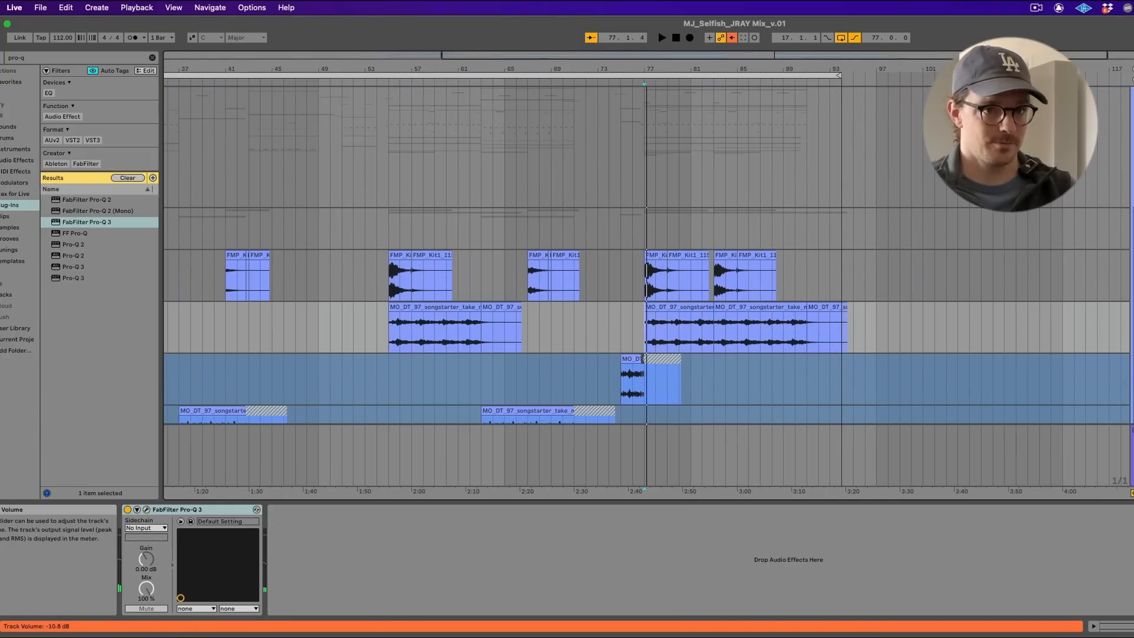
pyautogui.press('space')
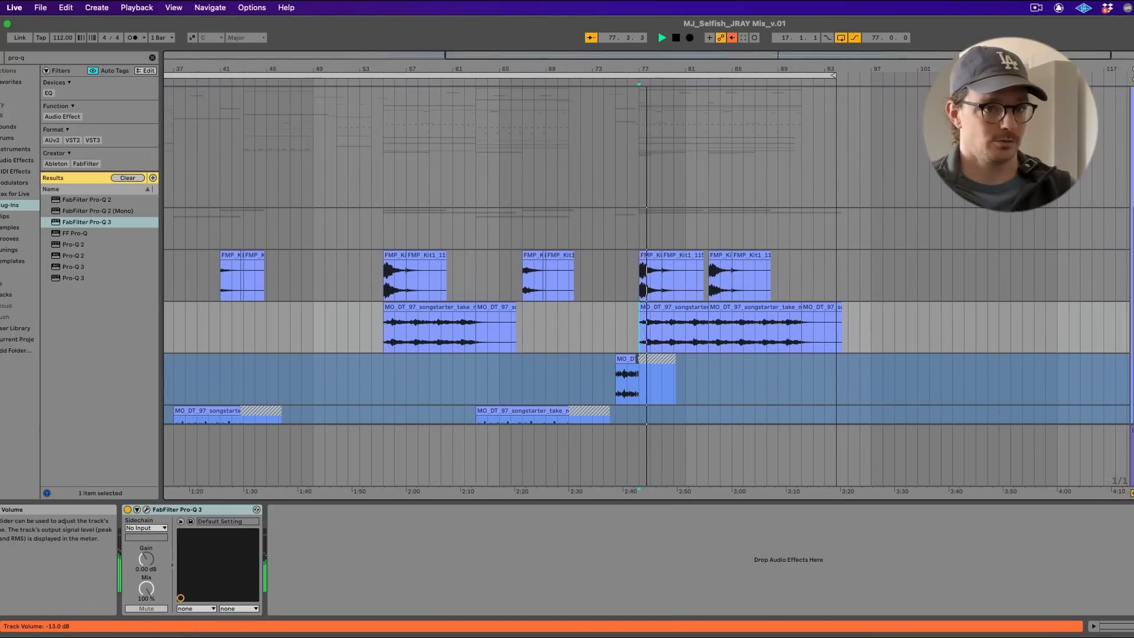
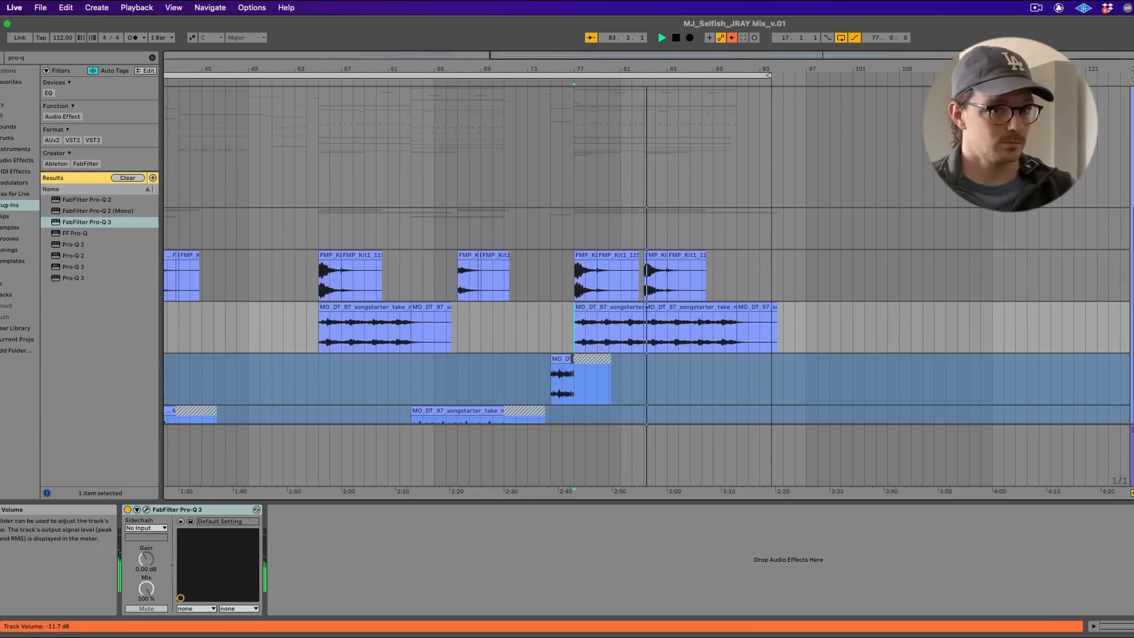
# - Examine the piano, guitar and synth tracks and the synths group's device chain while playing the section from bar 77
pyautogui.scroll(-10, 768, 321)
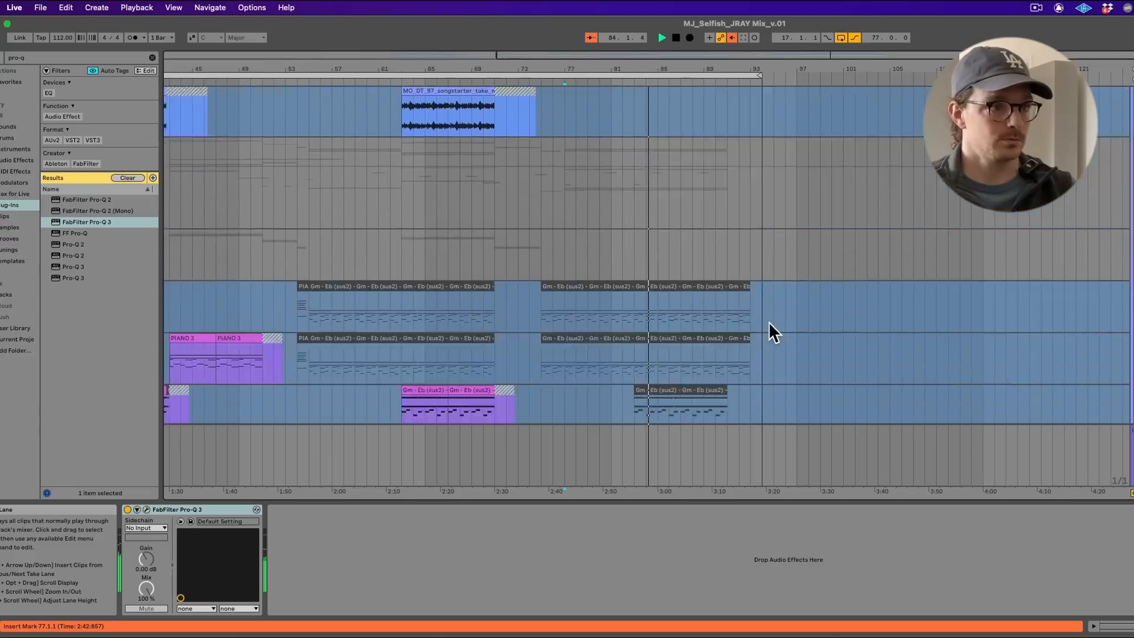
pyautogui.click(646, 286)
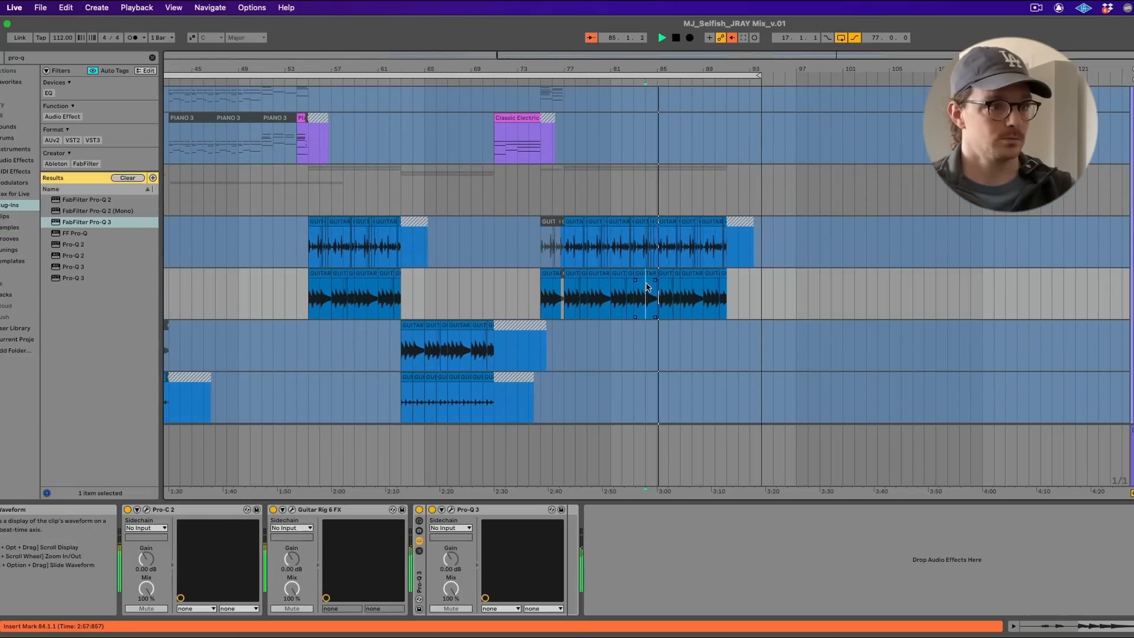
pyautogui.click(655, 235)
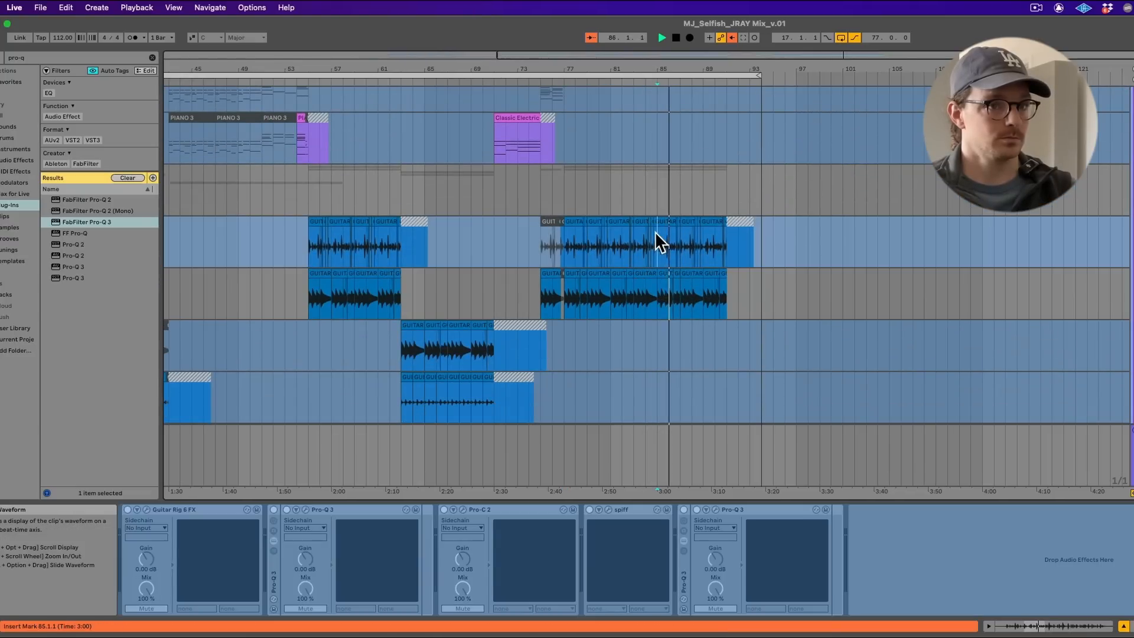
pyautogui.scroll(-2, 910, 269)
pyautogui.scroll(-15, 910, 269)
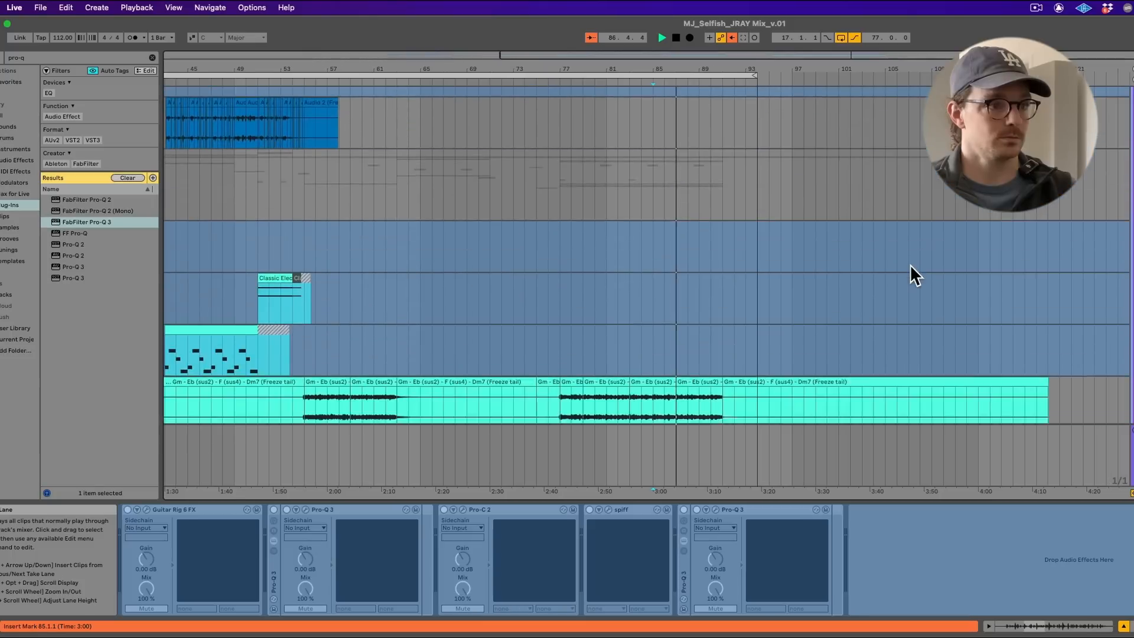
pyautogui.click(592, 228)
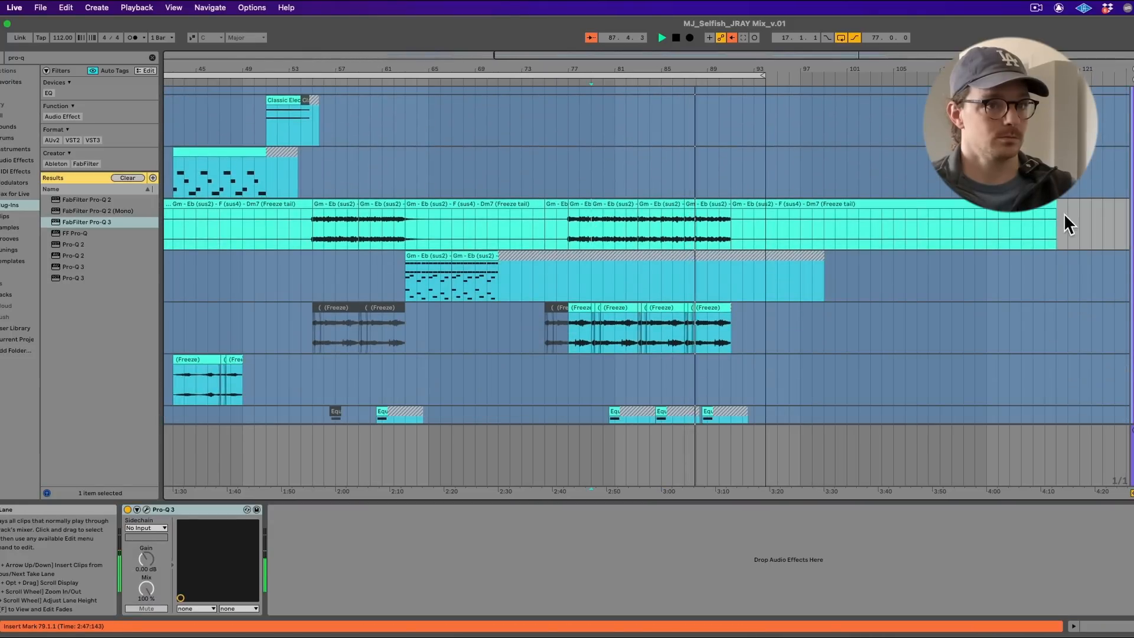
pyautogui.scroll(8, 1064, 214)
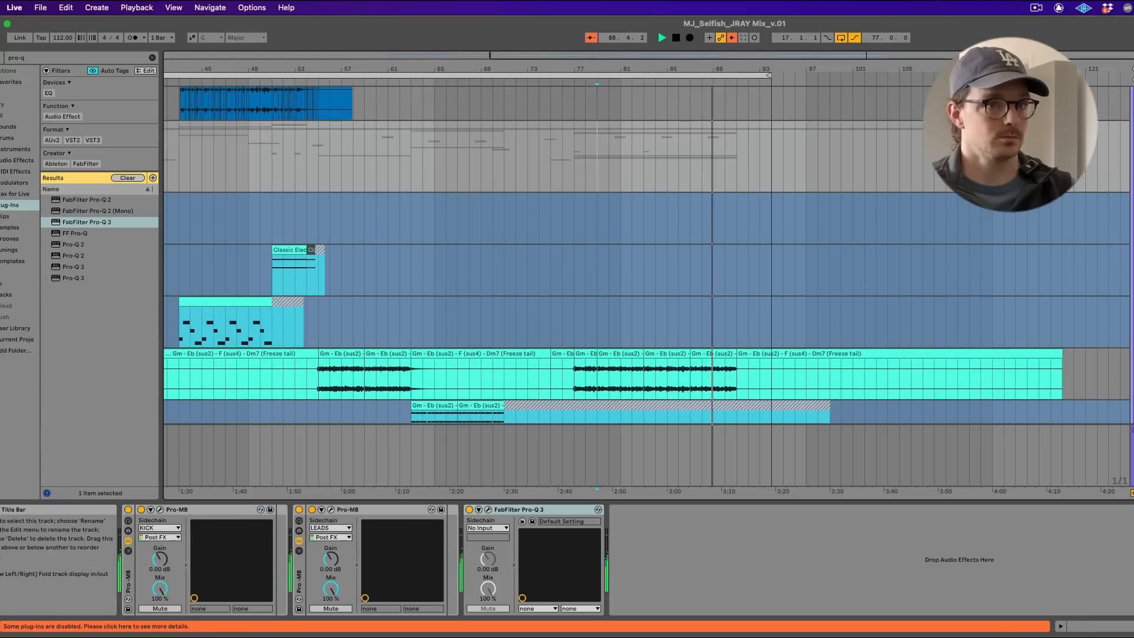
pyautogui.press('space')
pyautogui.press('space')
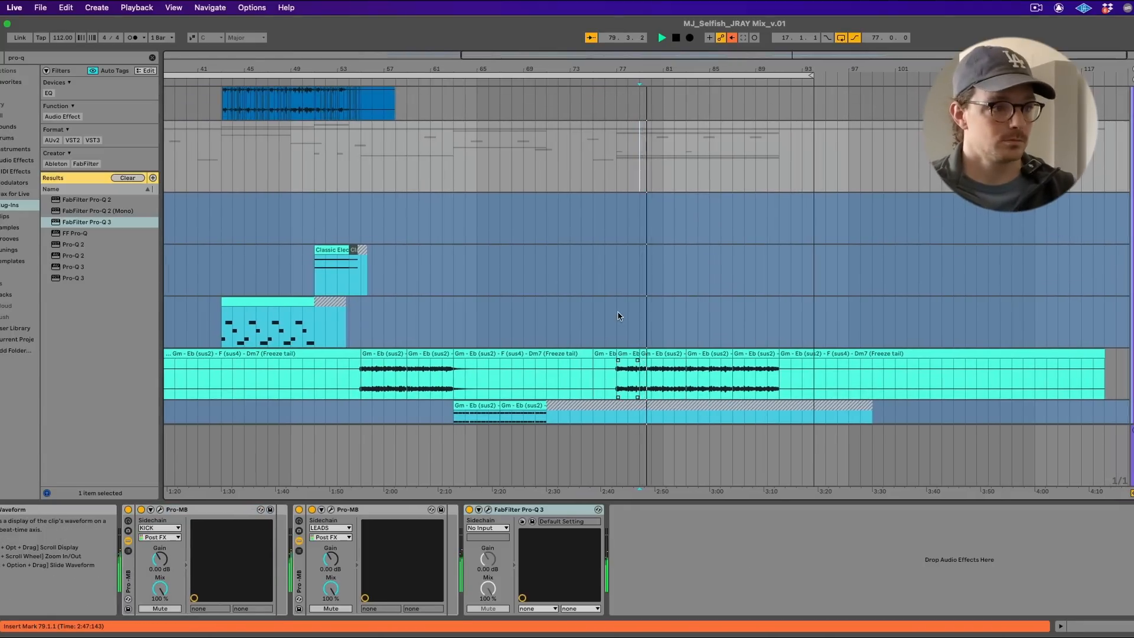
pyautogui.click(617, 315)
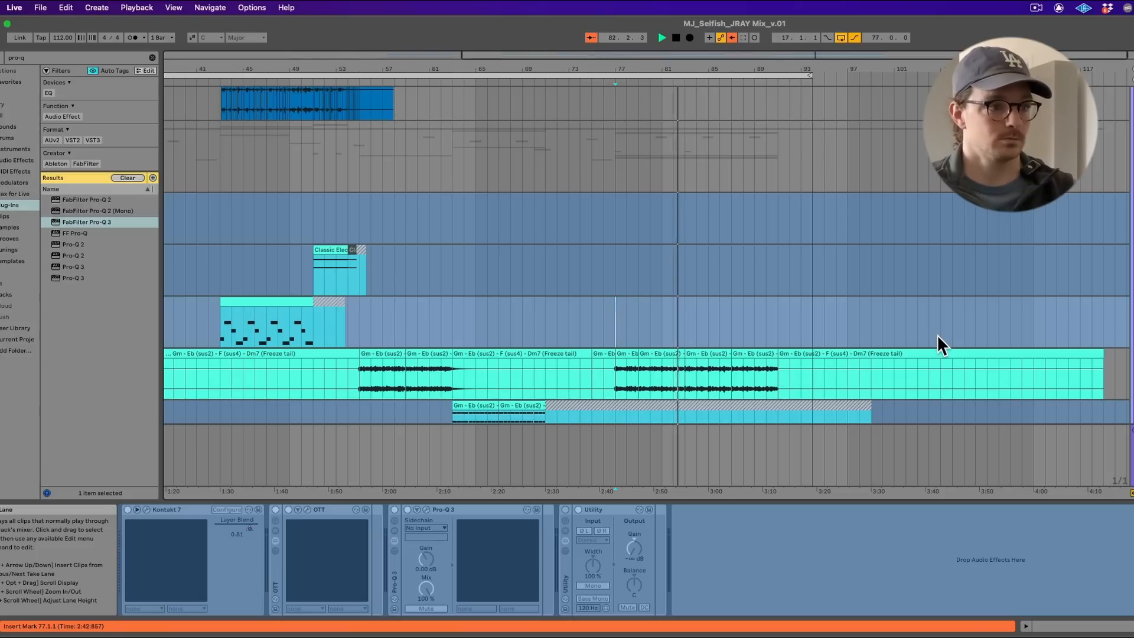
pyautogui.scroll(15, 937, 334)
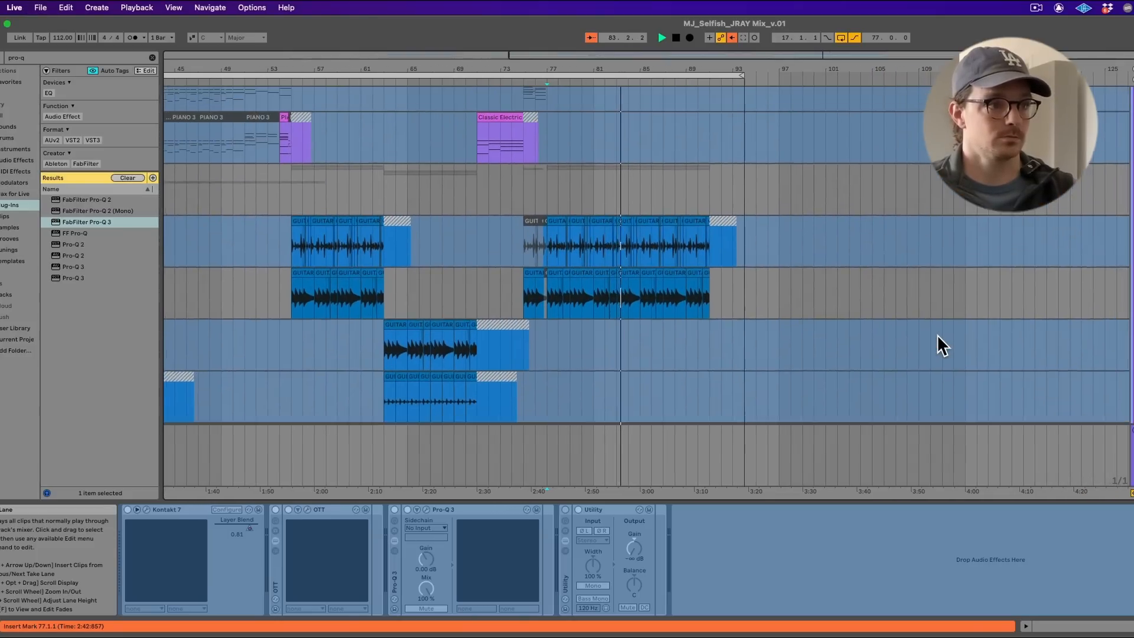
pyautogui.scroll(10, 937, 334)
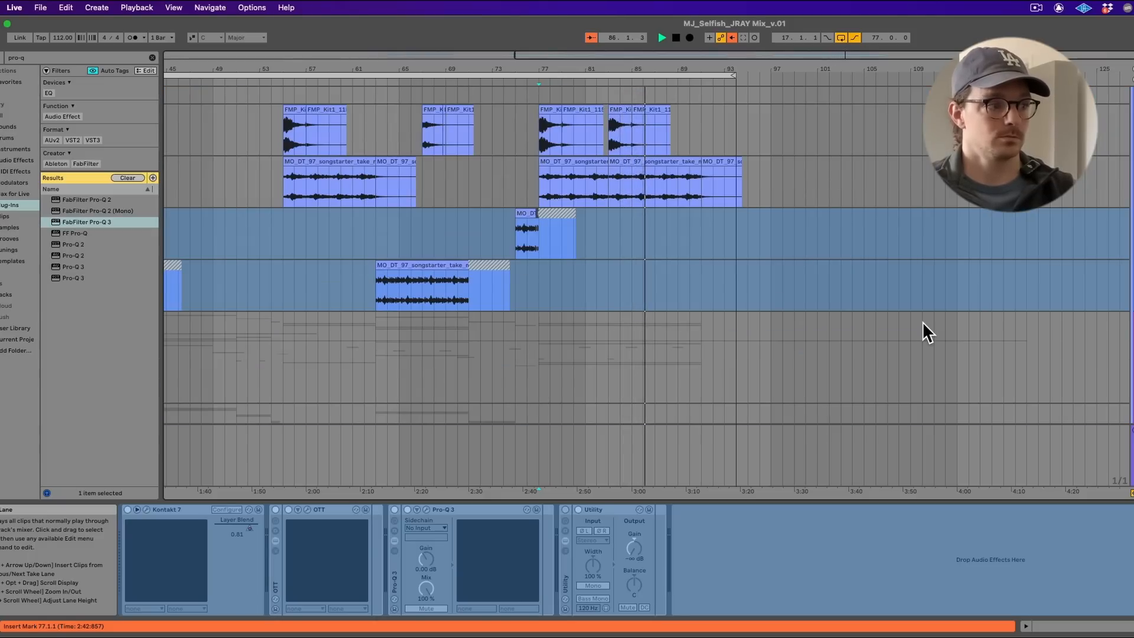
pyautogui.scroll(-15, 923, 321)
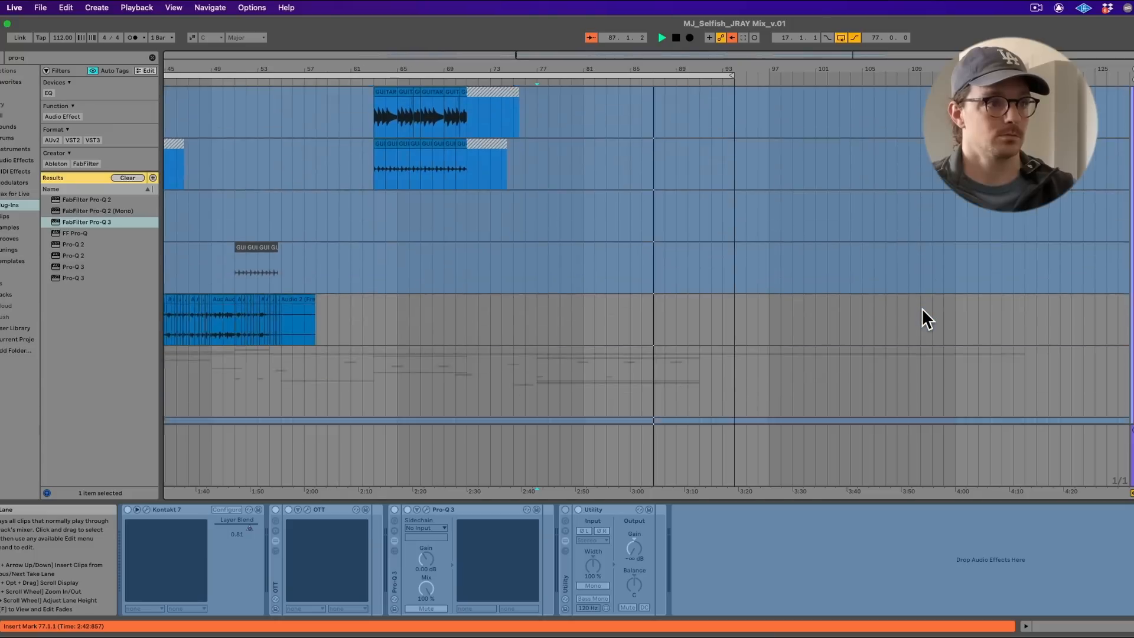
pyautogui.scroll(-2, 922, 319)
# - Play from 85.1.1 and deepen the 693.92 Hz bell cut in the synths group's FabFilter Pro-Q 3 to about -17 dB
pyautogui.click(626, 364)
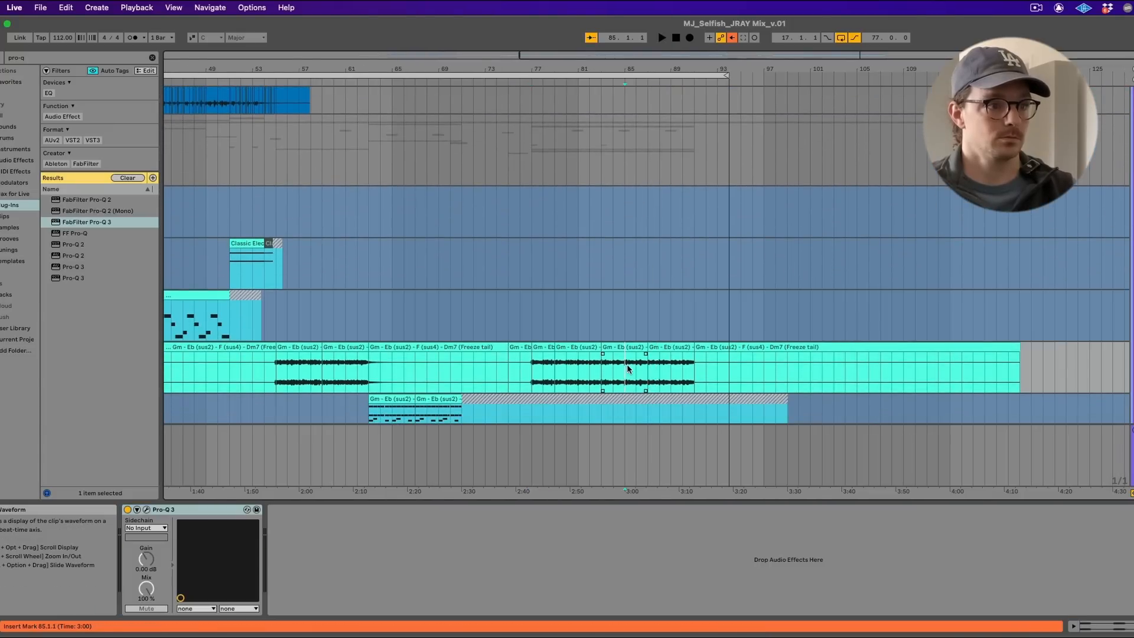
pyautogui.click(772, 374)
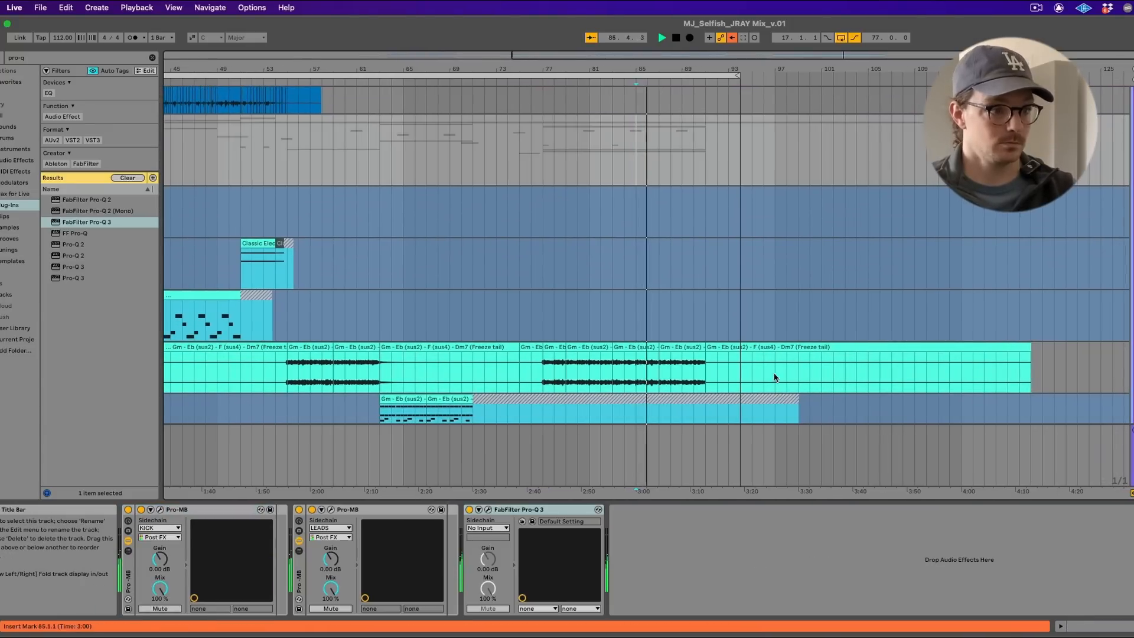
pyautogui.click(488, 509)
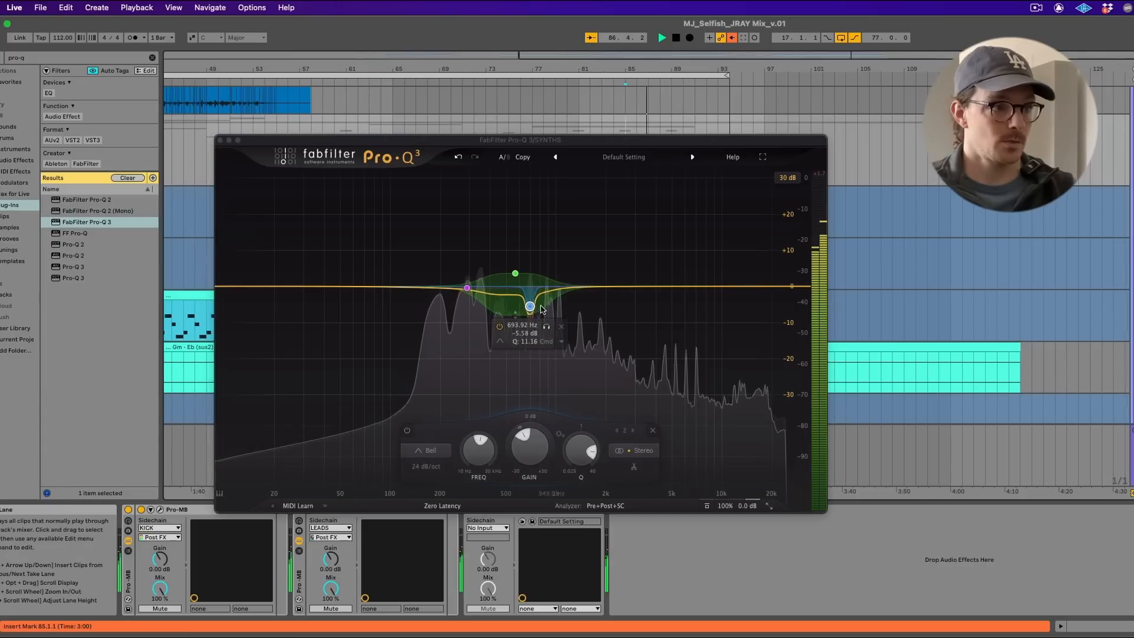
pyautogui.moveTo(530, 276); pyautogui.dragTo(536, 350)
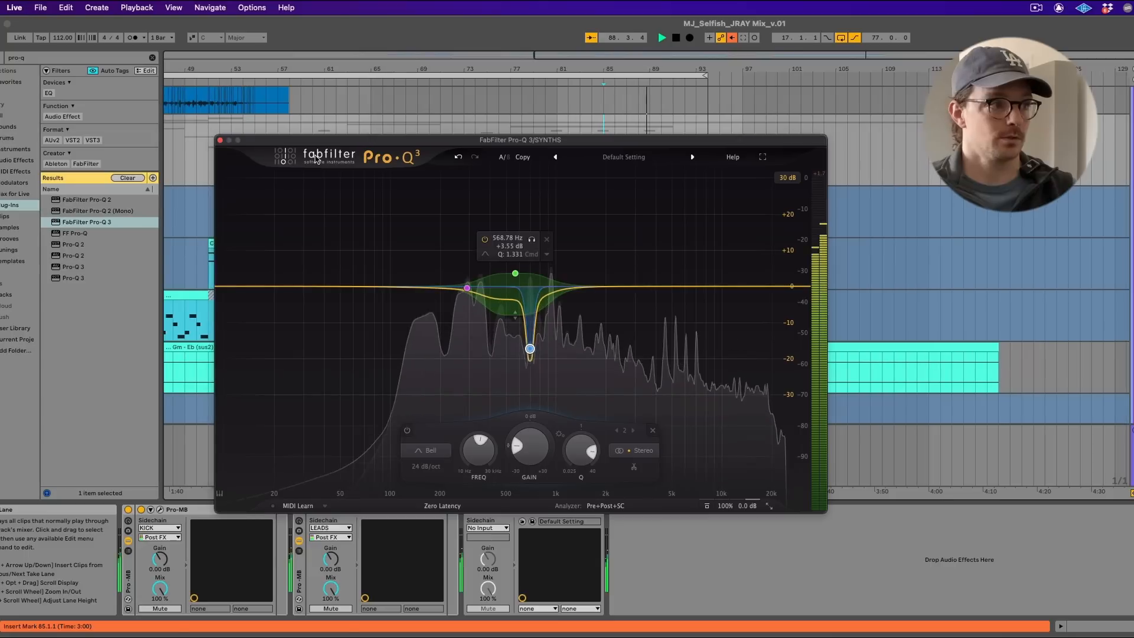
# - Compare the mix against the Selfish reference in MetricAB on the Main track while playing the section from 85.1.1
pyautogui.click(219, 141)
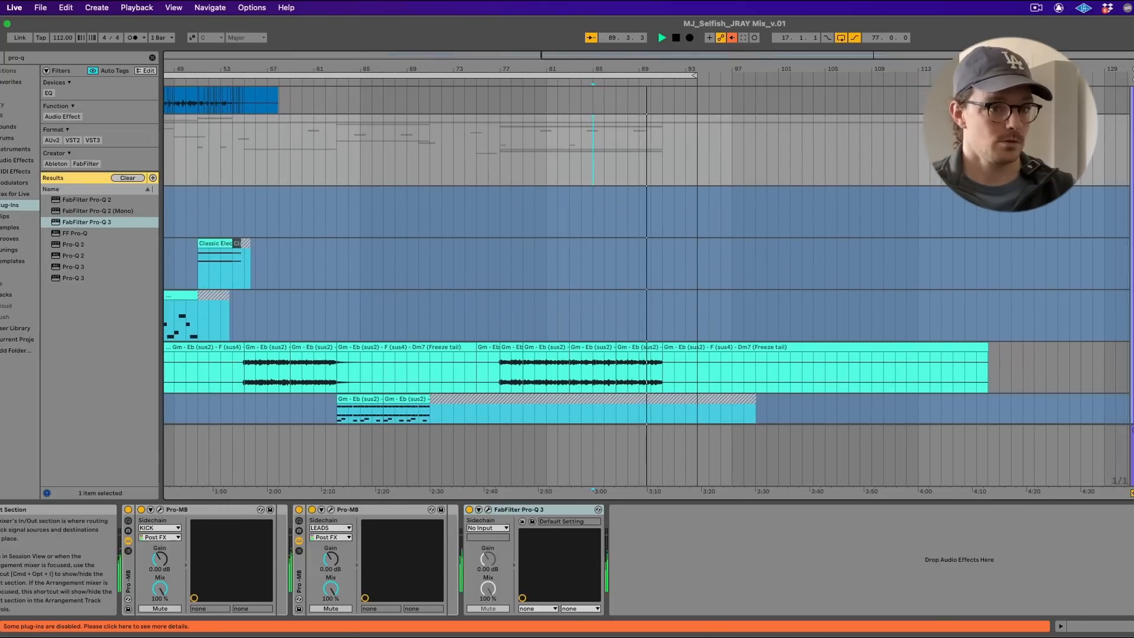
pyautogui.click(1133, 509)
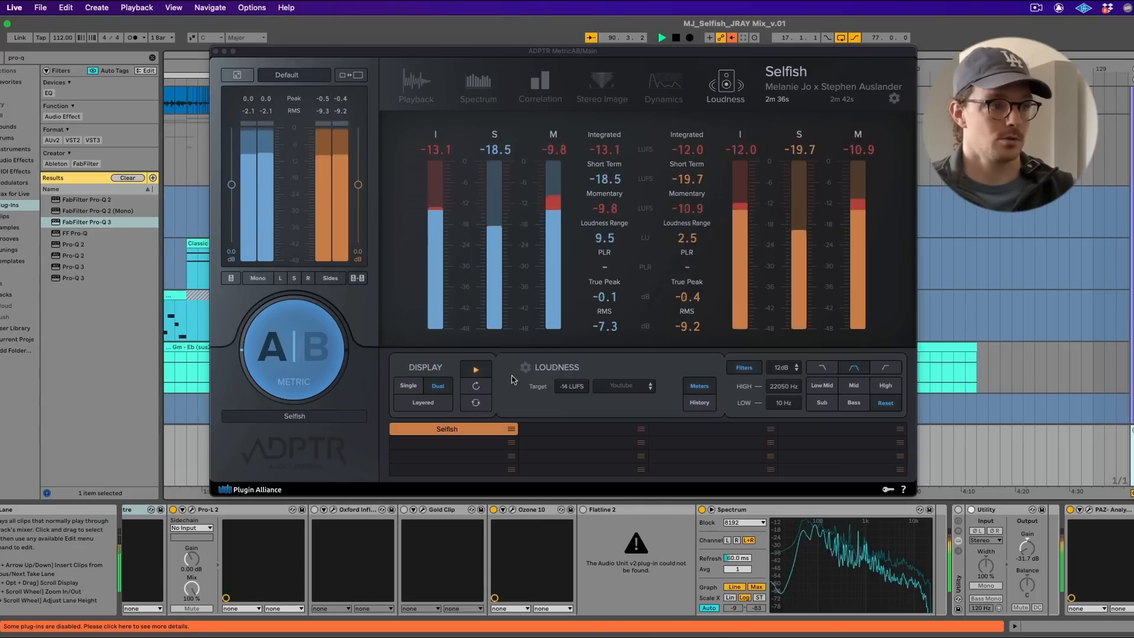
pyautogui.click(323, 333)
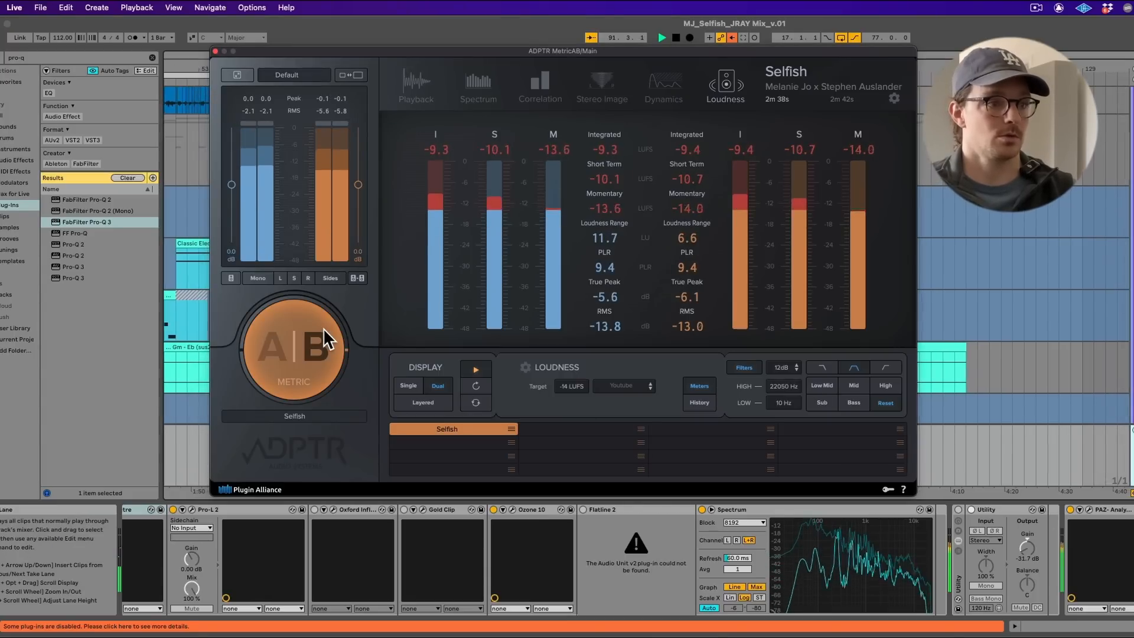
pyautogui.press('space')
pyautogui.press('space')
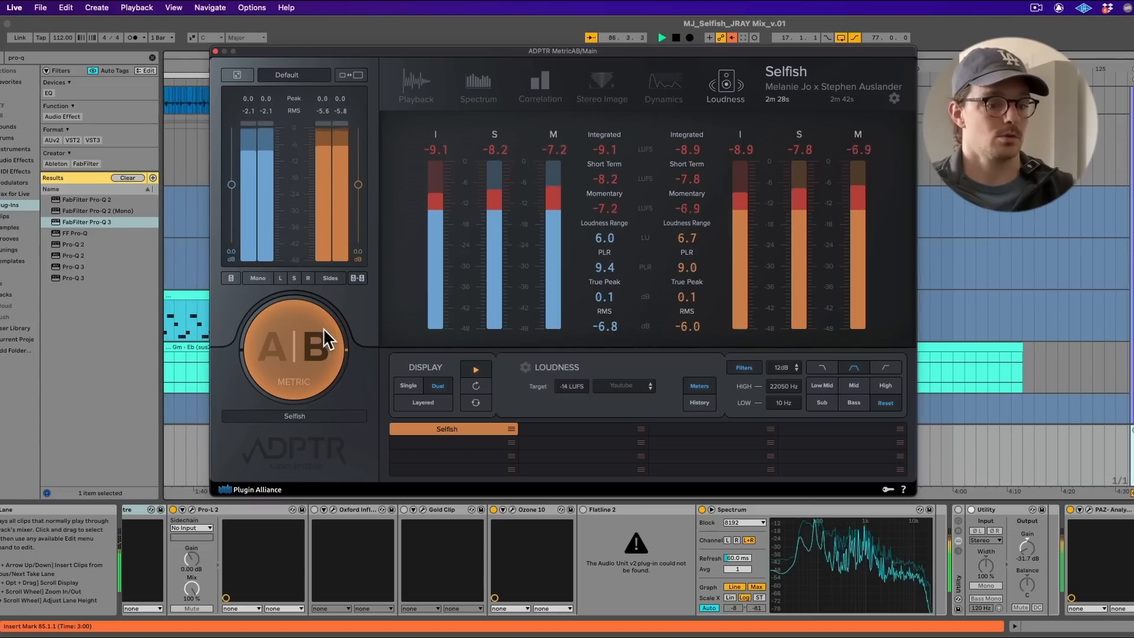
pyautogui.click(323, 329)
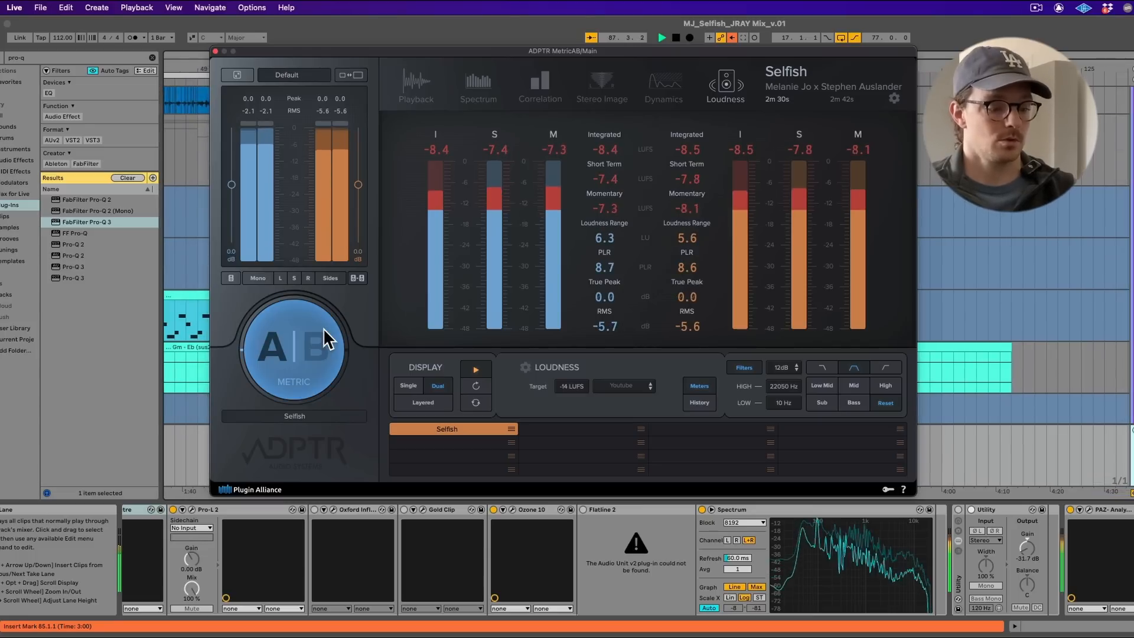
pyautogui.click(324, 329)
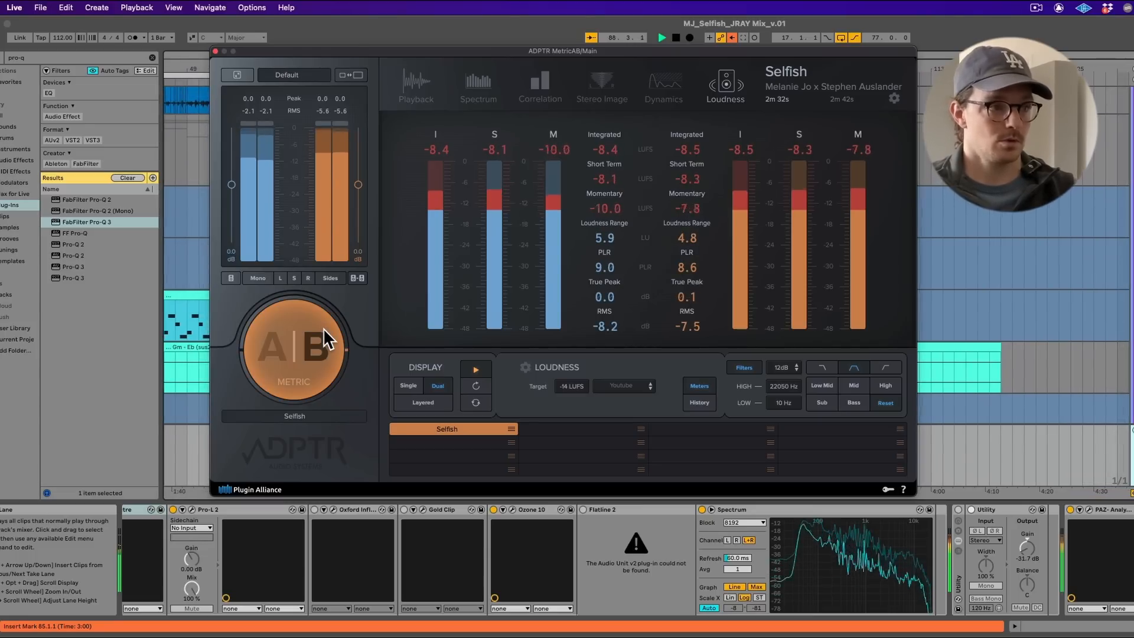
pyautogui.click(324, 328)
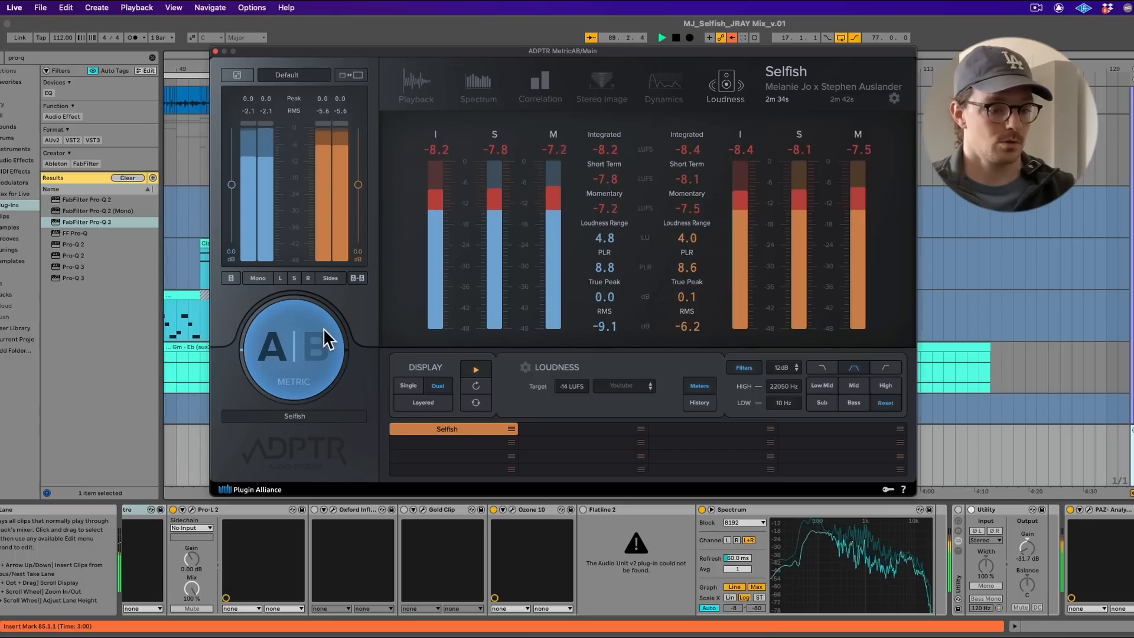
pyautogui.click(323, 328)
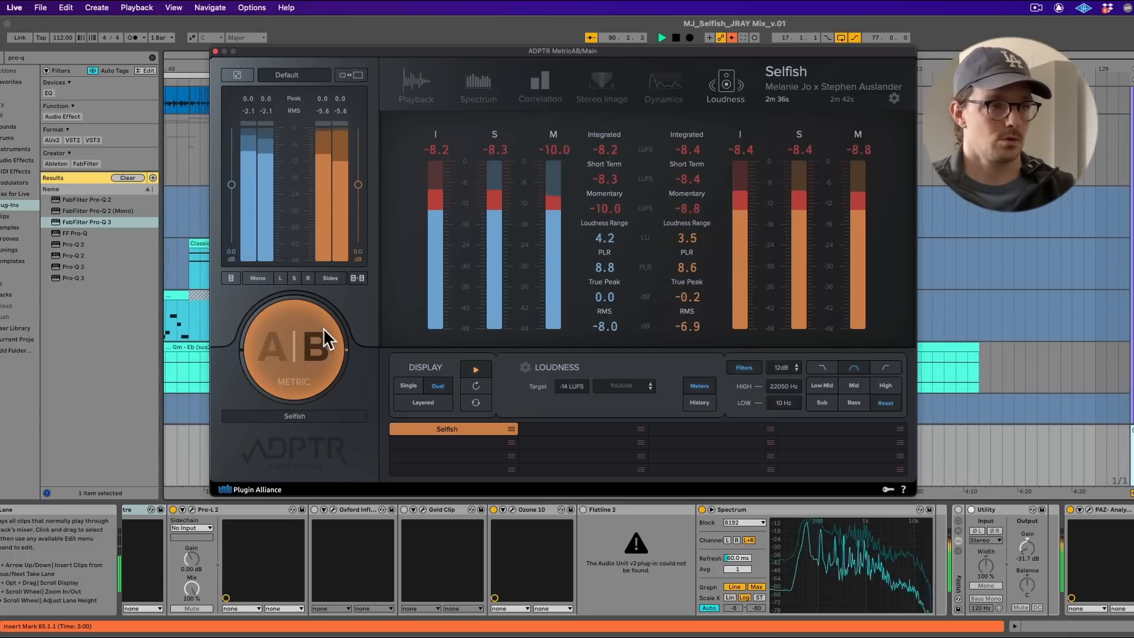
# - Stop playback, clear the MetricAB window away, set the insert mark at 77.1.1 and save the set
pyautogui.moveTo(261, 53); pyautogui.dragTo(259, 53)
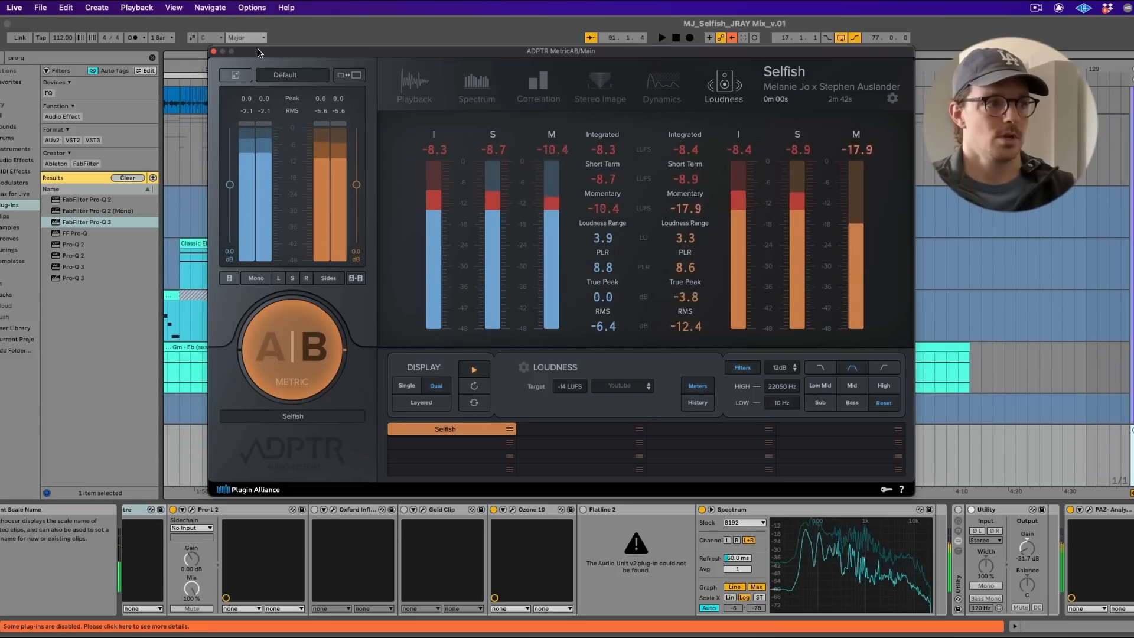
pyautogui.press('space')
pyautogui.moveTo(757, 49); pyautogui.dragTo(1031, 357)
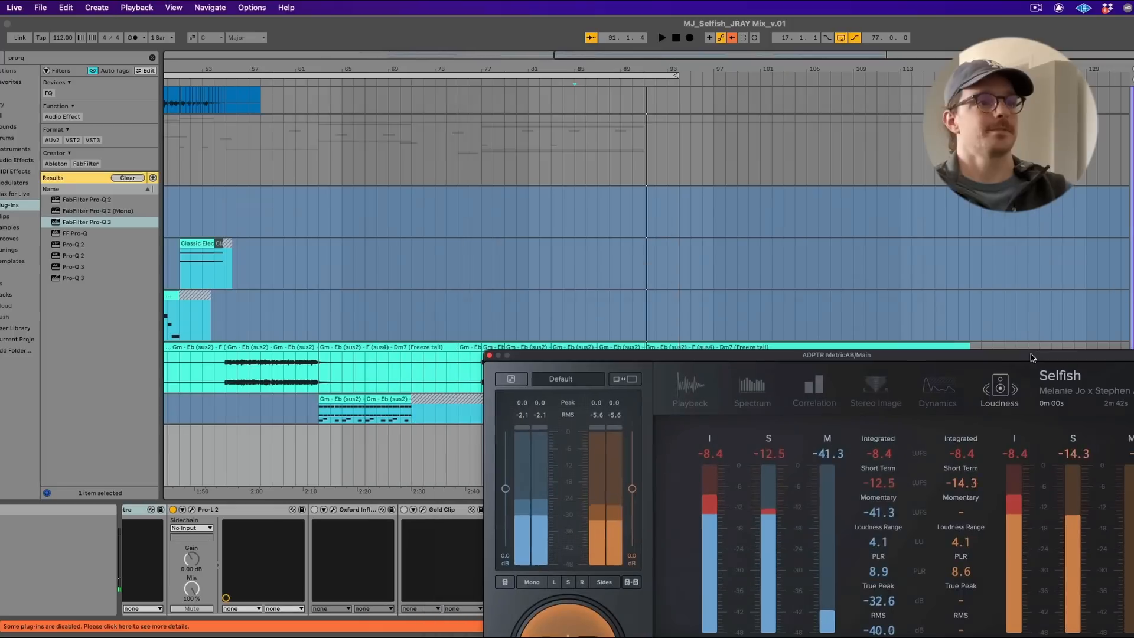
pyautogui.click(348, 166)
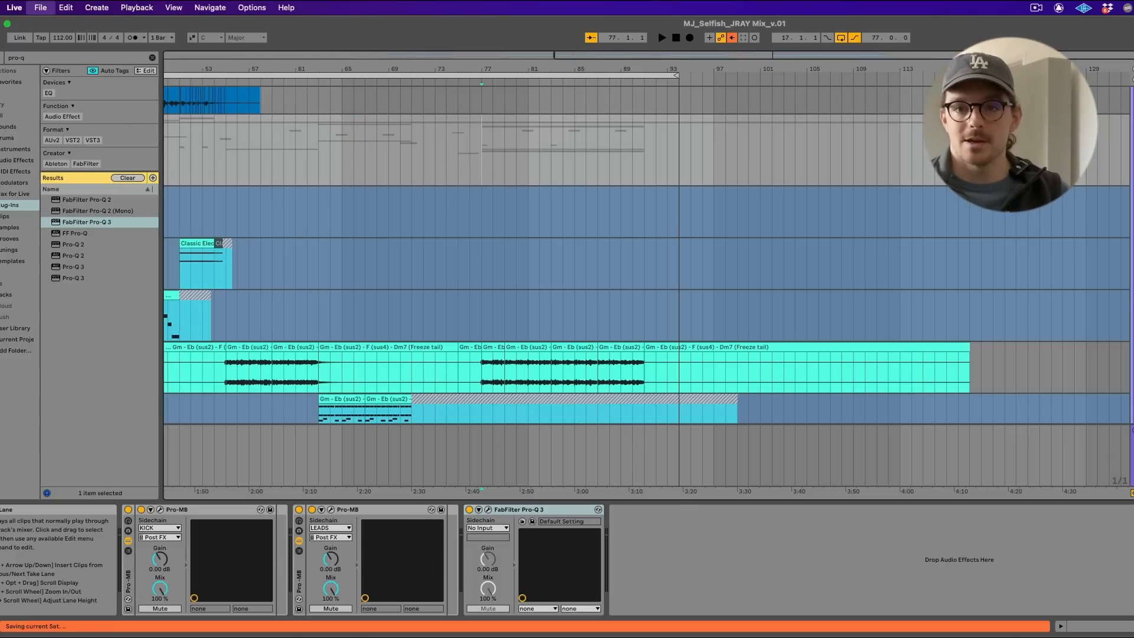
# - Play from 77.1.1, switch between the mix and the Selfish reference in MetricAB to compare them, and close the plug-in window
pyautogui.click(1132, 430)
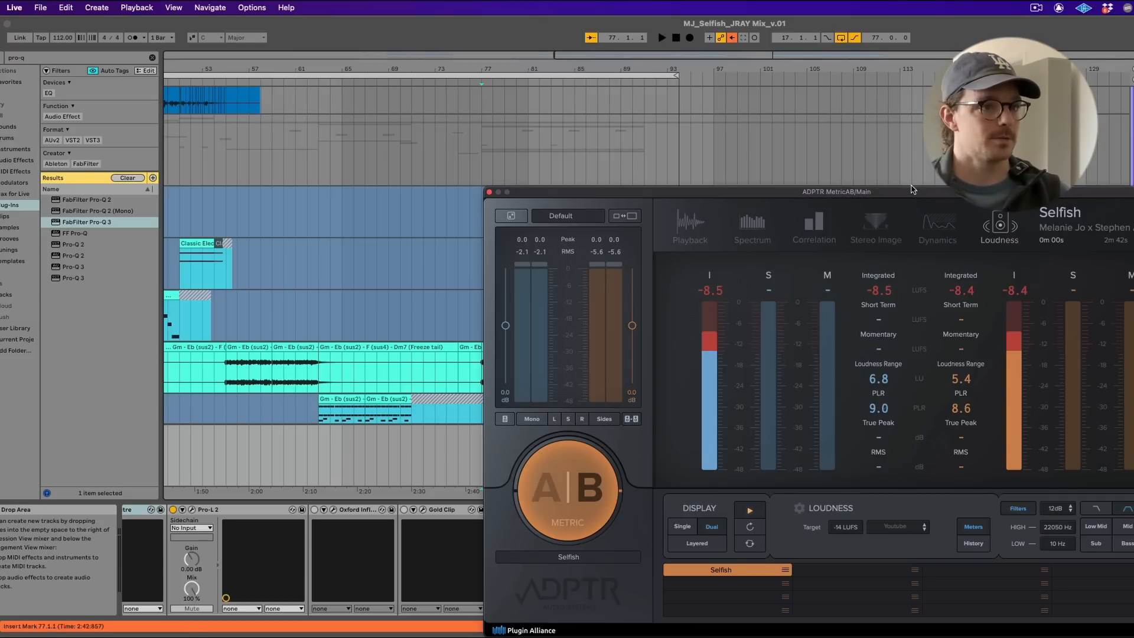
pyautogui.moveTo(919, 205); pyautogui.dragTo(738, 91)
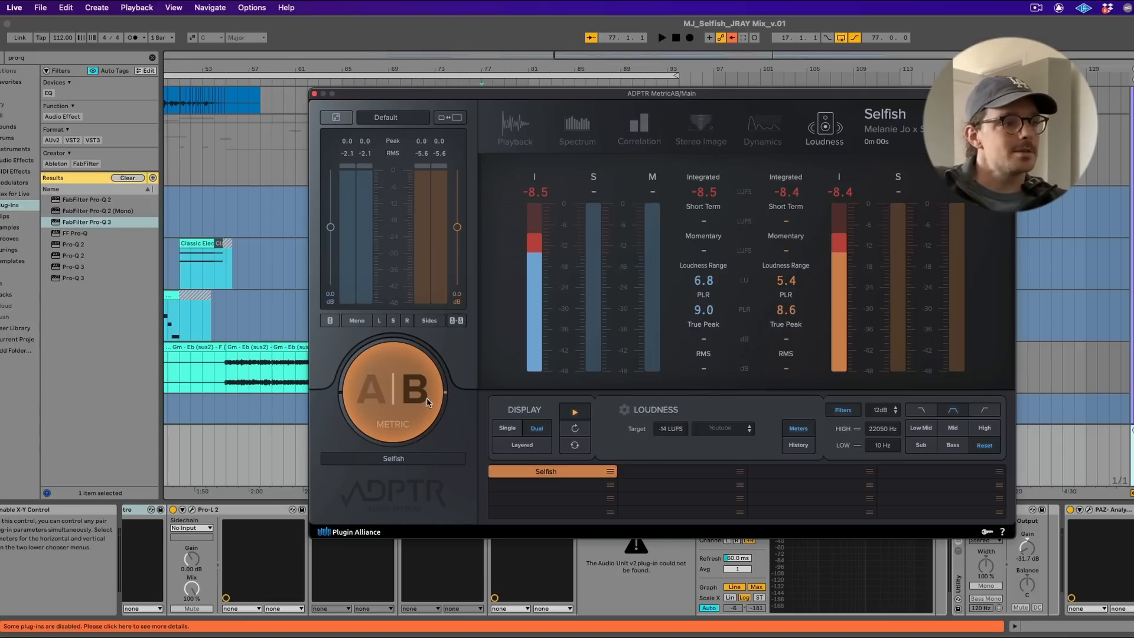
pyautogui.press('space')
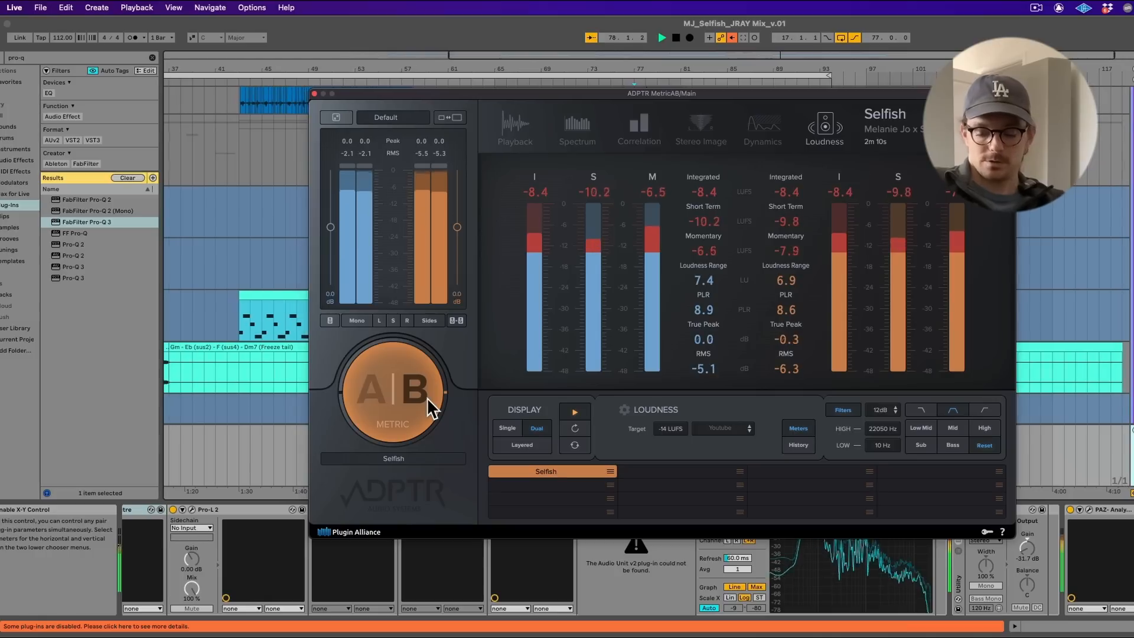
pyautogui.press('XF86AudioRaiseVolume')
pyautogui.click(426, 397)
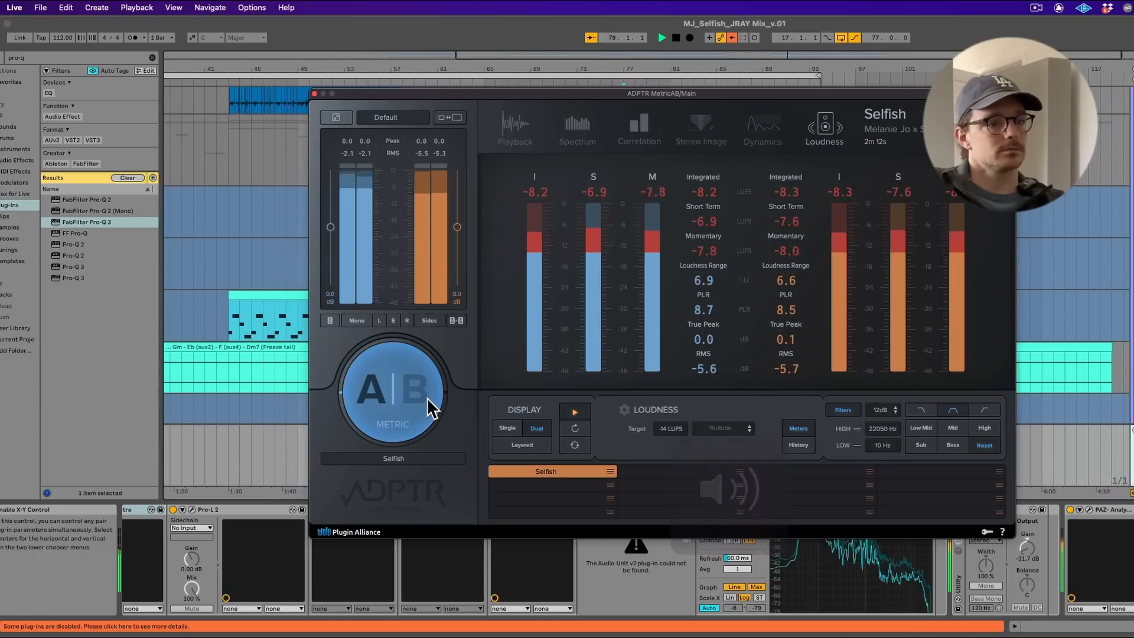
pyautogui.press('Tab')
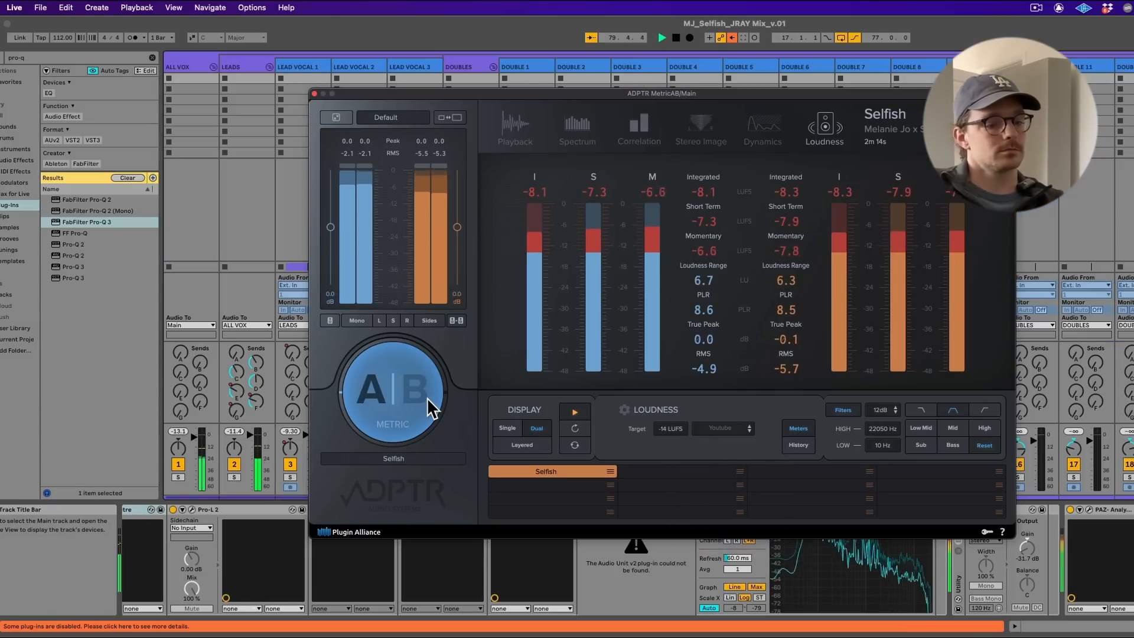
pyautogui.click(426, 397)
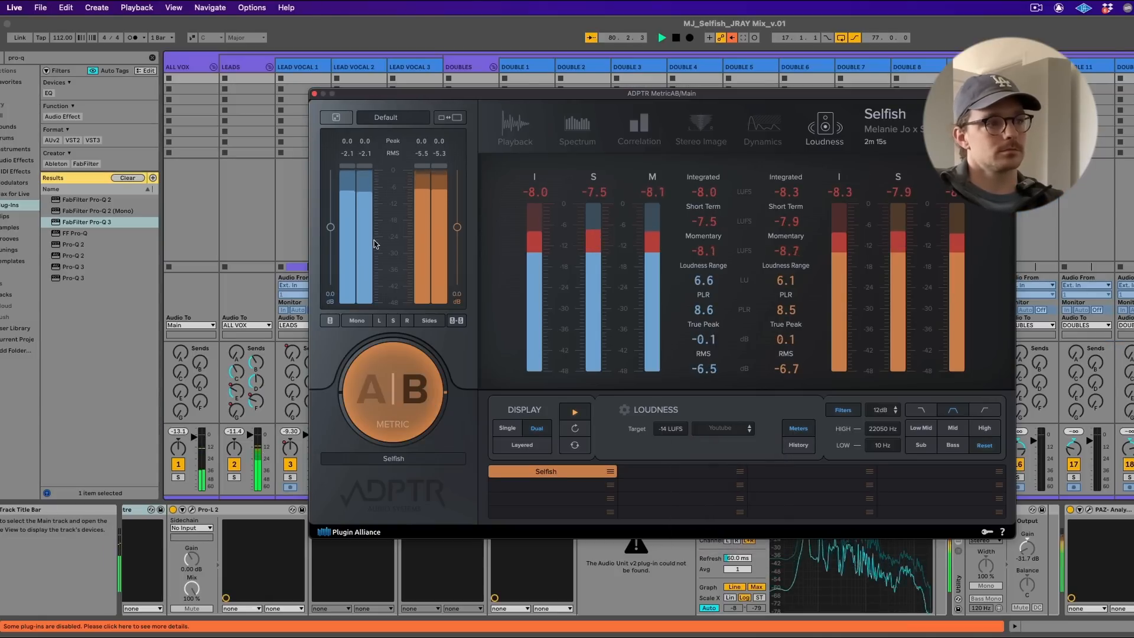
pyautogui.click(314, 94)
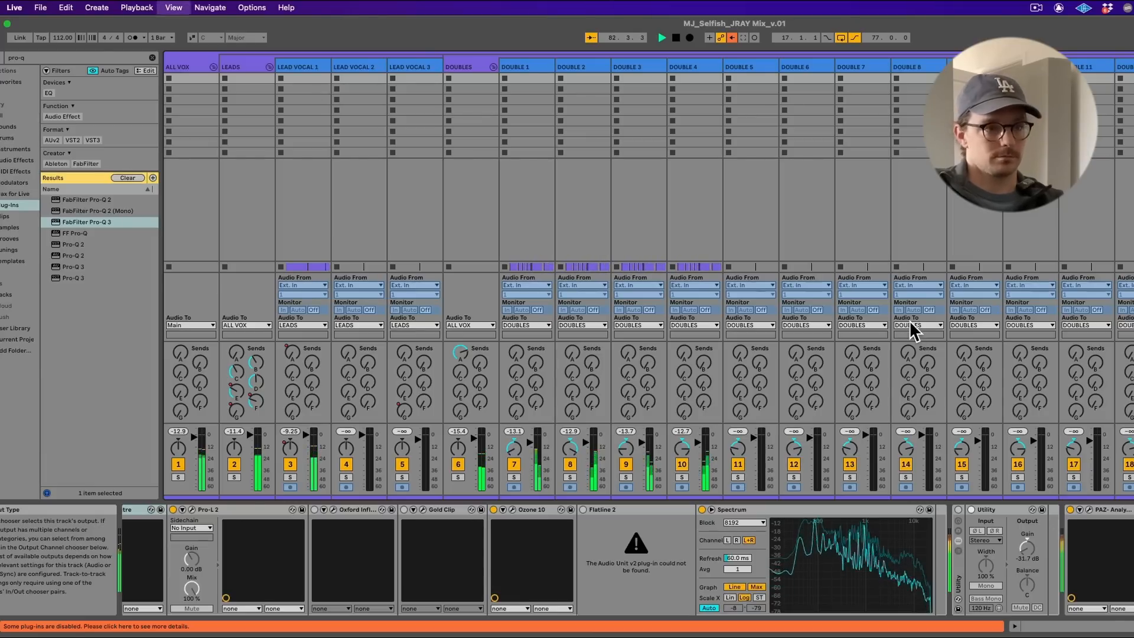
# - Locate the main snare track in the arrangement, select it at bar 77, and open the Pro-Q 3 just before its SplitEQ
pyautogui.press('Tab')
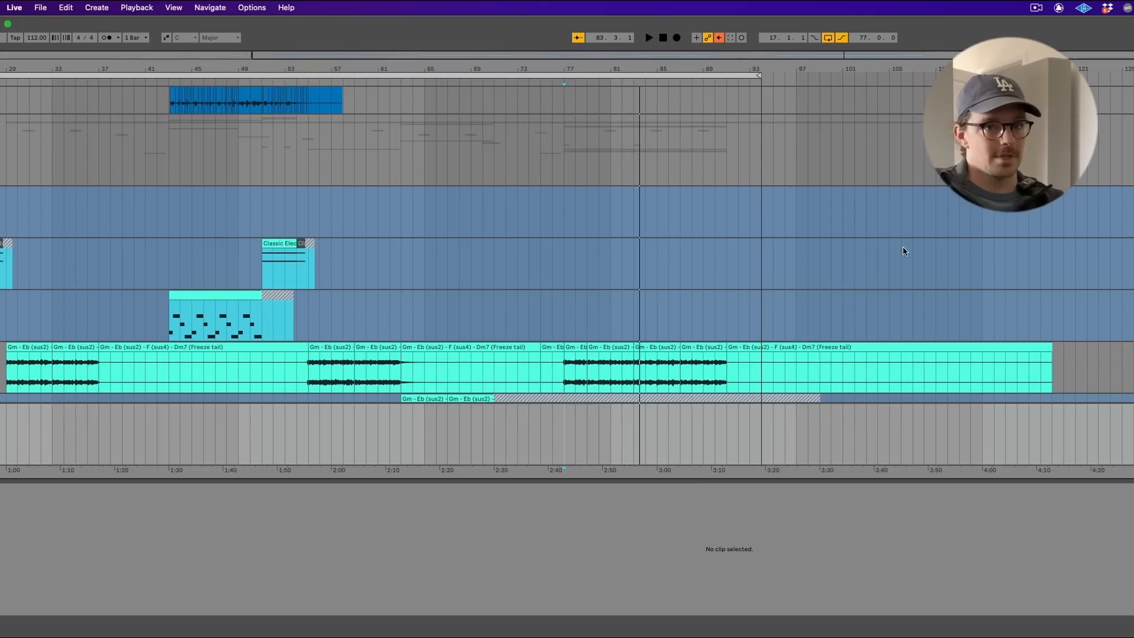
pyautogui.scroll(-15, 904, 236)
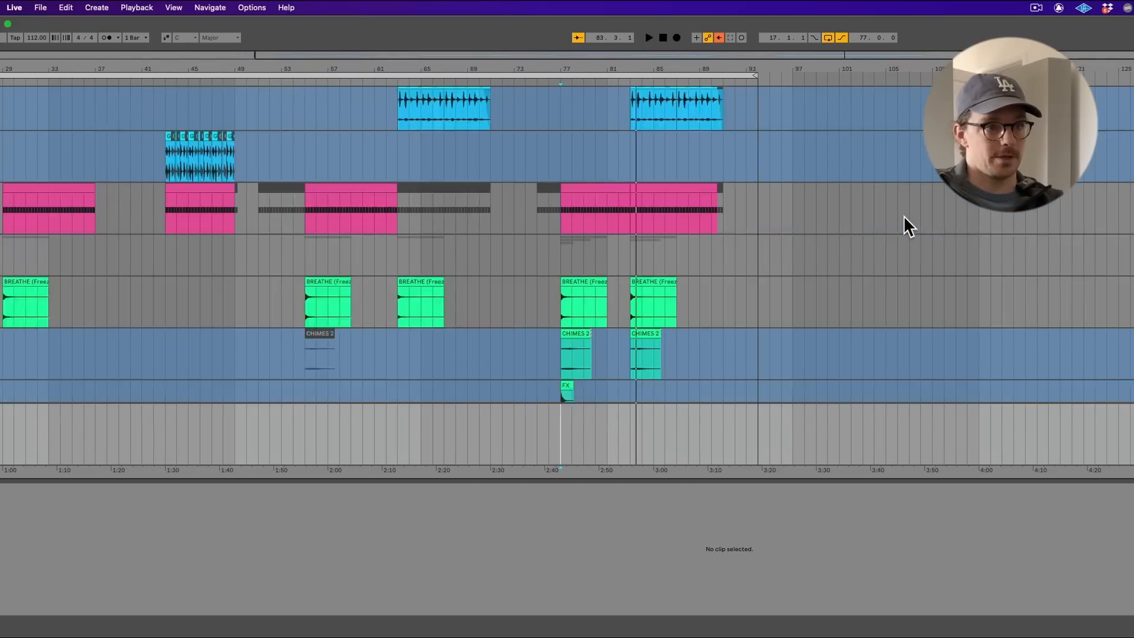
pyautogui.scroll(-10, 904, 216)
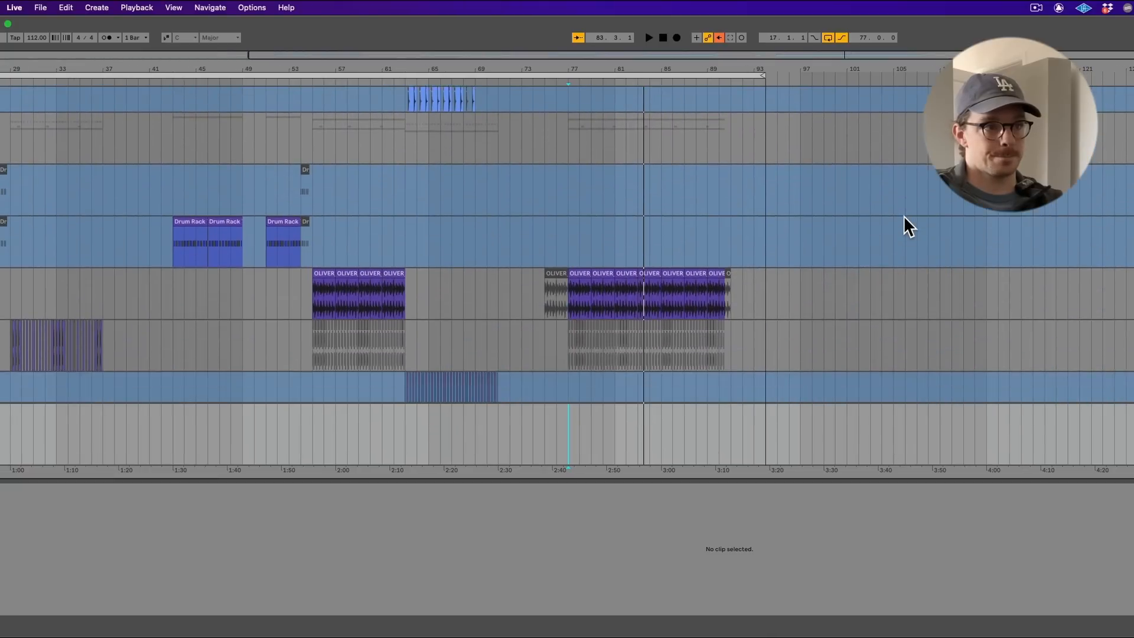
pyautogui.scroll(-12, 904, 216)
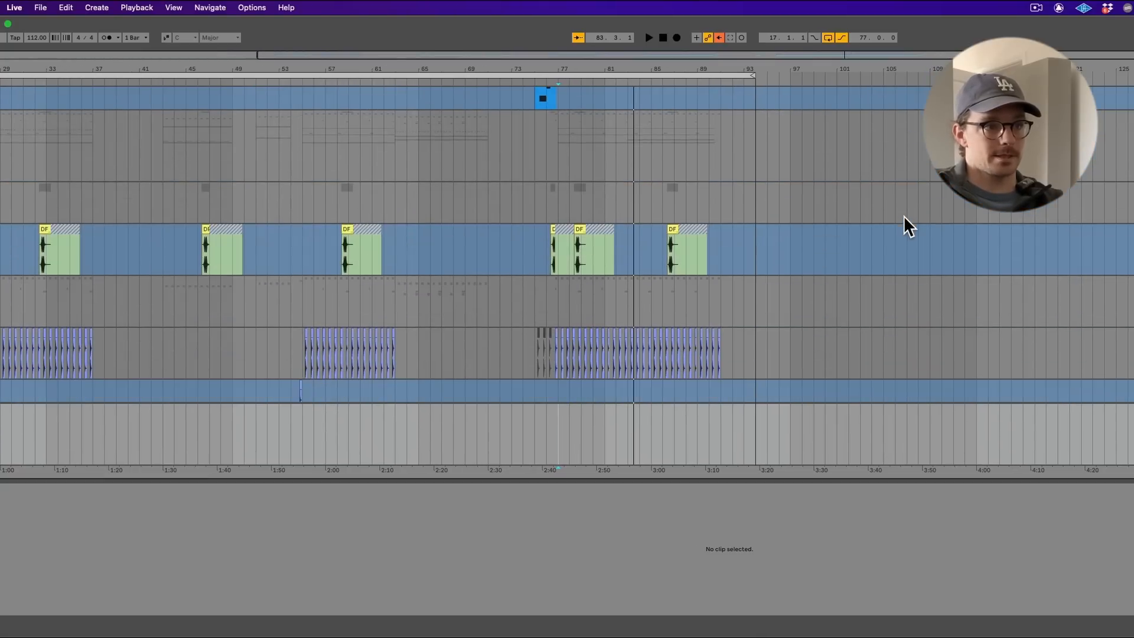
pyautogui.scroll(-4, 904, 216)
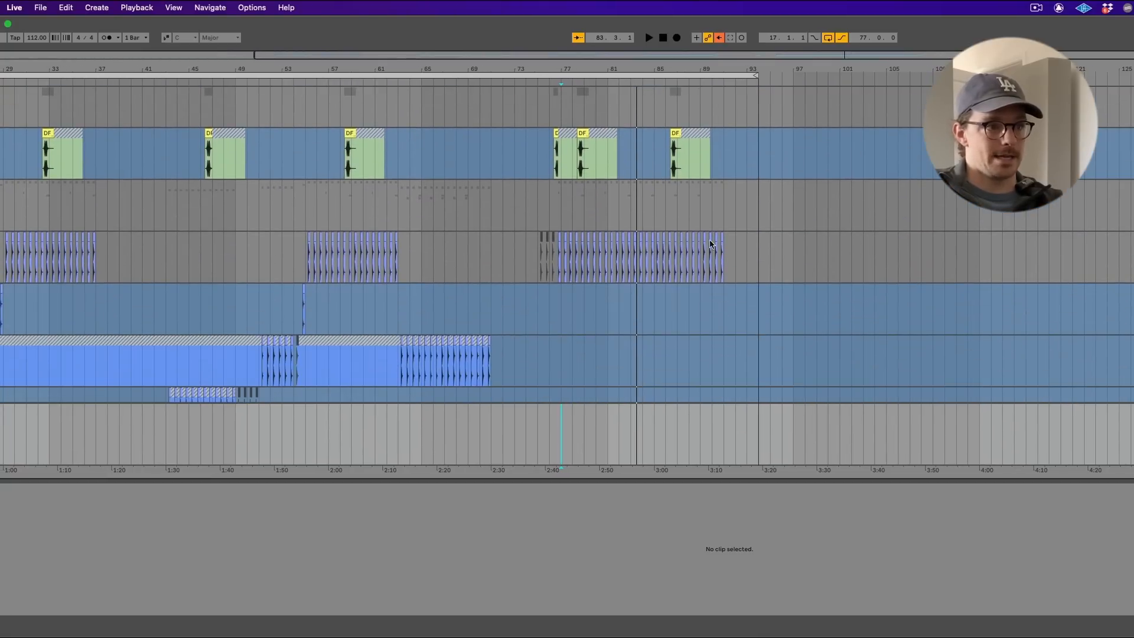
pyautogui.click(557, 255)
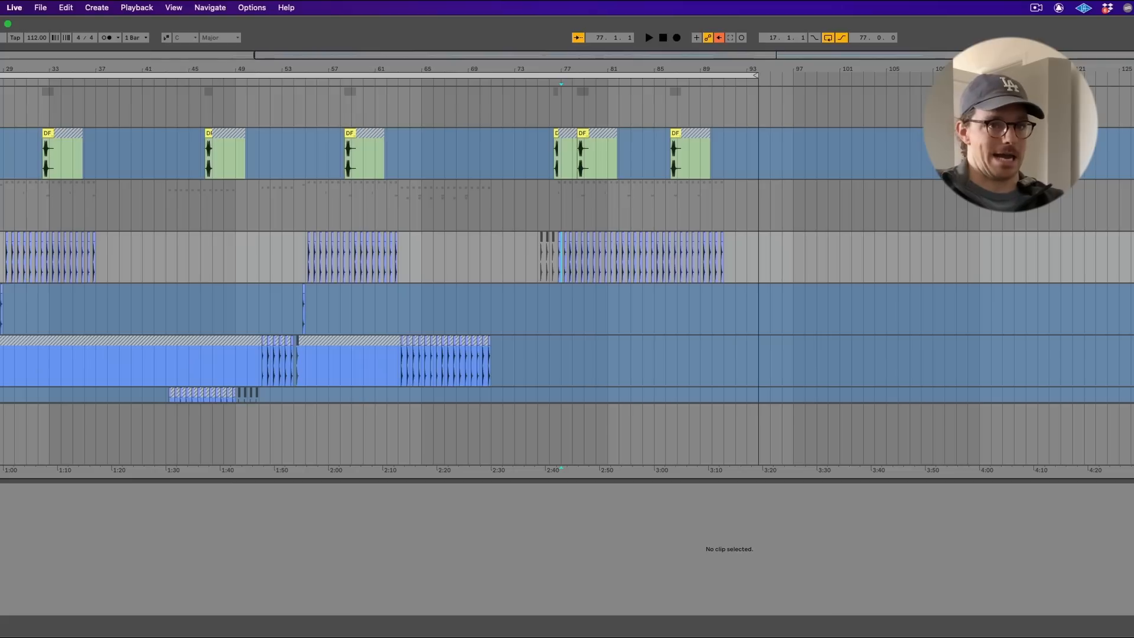
pyautogui.hotkey('shift', 'Tab')
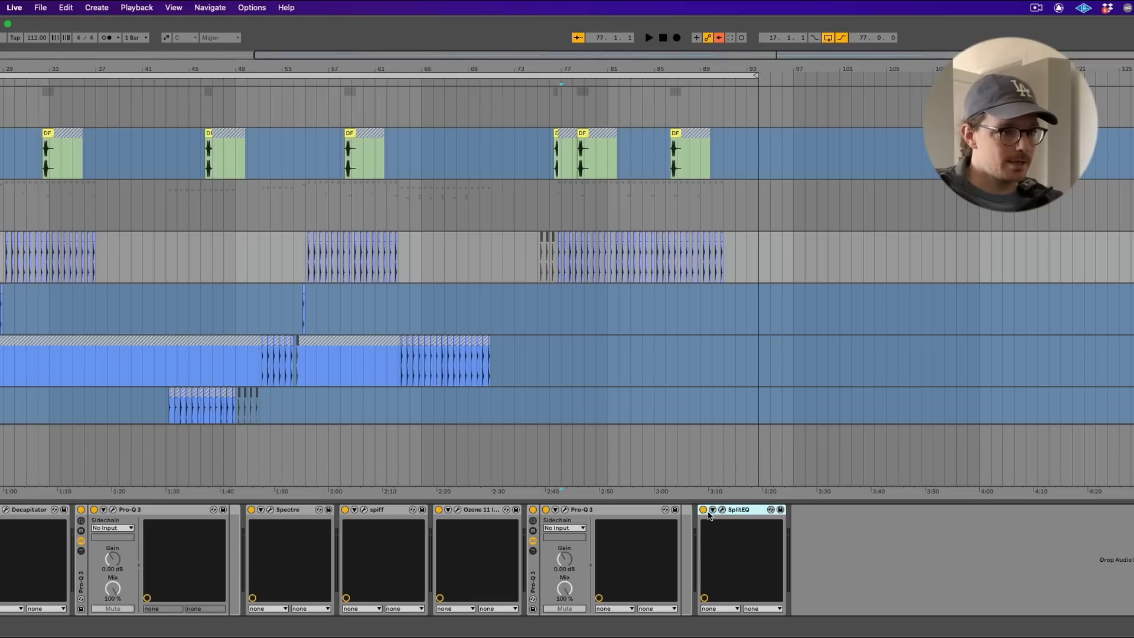
pyautogui.click(565, 511)
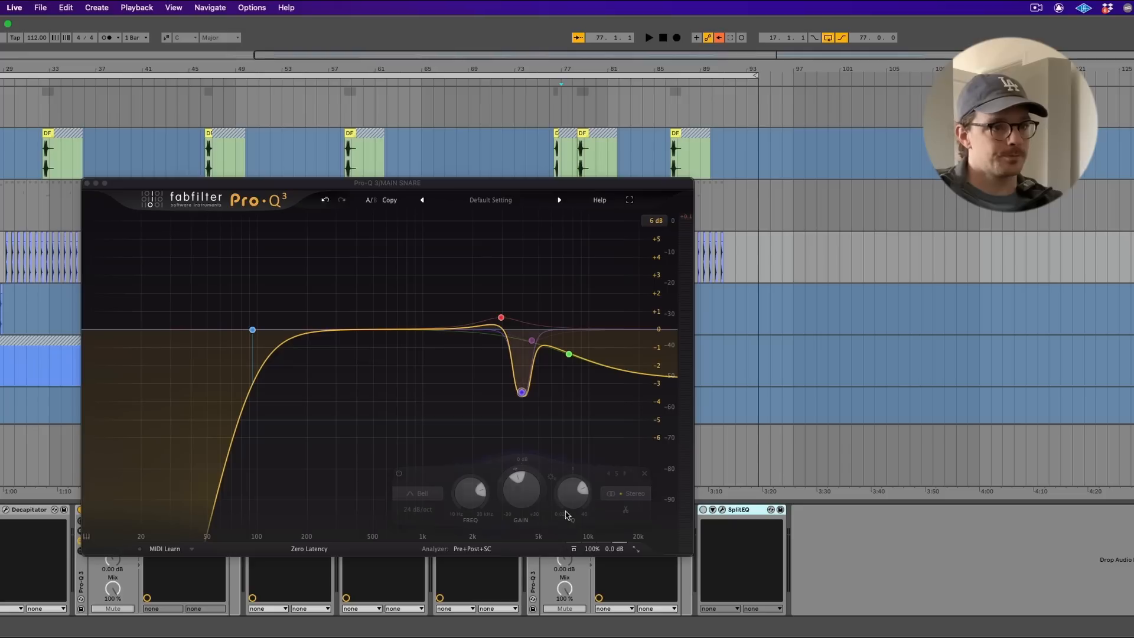
# - Play from 77.1.1, flatten the 3949.7 Hz bell cut in the main snare's Pro-Q 3 to about 0 dB, and close the plug-in
pyautogui.press('space')
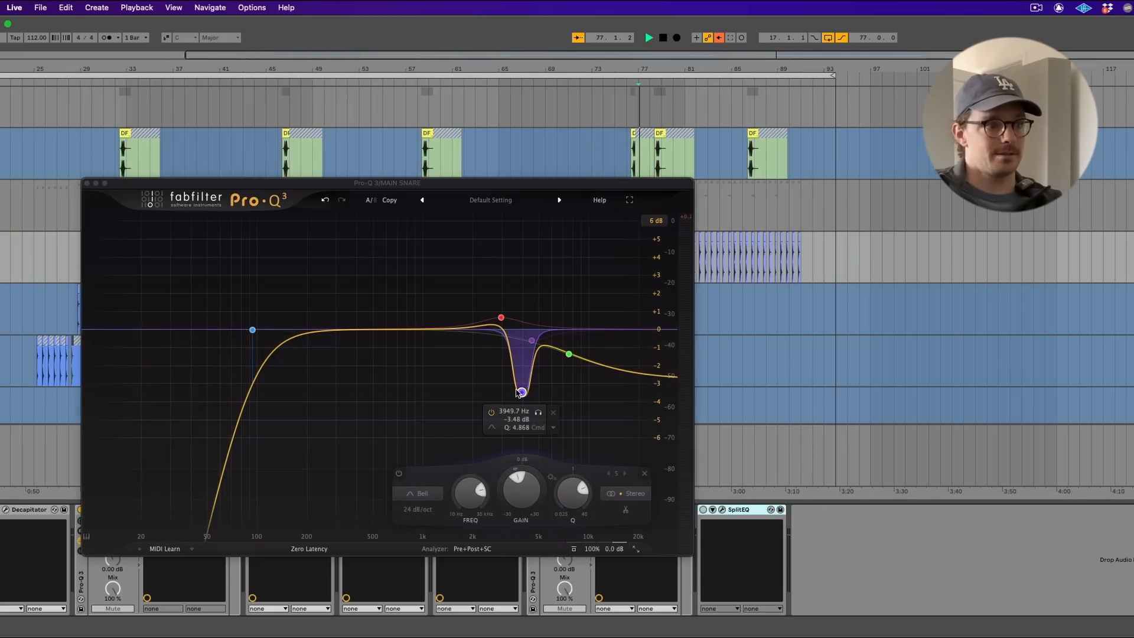
pyautogui.moveTo(522, 392); pyautogui.dragTo(522, 324)
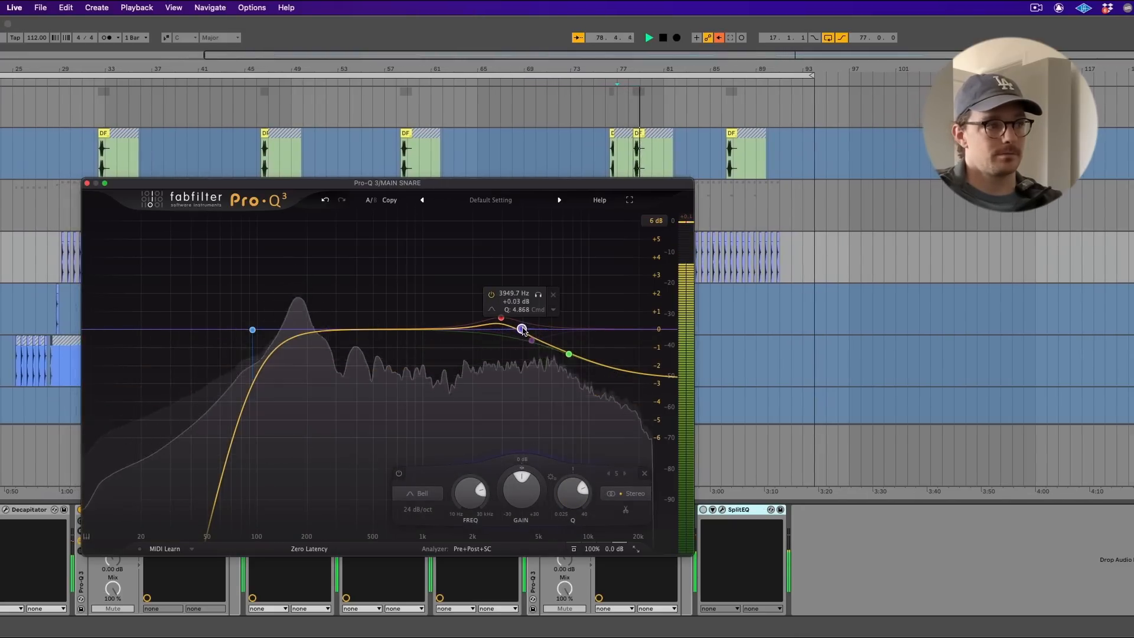
pyautogui.moveTo(522, 326)
pyautogui.mouseDown()
pyautogui.moveTo(522, 277)
pyautogui.moveTo(522, 349)
pyautogui.moveTo(521, 330)
pyautogui.mouseUp()
pyautogui.click(86, 184)
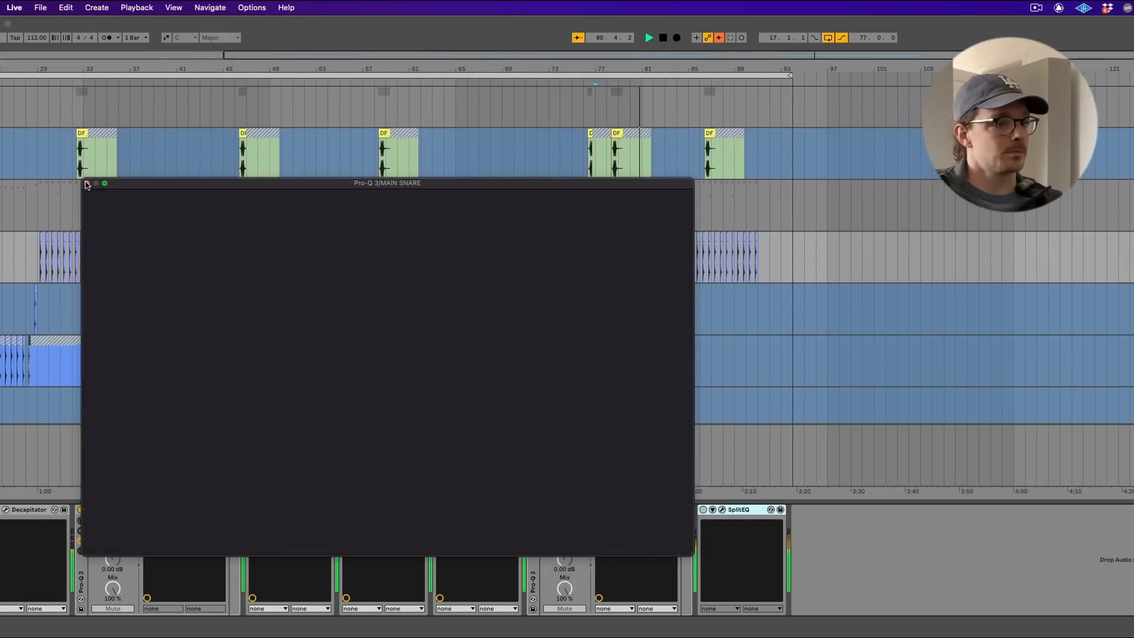
# - Open the main snare's SplitEQ and set its transient and tonal output gains to 0.0 dB
pyautogui.click(722, 509)
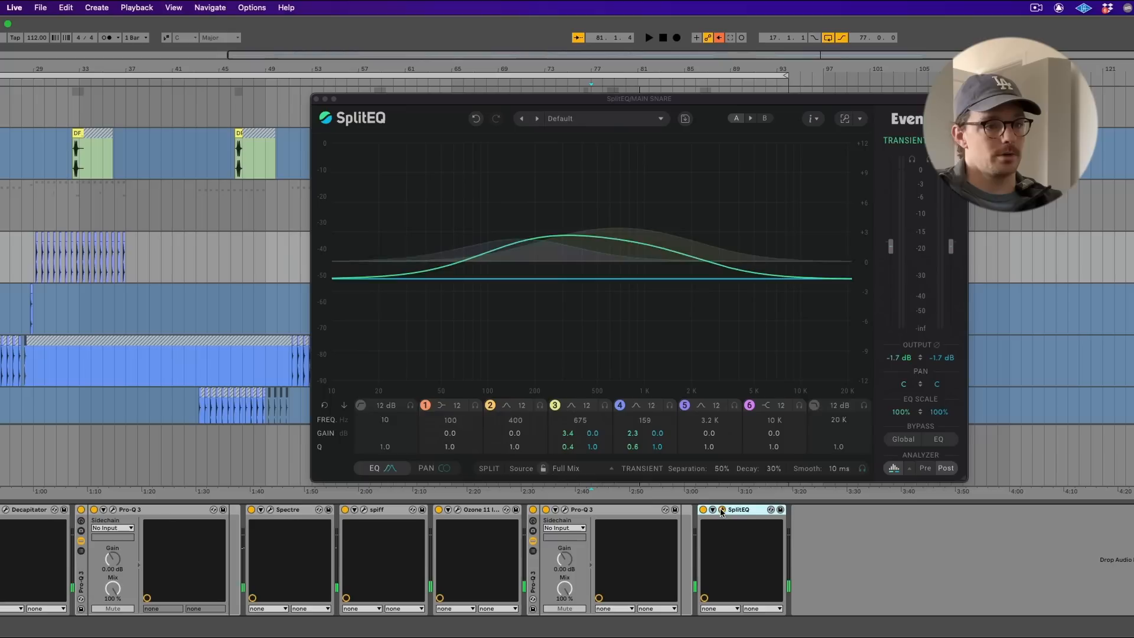
pyautogui.doubleClick(920, 360)
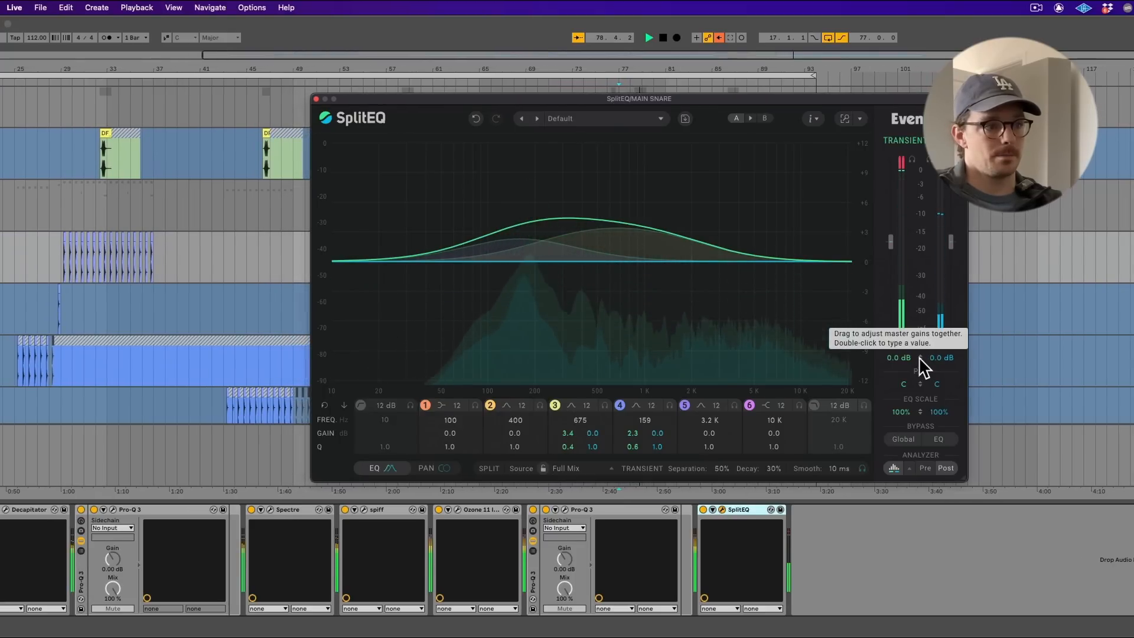
# - Reopen MetricAB on the Main track and compare the mix with the Selfish reference after the main snare changes
pyautogui.click(1122, 455)
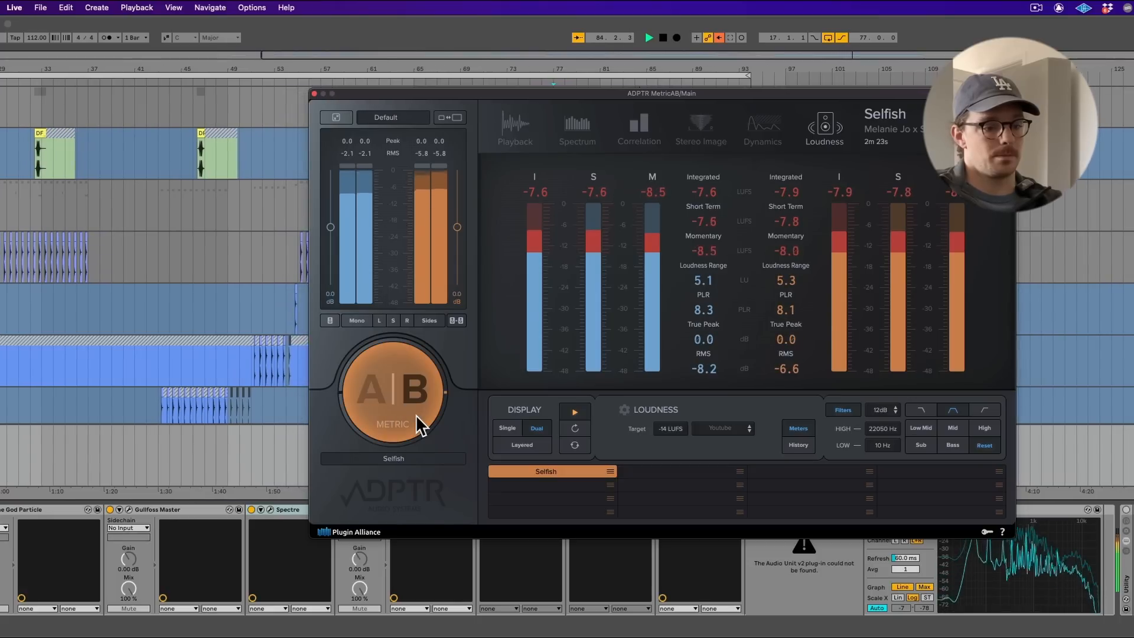
pyautogui.click(415, 413)
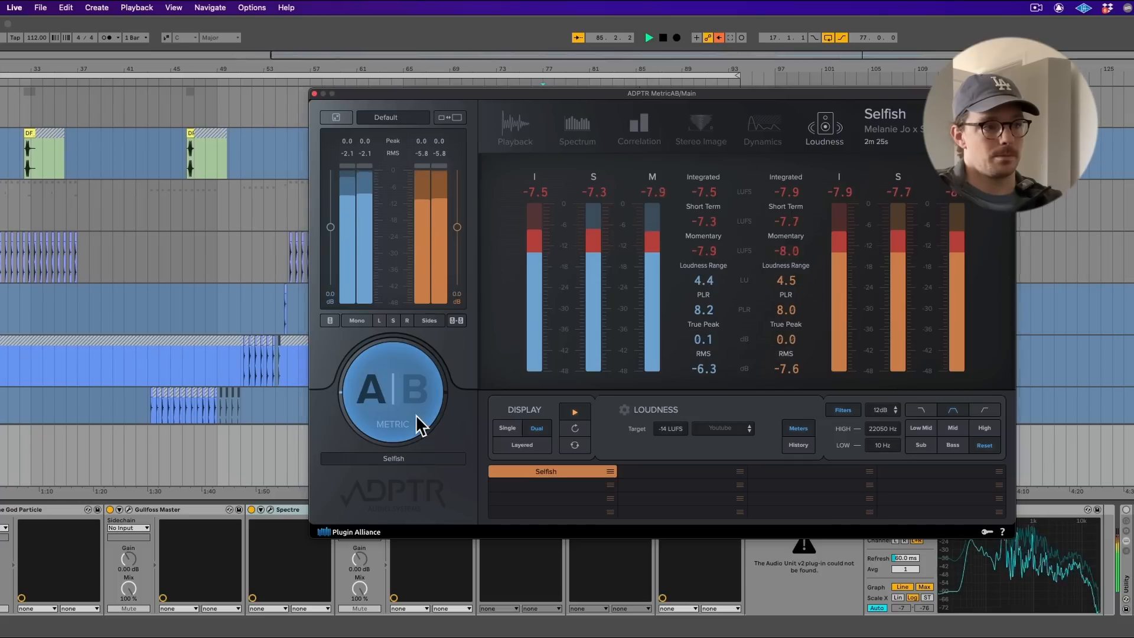
pyautogui.click(402, 379)
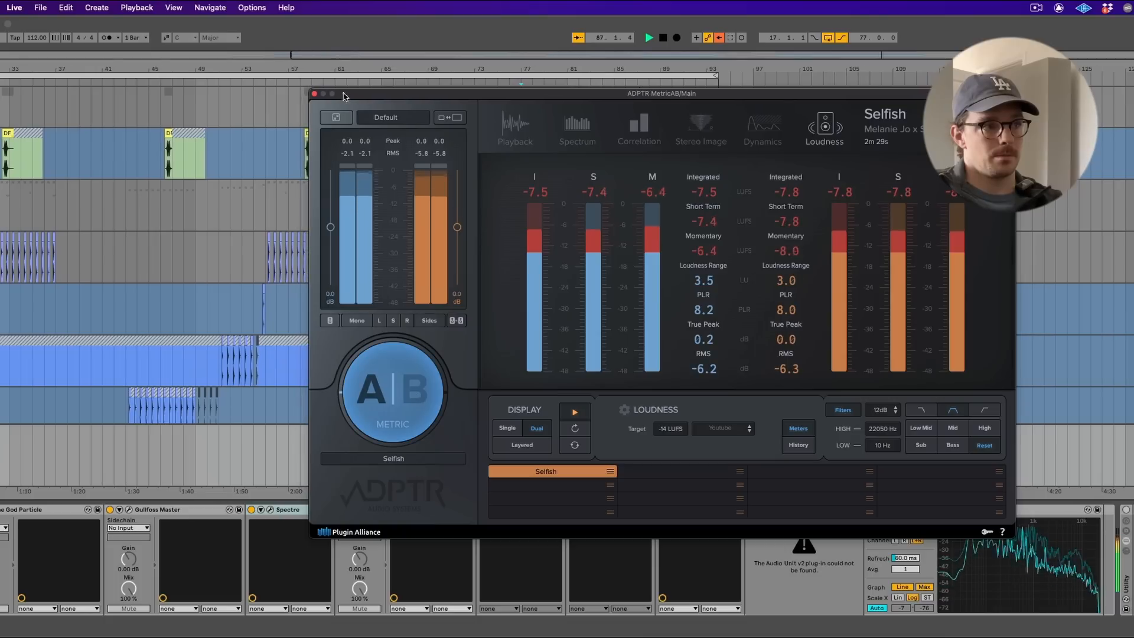
pyautogui.click(374, 413)
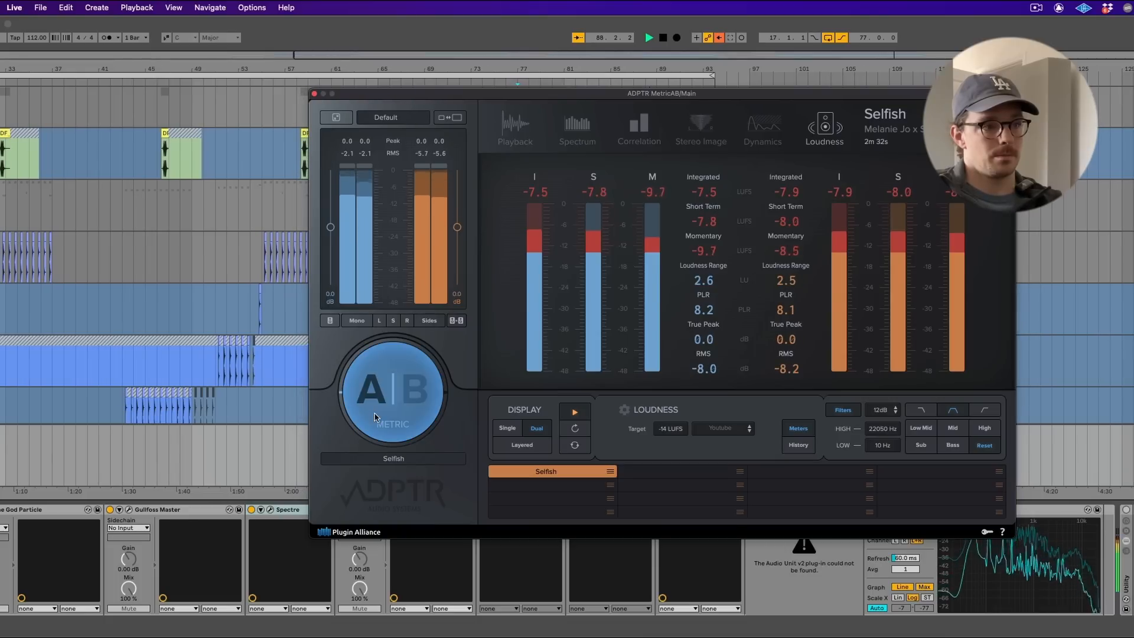
# - Close the MetricAB window and save the project
pyautogui.click(313, 94)
pyautogui.scroll(-5, 583, 452)
pyautogui.press('super+s')
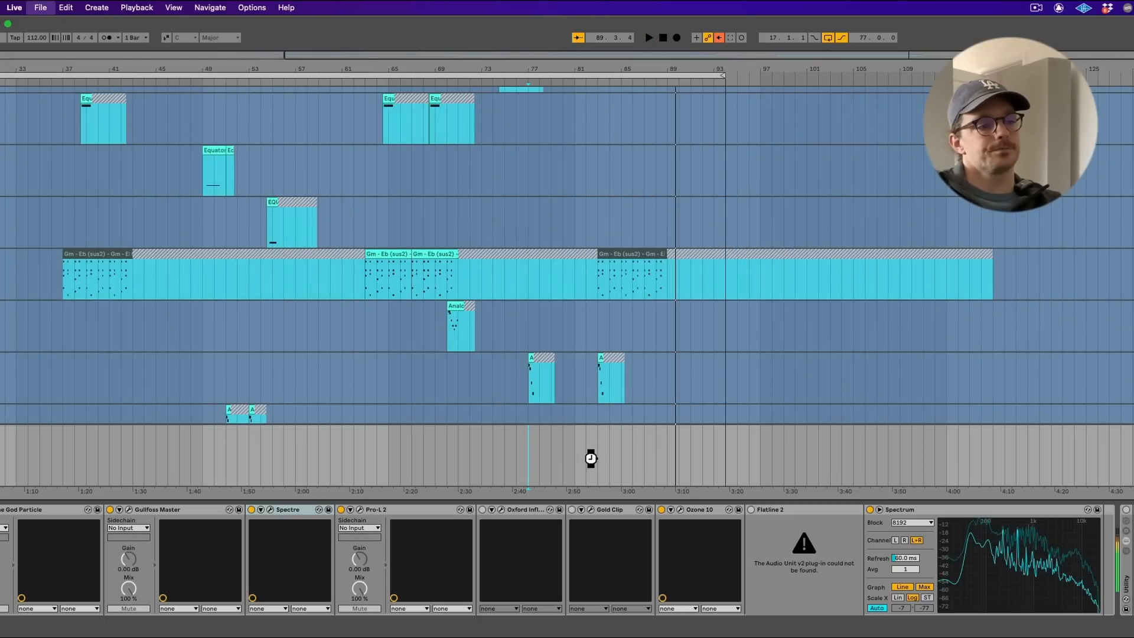
# - Locate the lead vocal track in the arrangement and listen to the mix from its first clip at 17.1.1
pyautogui.scroll(5, 589, 458)
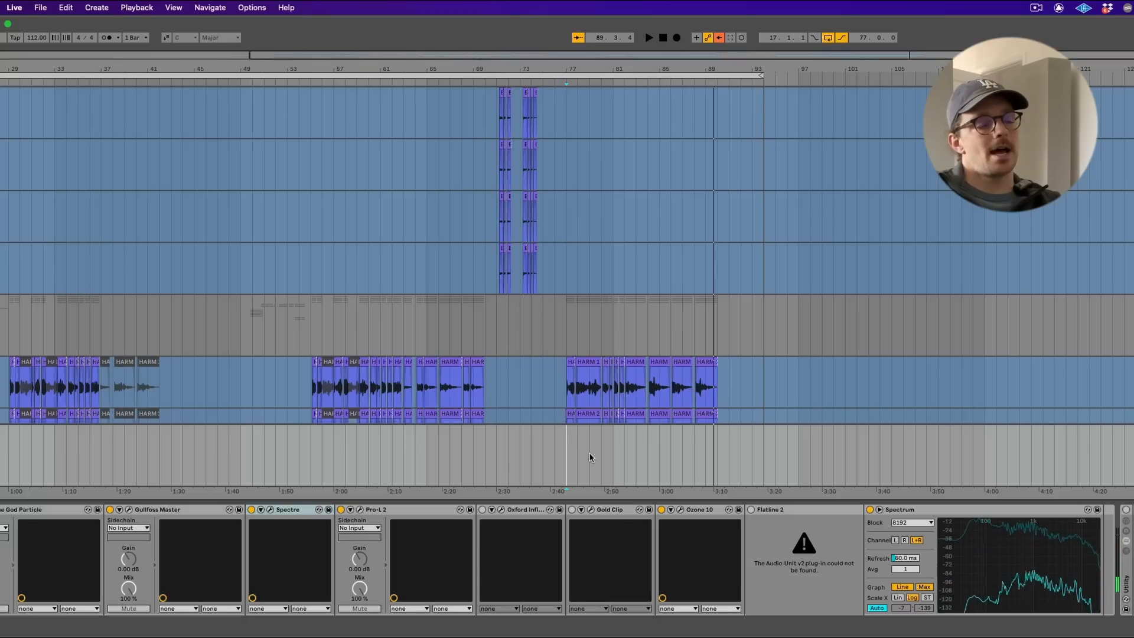
pyautogui.scroll(5, 590, 452)
pyautogui.hscroll(-10, 589, 452)
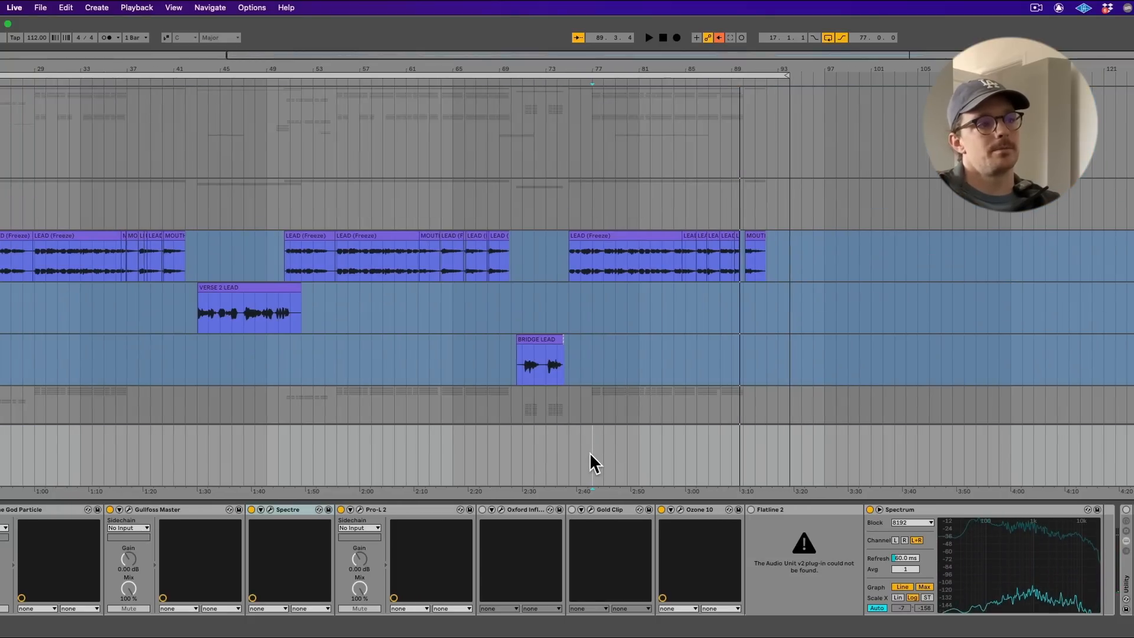
pyautogui.click(163, 253)
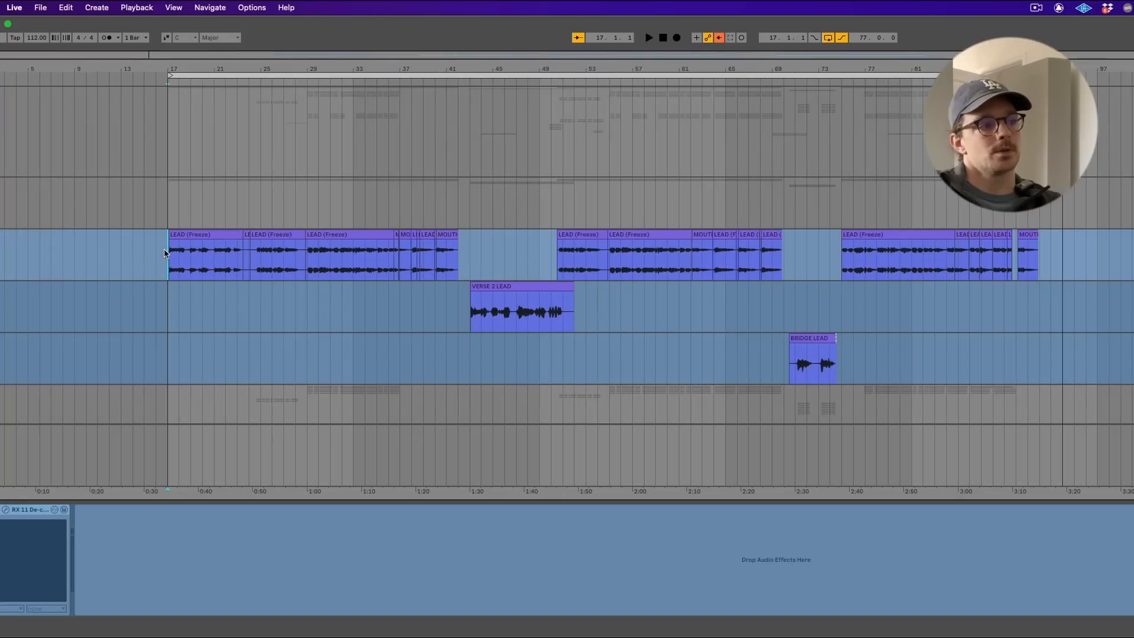
pyautogui.press('space')
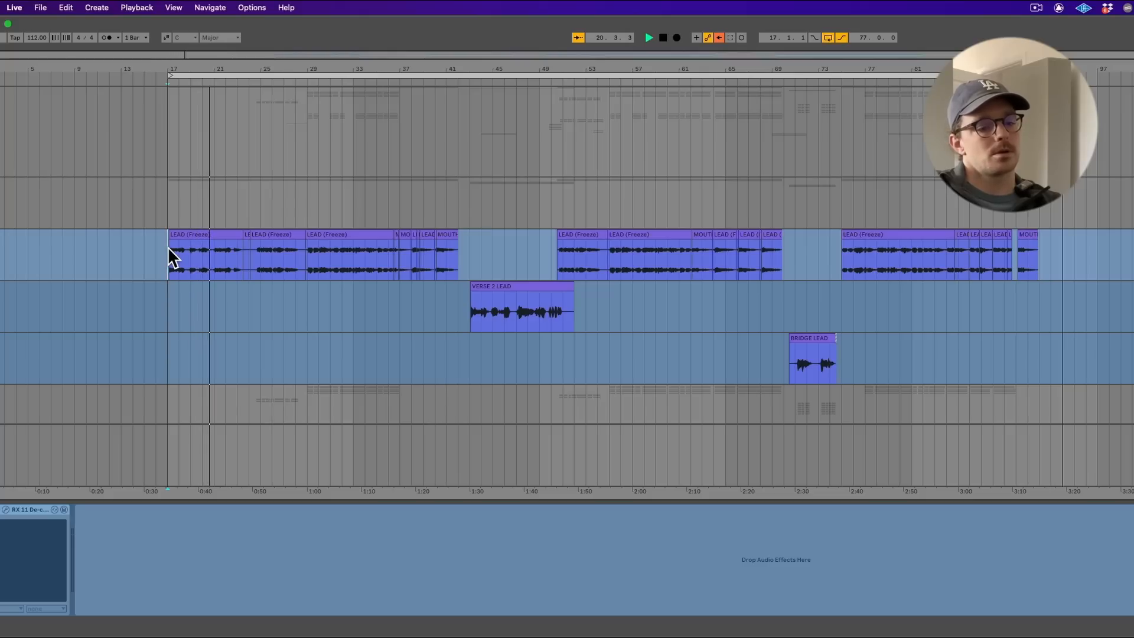
pyautogui.press('XF86AudioLowerVolume')
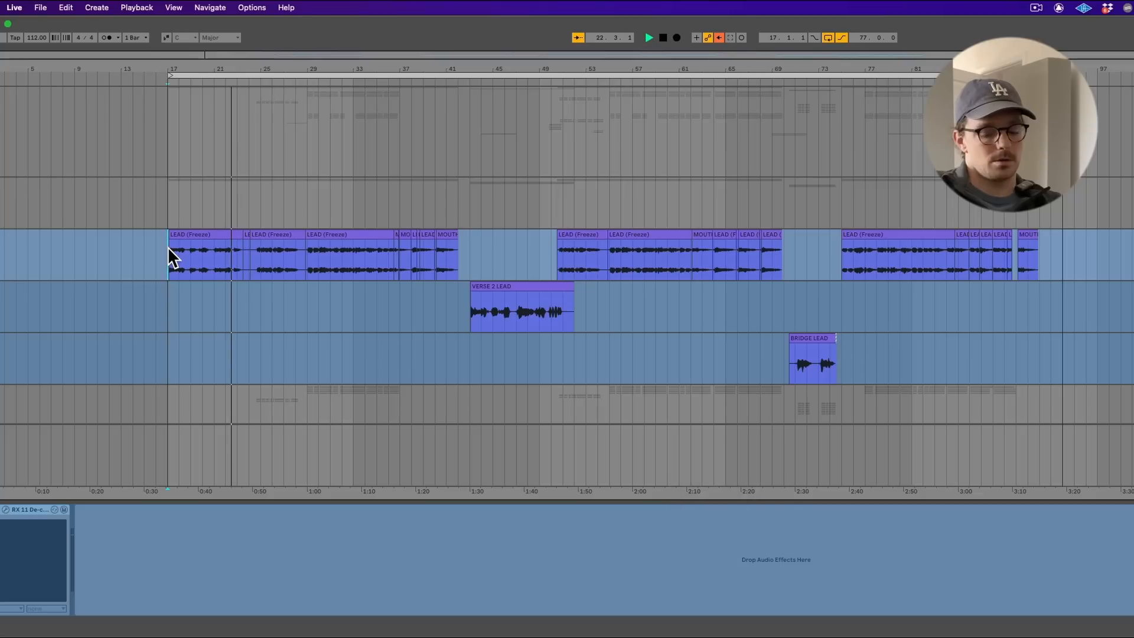
pyautogui.press('space')
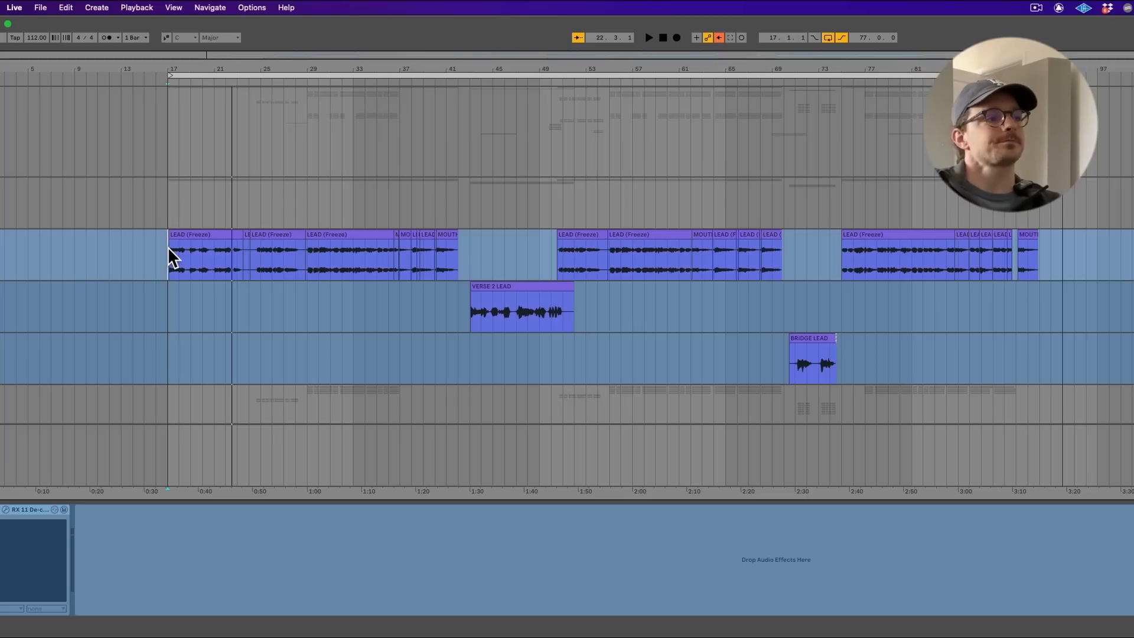
pyautogui.moveTo(155, 255); pyautogui.dragTo(95, 256)
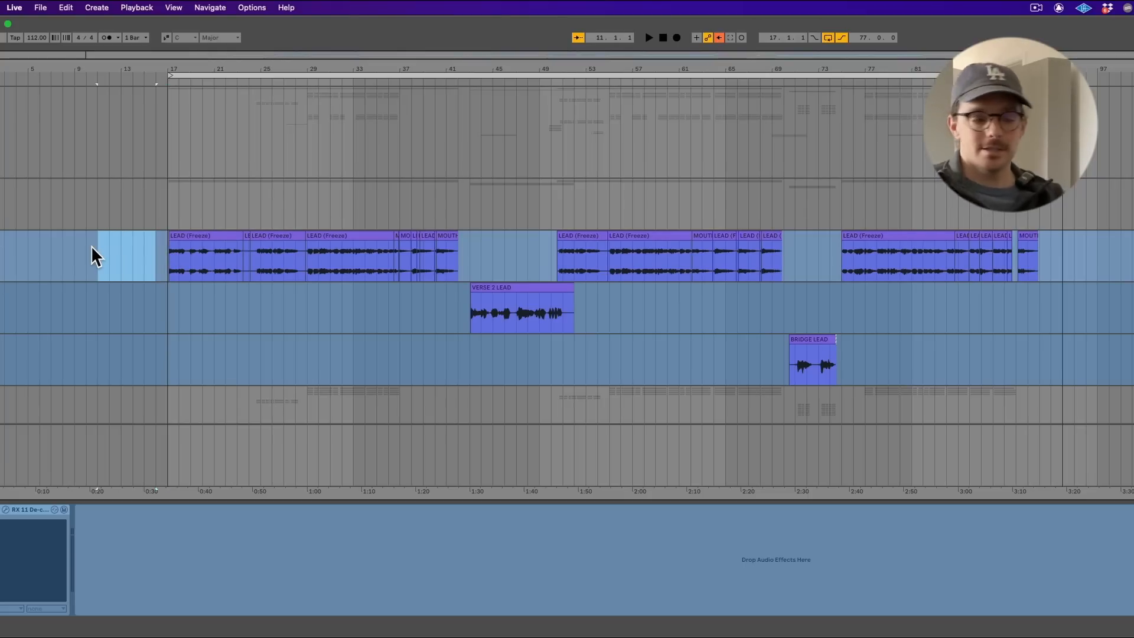